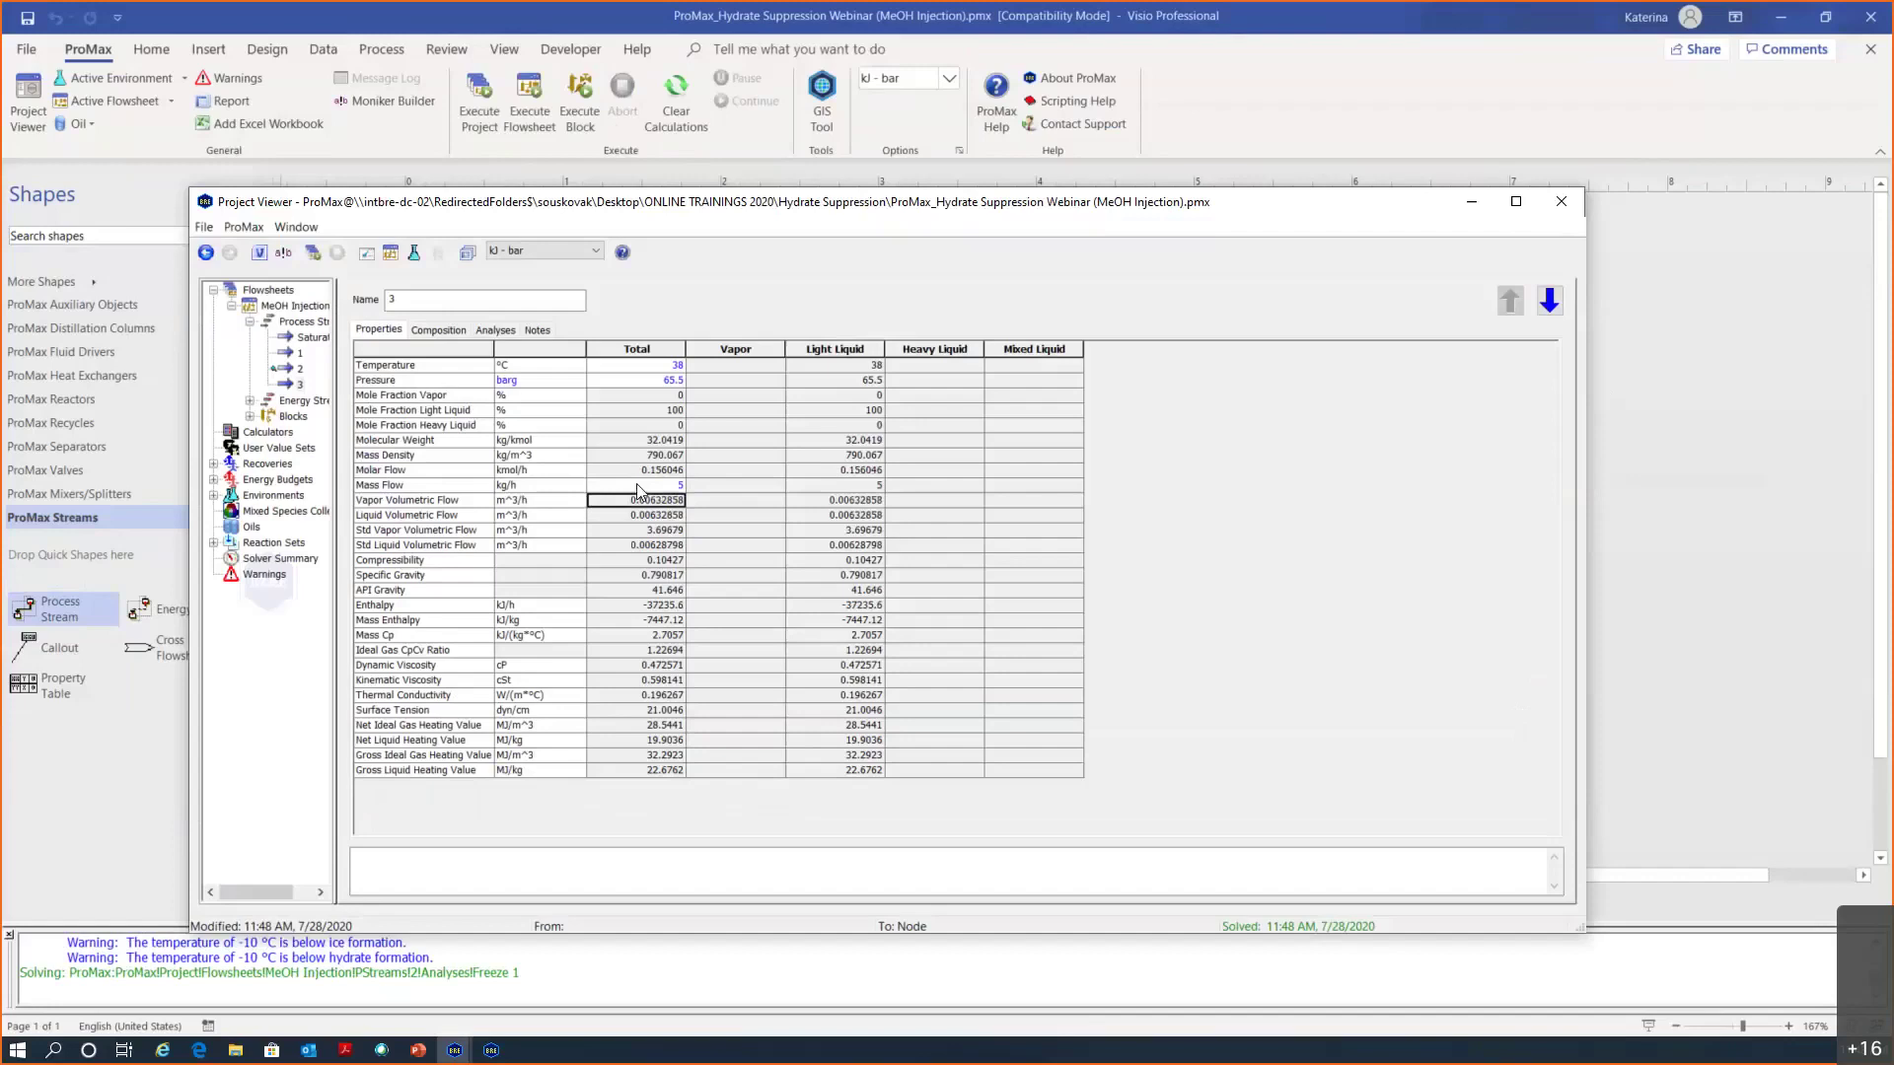
Execute the flowsheet and solve the Freeze 1 analysis of stream 2
{"action": "left_click", "coordinate": [1560, 203]}
{"action": "left_click", "coordinate": [534, 85]}
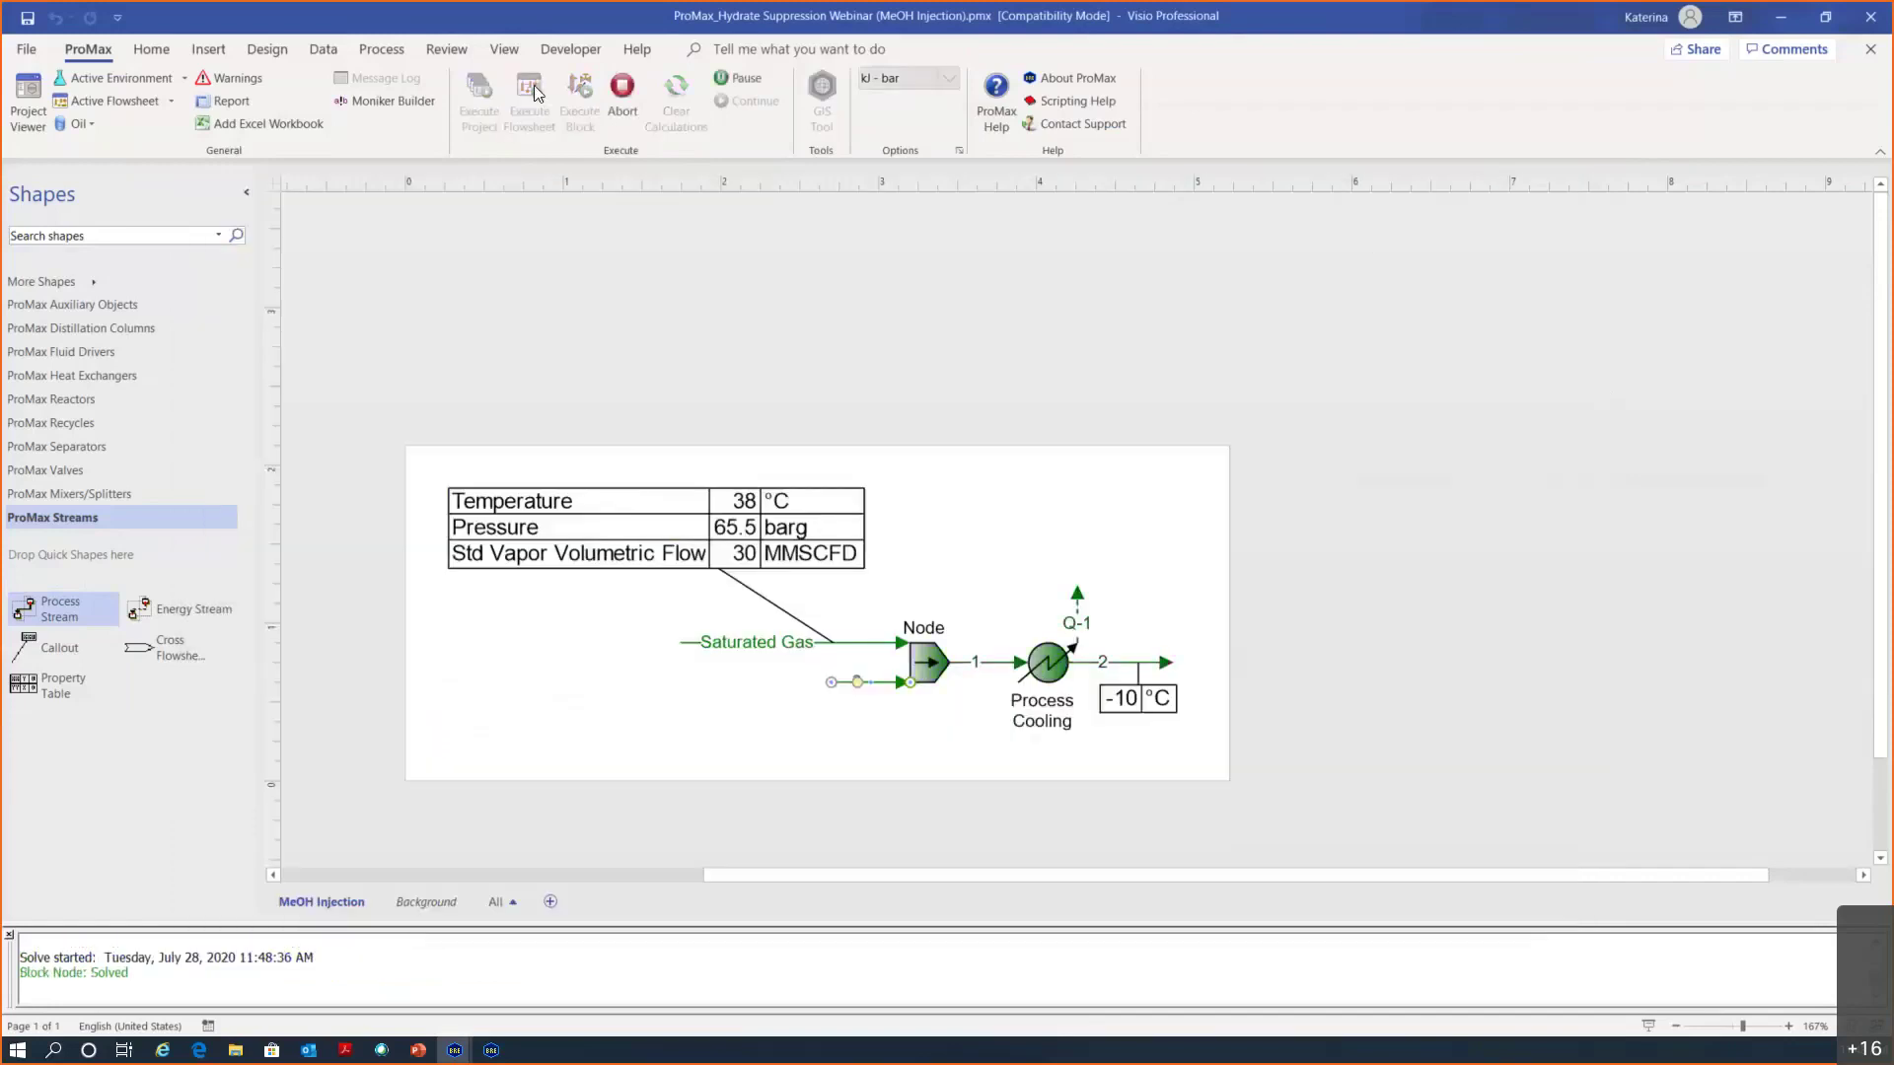
{"action": "double_click", "coordinate": [1097, 671]}
{"action": "left_click", "coordinate": [1508, 362]}
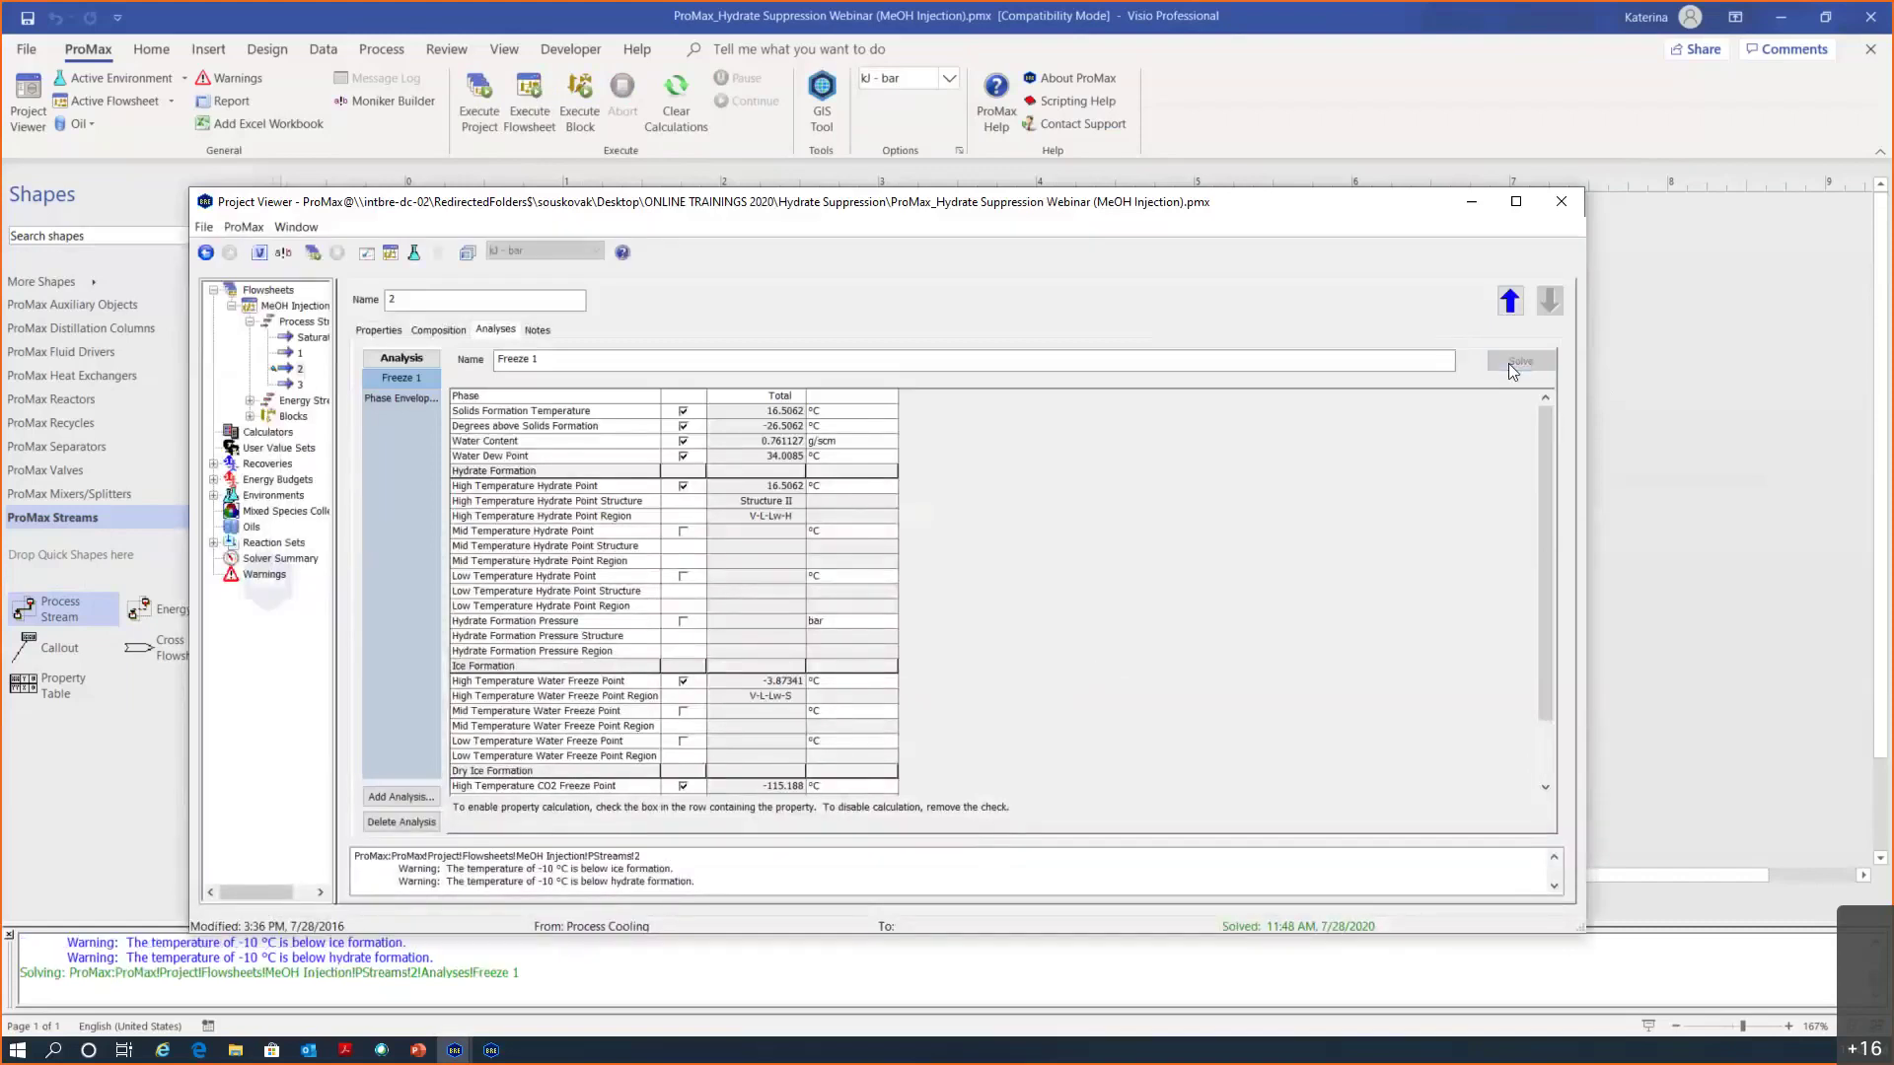
{"action": "left_click", "coordinate": [1561, 202]}
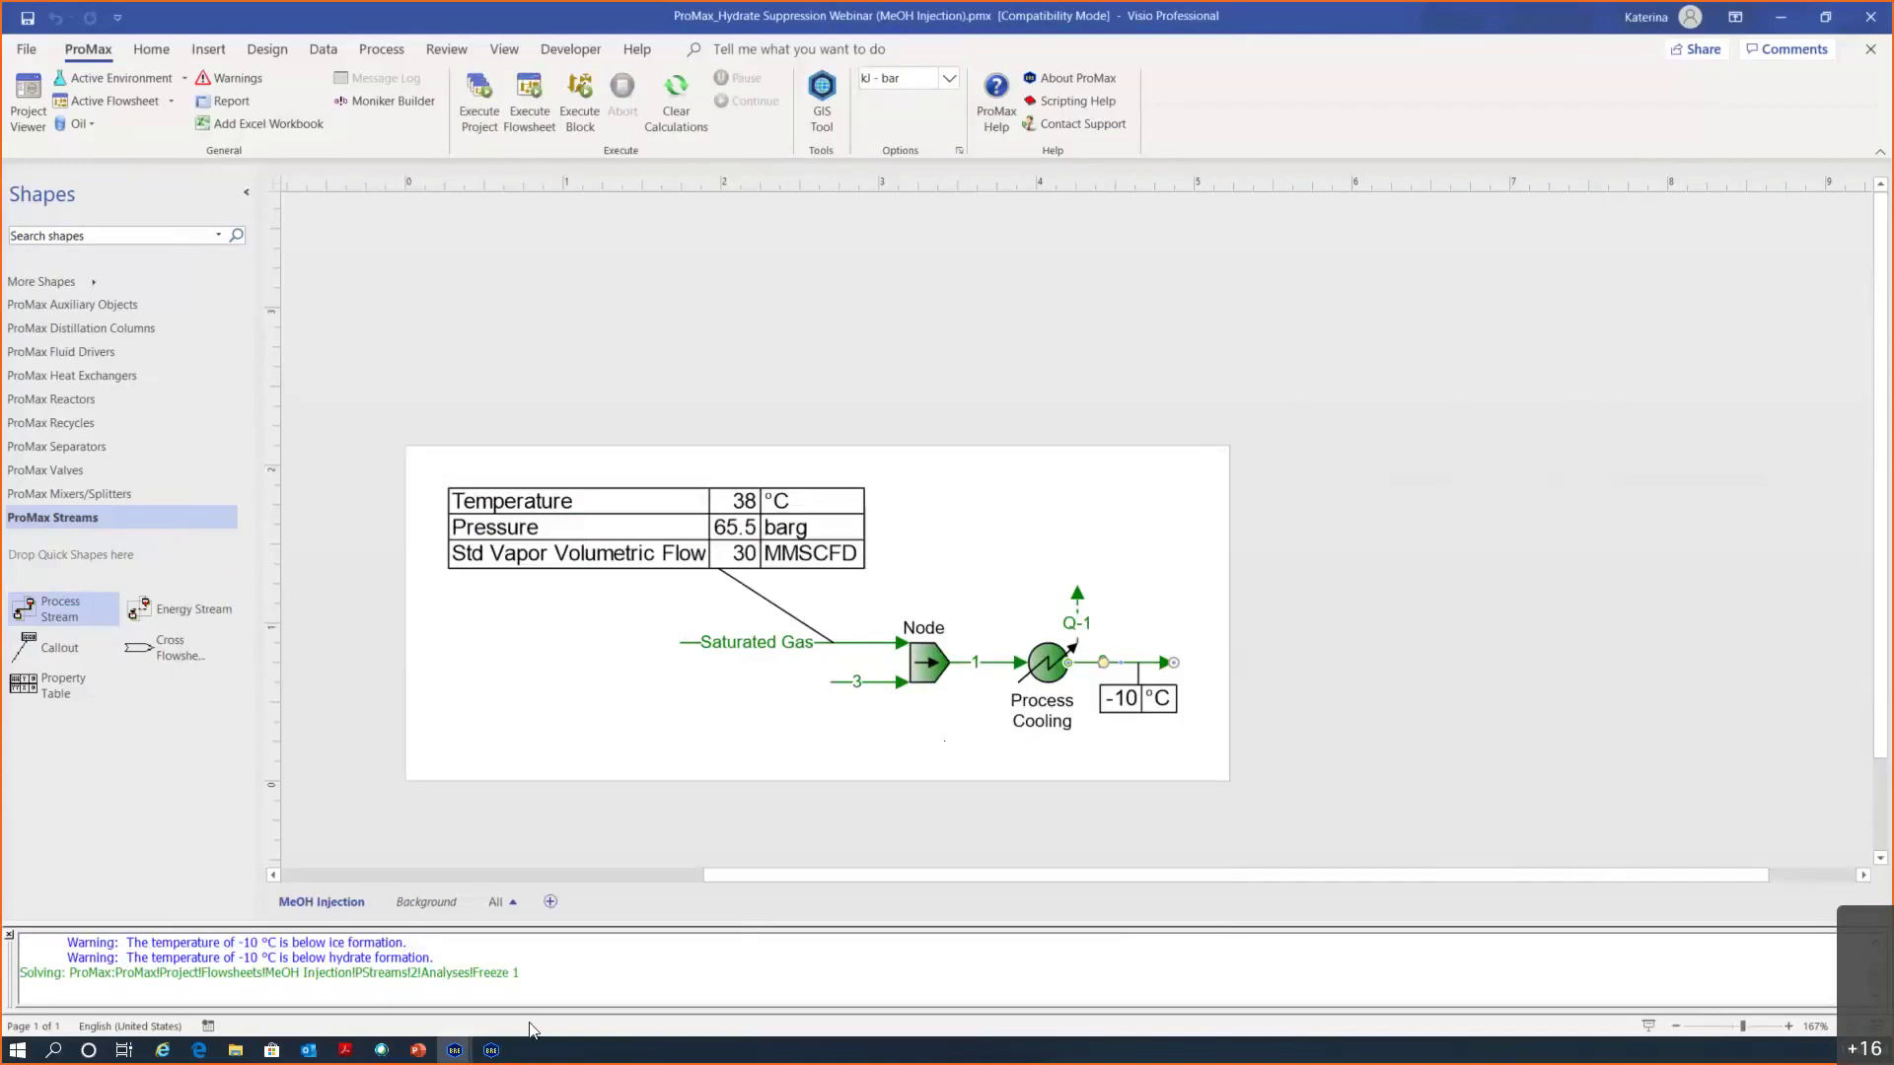
Switch to the Excel workbook containing the MeOH Flow and SFT table and maximize its window
{"action": "mouse_move", "coordinate": [455, 1051]}
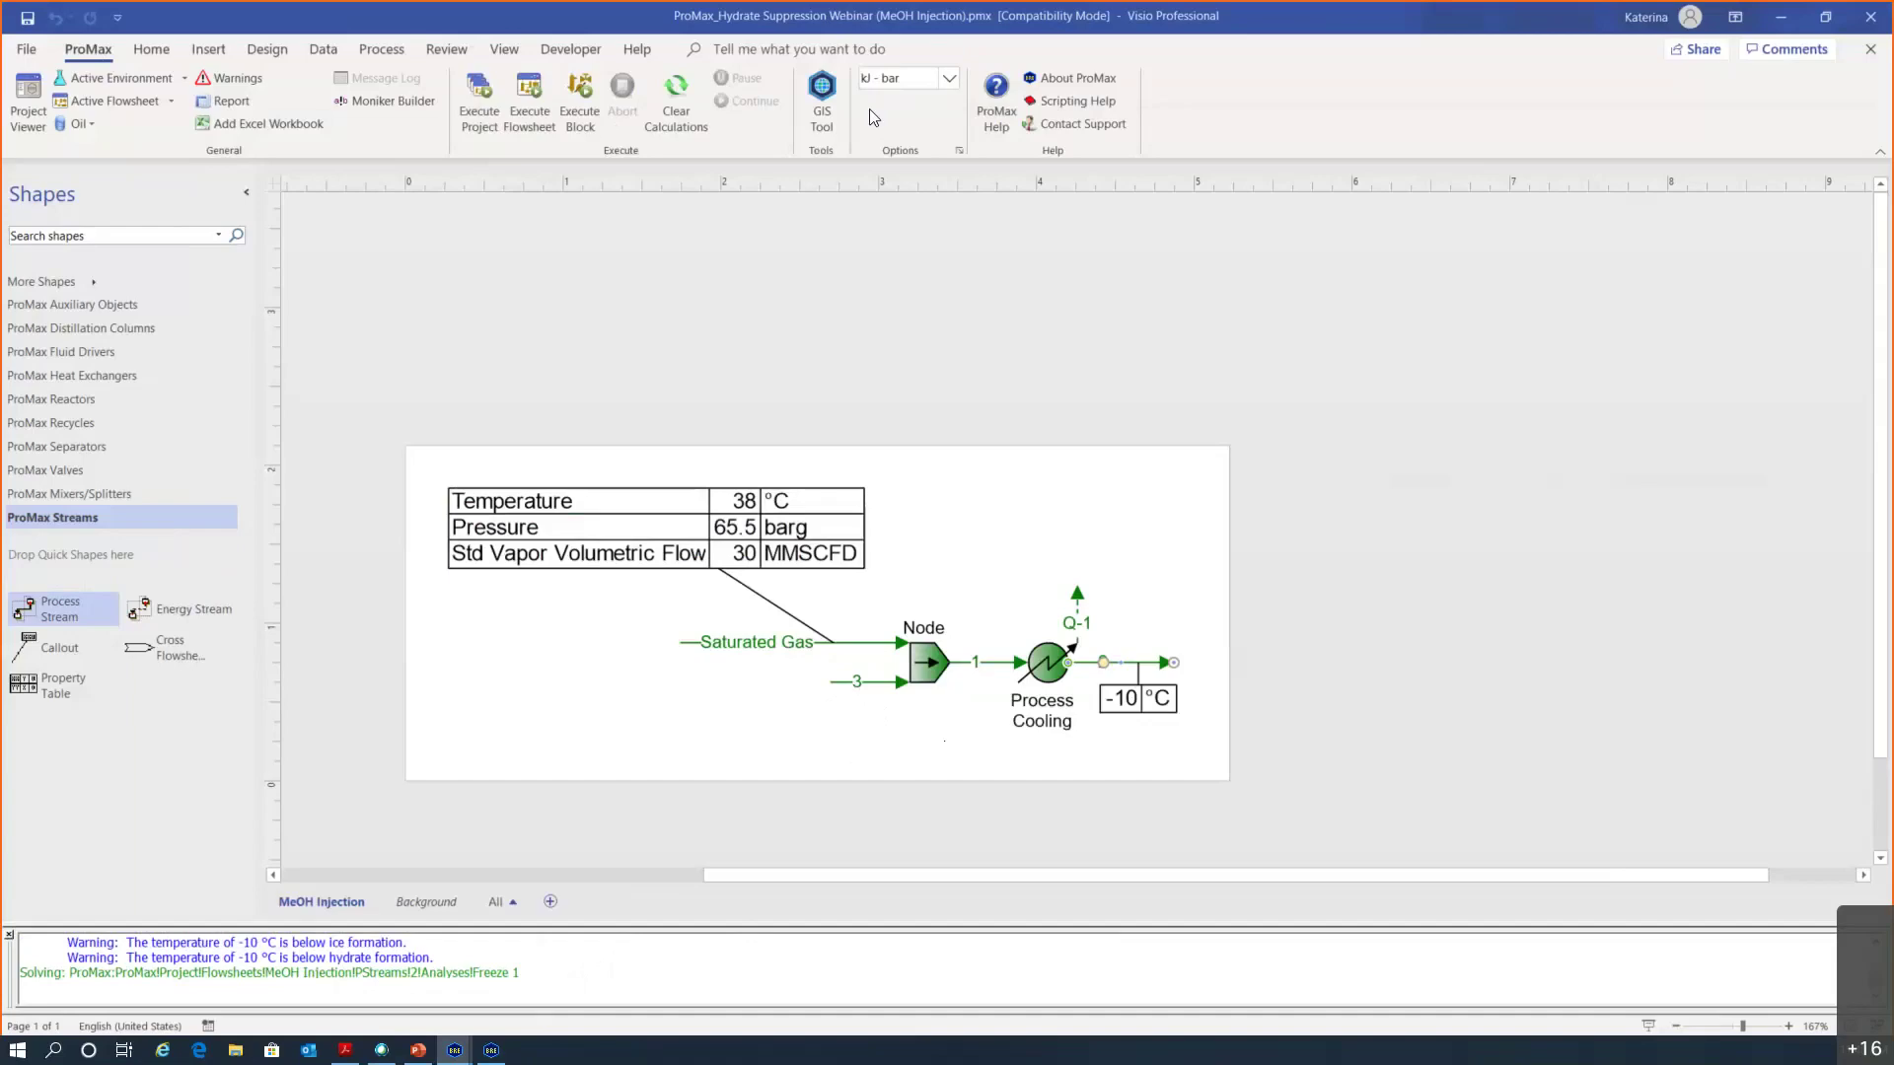
{"action": "key", "text": "alt+Tab"}
{"action": "double_click", "coordinate": [985, 115]}
{"action": "left_click", "coordinate": [677, 463]}
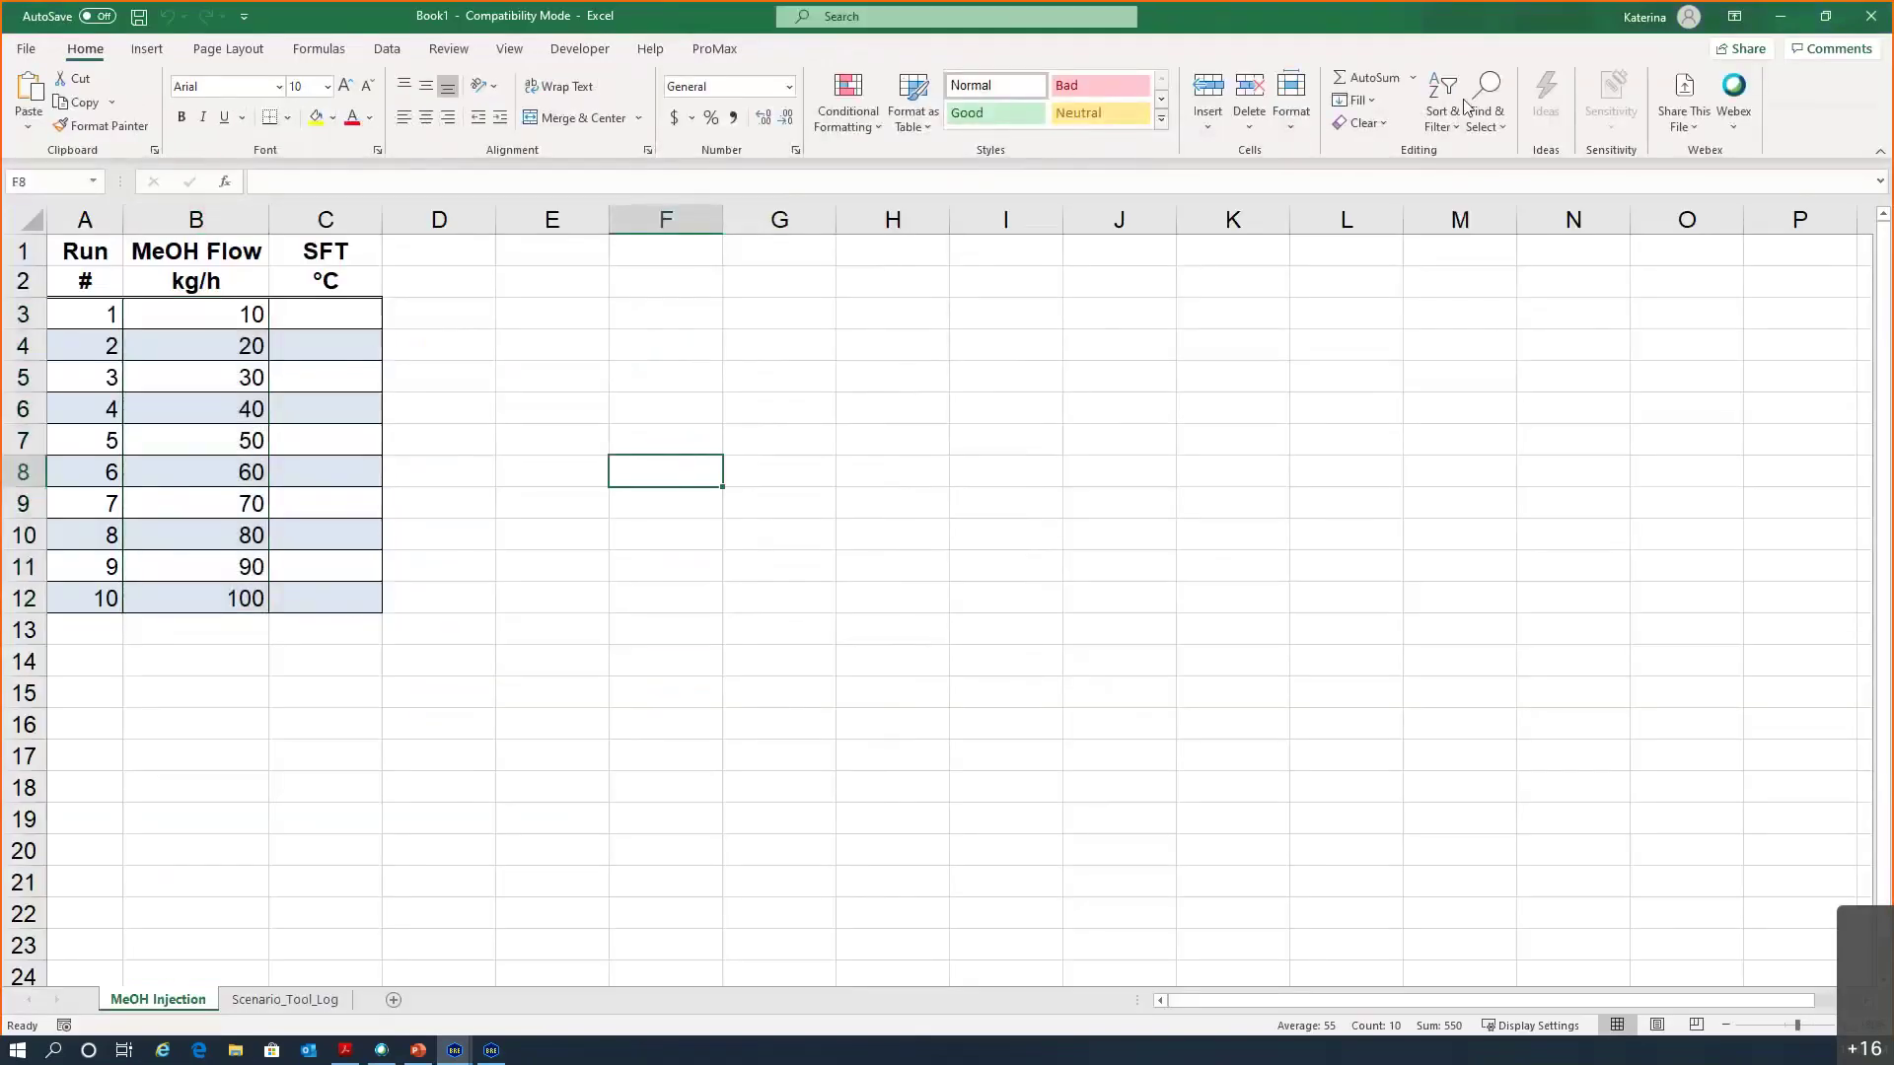
{"action": "key", "text": "super+Down"}
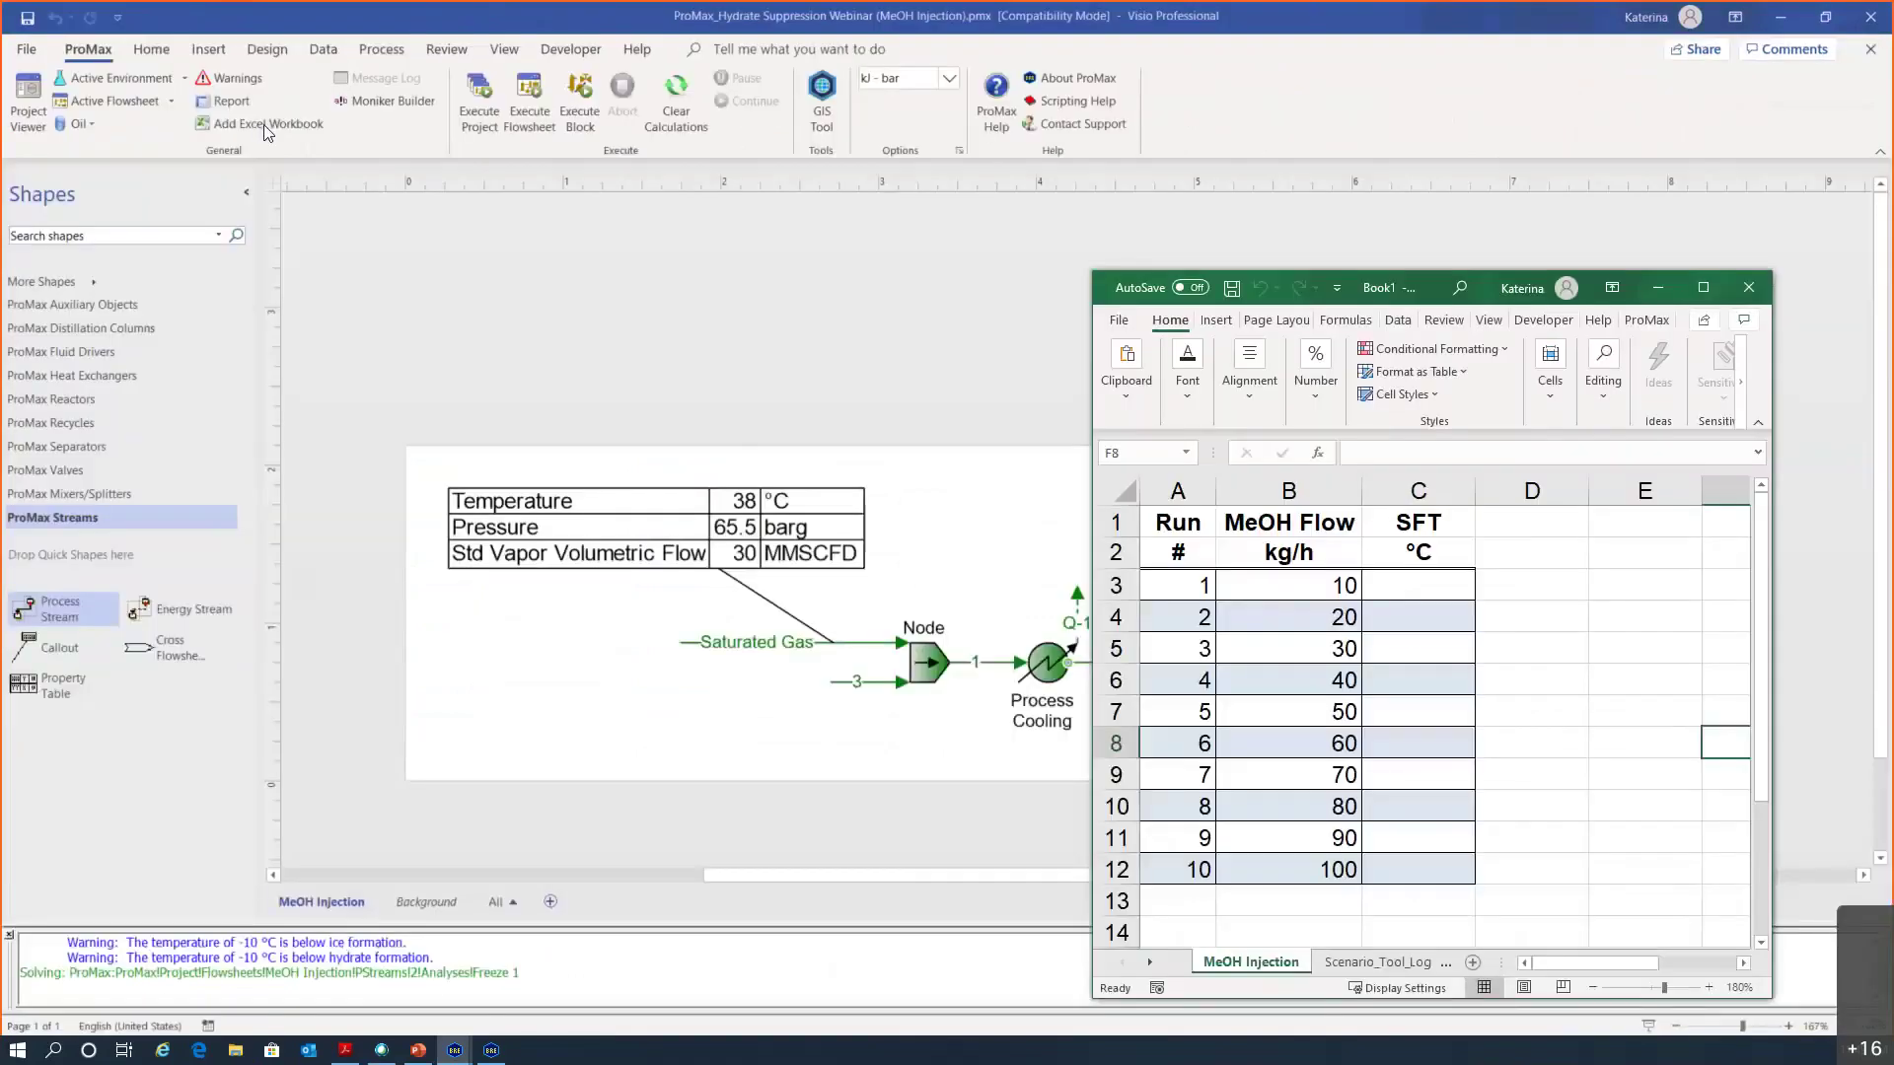
{"action": "double_click", "coordinate": [1639, 294]}
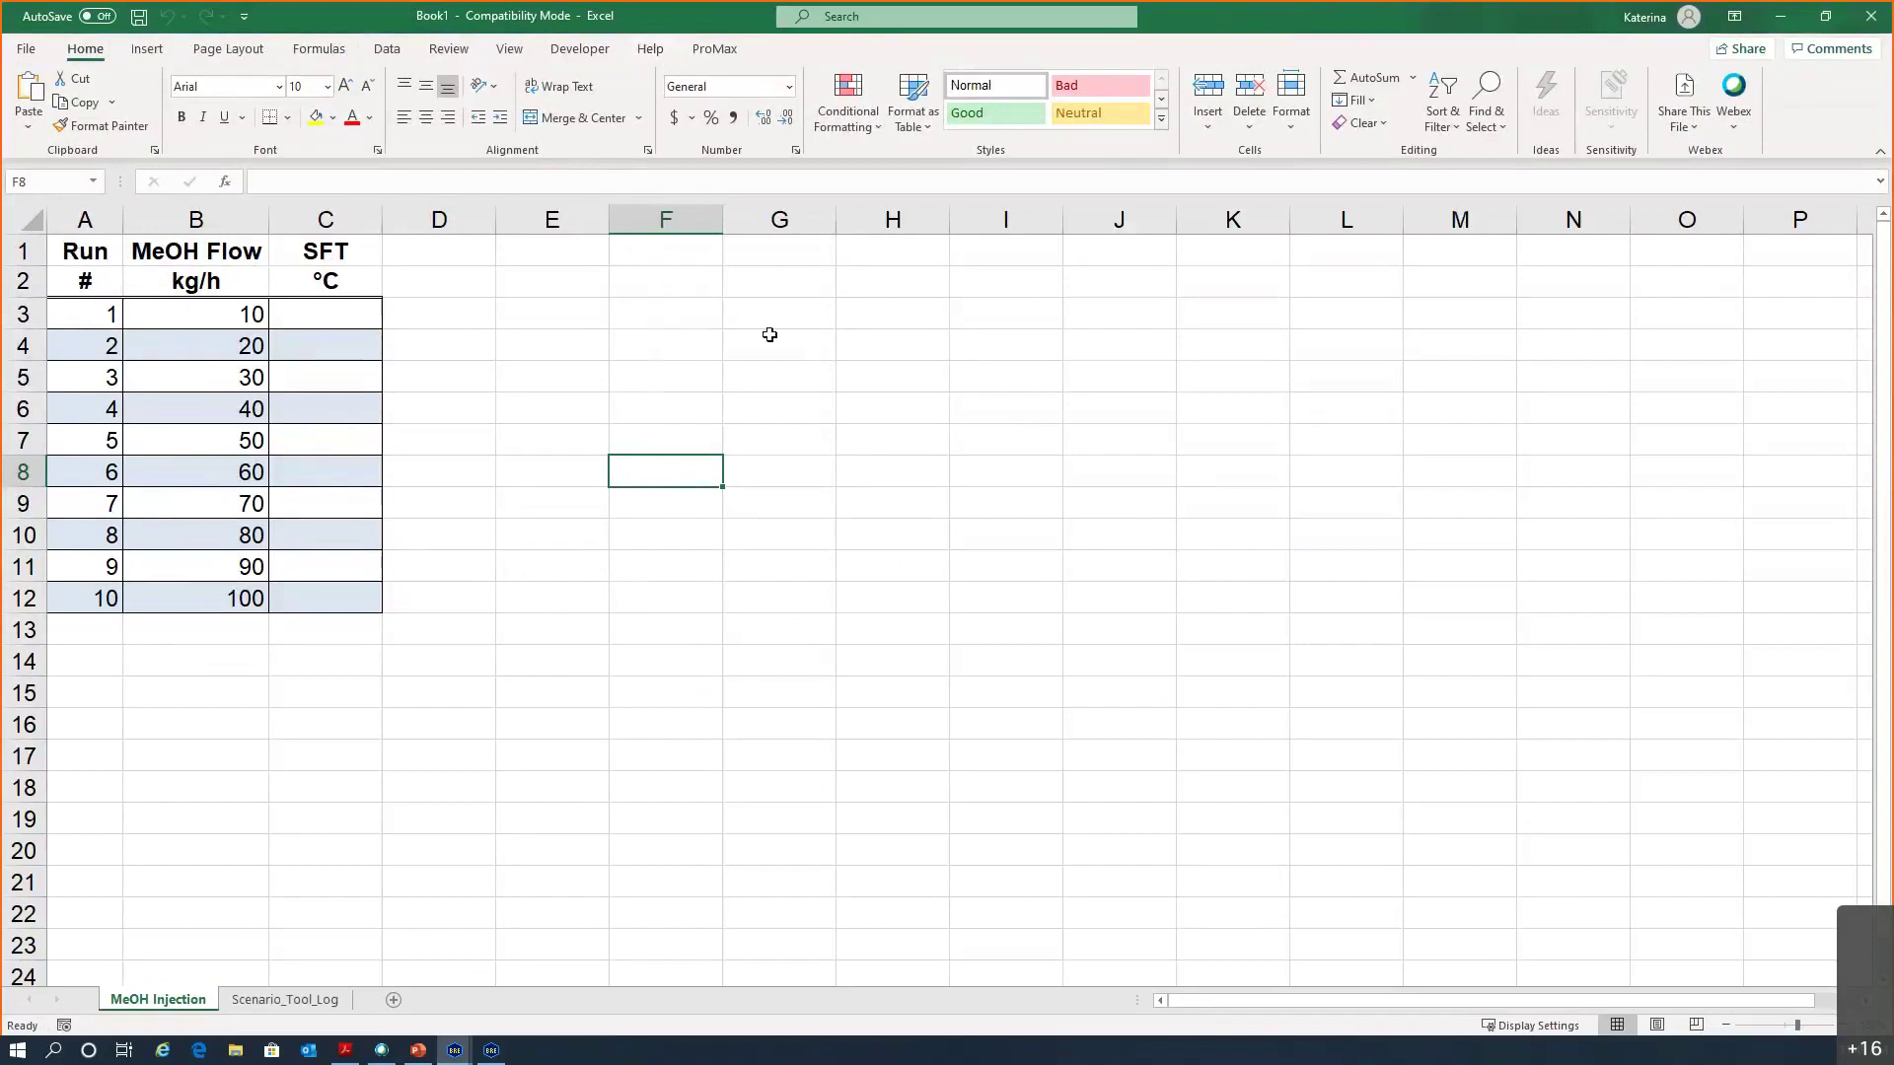
Launch the ProMax Scenario Tool with a wider window and name the scenario Methanol Injection
{"action": "left_click", "coordinate": [716, 51]}
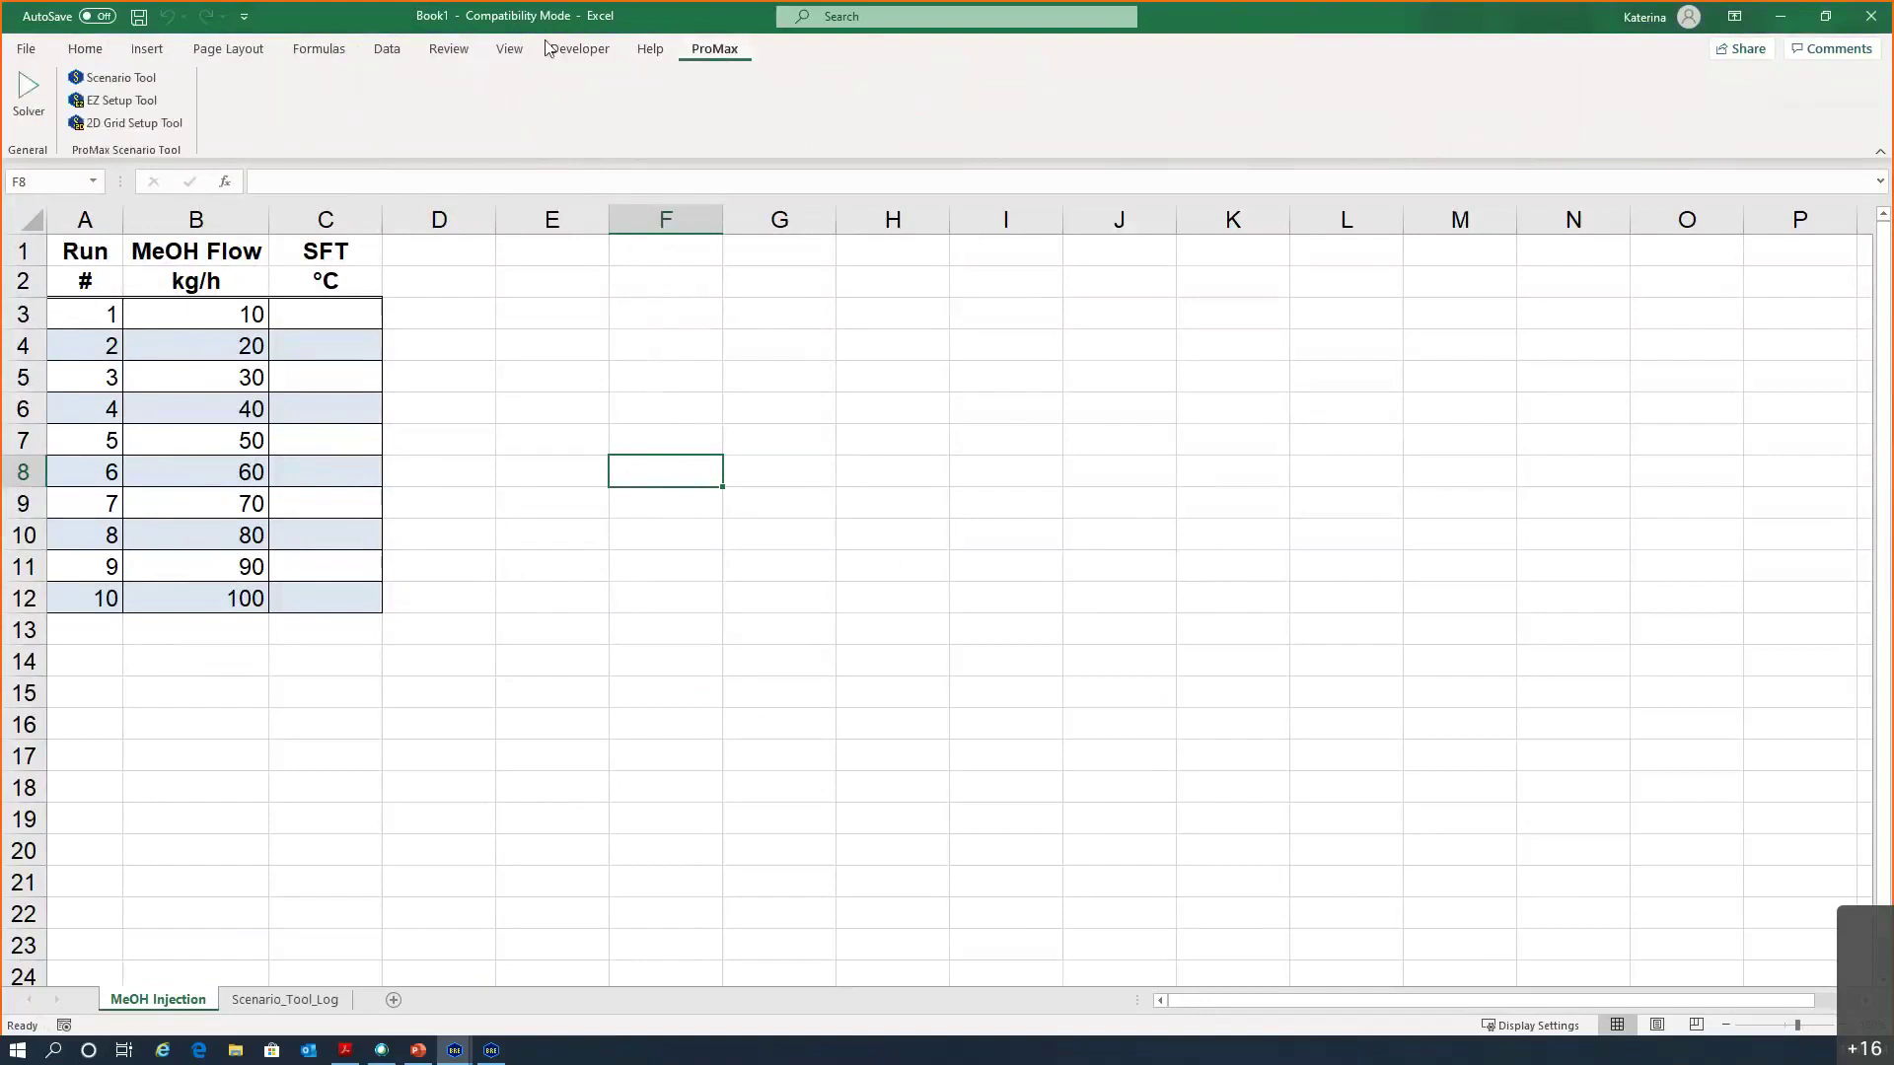
{"action": "left_click", "coordinate": [124, 85]}
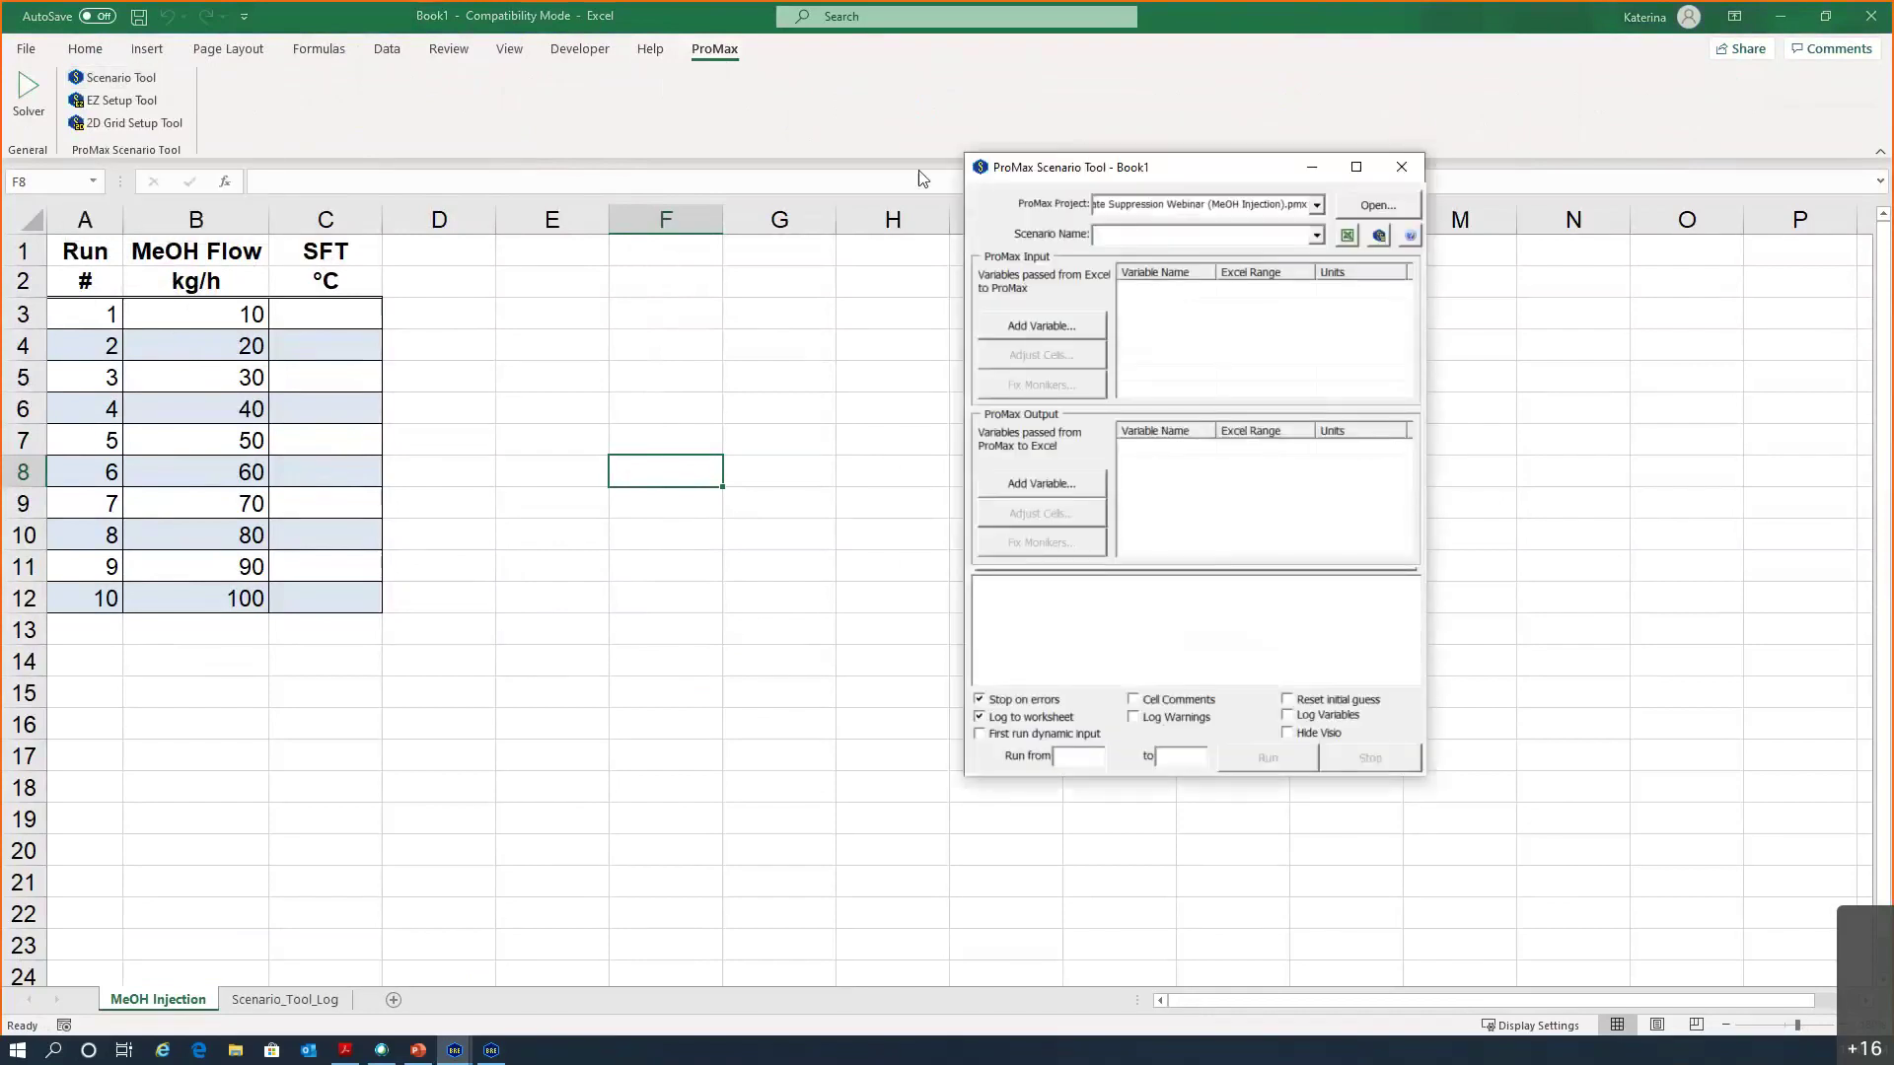
{"action": "left_click_drag", "start_coordinate": [751, 457], "coordinate": [512, 492]}
{"action": "left_click_drag", "start_coordinate": [1215, 394], "coordinate": [1284, 395]}
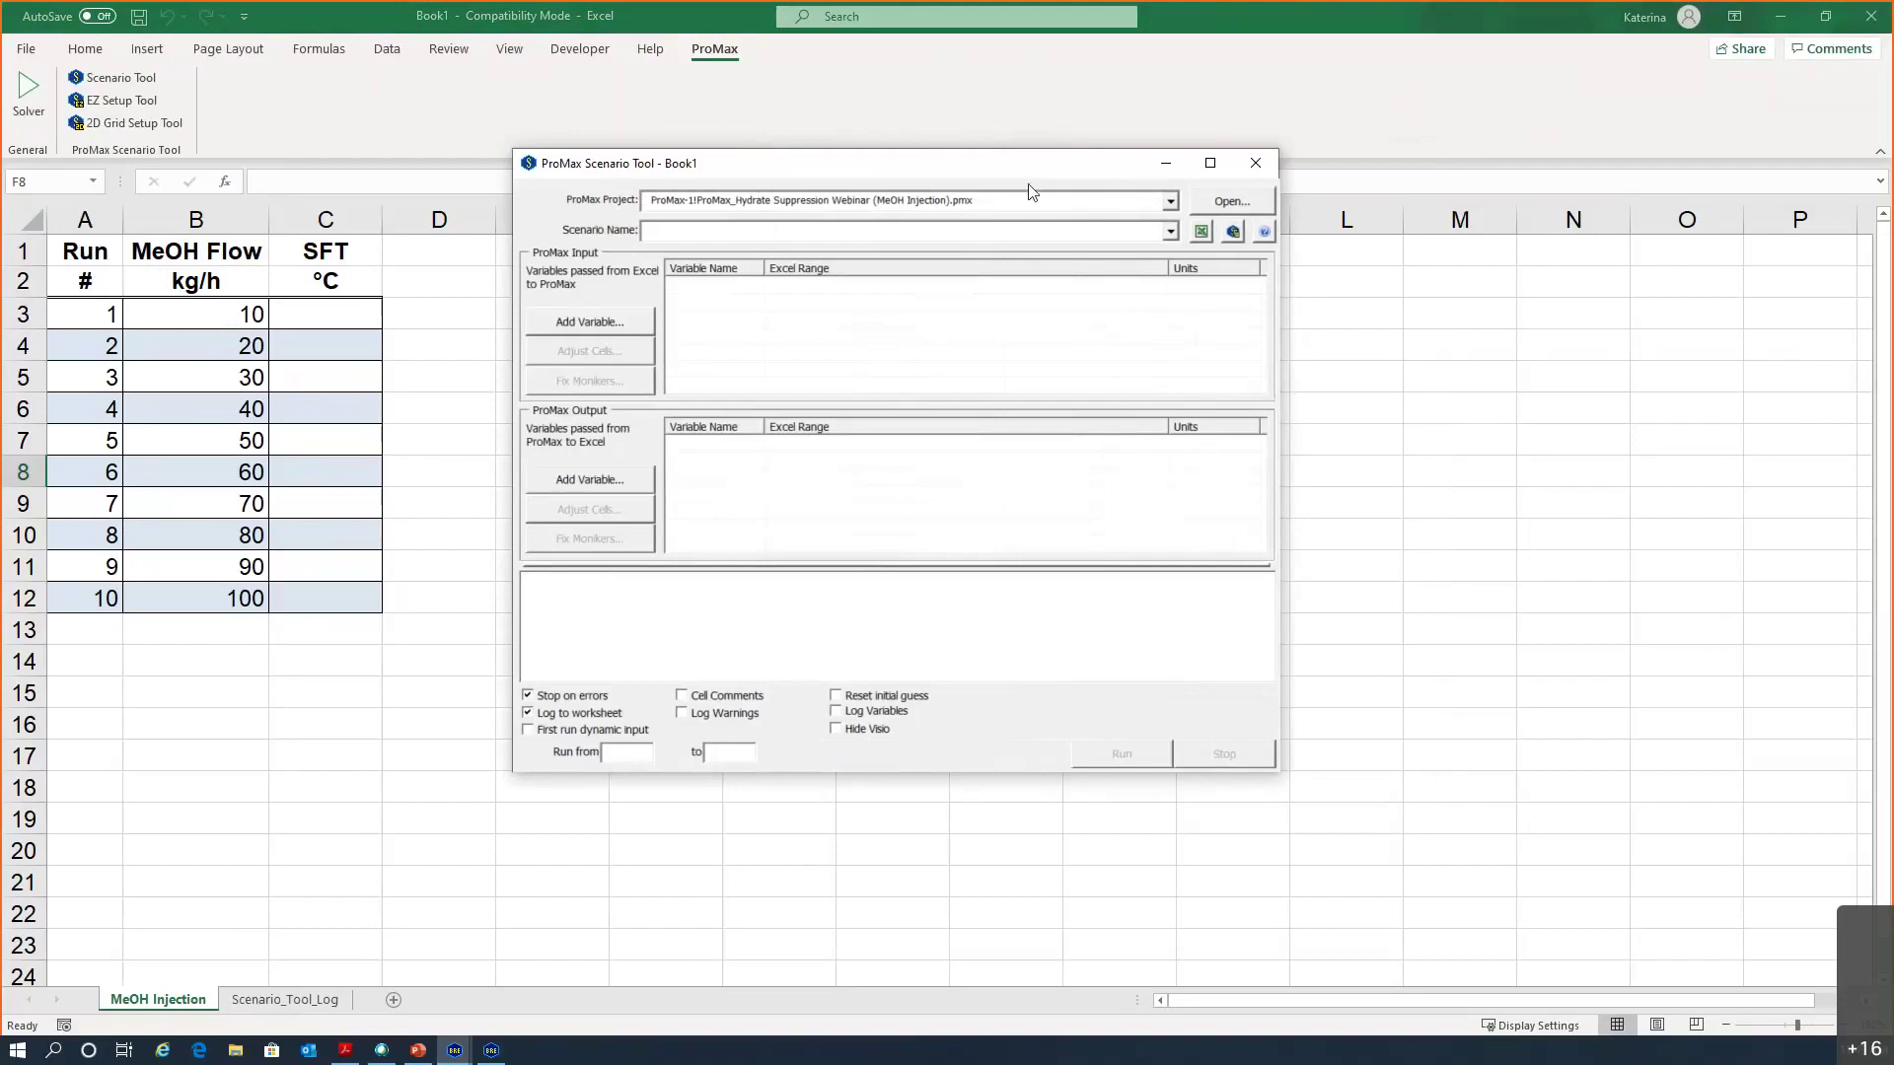
{"action": "left_click", "coordinate": [670, 237]}
{"action": "type", "text": "MeOH"}
{"action": "type", "text": "anol Injectio"}
{"action": "type", "text": "n"}
Add an input variable named MeOh Flowrate to the scenario
{"action": "left_click", "coordinate": [589, 322]}
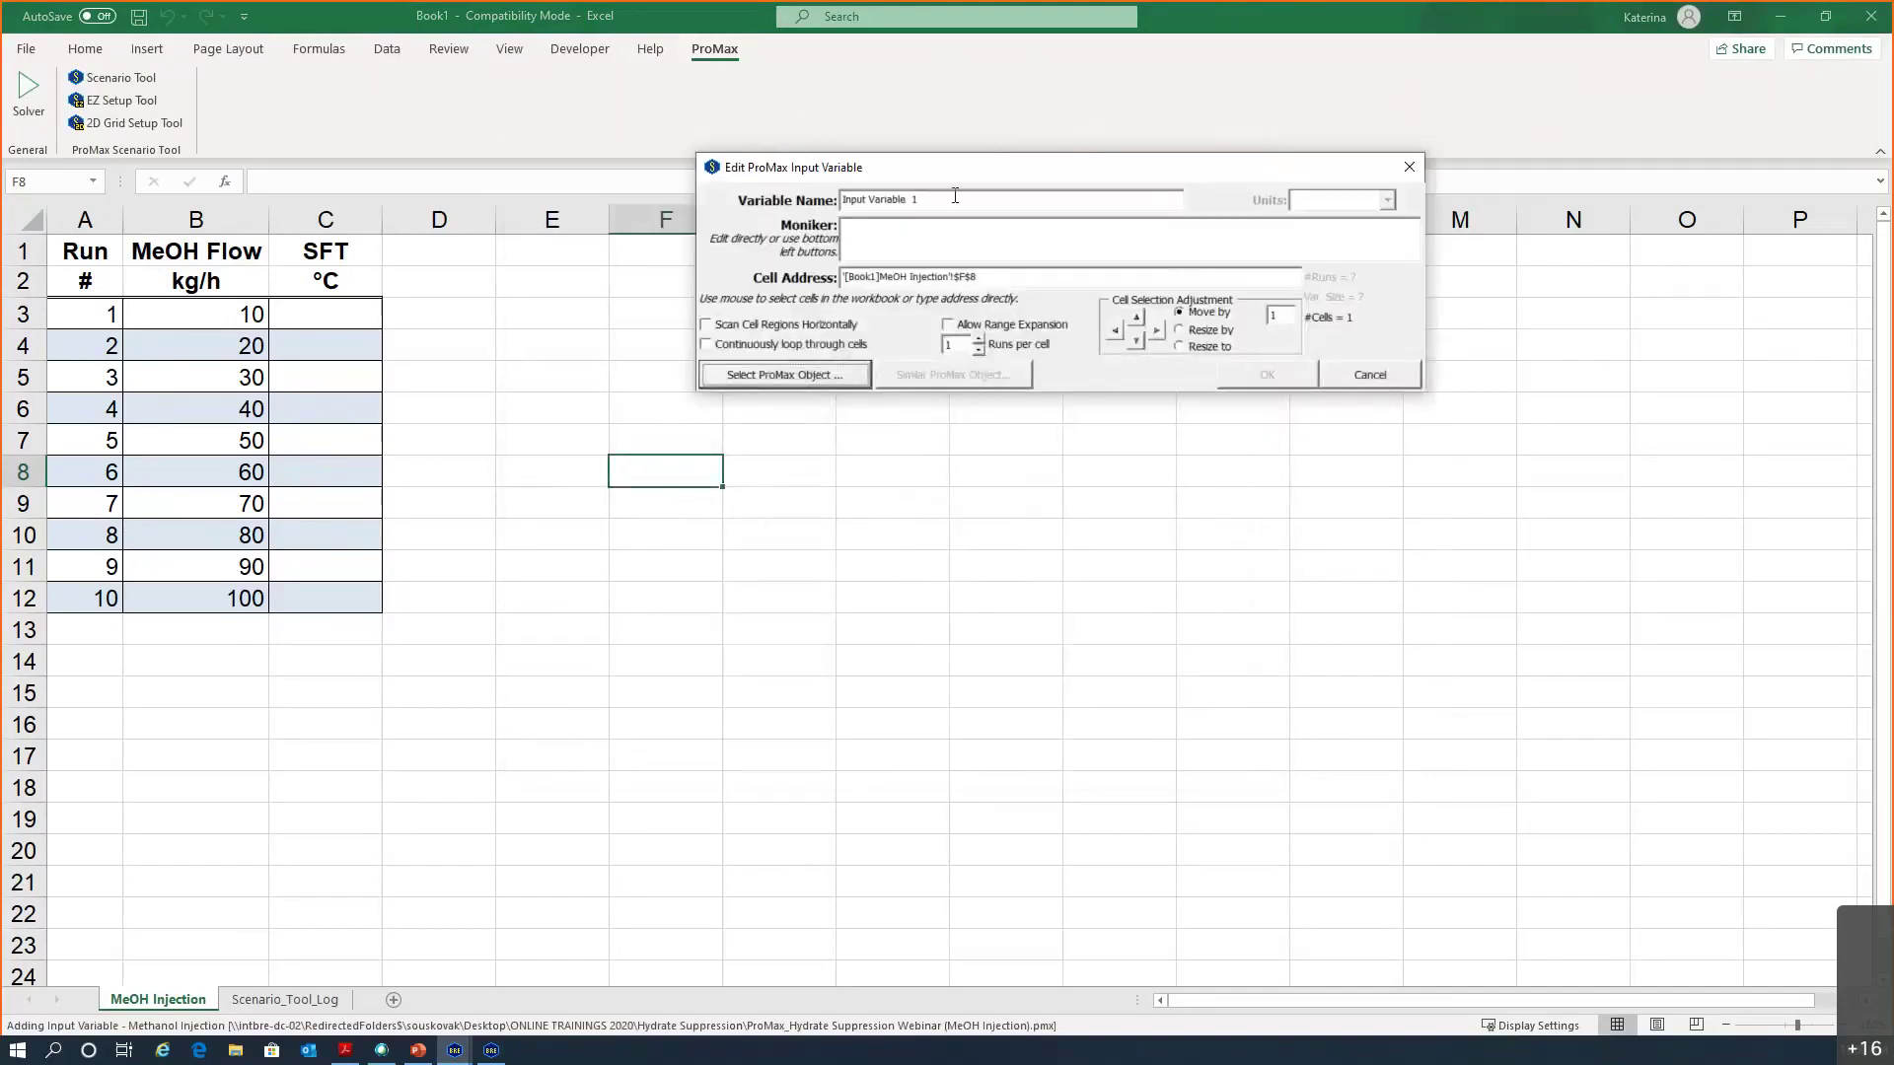
{"action": "left_click_drag", "start_coordinate": [955, 198], "coordinate": [825, 205]}
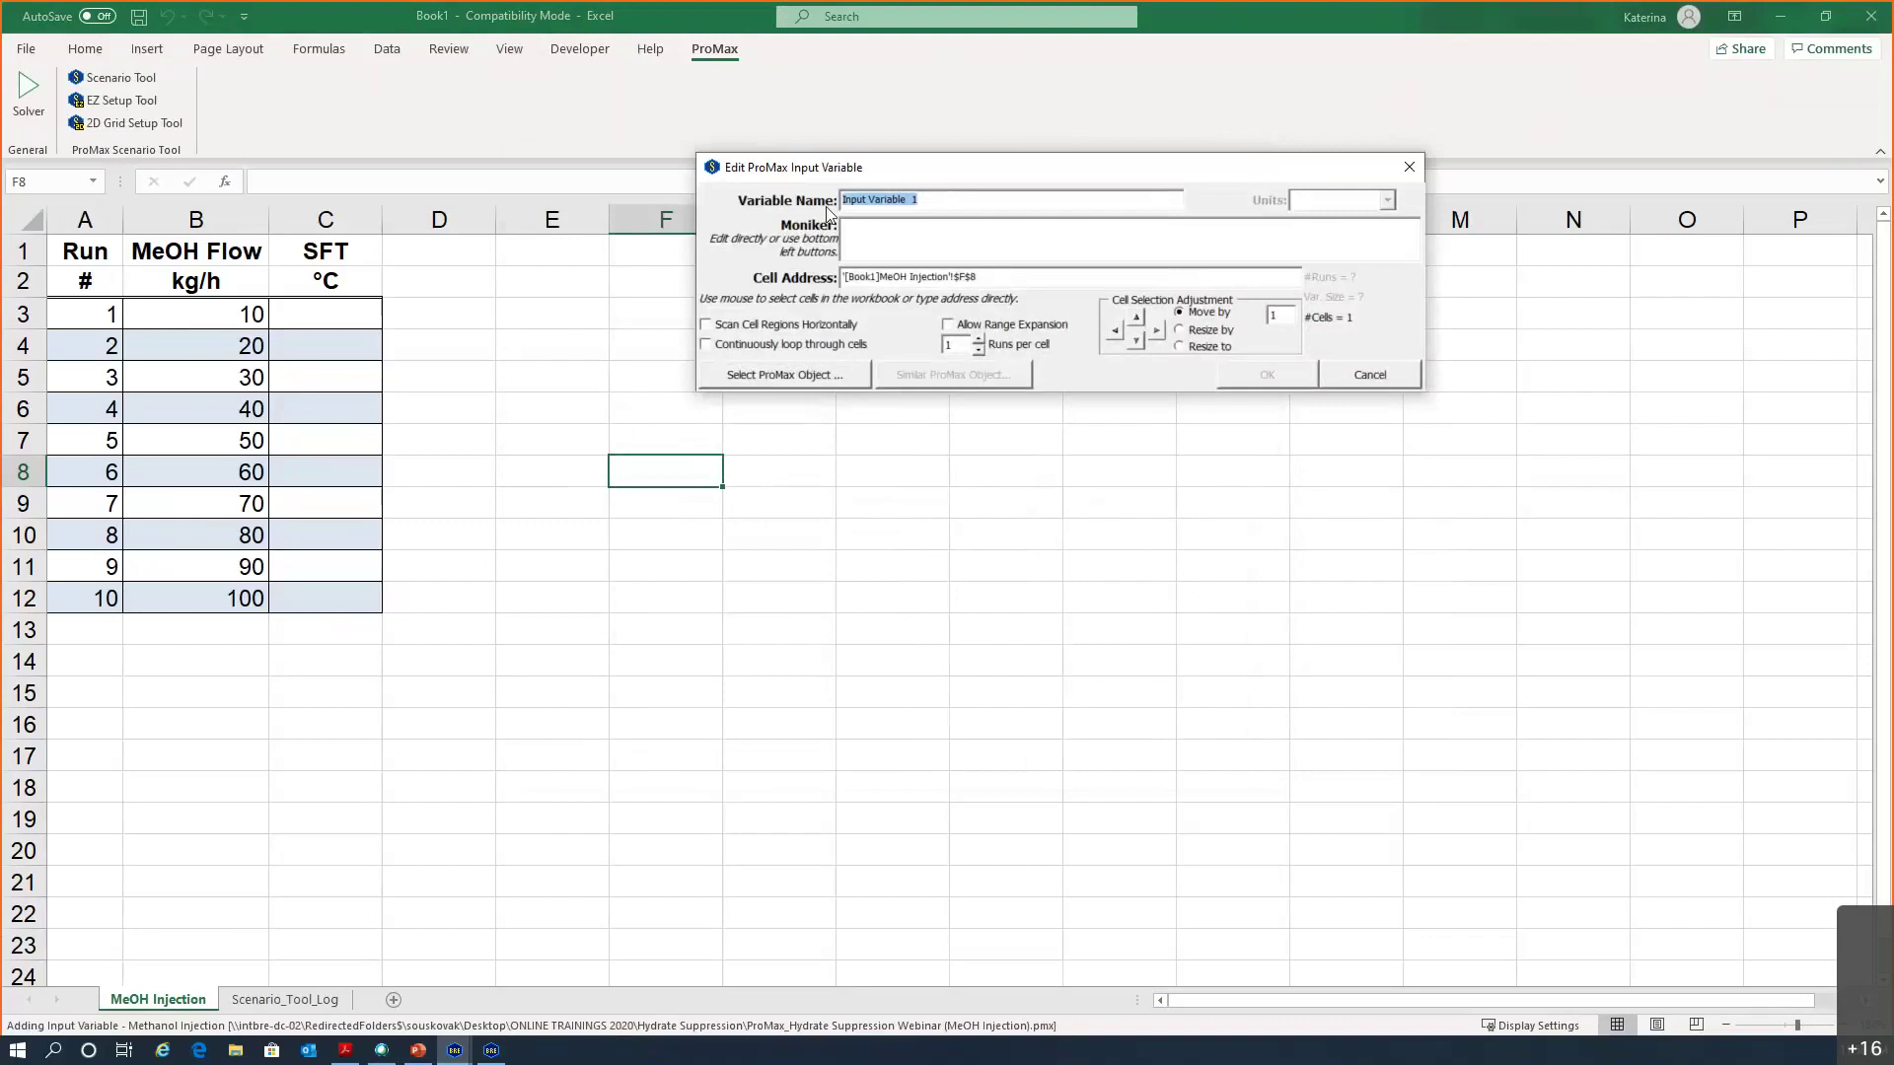
{"action": "type", "text": "MeOh Flowrate"}
{"action": "left_click", "coordinate": [863, 226]}
Link the MeOh Flowrate variable to the total-phase Mass Flow property of stream 3
{"action": "left_click", "coordinate": [773, 380]}
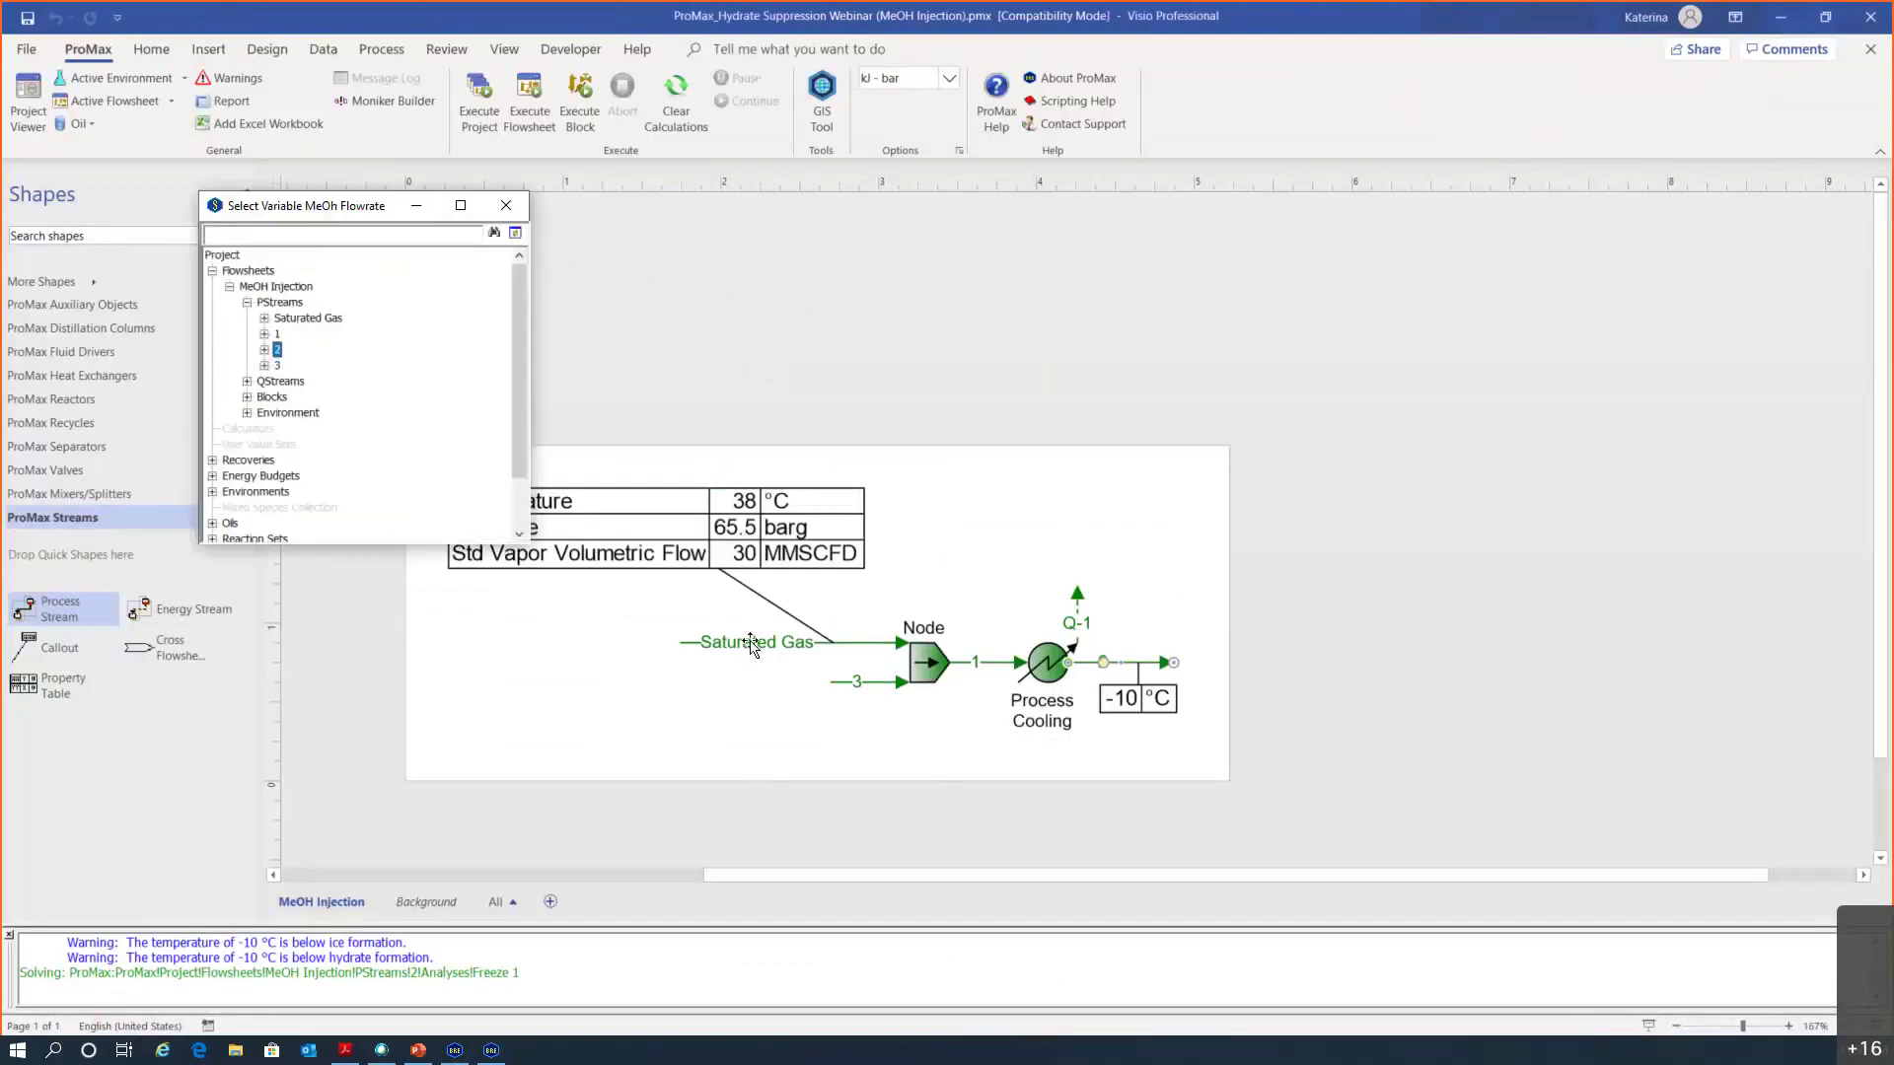
{"action": "left_click", "coordinate": [860, 686]}
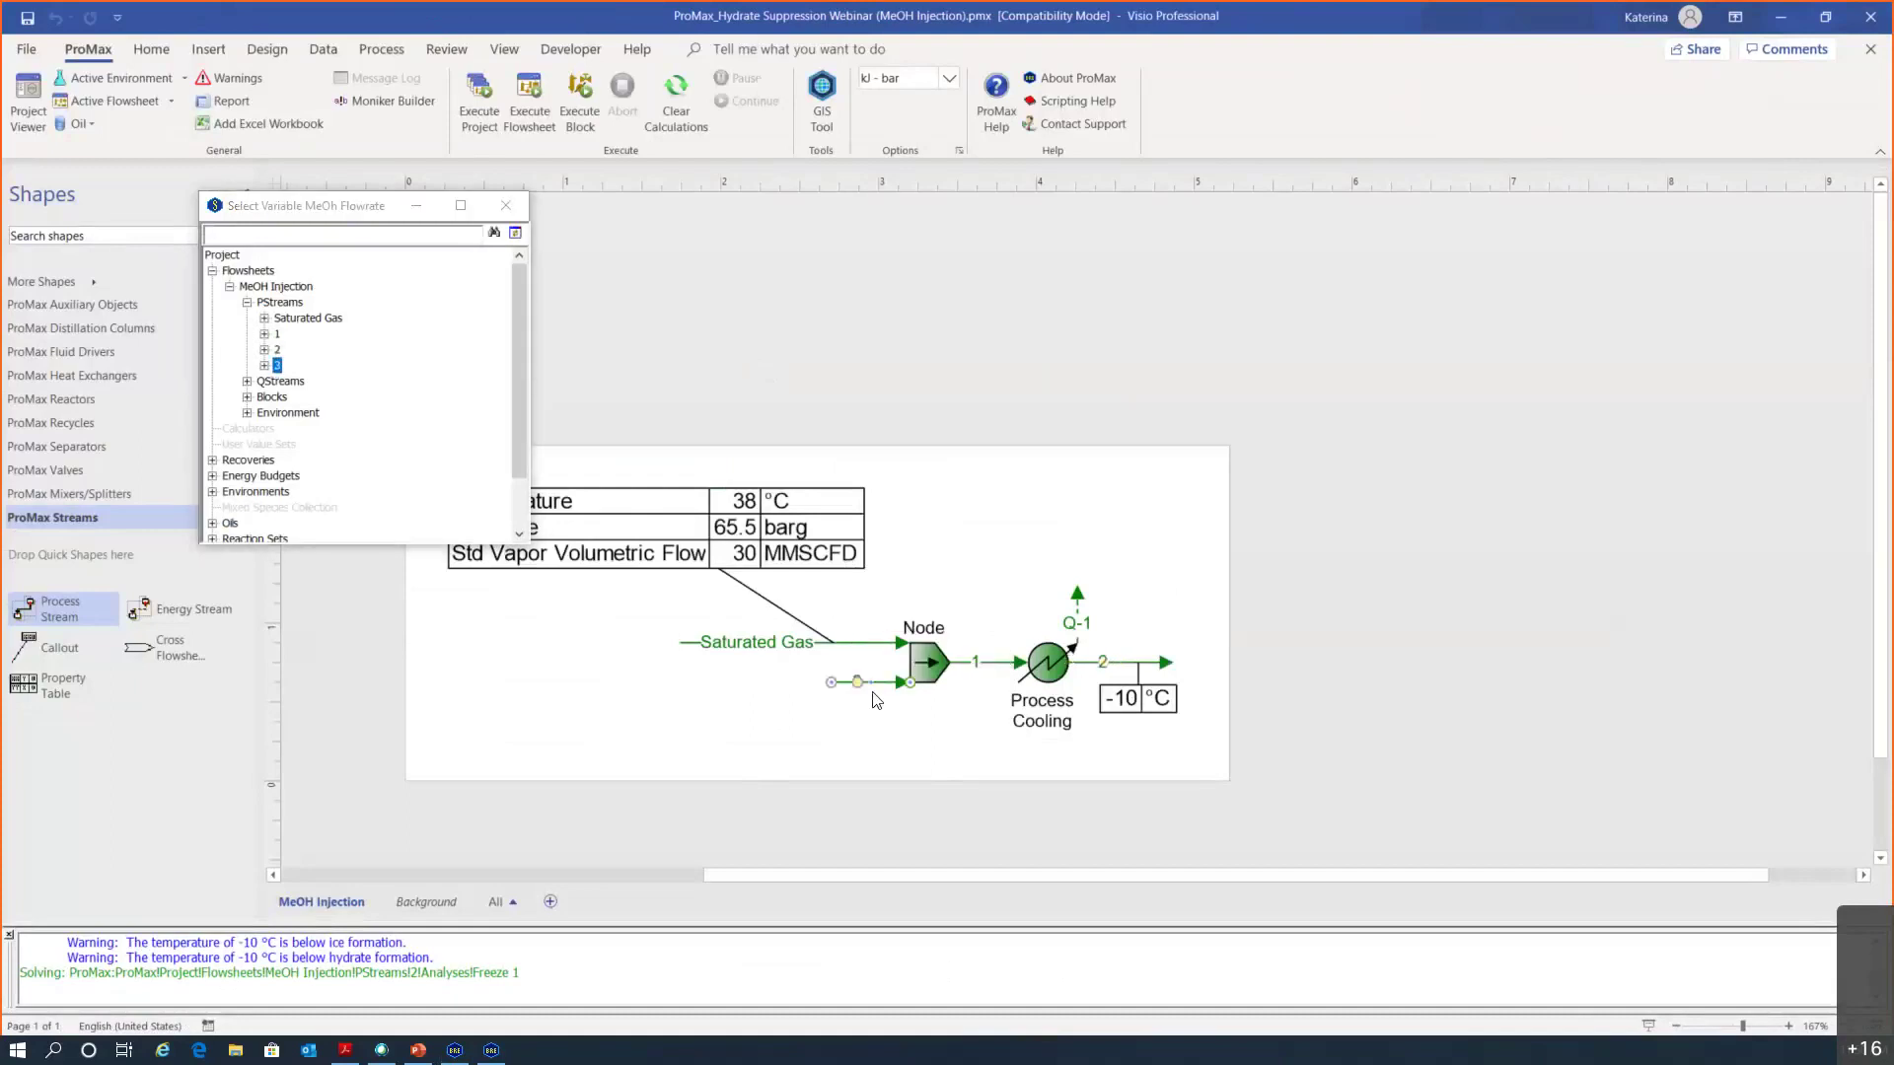
{"action": "left_click", "coordinate": [264, 366]}
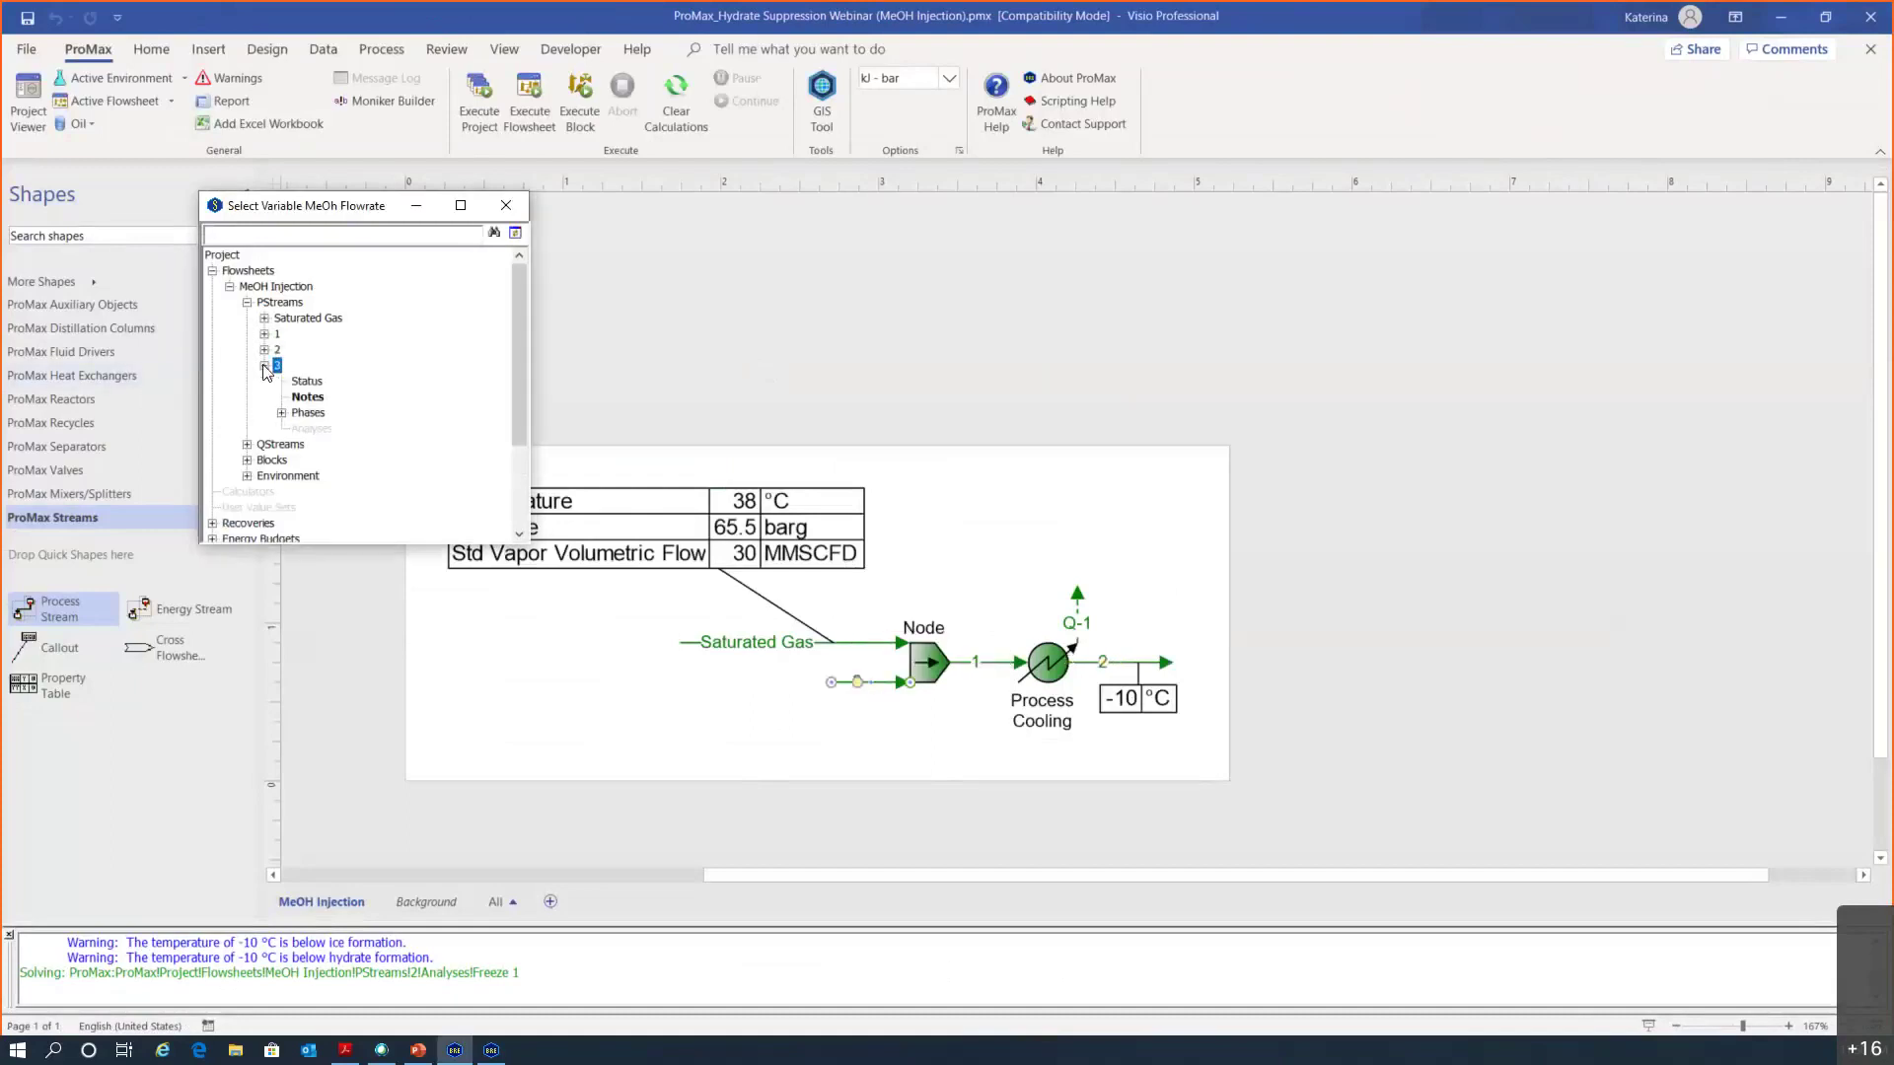
{"action": "left_click", "coordinate": [281, 413]}
{"action": "left_click_drag", "start_coordinate": [509, 329], "coordinate": [513, 341]}
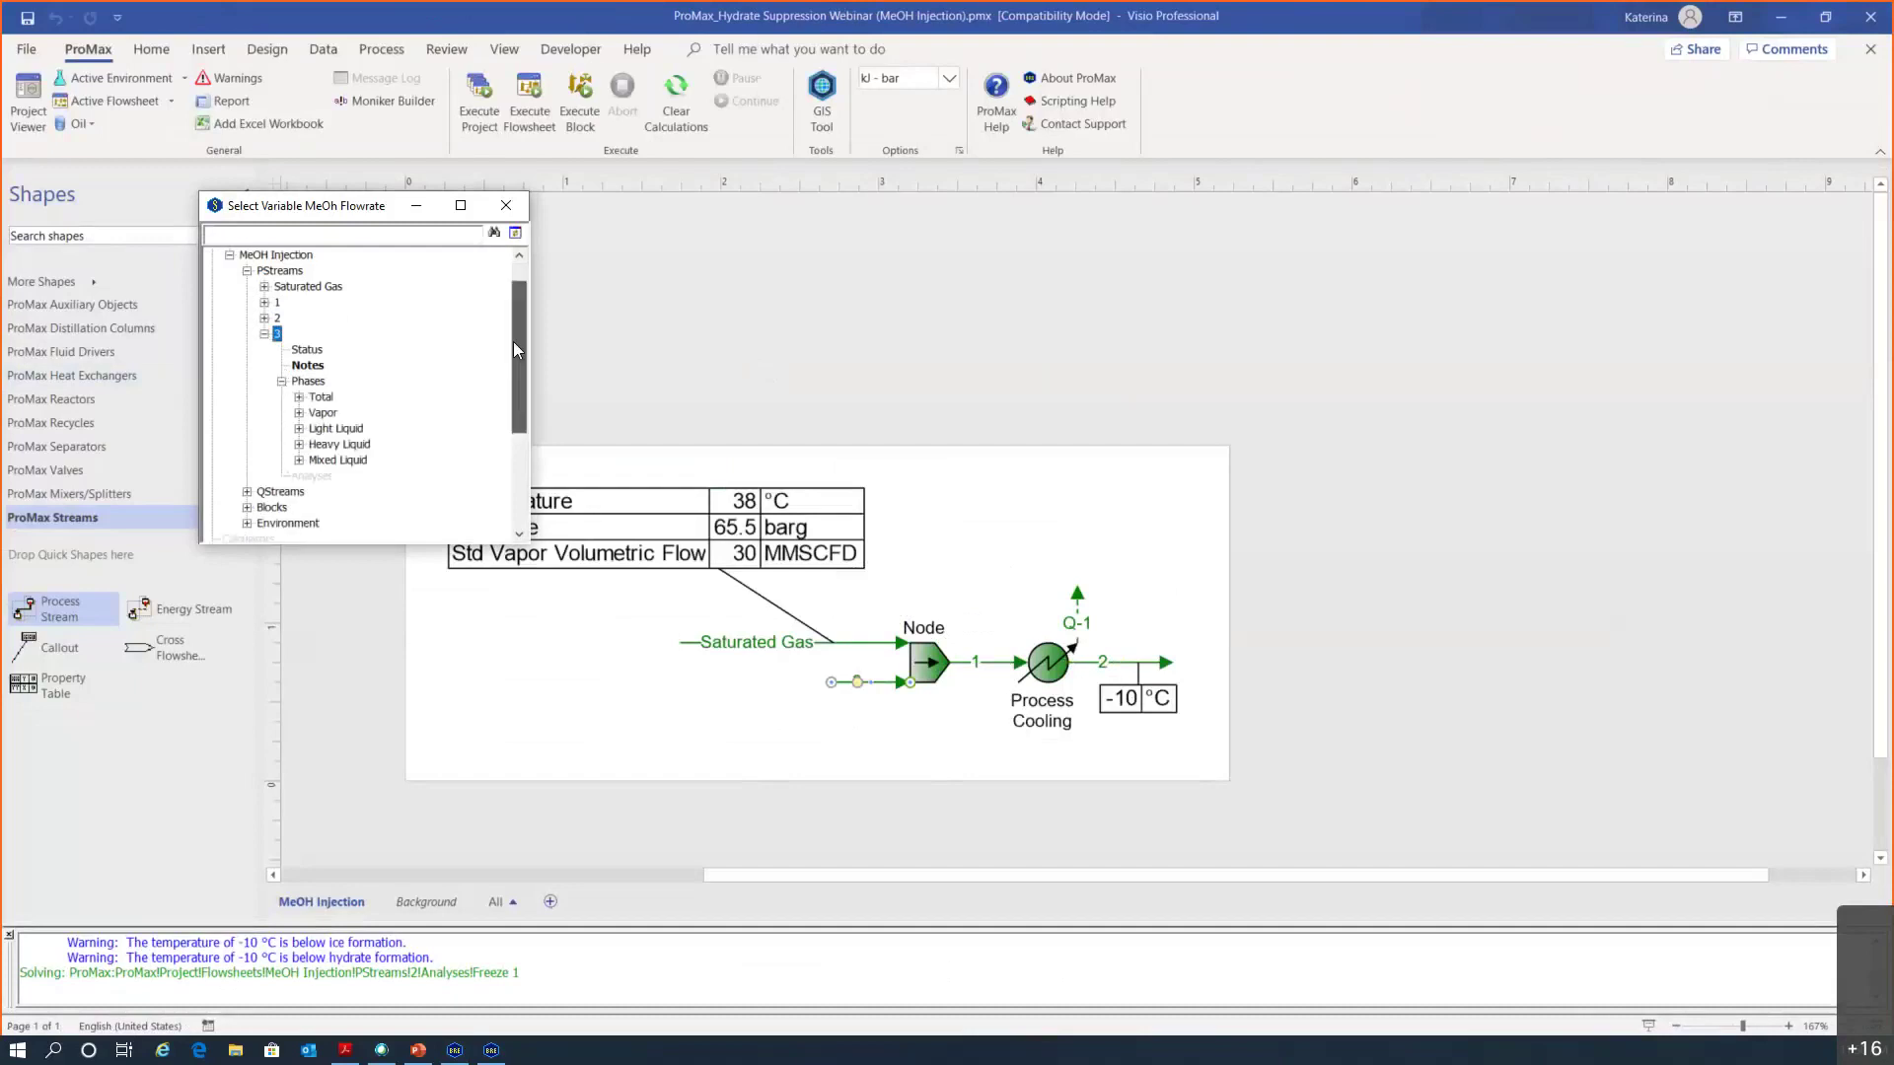
{"action": "double_click", "coordinate": [331, 395]}
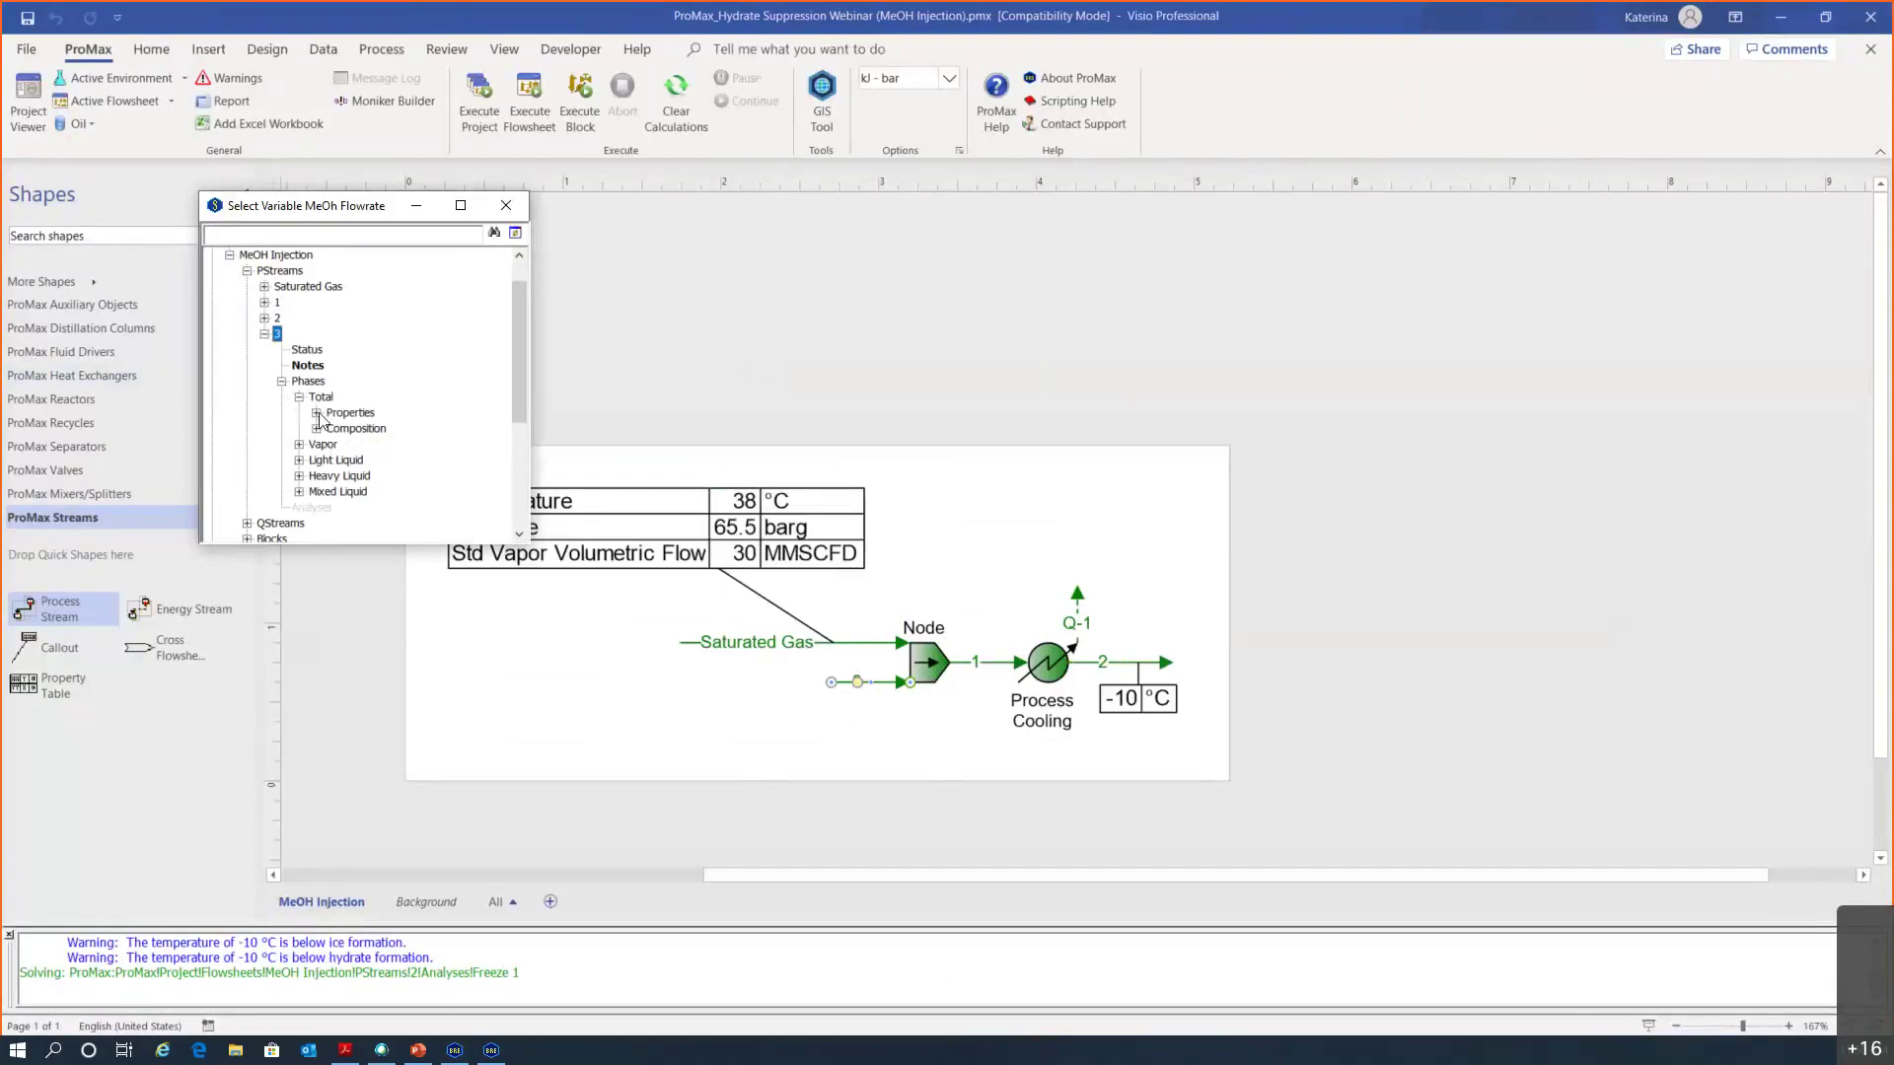
{"action": "left_click", "coordinate": [316, 414]}
{"action": "scroll", "coordinate": [396, 289], "scroll_direction": "down", "scroll_amount": 2}
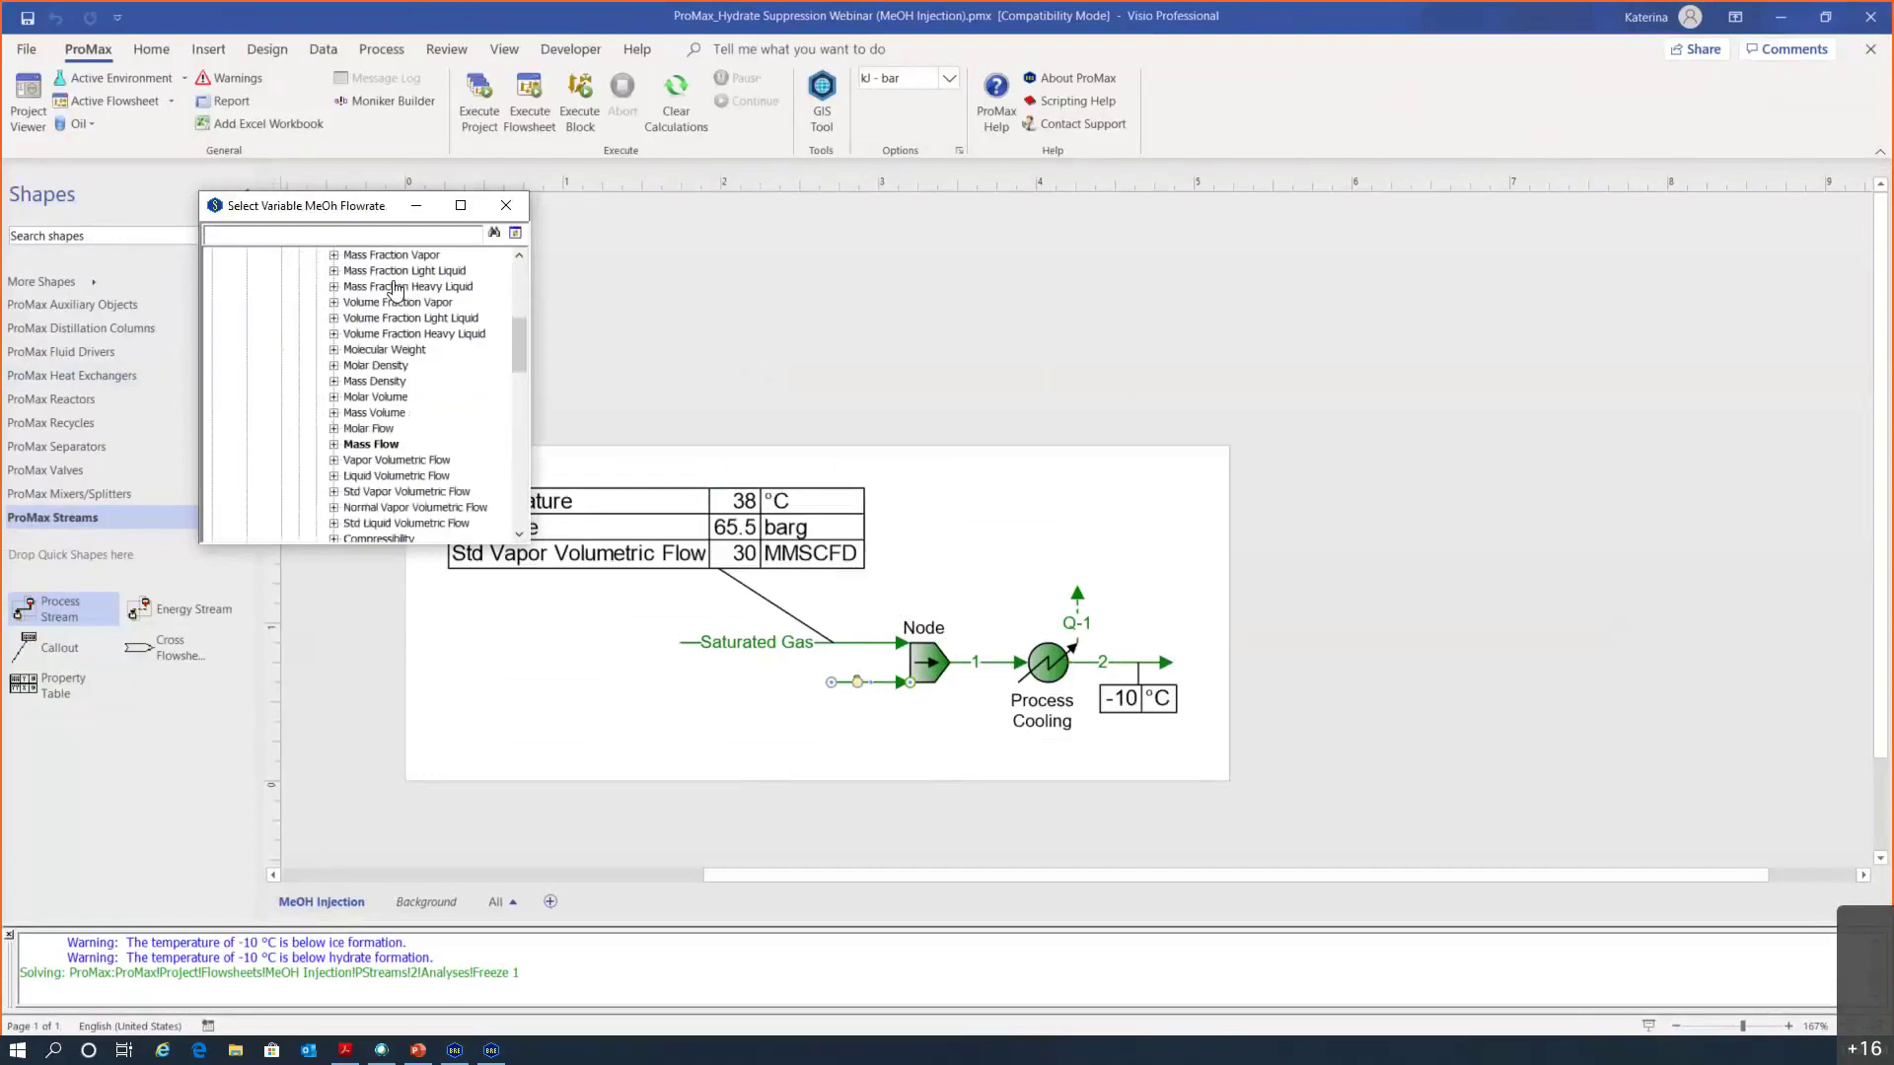
{"action": "double_click", "coordinate": [363, 446]}
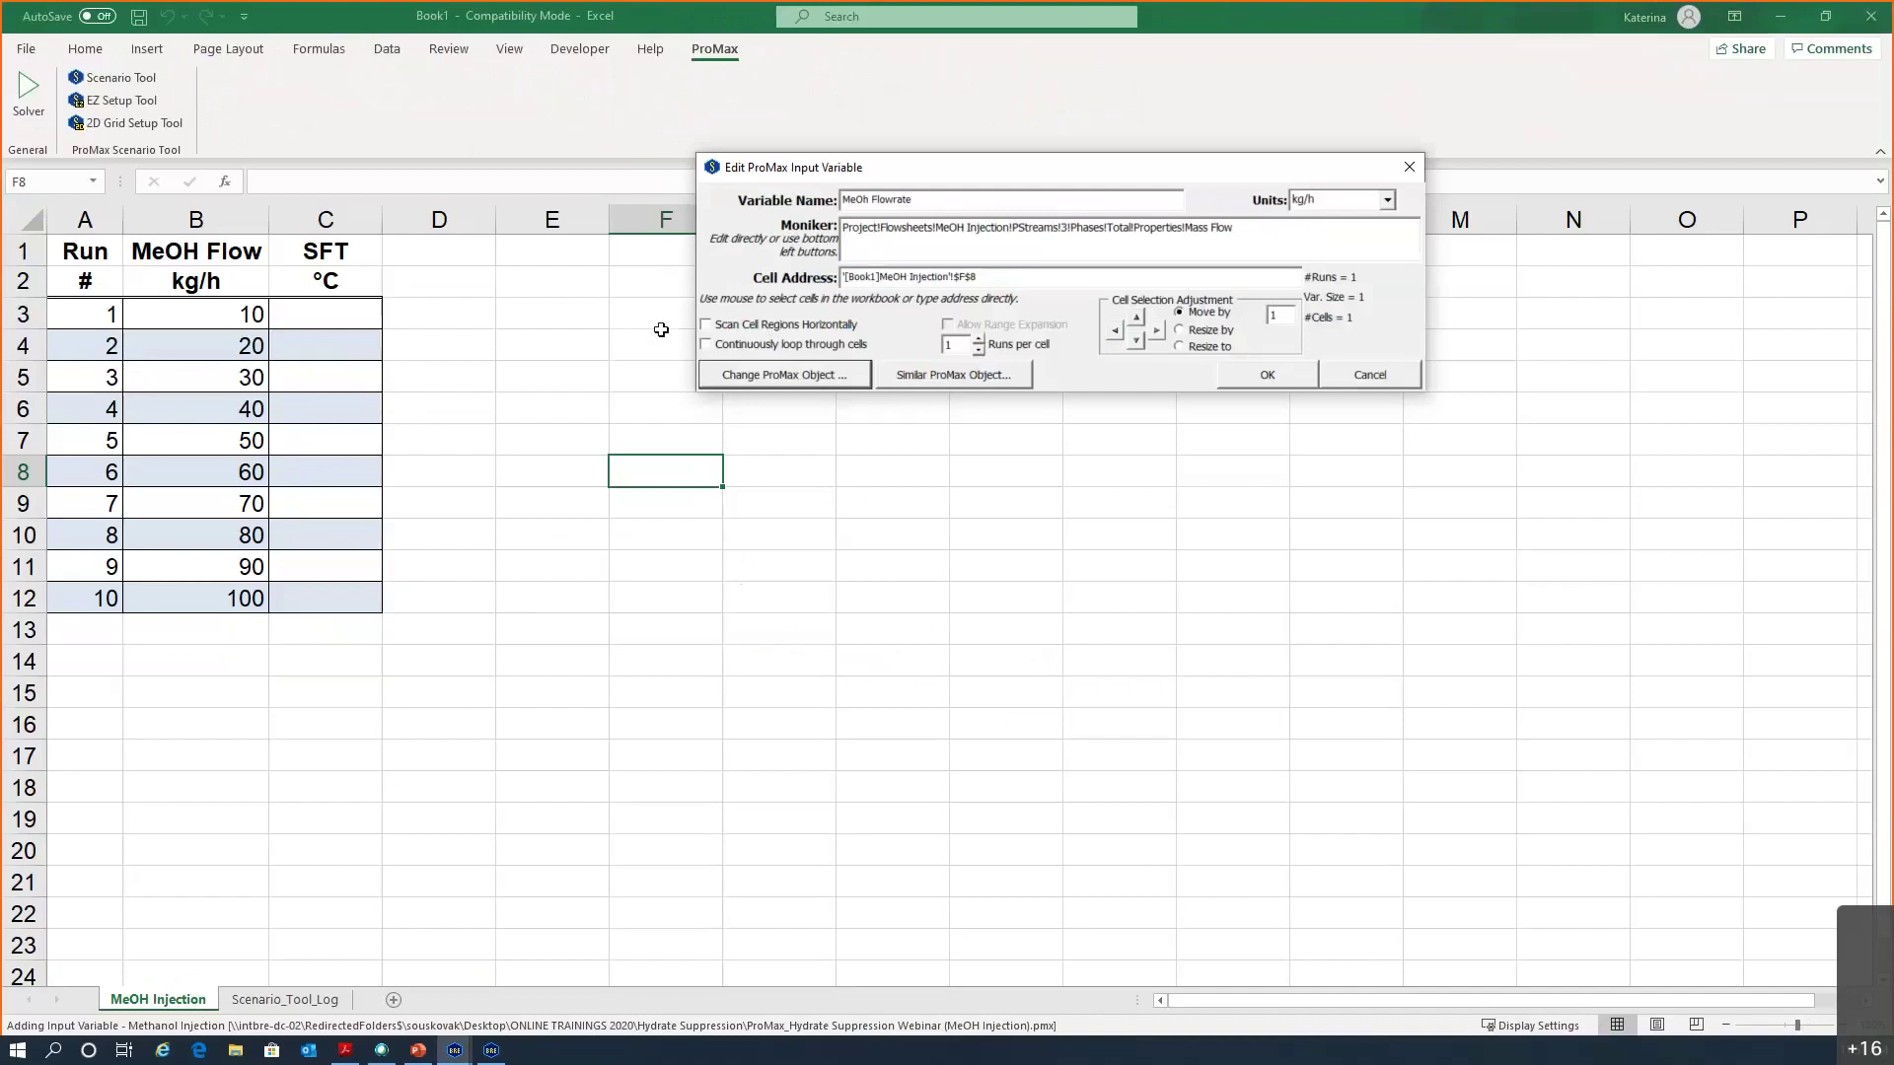
Assign the methanol flow cells B3:B12 to the input variable and accept it
{"action": "left_click_drag", "start_coordinate": [198, 313], "coordinate": [156, 608]}
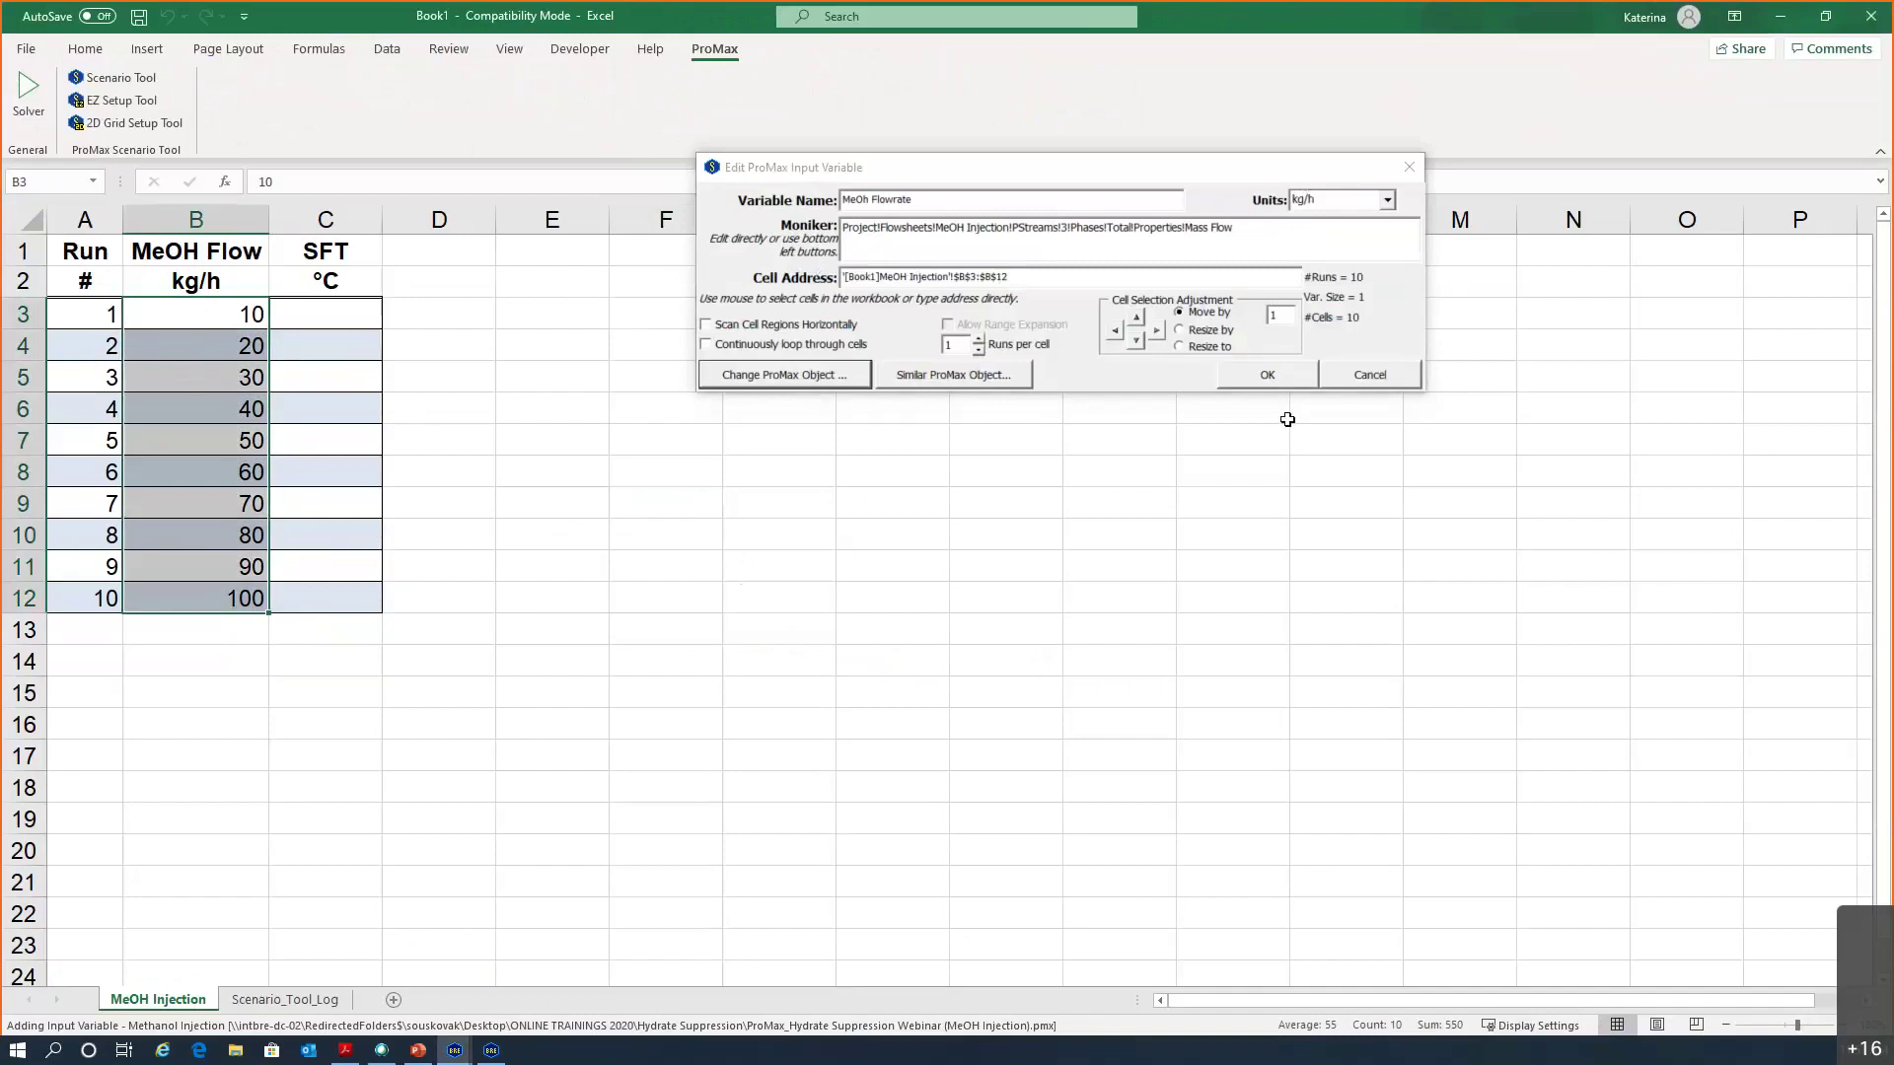
{"action": "left_click", "coordinate": [1277, 378]}
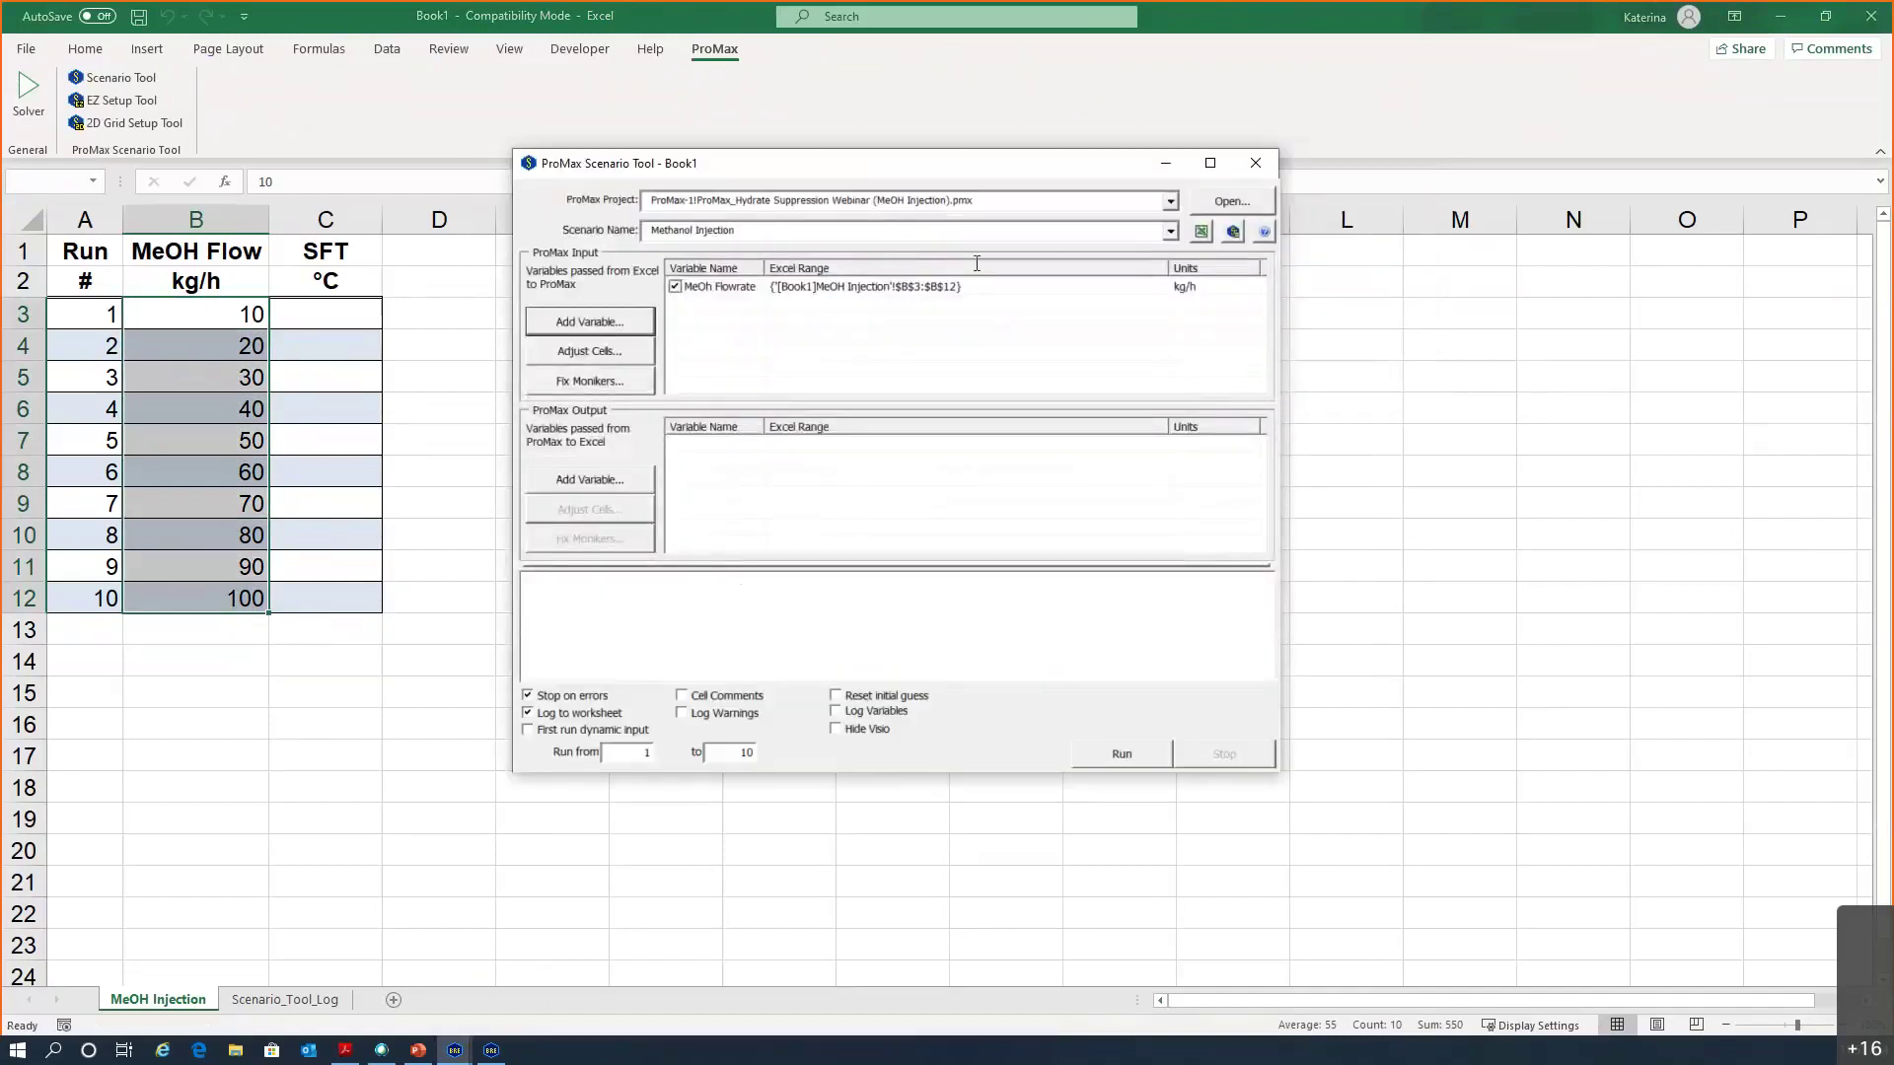
{"action": "left_click_drag", "start_coordinate": [860, 171], "coordinate": [860, 163]}
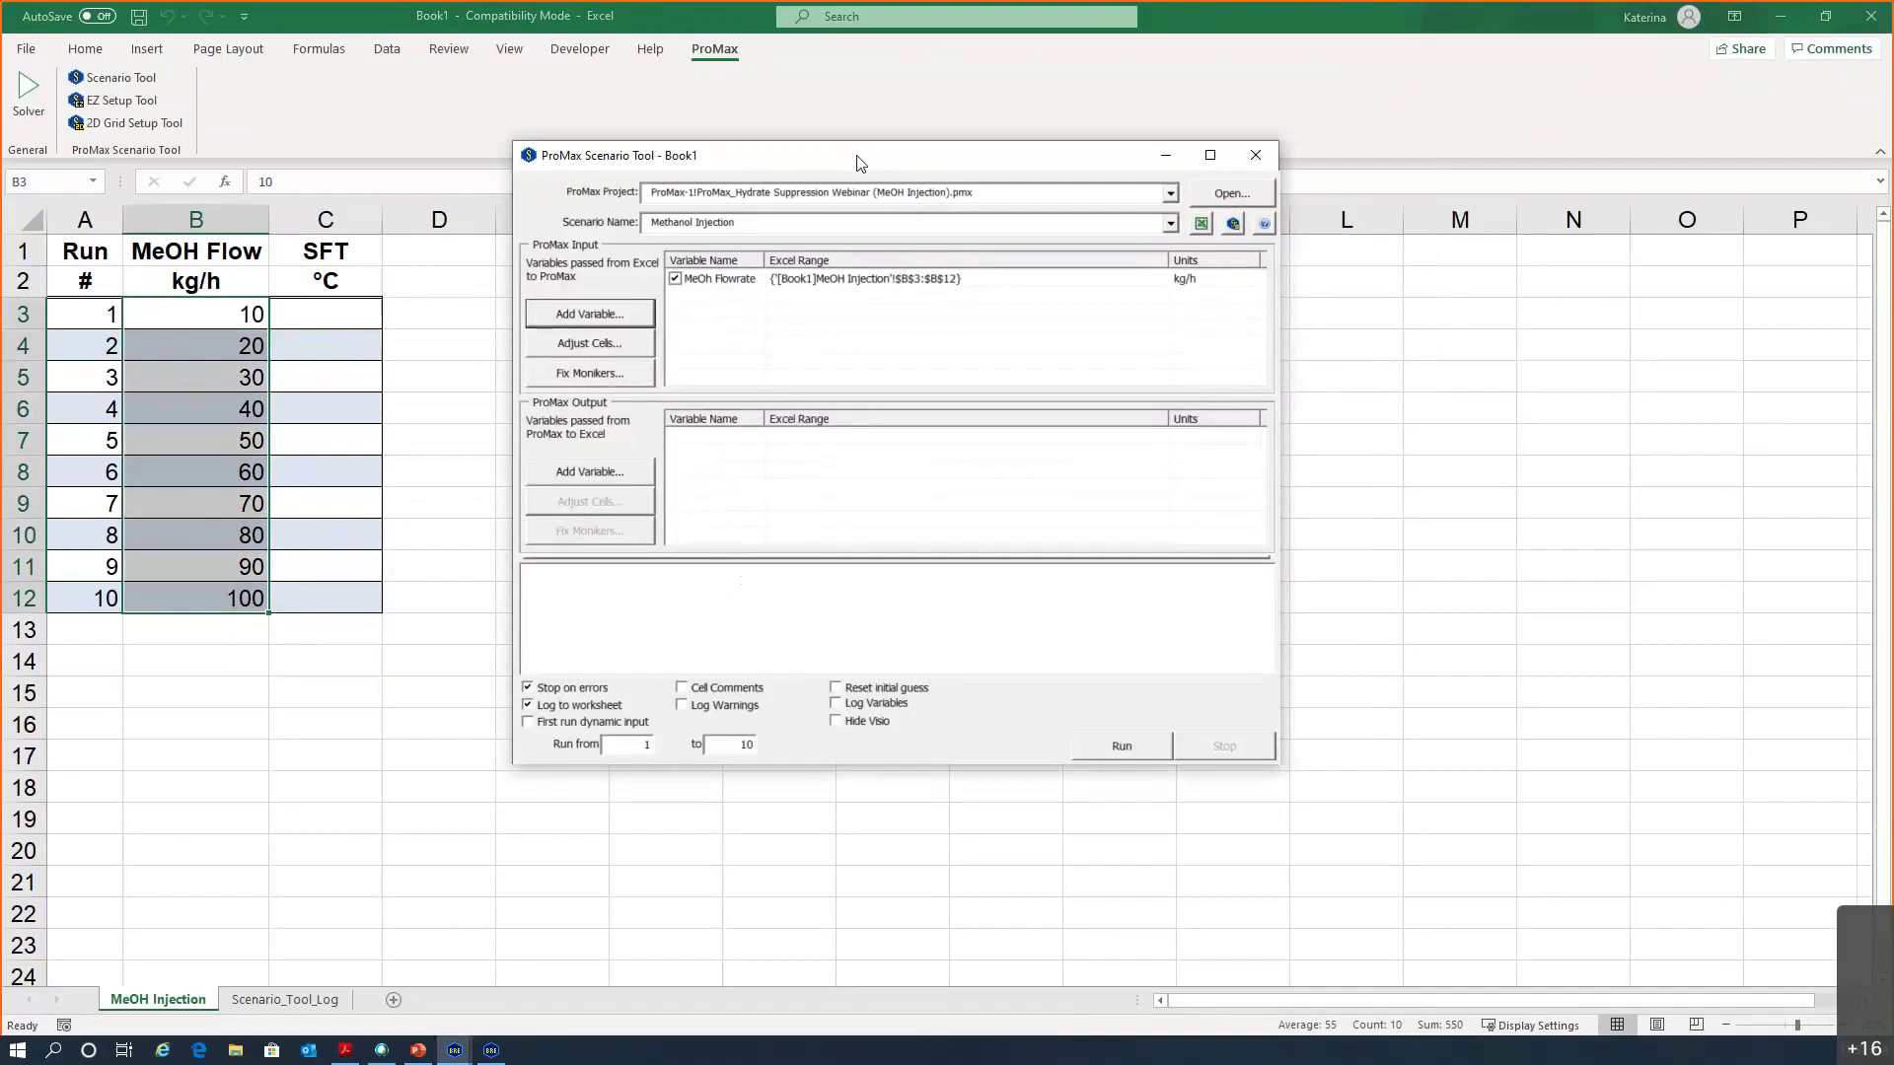
Add an output variable named SFT to the scenario
{"action": "left_click", "coordinate": [583, 469]}
{"action": "left_click_drag", "start_coordinate": [943, 199], "coordinate": [835, 210]}
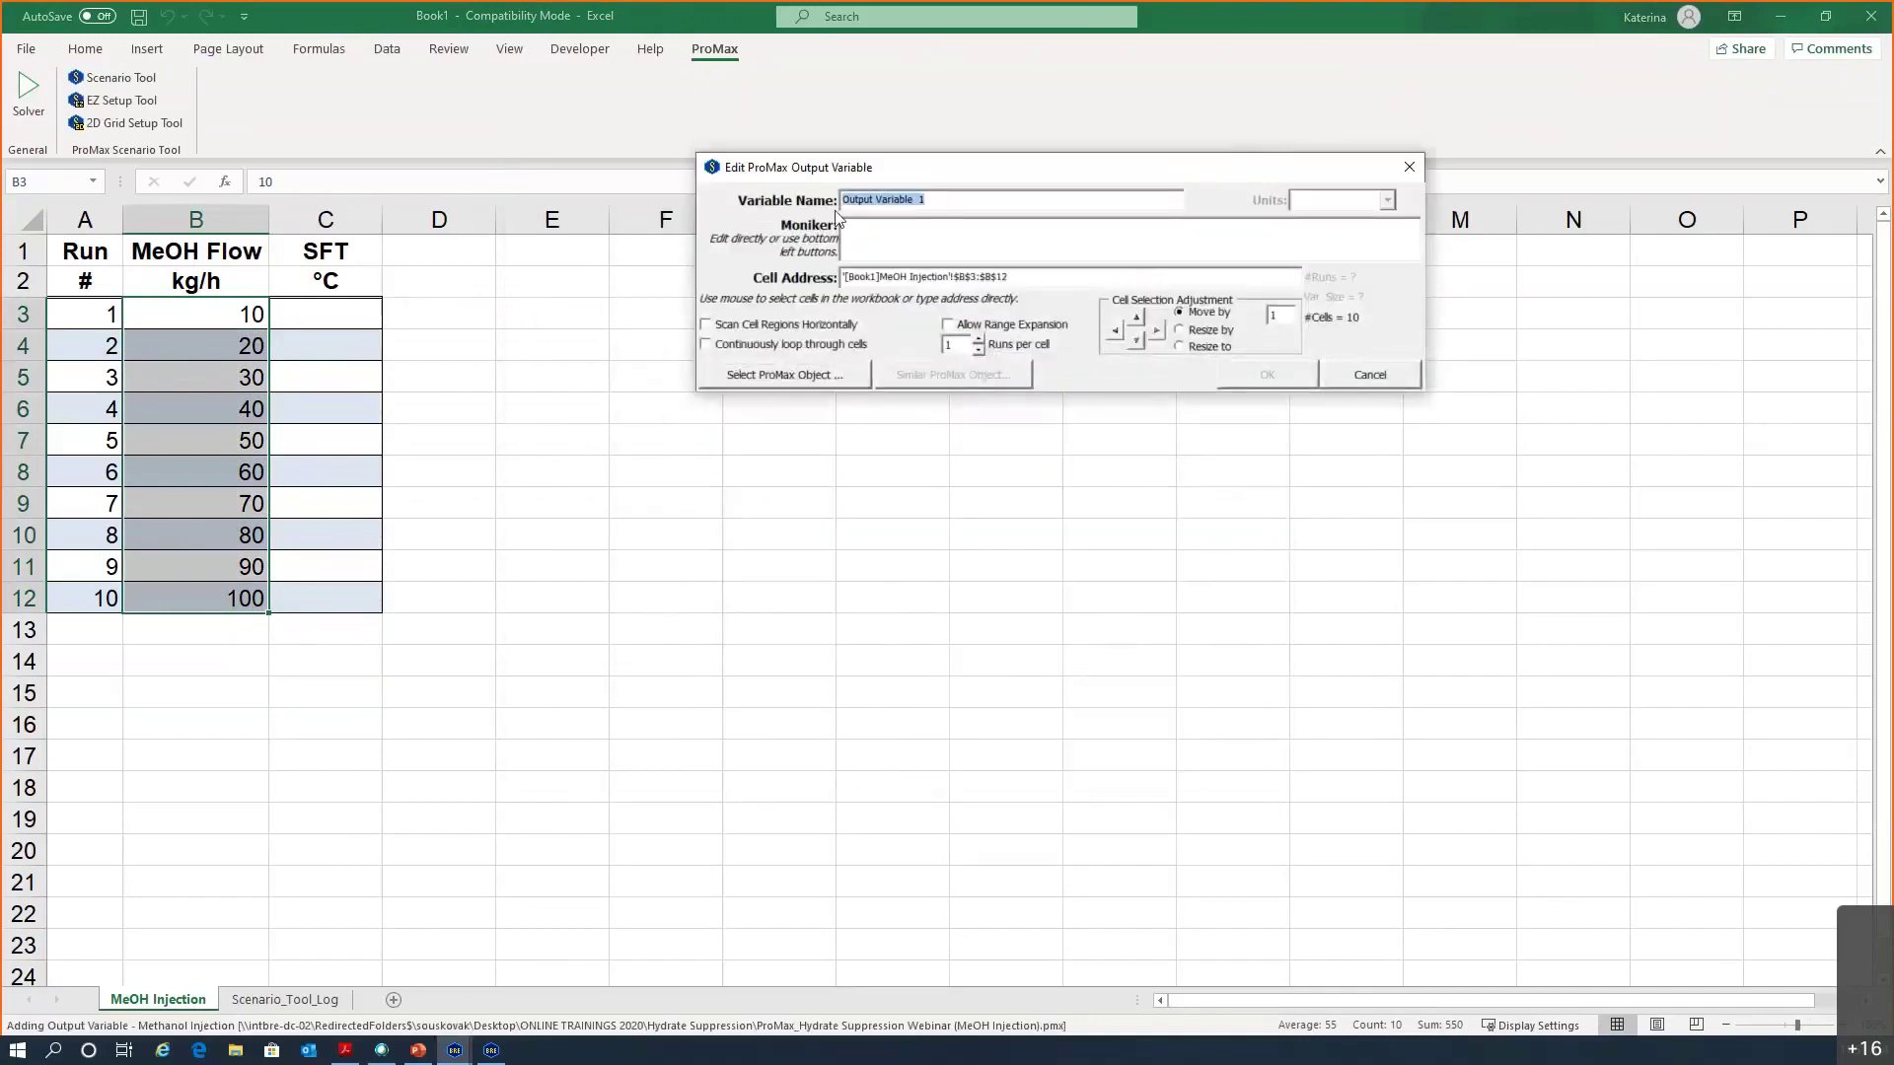
{"action": "type", "text": "SFT"}
{"action": "key", "text": "Tab"}
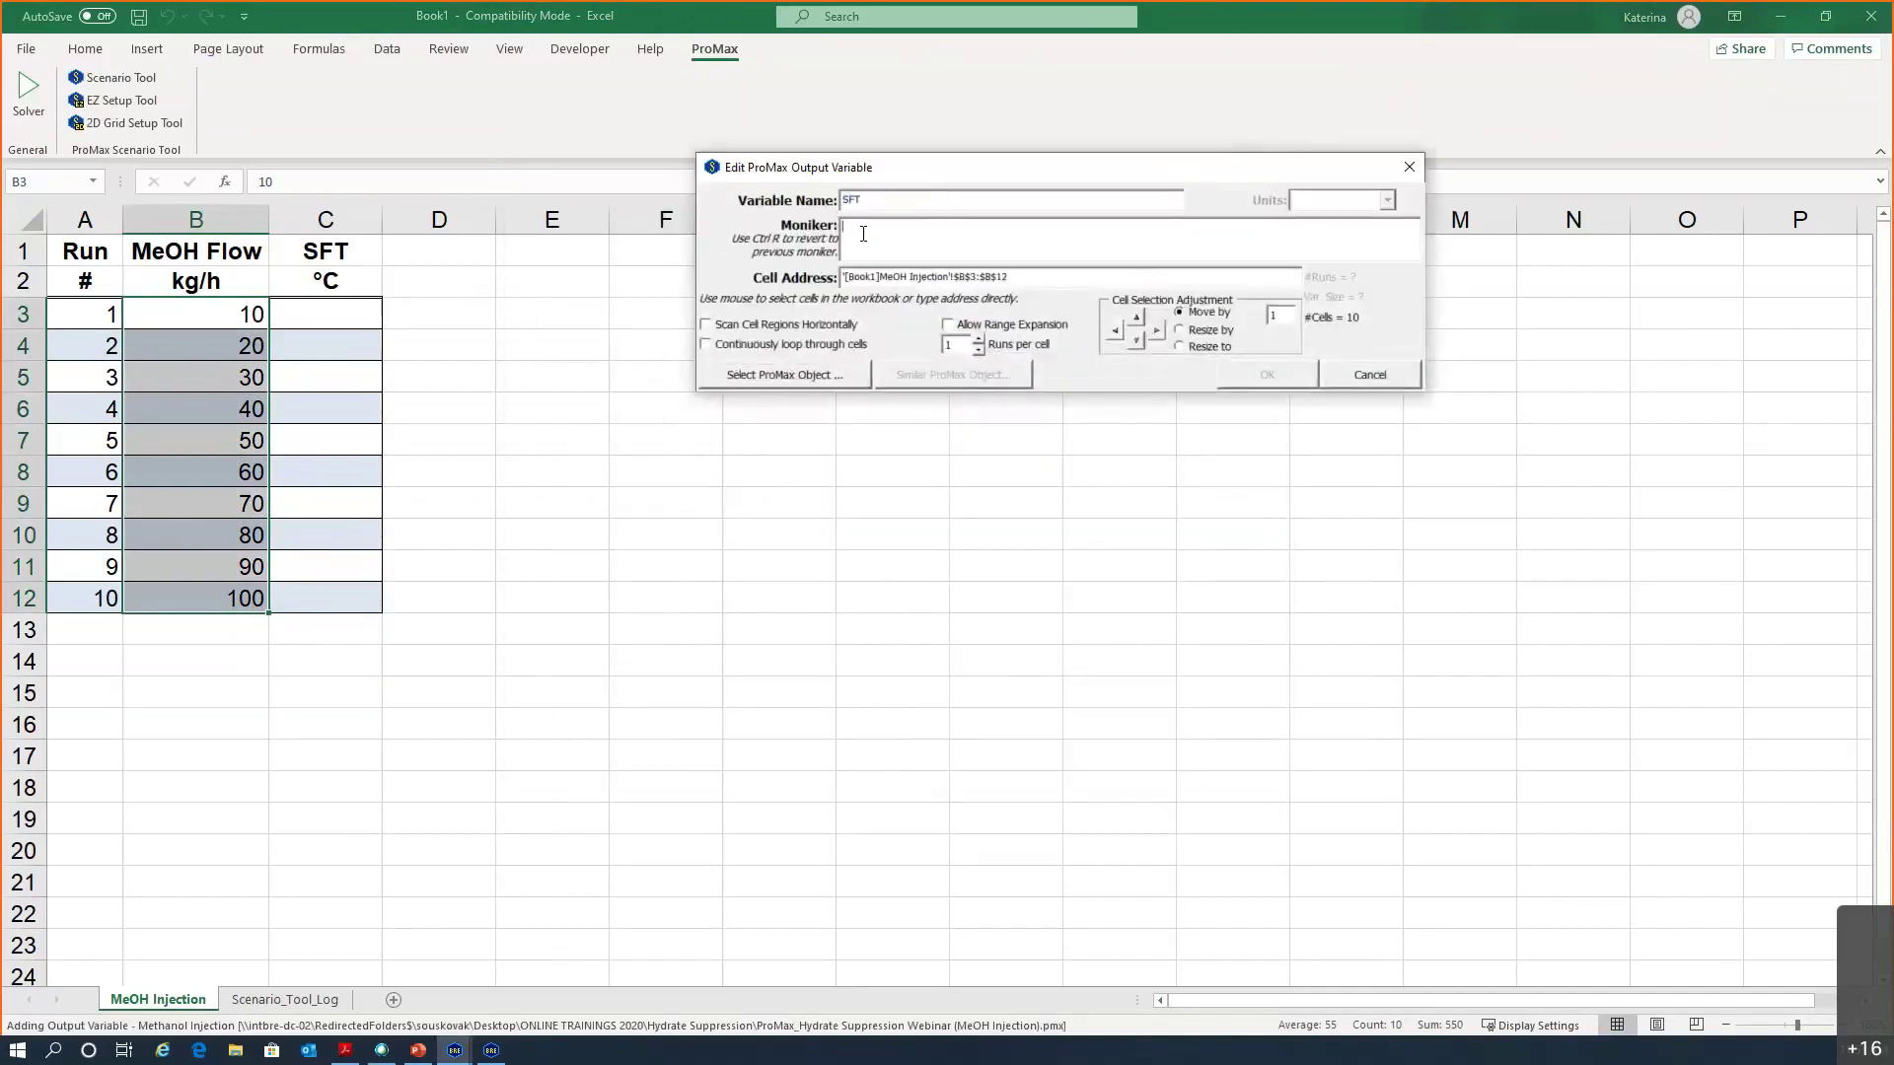
Link the SFT variable to the Solids Formation Temperature in stream 2's Freeze 1 analysis
{"action": "left_click", "coordinate": [804, 376]}
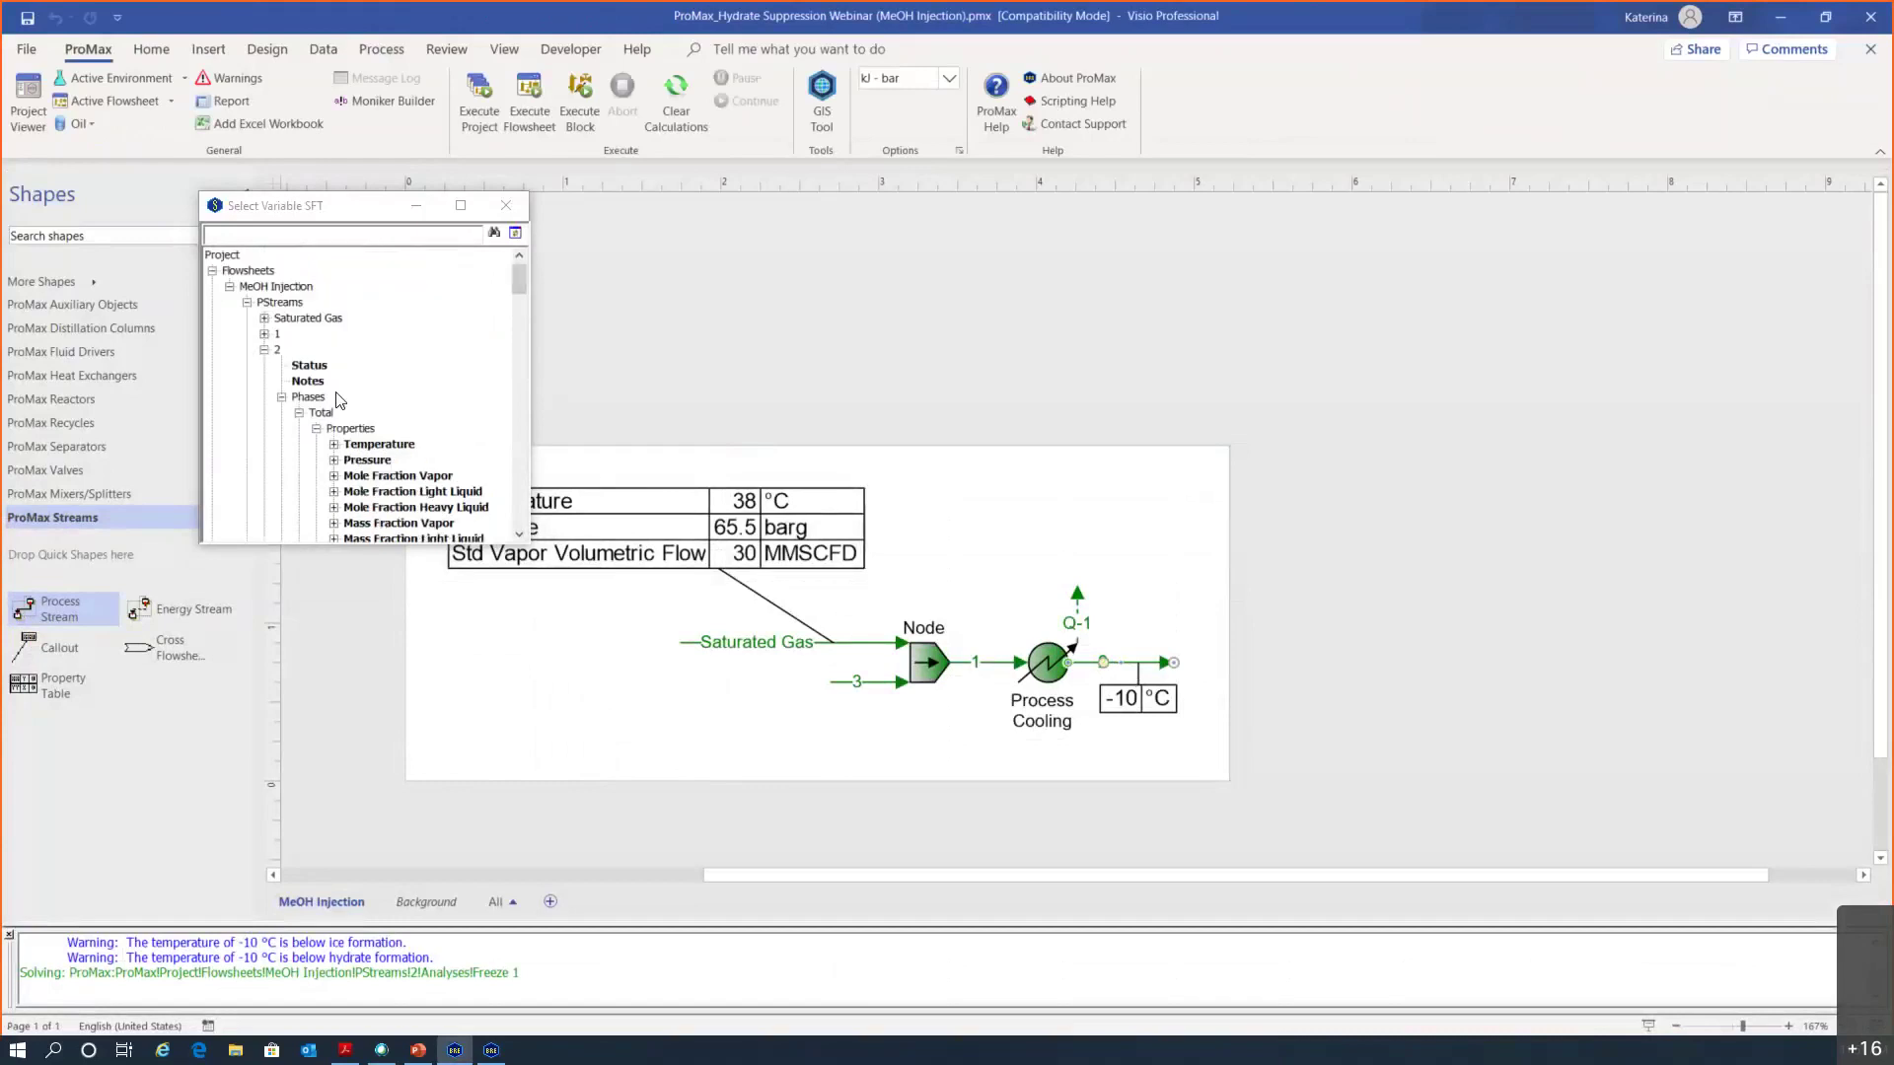
{"action": "left_click", "coordinate": [298, 413]}
{"action": "left_click", "coordinate": [283, 397]}
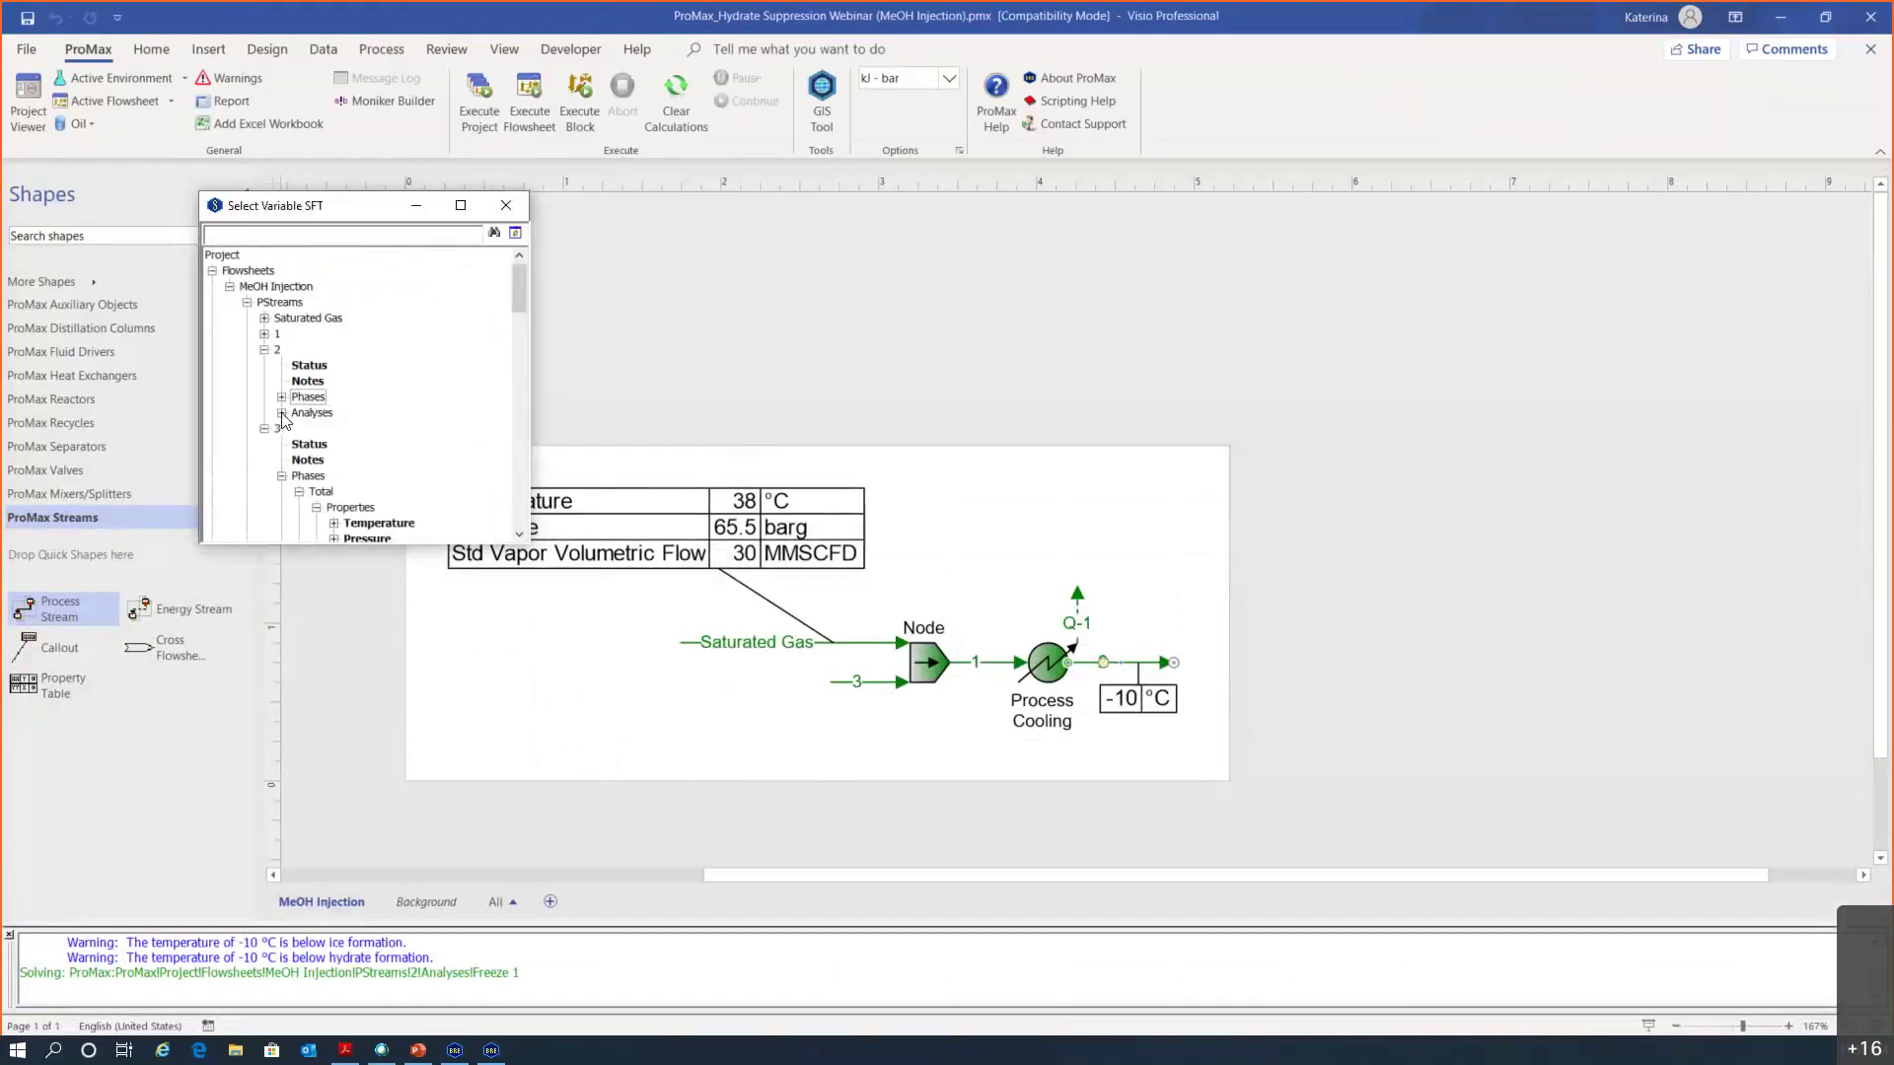
{"action": "left_click", "coordinate": [282, 414]}
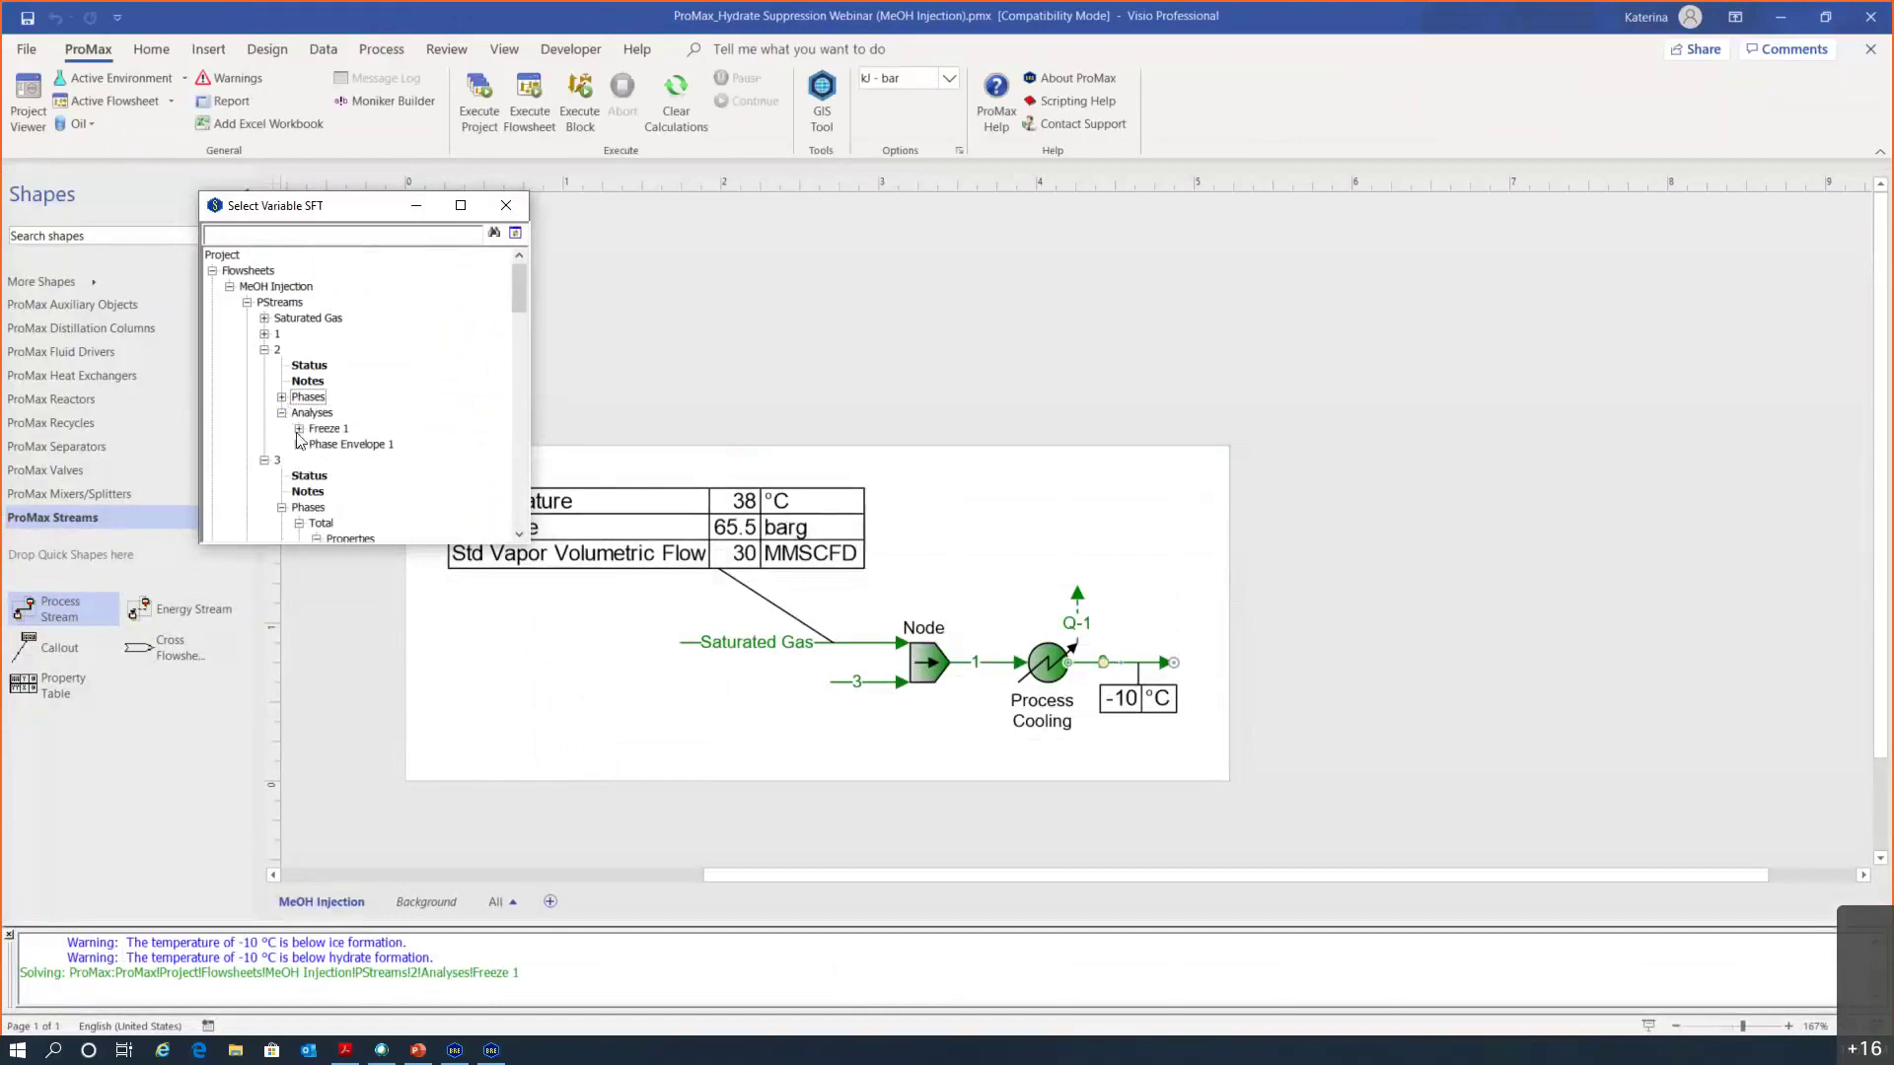
{"action": "left_click", "coordinate": [299, 429]}
{"action": "scroll", "coordinate": [316, 394], "scroll_direction": "down", "scroll_amount": 2}
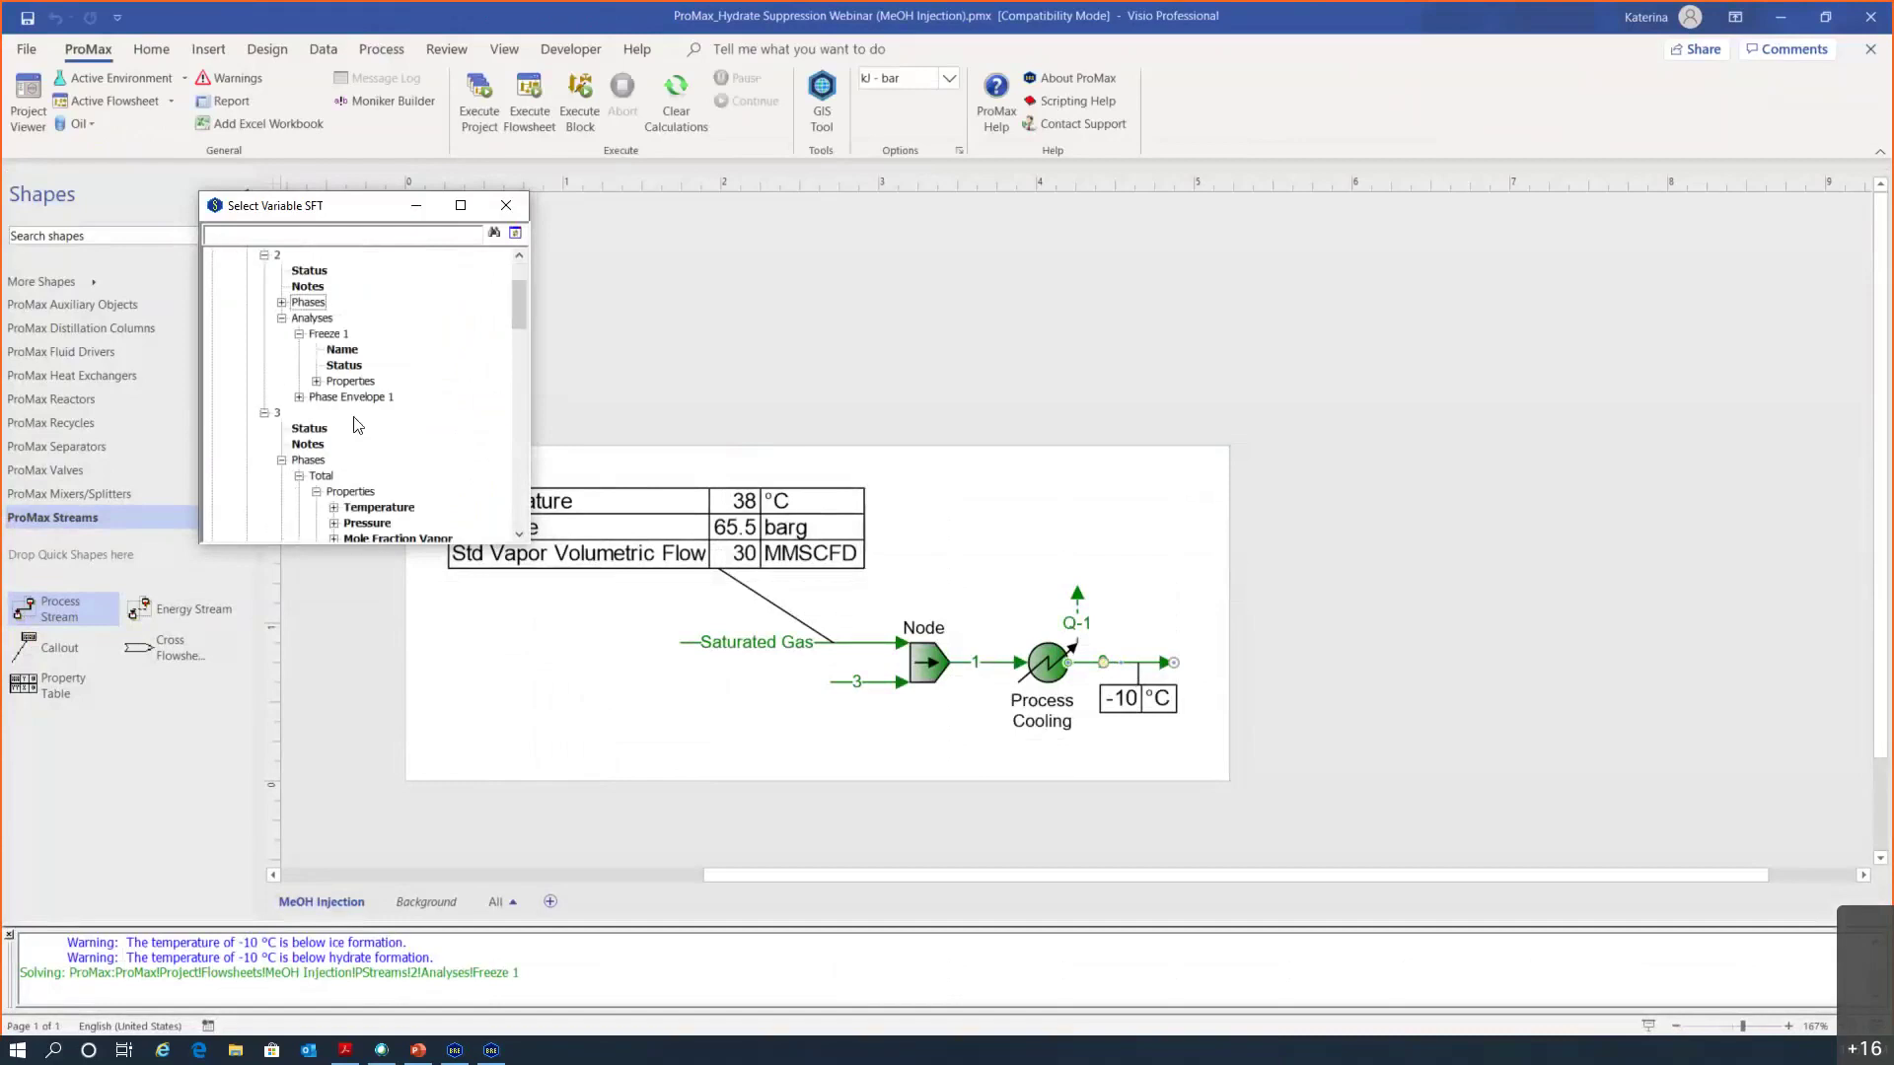
{"action": "left_click", "coordinate": [315, 382]}
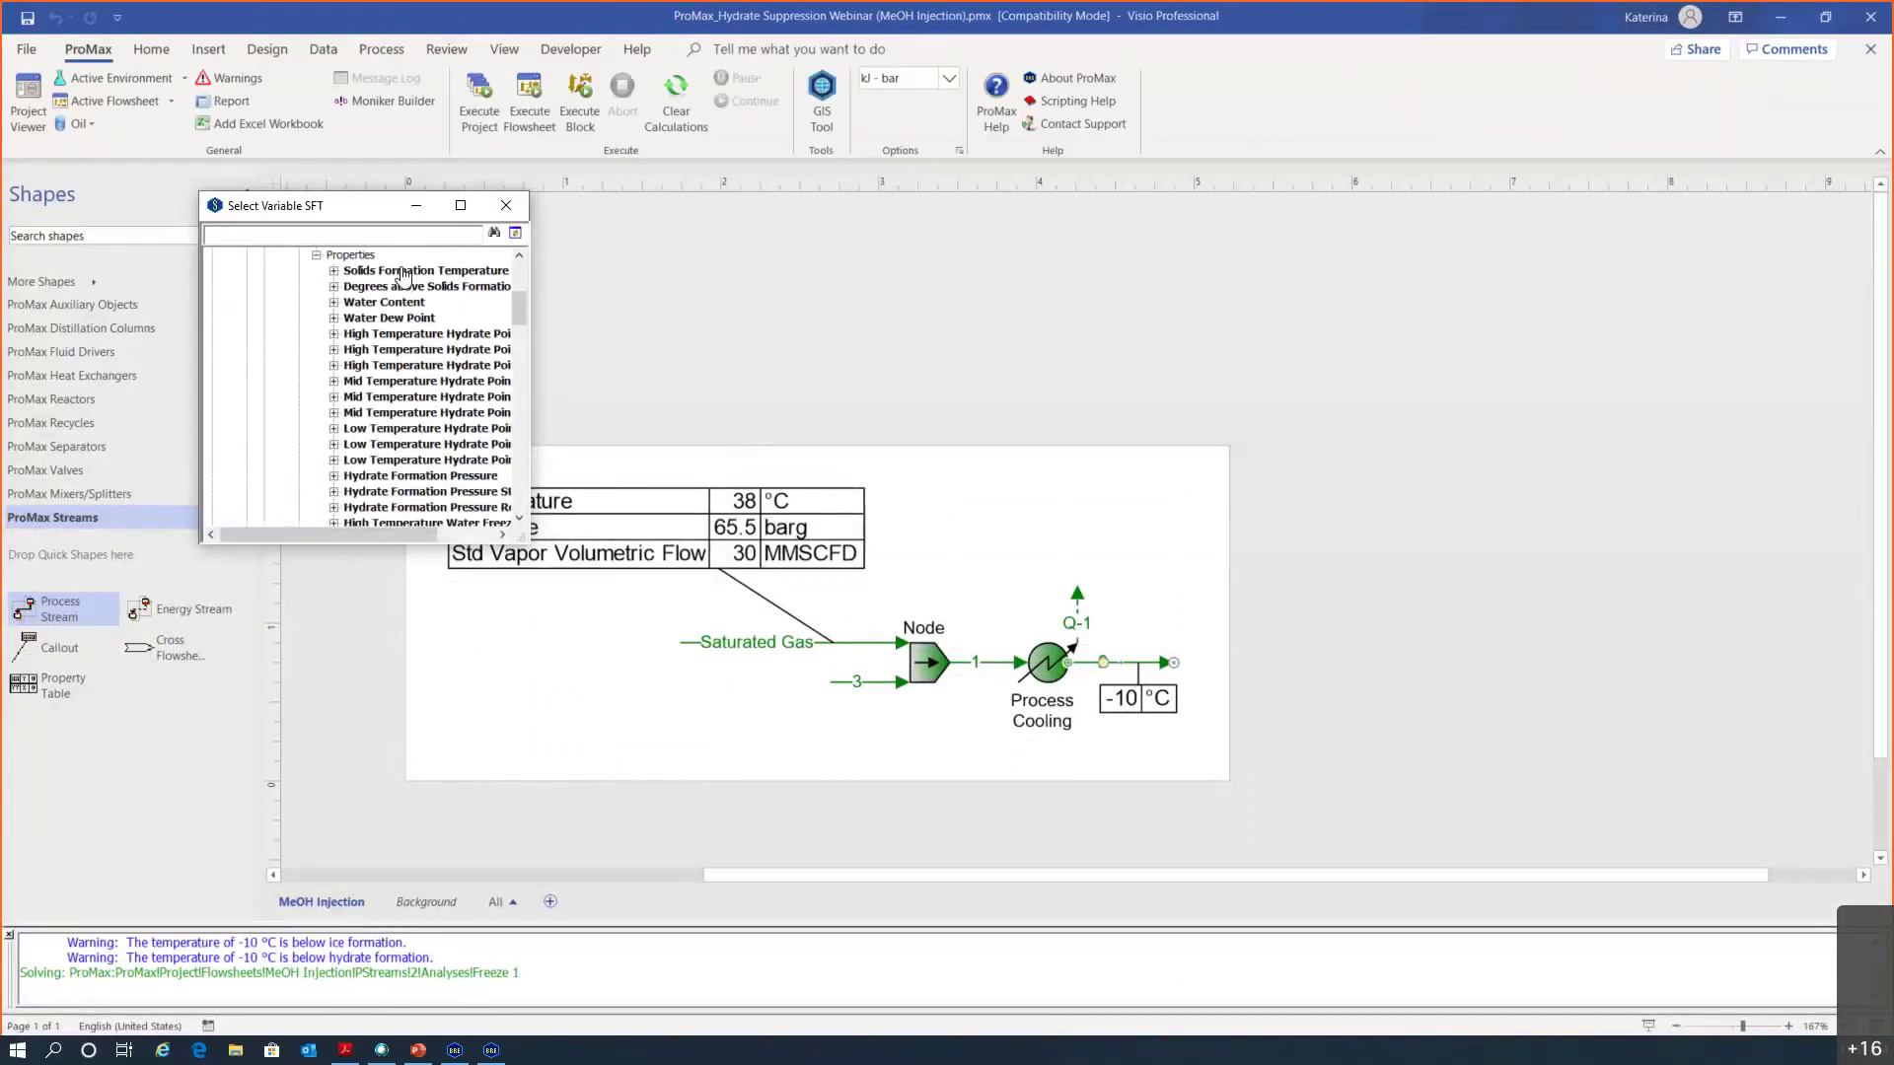
{"action": "double_click", "coordinate": [401, 276]}
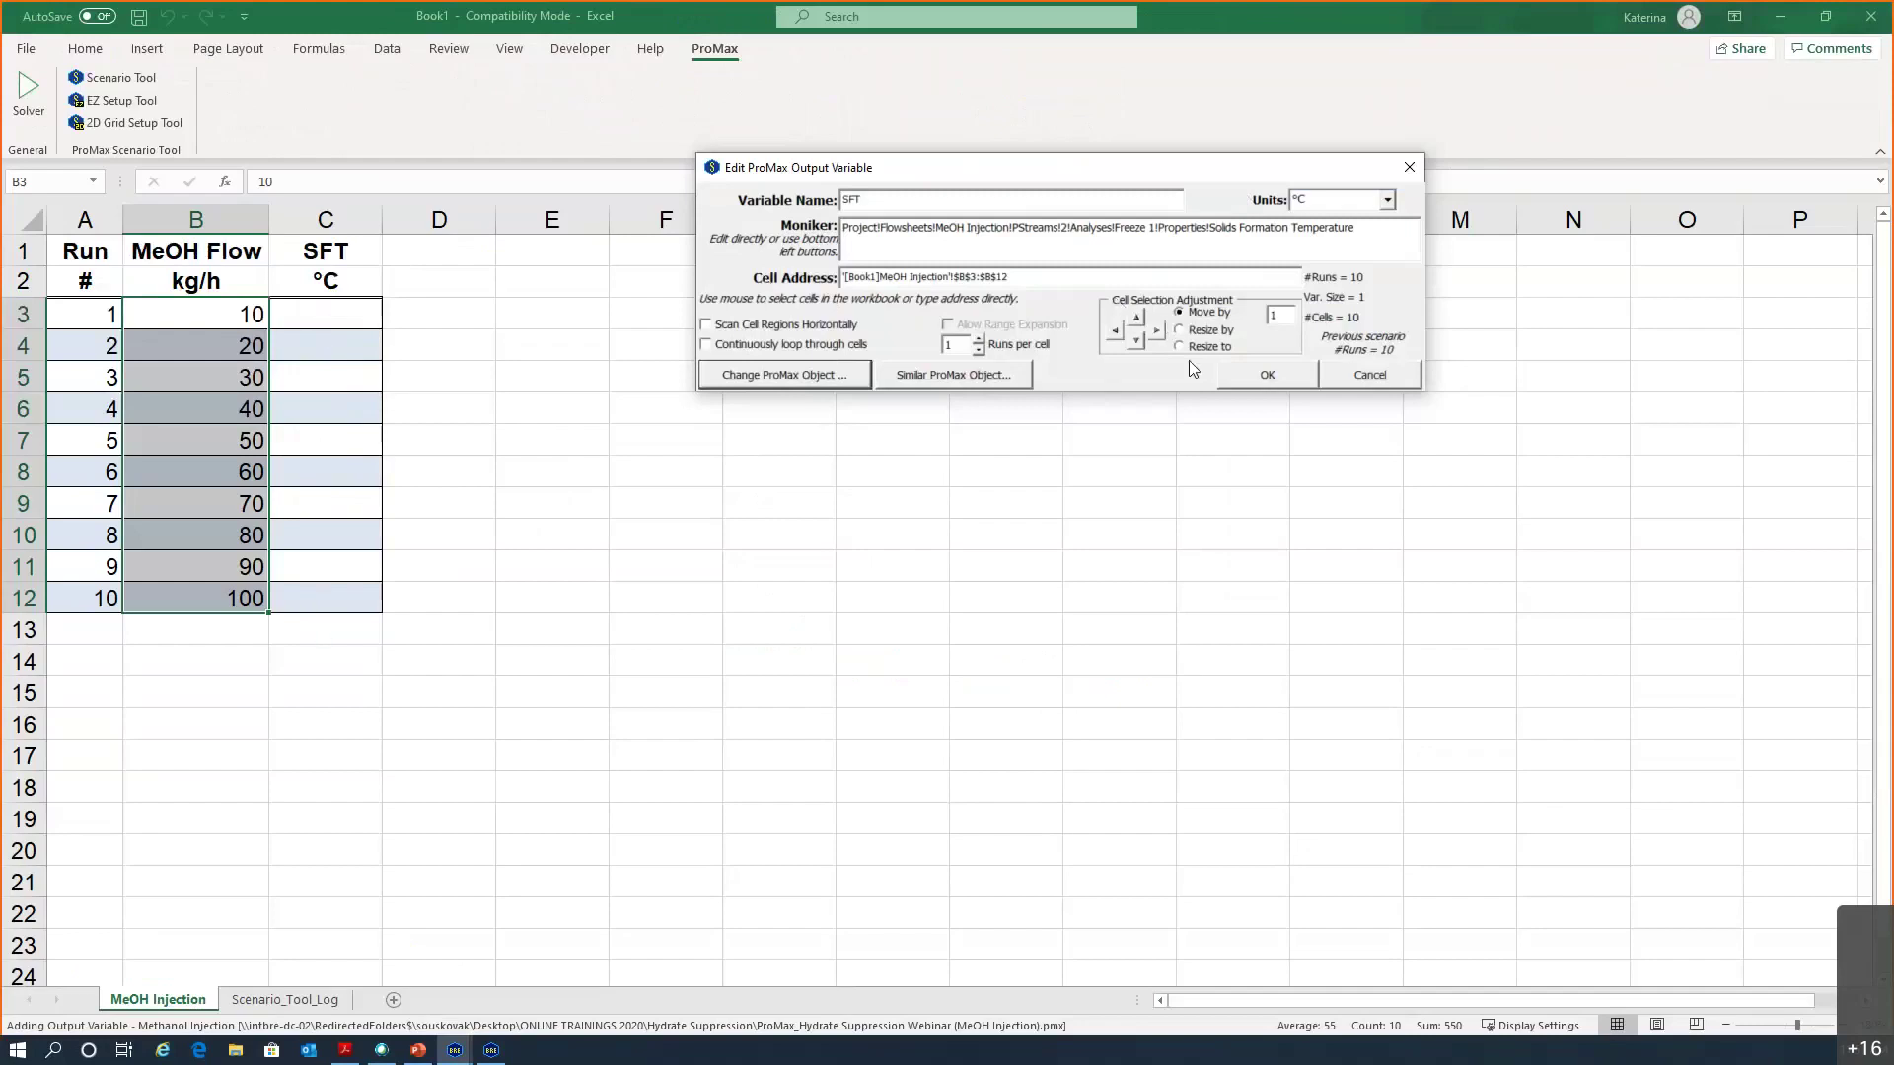
Assign cells C3:C12 to the SFT output variable and run the scenario for runs 1 to 10
{"action": "left_click", "coordinate": [1156, 331]}
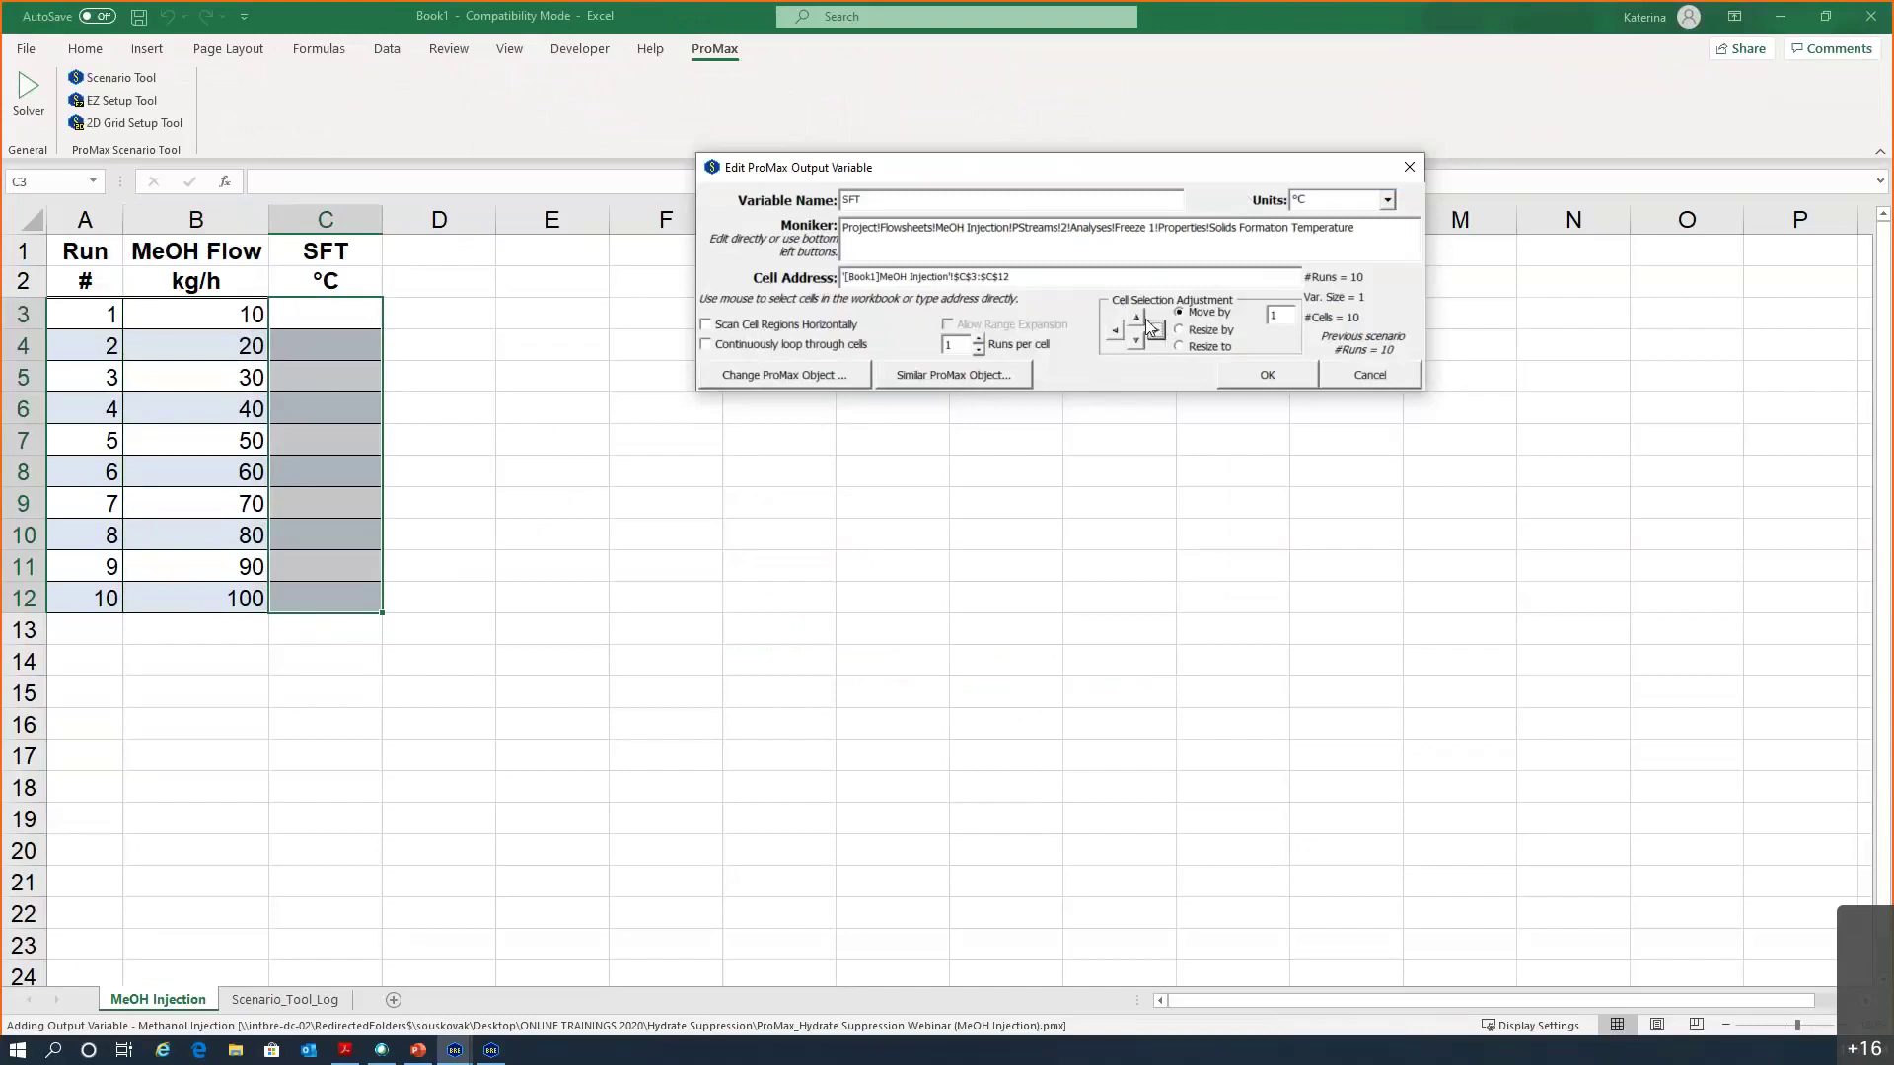
{"action": "left_click", "coordinate": [1280, 375]}
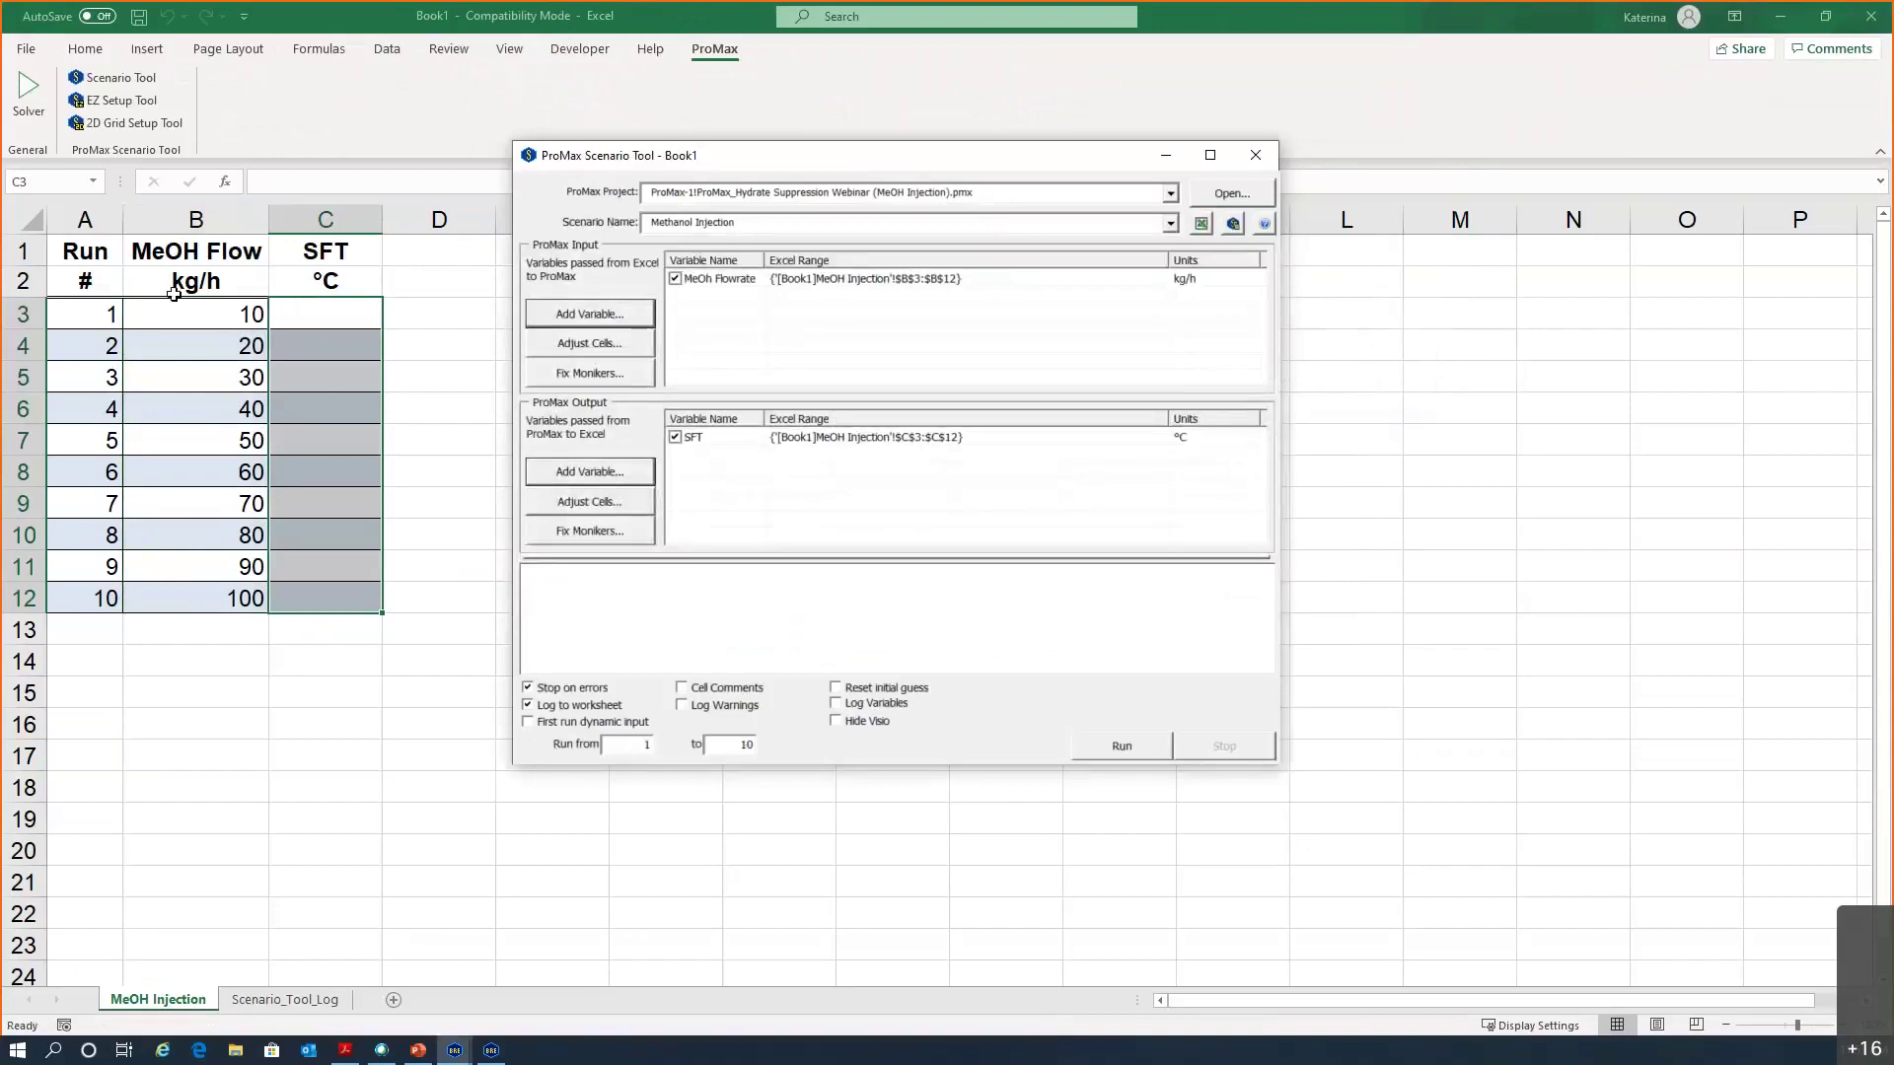
{"action": "left_click", "coordinate": [1121, 748]}
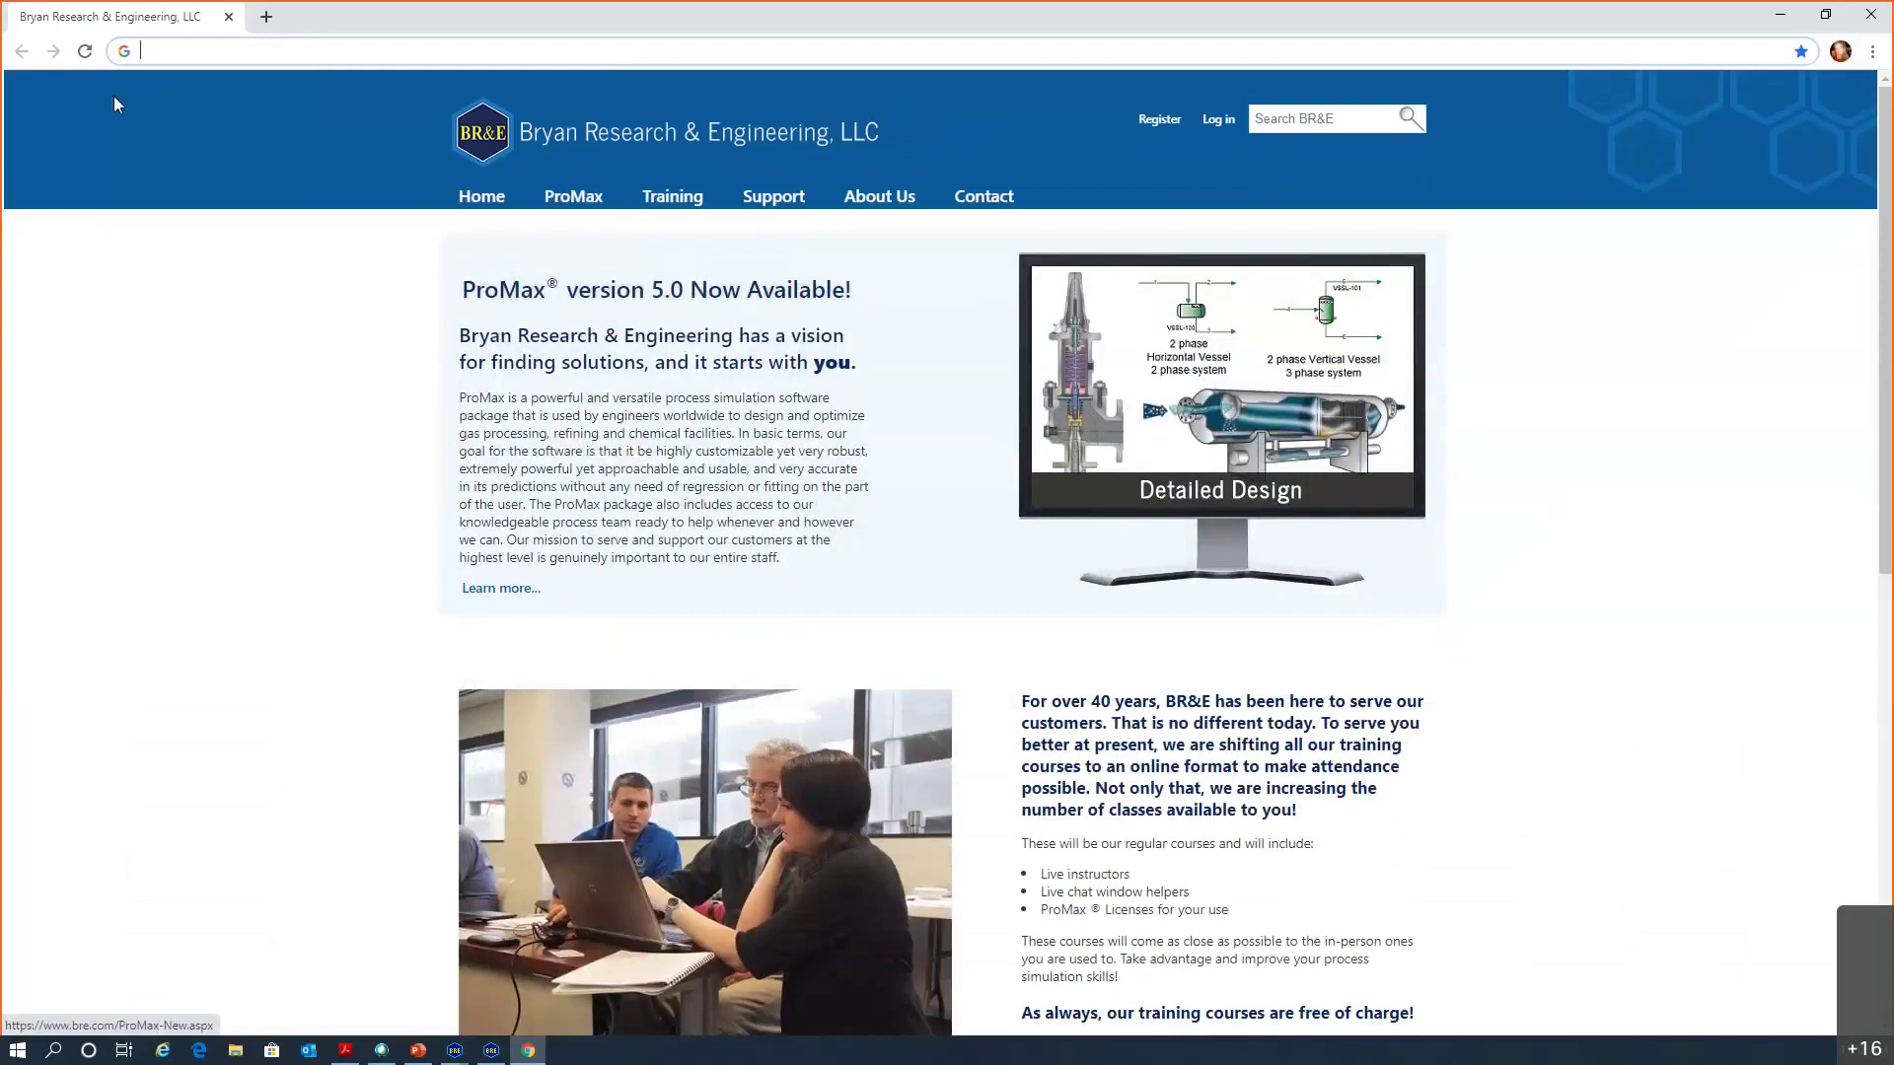
Browse the Excel Capabilities tutorials on the Bryan Research & Engineering website for Scenario Tool videos
{"action": "mouse_move", "coordinate": [782, 207]}
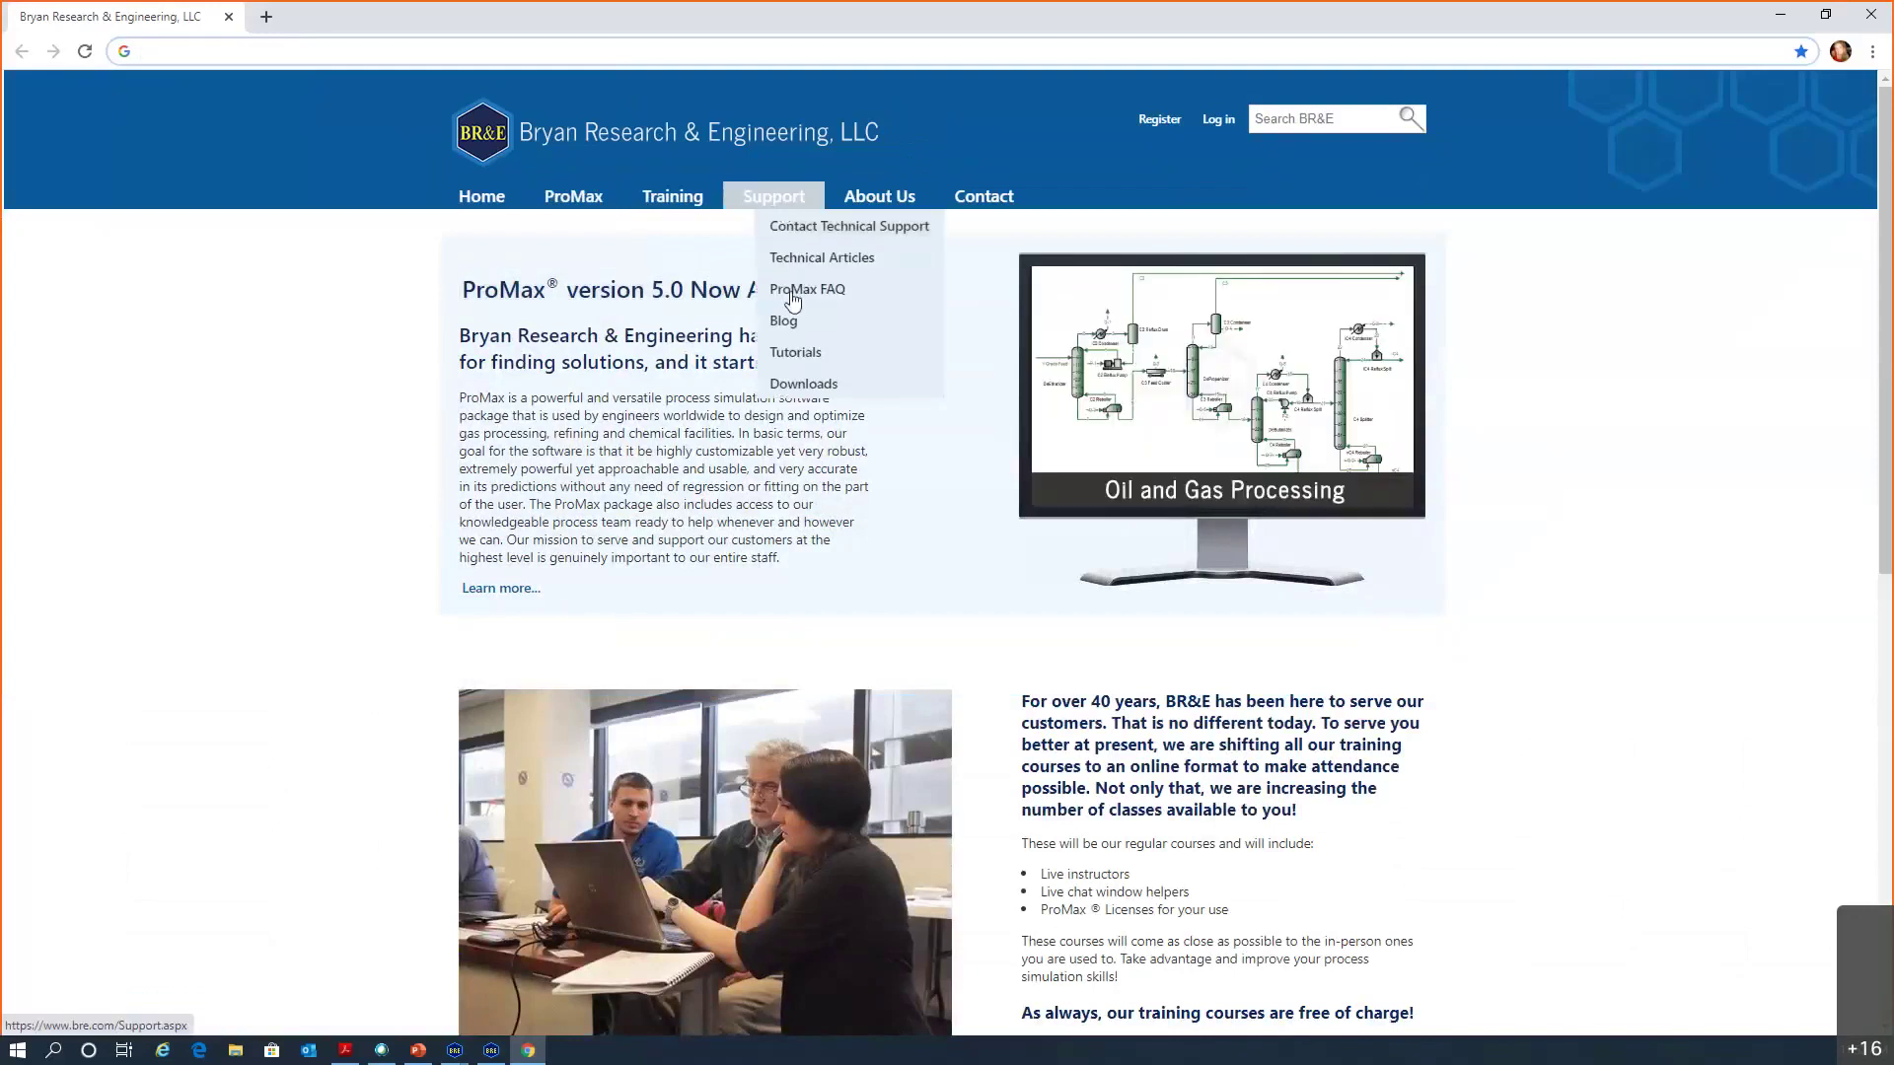
{"action": "left_click", "coordinate": [799, 352]}
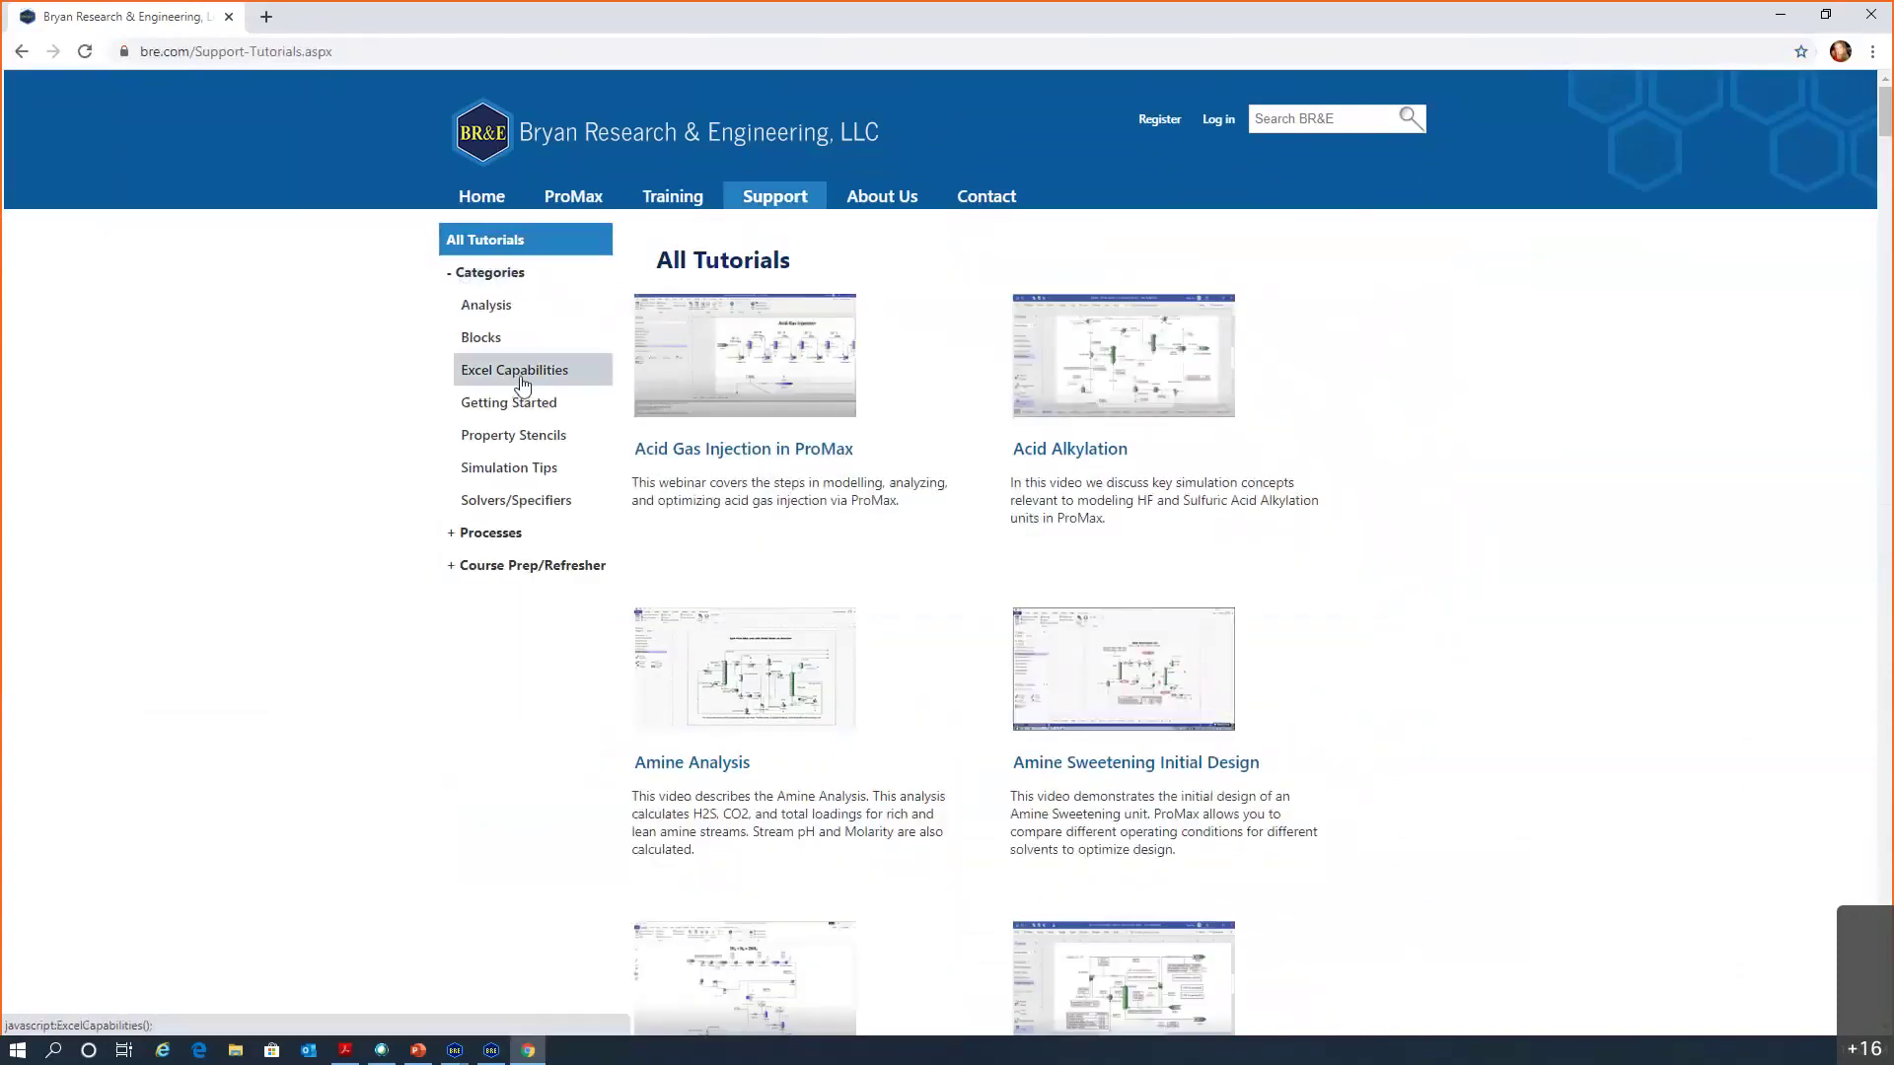
{"action": "left_click", "coordinate": [518, 376]}
{"action": "scroll", "coordinate": [1112, 435], "scroll_direction": "down", "scroll_amount": 4}
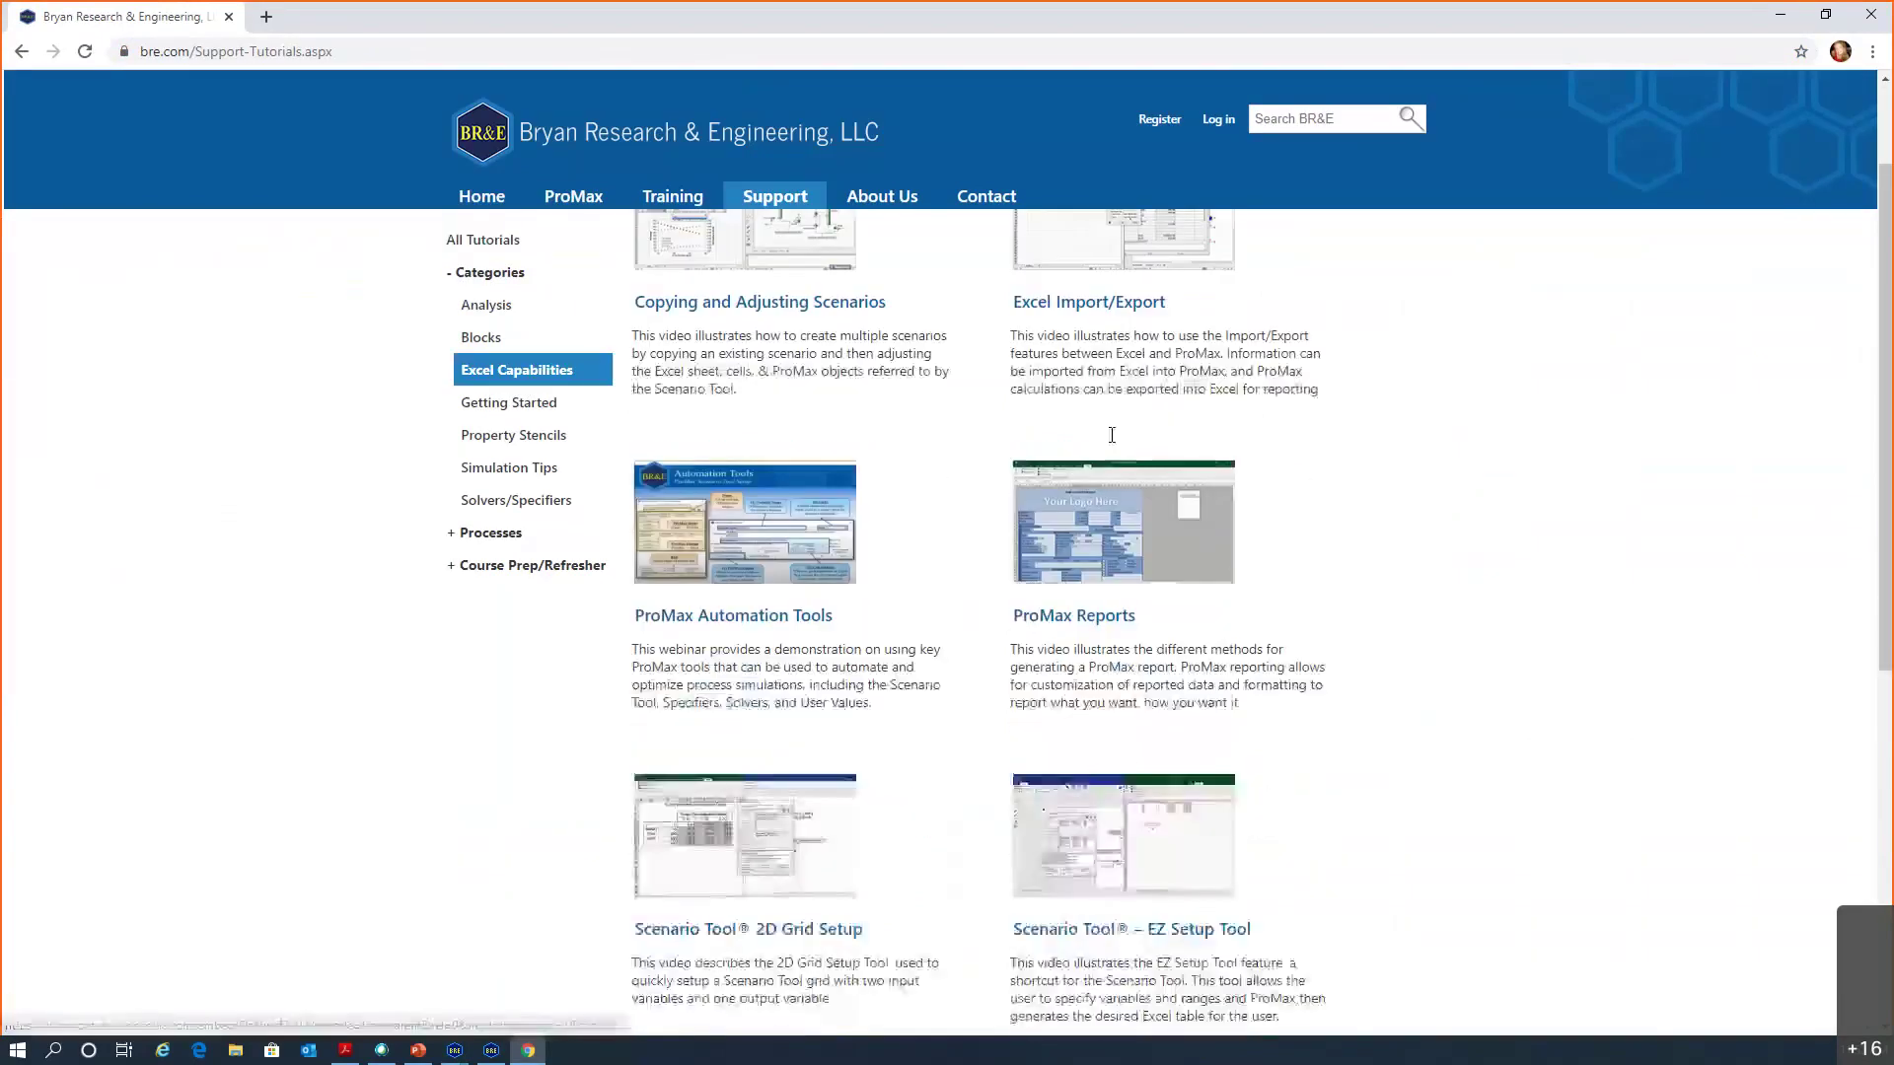
{"action": "scroll", "coordinate": [1111, 435], "scroll_direction": "down", "scroll_amount": 3}
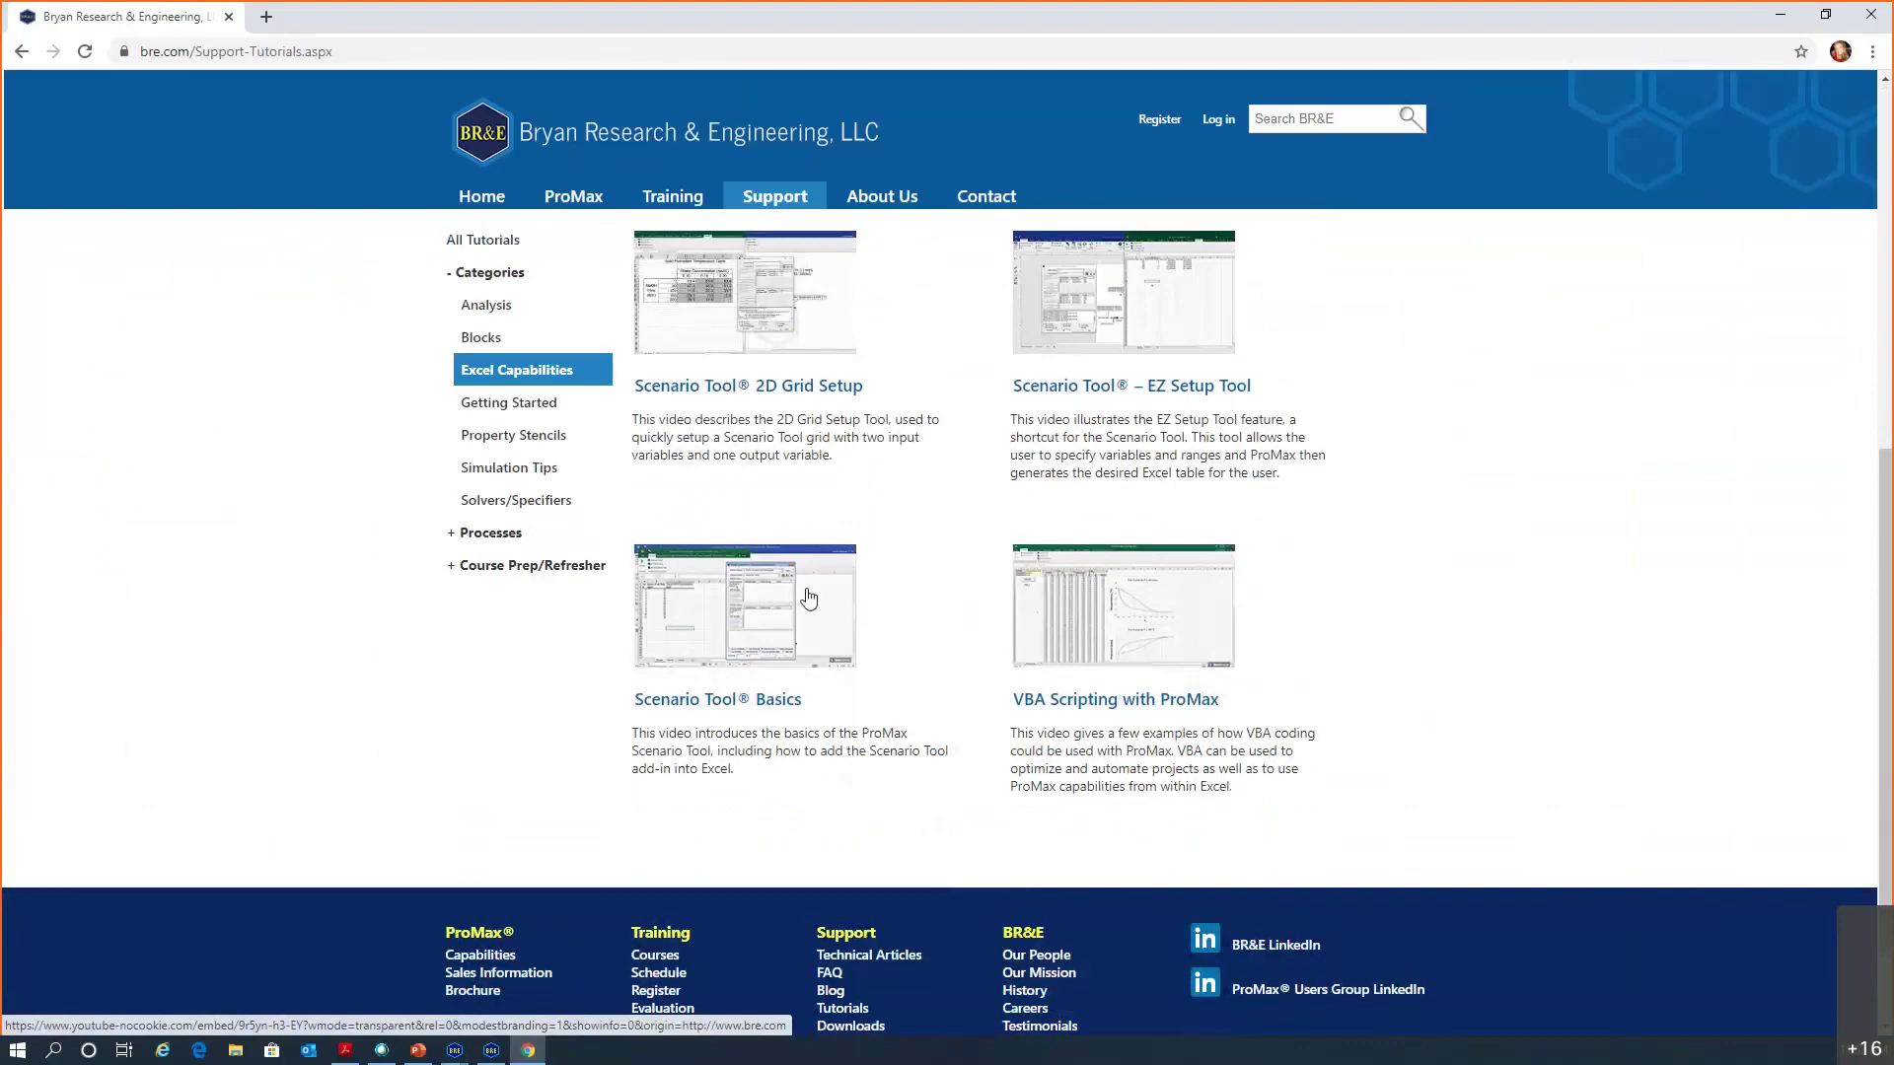
{"action": "left_click", "coordinate": [1783, 16]}
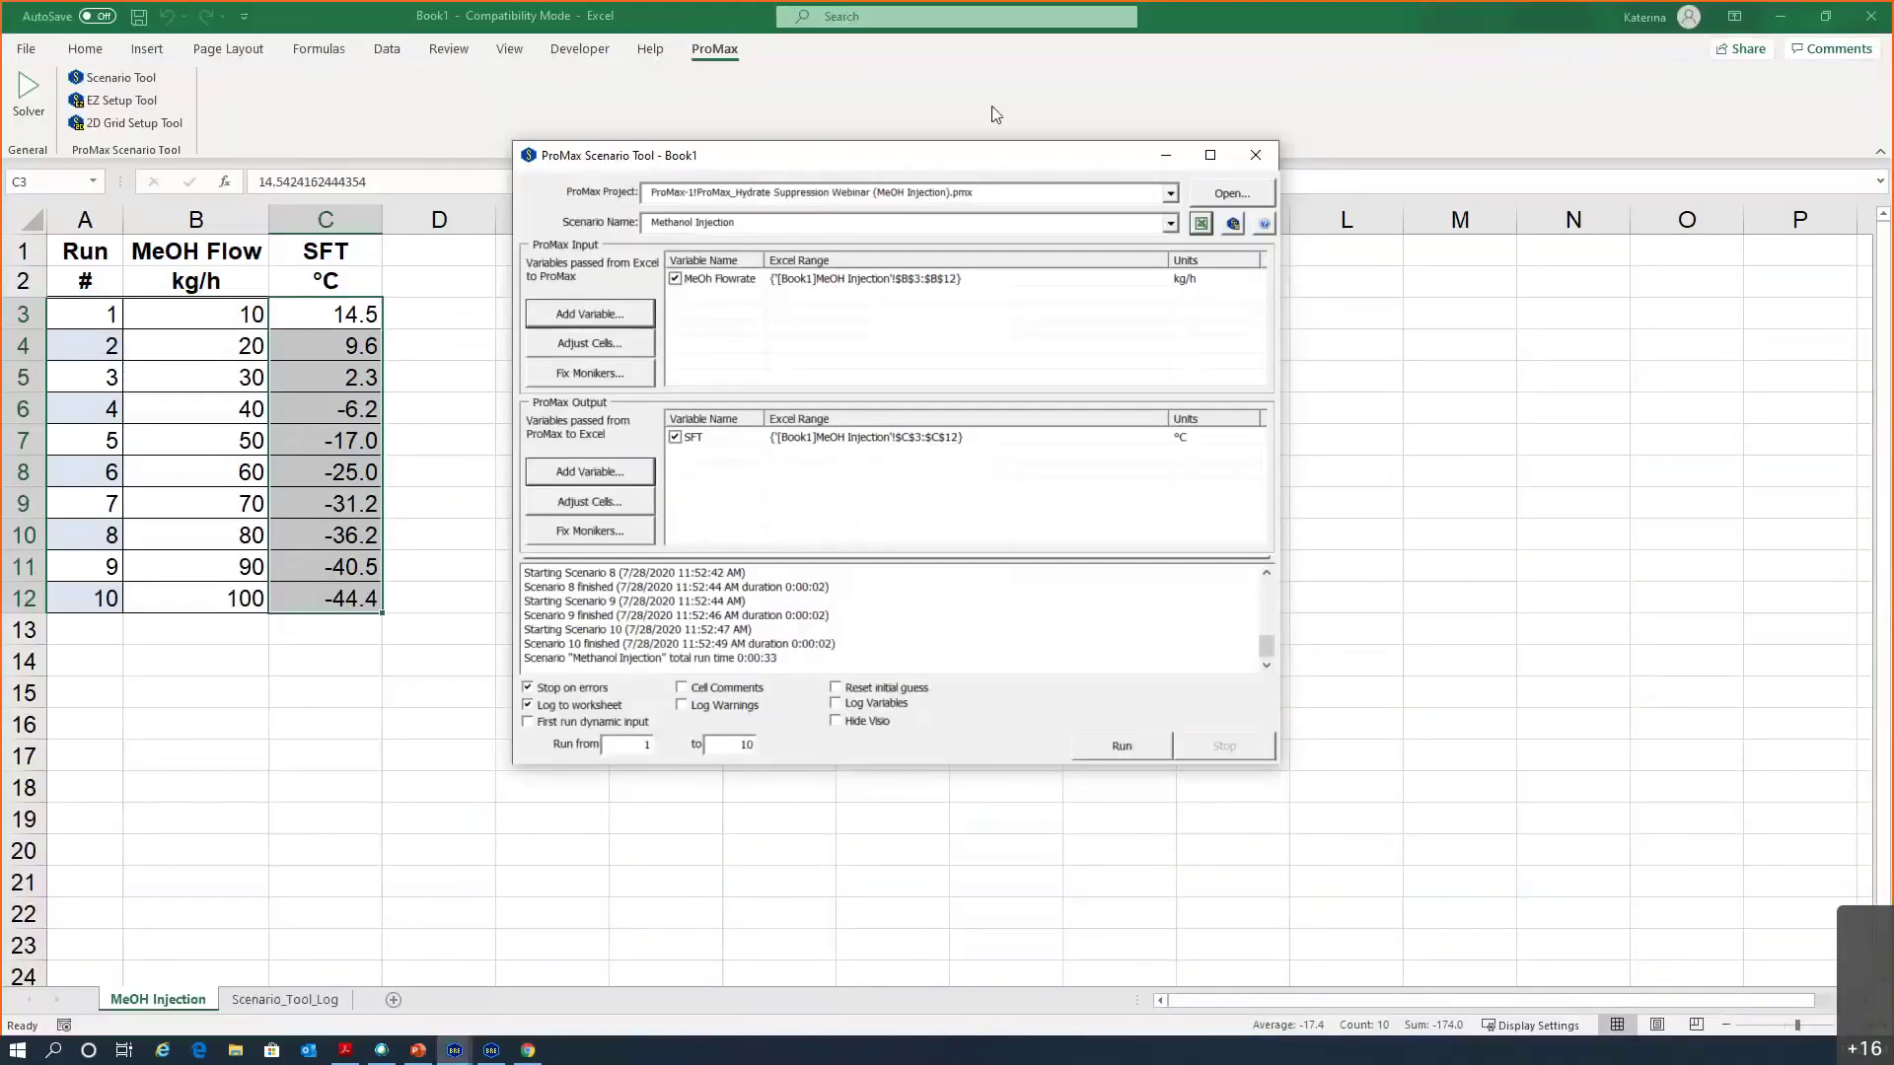
Close the ProMax Scenario Tool and shrink the Excel workbook so the MeOH Injection flowsheet shows behind it
{"action": "left_click_drag", "start_coordinate": [987, 155], "coordinate": [1175, 102]}
{"action": "left_click", "coordinate": [1446, 102]}
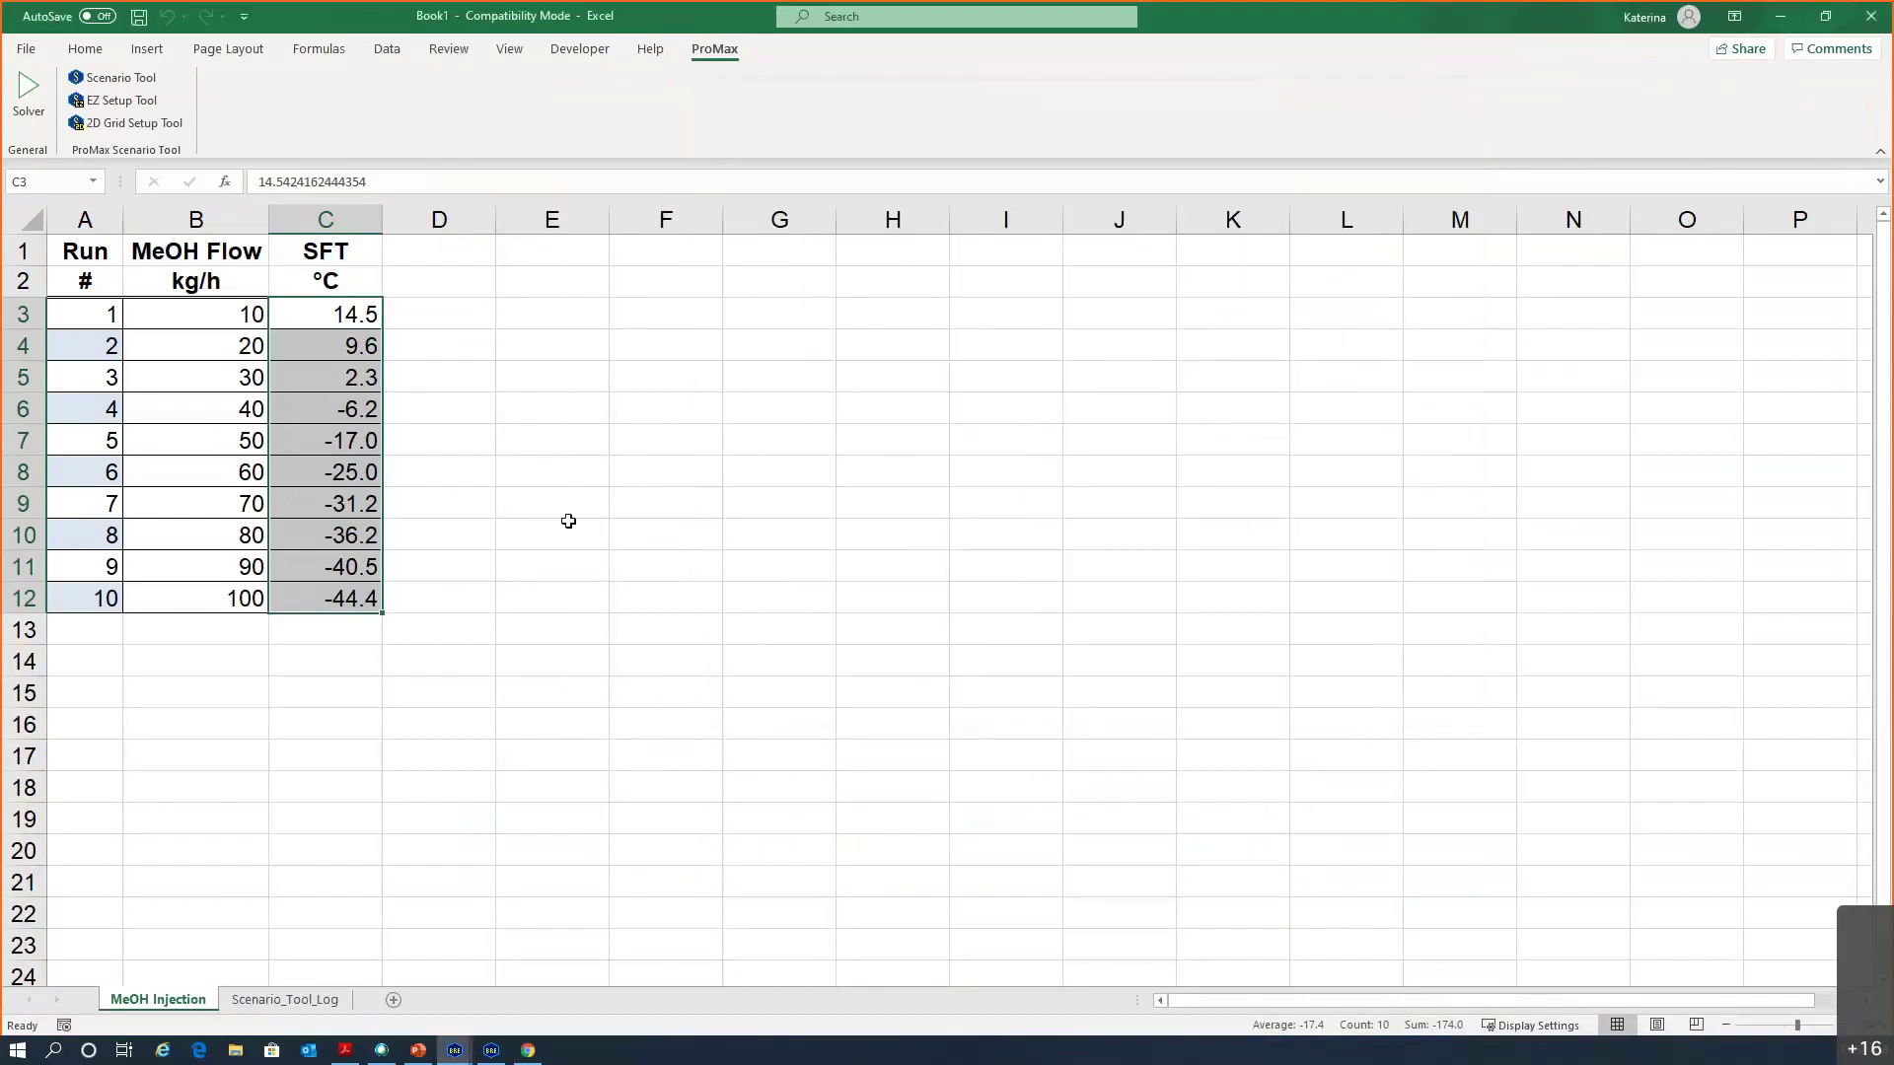
{"action": "left_click", "coordinate": [454, 530]}
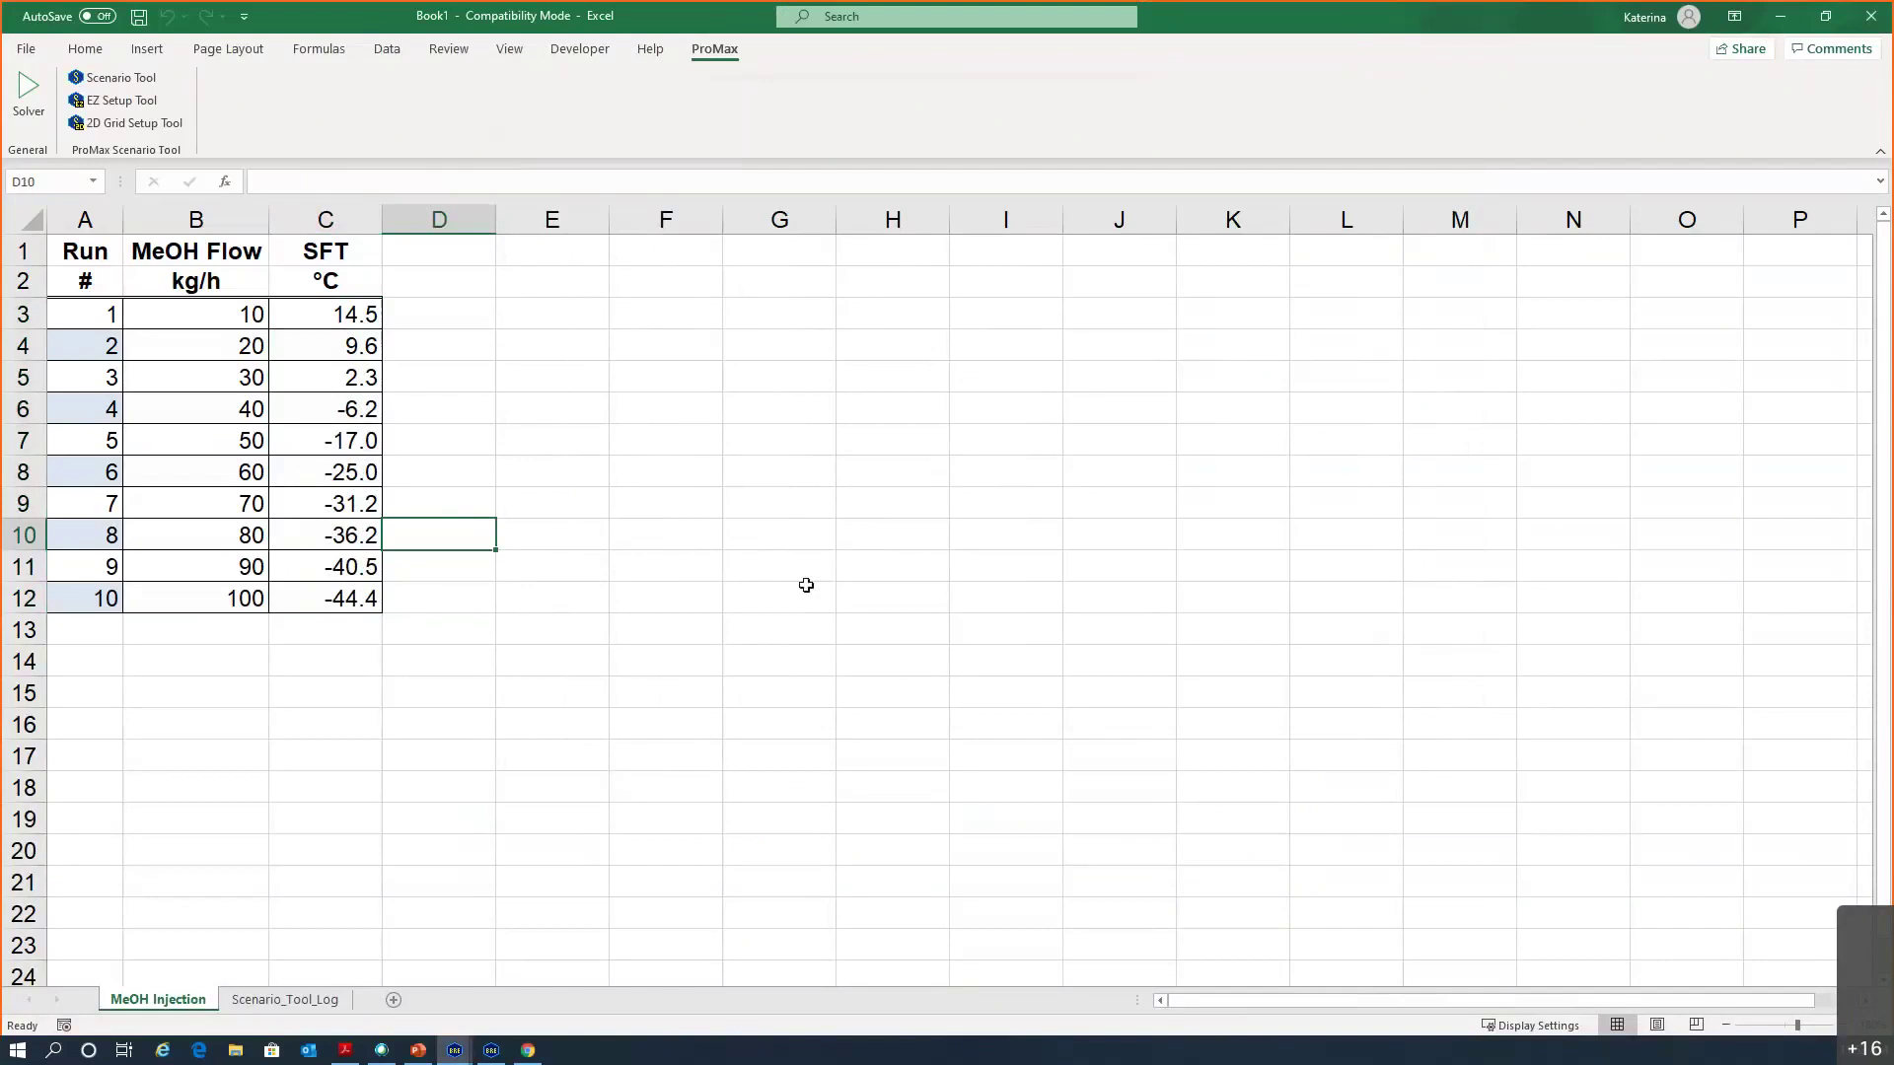
{"action": "key", "text": "super+Down"}
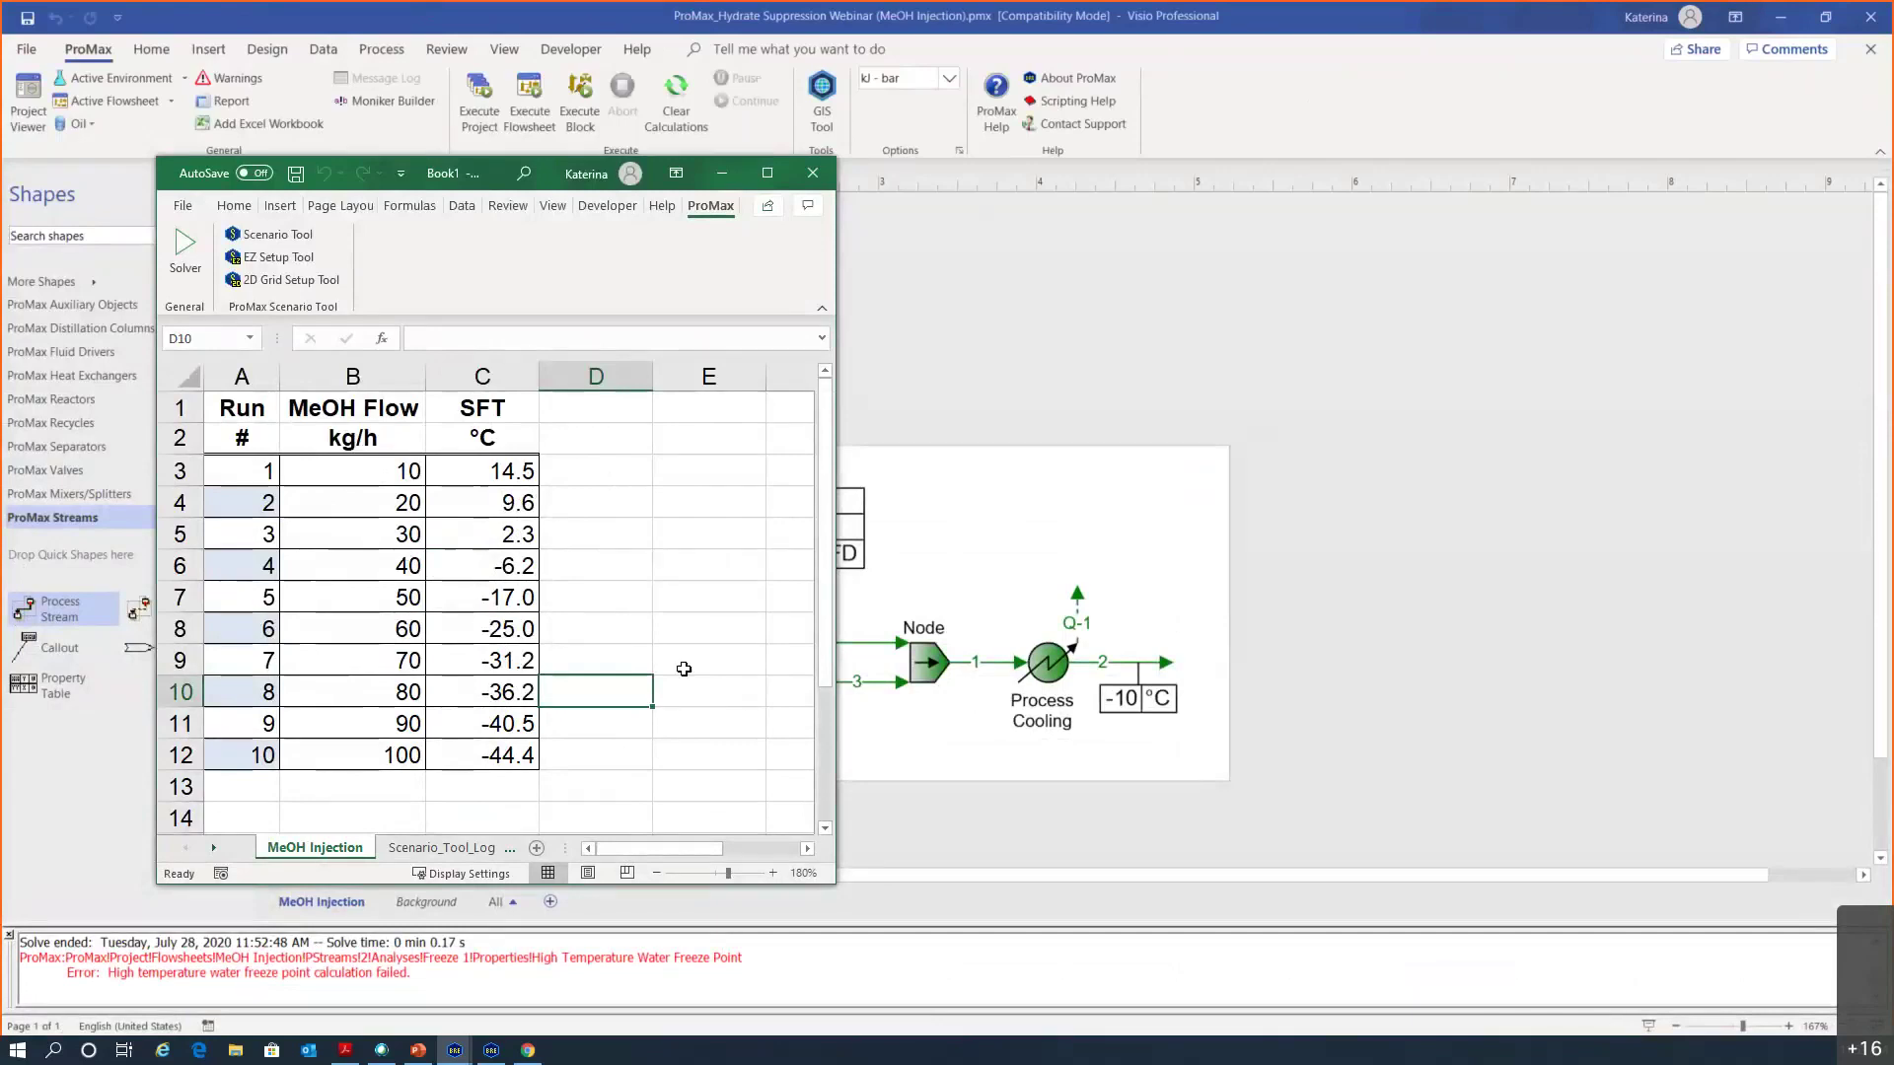
Compare the methanol flows and SFT results of runs 3 to 5 with the temperature of stream 2 in the flowsheet
{"action": "left_click", "coordinate": [367, 535]}
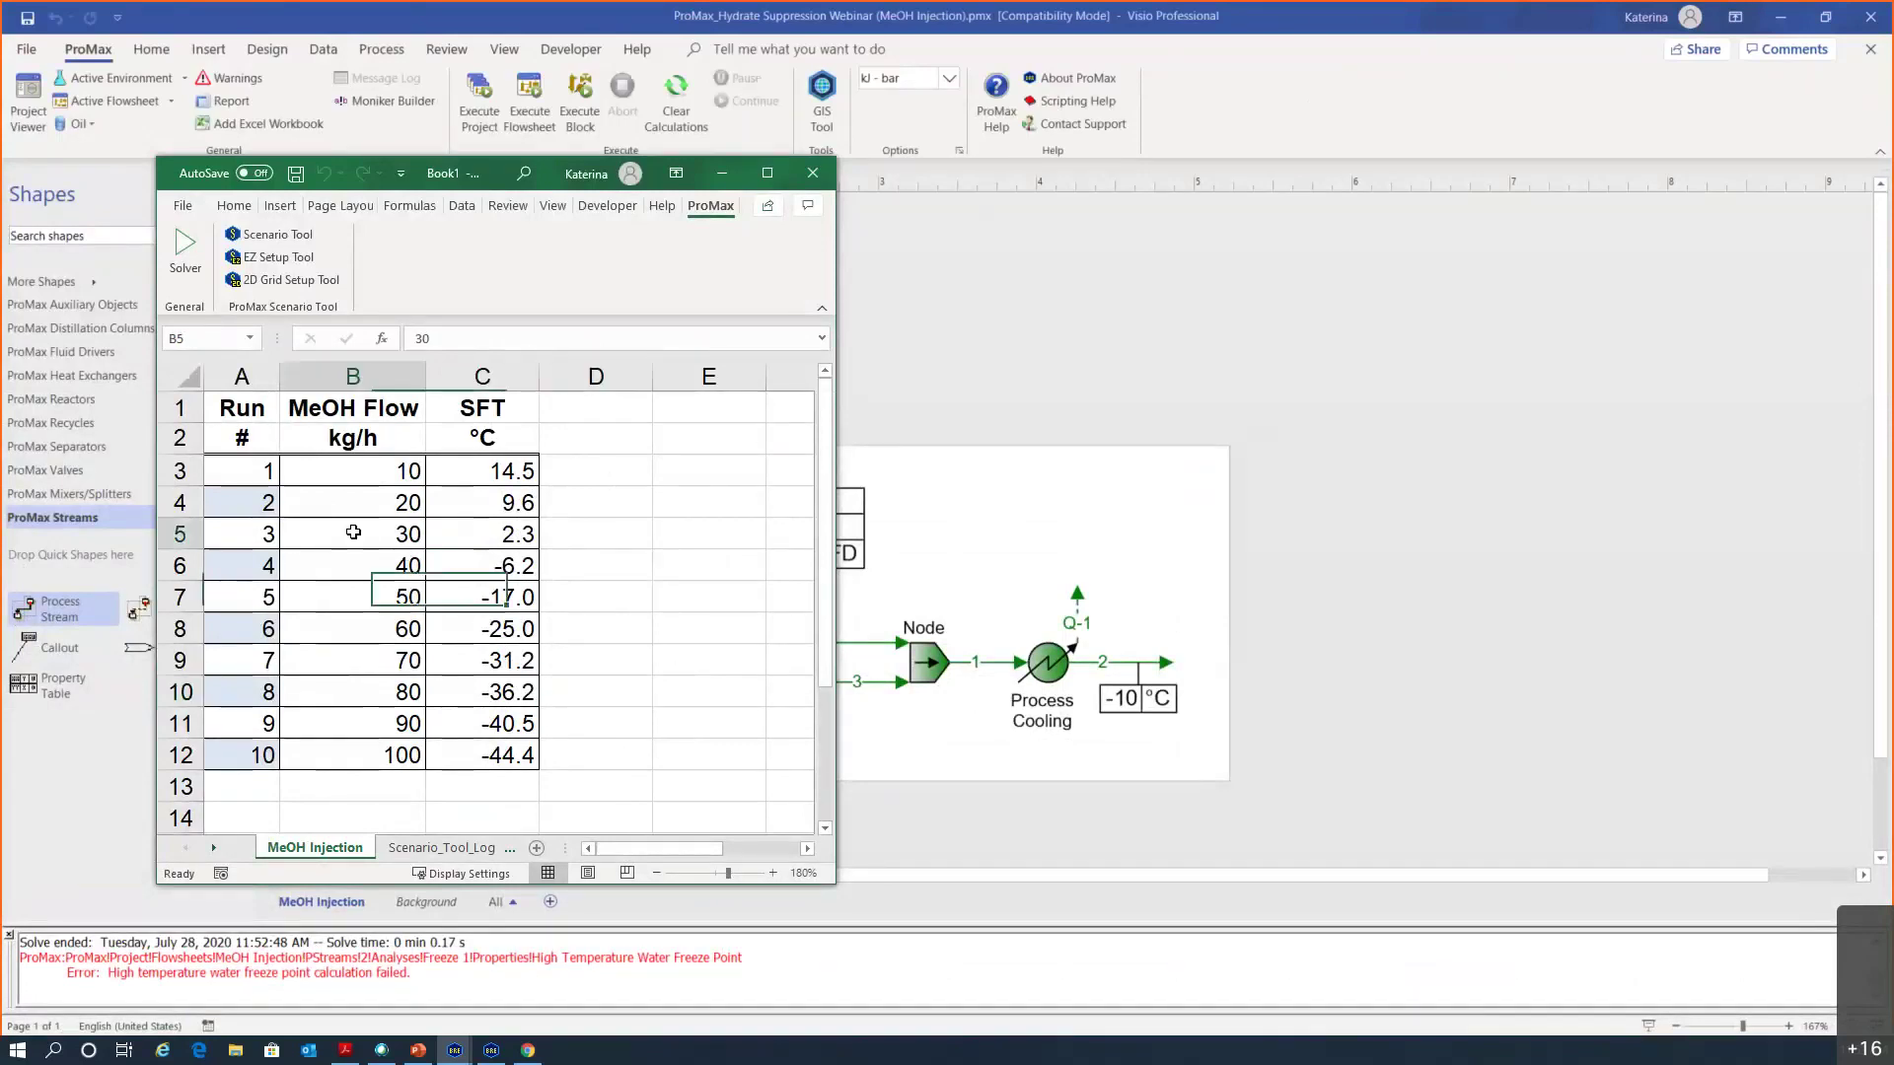
{"action": "left_click", "coordinate": [488, 530]}
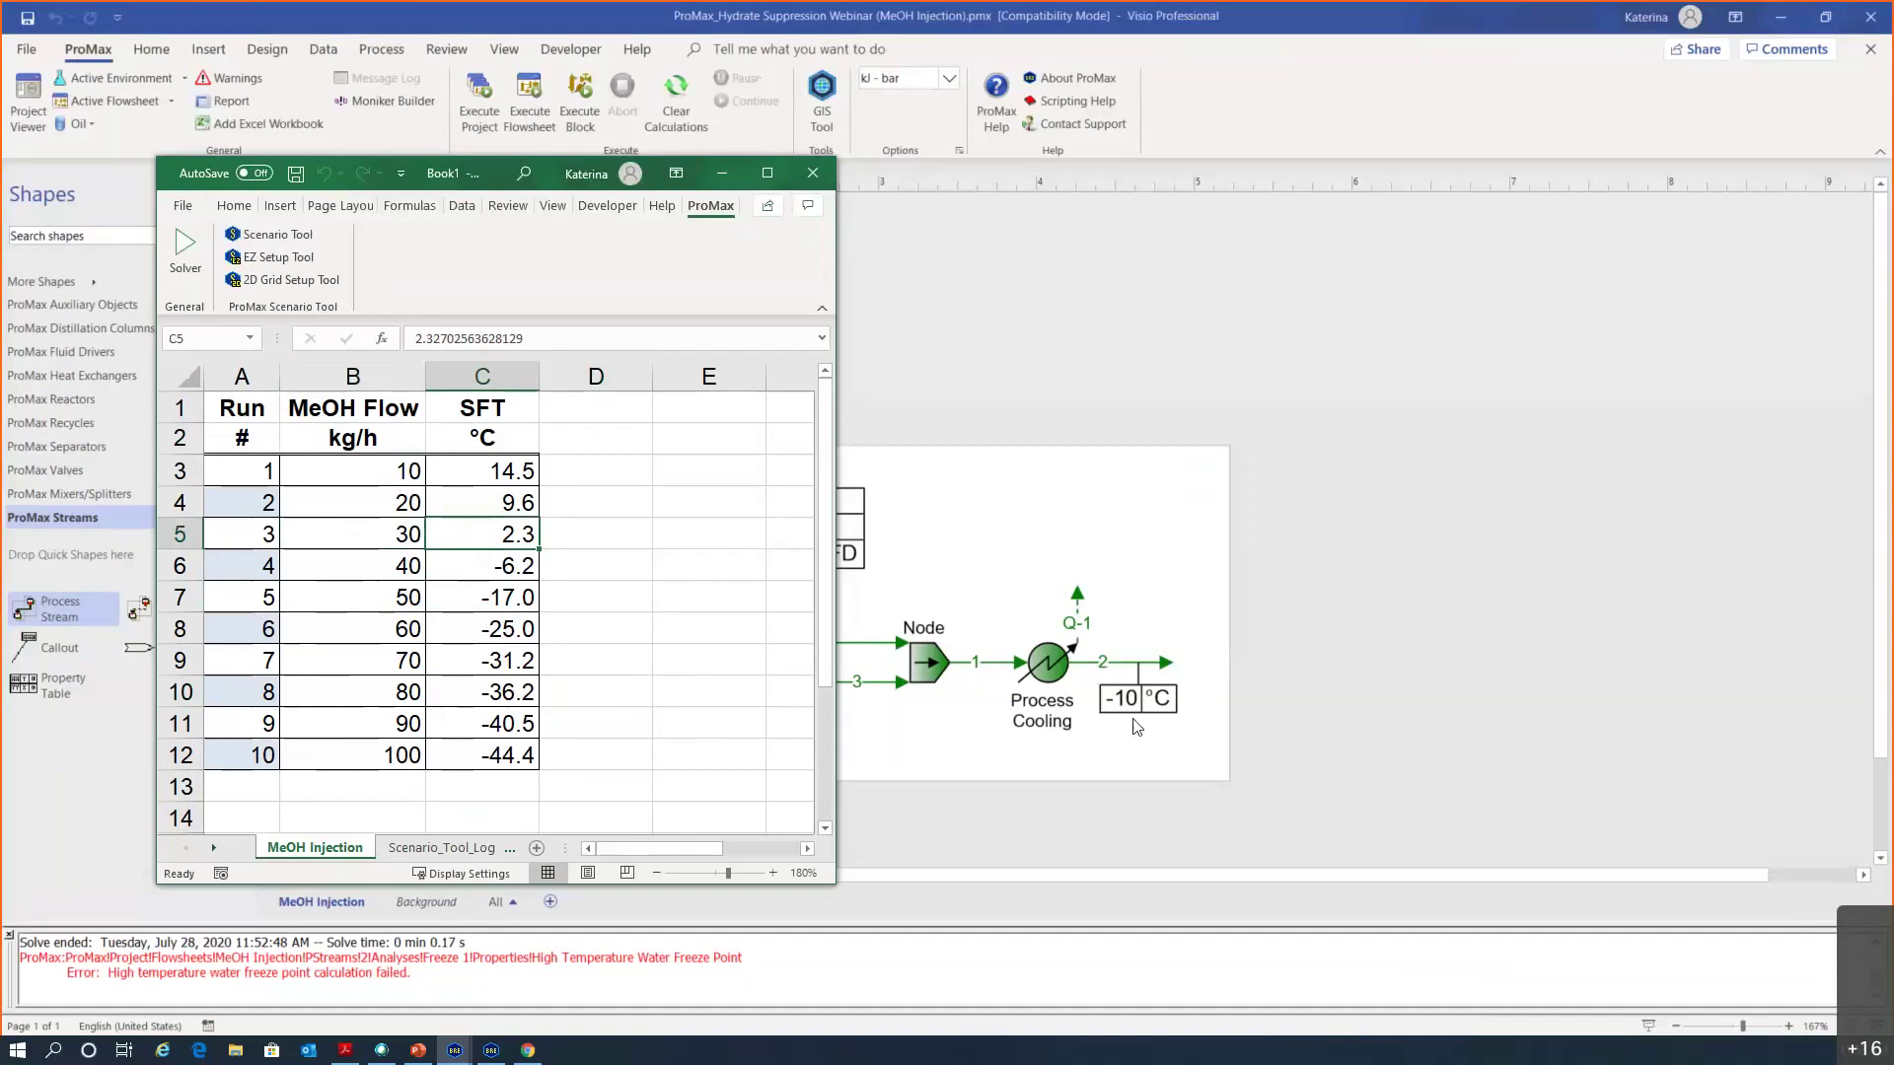
{"action": "left_click", "coordinate": [408, 568]}
{"action": "left_click", "coordinate": [526, 555]}
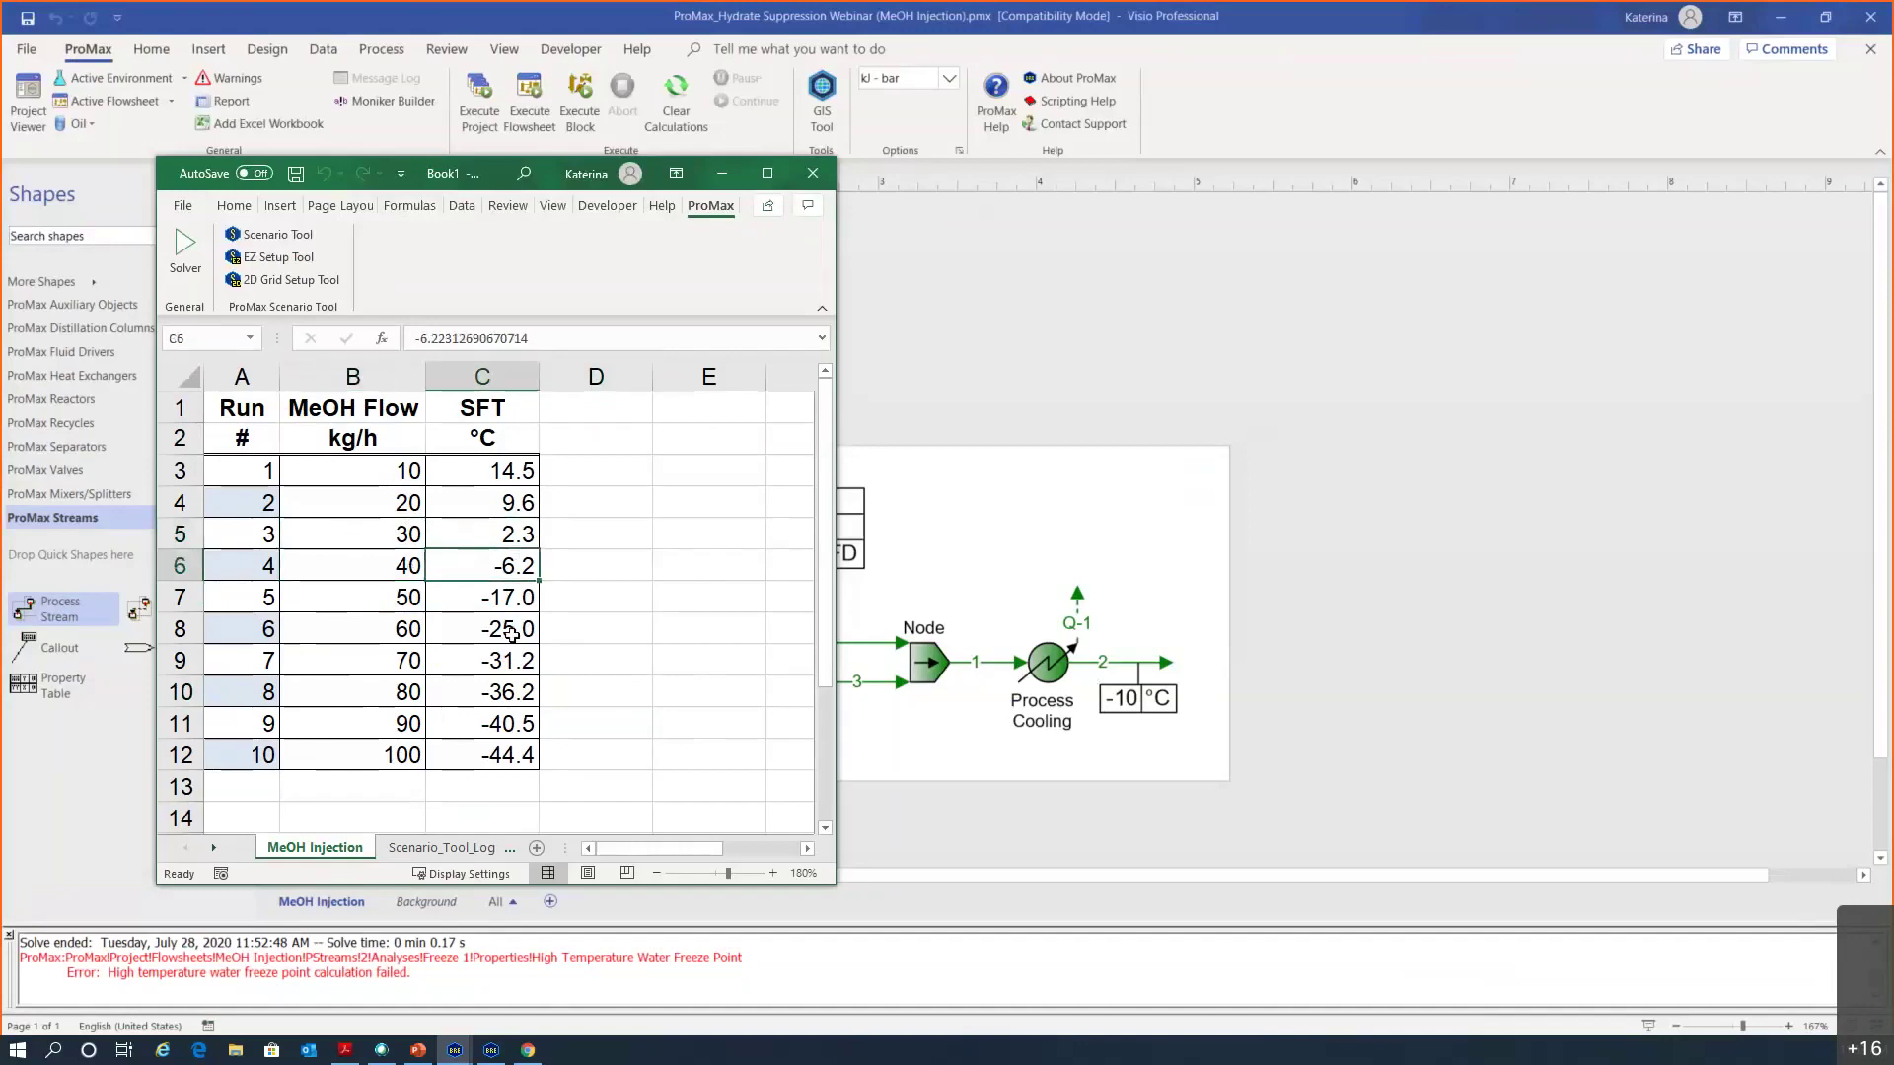
{"action": "left_click", "coordinate": [395, 603]}
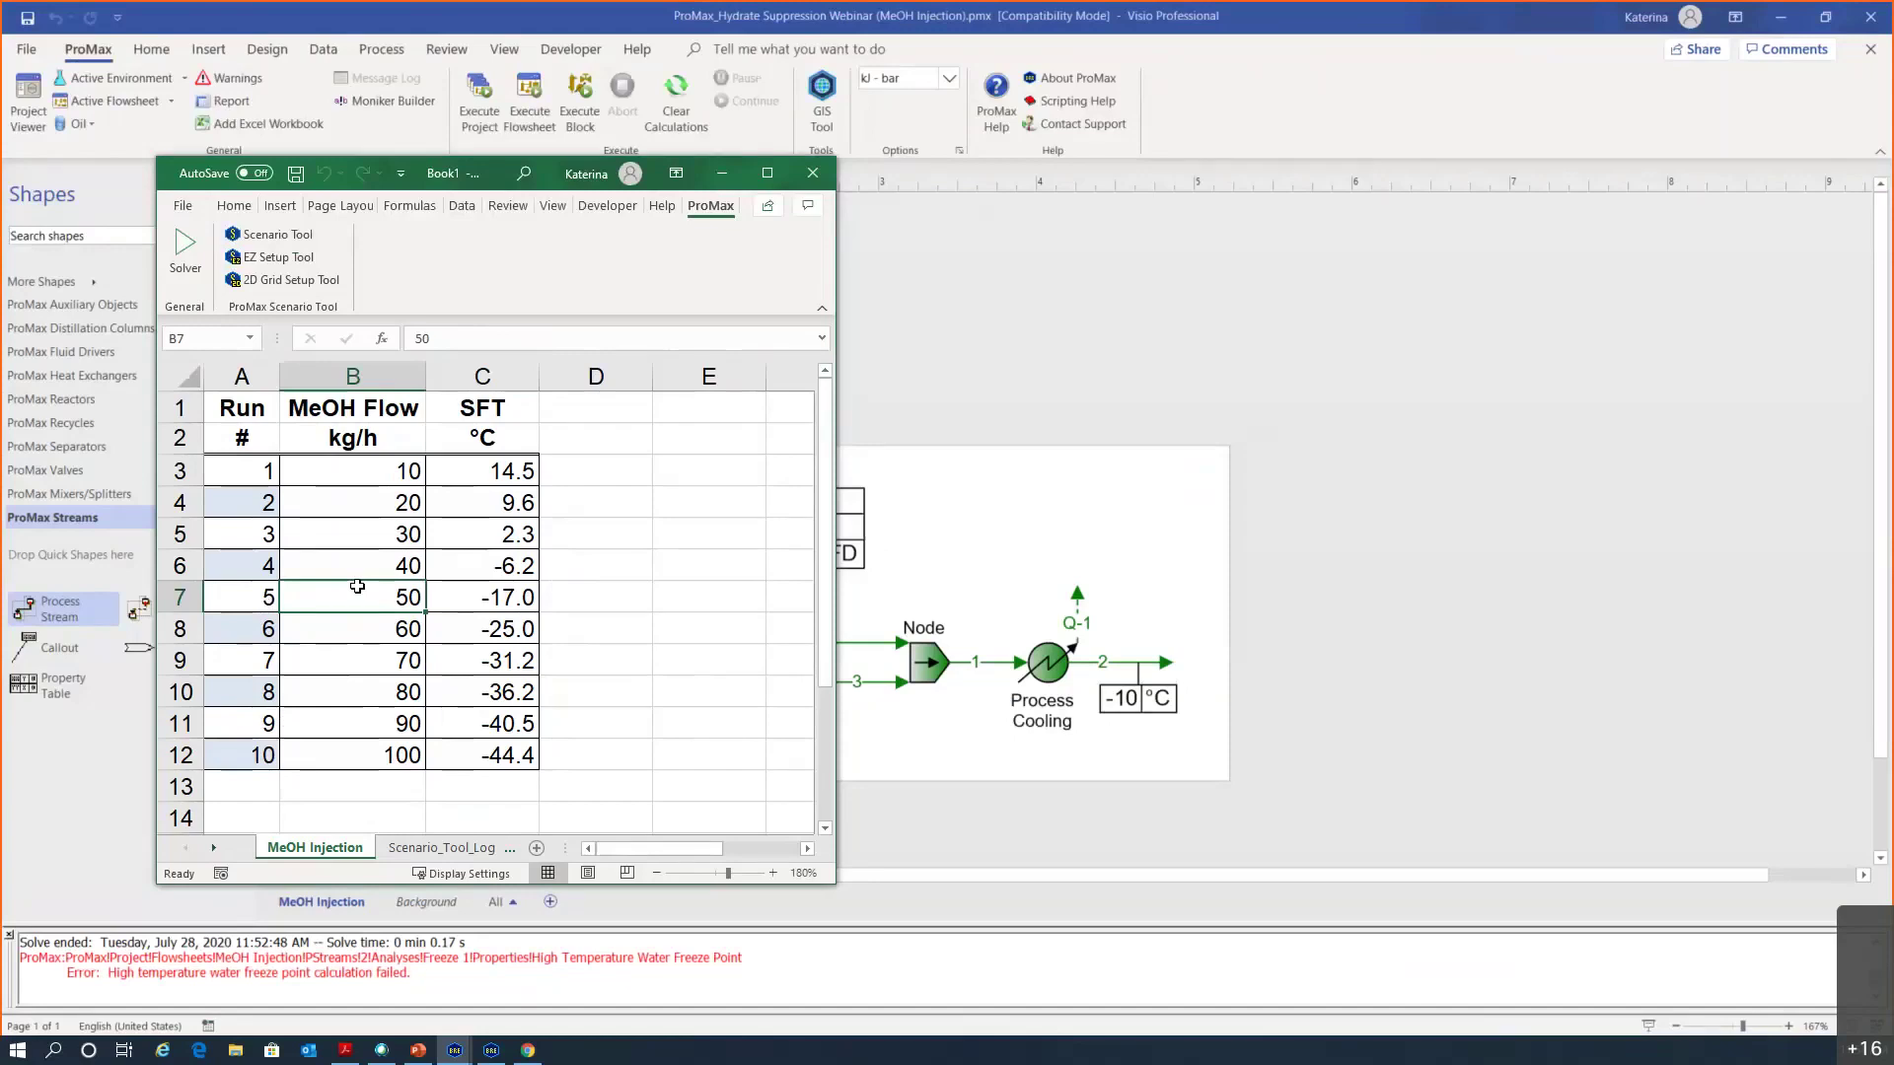
Recheck the SFT of the 40 kg/h methanol run against stream 2's temperature, and switch to the PowerPoint slide show
{"action": "left_click", "coordinate": [721, 173]}
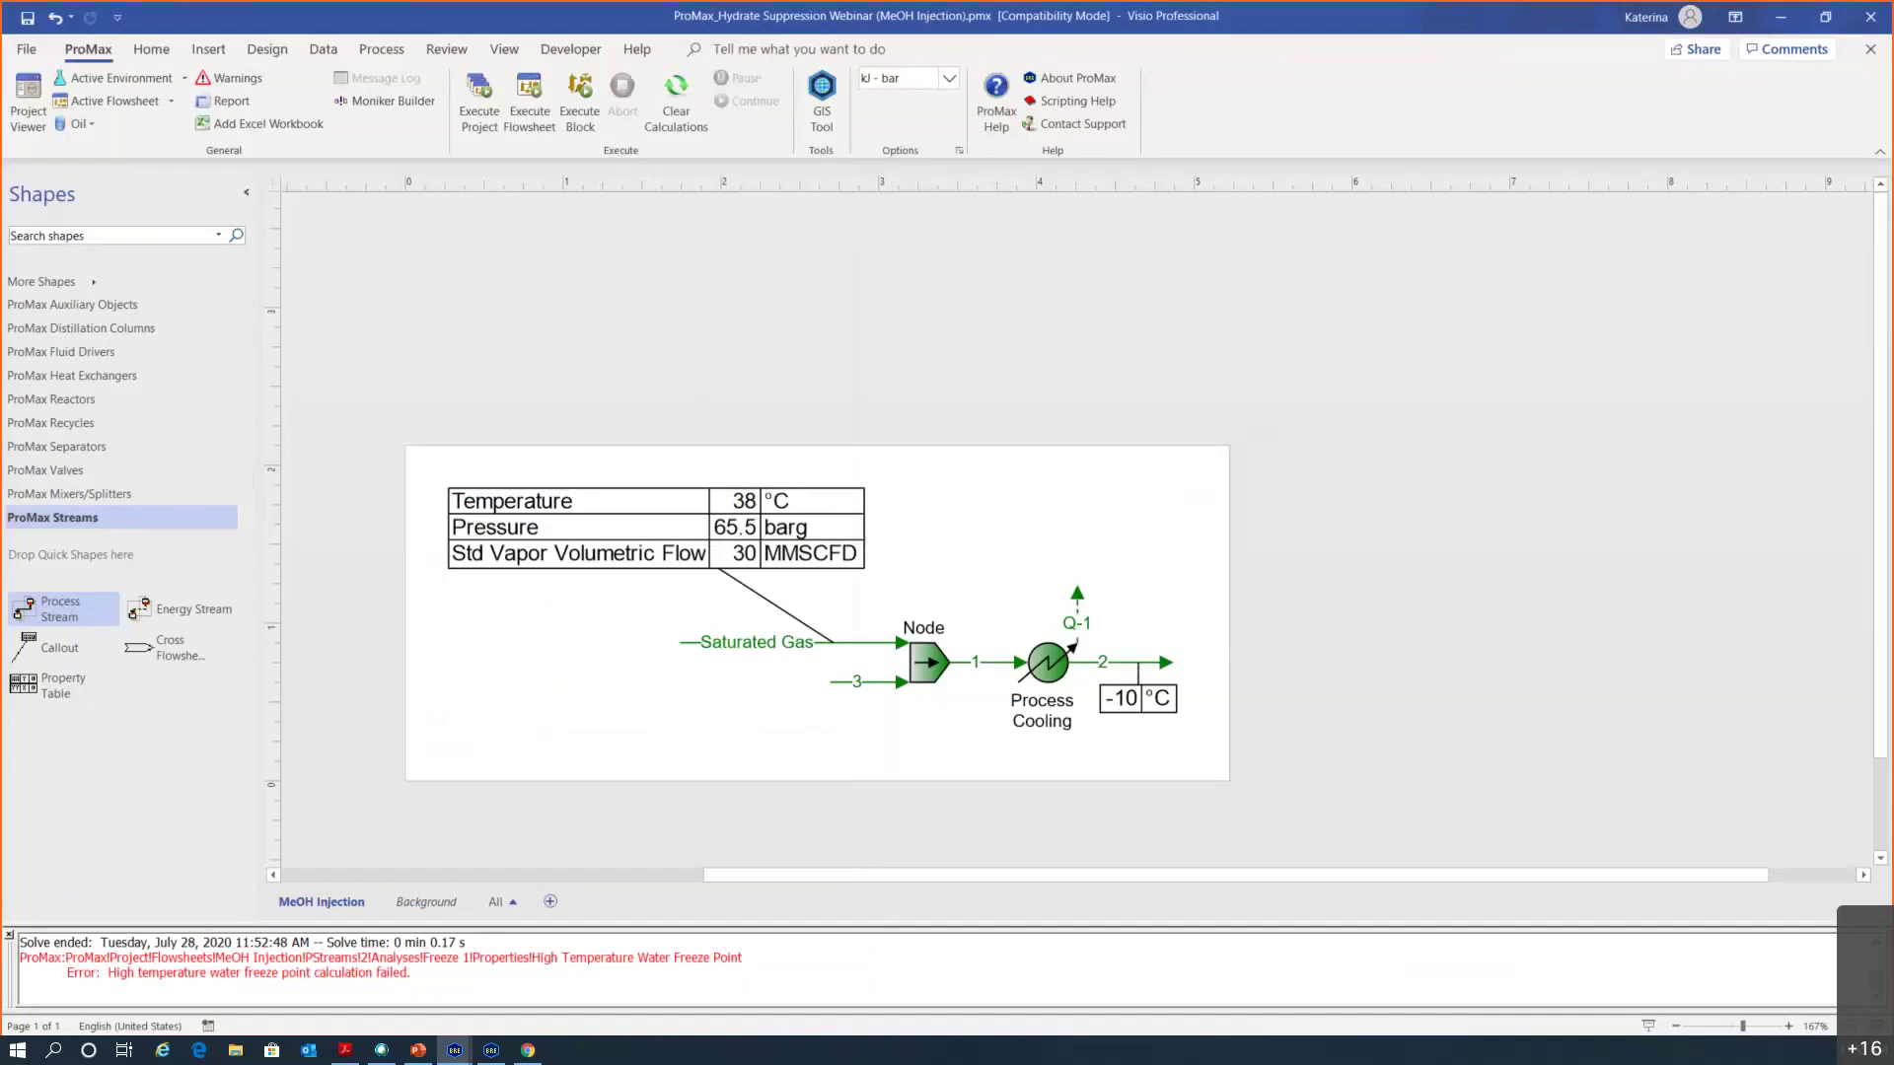
{"action": "key", "text": "alt+Tab"}
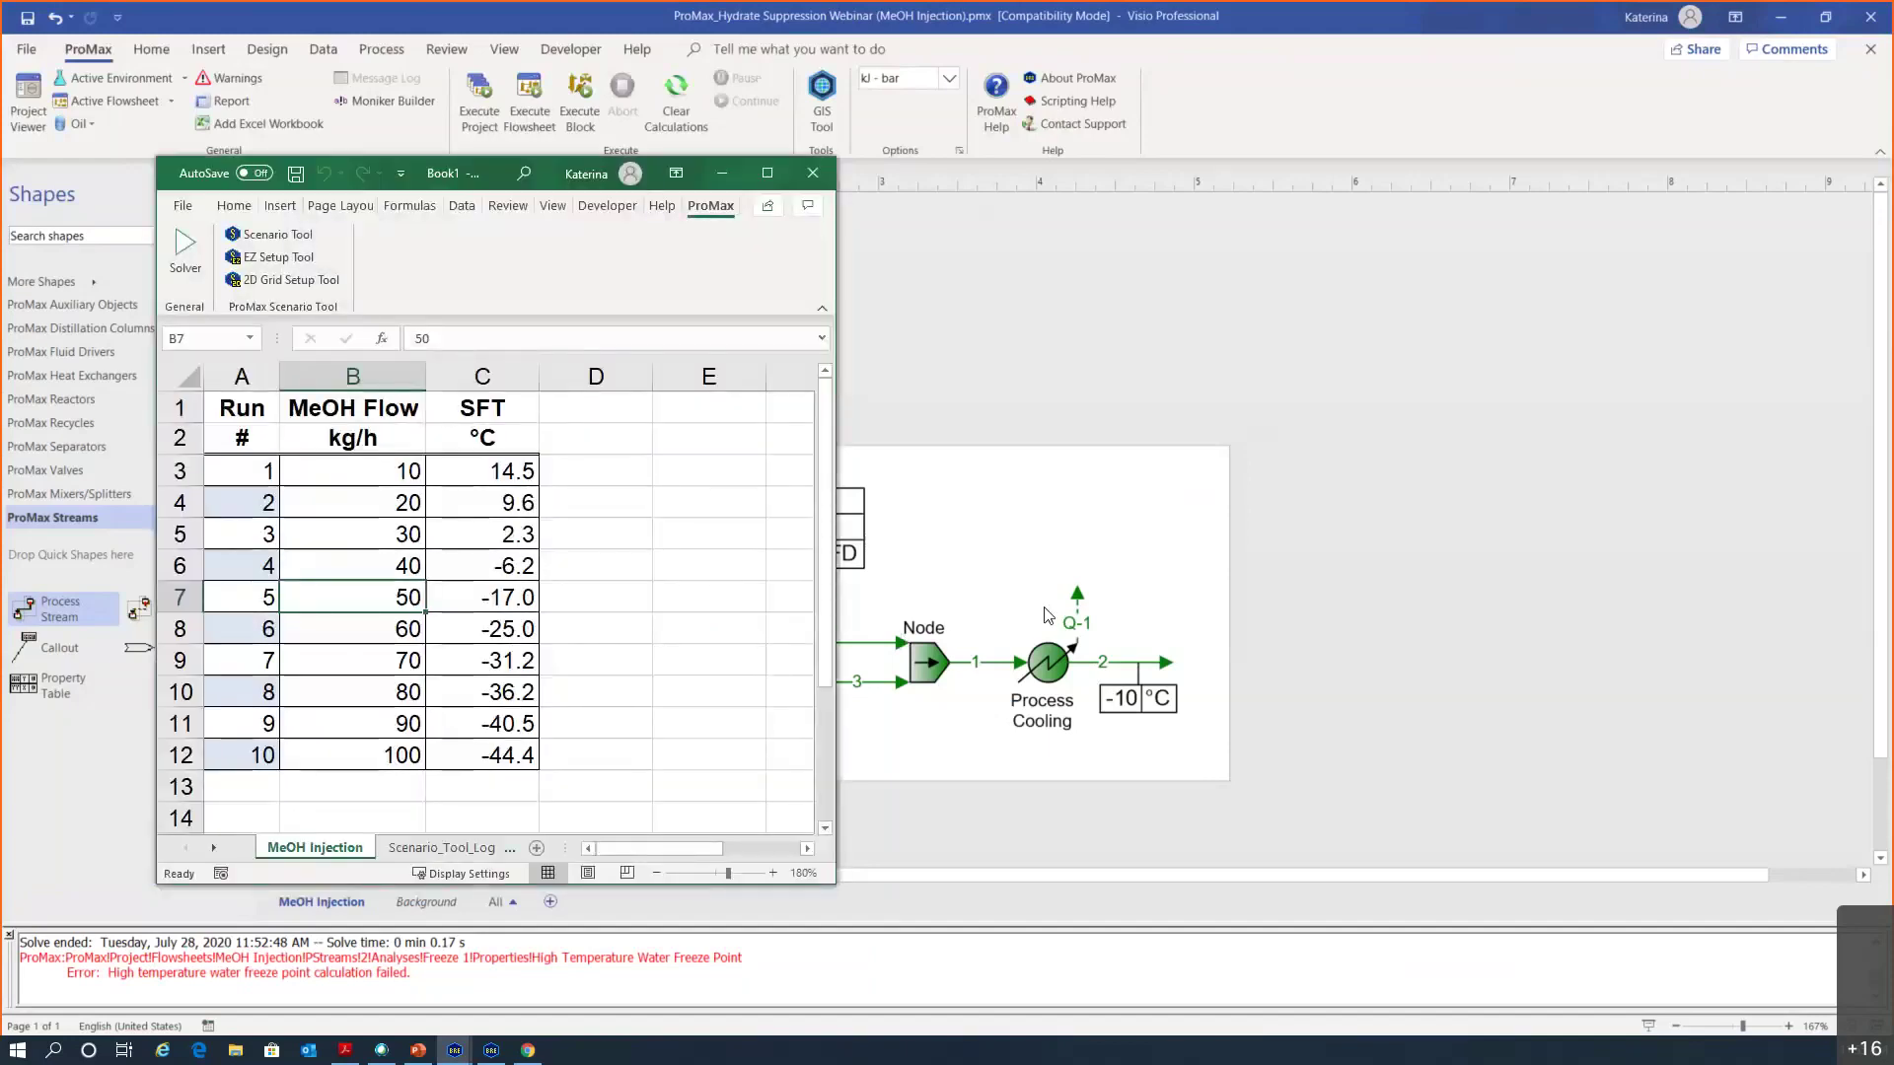
{"action": "left_click", "coordinate": [388, 564]}
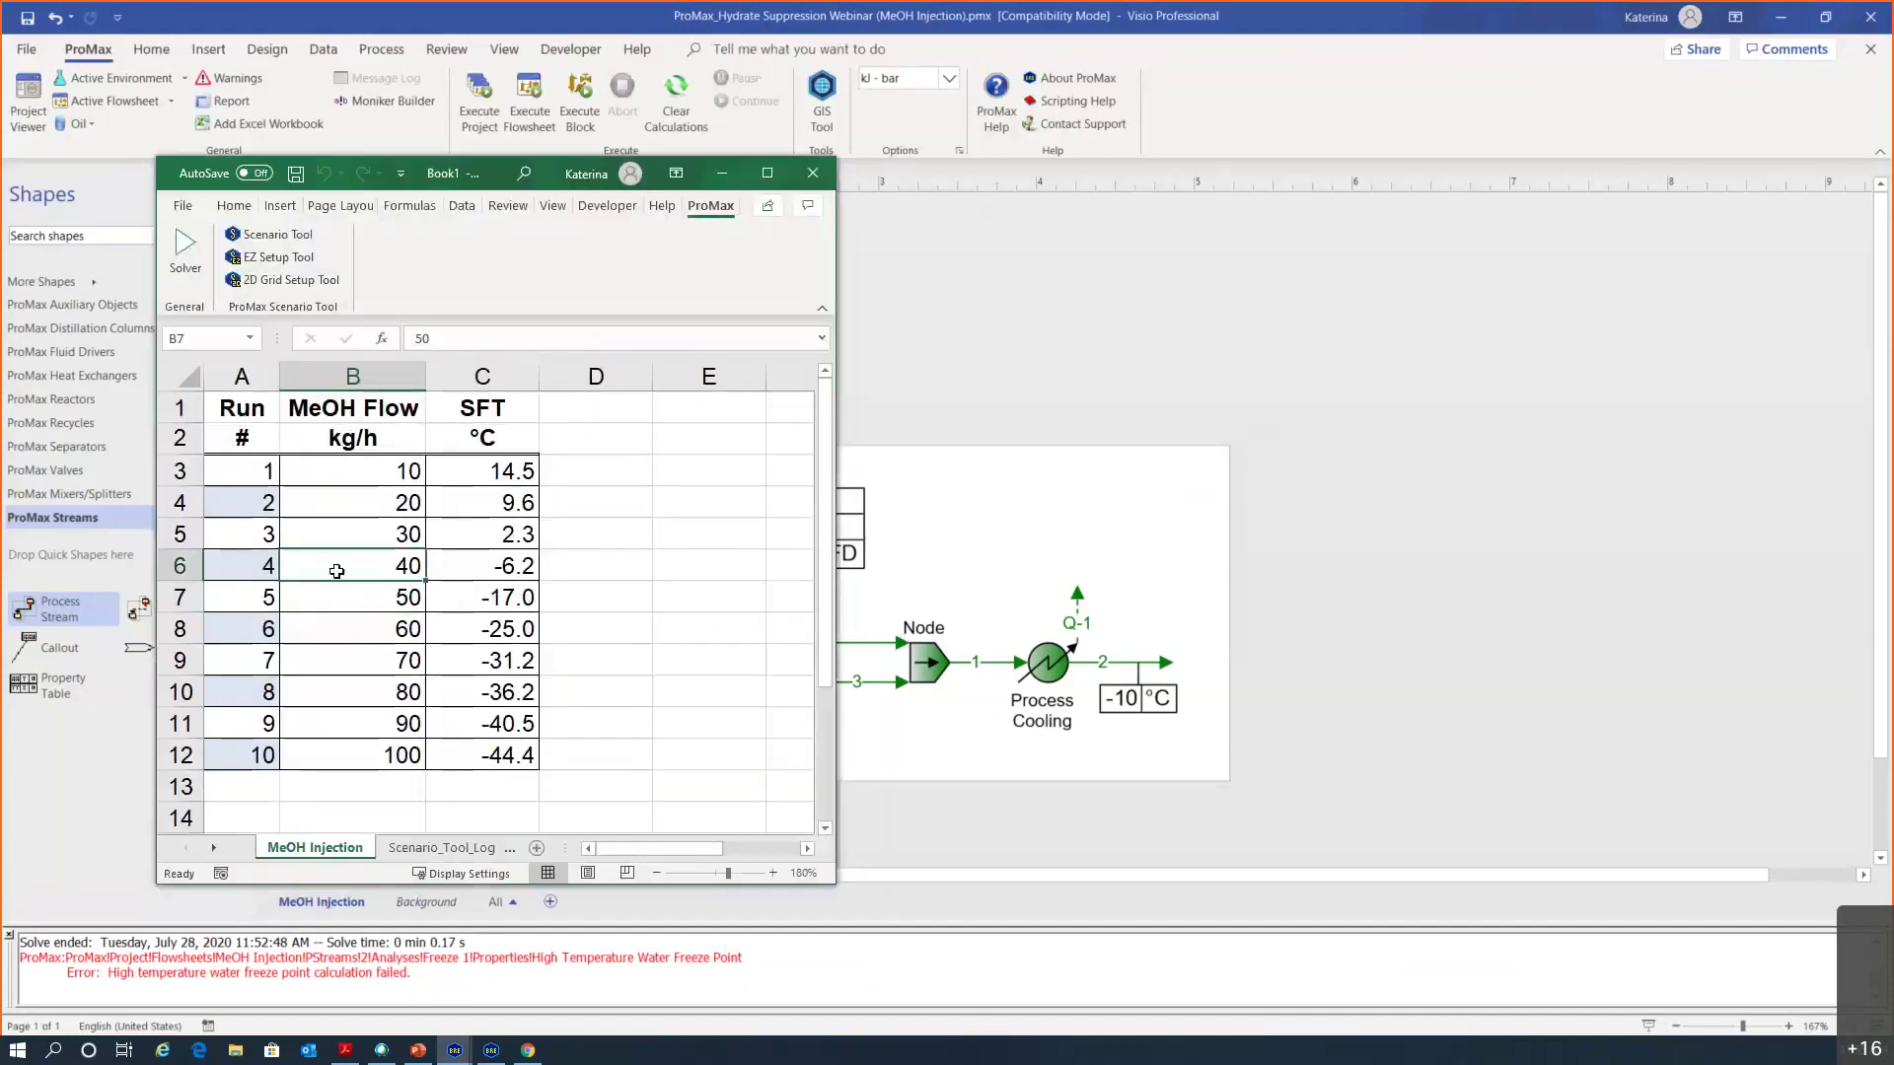
{"action": "mouse_move", "coordinate": [367, 564]}
{"action": "left_mouse_down"}
{"action": "mouse_move", "coordinate": [459, 570]}
{"action": "mouse_move", "coordinate": [360, 565]}
{"action": "left_mouse_up"}
{"action": "left_click", "coordinate": [482, 570]}
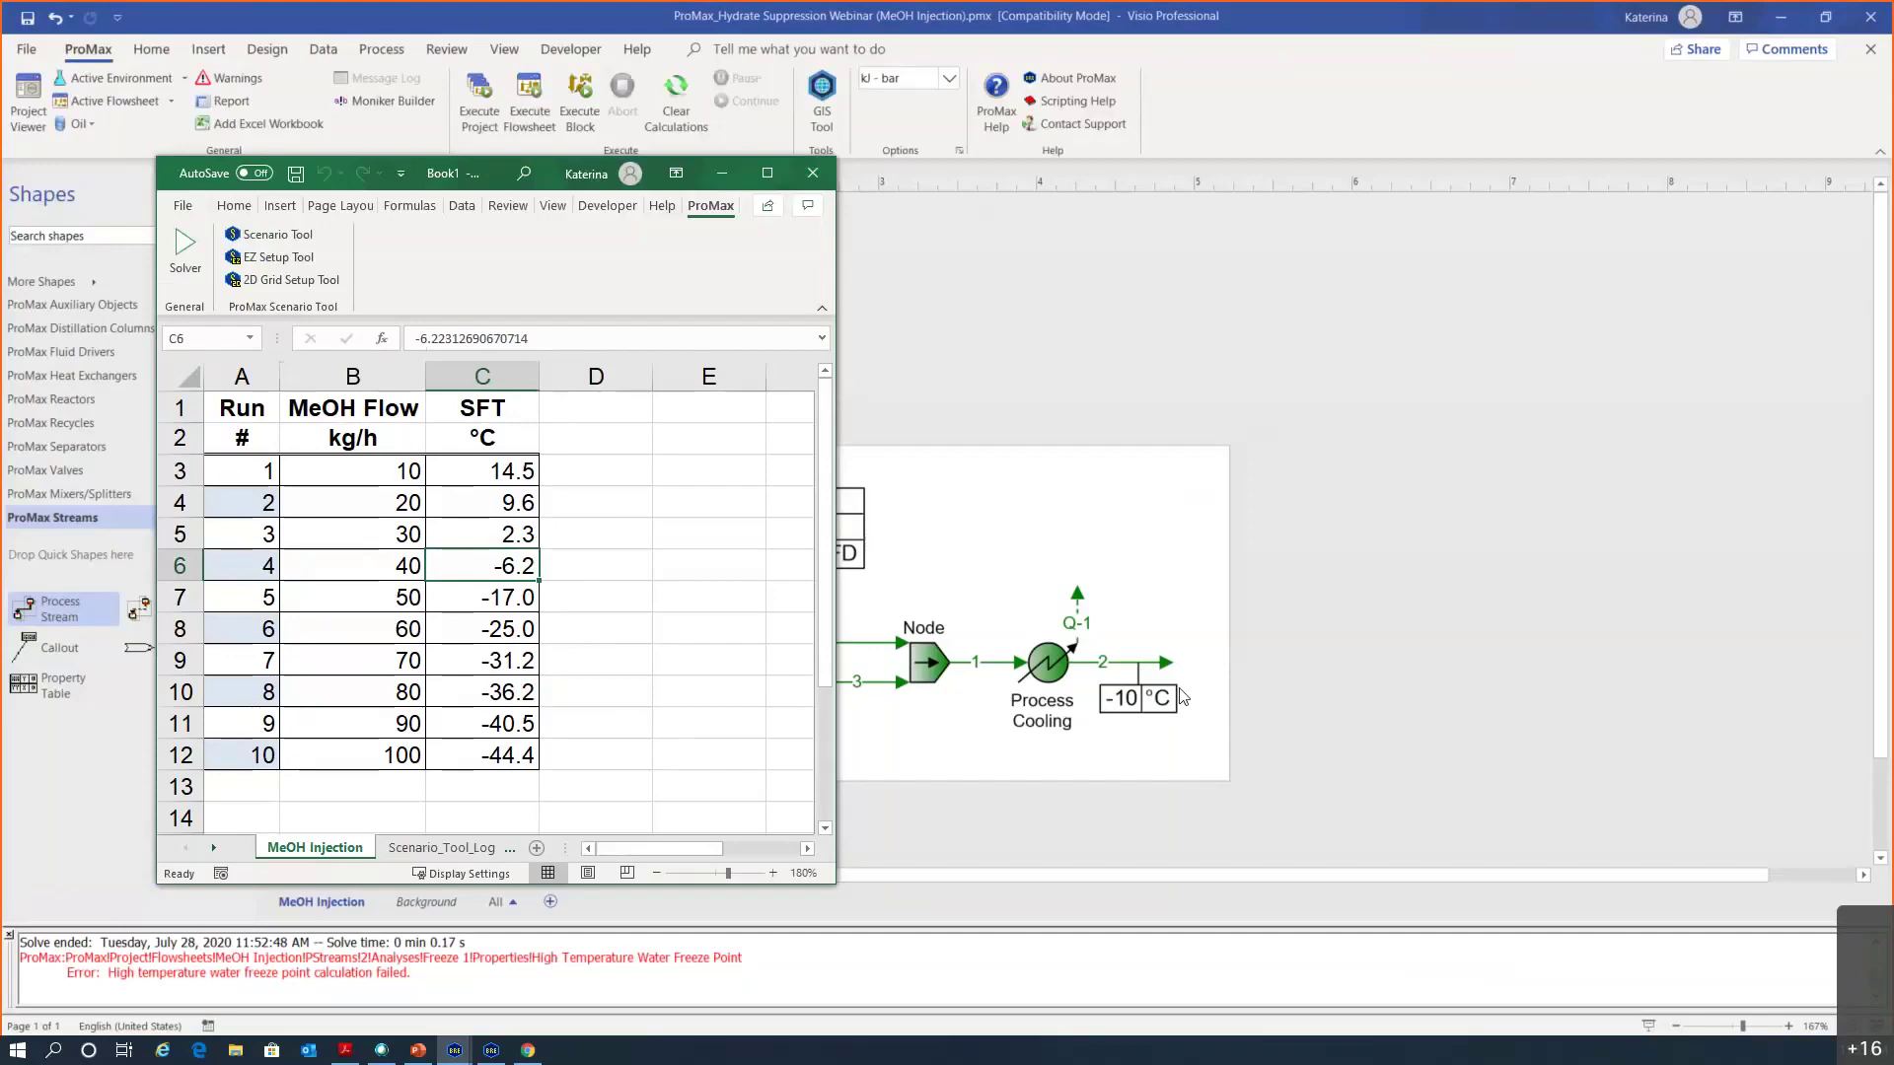
{"action": "left_click", "coordinate": [417, 1050]}
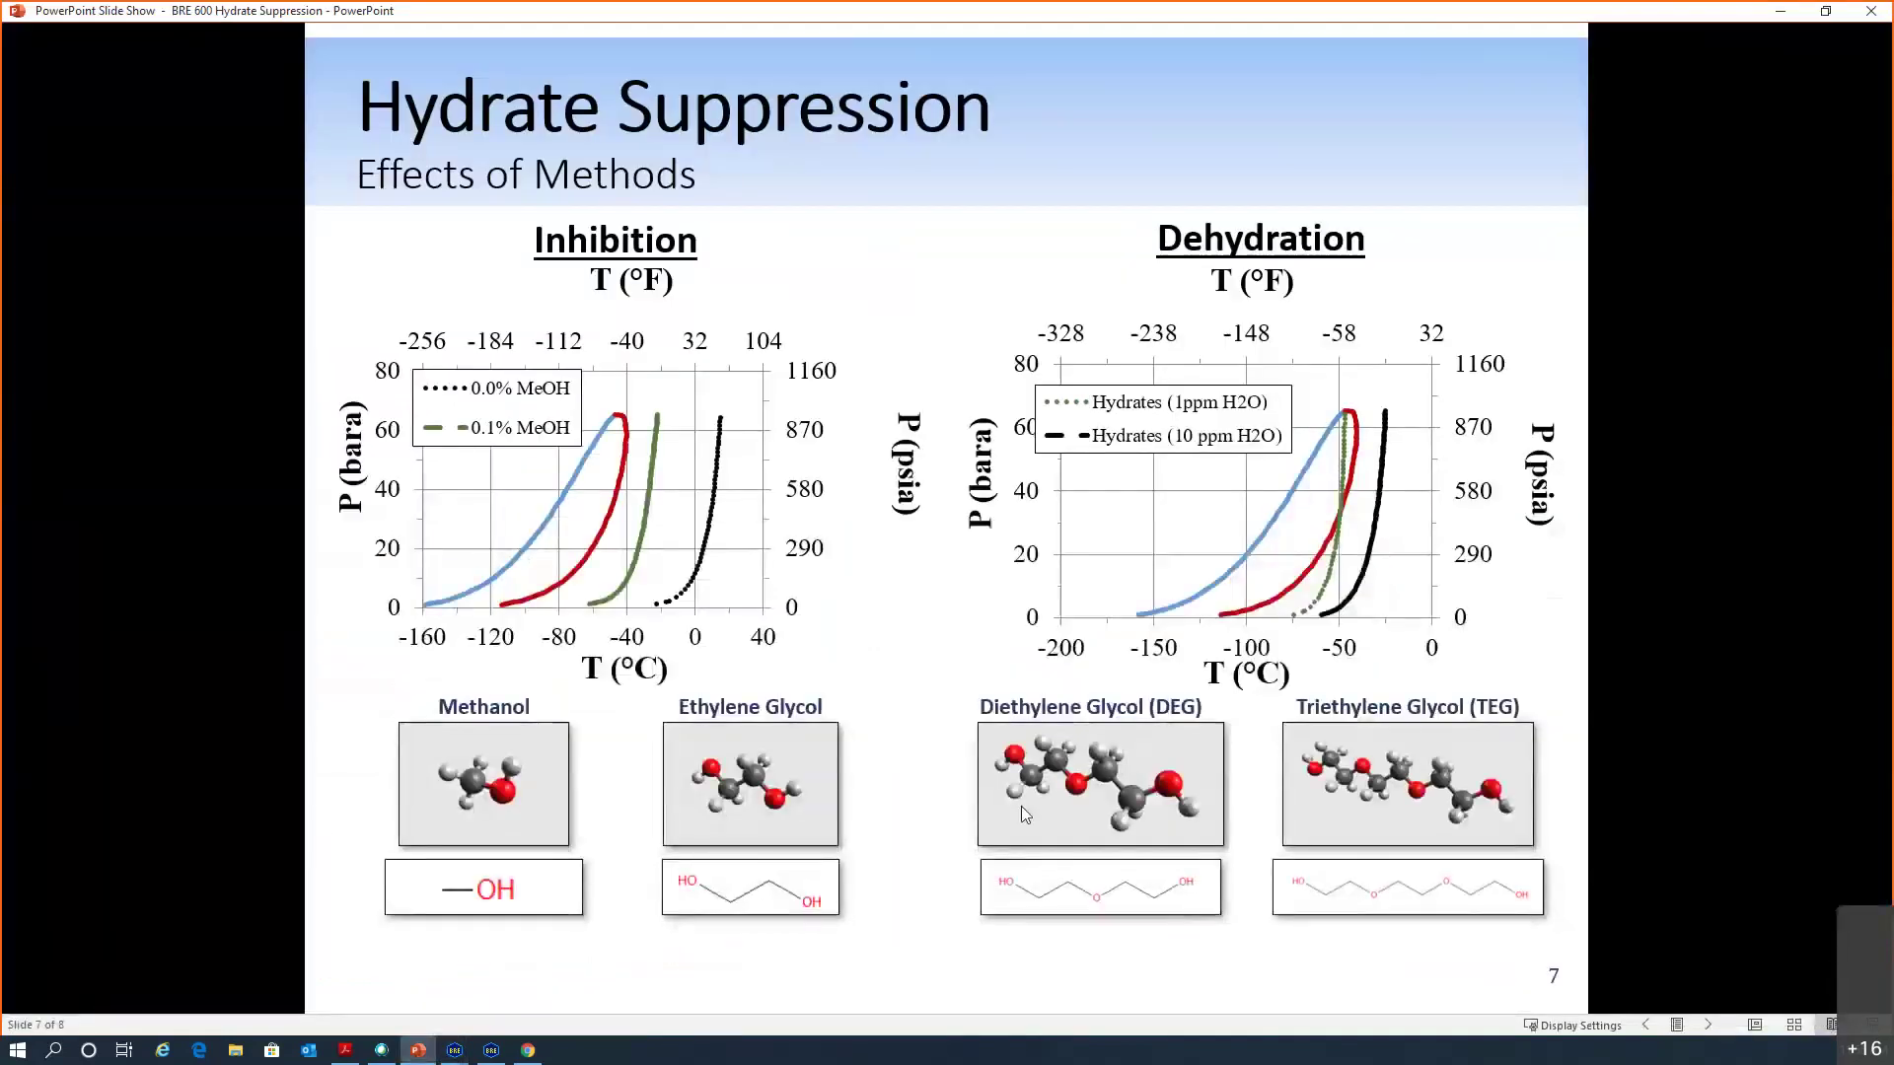
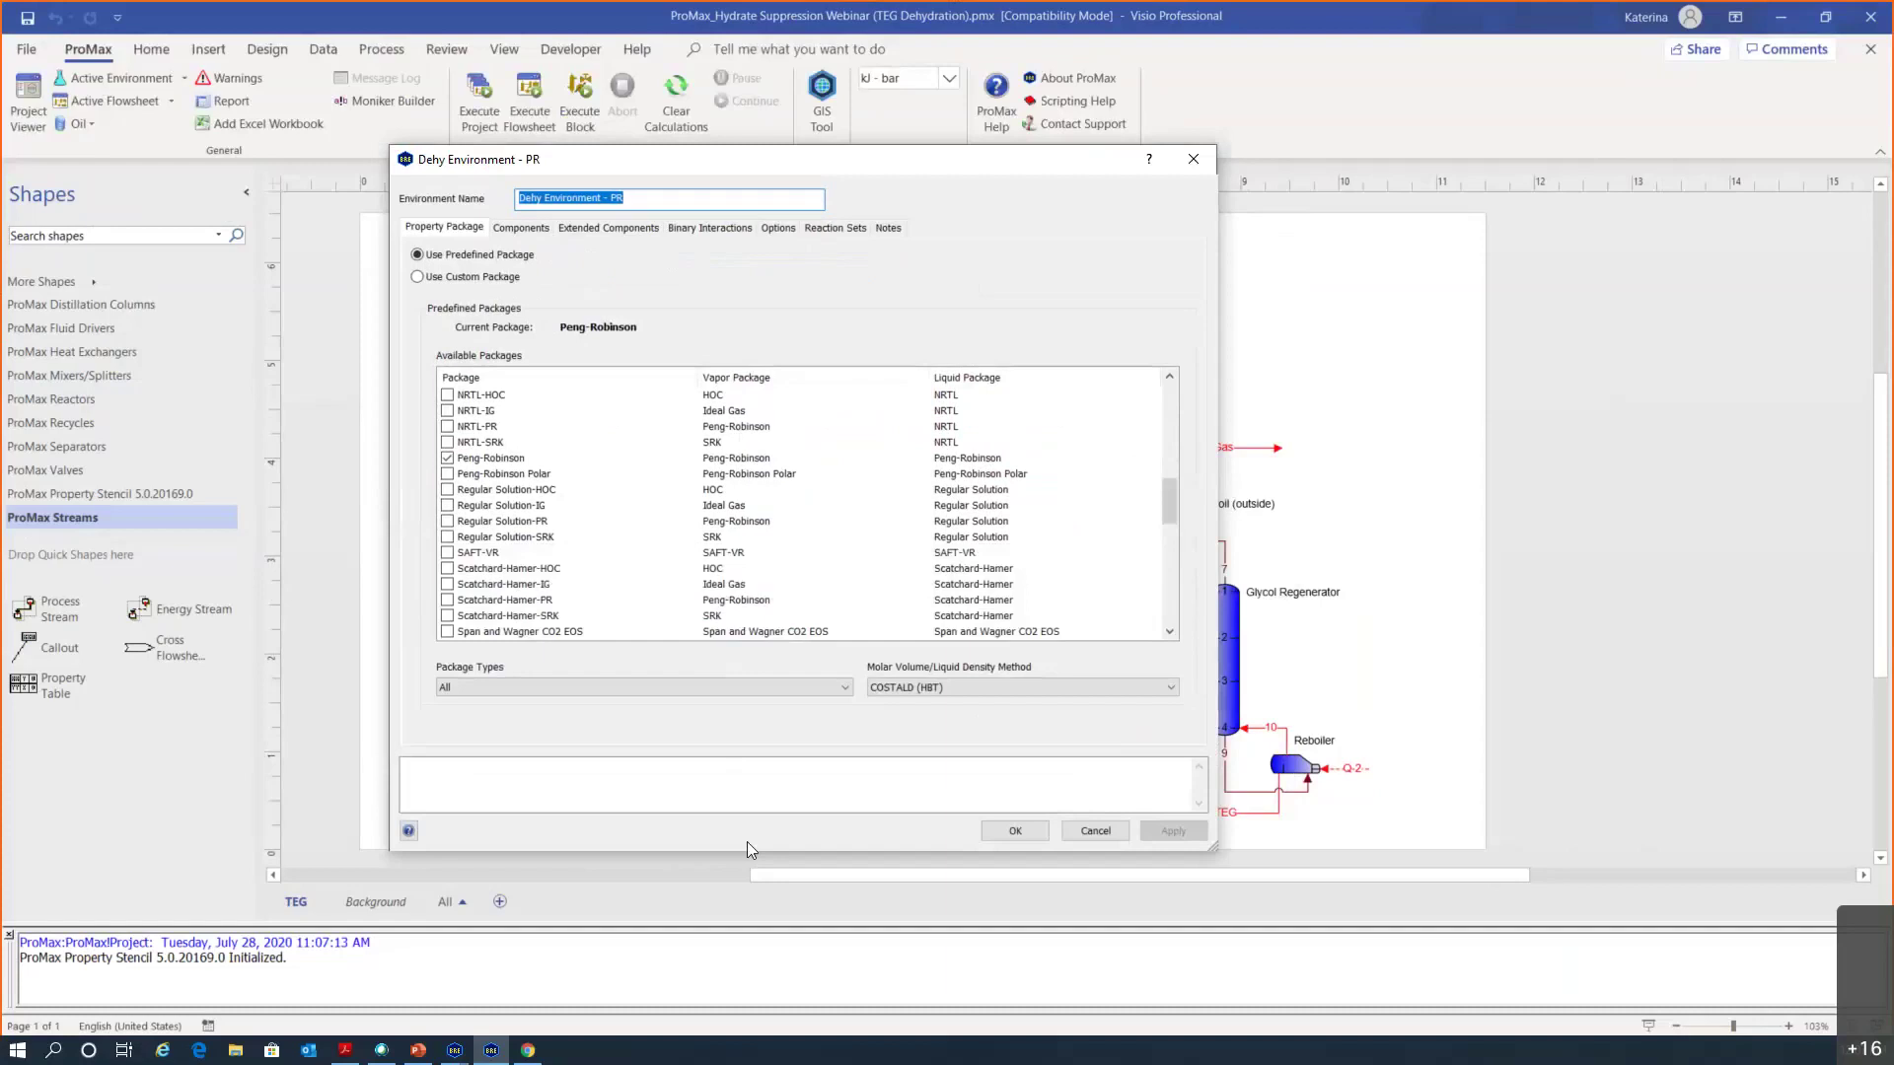
Look up the property packages applicable to Glycol Dehydration in the ProMax Help, and review the dehydration environment's installed components
{"action": "left_click", "coordinate": [623, 459]}
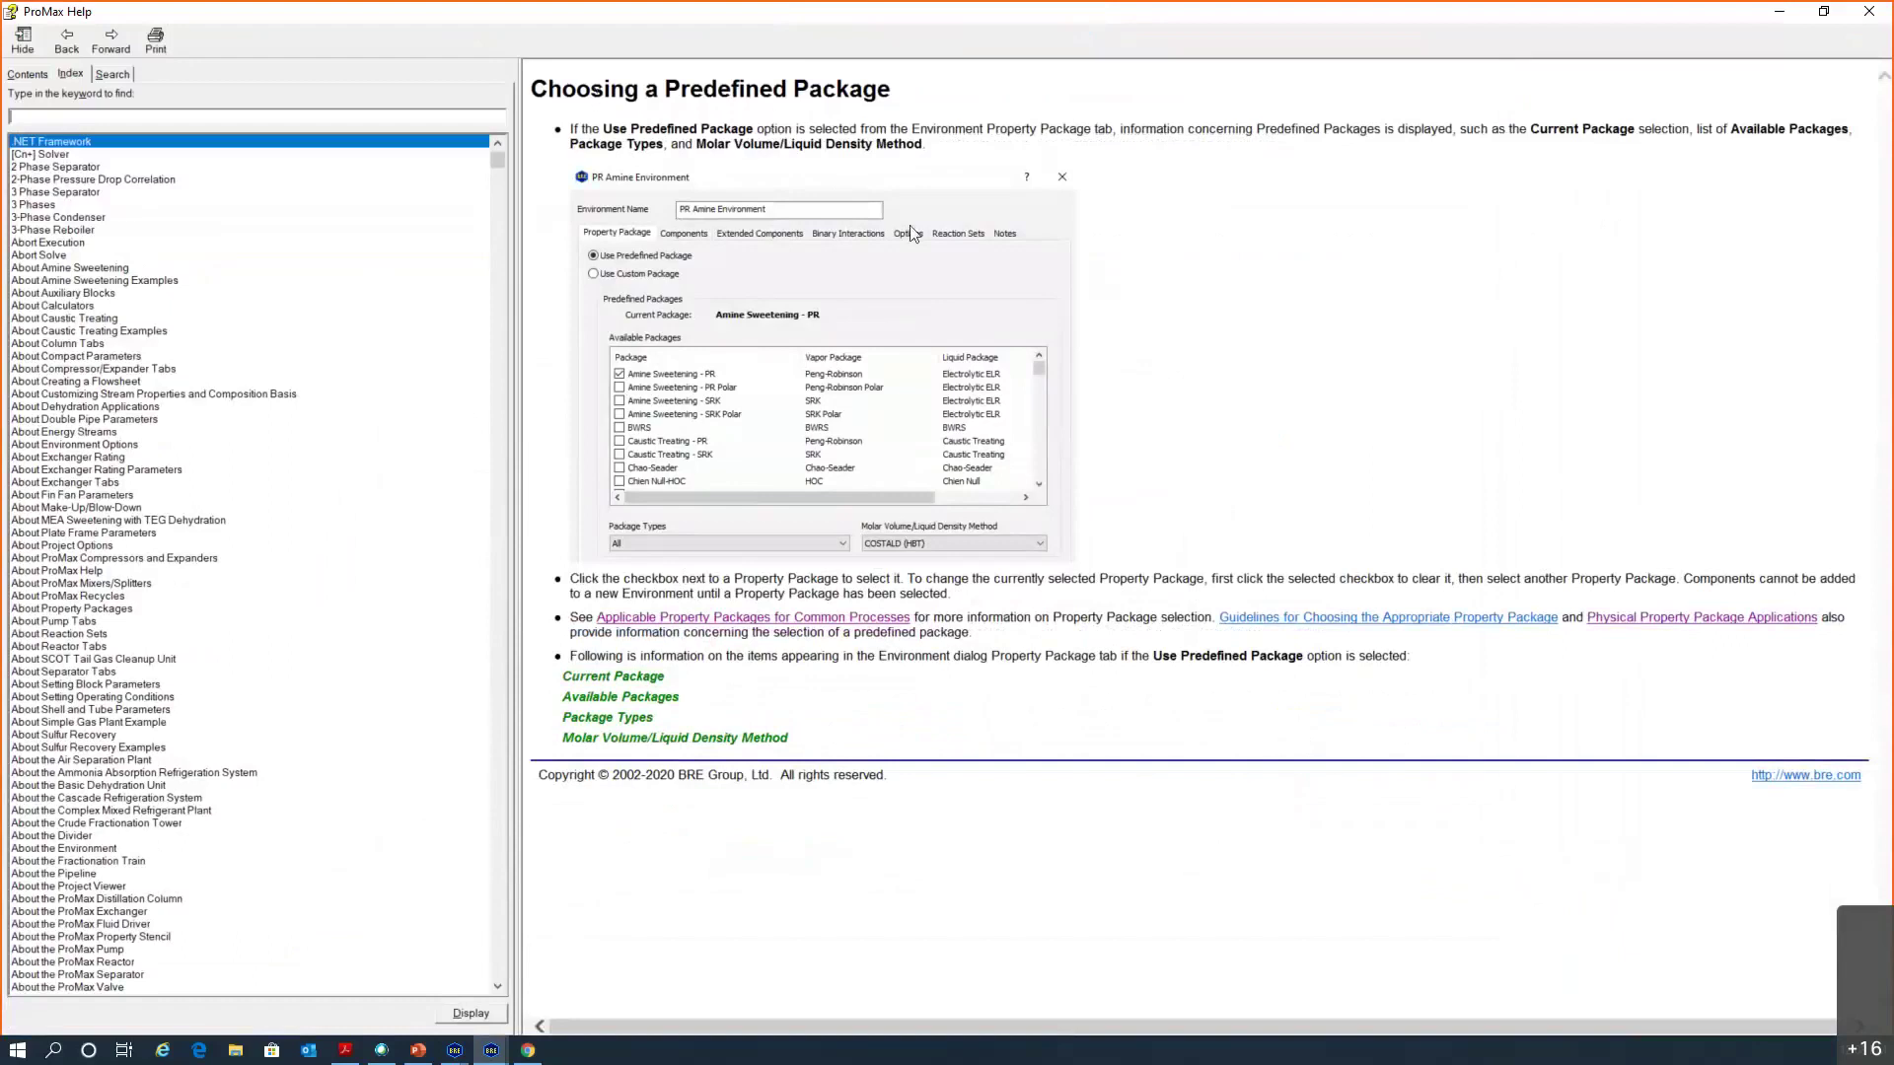
{"action": "left_click", "coordinate": [821, 622]}
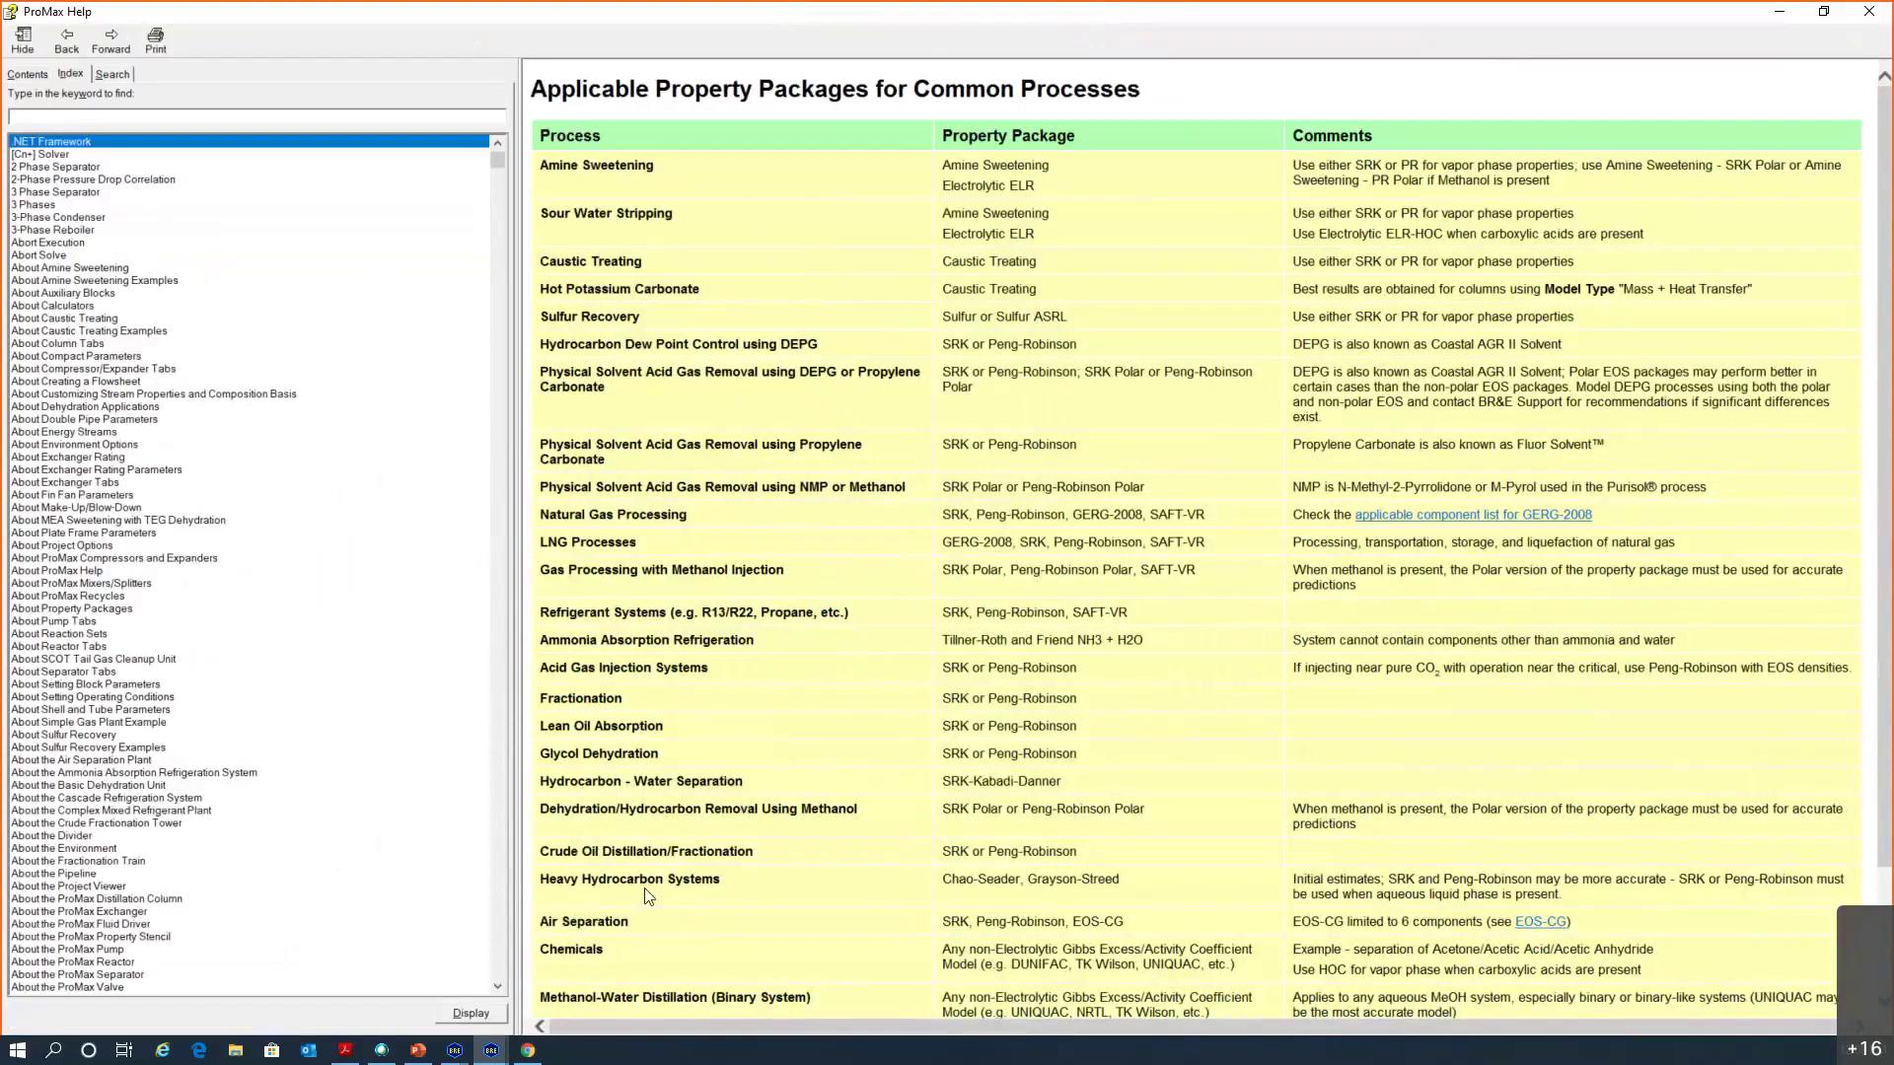
{"action": "left_click_drag", "start_coordinate": [540, 756], "coordinate": [657, 756]}
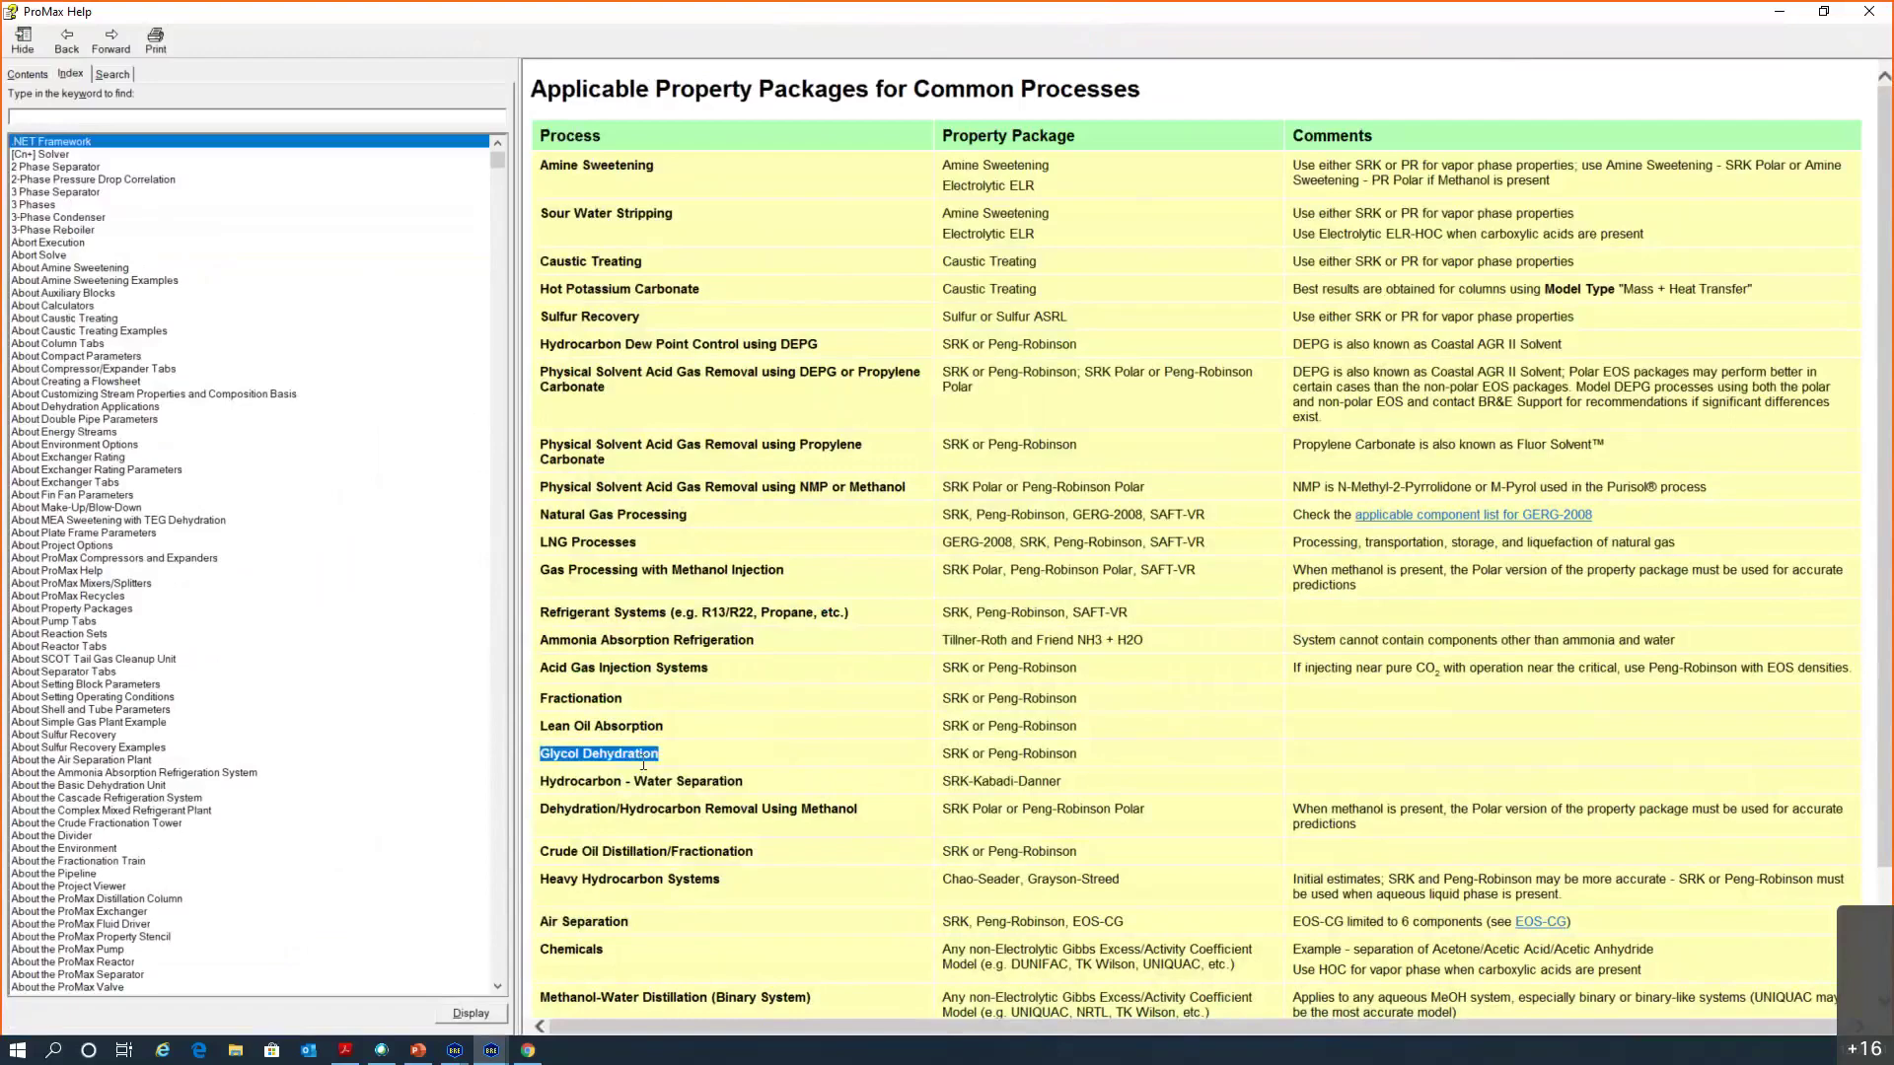
{"action": "left_click_drag", "start_coordinate": [1085, 757], "coordinate": [944, 758]}
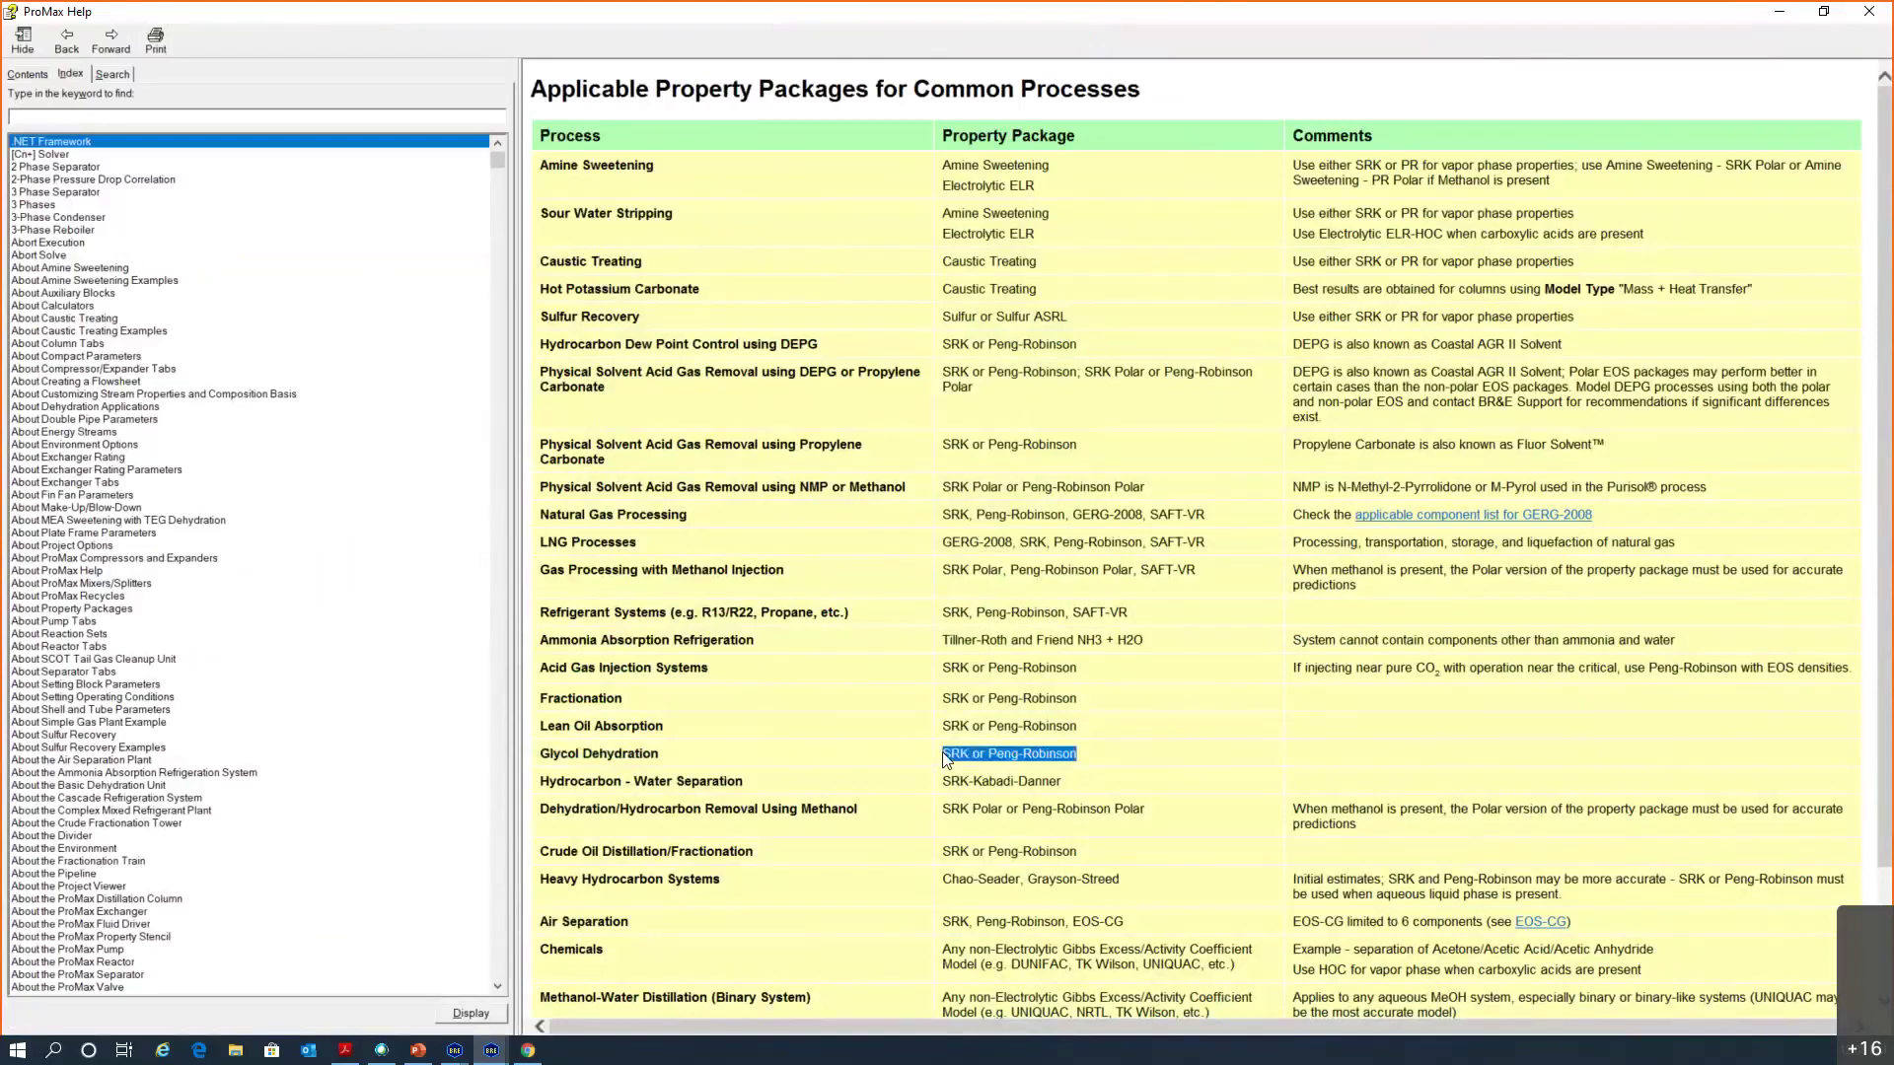
{"action": "left_click", "coordinate": [1868, 11]}
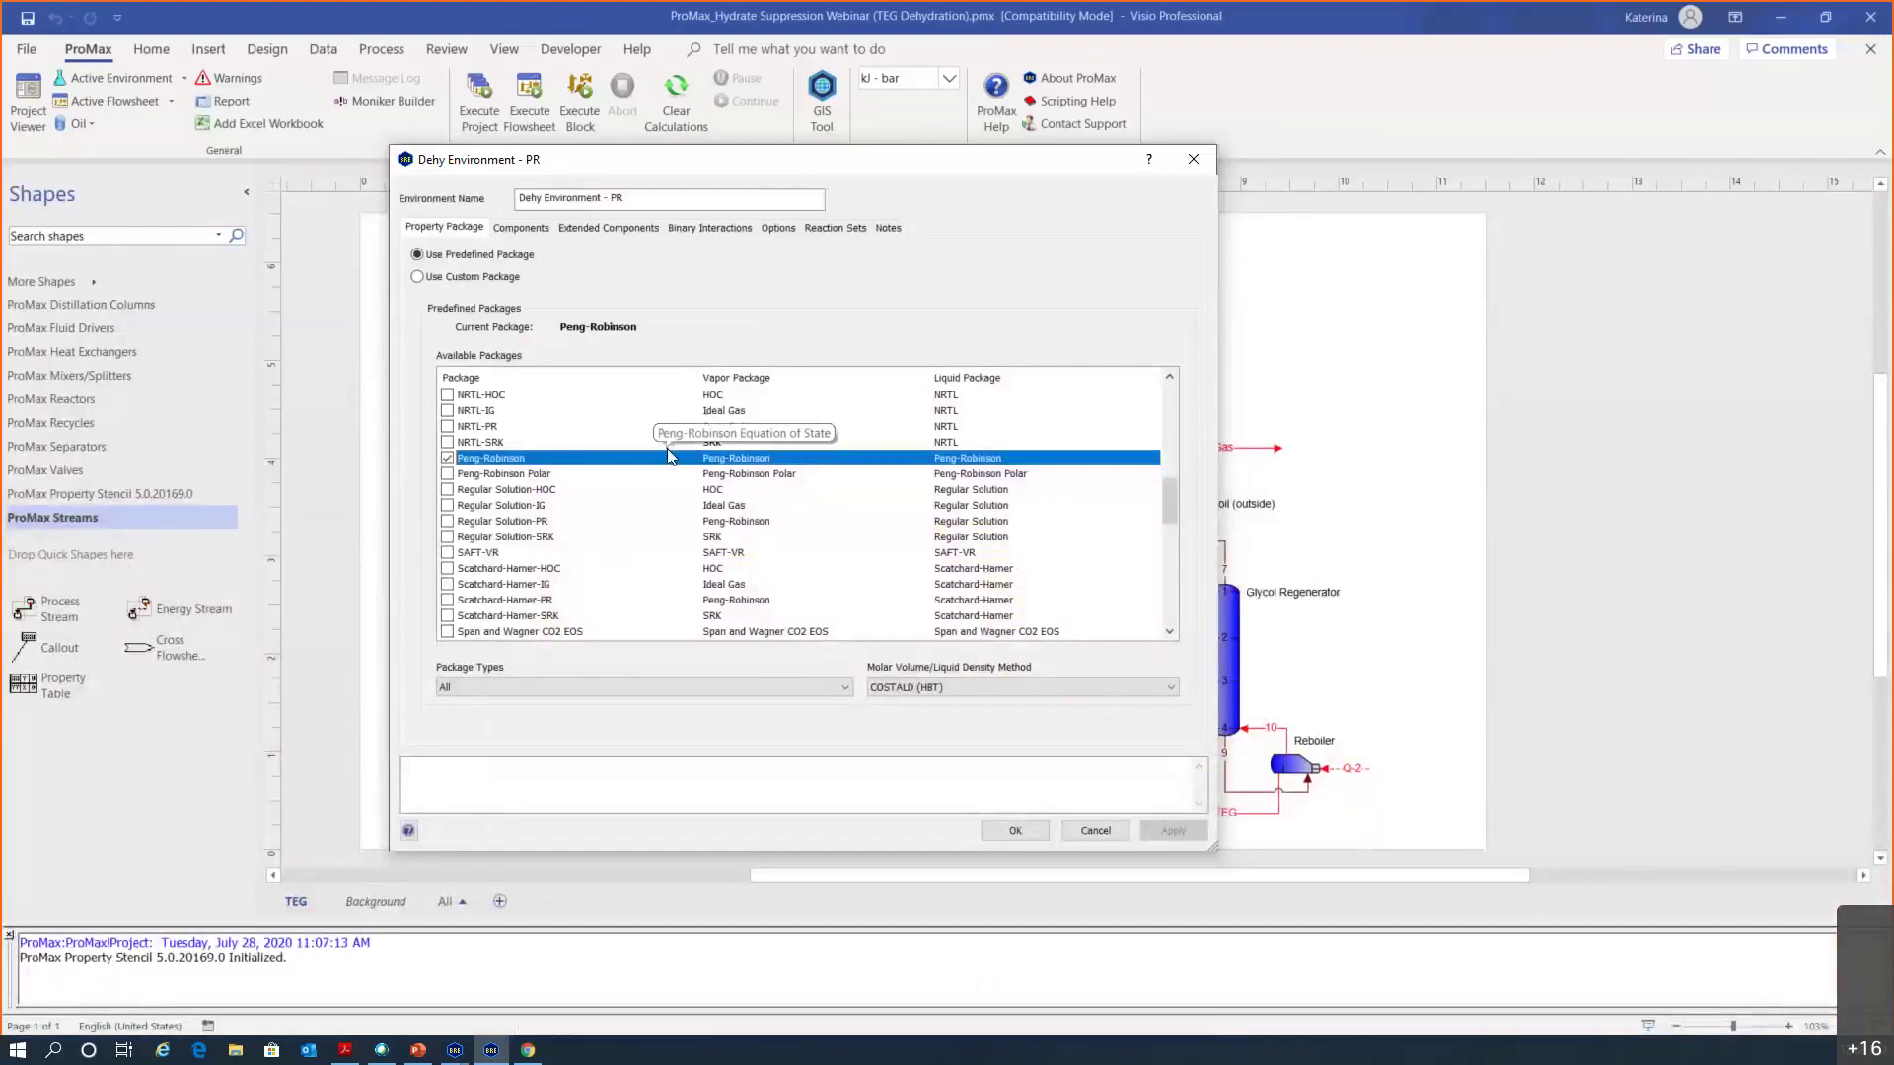
{"action": "left_click", "coordinate": [523, 229]}
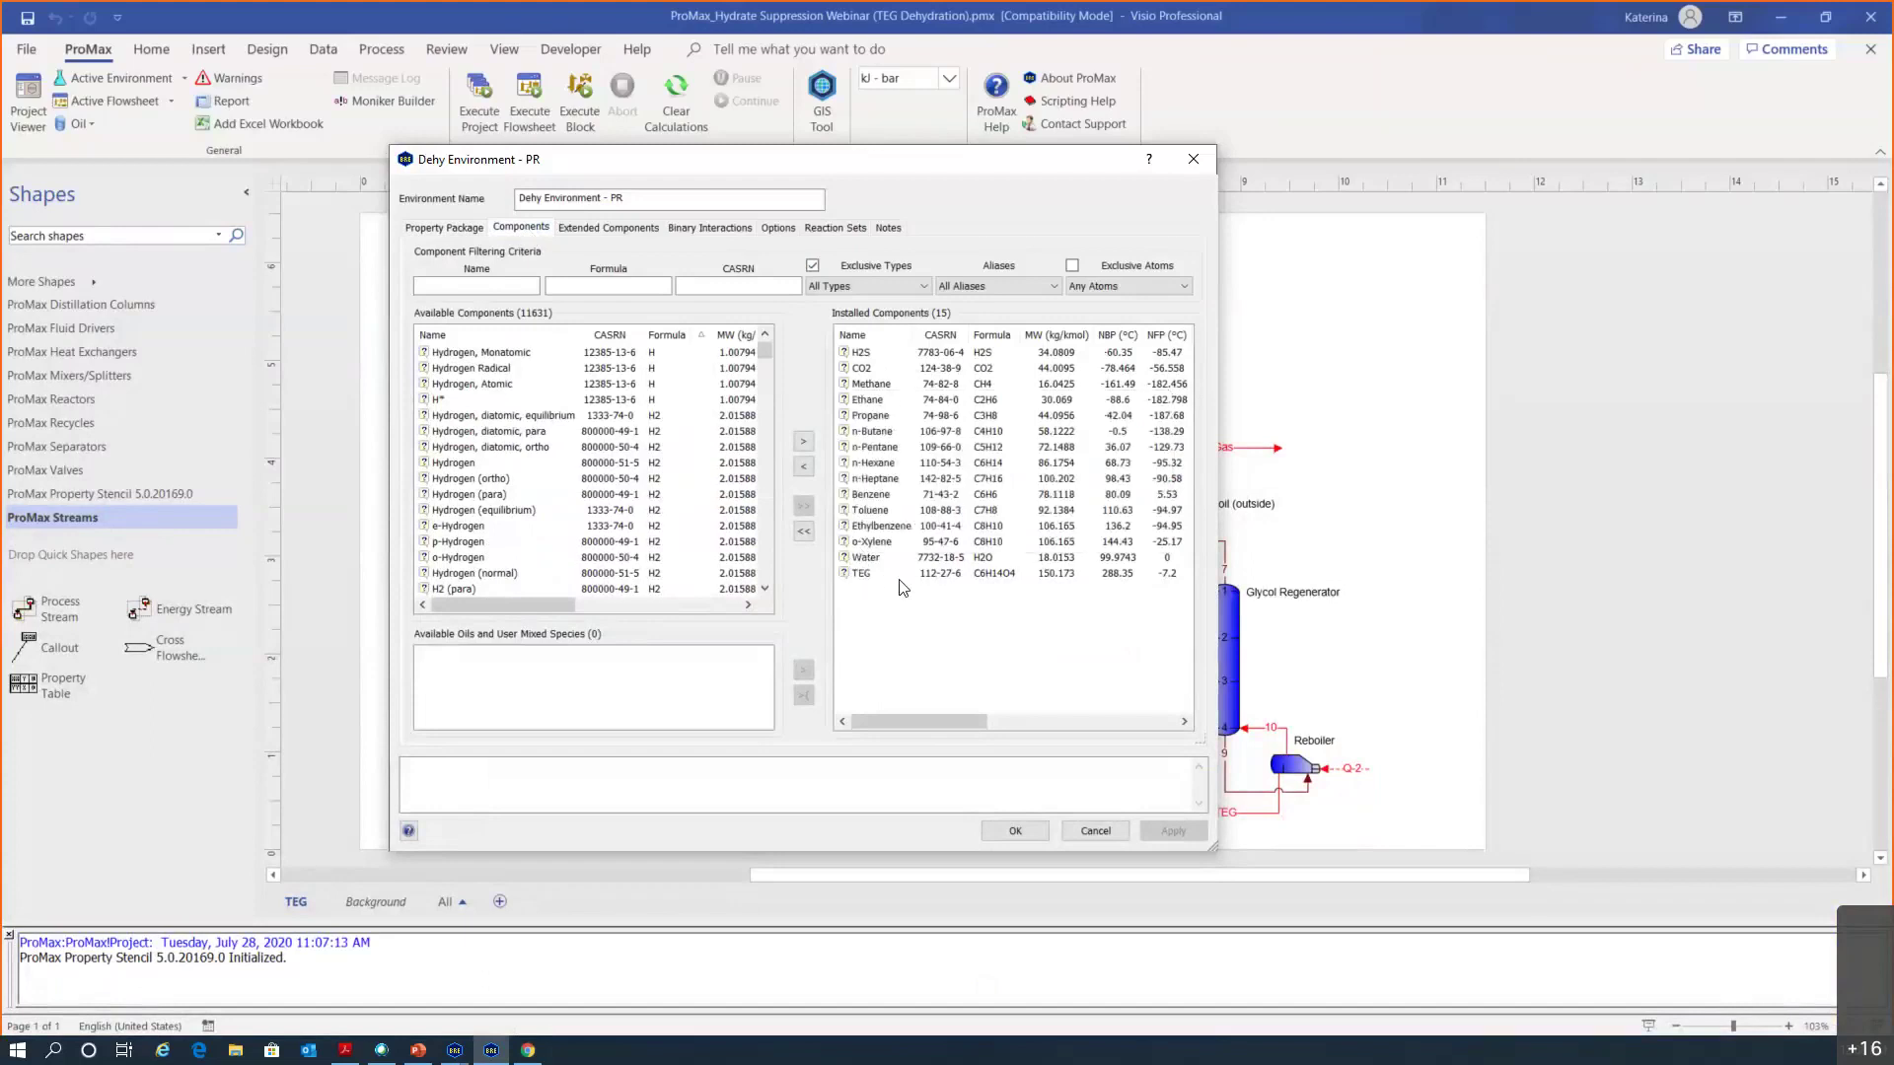
{"action": "left_click", "coordinate": [1022, 834]}
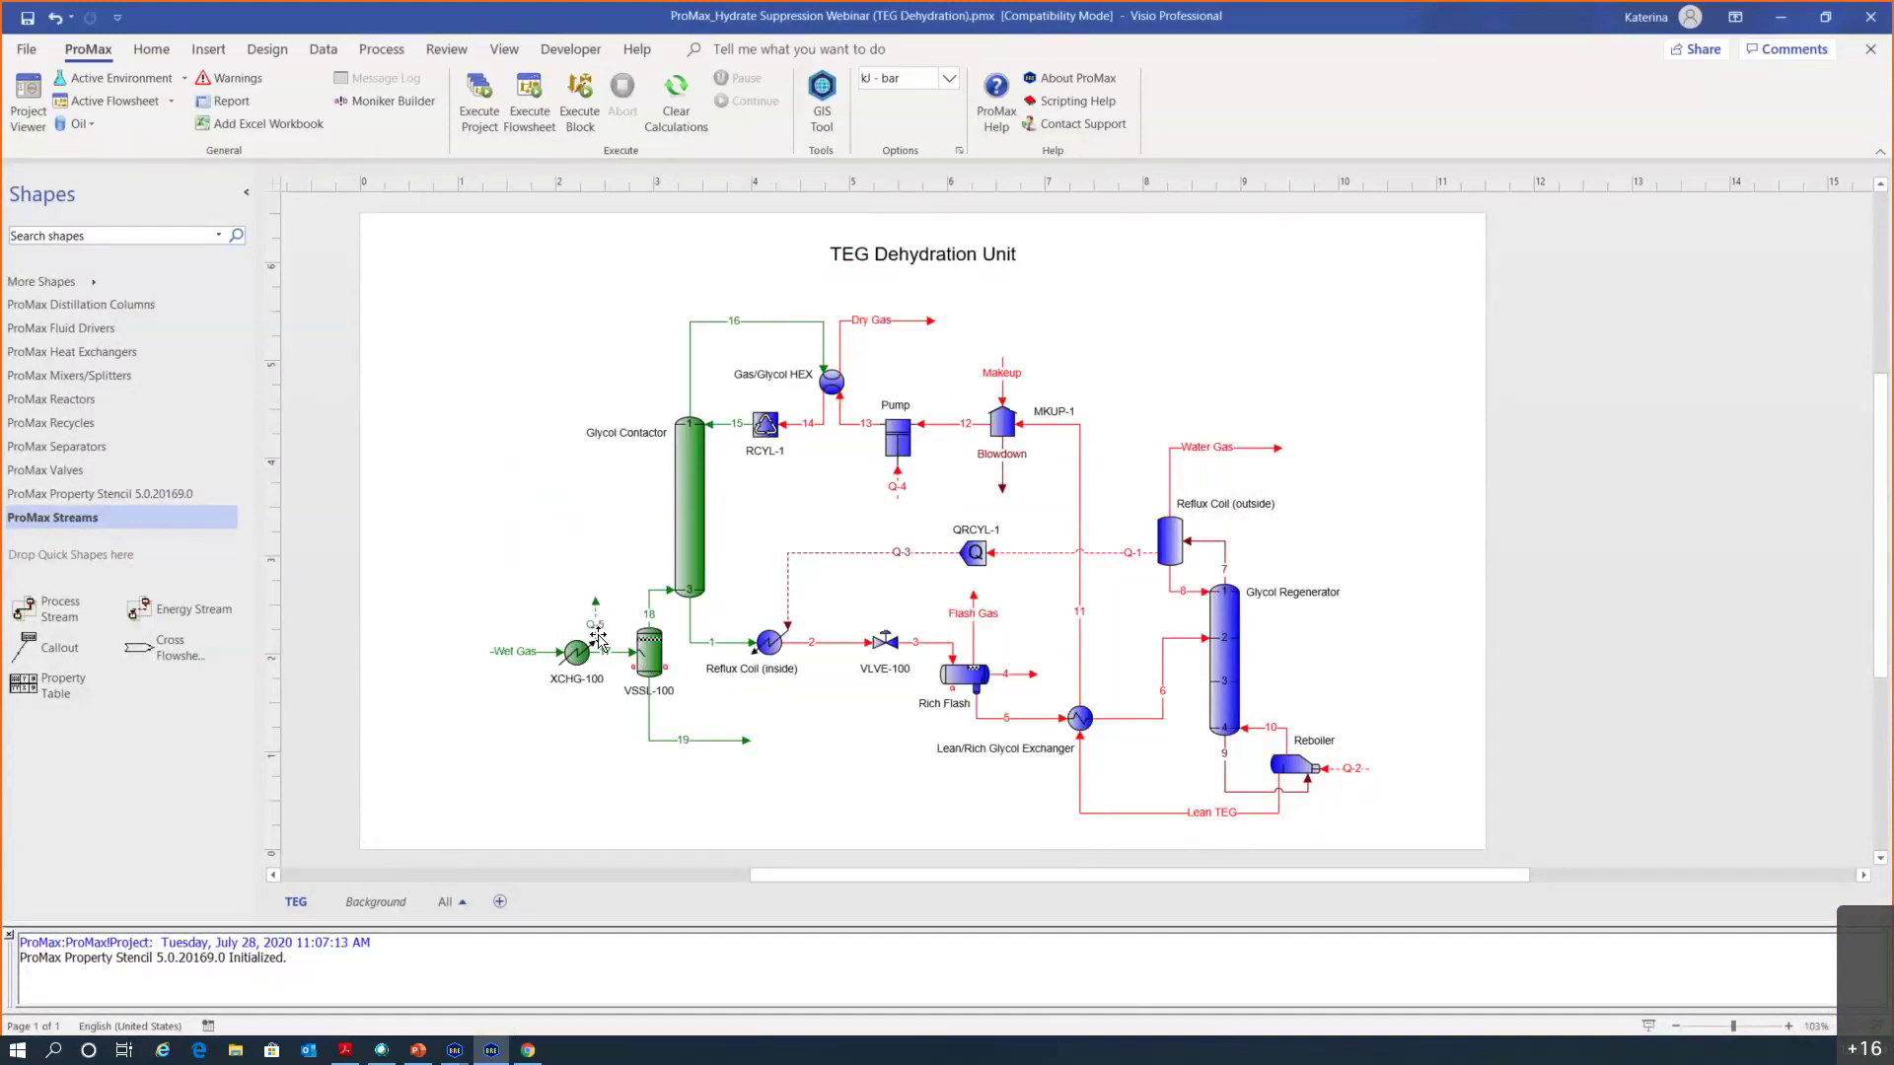
Review the Glycol Contactor's connections, ideal stage column type, general hardware and stage pressure data in the Project Viewer
{"action": "mouse_move", "coordinate": [599, 636]}
{"action": "mouse_move", "coordinate": [689, 473]}
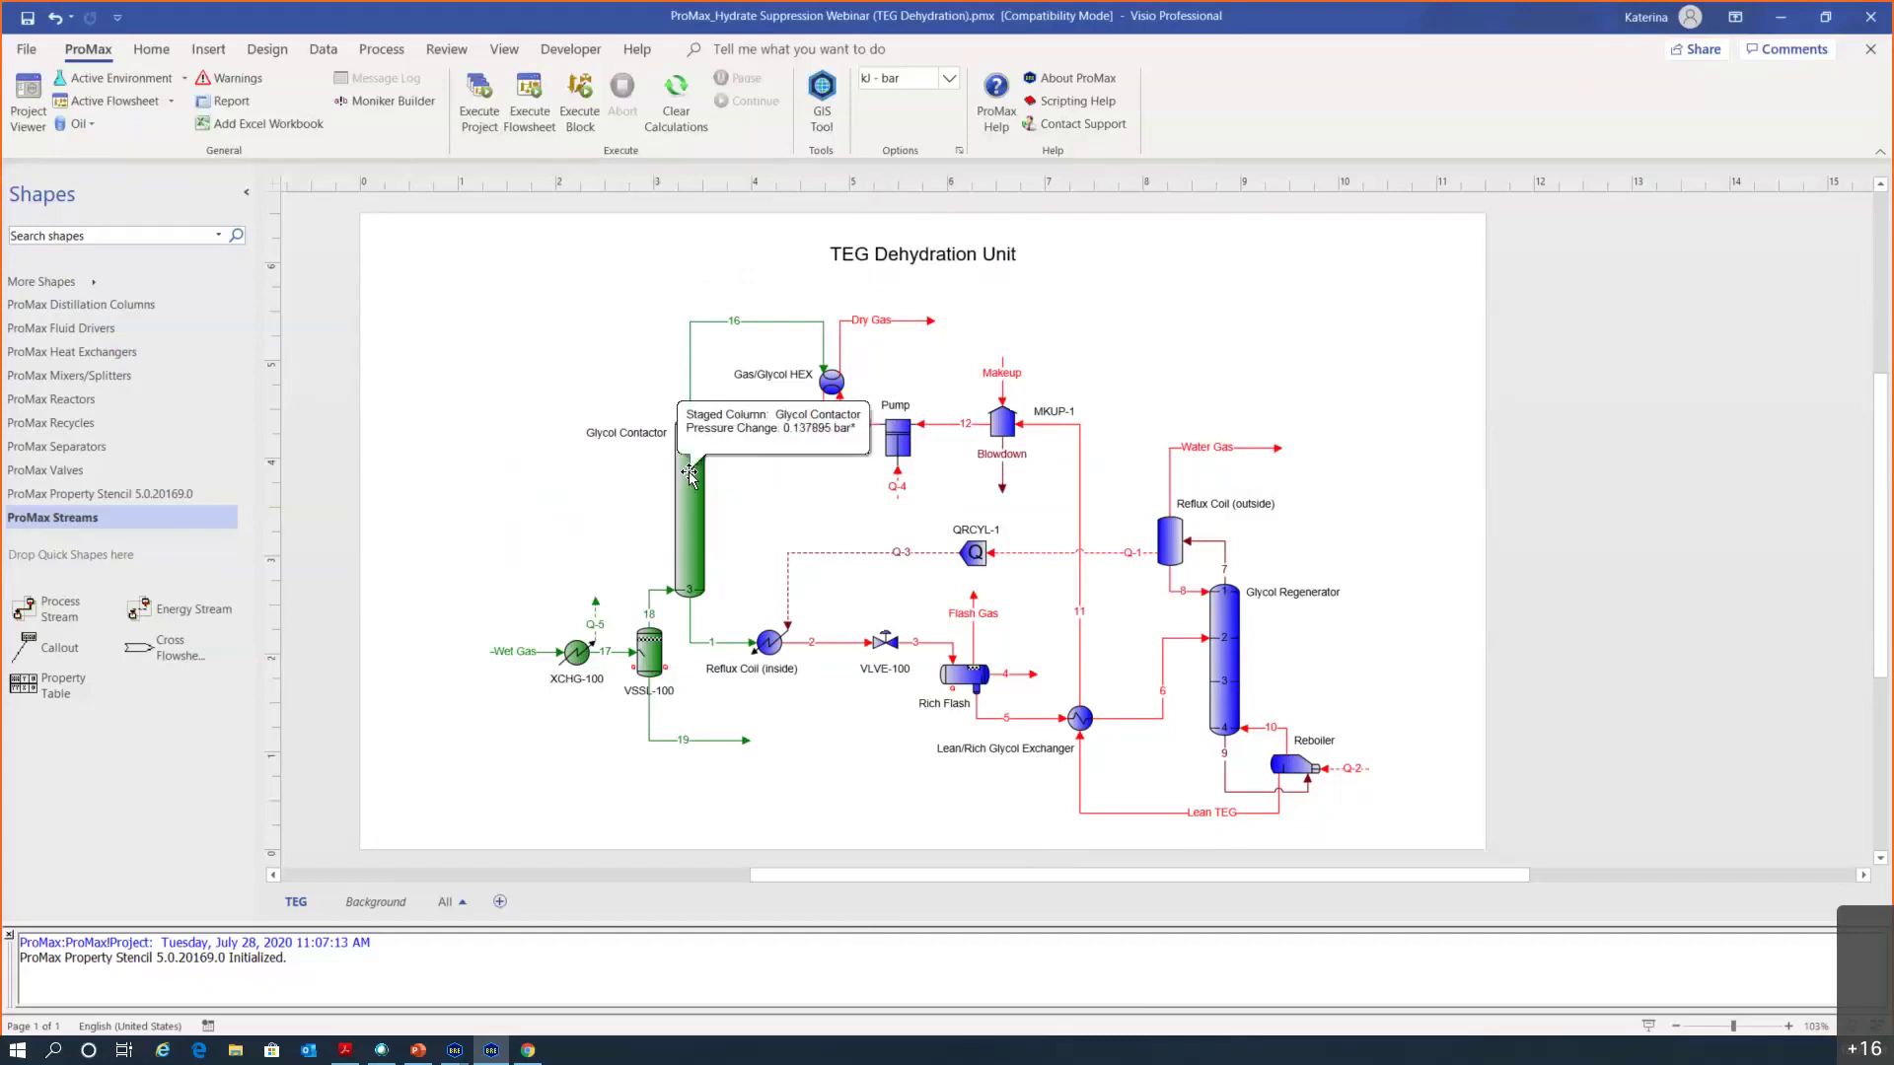
{"action": "double_click", "coordinate": [690, 473]}
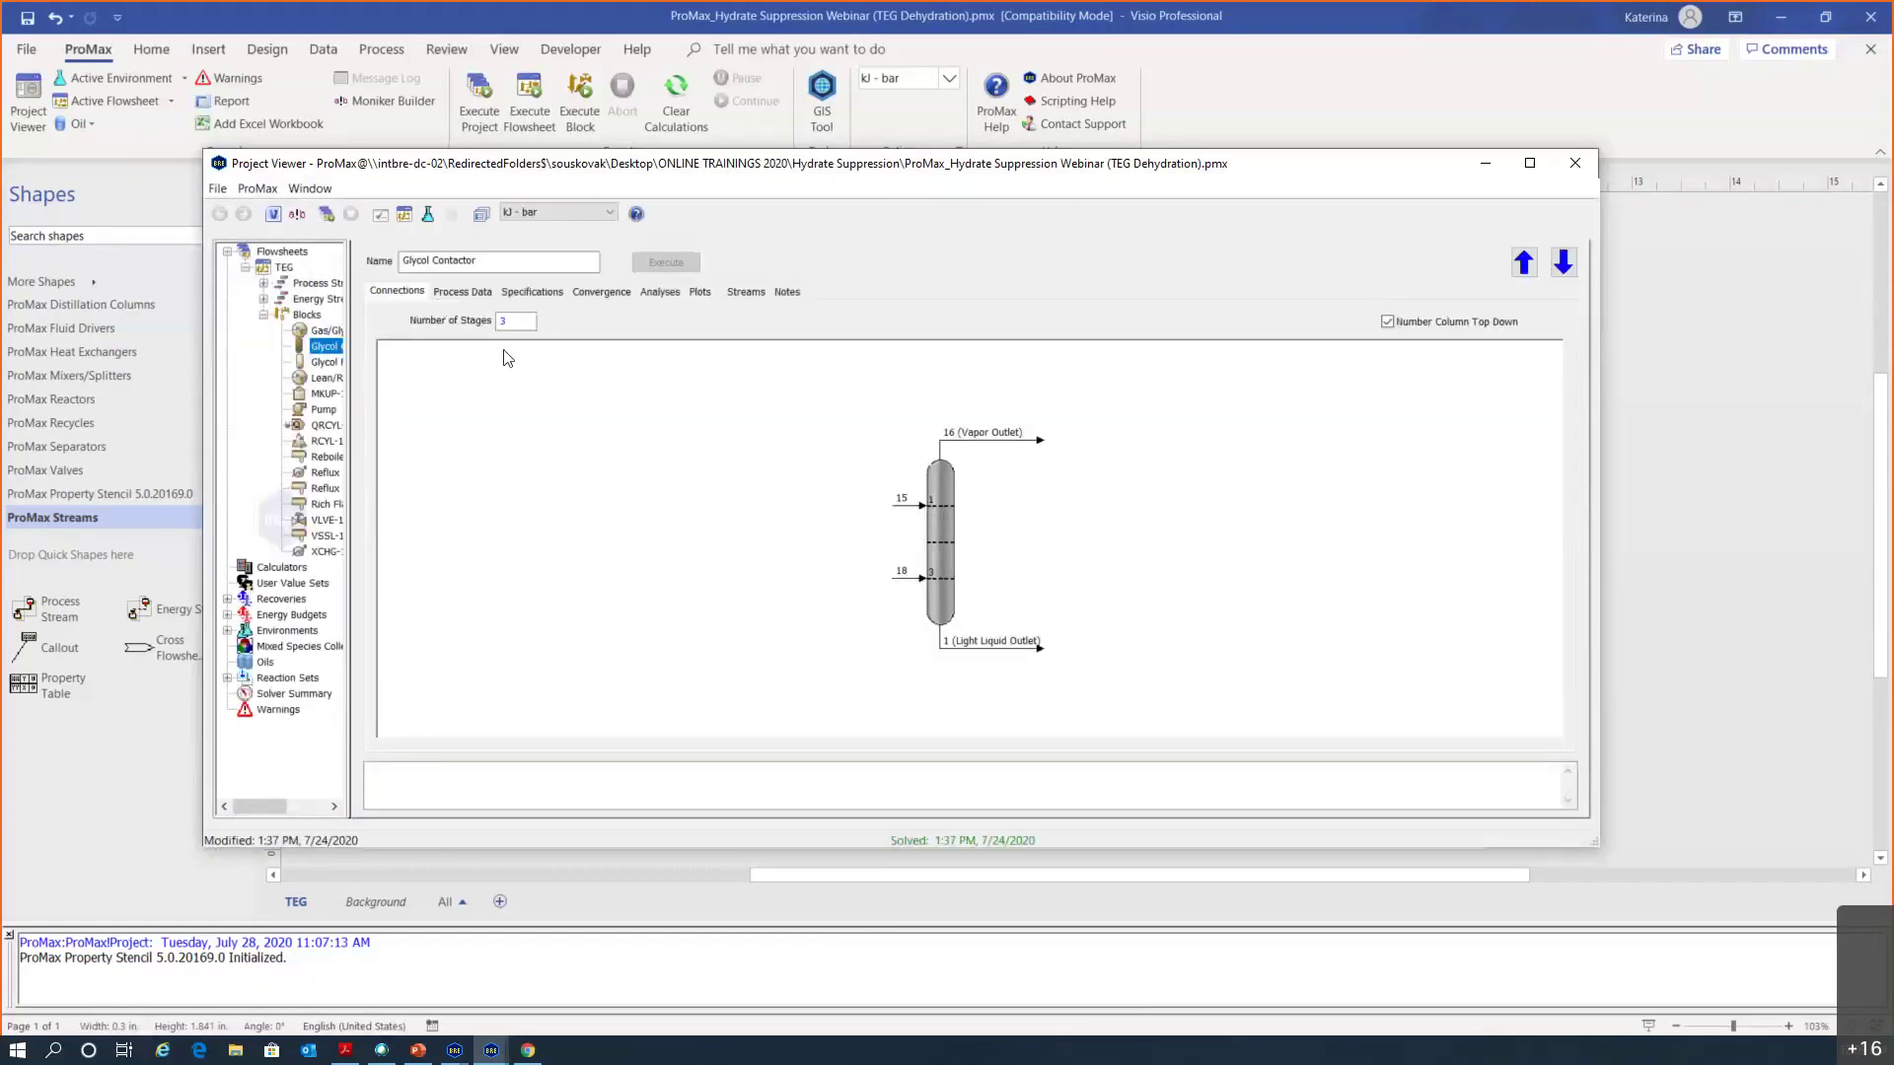
{"action": "left_click", "coordinate": [478, 294]}
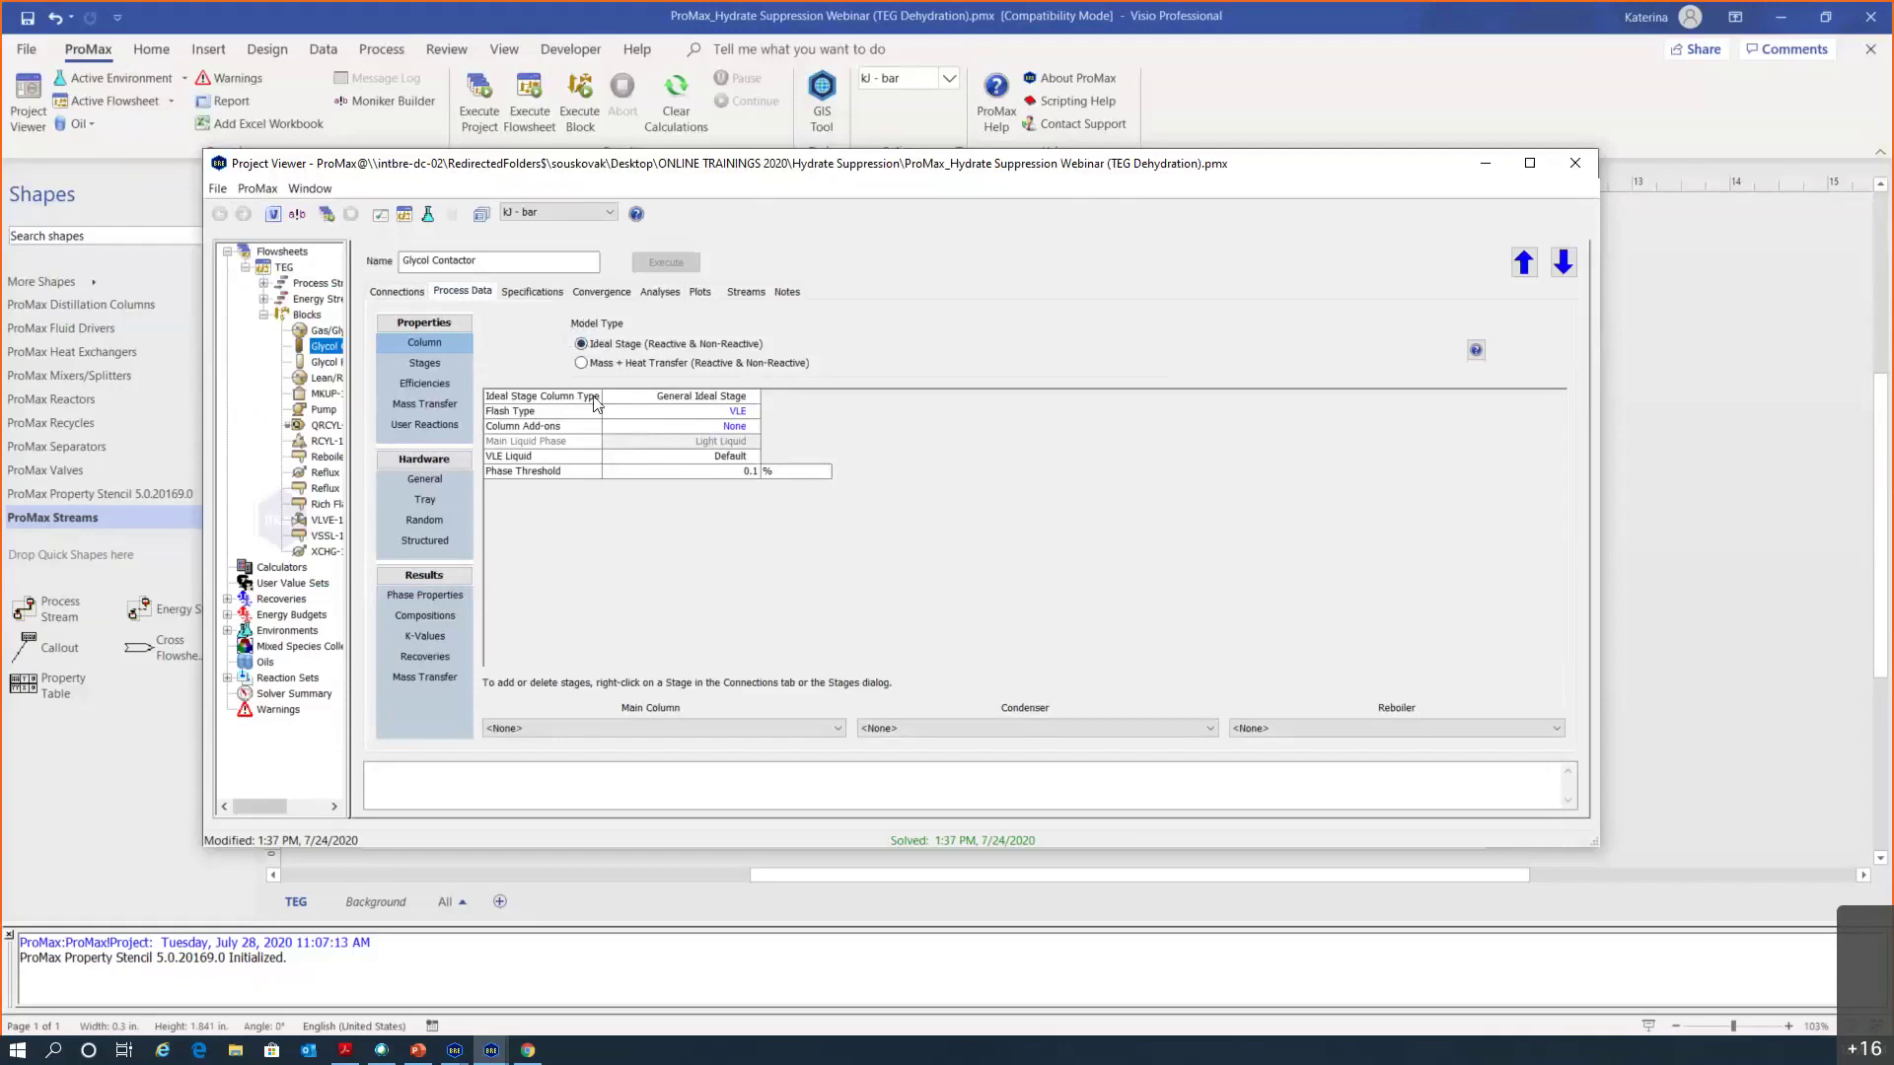
{"action": "scroll", "coordinate": [650, 411], "scroll_direction": "up", "scroll_amount": 3, "text": "ctrl"}
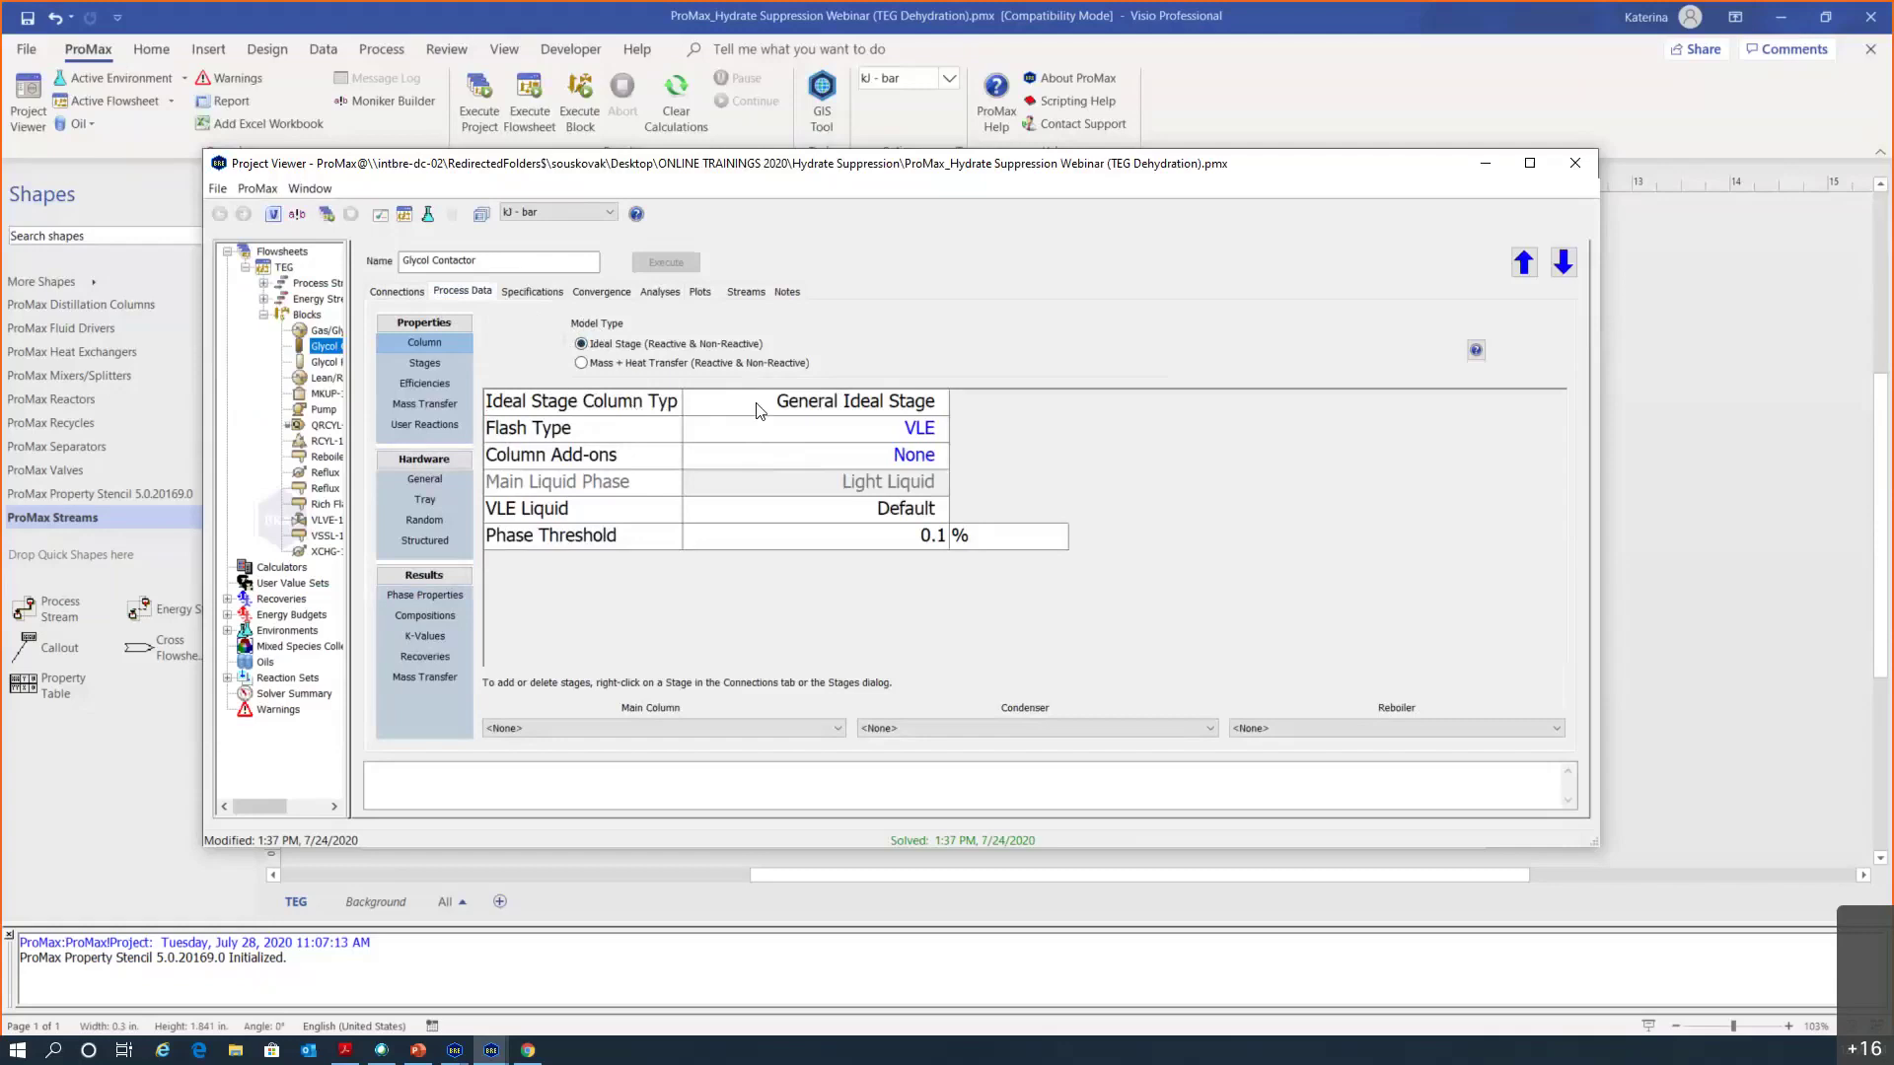
{"action": "left_click", "coordinate": [766, 414]}
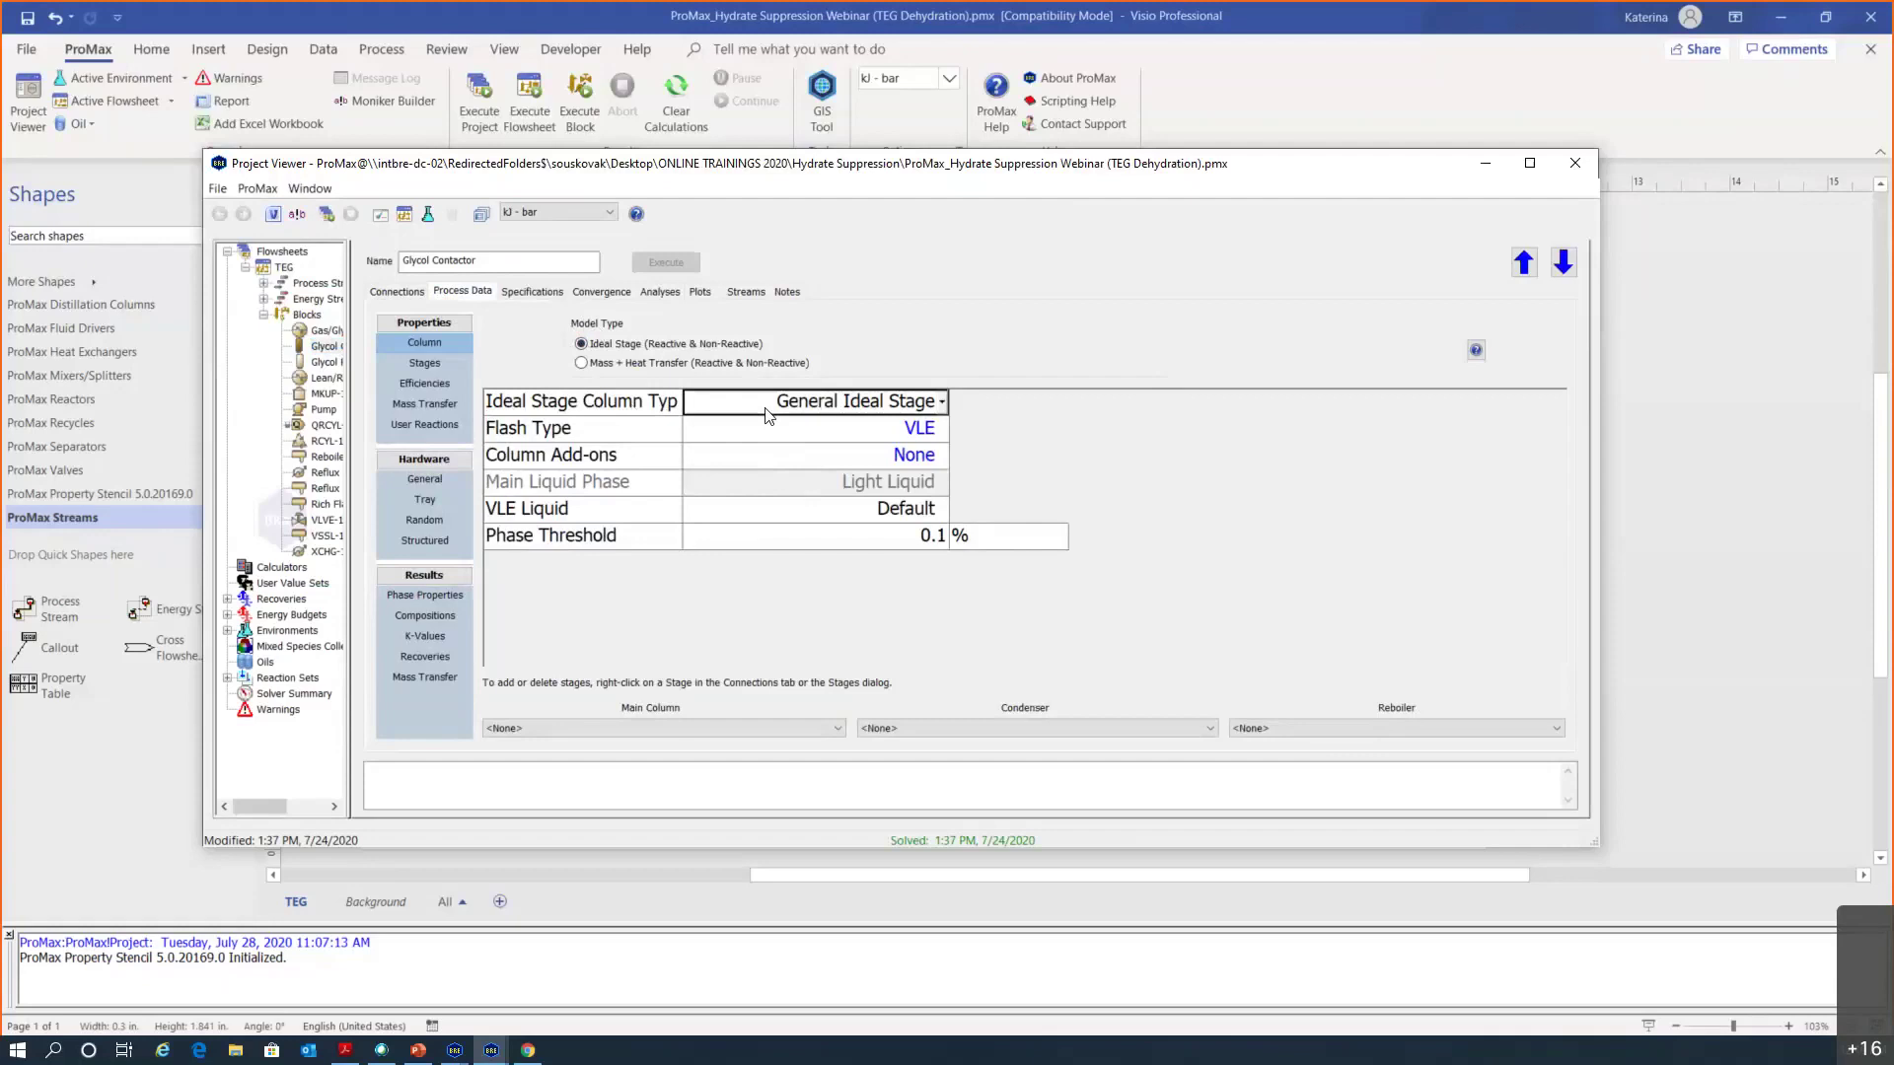
{"action": "left_click", "coordinate": [424, 480]}
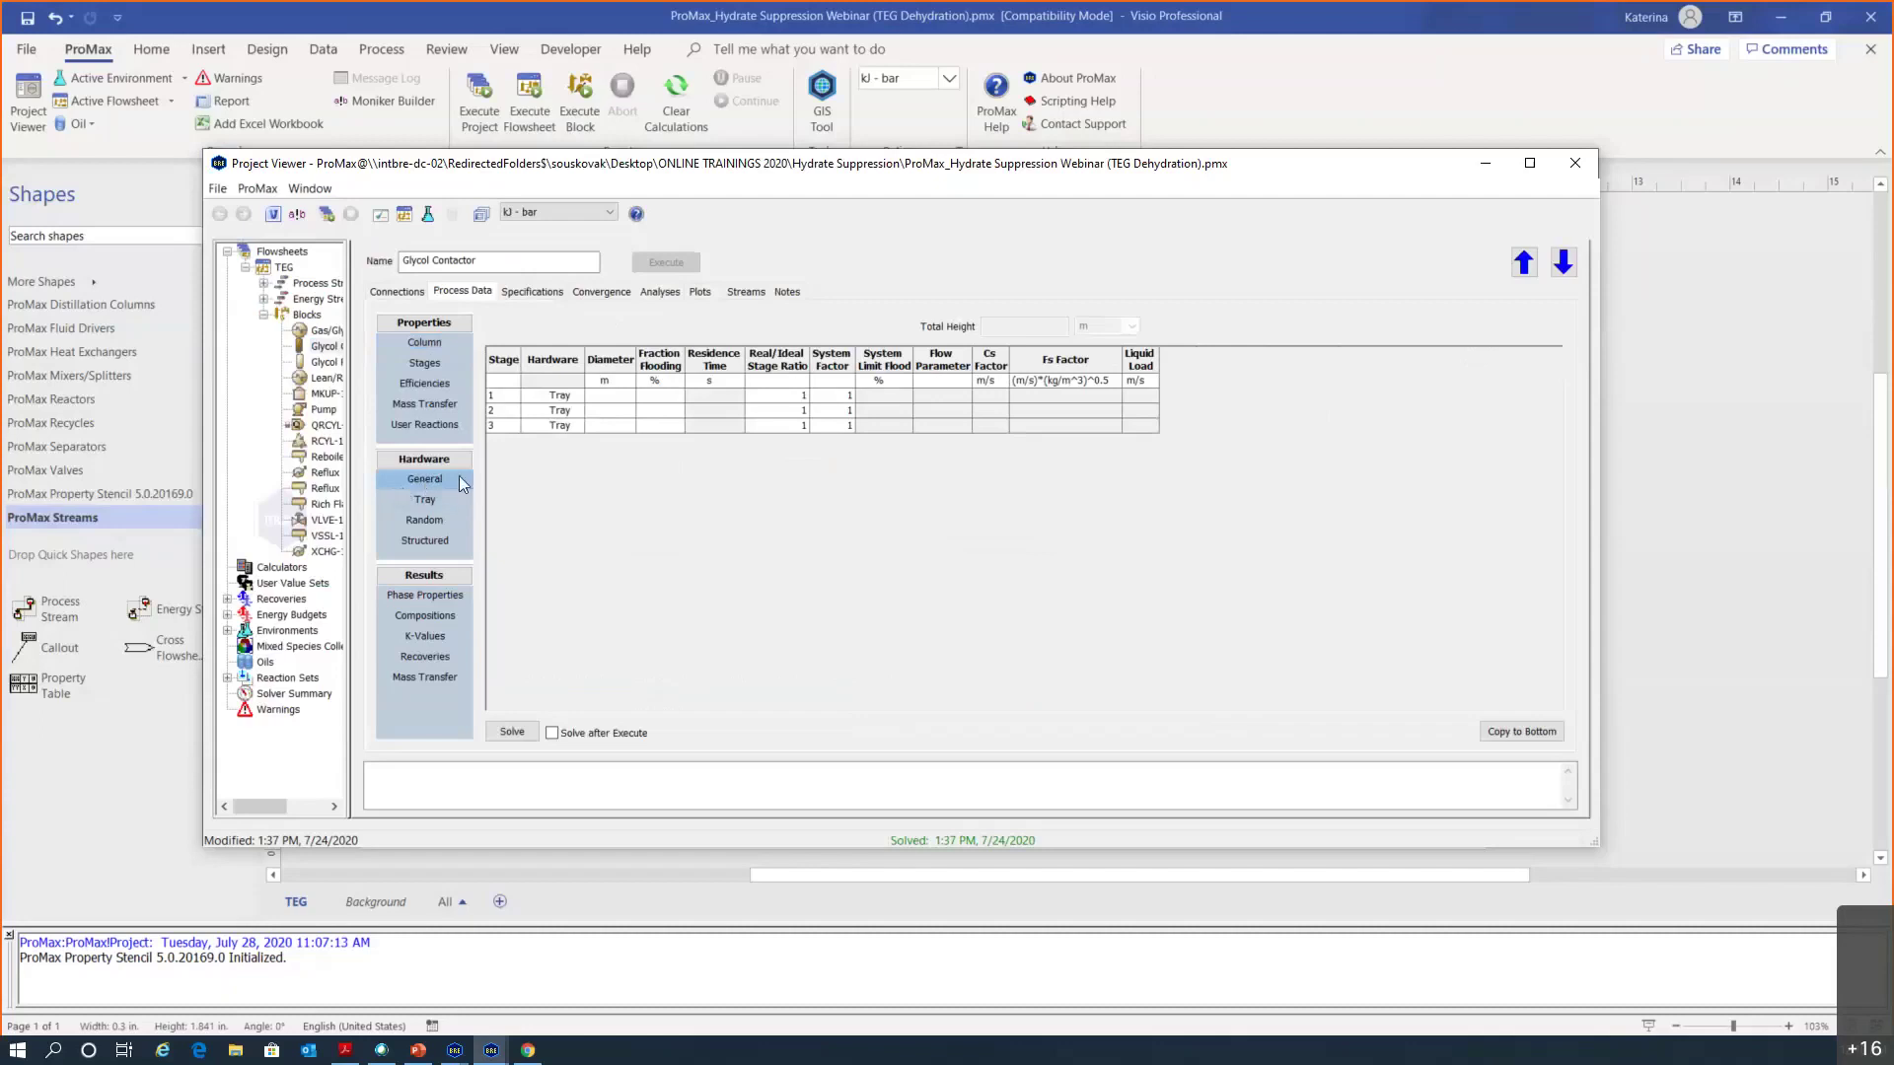
{"action": "left_click", "coordinate": [424, 364]}
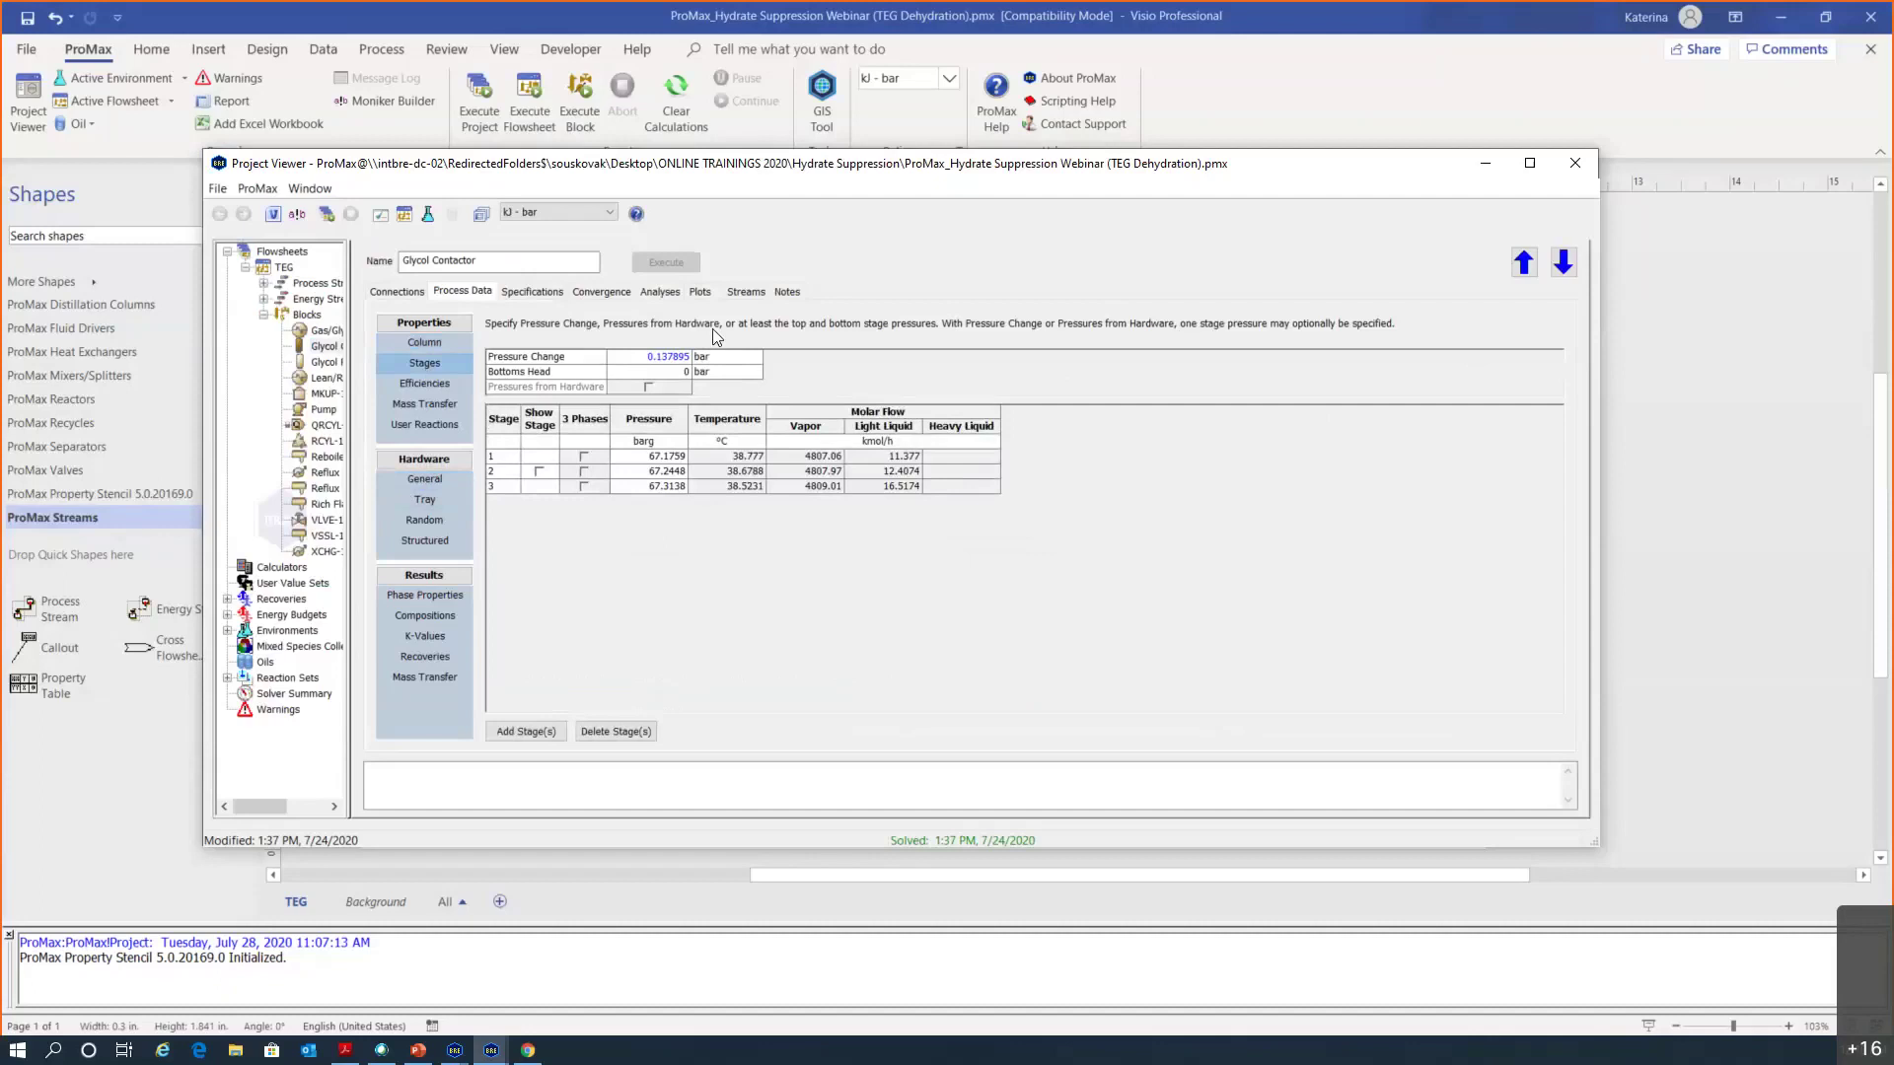
{"action": "left_click", "coordinate": [1575, 164]}
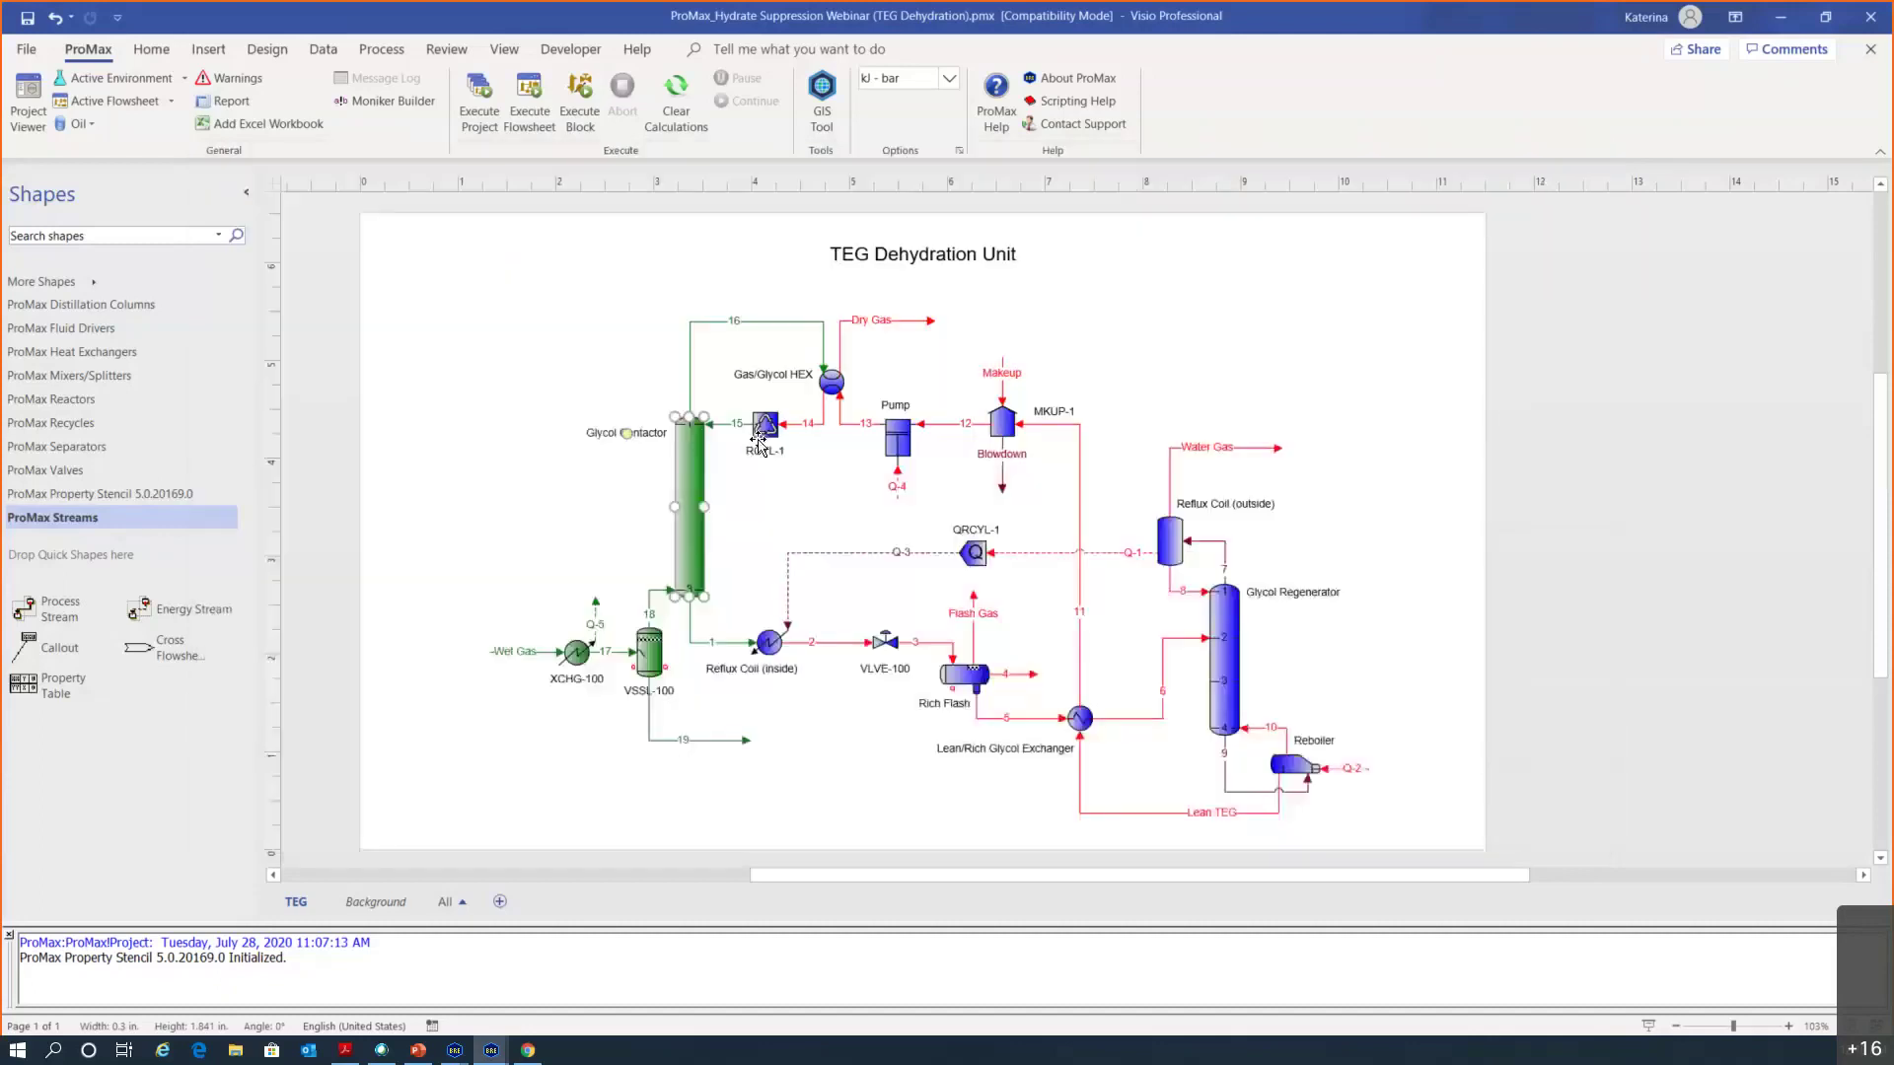
Set the calculated value of the QRCYL-1 energy recycle block to 5 kW as its starting guess
{"action": "mouse_move", "coordinate": [799, 426]}
{"action": "mouse_move", "coordinate": [826, 646]}
{"action": "mouse_move", "coordinate": [973, 558]}
{"action": "double_click", "coordinate": [976, 556]}
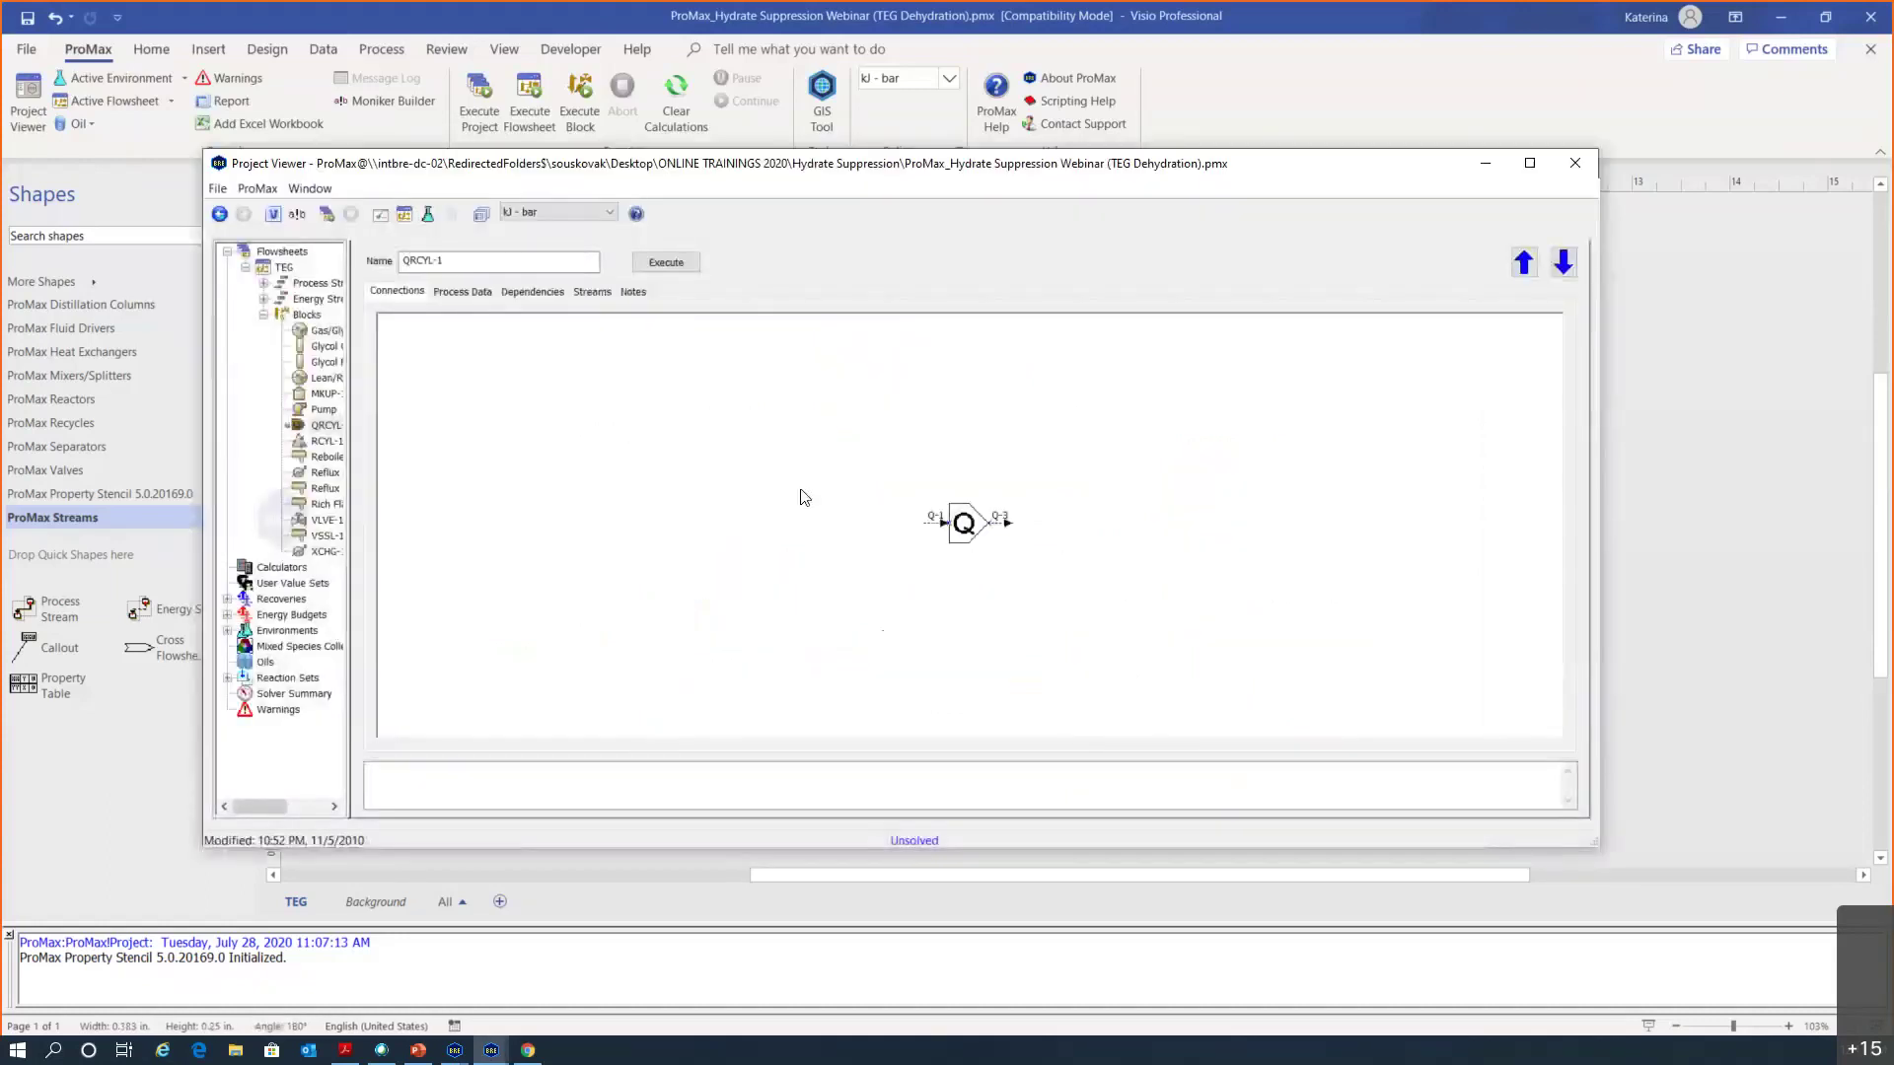
{"action": "left_click", "coordinate": [476, 294]}
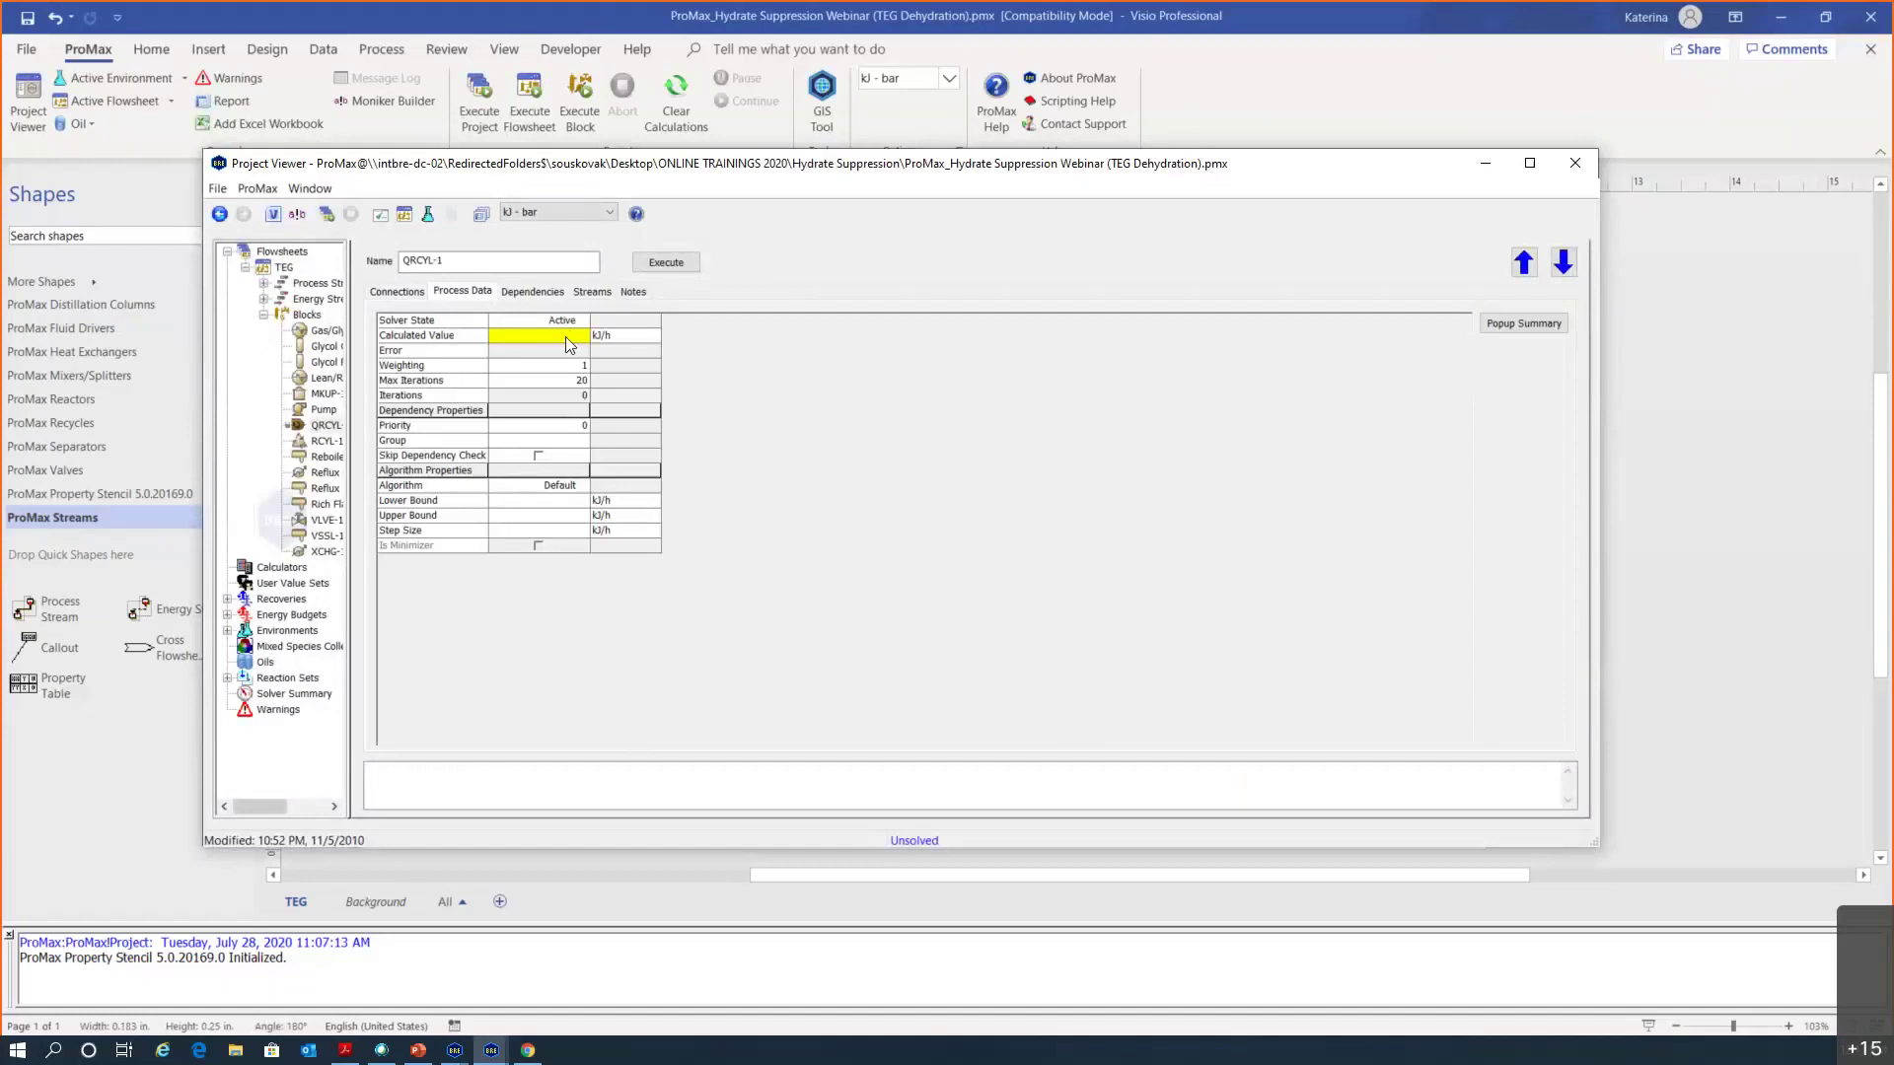
{"action": "scroll", "coordinate": [574, 363], "scroll_direction": "up", "scroll_amount": 4}
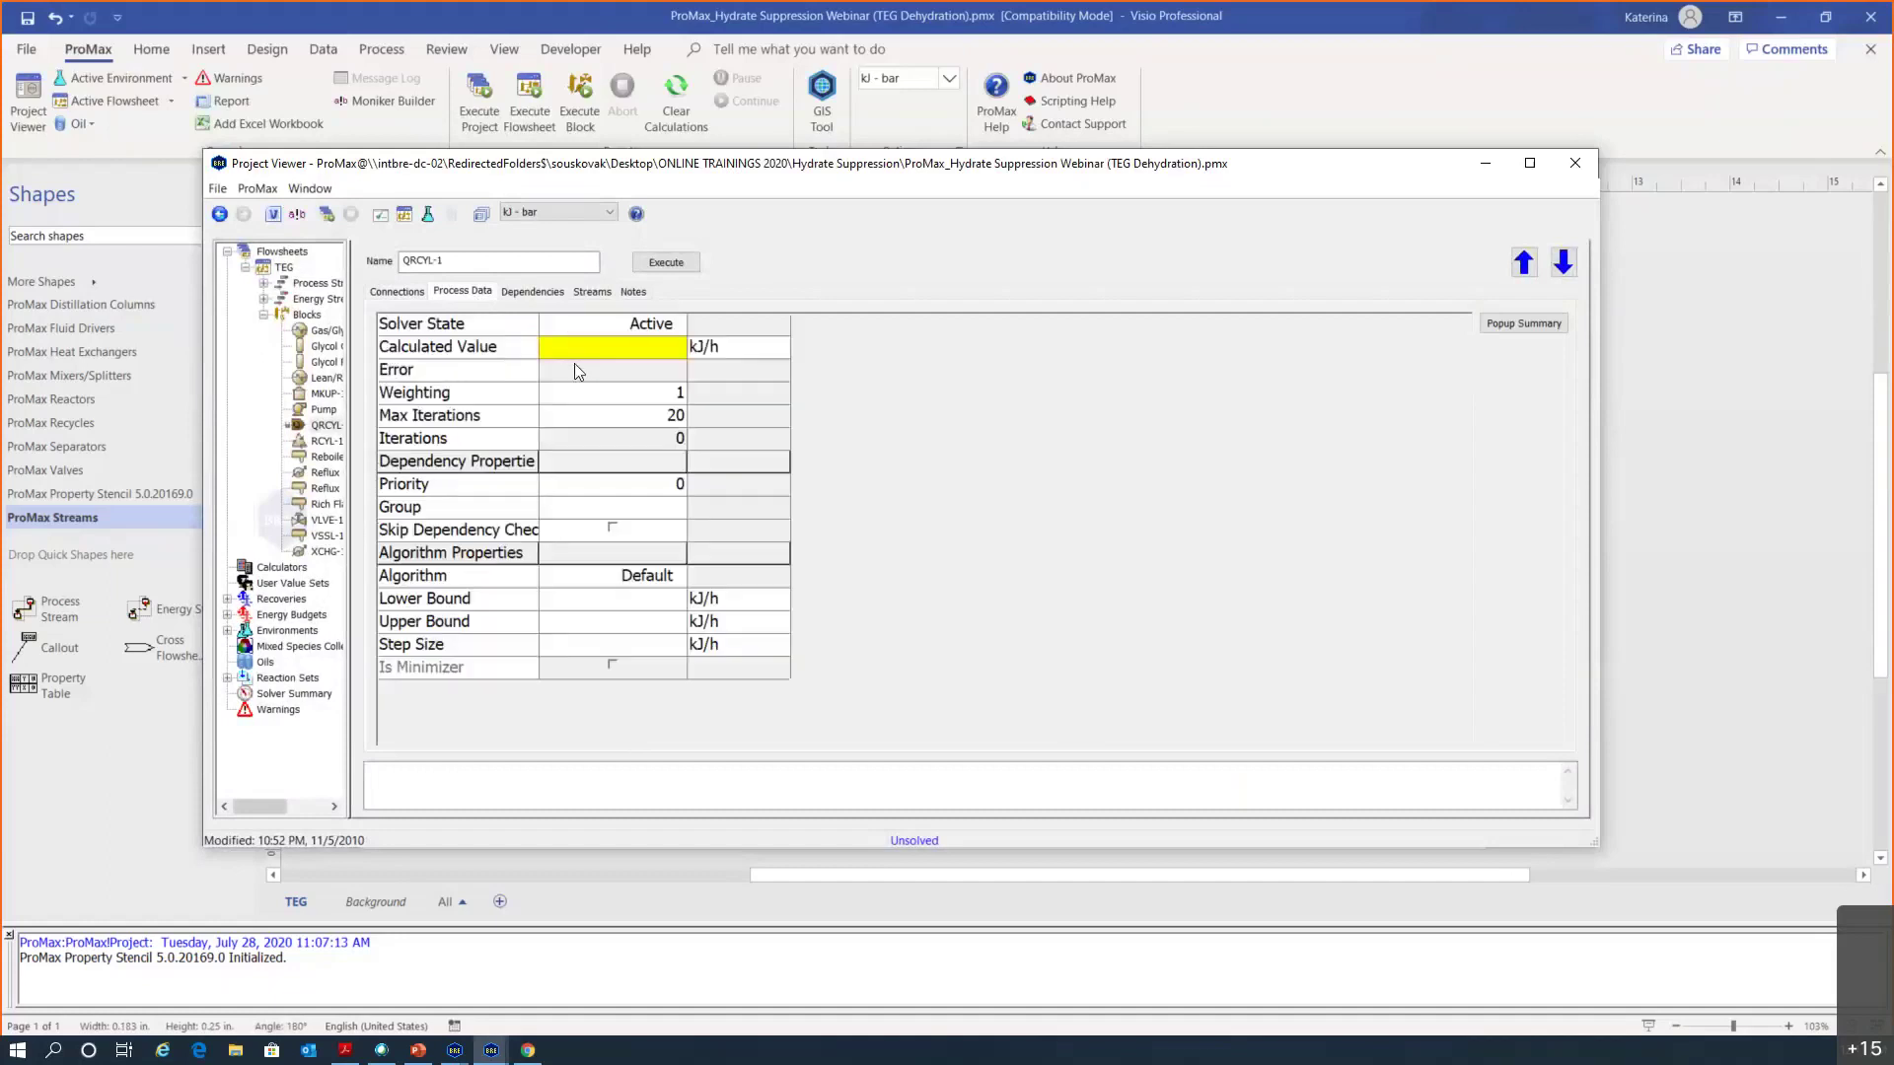
{"action": "left_click", "coordinate": [733, 360]}
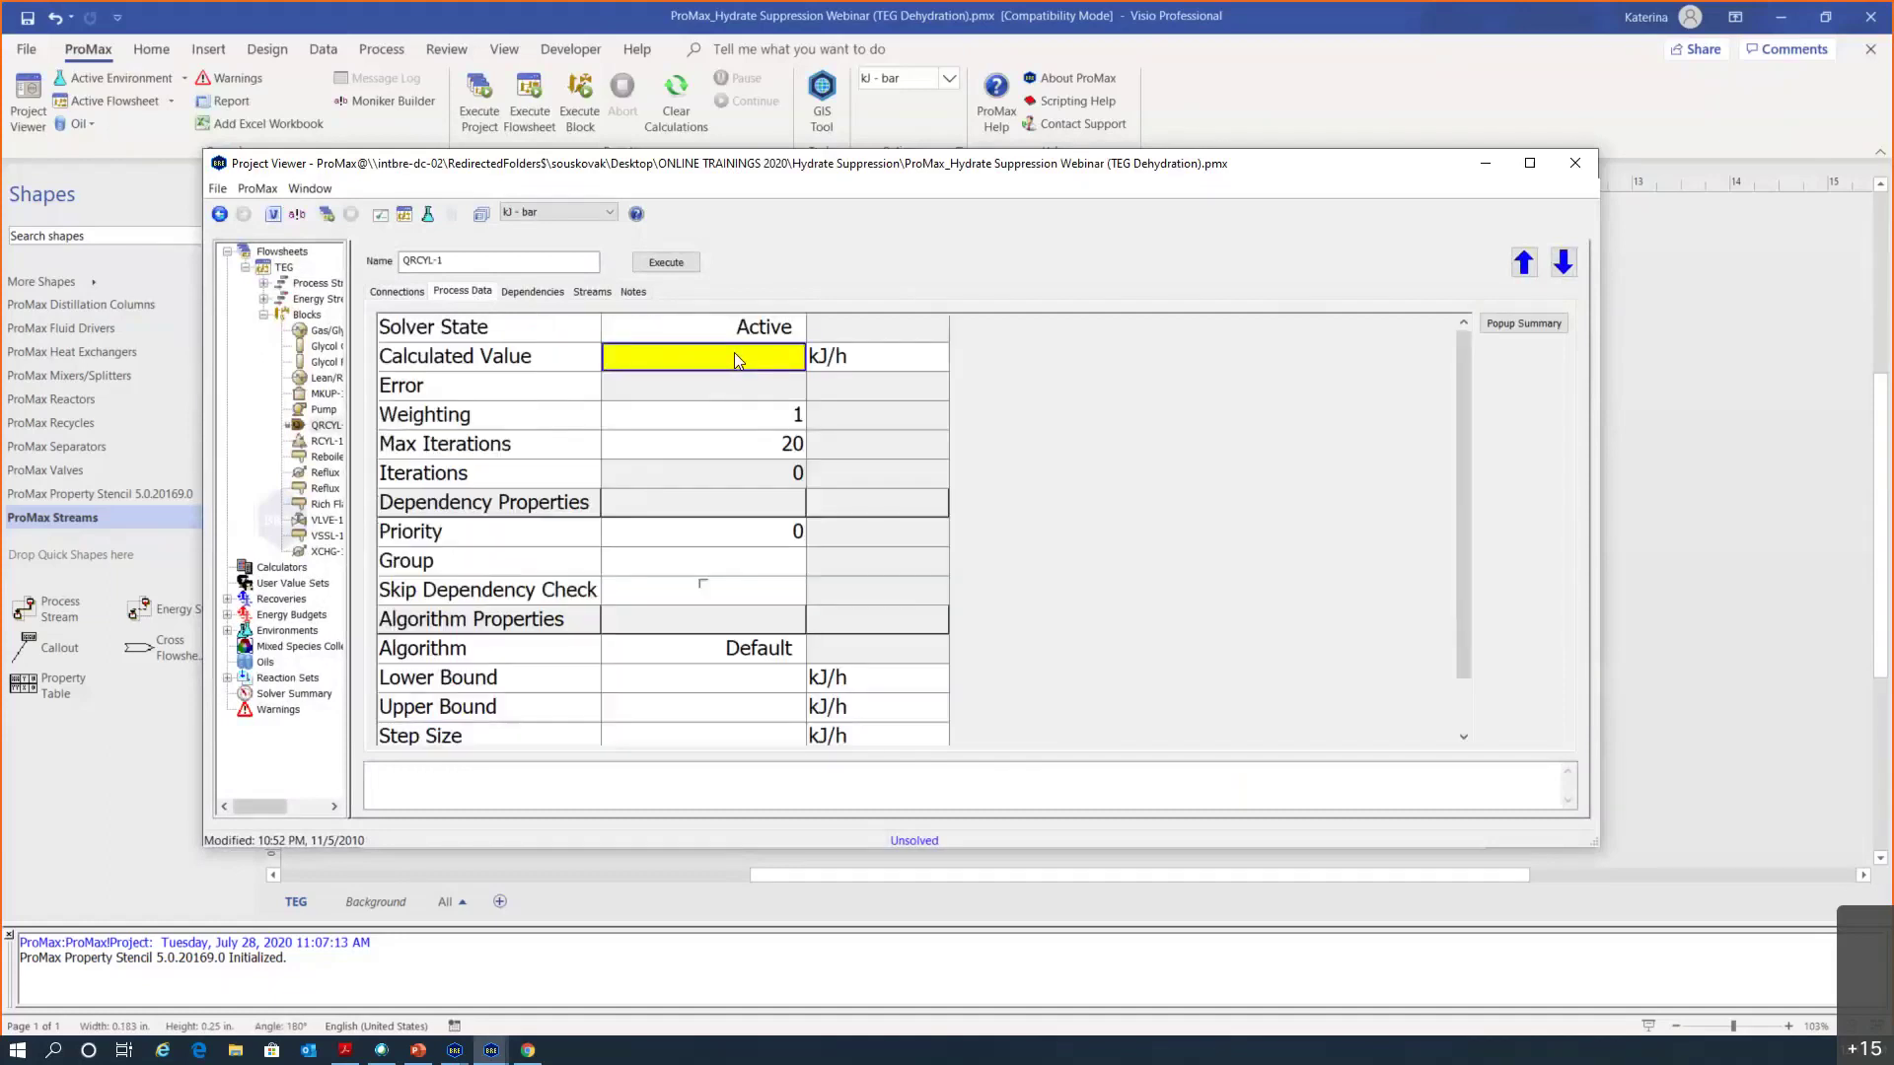
{"action": "type", "text": "5kW"}
{"action": "key", "text": "Return"}
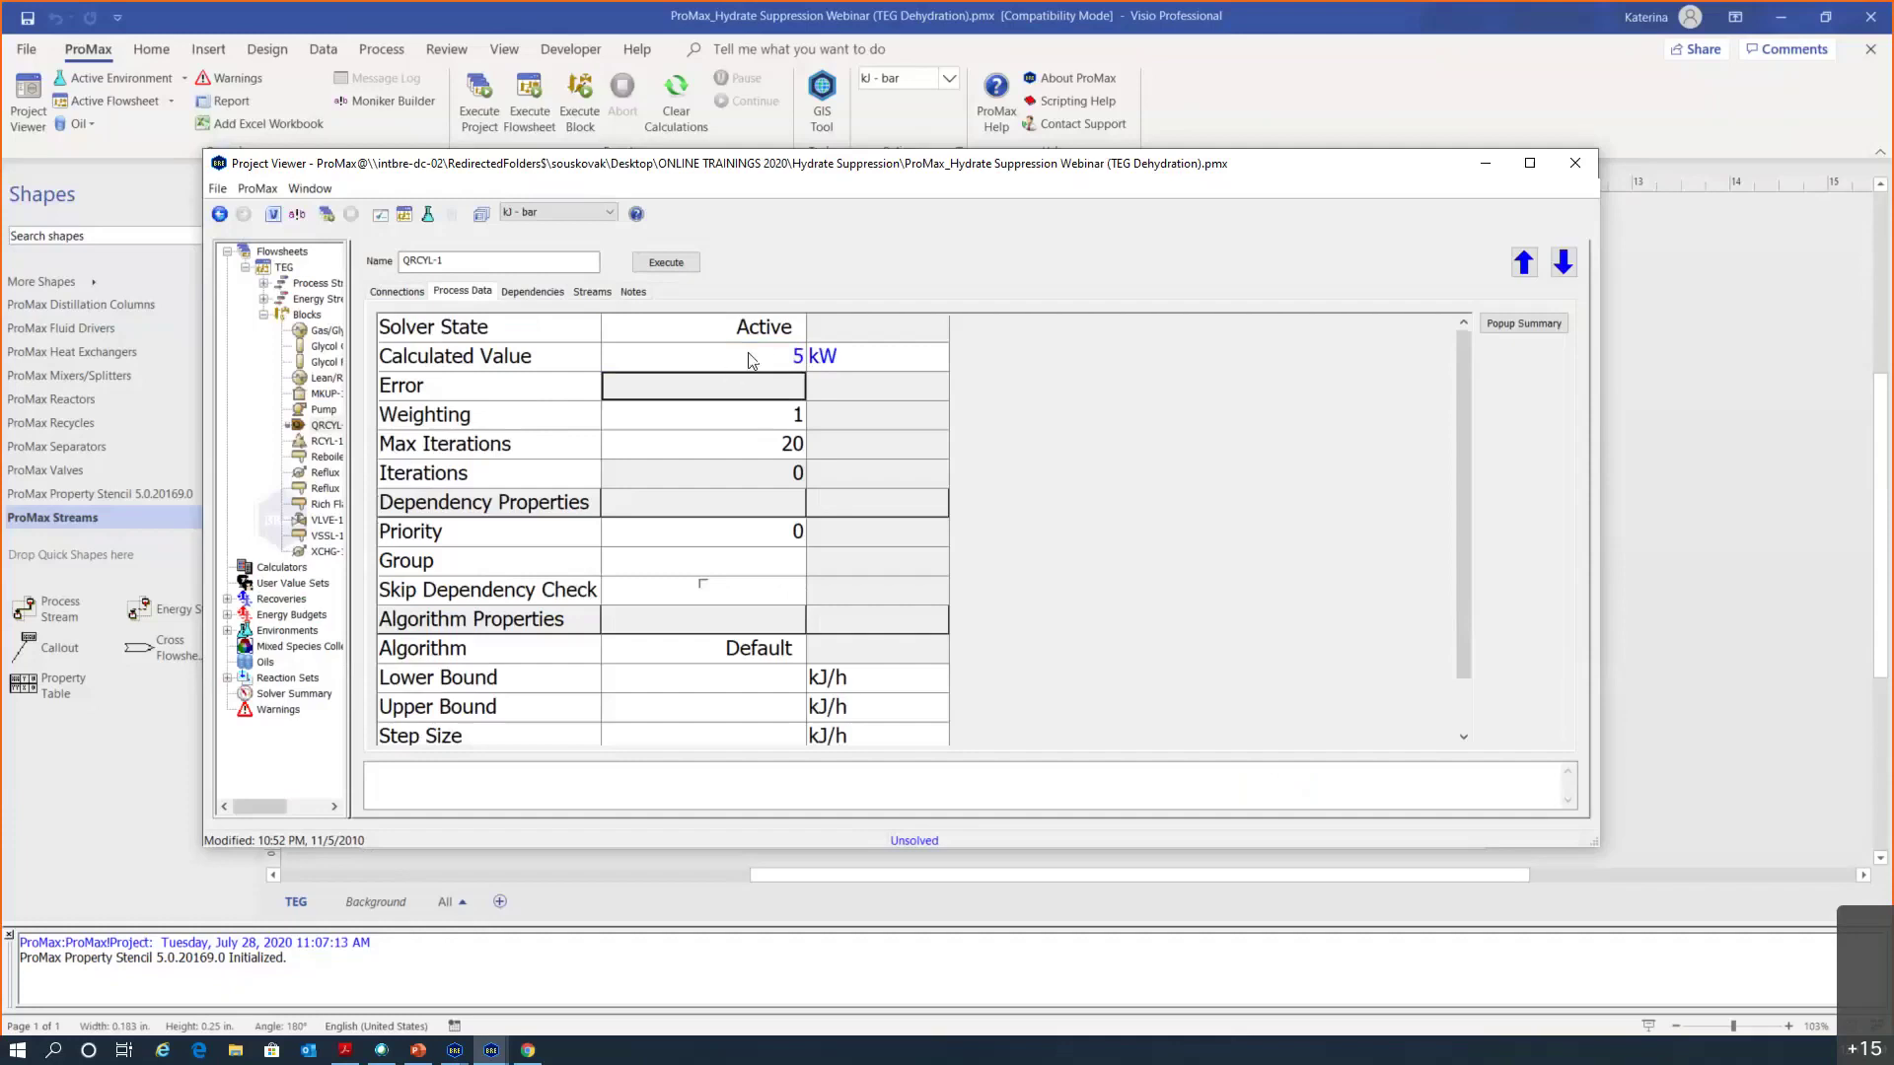
{"action": "left_click", "coordinate": [1583, 167]}
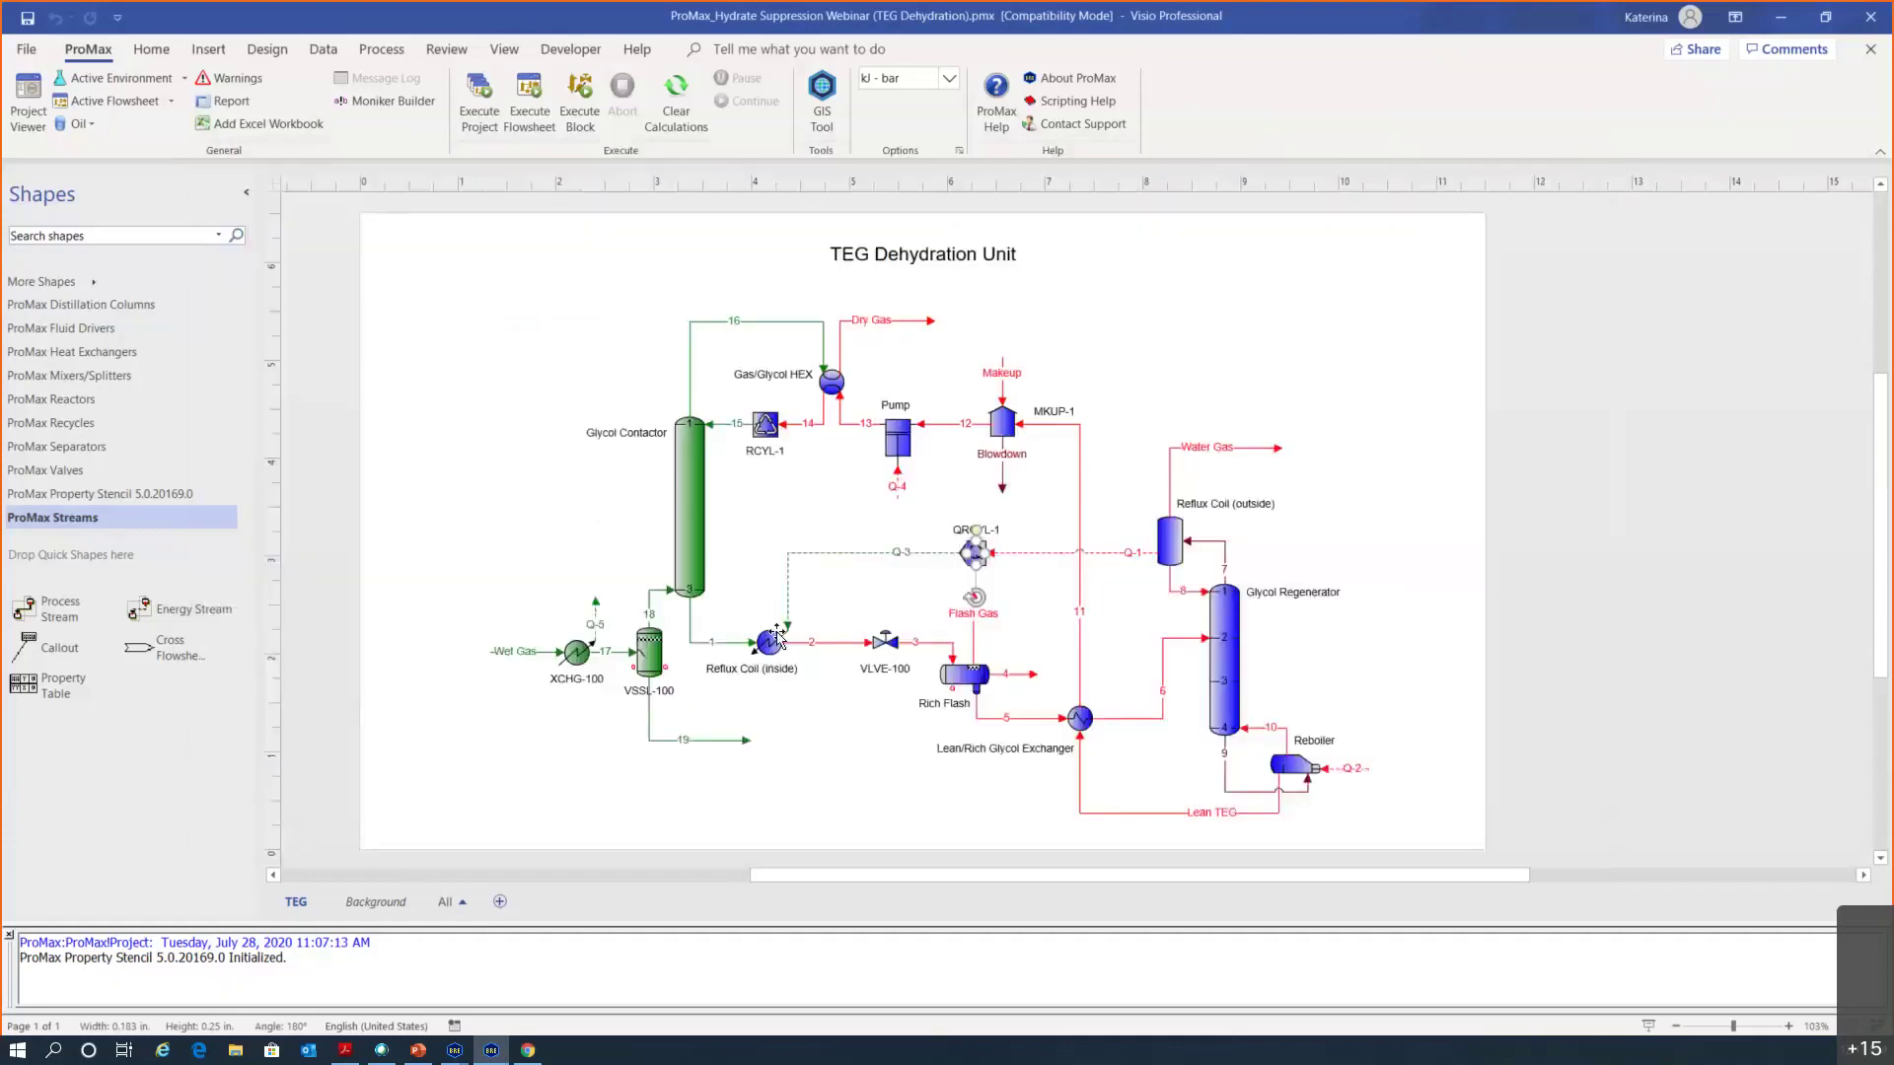
Set the Reflux Coil (inside) pressure drop to 0.1 bar and execute that block
{"action": "mouse_move", "coordinate": [772, 648]}
{"action": "double_click", "coordinate": [770, 646]}
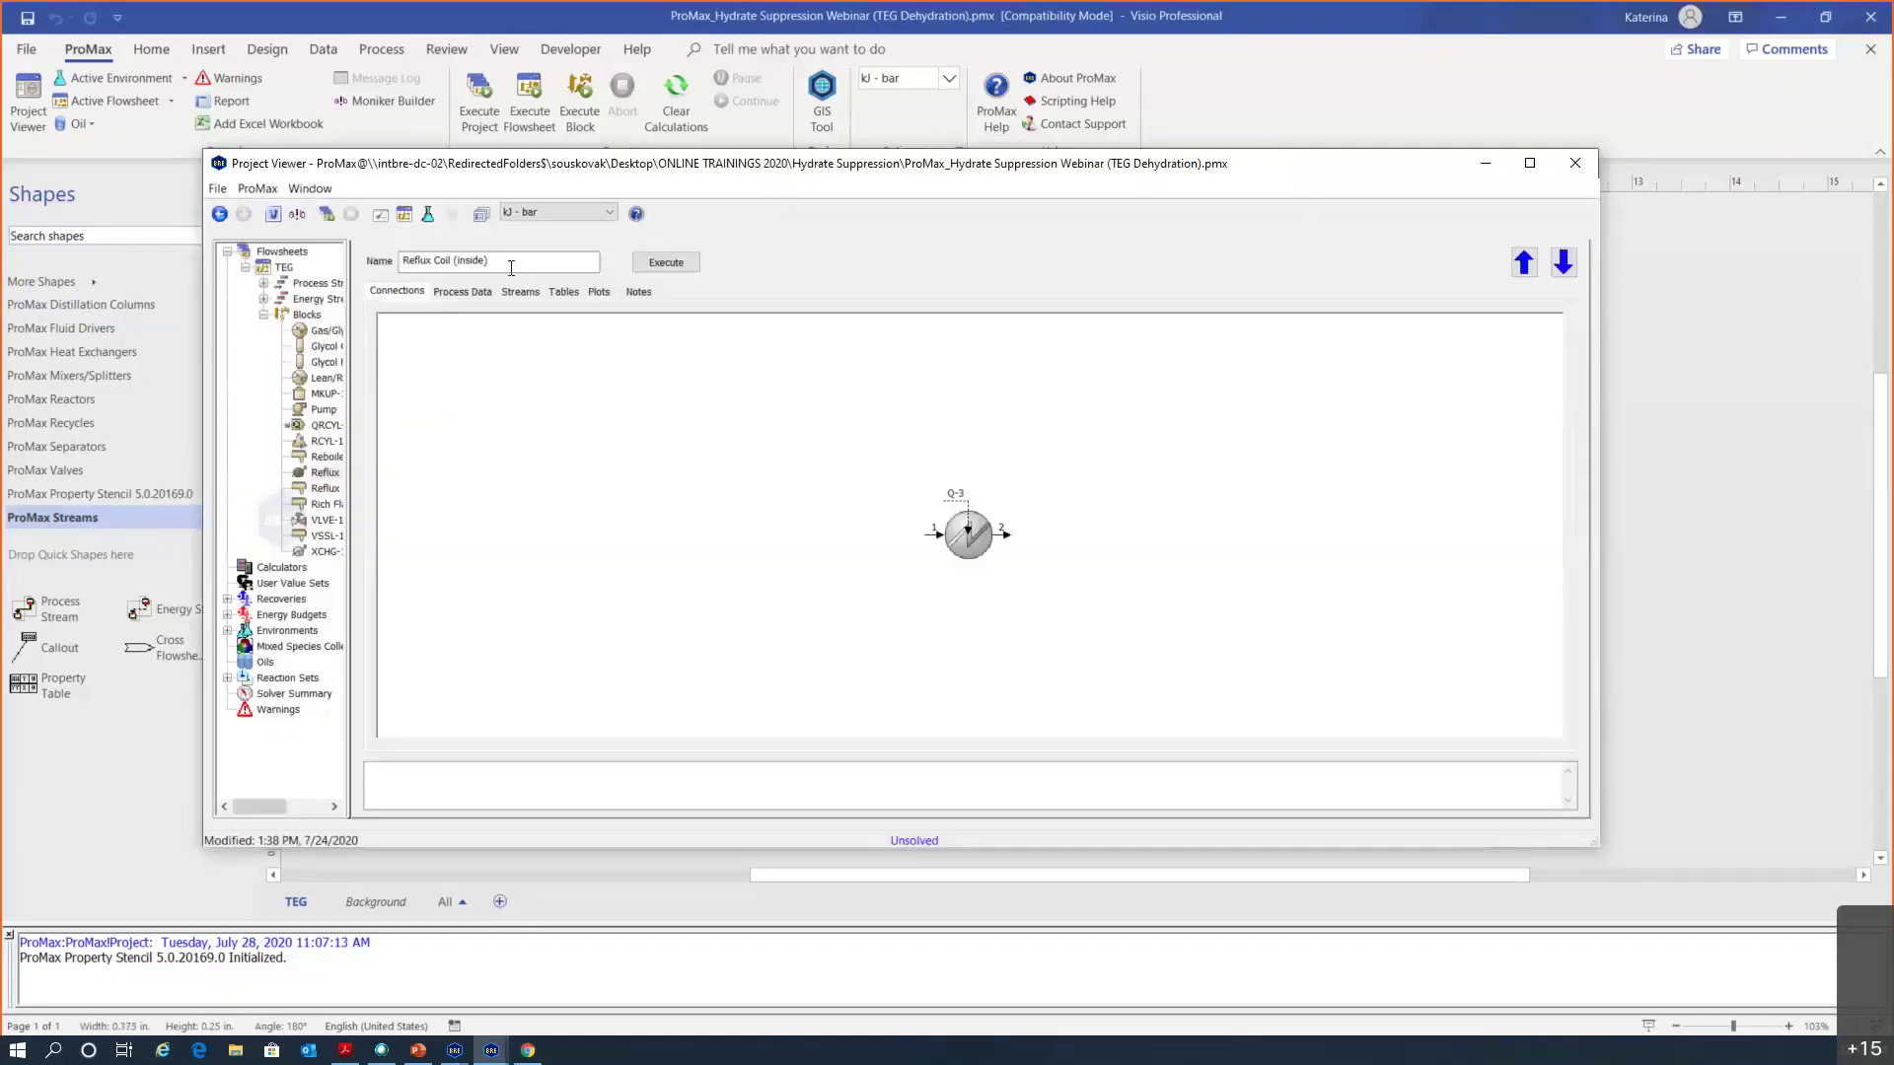
{"action": "left_click", "coordinate": [477, 290]}
{"action": "left_click", "coordinate": [659, 390]}
{"action": "left_click", "coordinate": [683, 392]}
{"action": "left_click", "coordinate": [687, 336]}
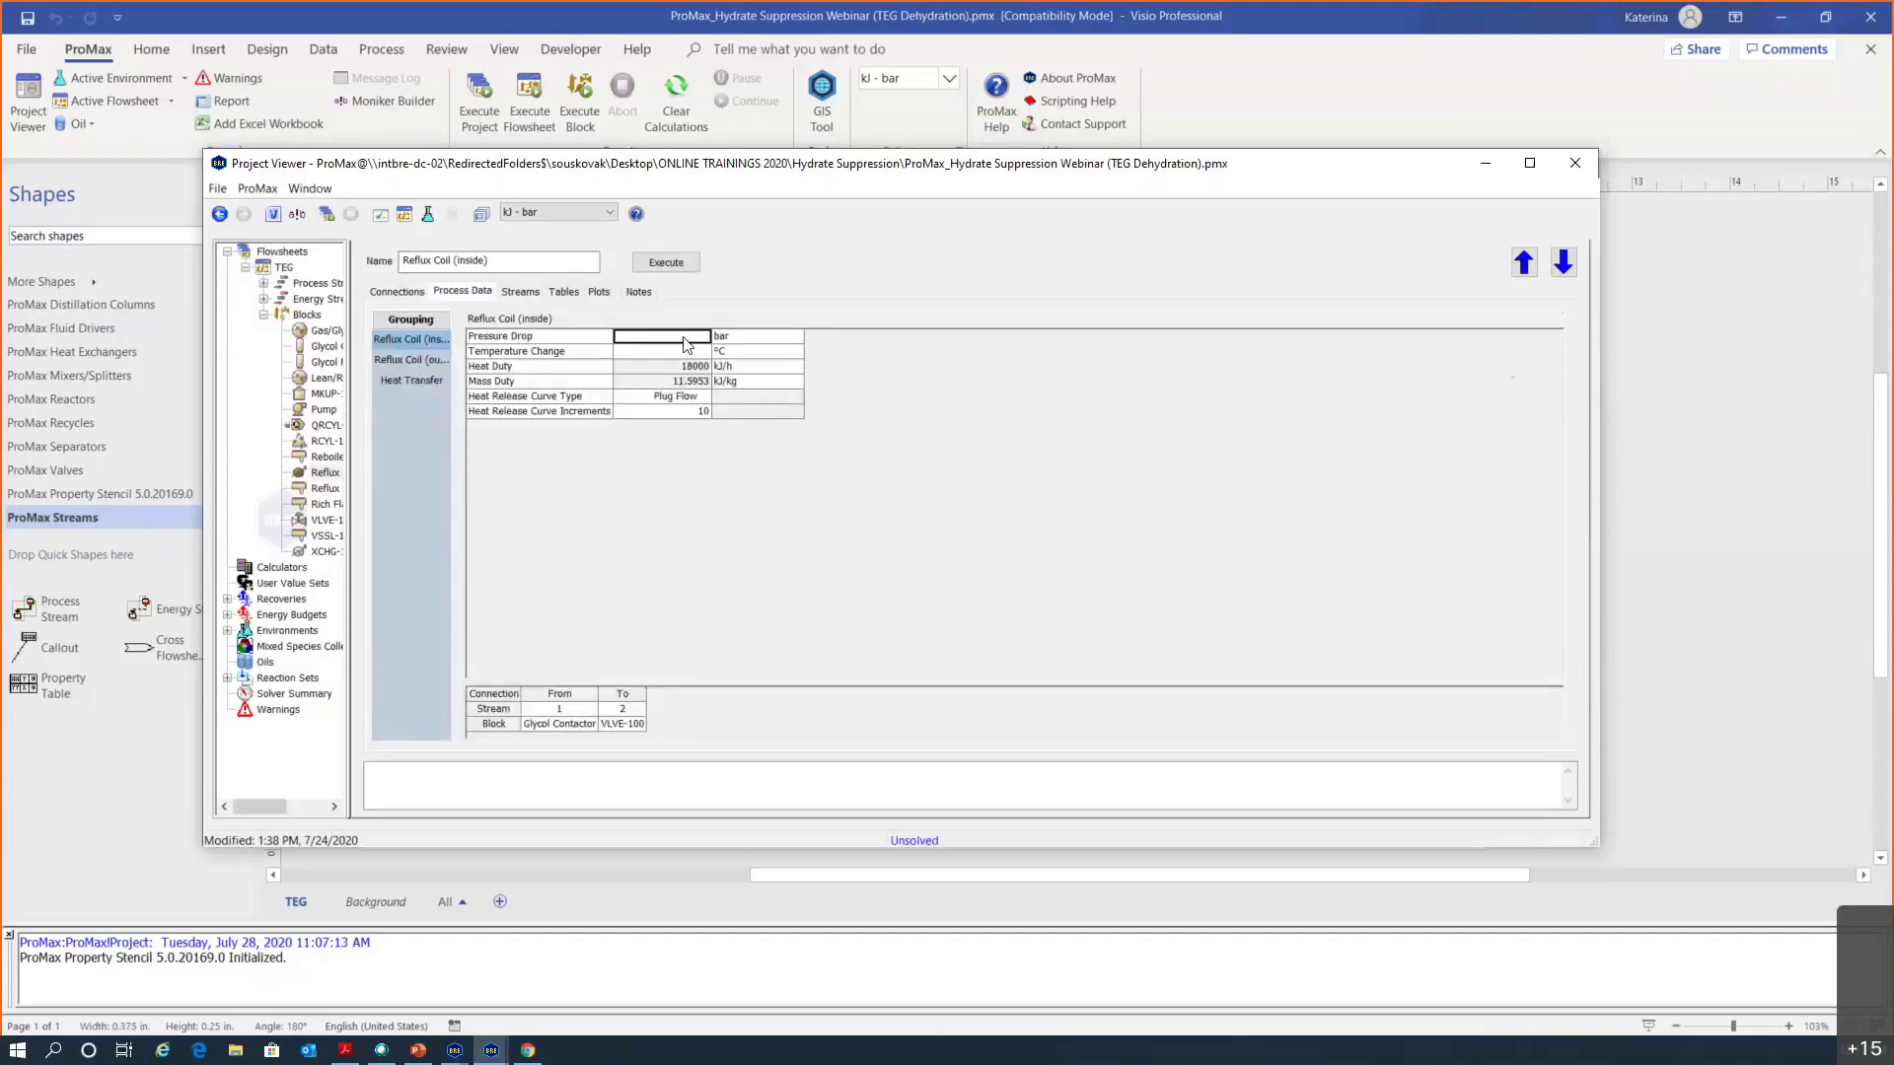
{"action": "type", "text": "0.1"}
{"action": "key", "text": "Return"}
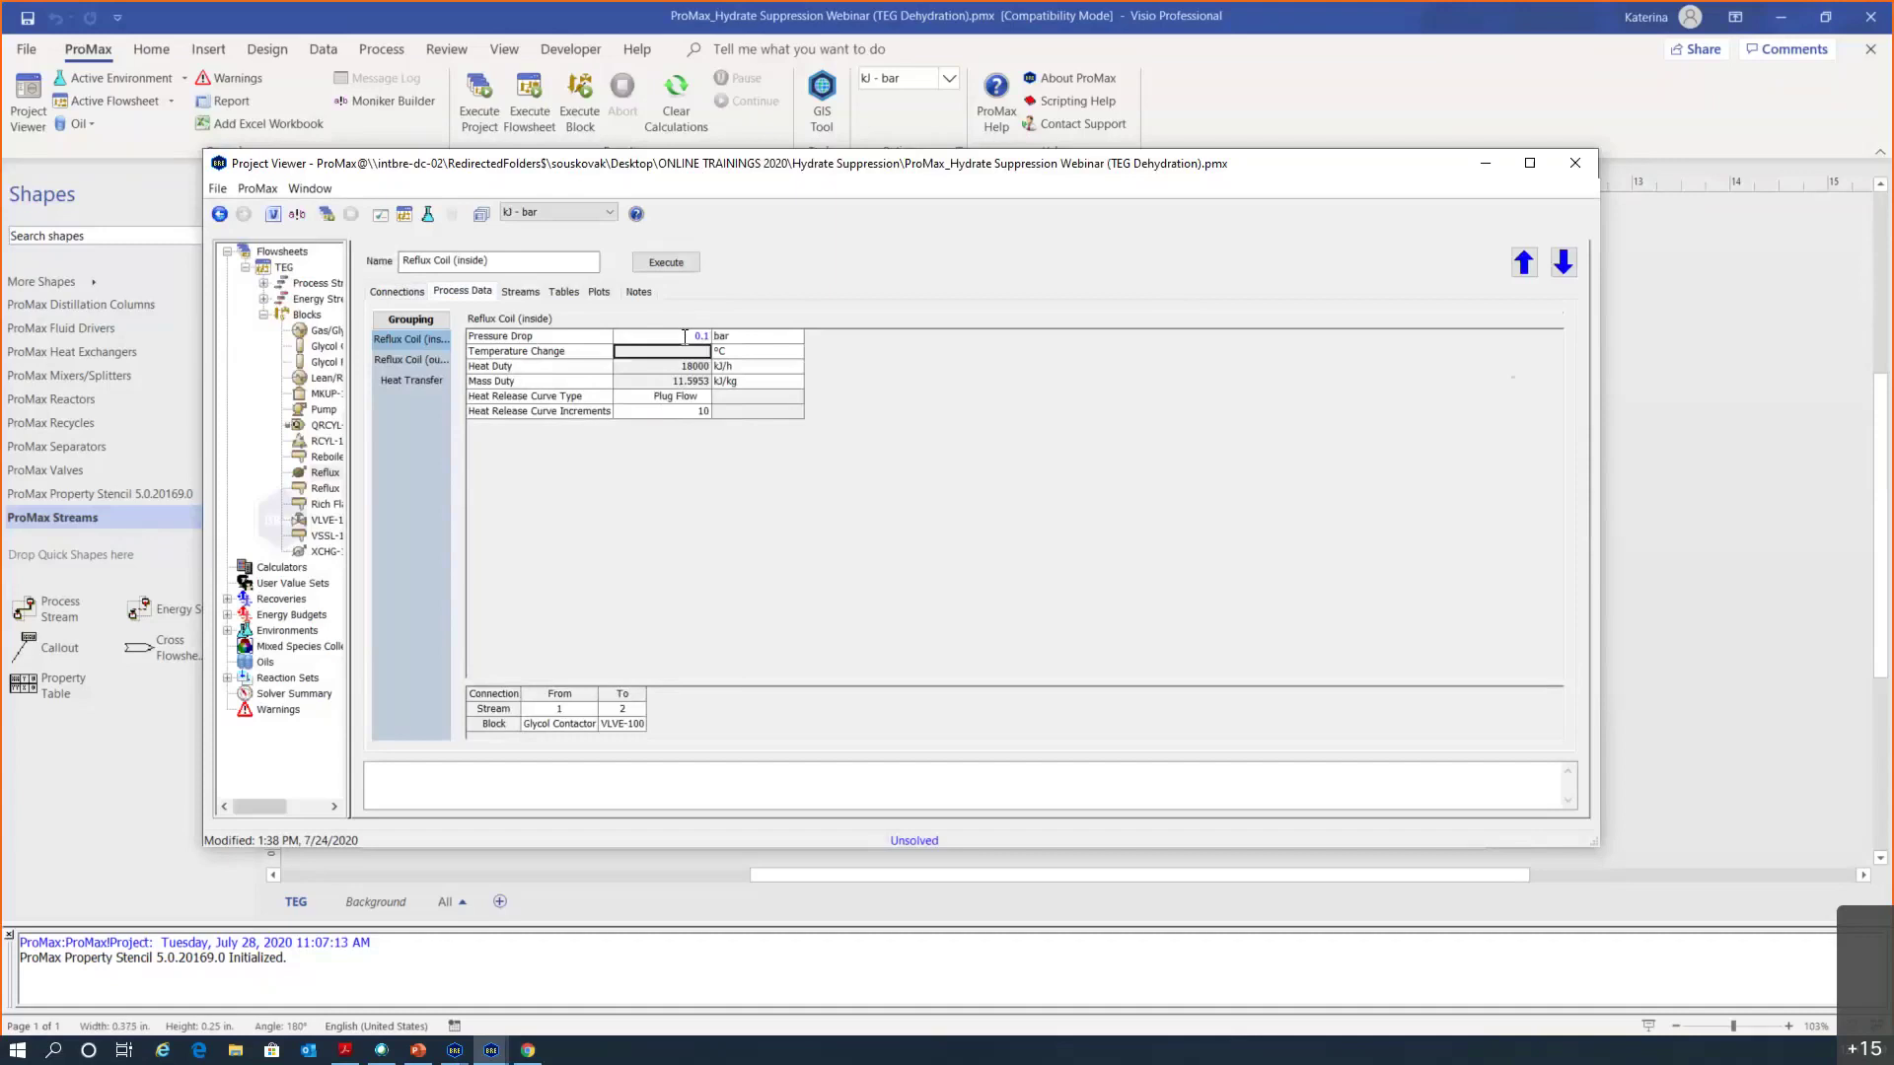
{"action": "left_click", "coordinate": [1576, 164]}
{"action": "left_click", "coordinate": [580, 109]}
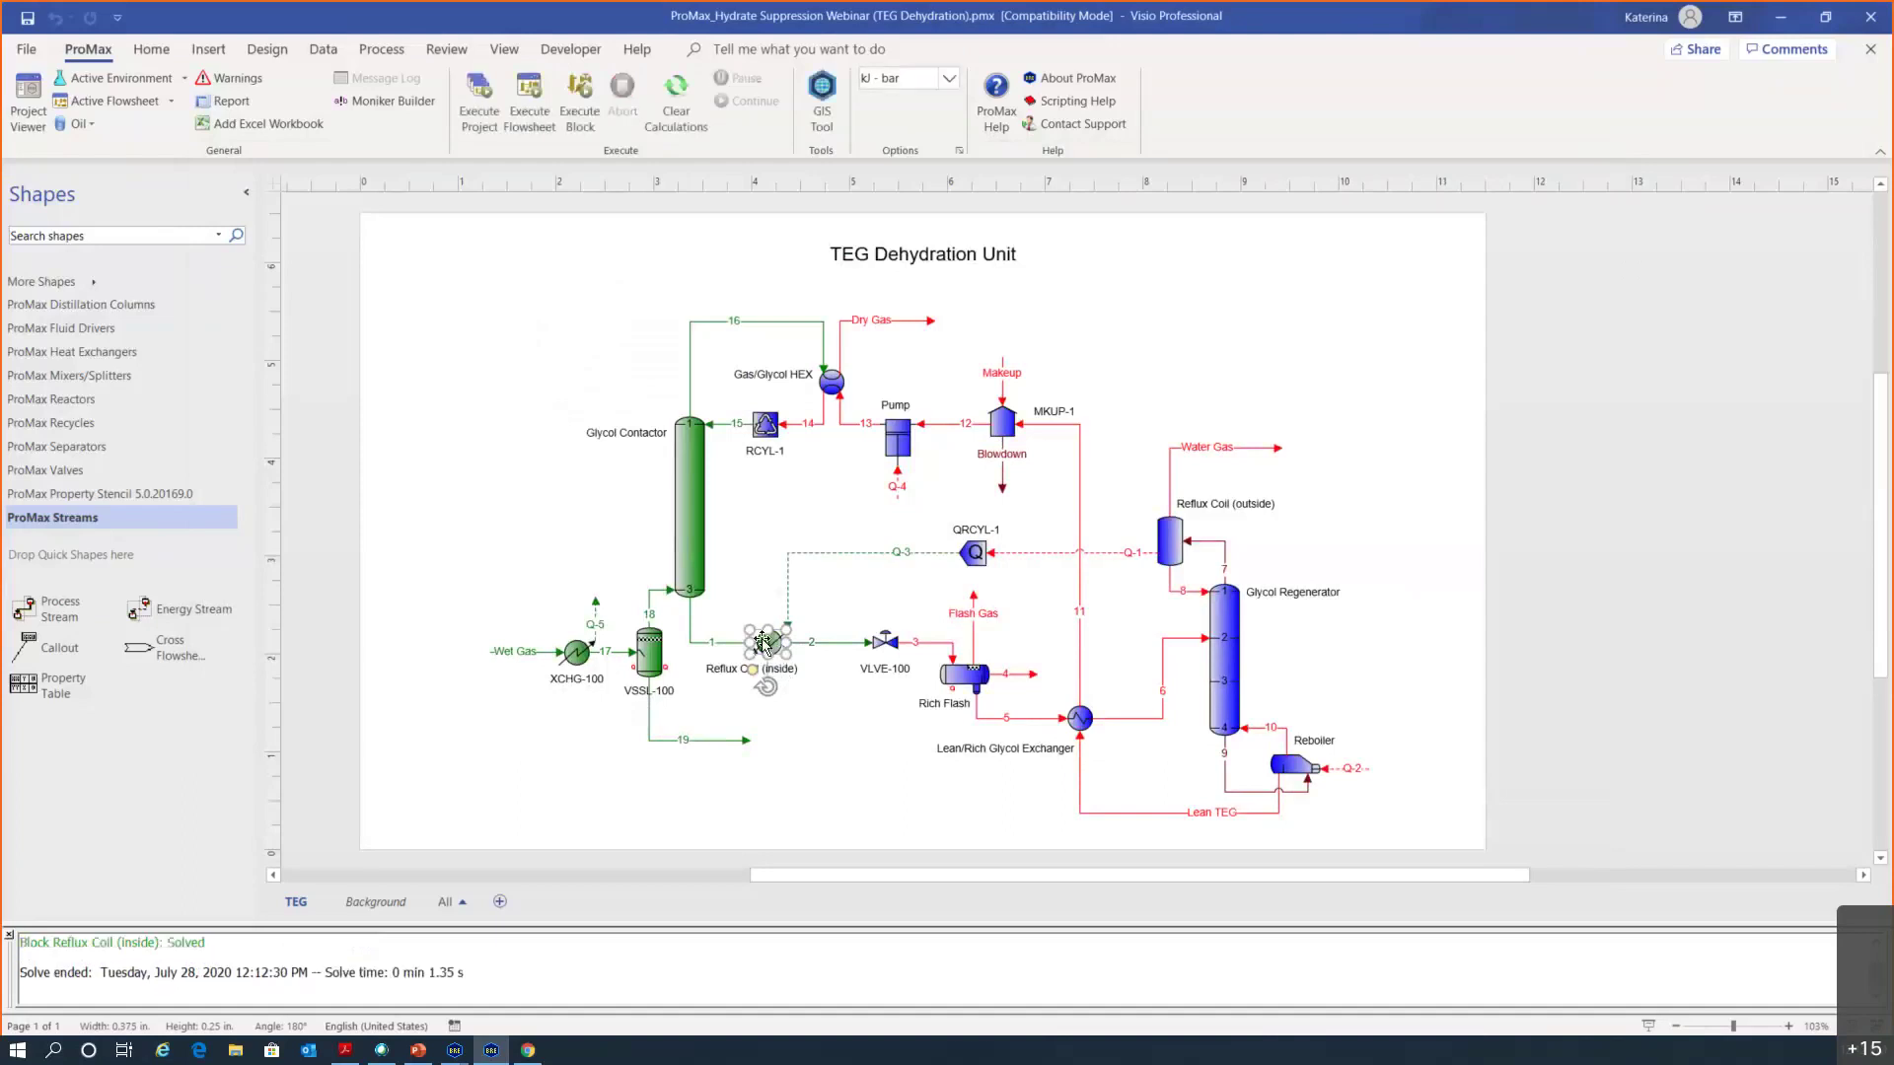
{"action": "left_click", "coordinate": [831, 709]}
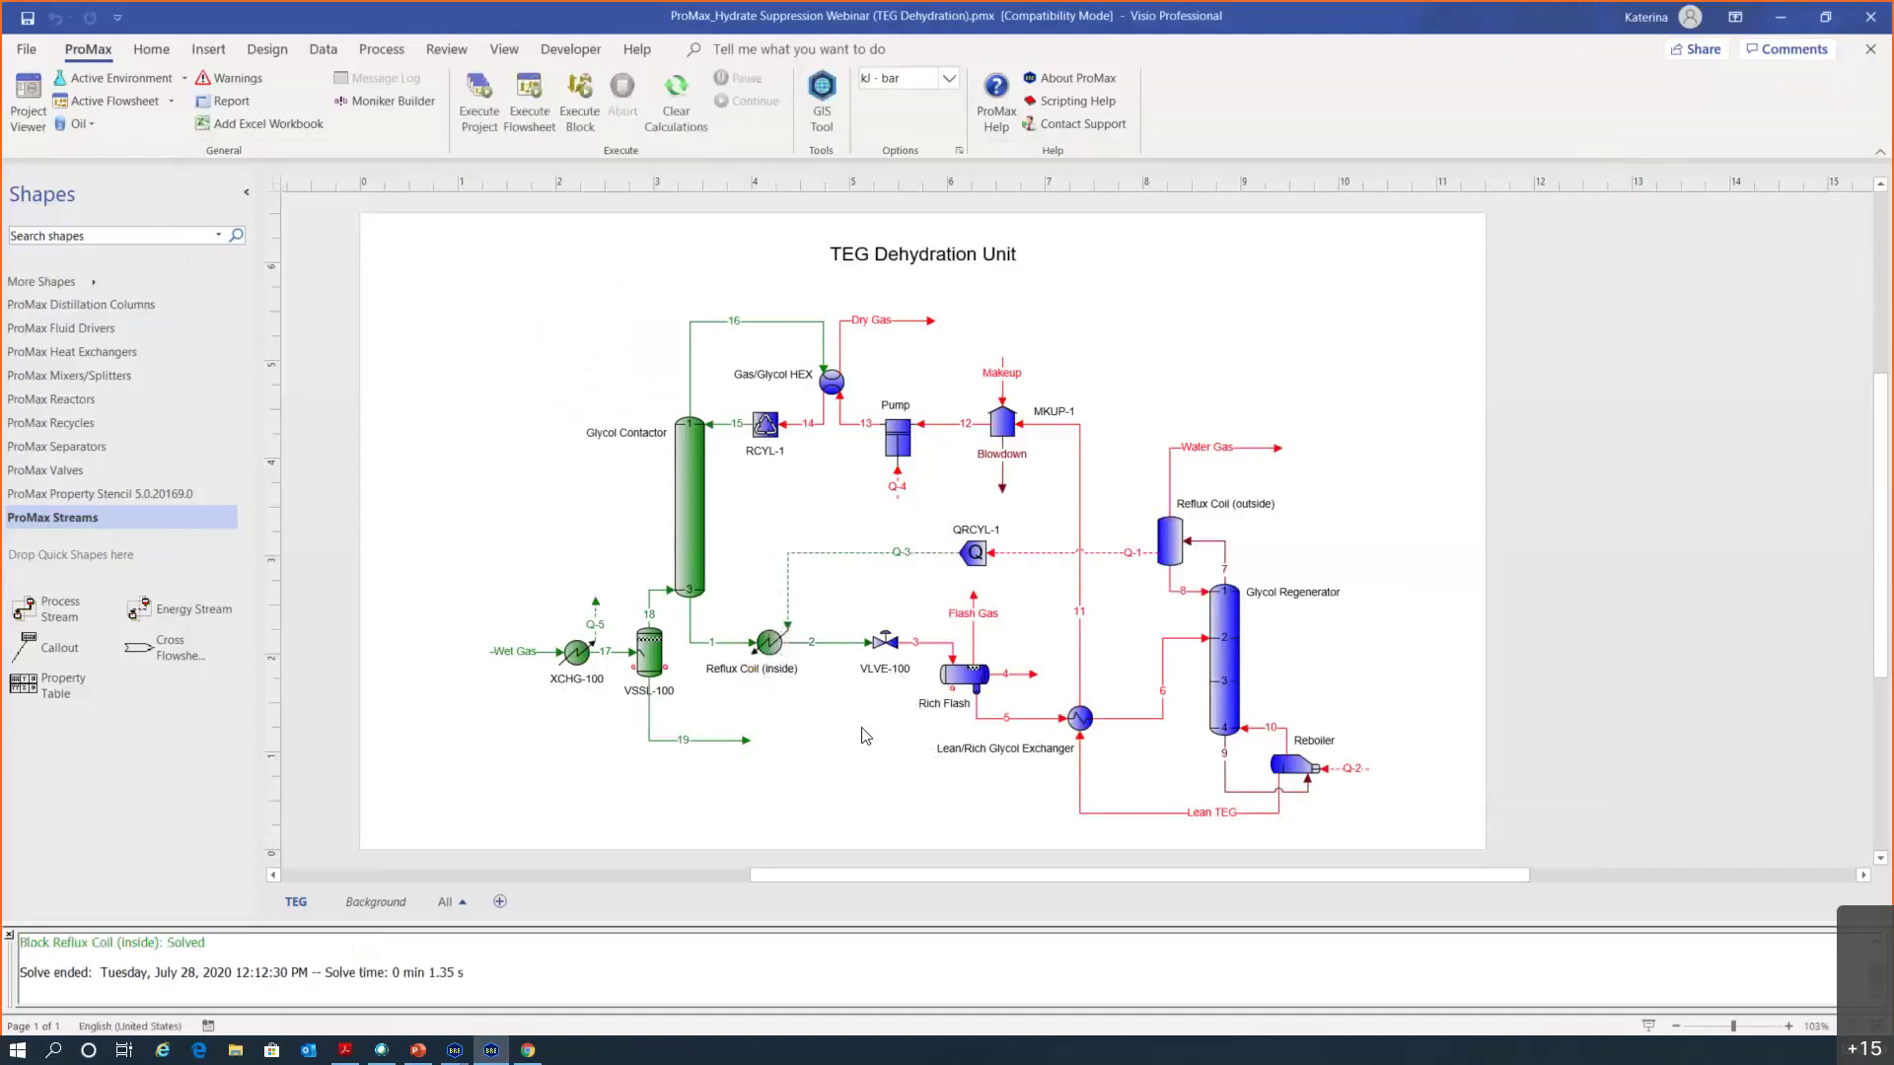
Set the pressure of stream 3, downstream of valve VLVE-100, to 5.2 bara
{"action": "left_click", "coordinate": [928, 642]}
{"action": "double_click", "coordinate": [928, 642]}
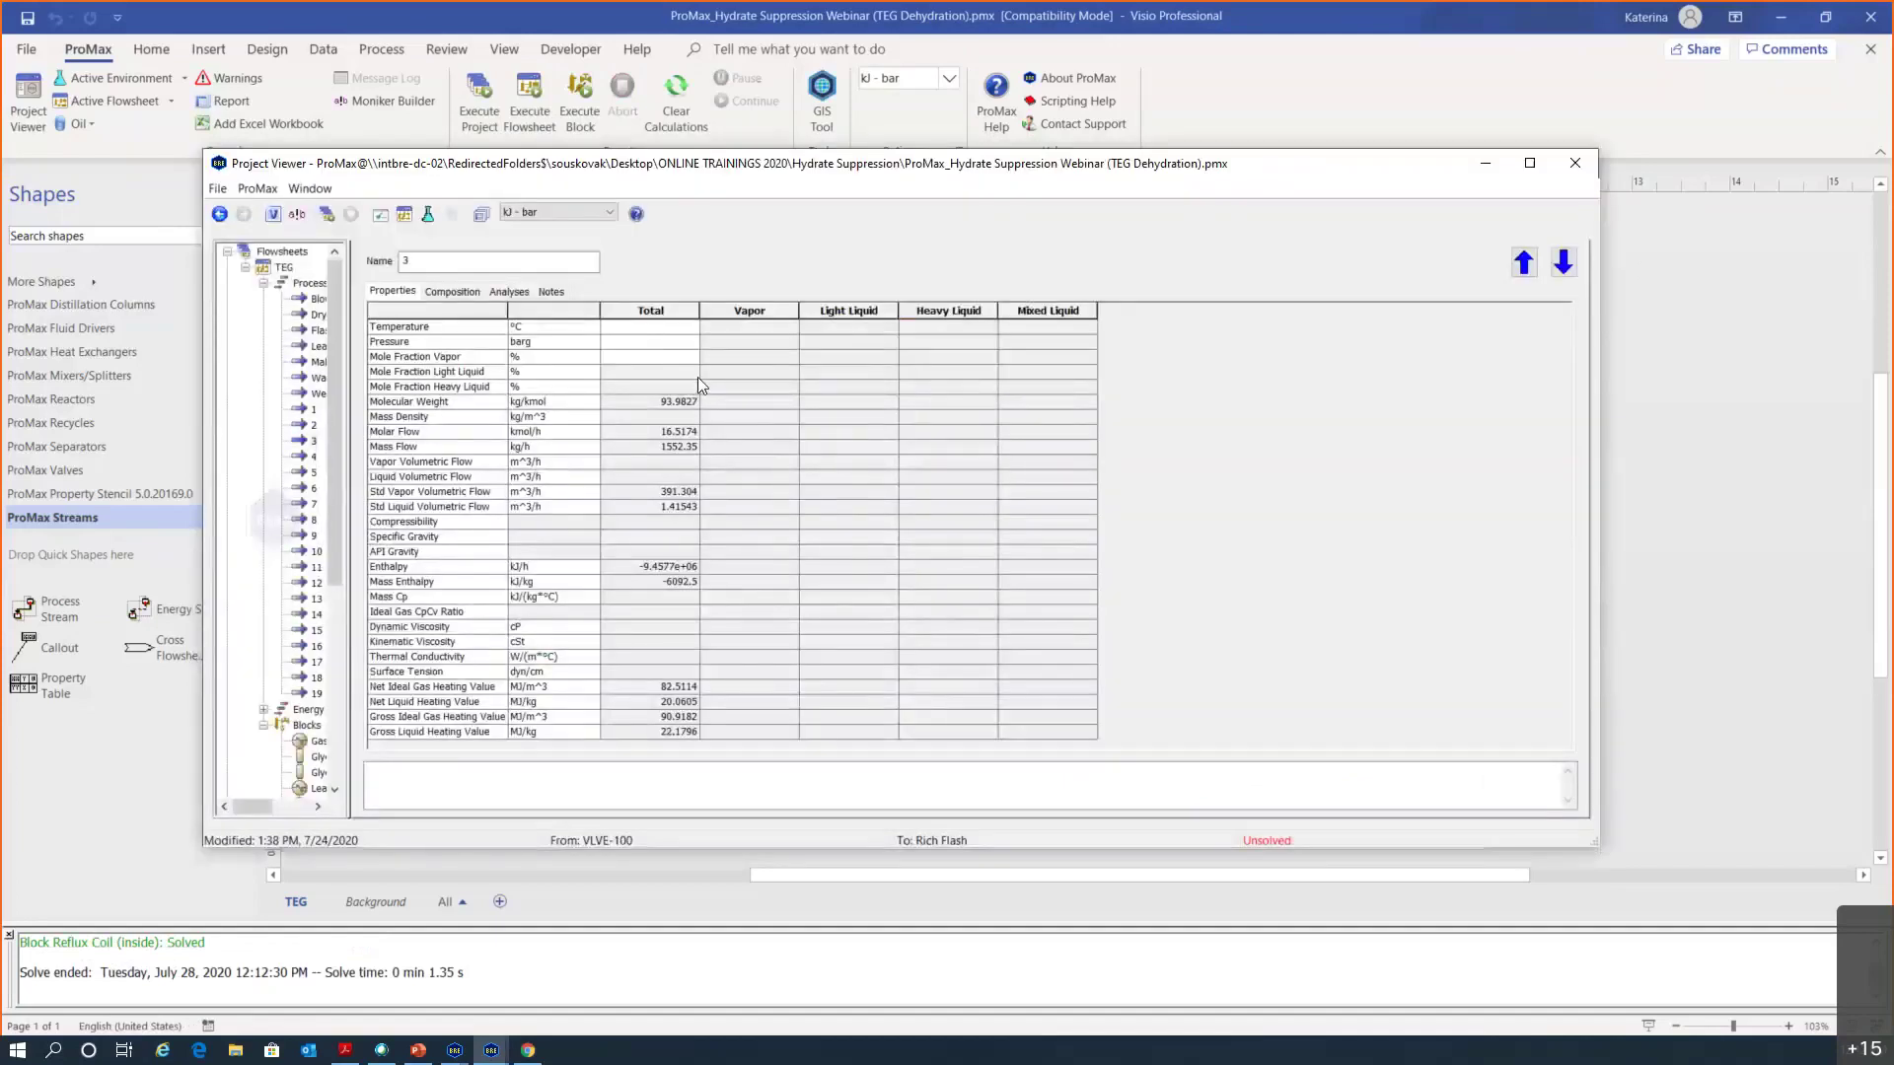
{"action": "left_click", "coordinate": [797, 371]}
{"action": "type", "text": "5.2bara"}
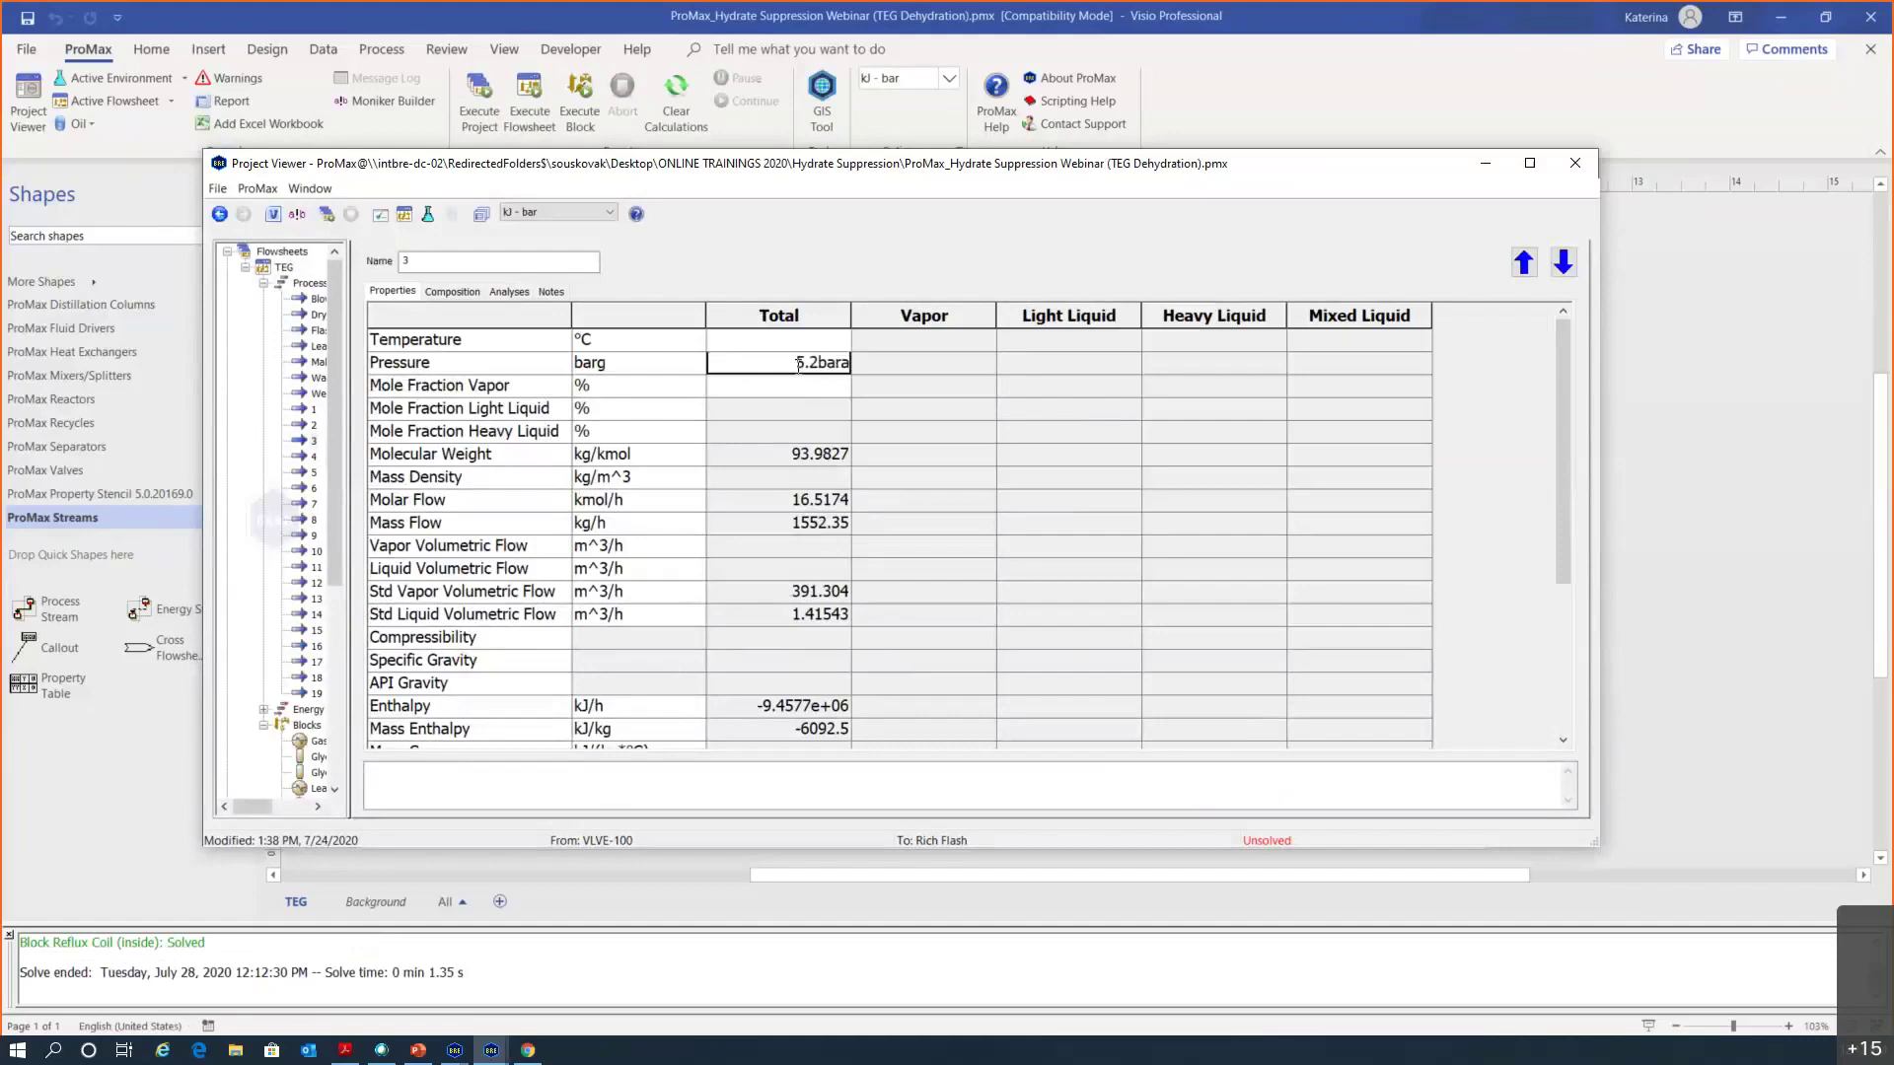
{"action": "key", "text": "Return"}
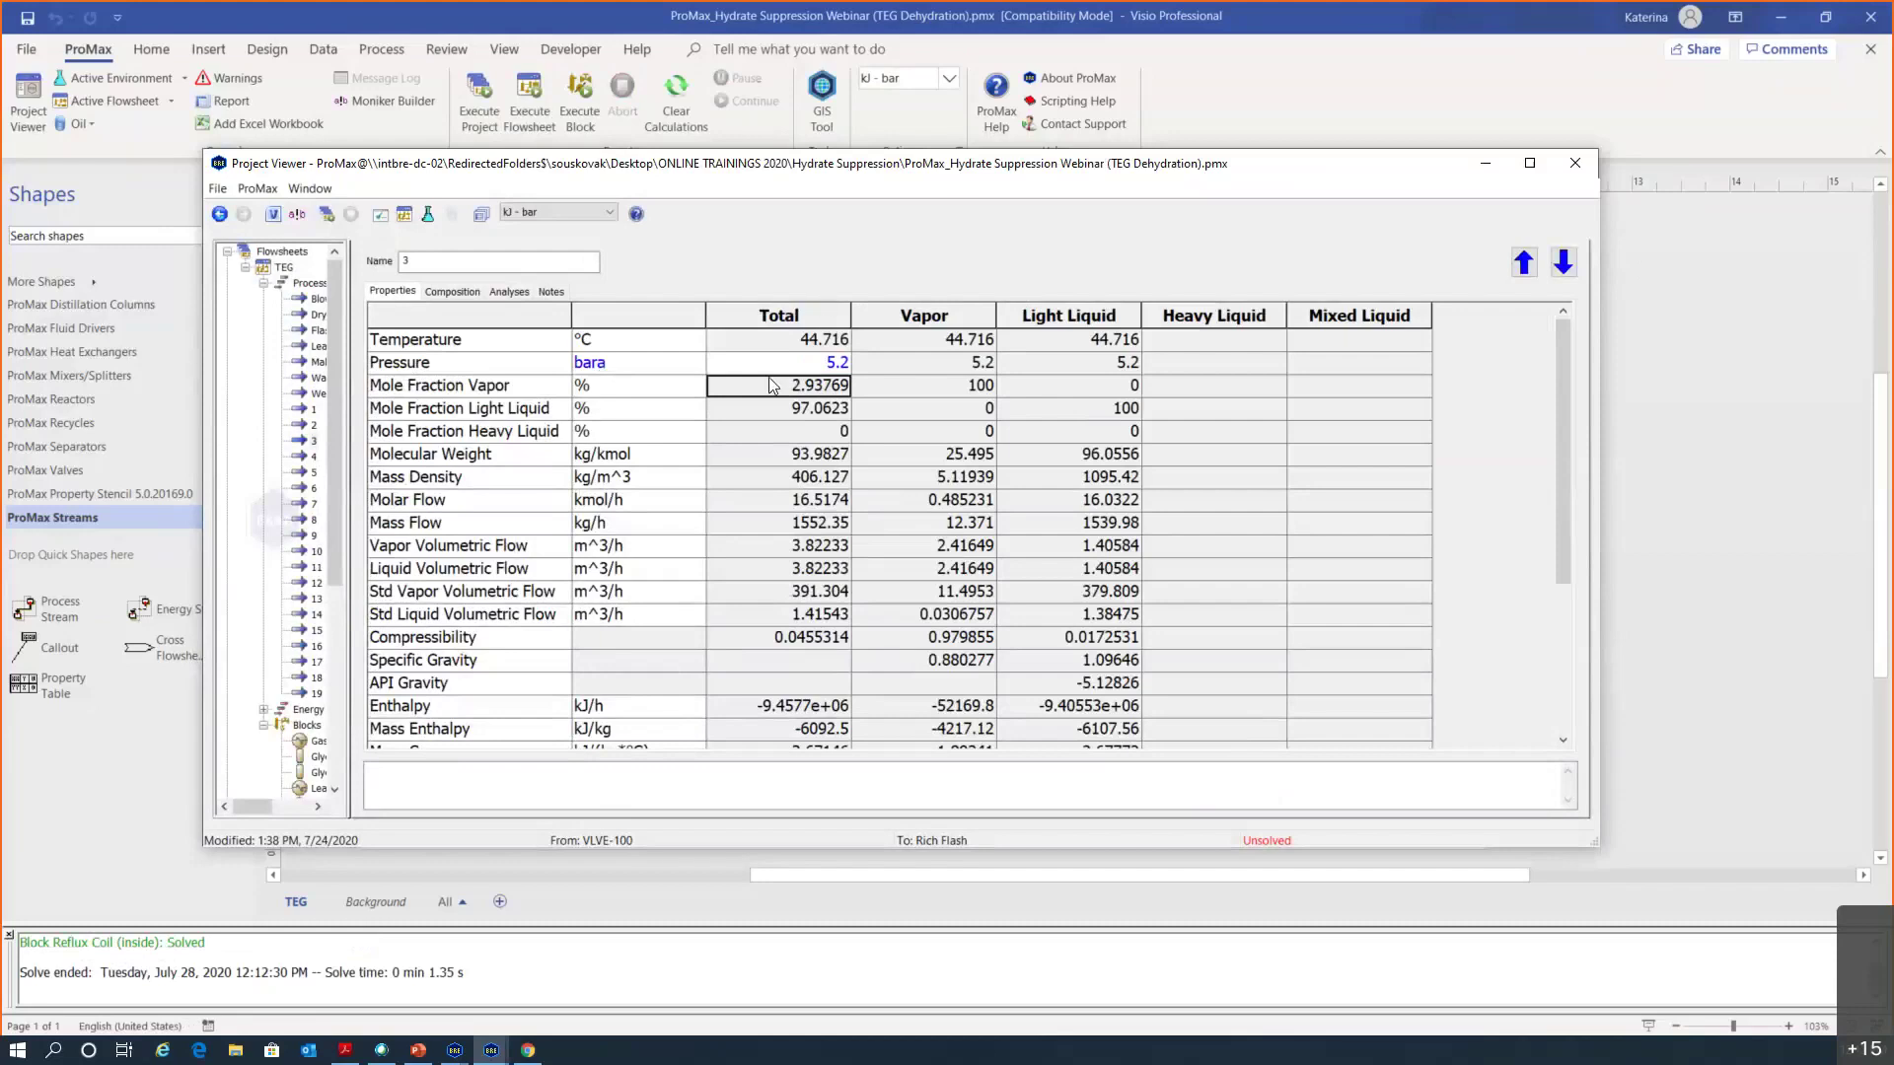
{"action": "left_click", "coordinate": [1575, 163]}
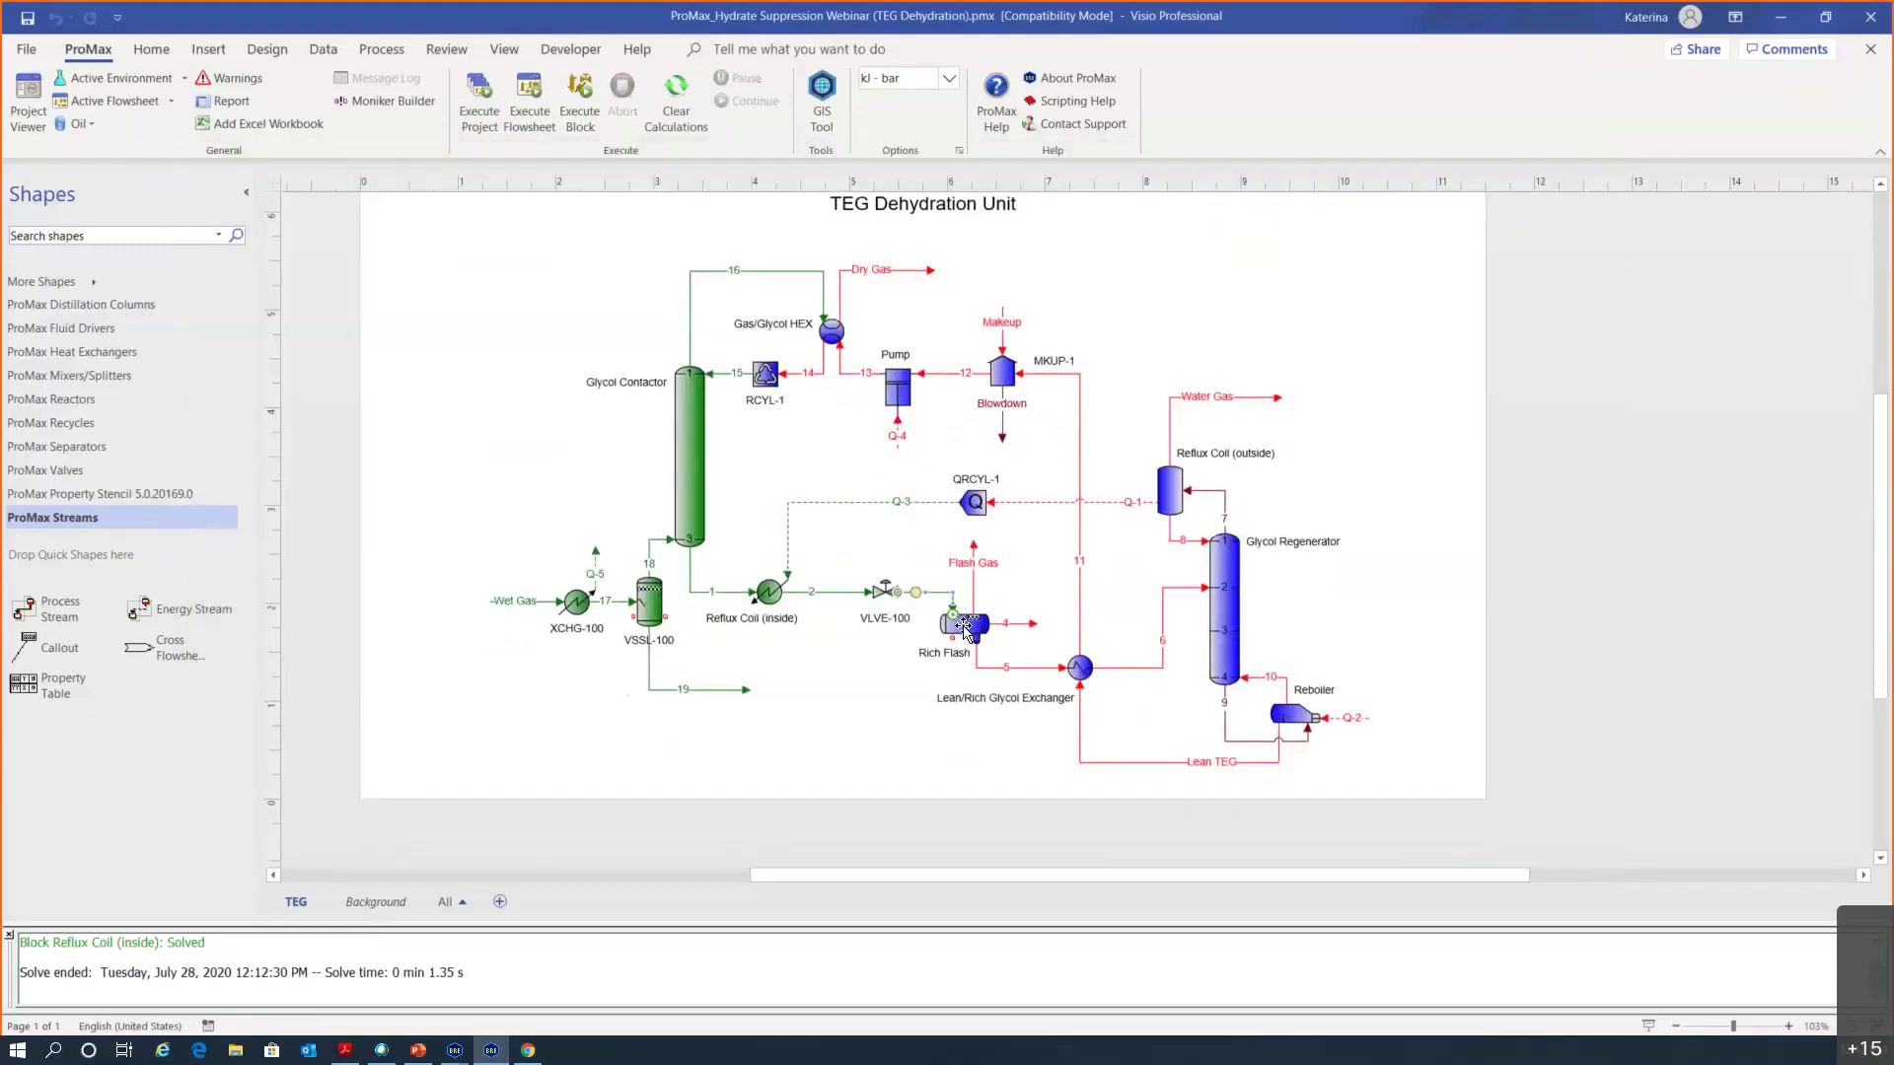
Set the Rich Flash separator's pressure drop to 0 bar
{"action": "left_click", "coordinate": [974, 618]}
{"action": "double_click", "coordinate": [974, 619]}
{"action": "key", "text": "Escape"}
{"action": "double_click", "coordinate": [961, 627]}
{"action": "left_click", "coordinate": [464, 291]}
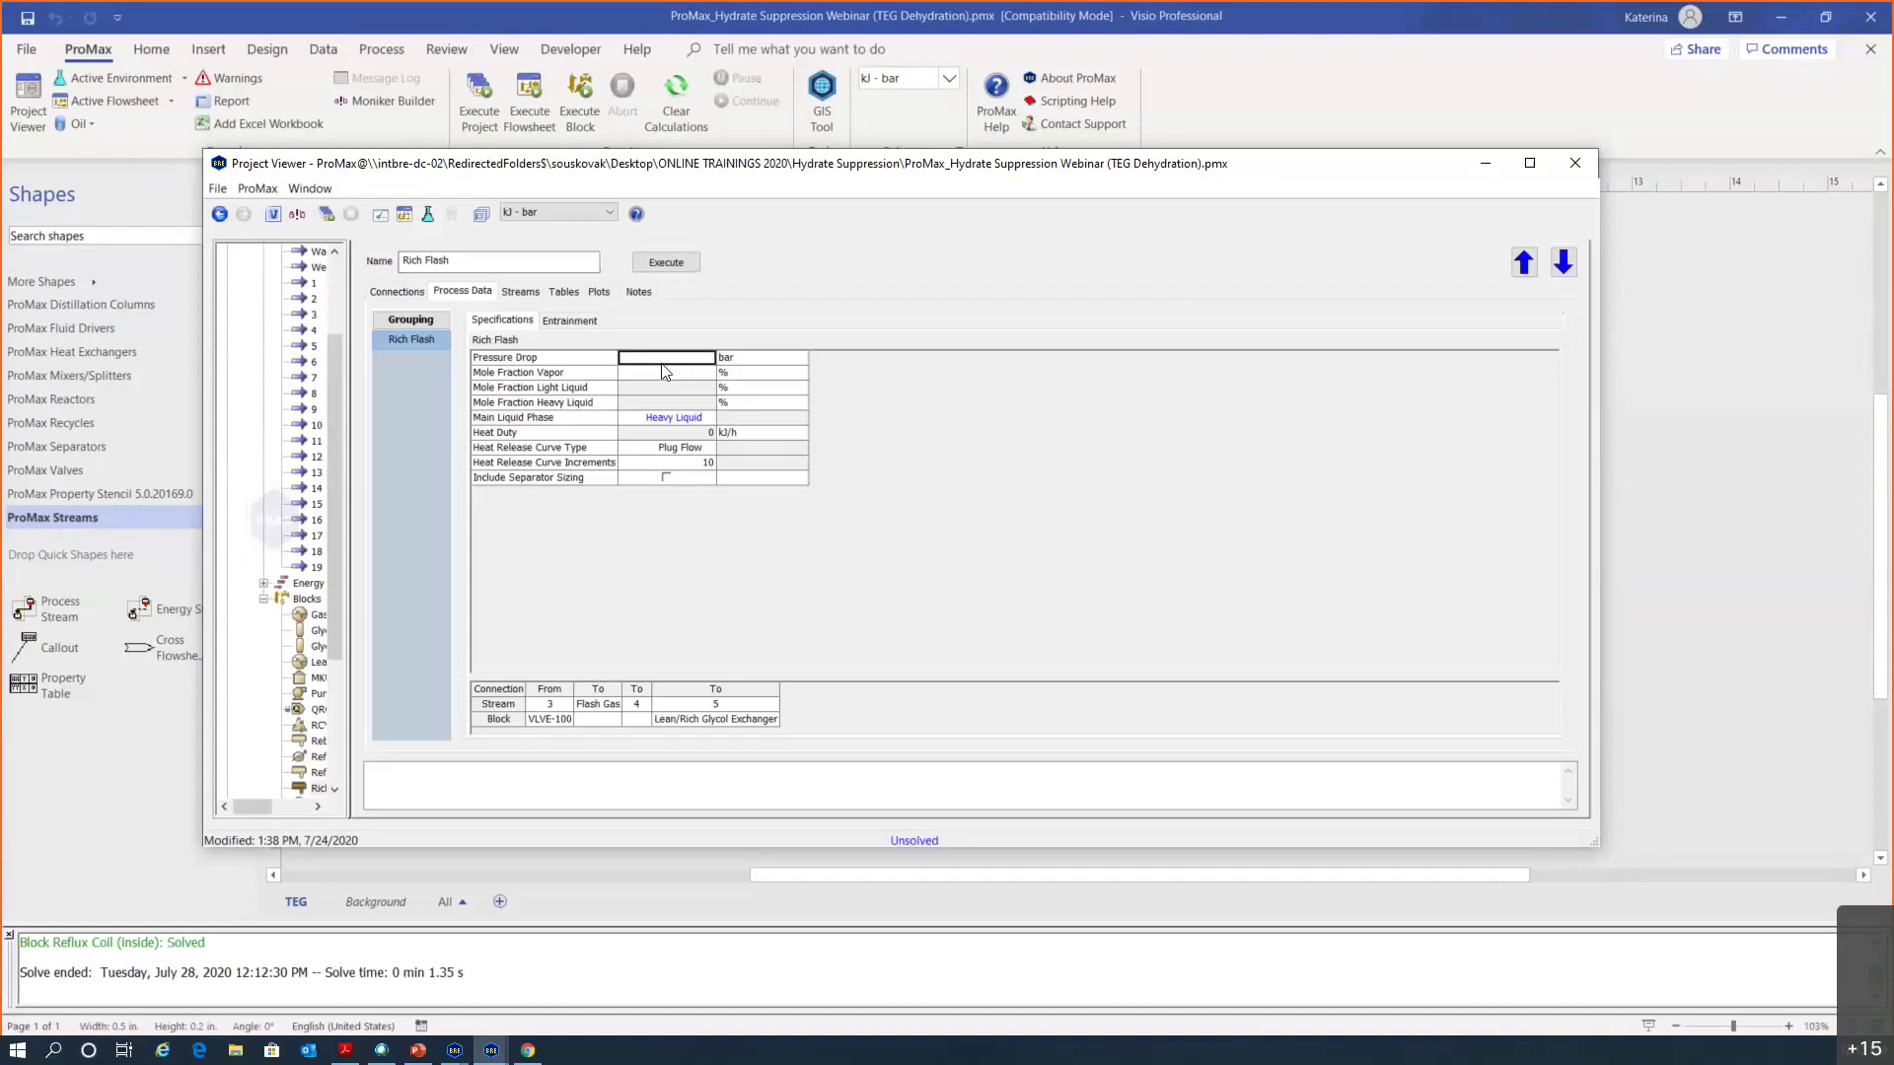
{"action": "type", "text": "0"}
{"action": "left_click", "coordinate": [666, 372]}
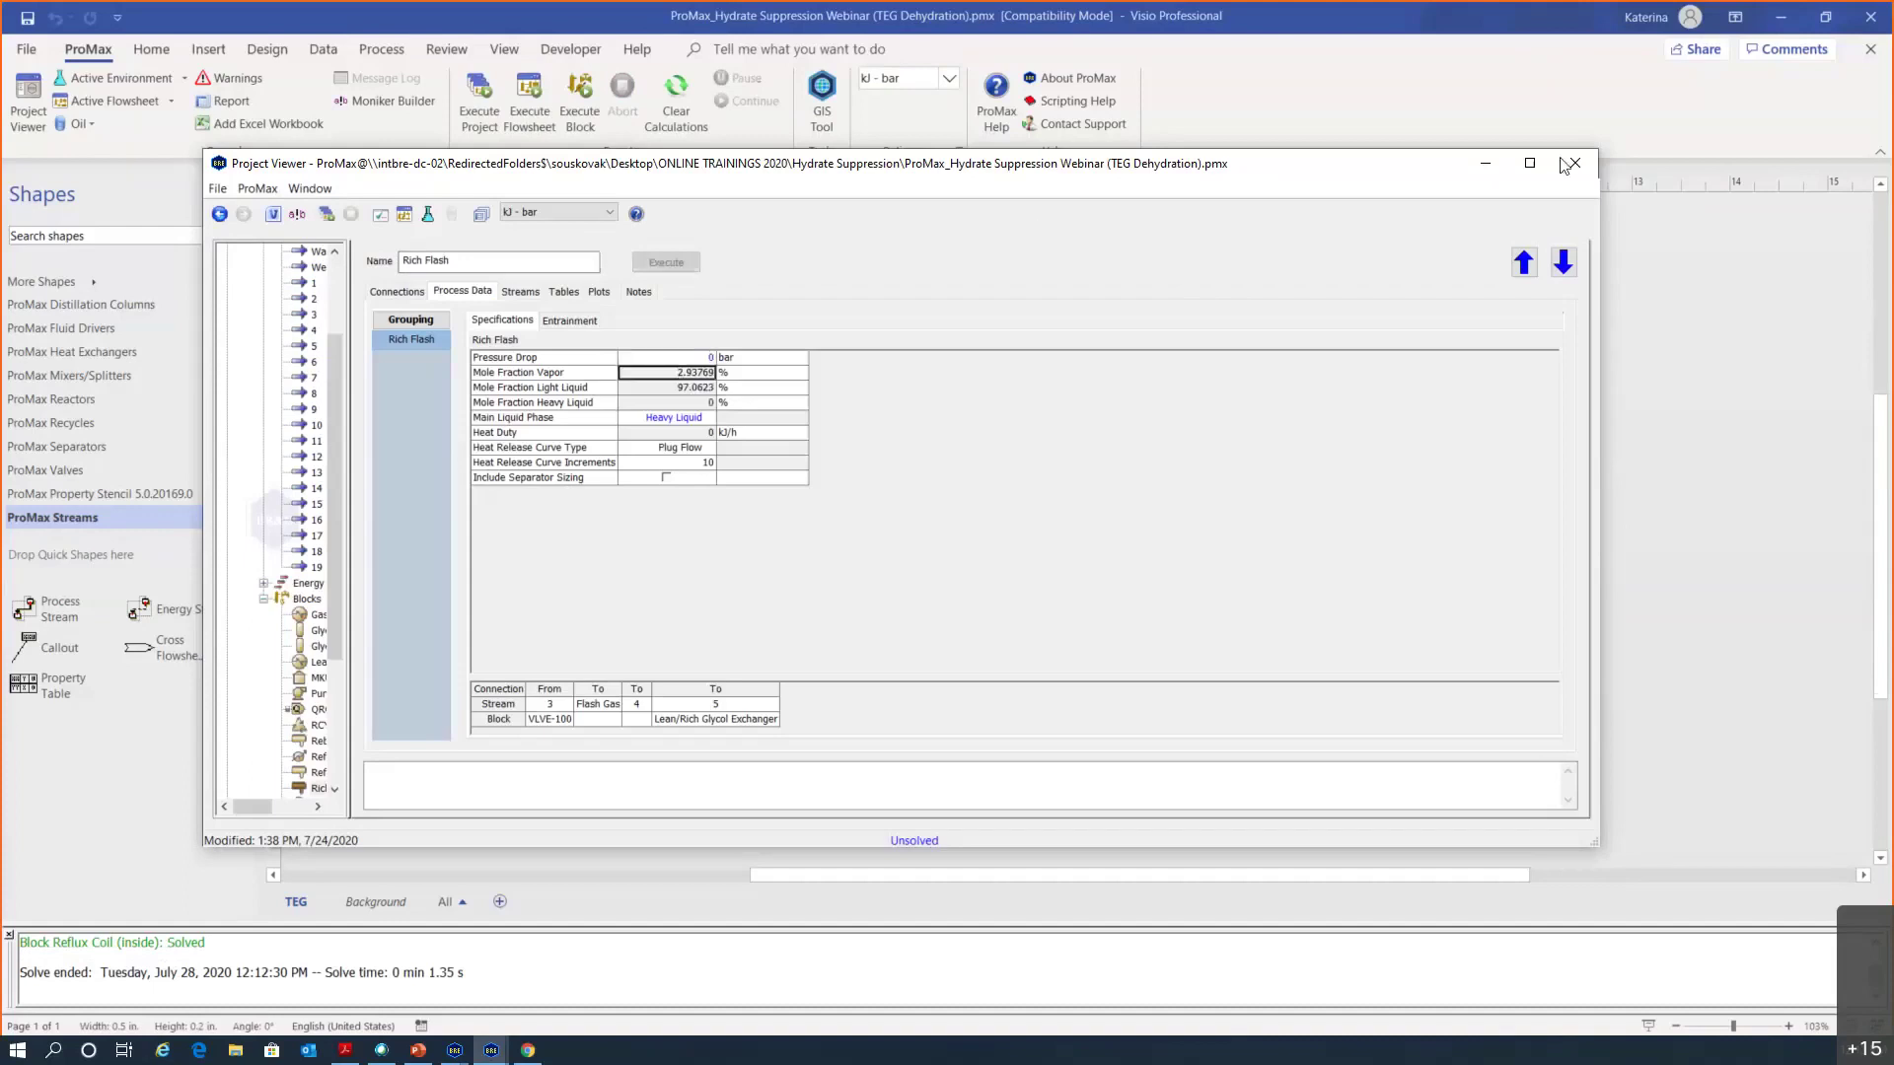
{"action": "left_click", "coordinate": [1570, 163]}
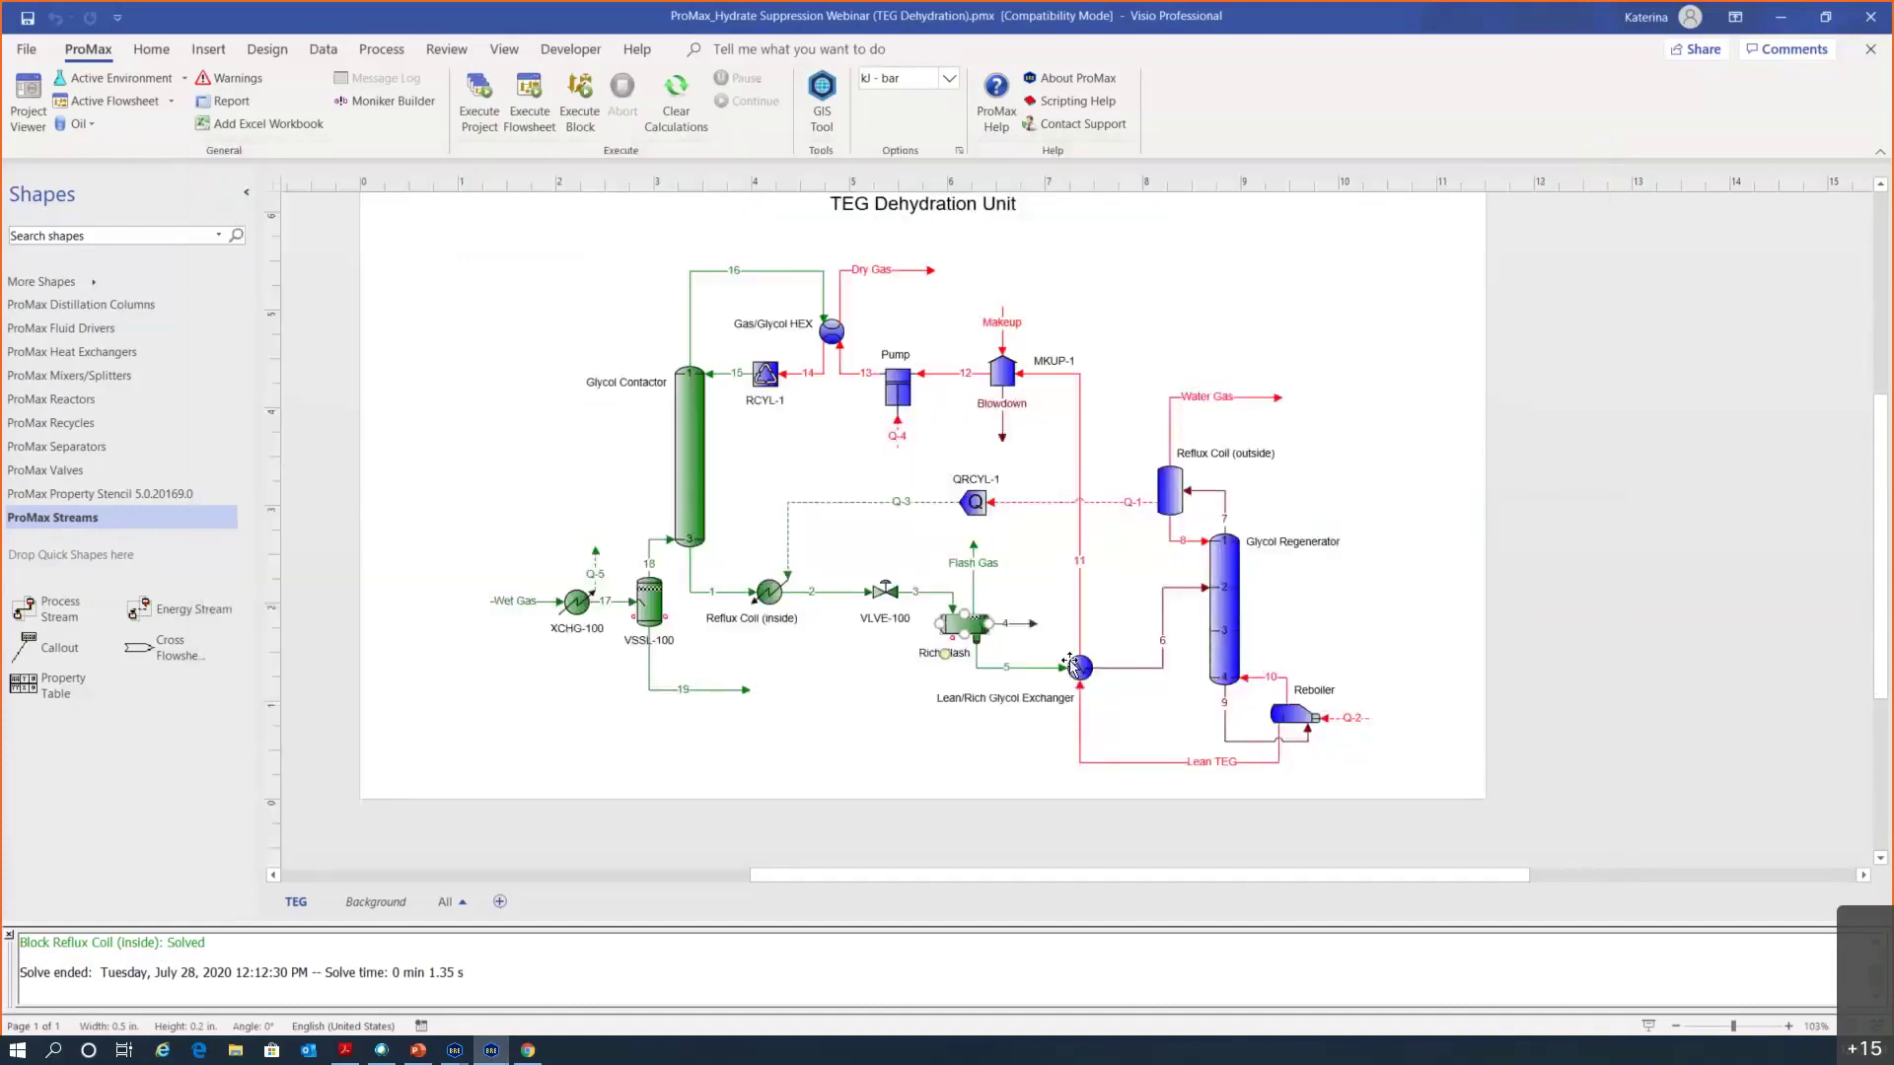
Inspect the Rich Flash outlets in the flowsheet and check the properties of stream 4
{"action": "left_click_drag", "start_coordinate": [959, 877], "coordinate": [1008, 874]}
{"action": "scroll", "coordinate": [837, 670], "scroll_direction": "up", "scroll_amount": 3, "text": "ctrl"}
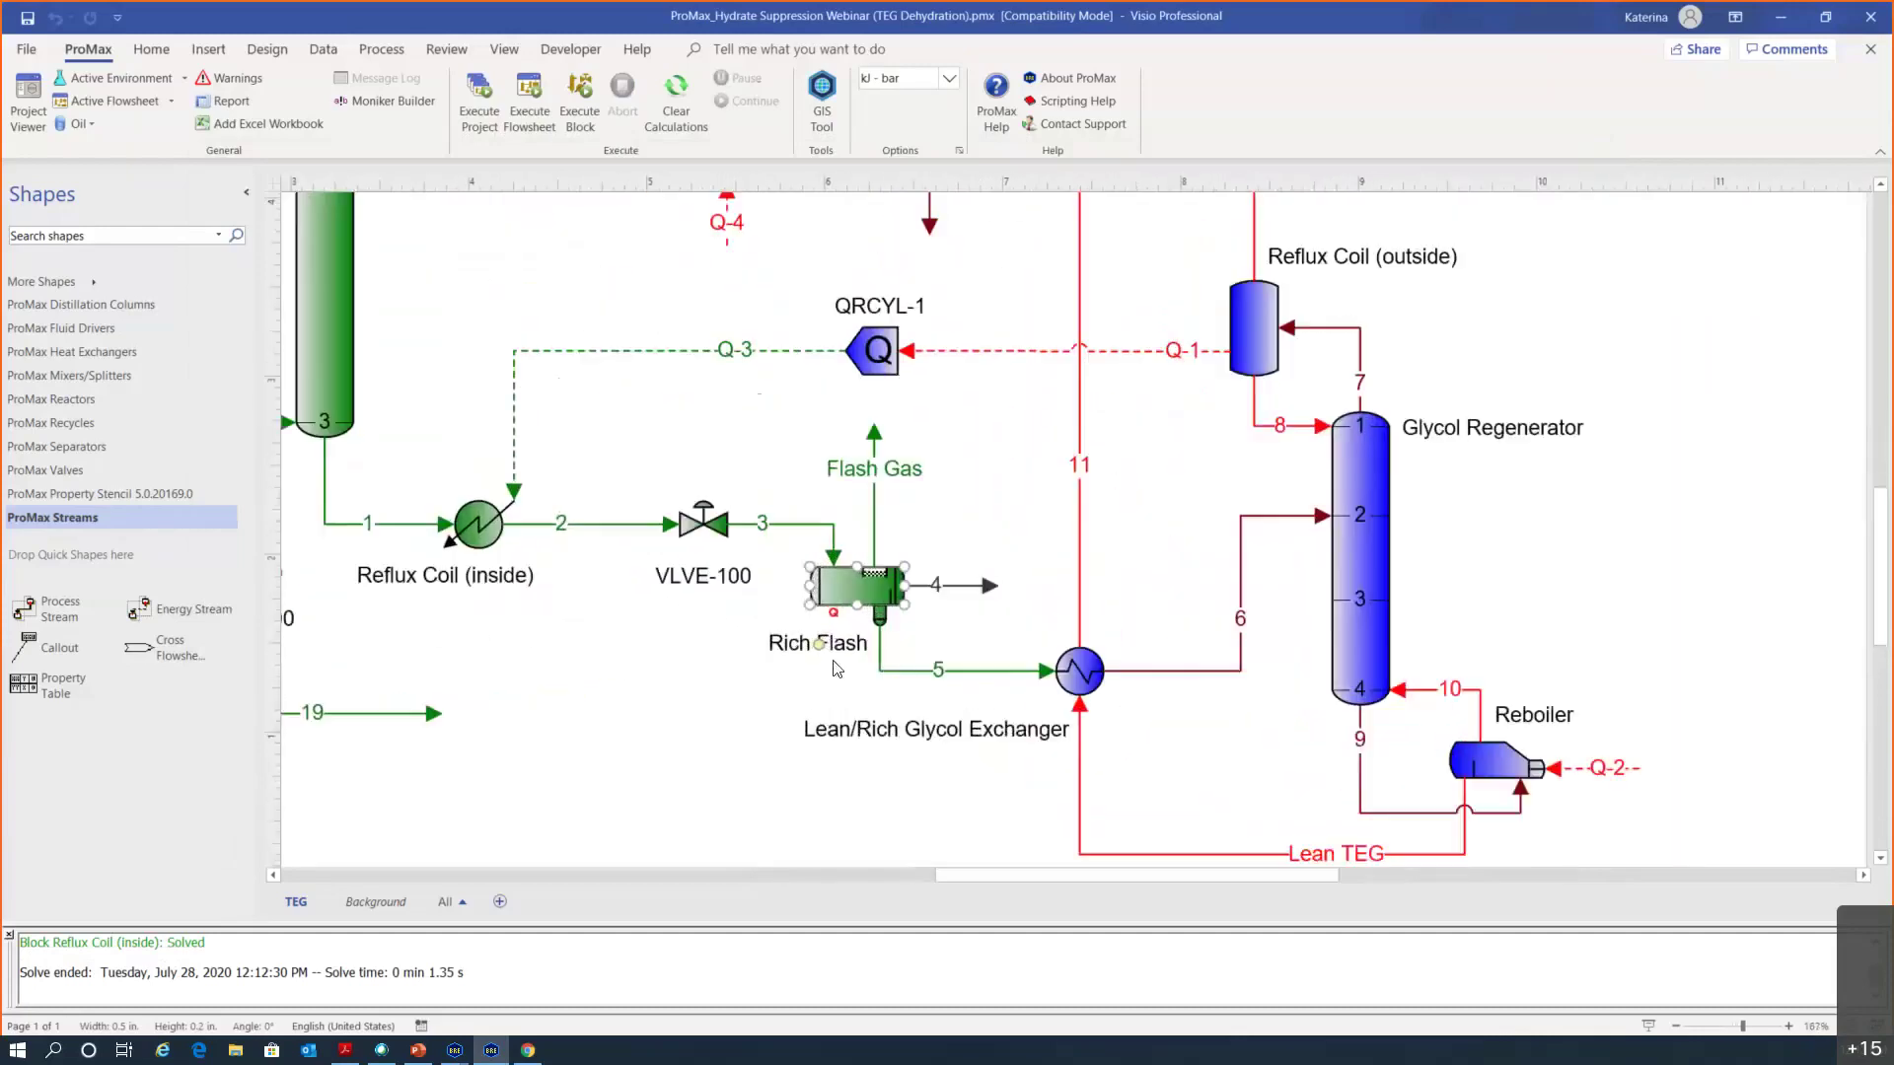
{"action": "scroll", "coordinate": [837, 670], "scroll_direction": "up", "scroll_amount": 3, "text": "ctrl"}
{"action": "scroll", "coordinate": [1006, 642], "scroll_direction": "up", "scroll_amount": 2}
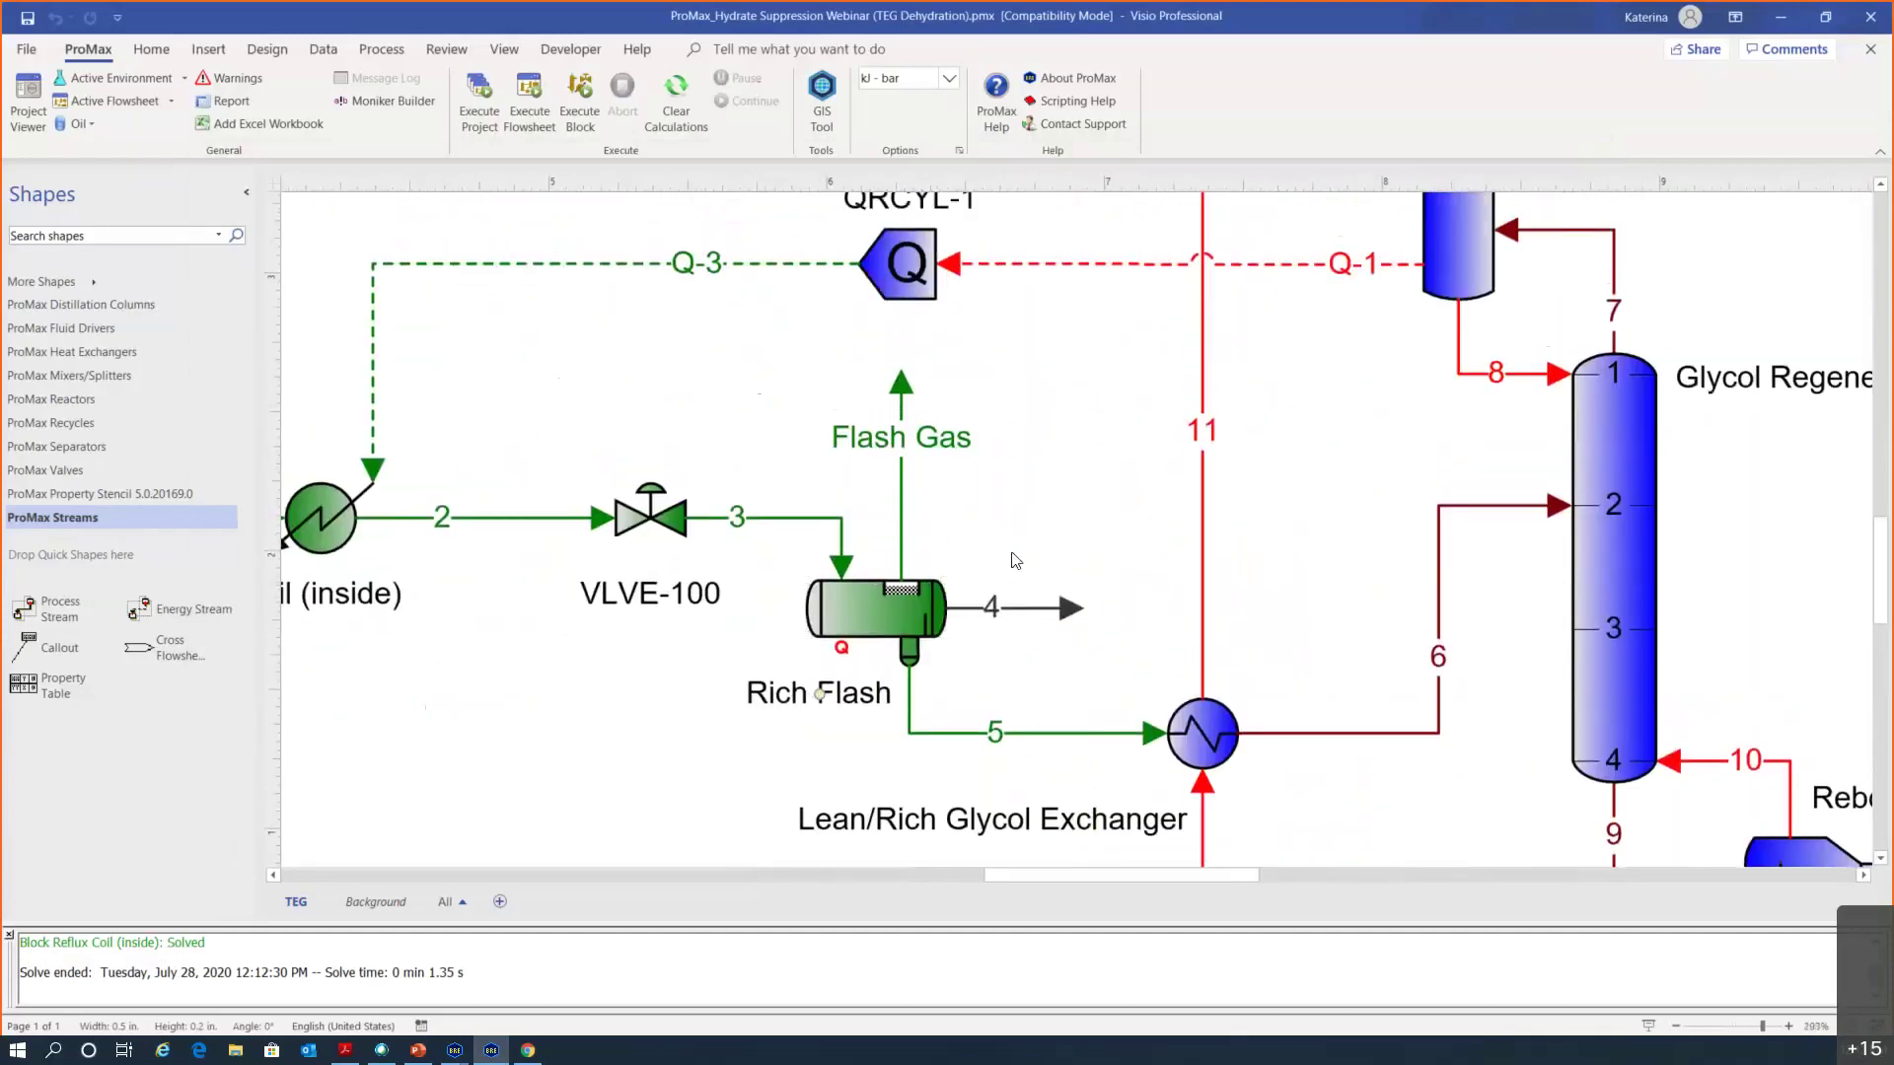
{"action": "left_click", "coordinate": [1028, 718]}
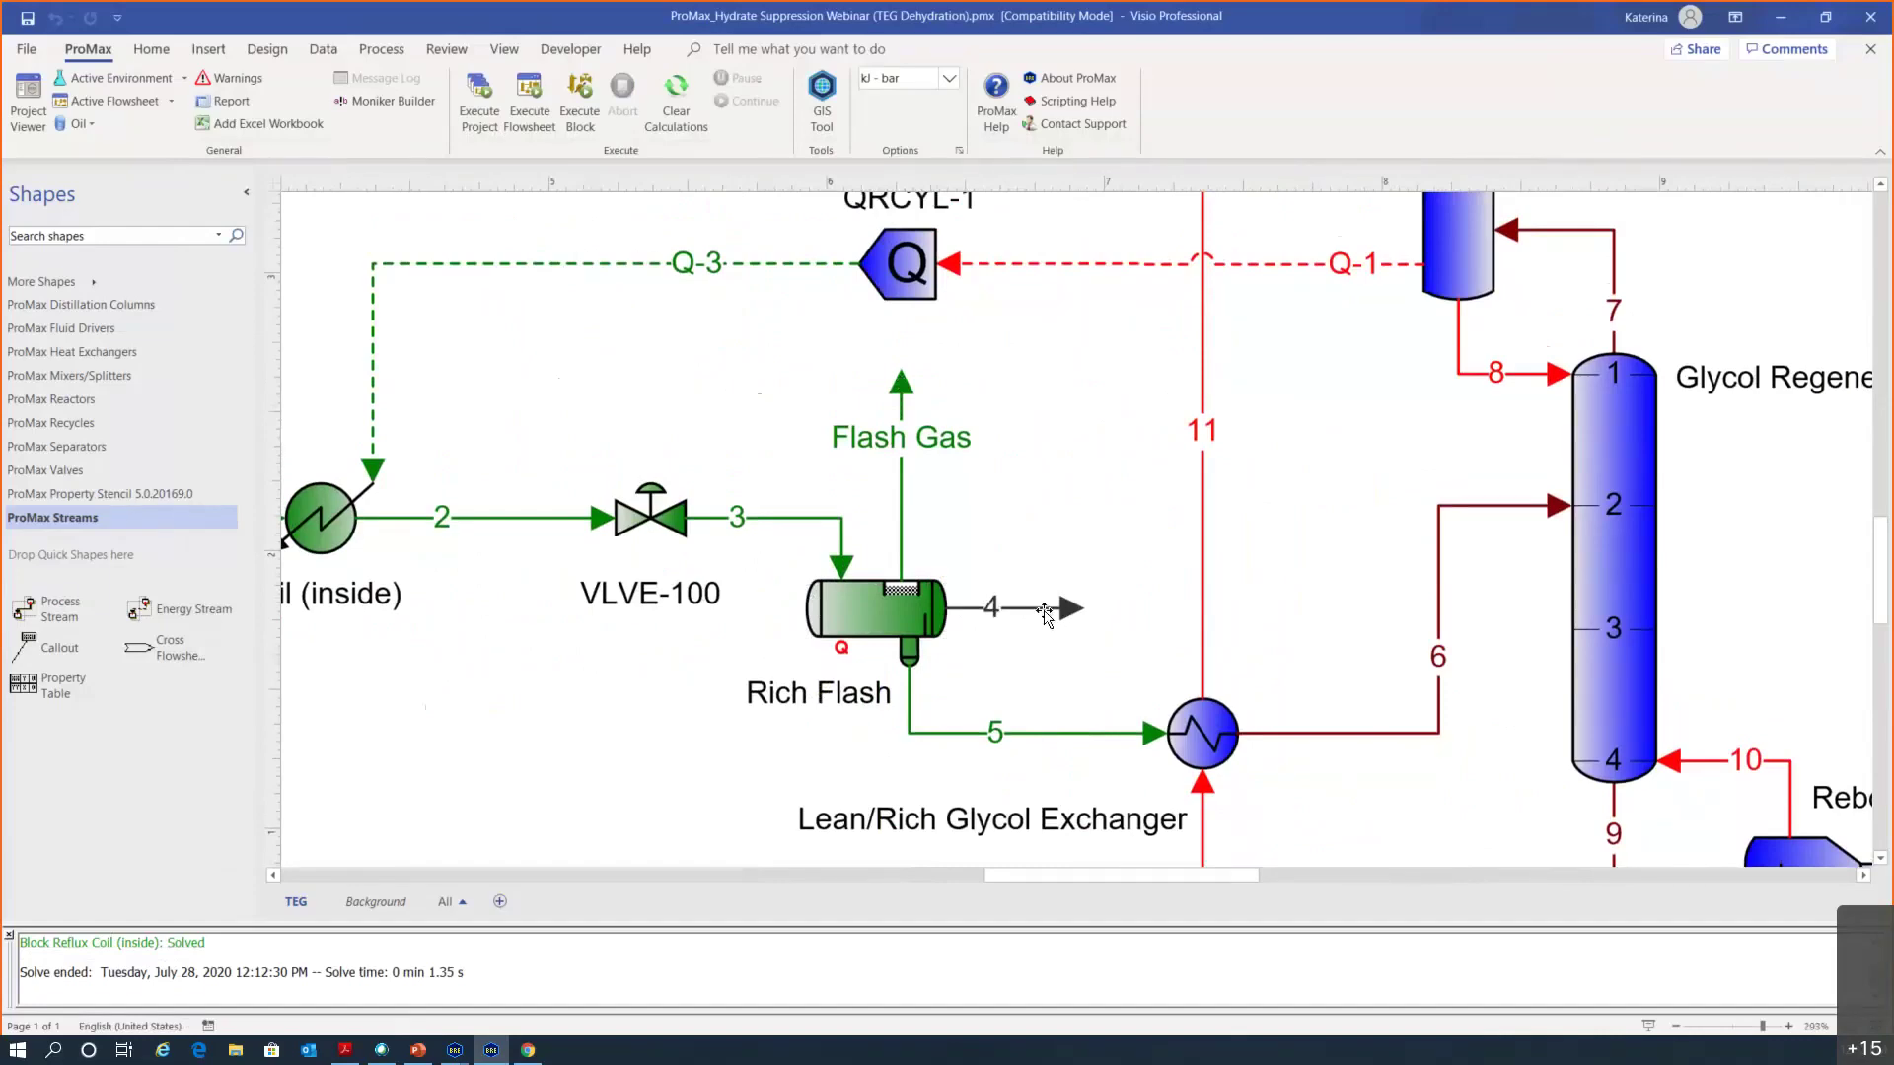
{"action": "mouse_move", "coordinate": [1045, 614]}
{"action": "scroll", "coordinate": [1016, 608], "scroll_direction": "down", "scroll_amount": 3}
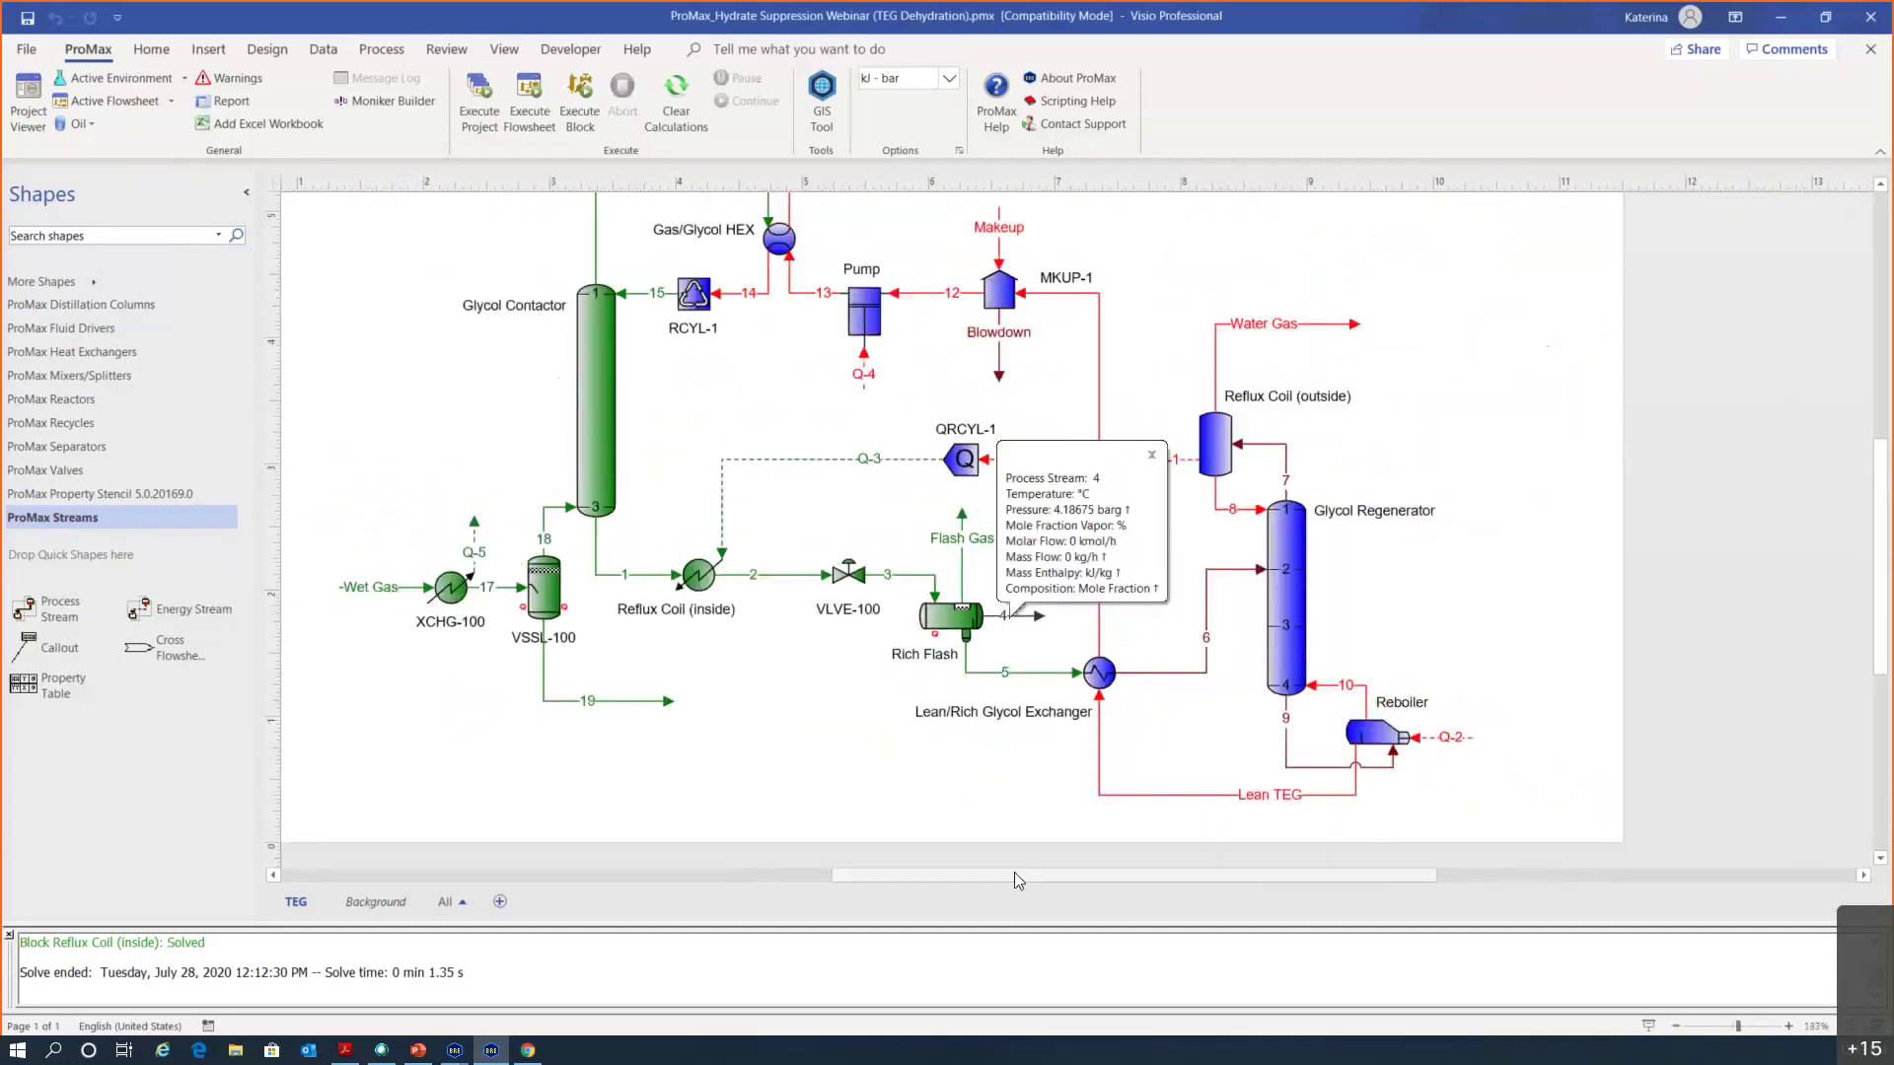
Review the properties of stream 6 and the process data of the Lean/Rich Glycol Exchanger
{"action": "left_click_drag", "start_coordinate": [998, 877], "coordinate": [1062, 876]}
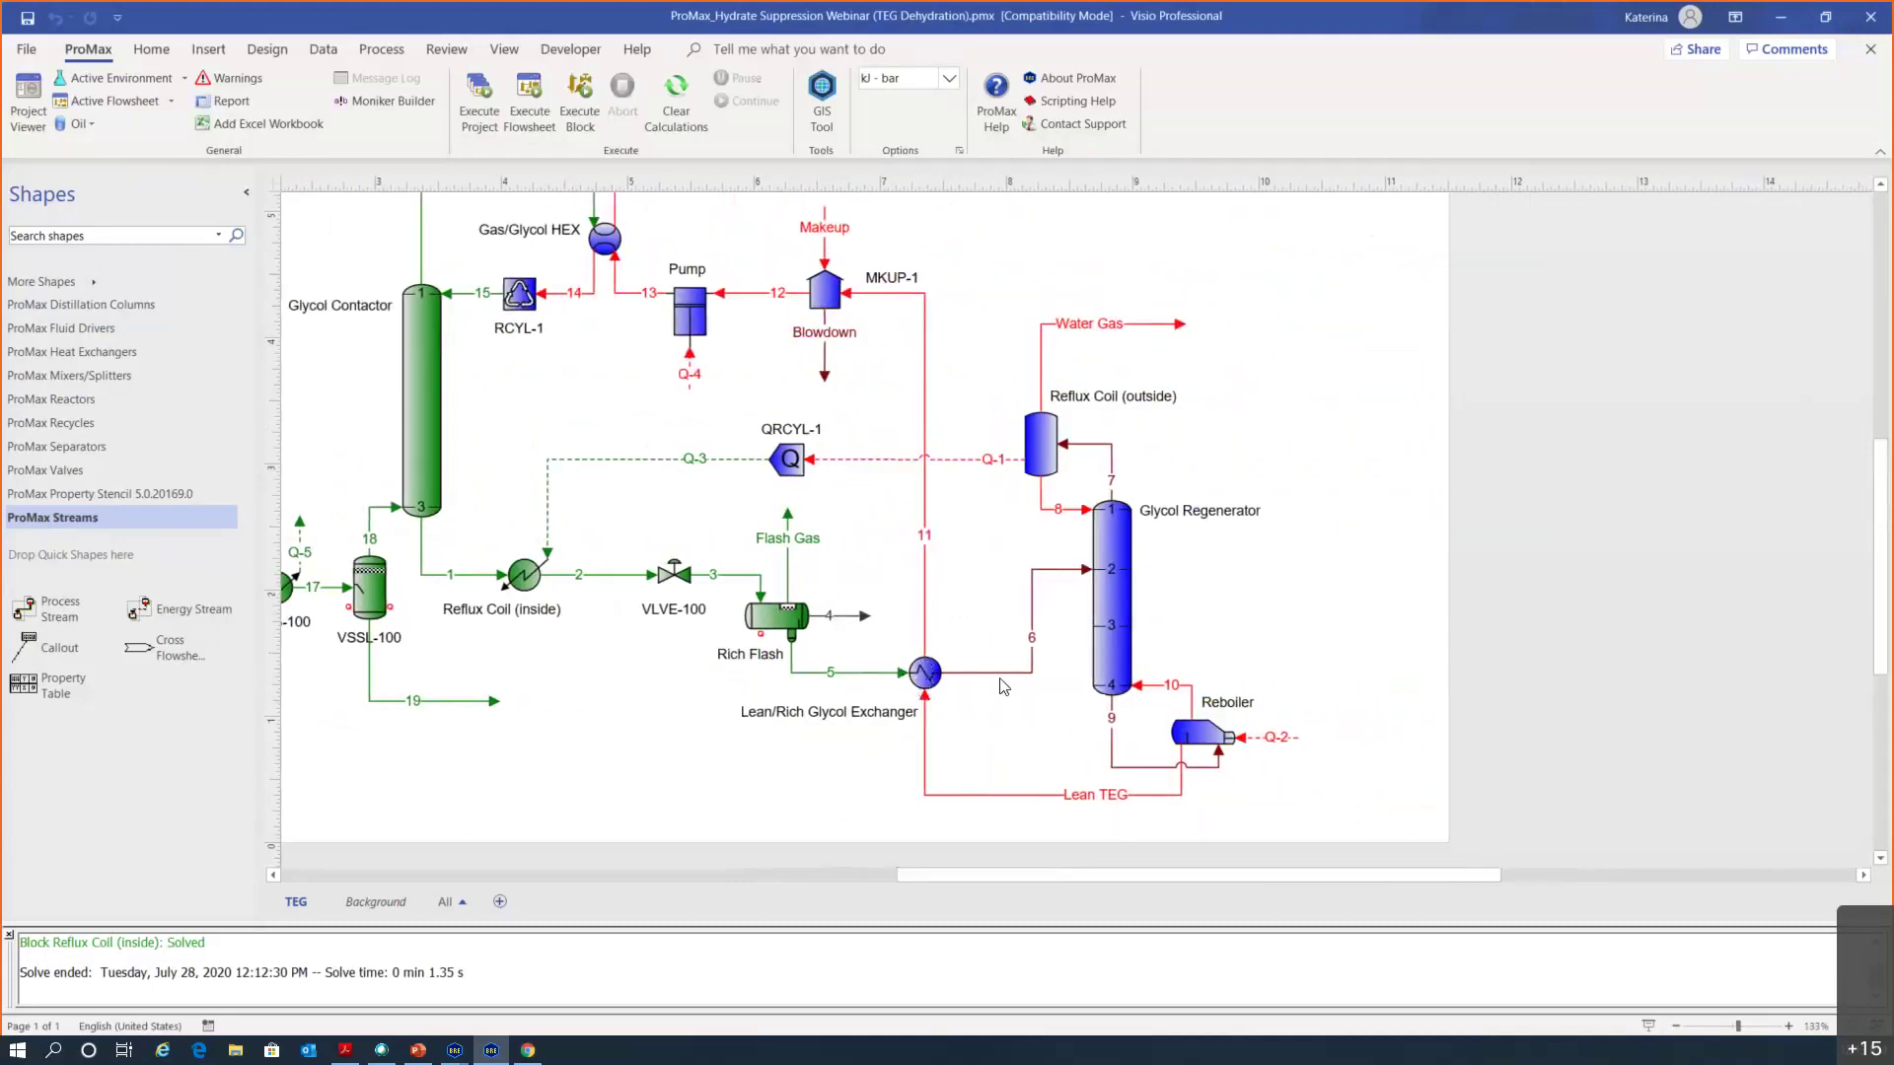
{"action": "mouse_move", "coordinate": [1003, 676]}
{"action": "double_click", "coordinate": [1003, 676]}
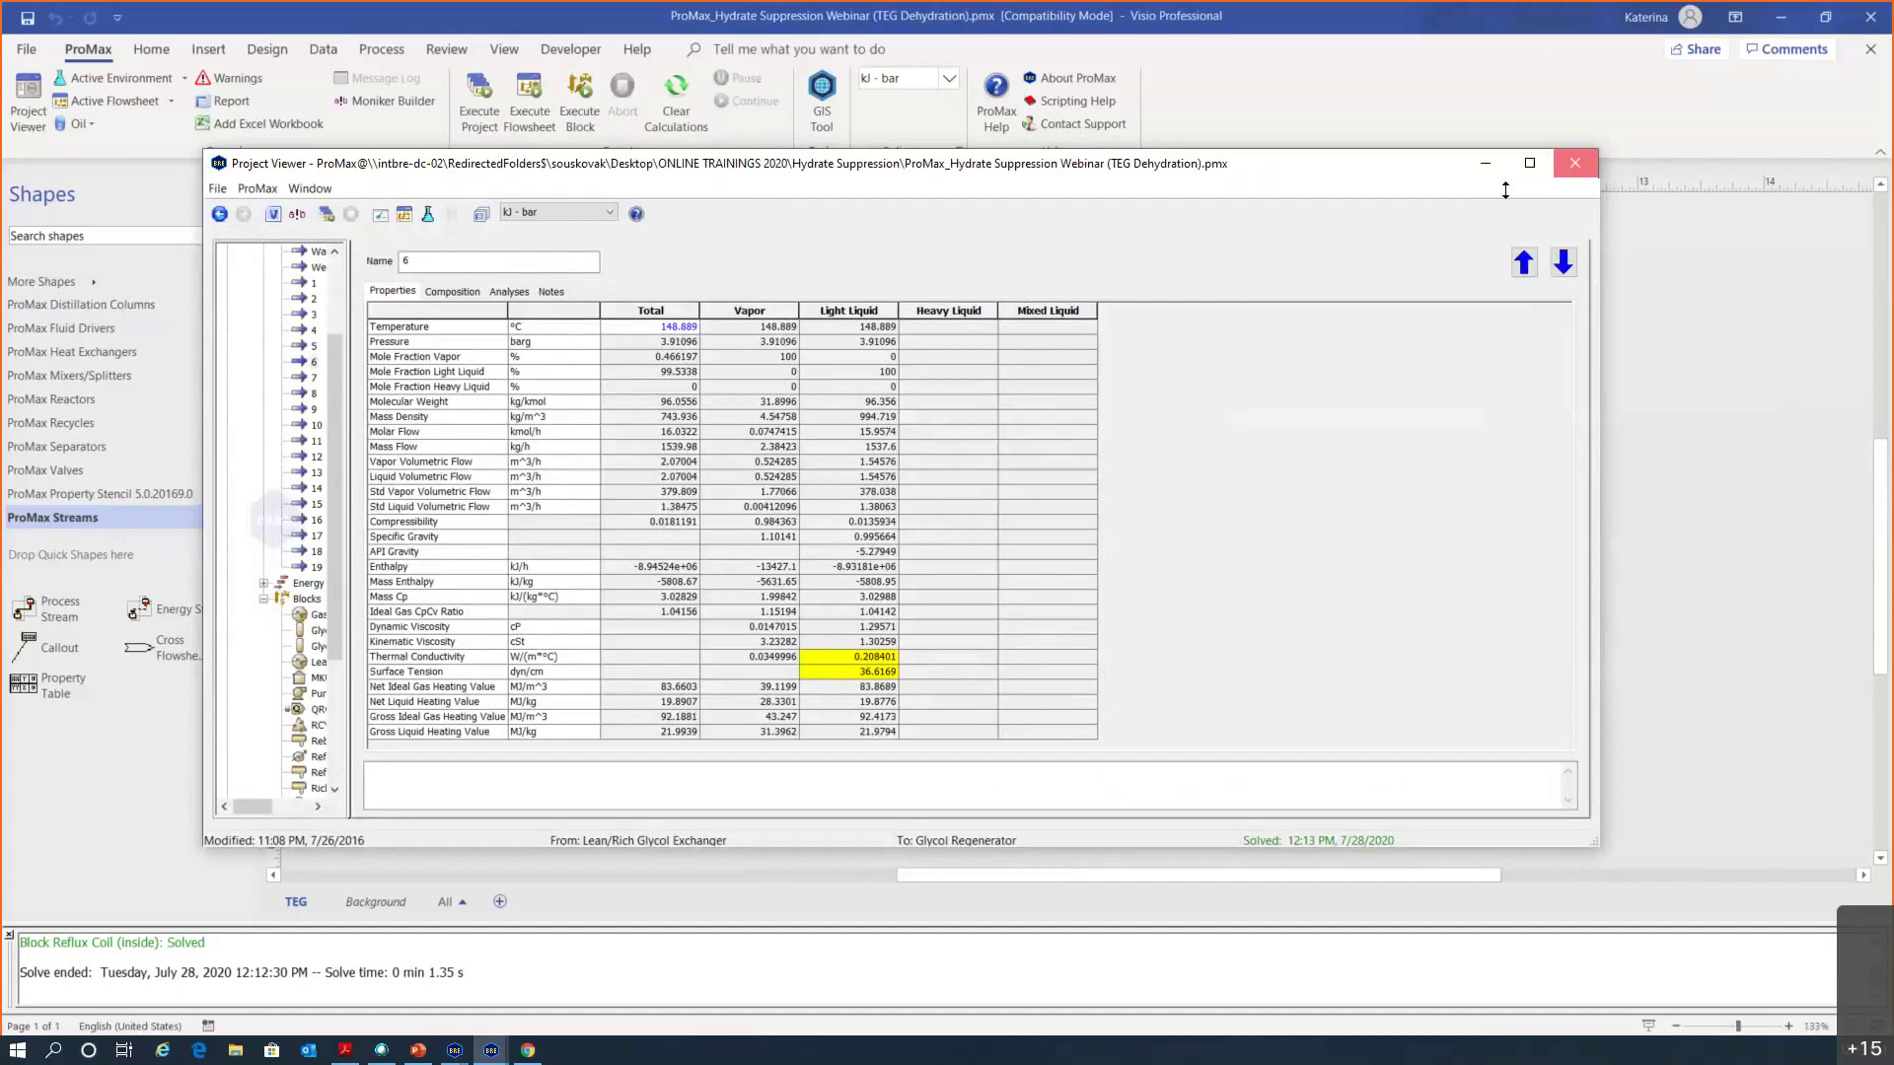
{"action": "left_click", "coordinate": [1575, 163]}
{"action": "left_click", "coordinate": [923, 673]}
{"action": "double_click", "coordinate": [922, 674]}
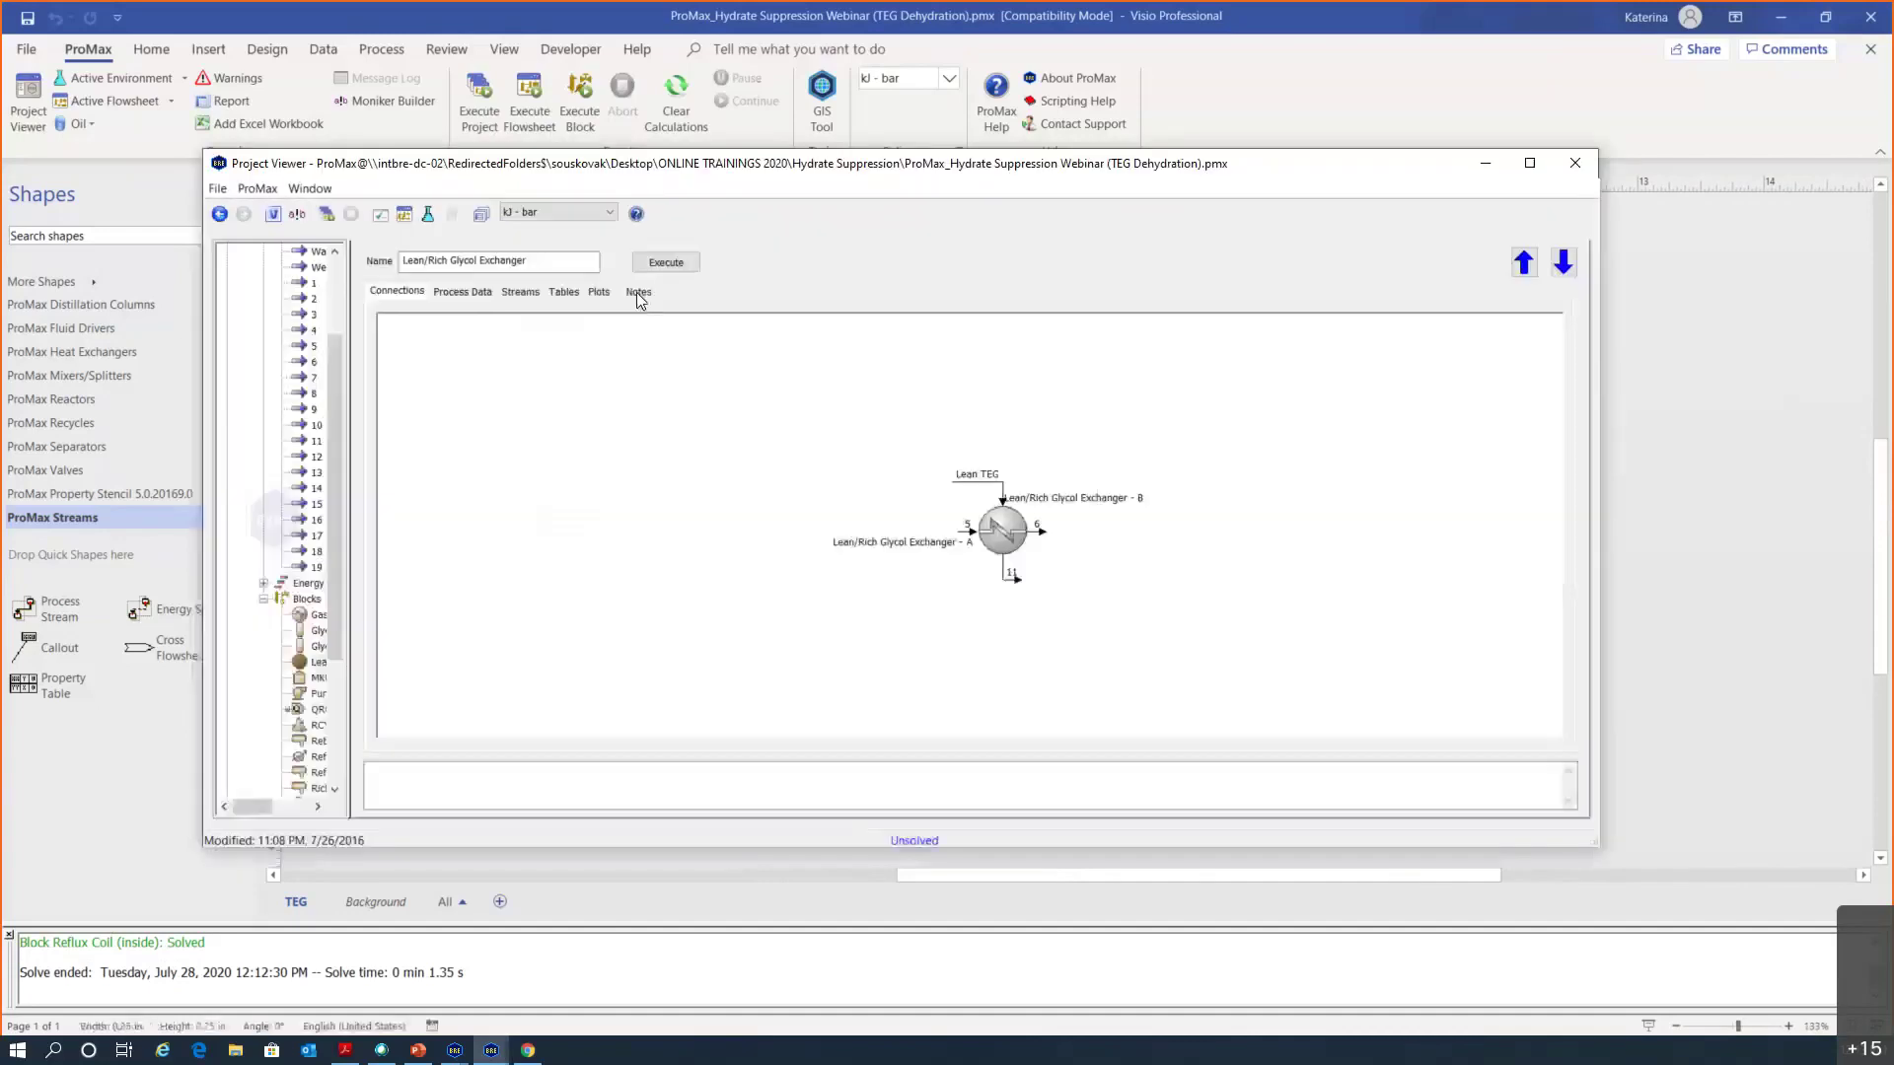
{"action": "left_click", "coordinate": [410, 359]}
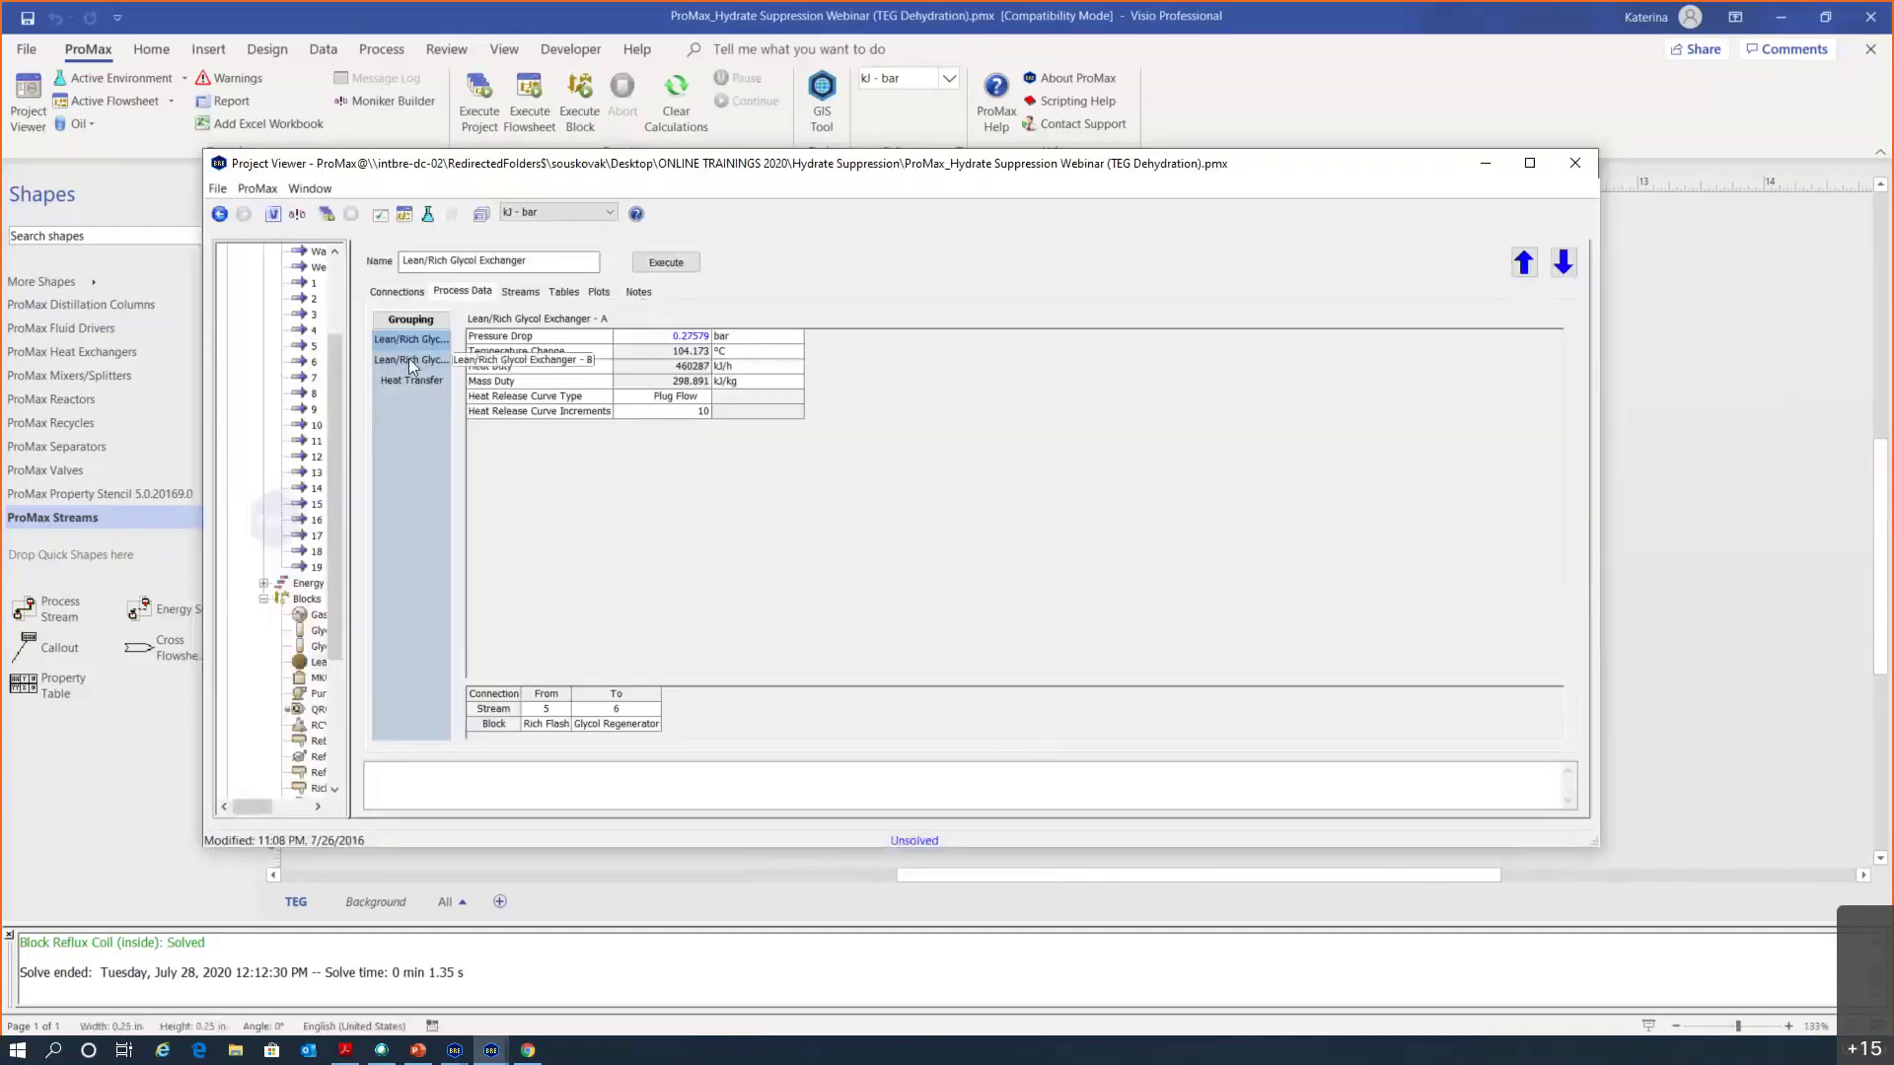
{"action": "left_click", "coordinate": [1575, 163]}
Review the Glycol Regenerator's connections, ideal stage column settings and stage pressure data
{"action": "left_click_drag", "start_coordinate": [1069, 876], "coordinate": [1117, 884]}
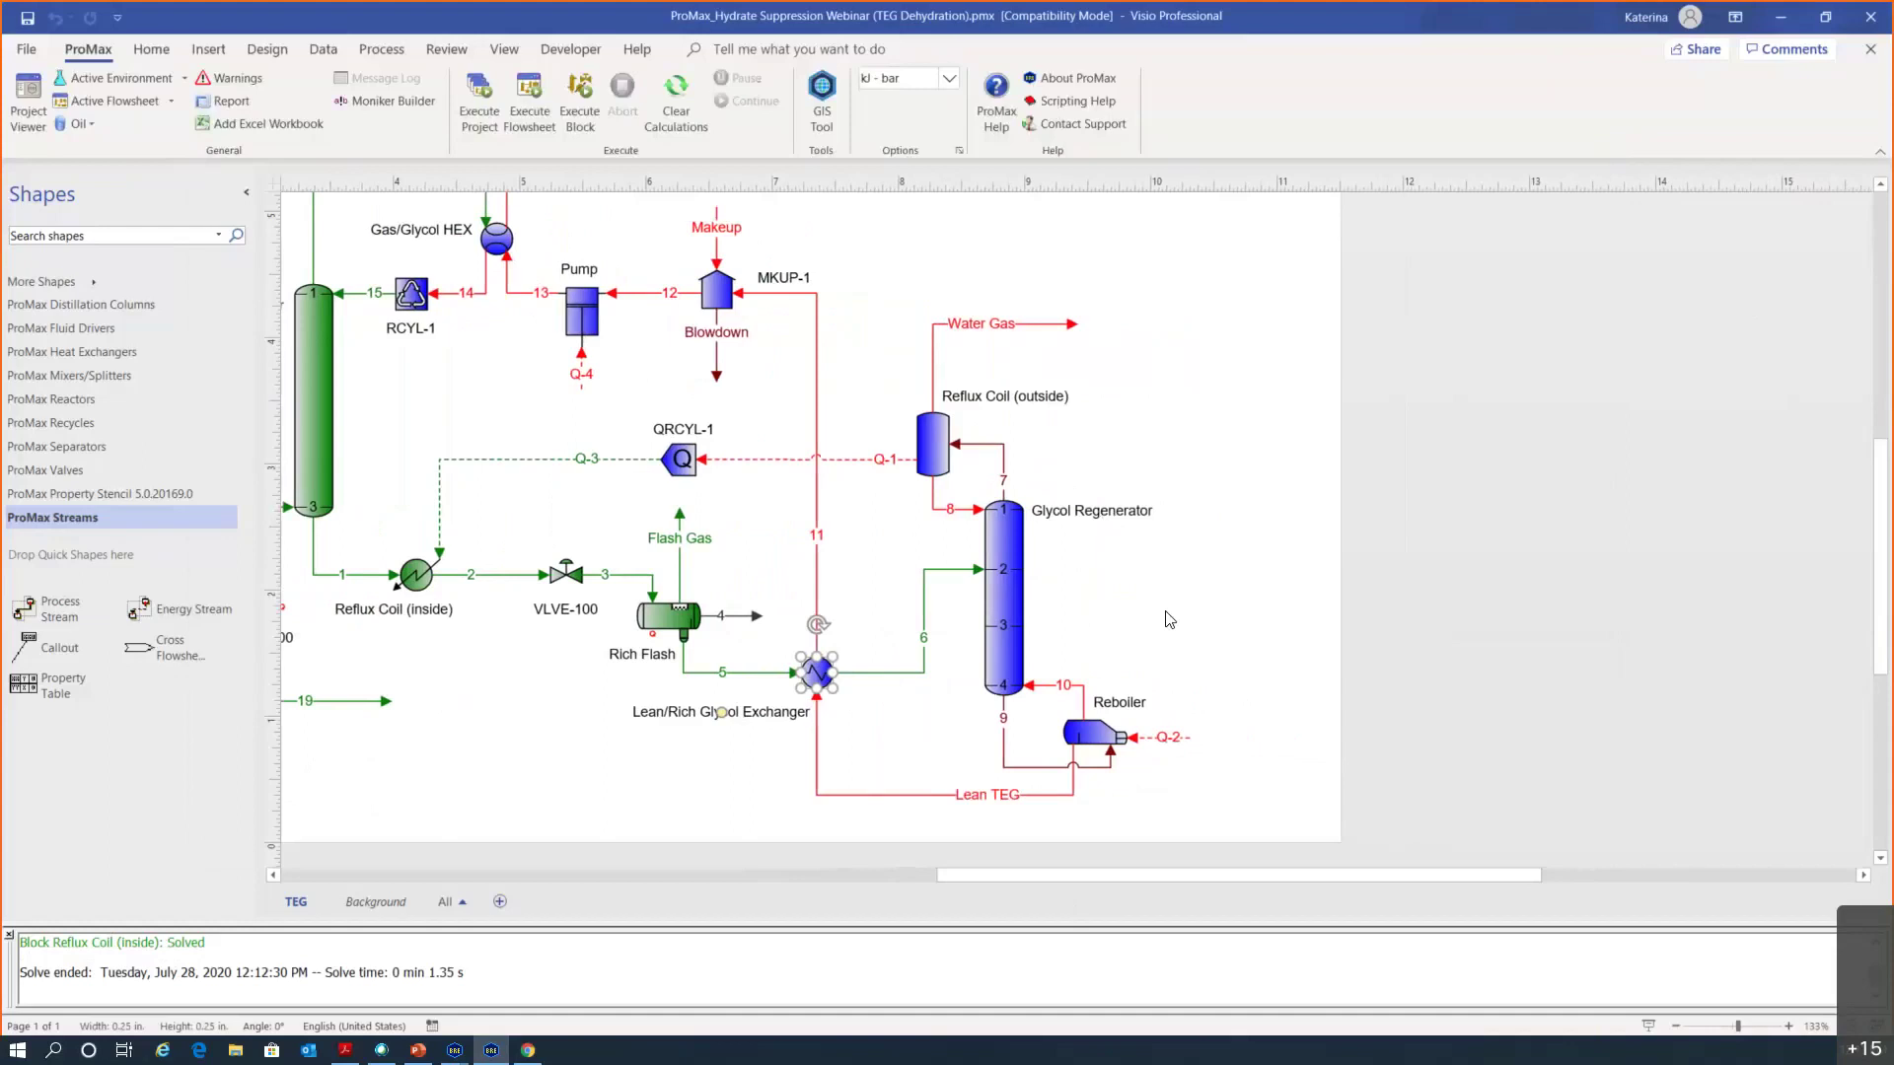
{"action": "left_click", "coordinate": [1004, 538]}
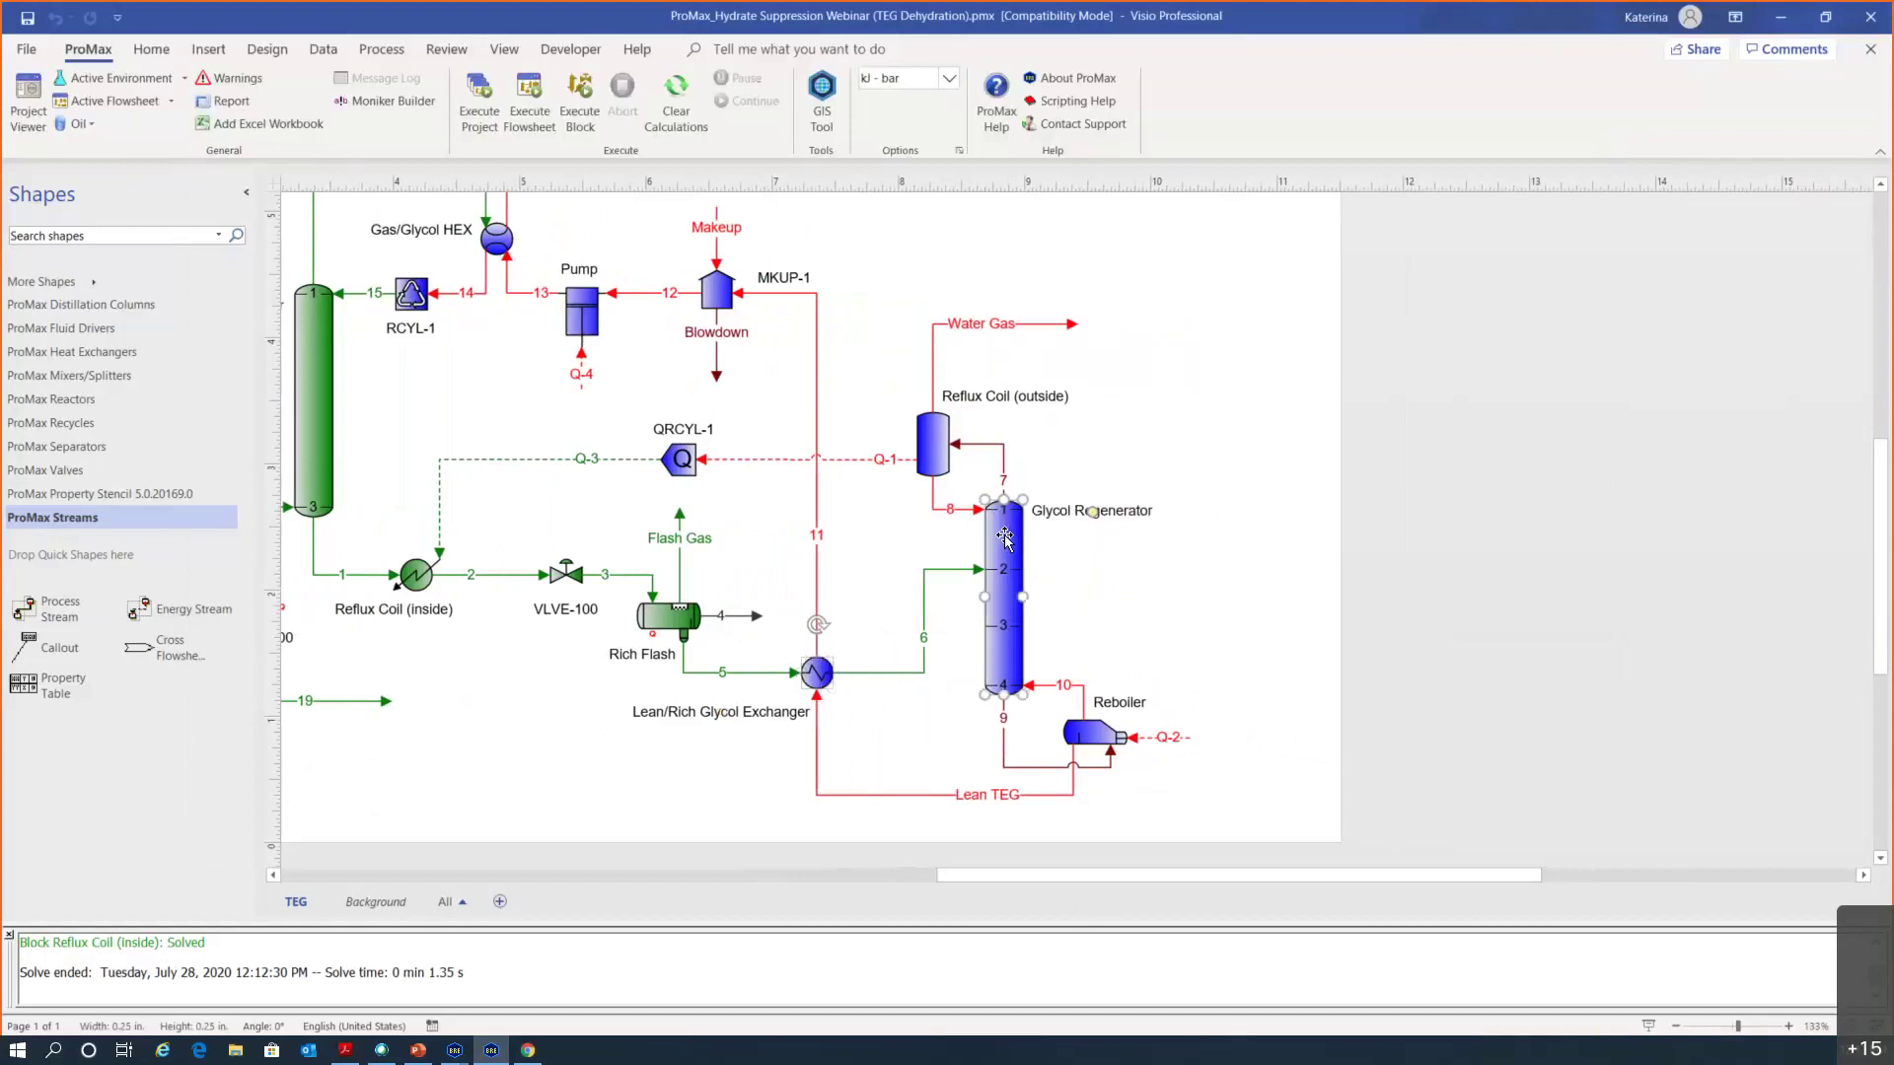
{"action": "double_click", "coordinate": [1004, 538]}
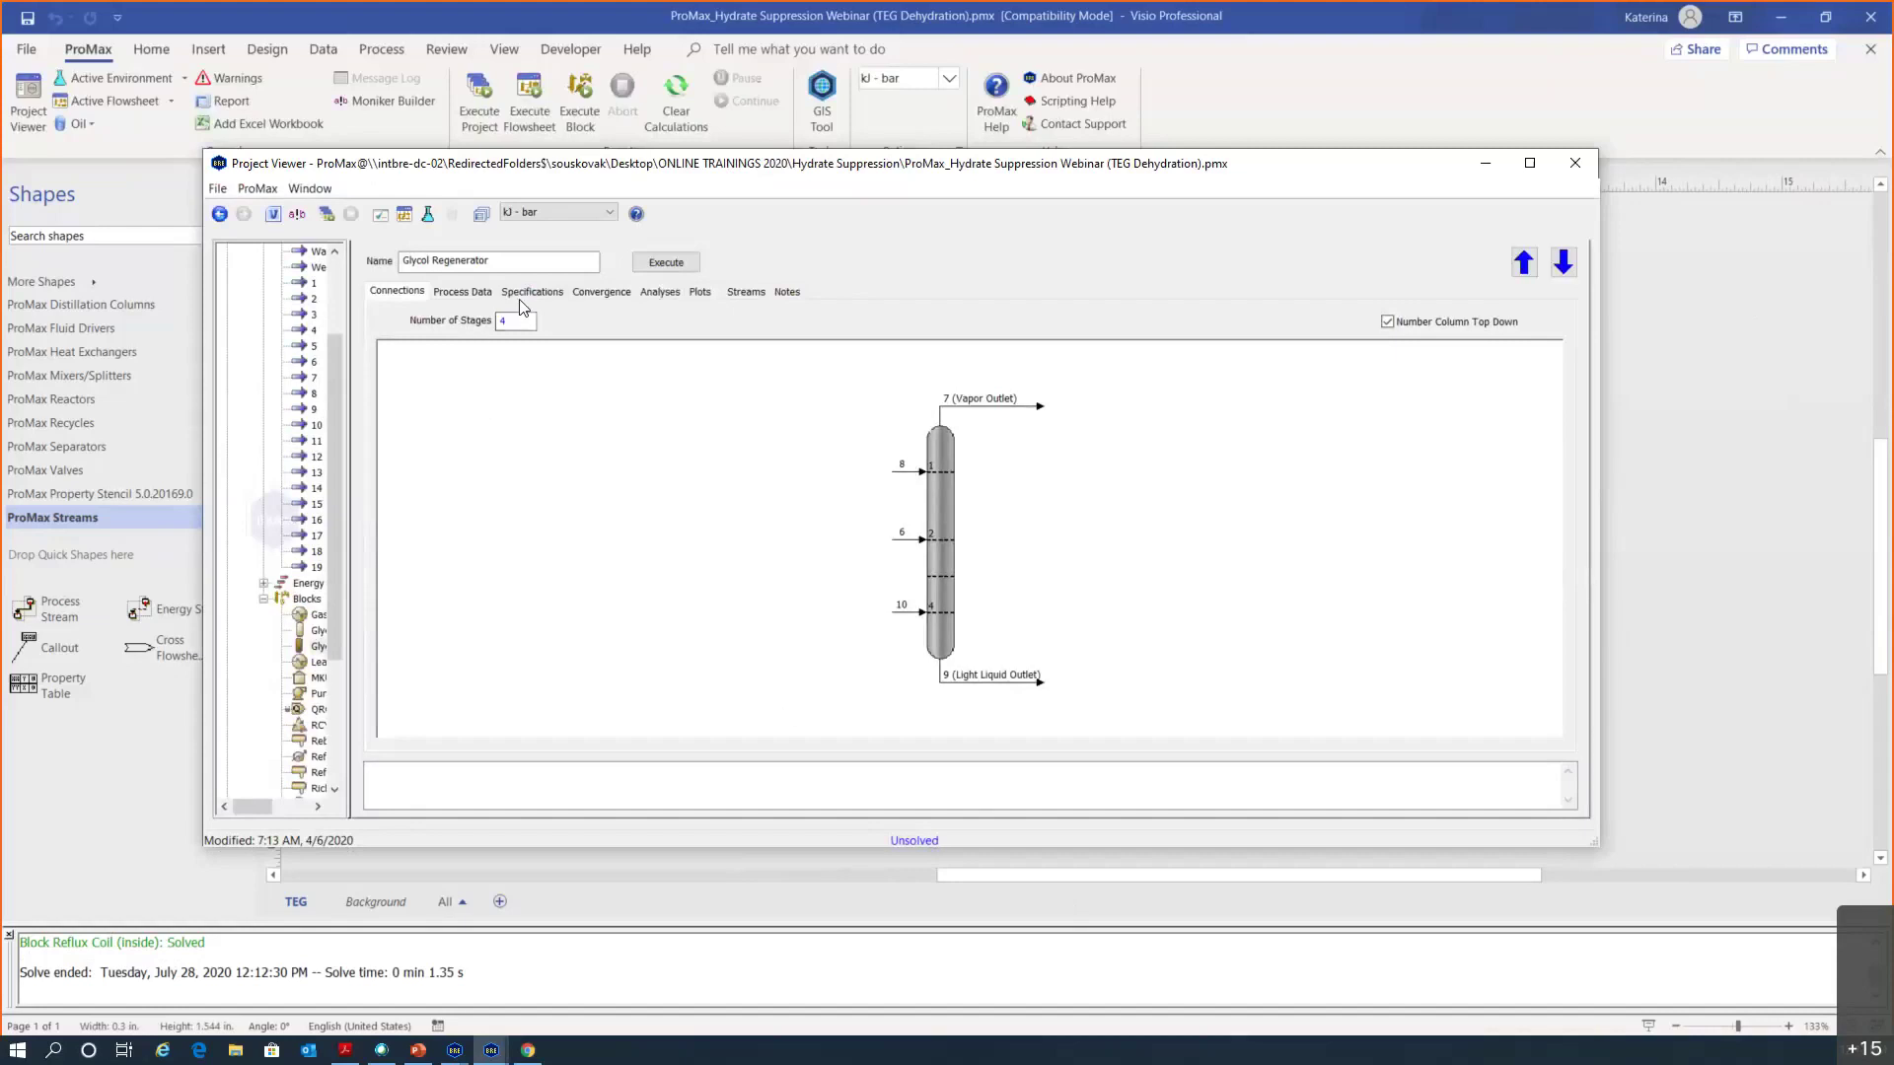
{"action": "left_click", "coordinate": [464, 296]}
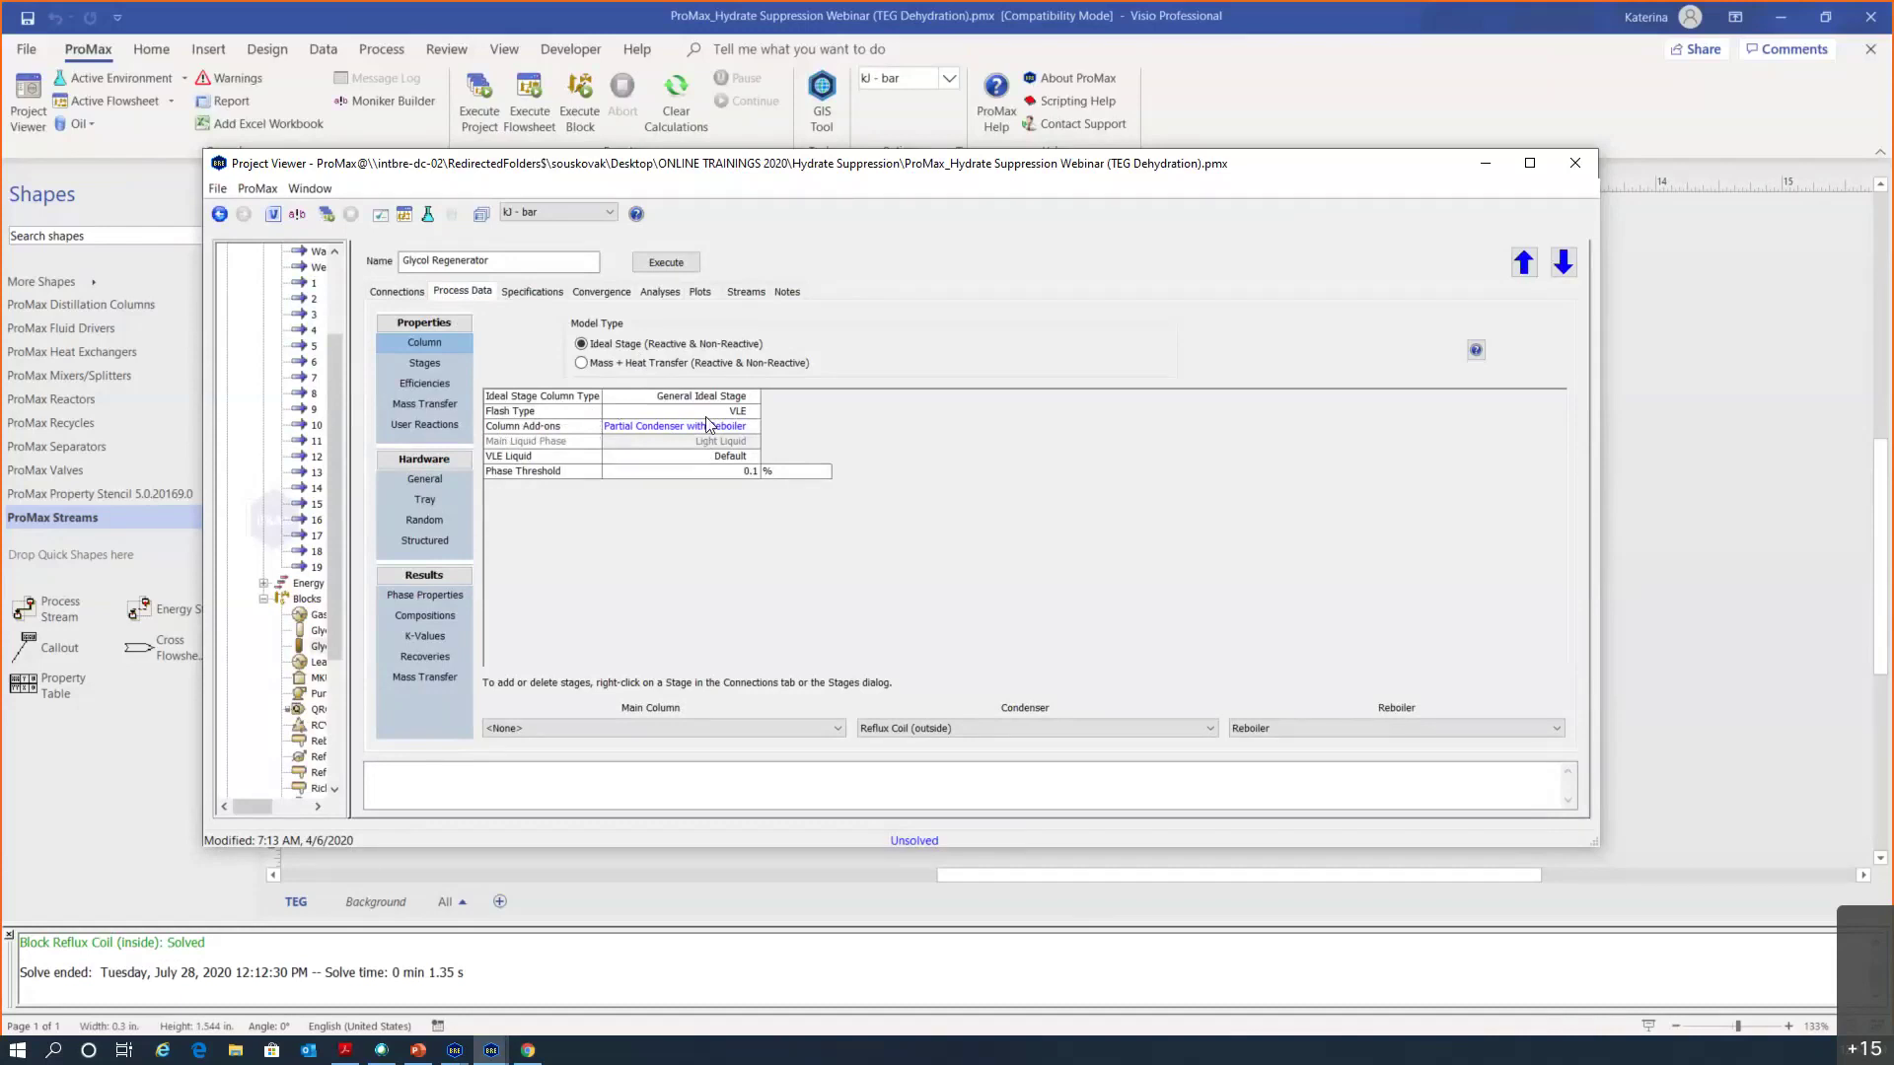
{"action": "left_click", "coordinate": [424, 363]}
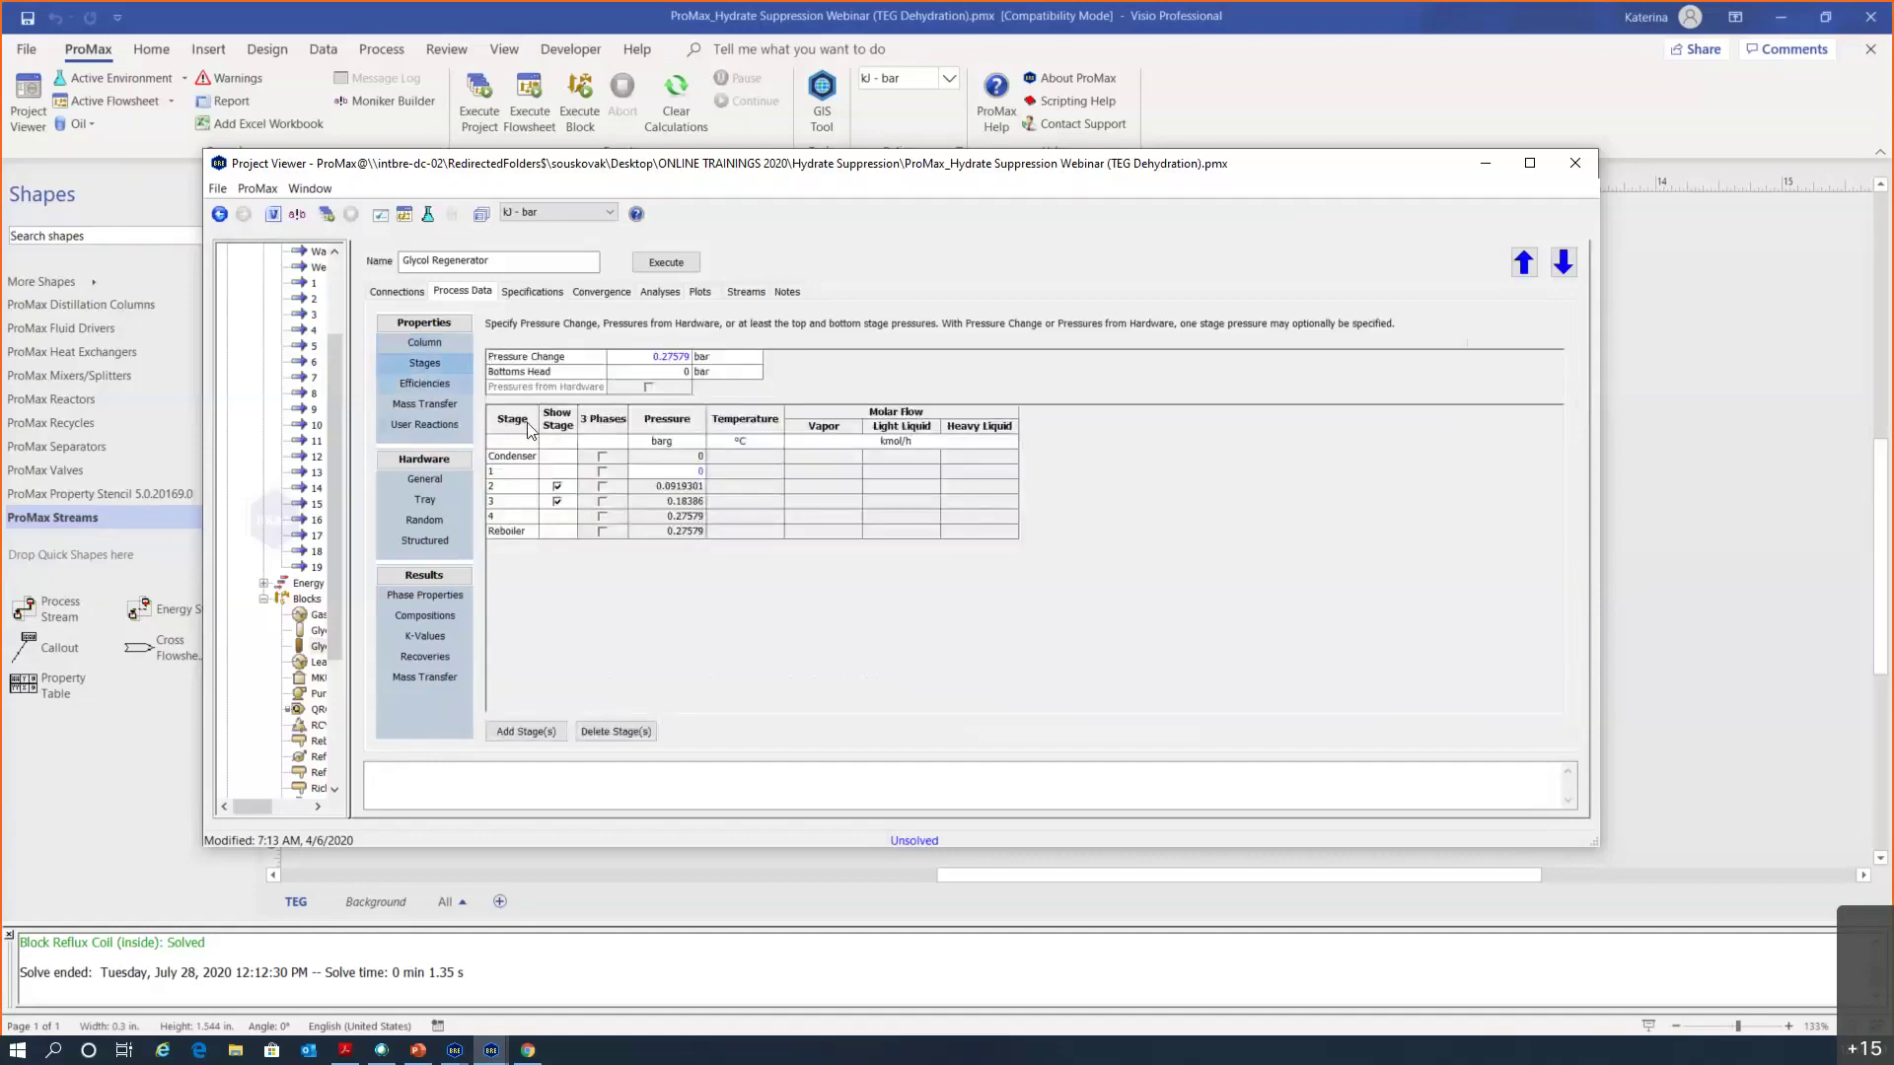
{"action": "scroll", "coordinate": [733, 481], "scroll_direction": "up", "scroll_amount": 3}
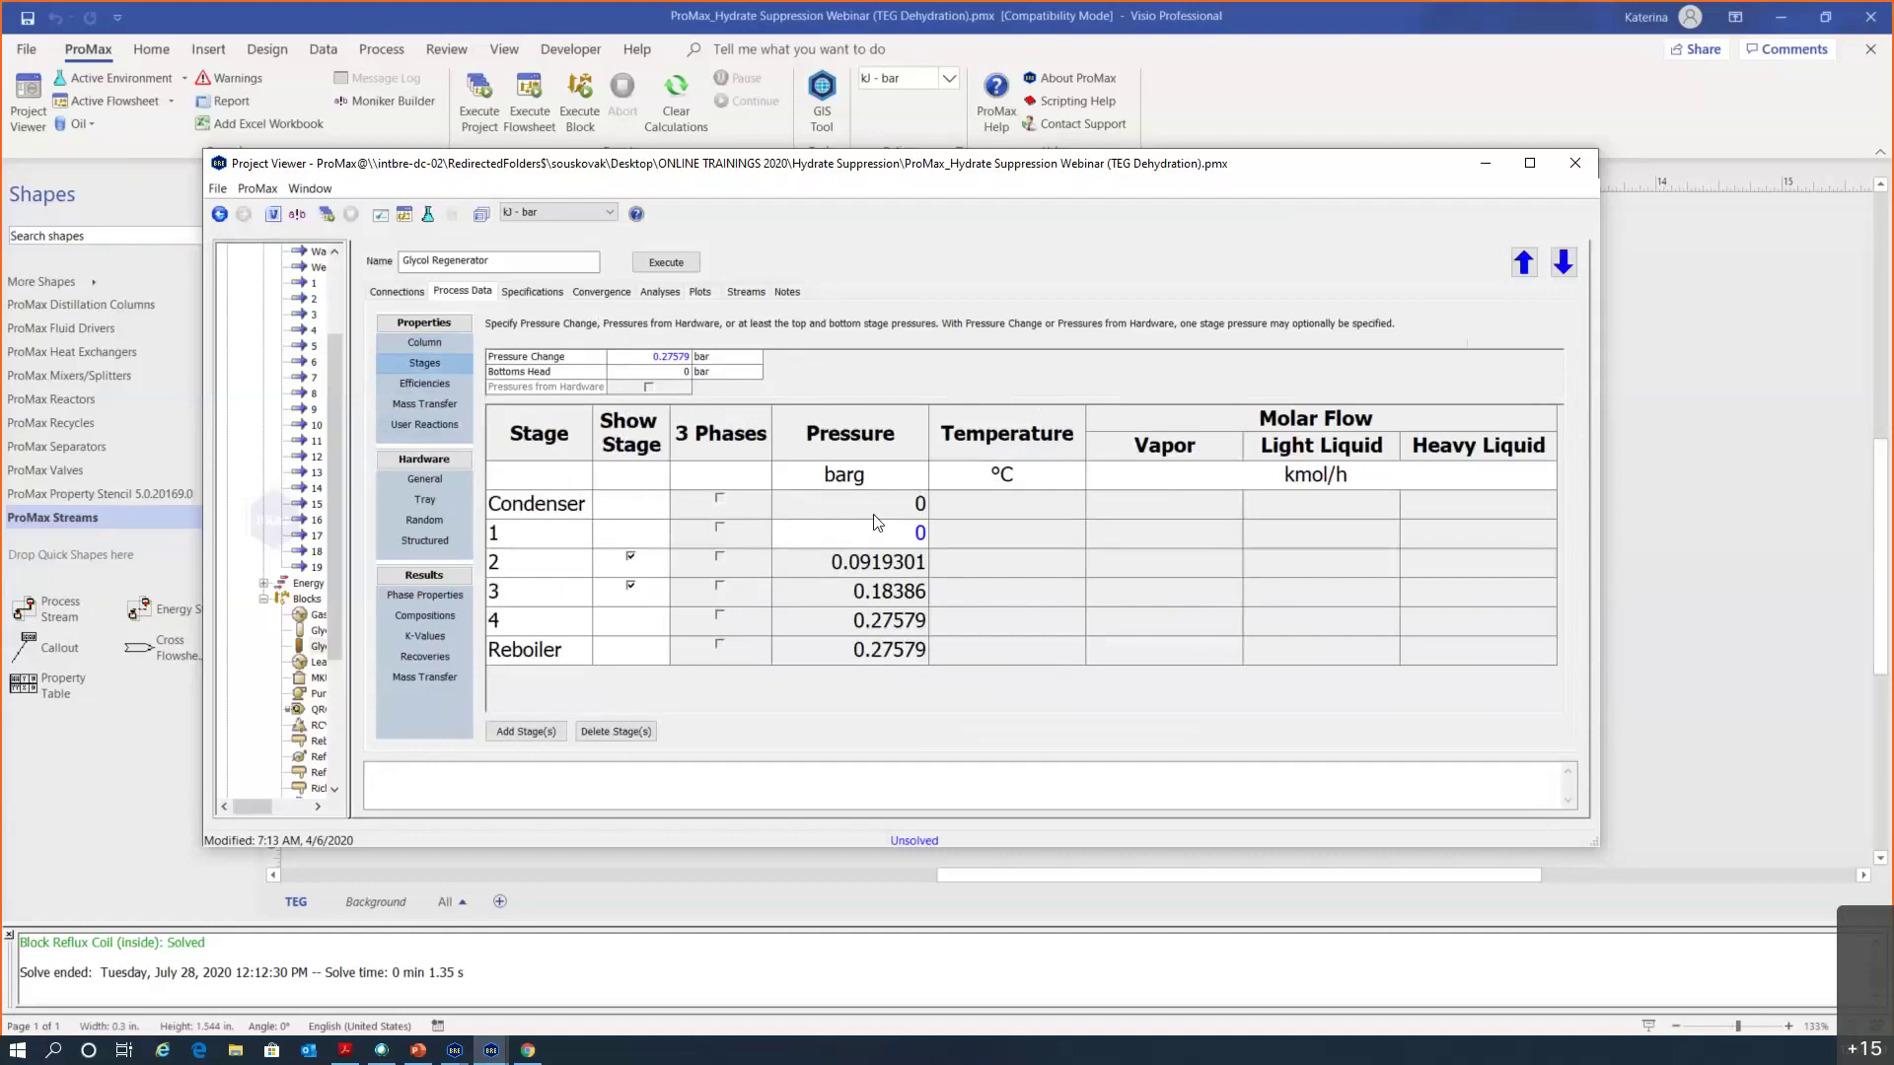
{"action": "mouse_move", "coordinate": [873, 540]}
{"action": "key", "text": "Return"}
Review the Glycol Regenerator's reflux ratio and boilup ratio specifications alongside the column in the flowsheet
{"action": "left_click", "coordinate": [542, 294]}
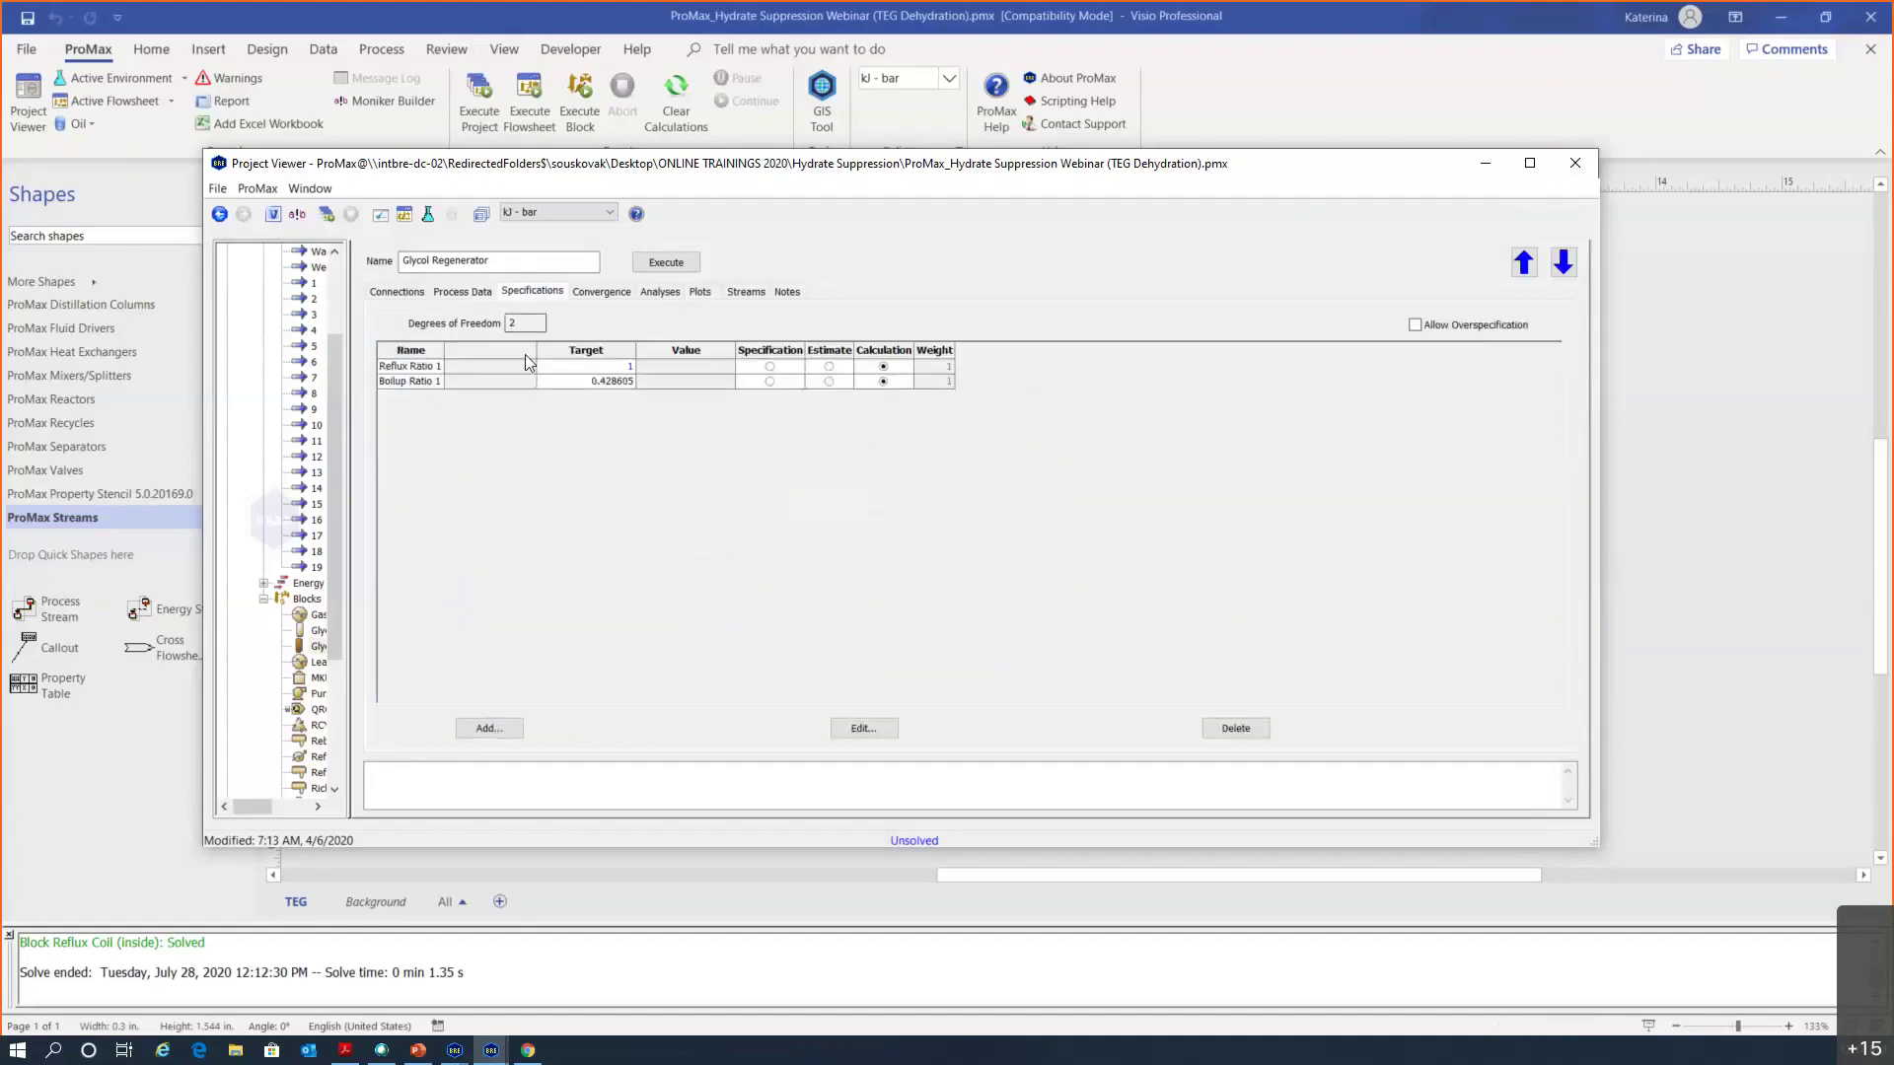
{"action": "scroll", "coordinate": [524, 353], "scroll_direction": "up", "scroll_amount": 2}
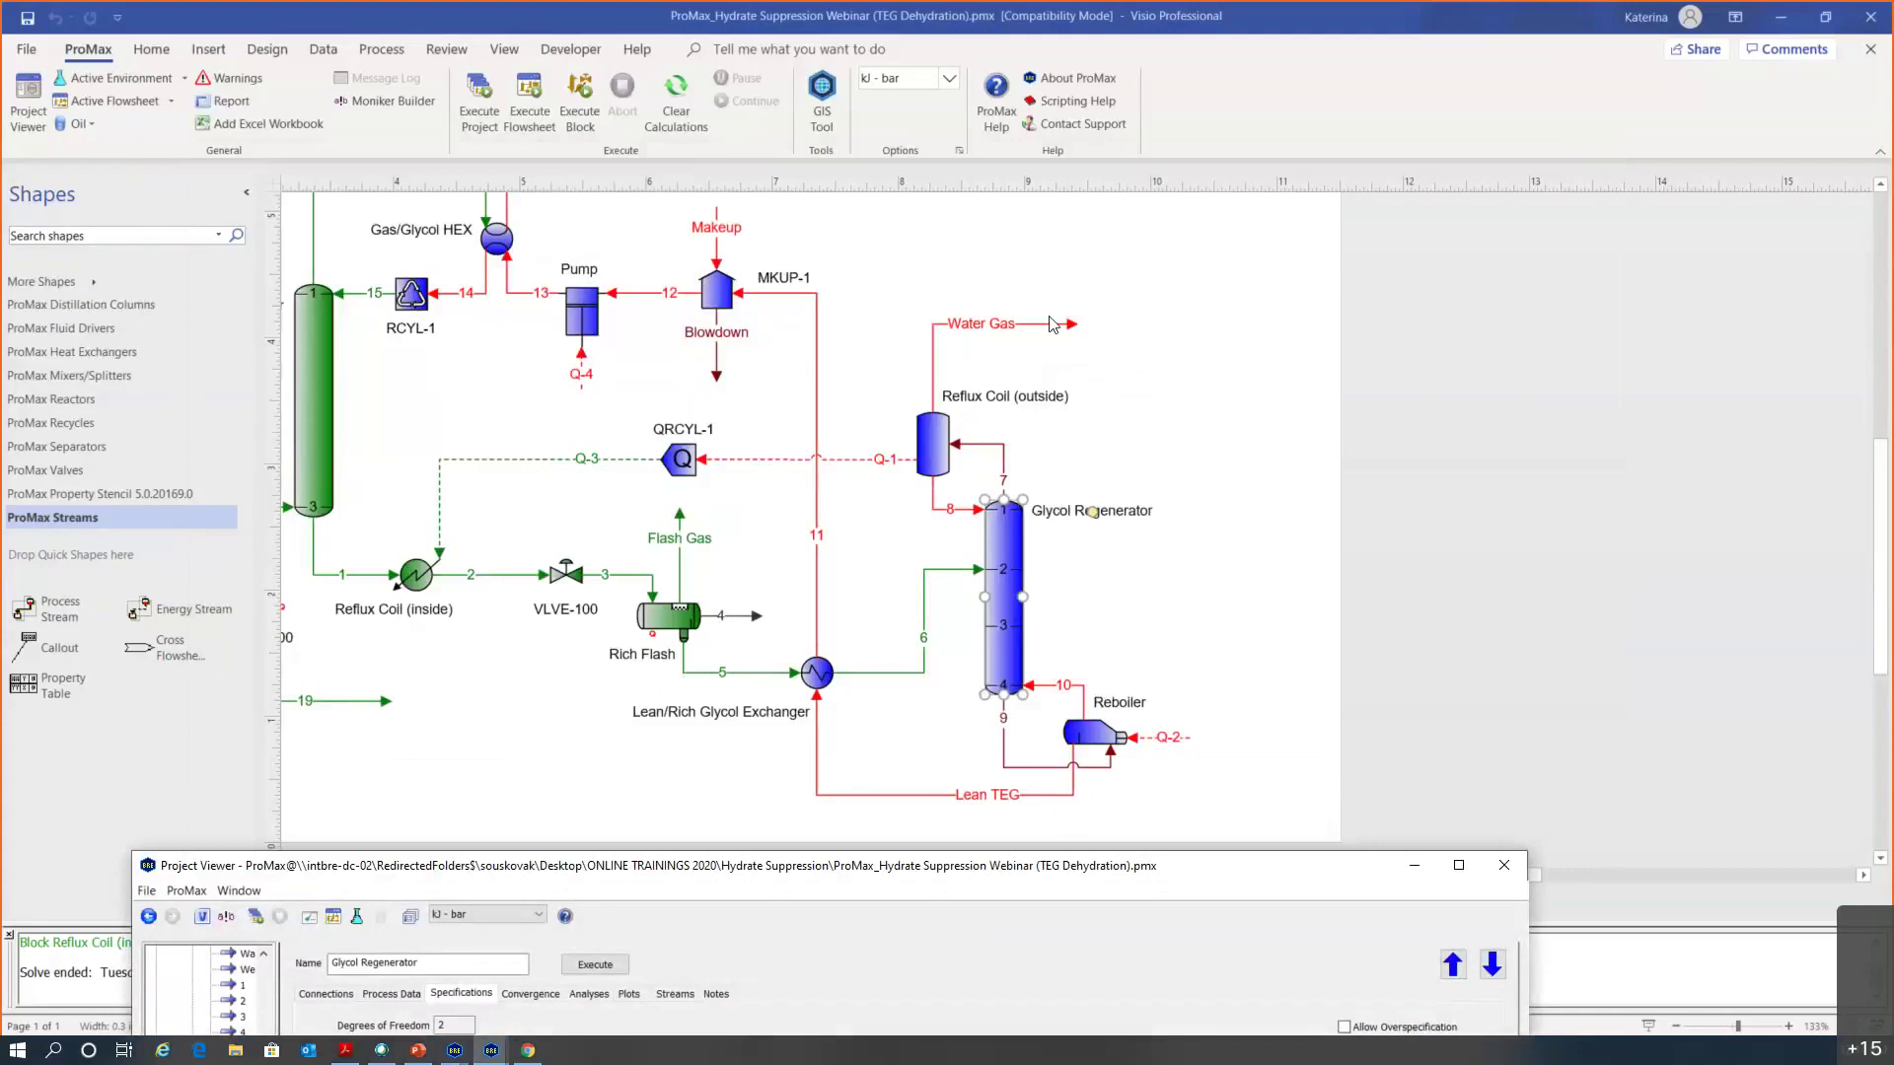
{"action": "double_click", "coordinate": [1021, 599]}
{"action": "left_click_drag", "start_coordinate": [839, 923], "coordinate": [819, 955]}
{"action": "left_click_drag", "start_coordinate": [812, 248], "coordinate": [831, 165]}
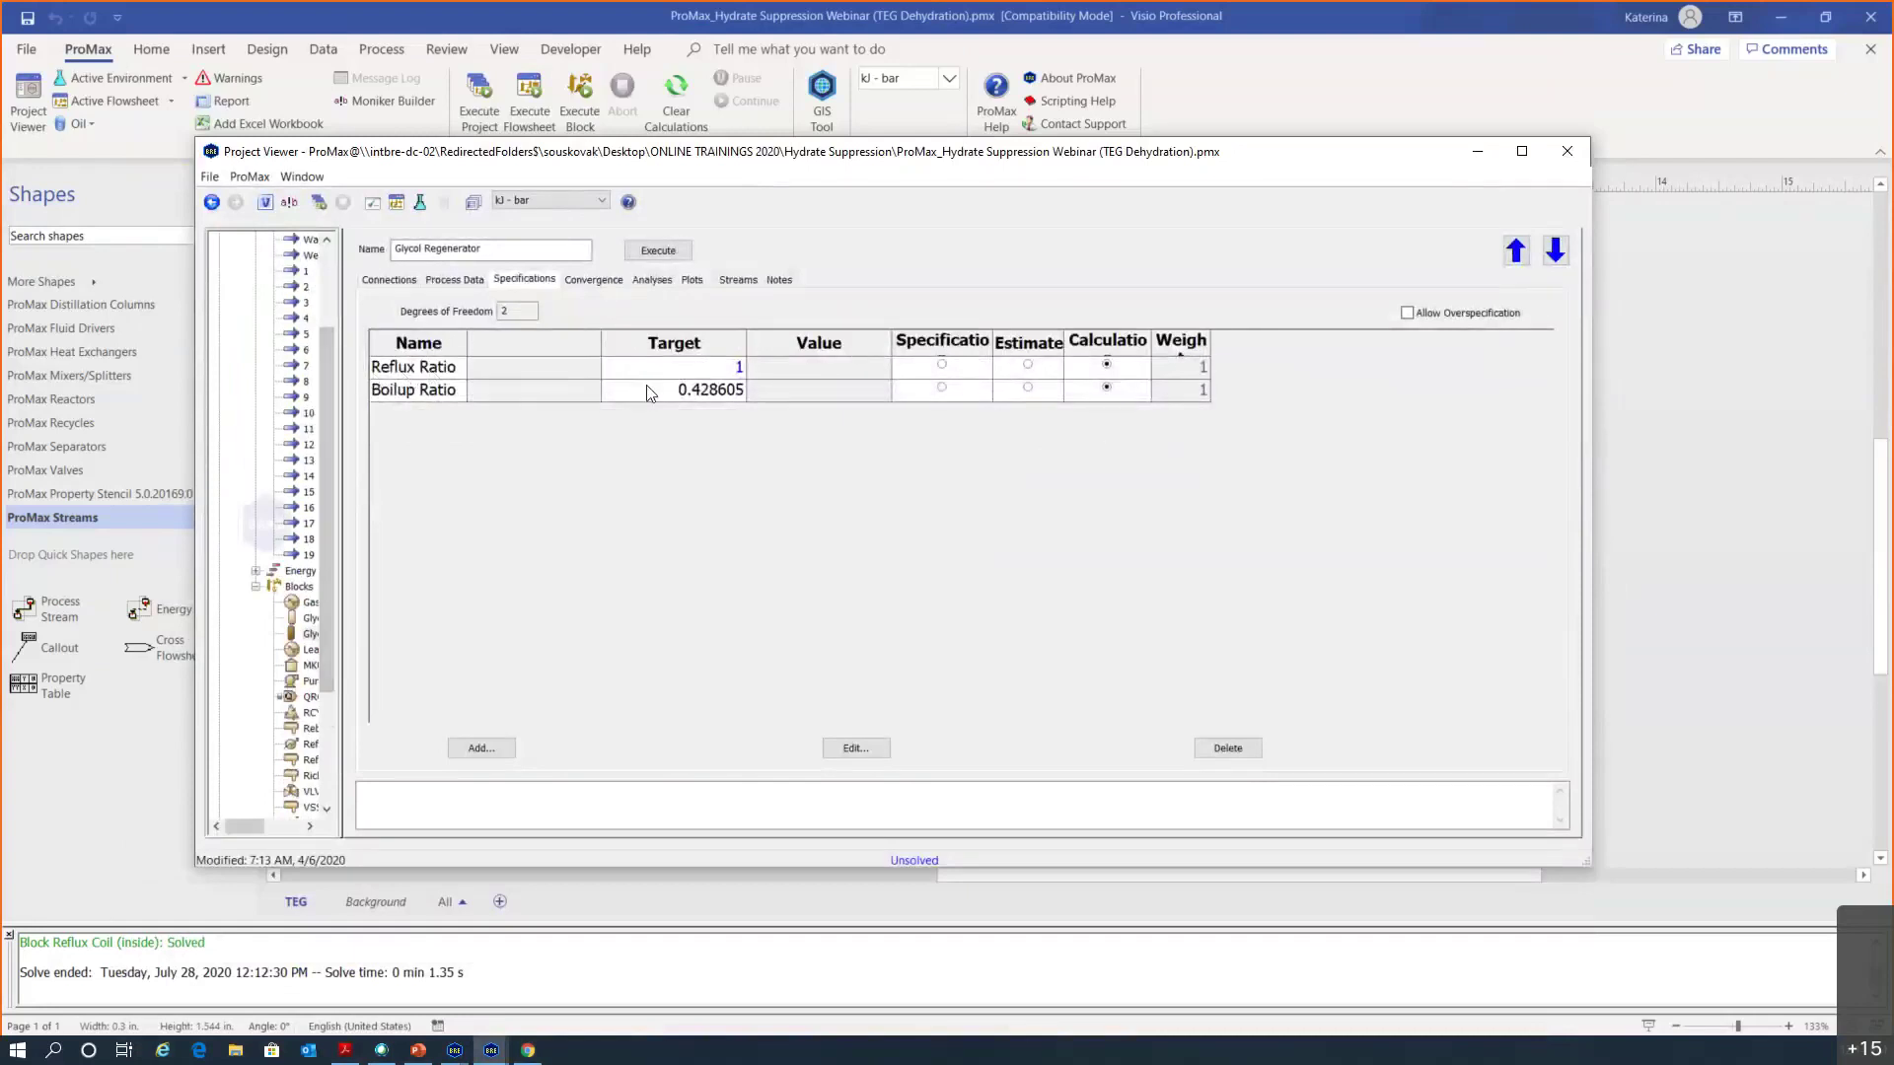
Set the Glycol Regenerator's reflux ratio target to 0.1 and make it an active specification
{"action": "left_click", "coordinate": [698, 372]}
{"action": "type", "text": "0.1"}
{"action": "key", "text": "Return"}
{"action": "left_click", "coordinate": [943, 366]}
{"action": "left_click", "coordinate": [1568, 153]}
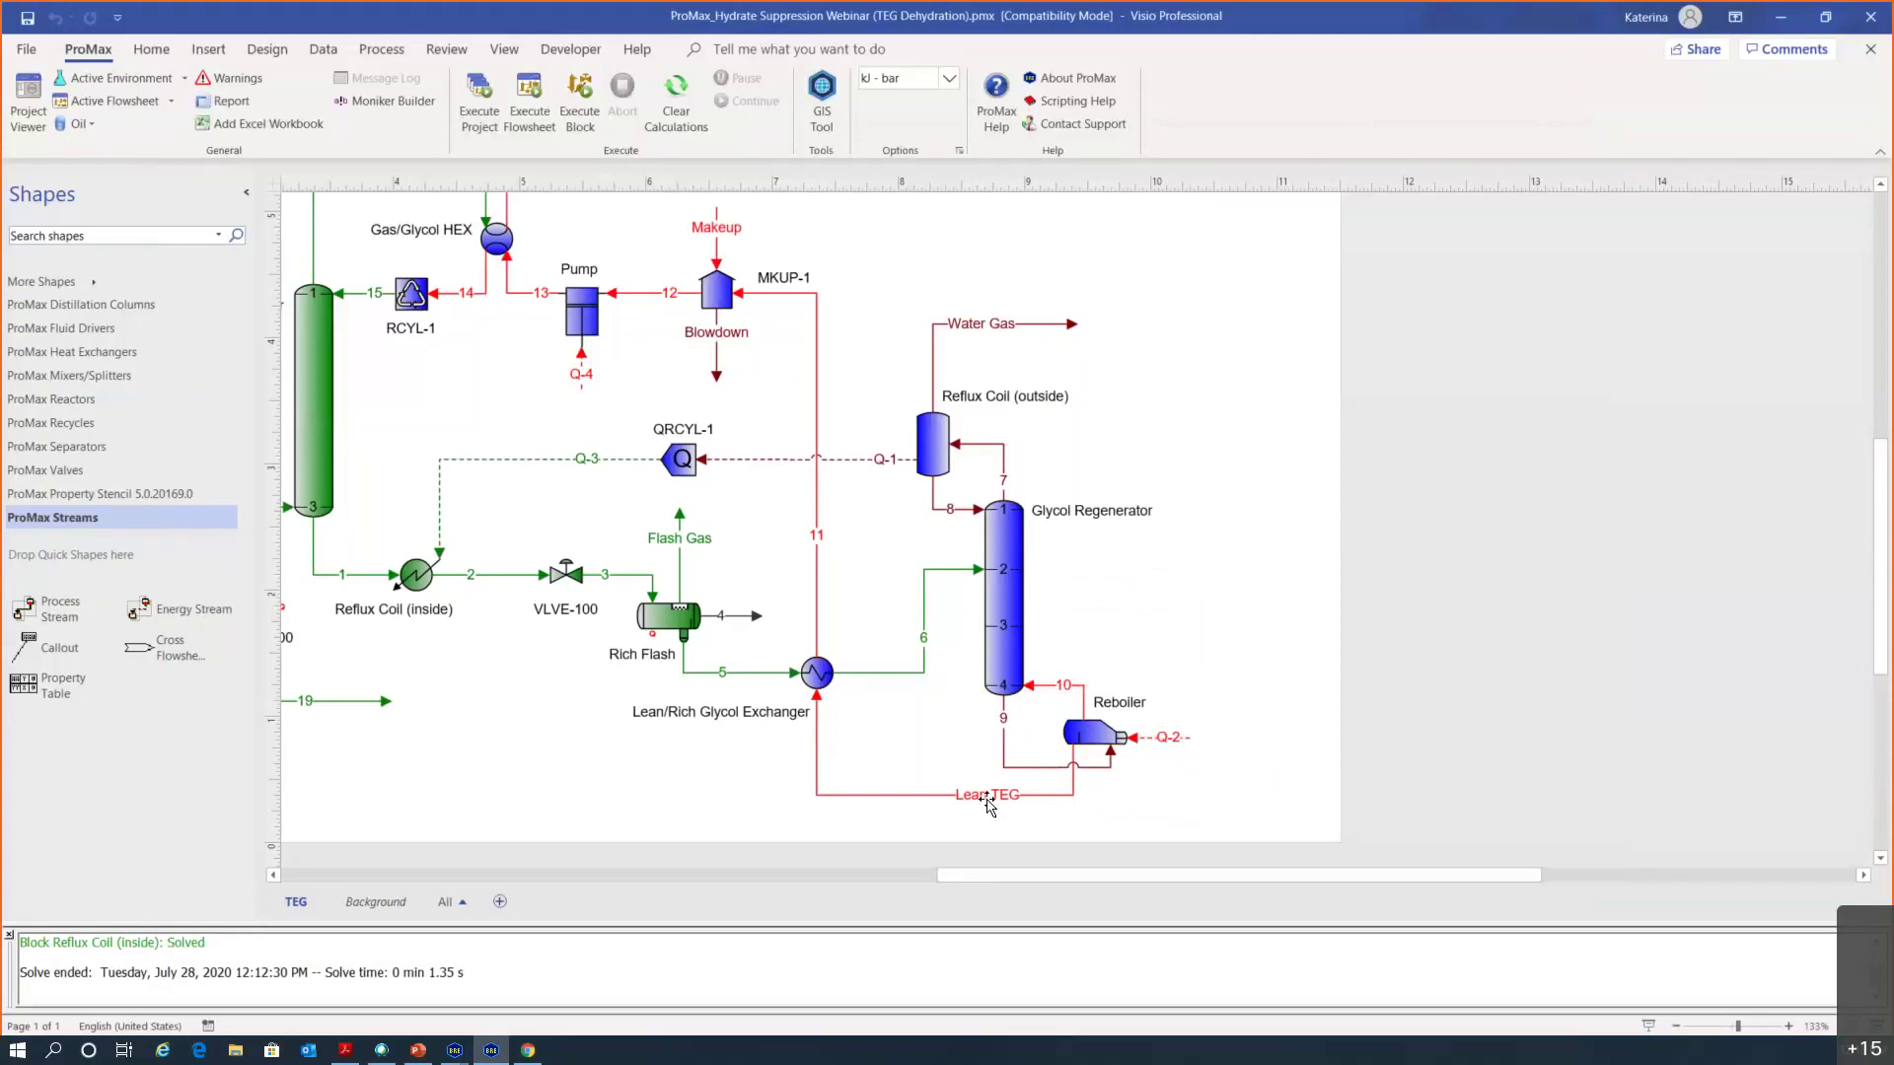
Set the temperature of stream 10 to 204 °C and execute the Glycol Regenerator block
{"action": "double_click", "coordinate": [1059, 684]}
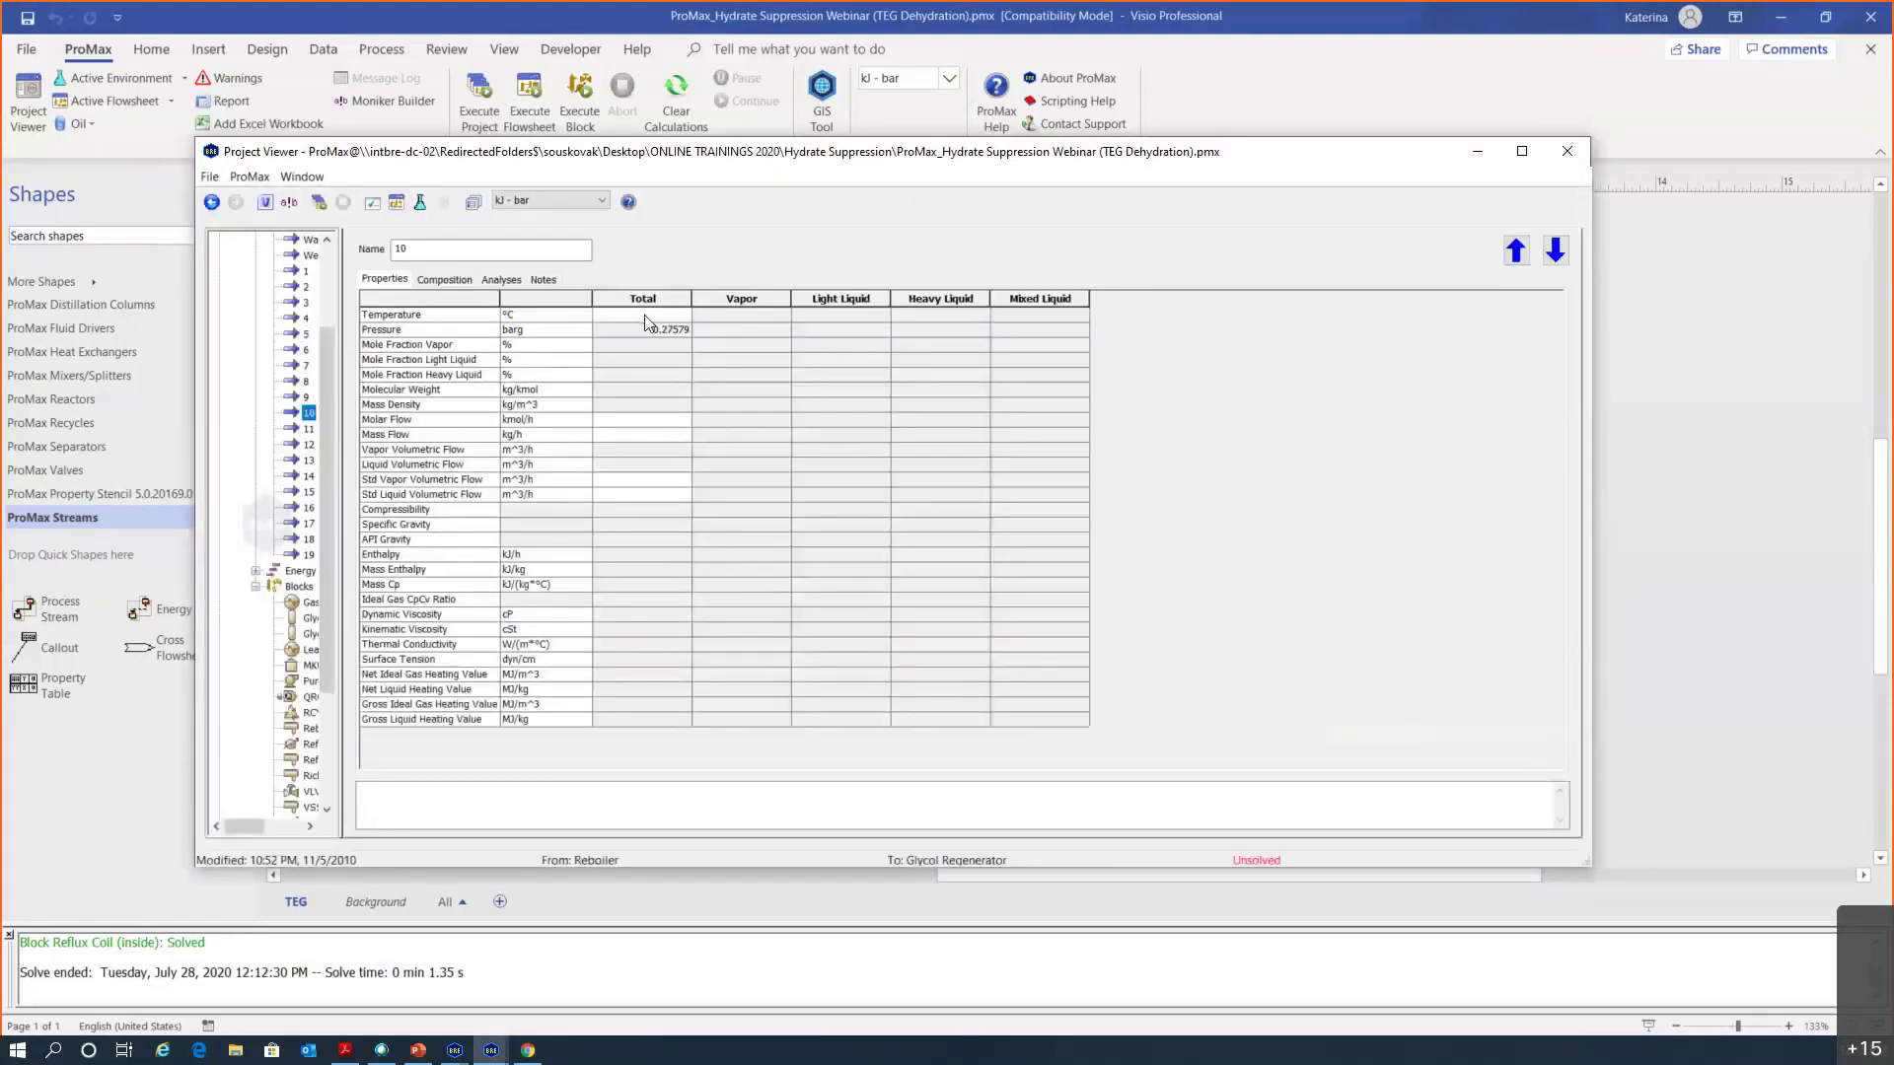
{"action": "left_click", "coordinate": [909, 341]}
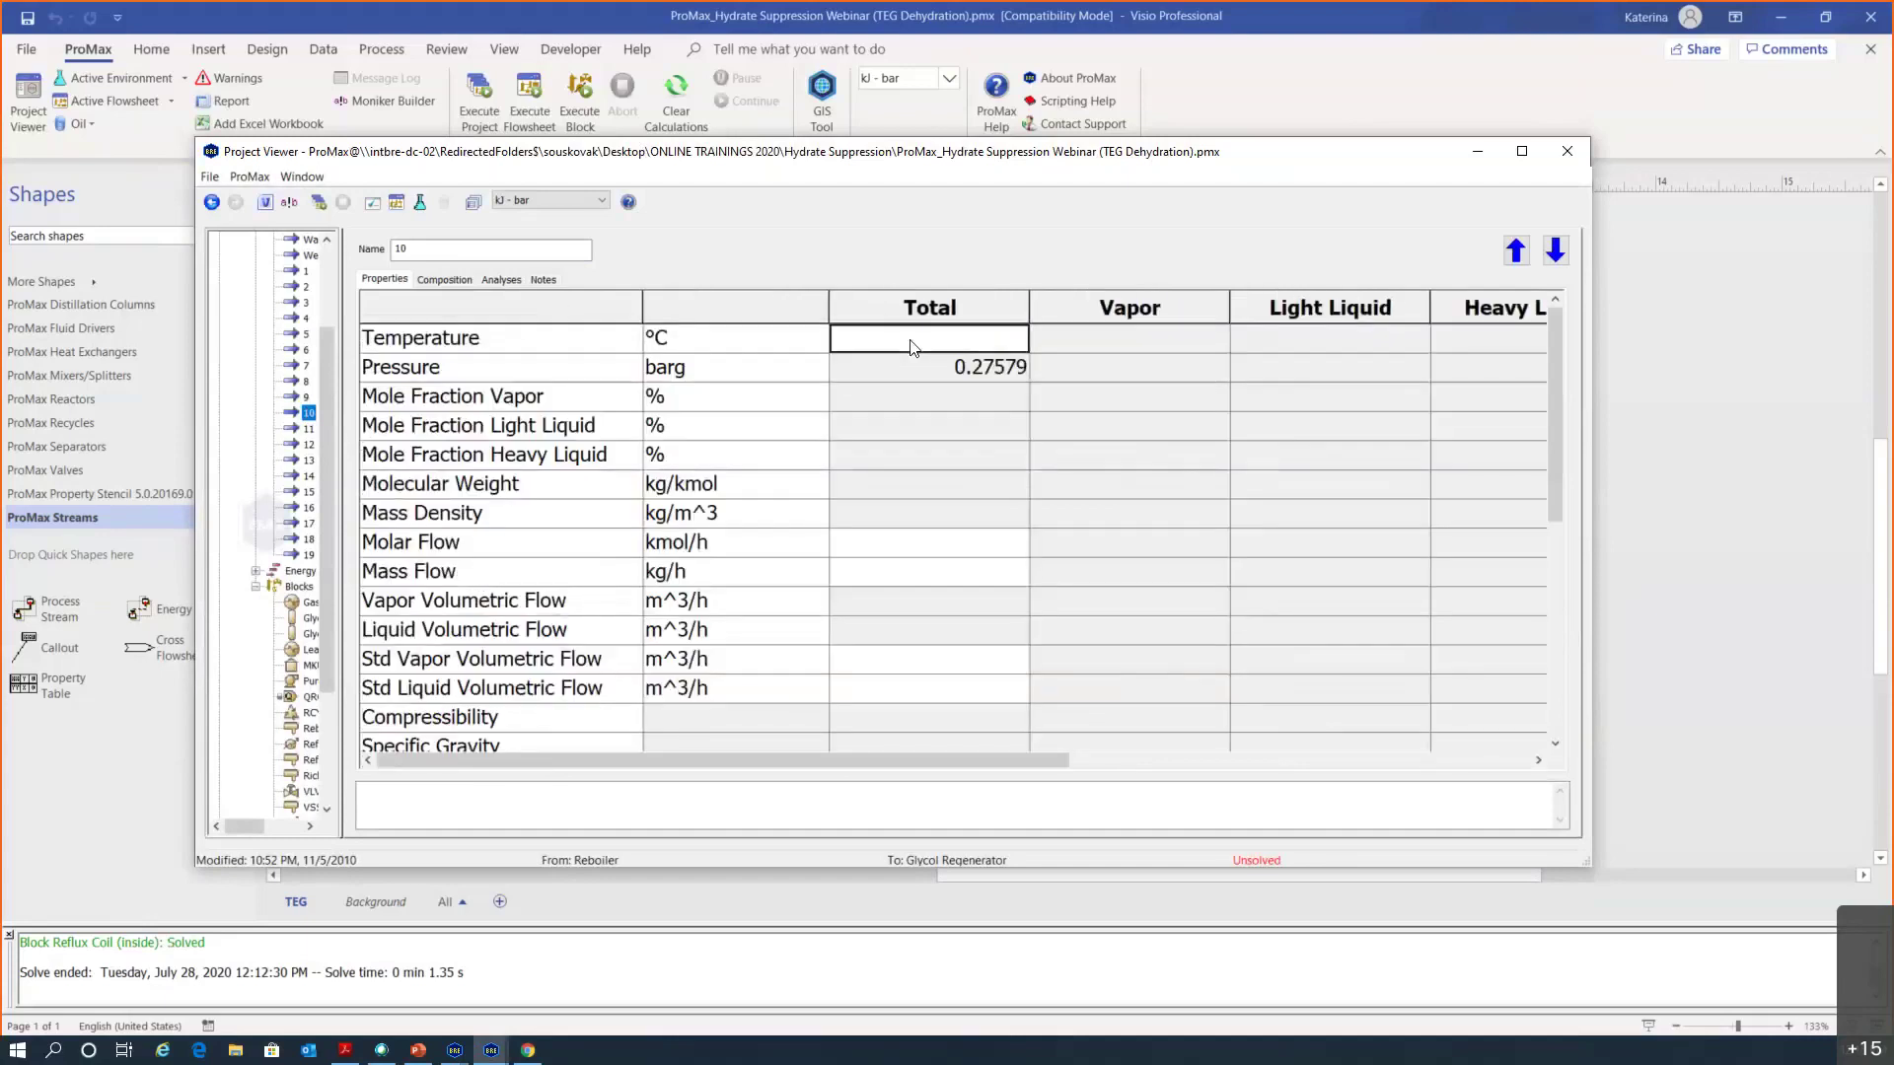
{"action": "type", "text": "204"}
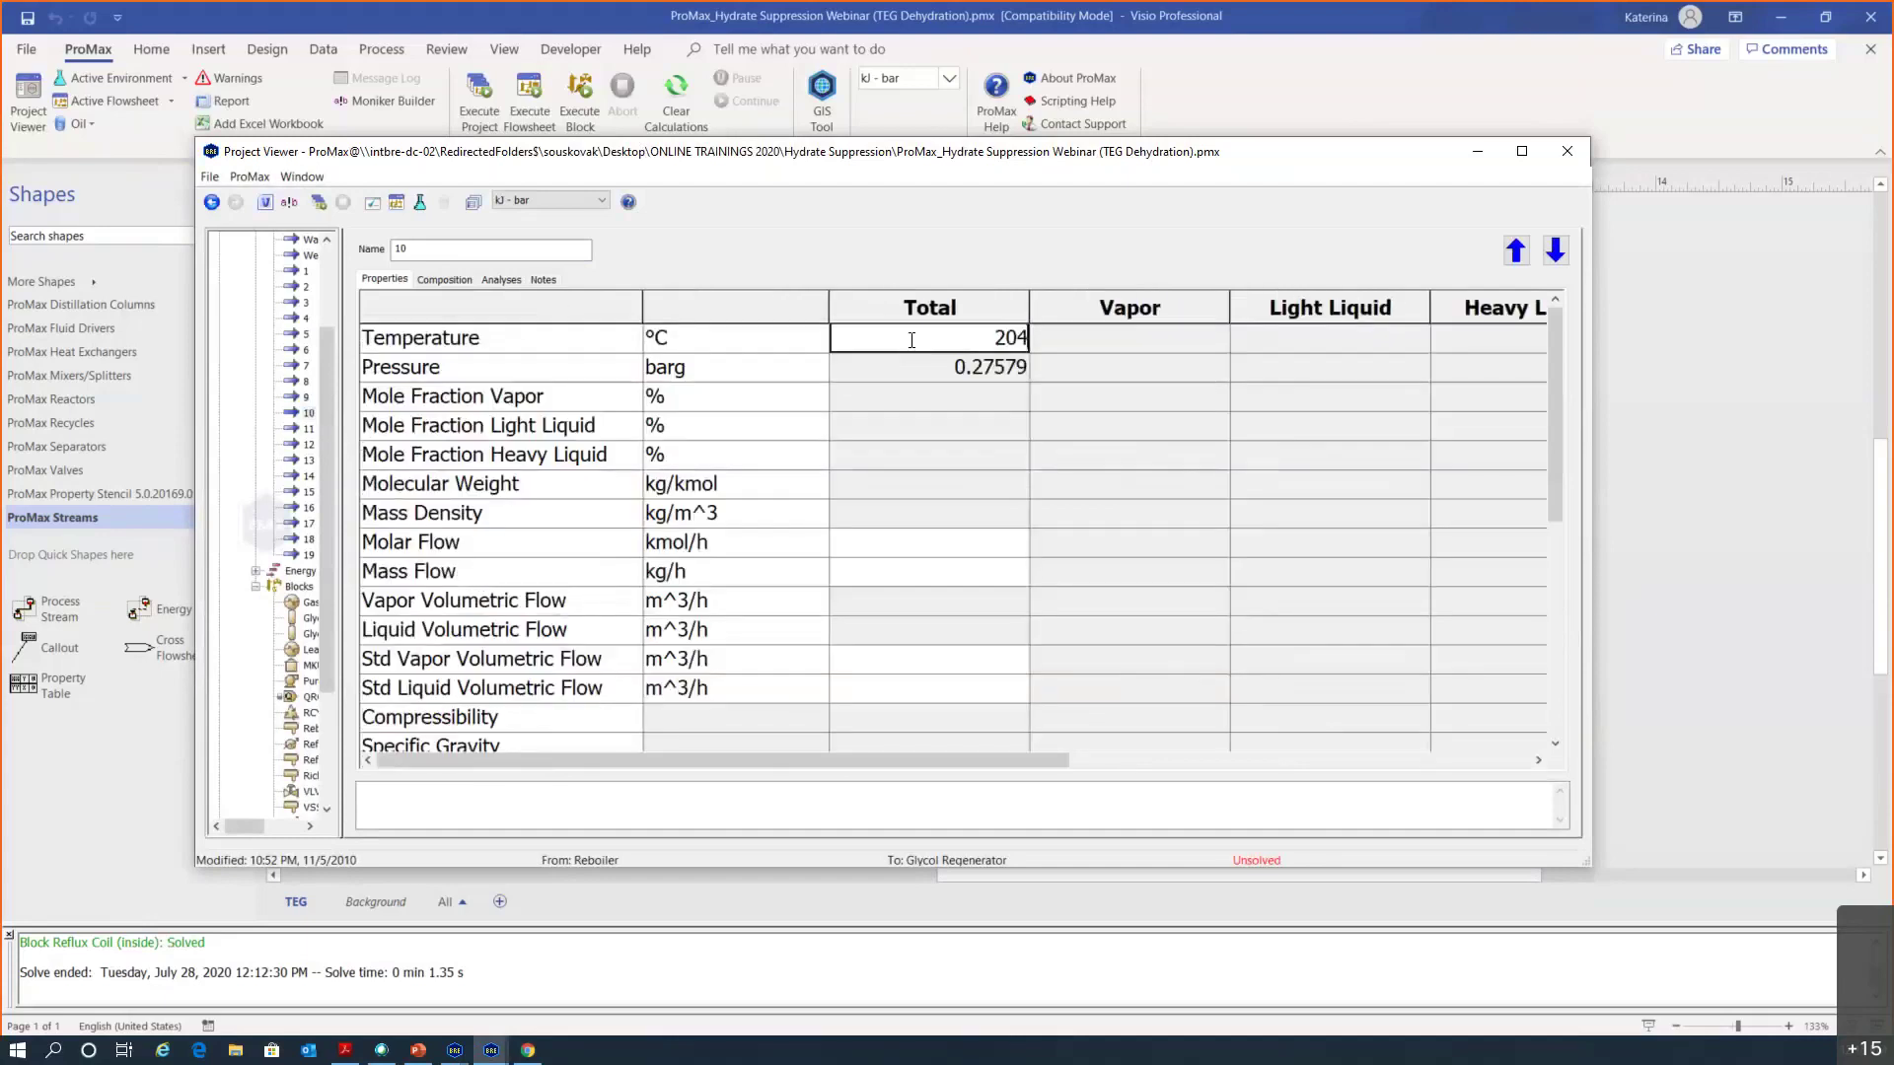
{"action": "key", "text": "Return"}
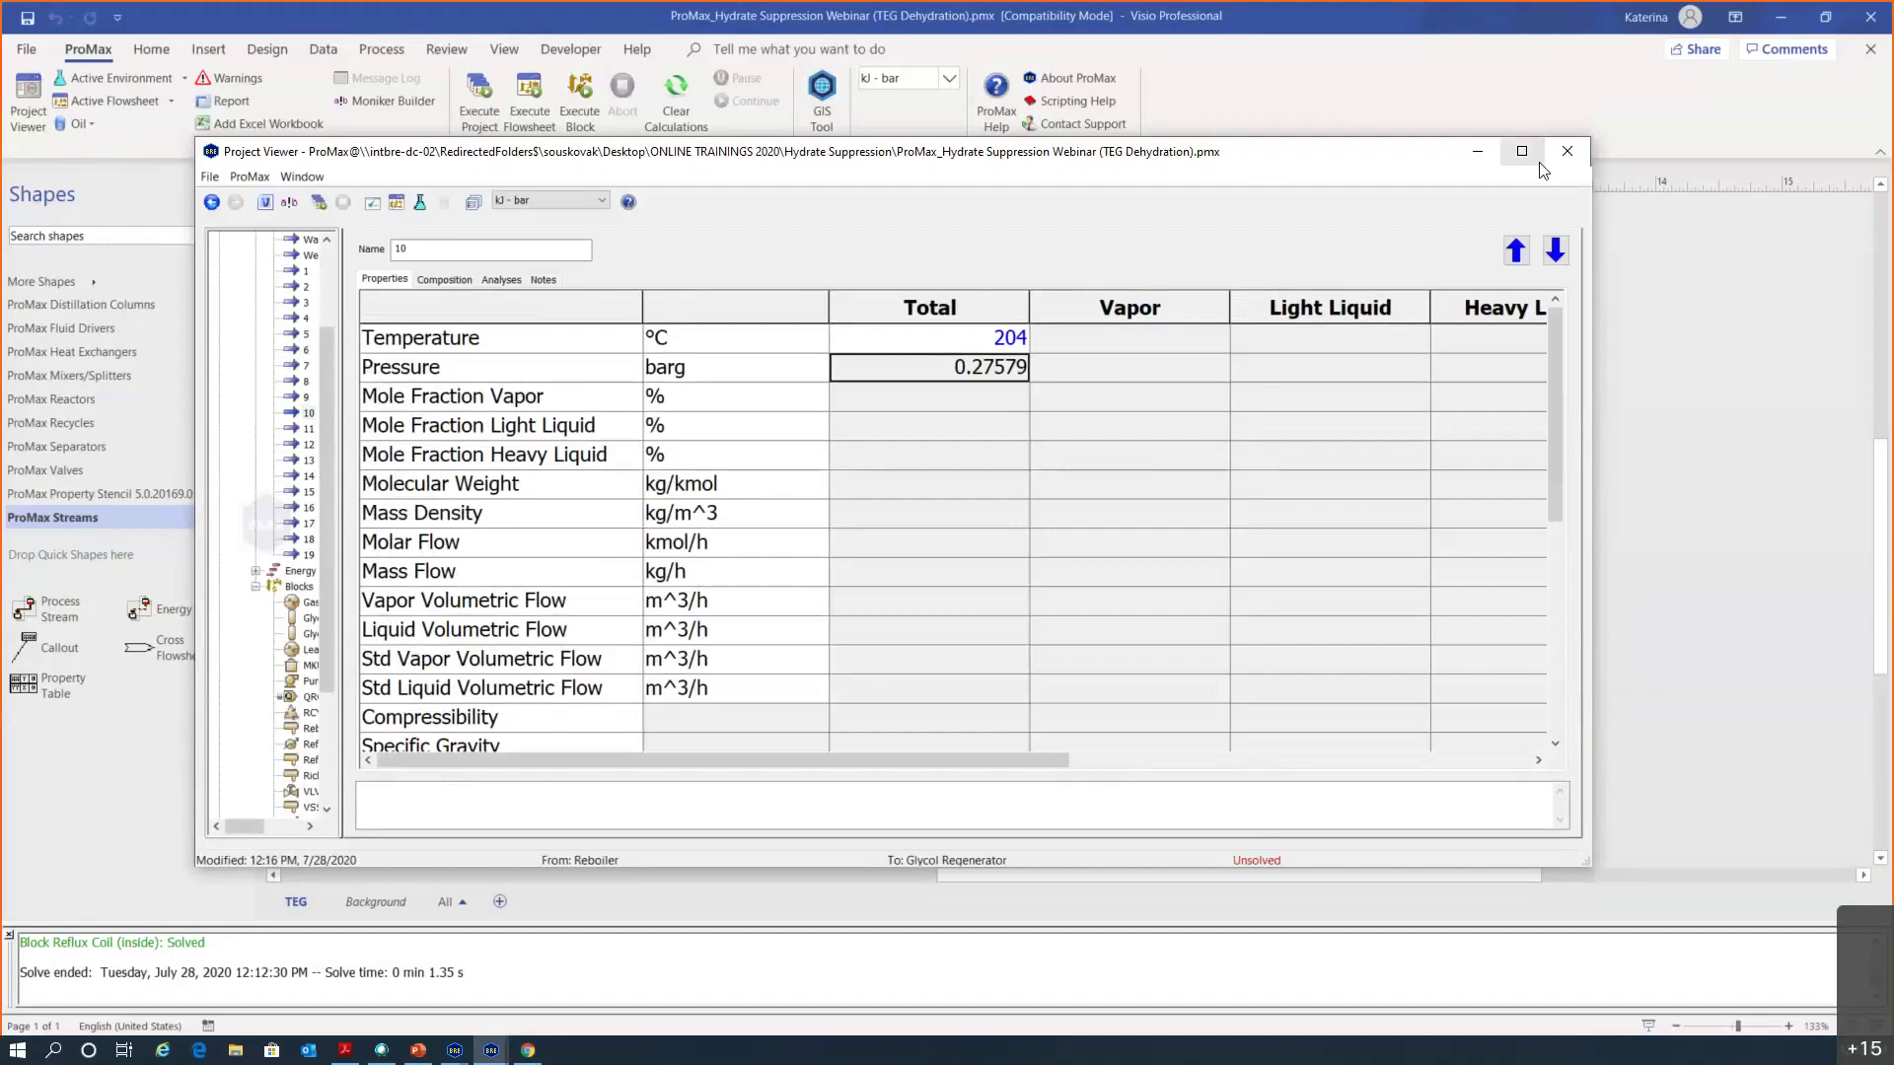
{"action": "left_click", "coordinate": [1570, 157]}
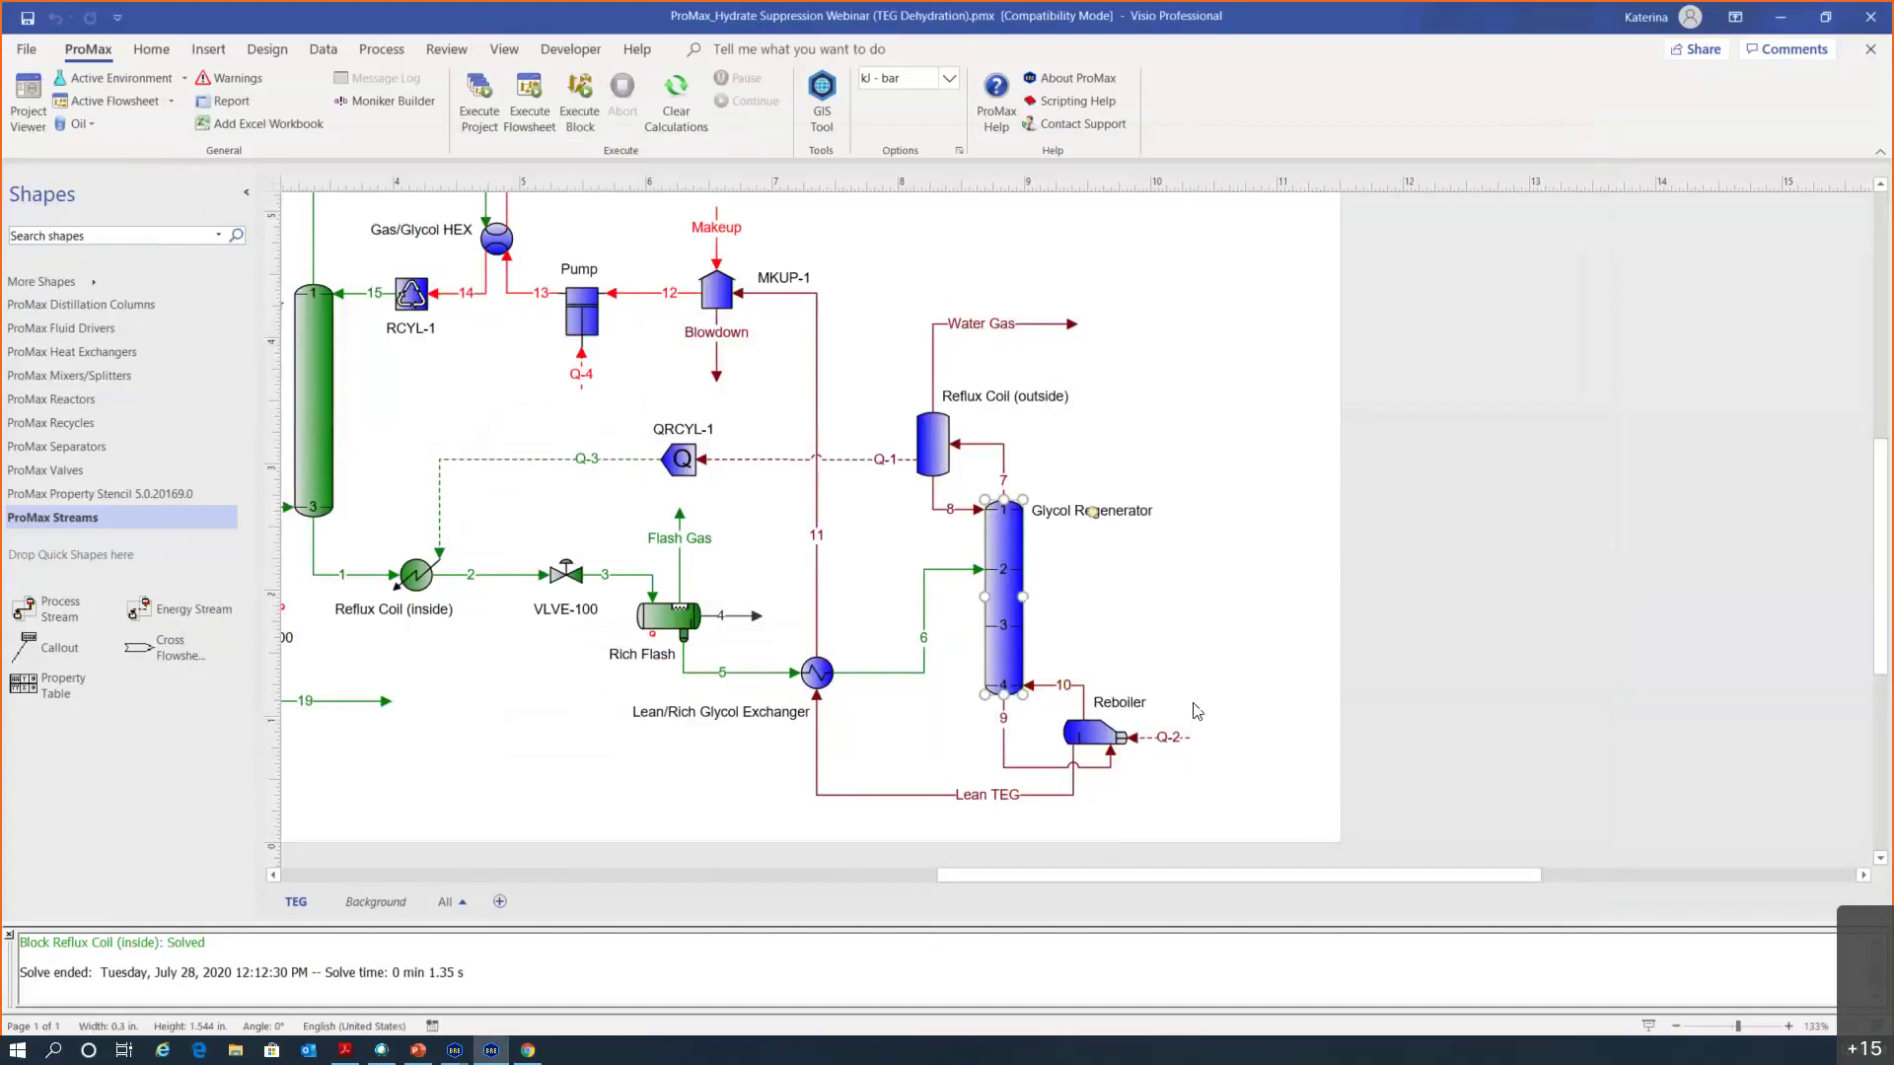
{"action": "left_click", "coordinate": [580, 104]}
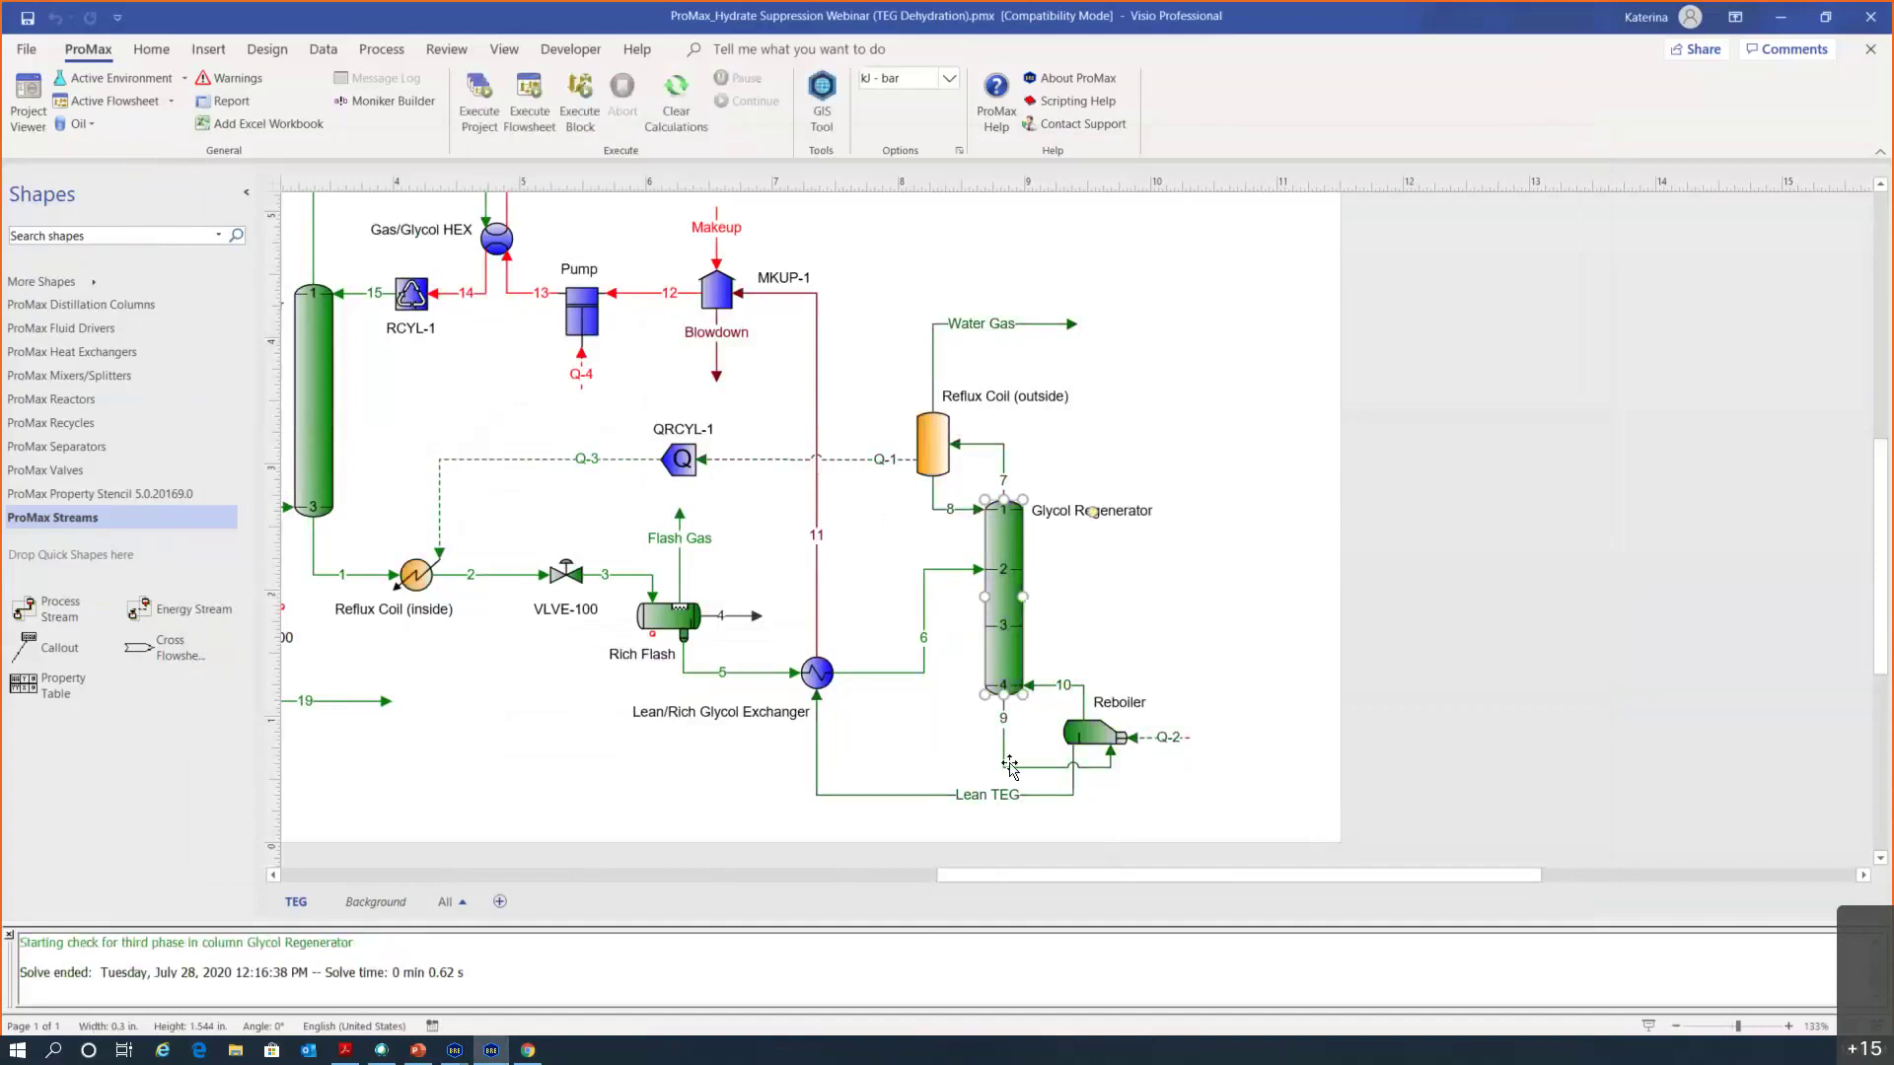
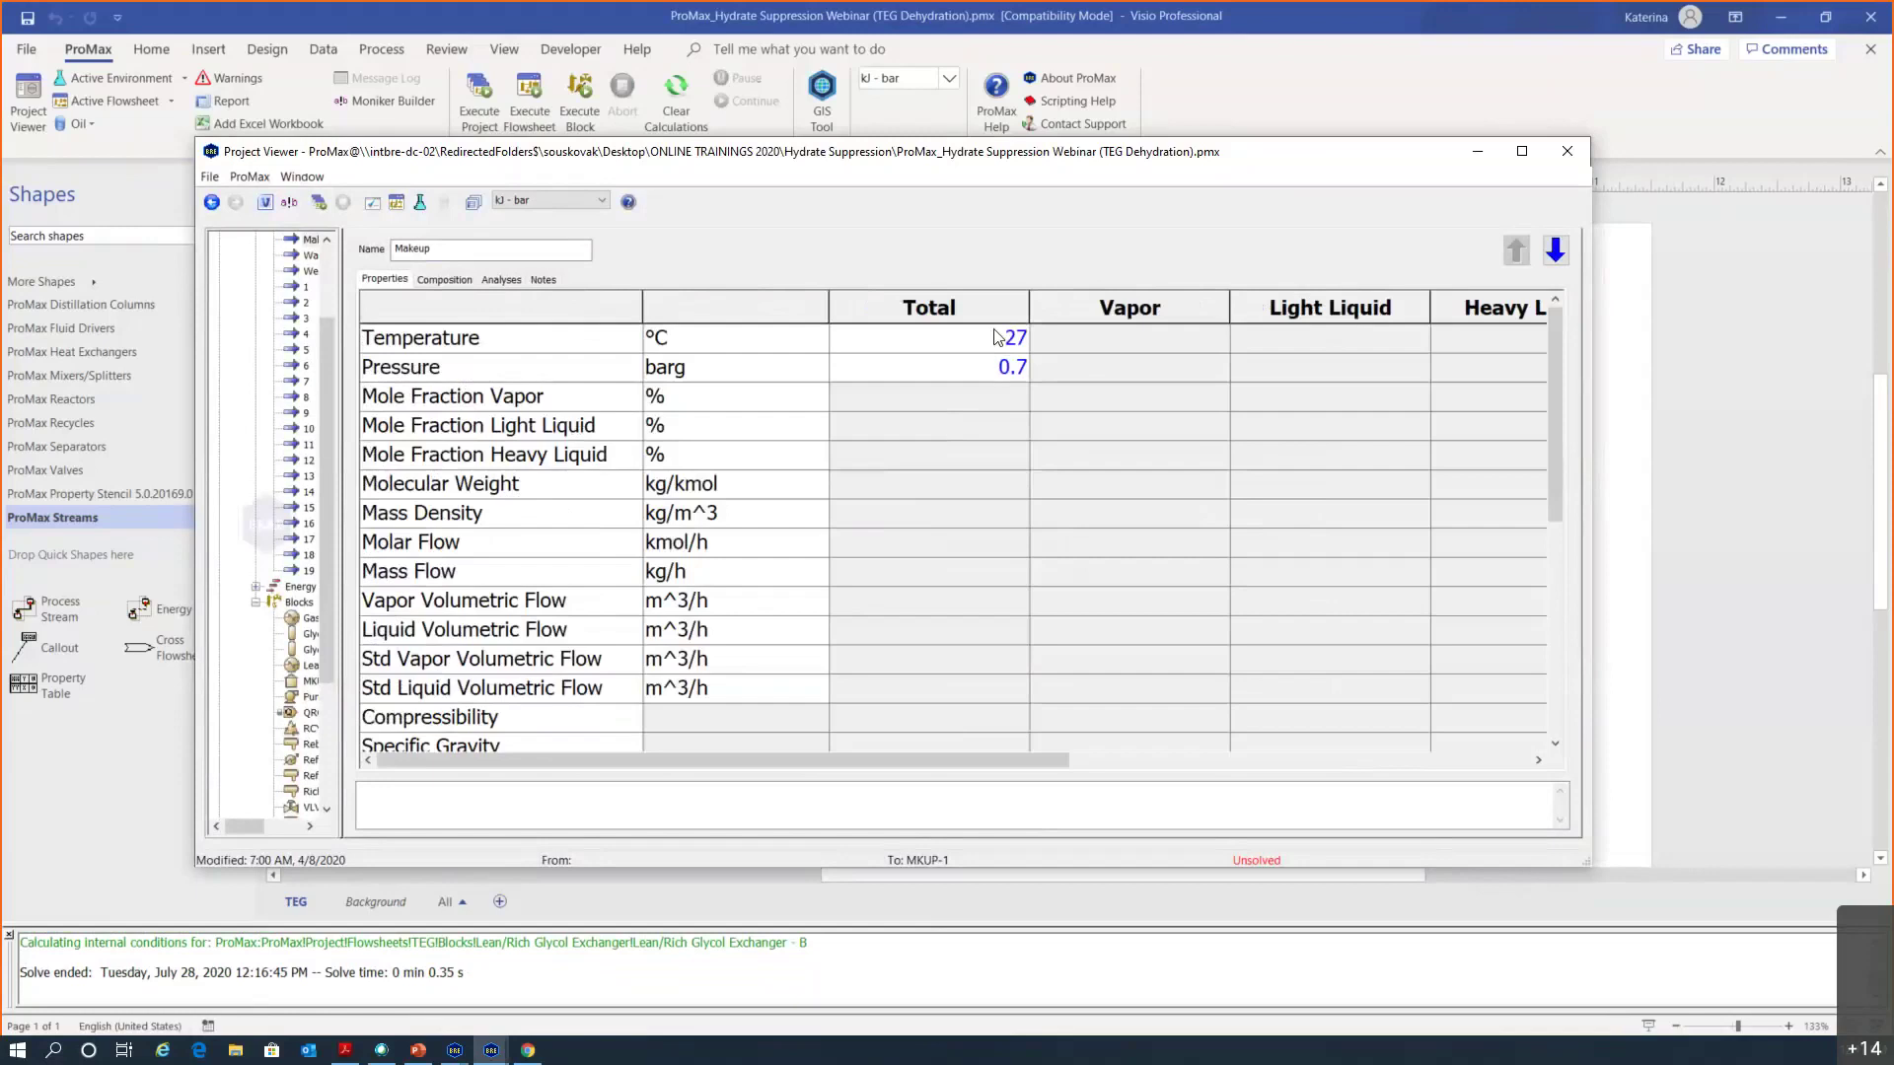
Specify the Makeup stream's mass fractions as 99.9% TEG and 0.1% water, treat missing components as zero, and review its properties
{"action": "left_click", "coordinate": [944, 371]}
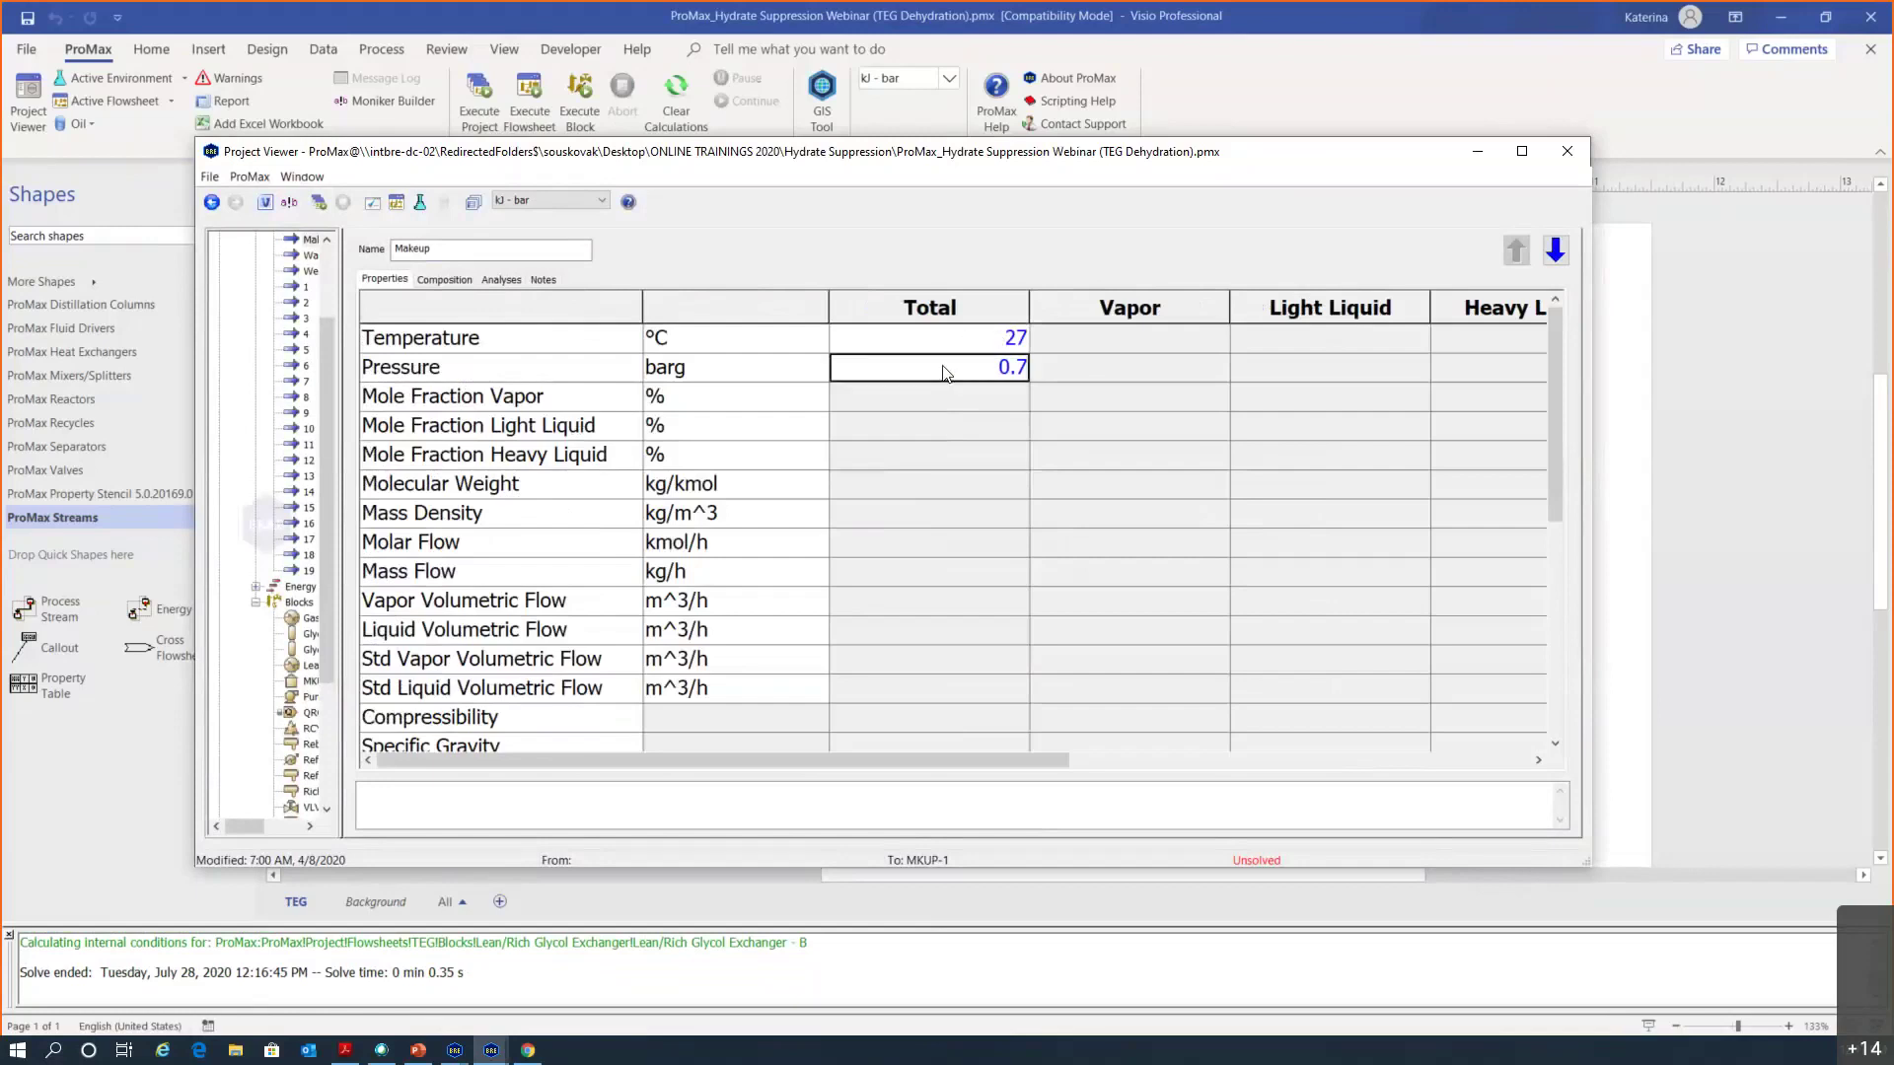
{"action": "left_click", "coordinate": [444, 280]}
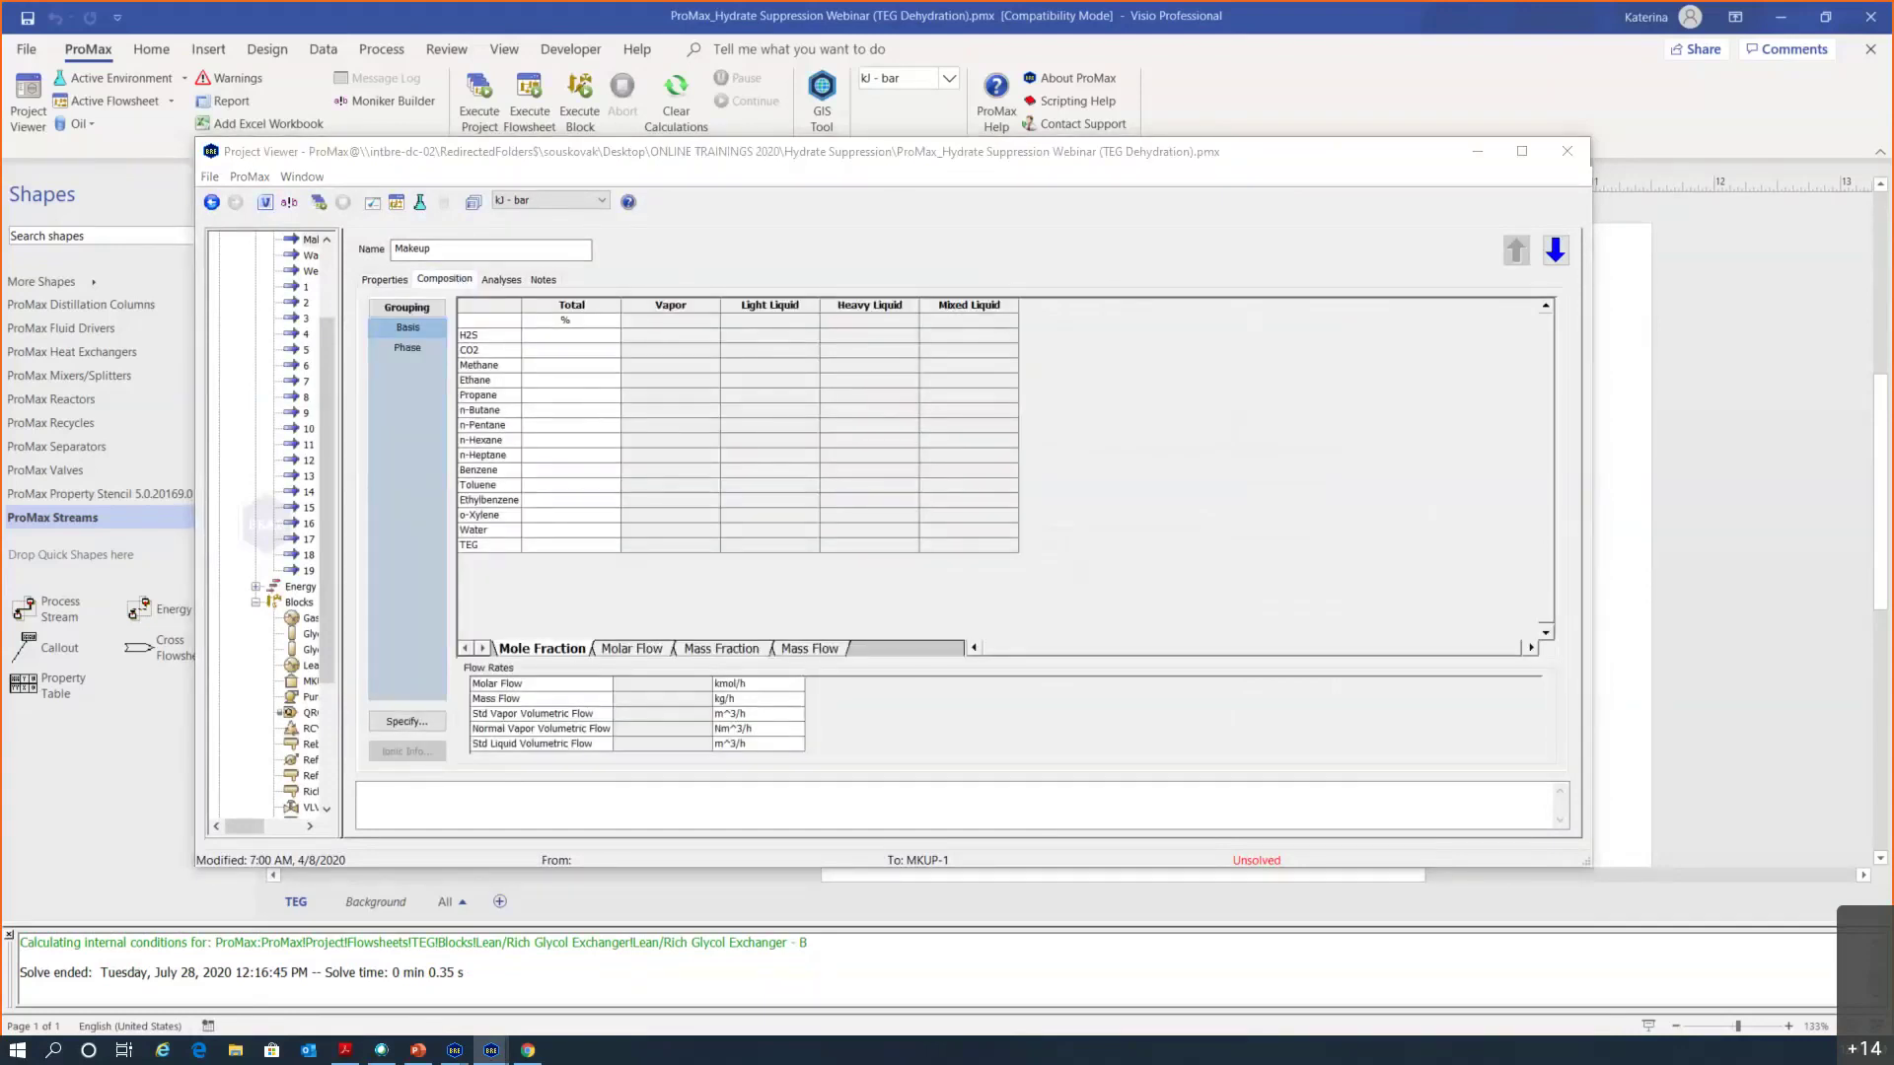
{"action": "double_click", "coordinate": [823, 341]}
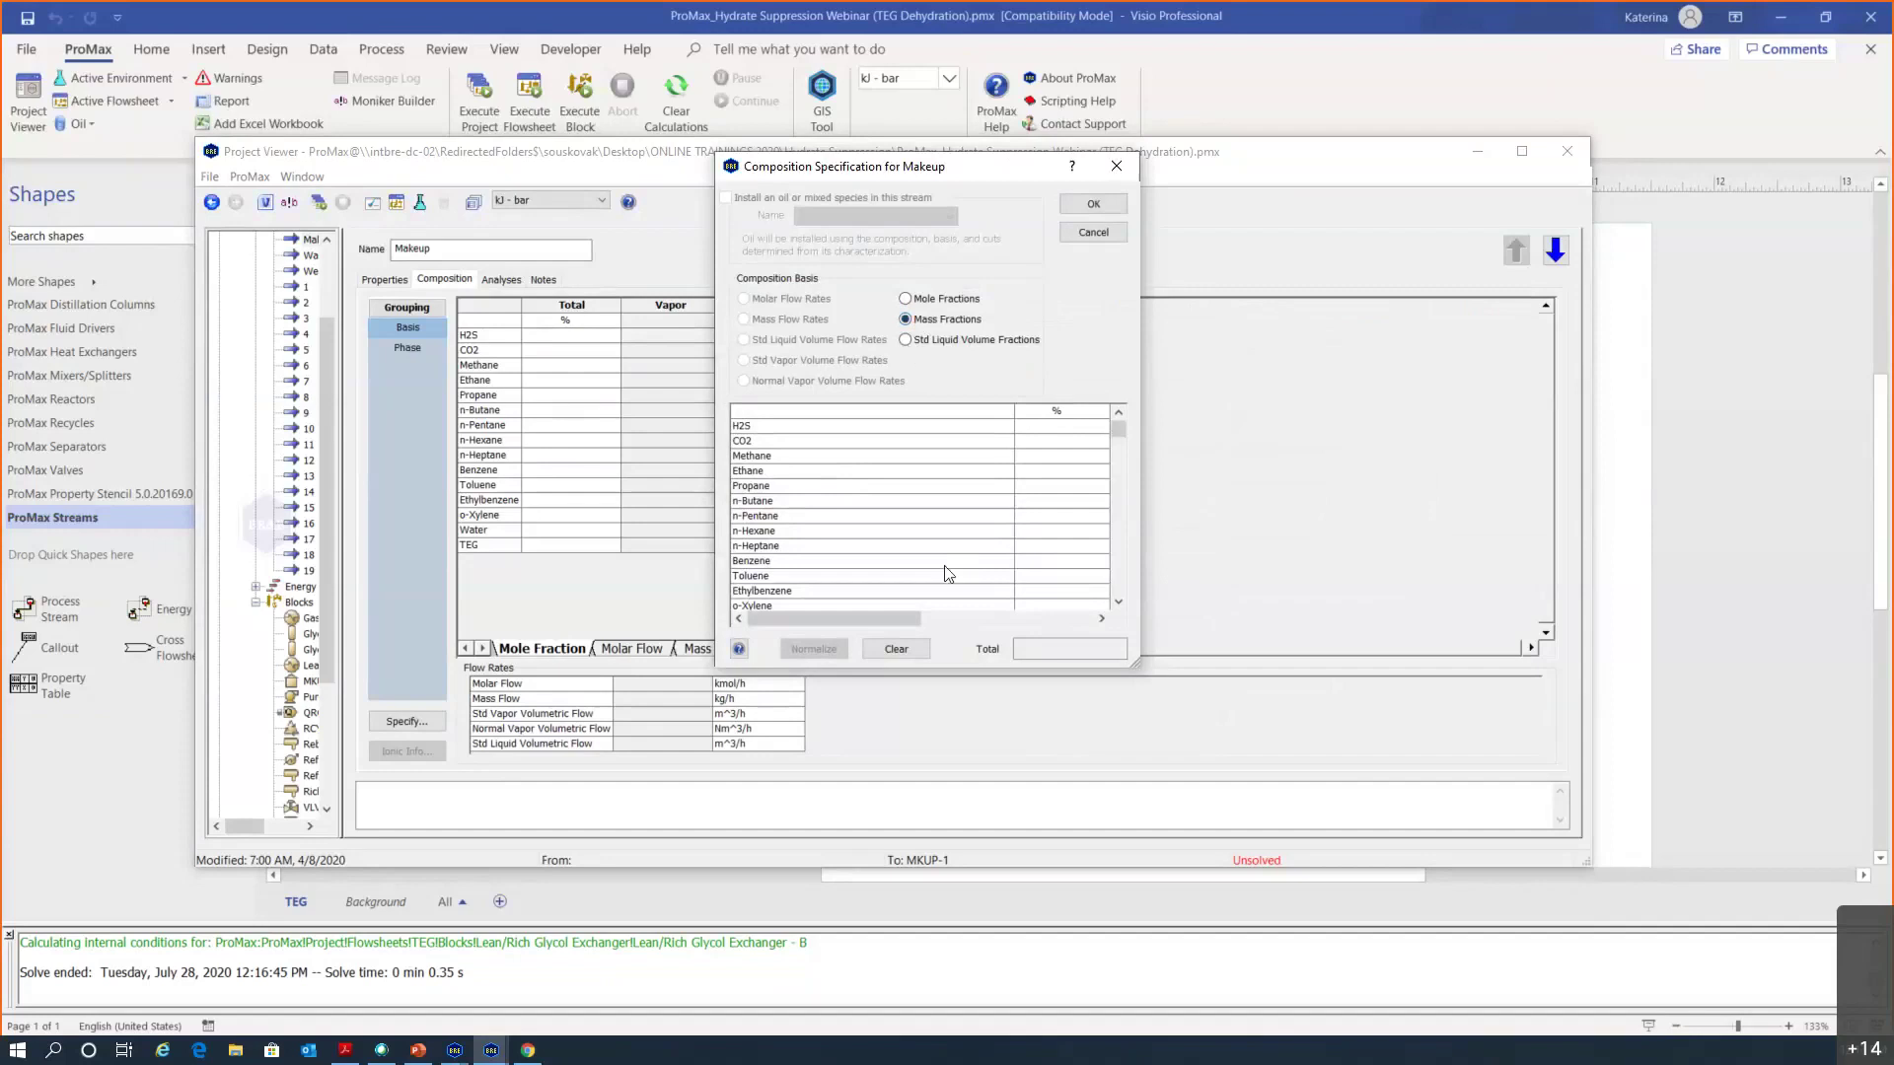
{"action": "scroll", "coordinate": [993, 568], "scroll_direction": "down", "scroll_amount": 1}
{"action": "left_click", "coordinate": [1033, 591]}
{"action": "type", "text": "99.9"}
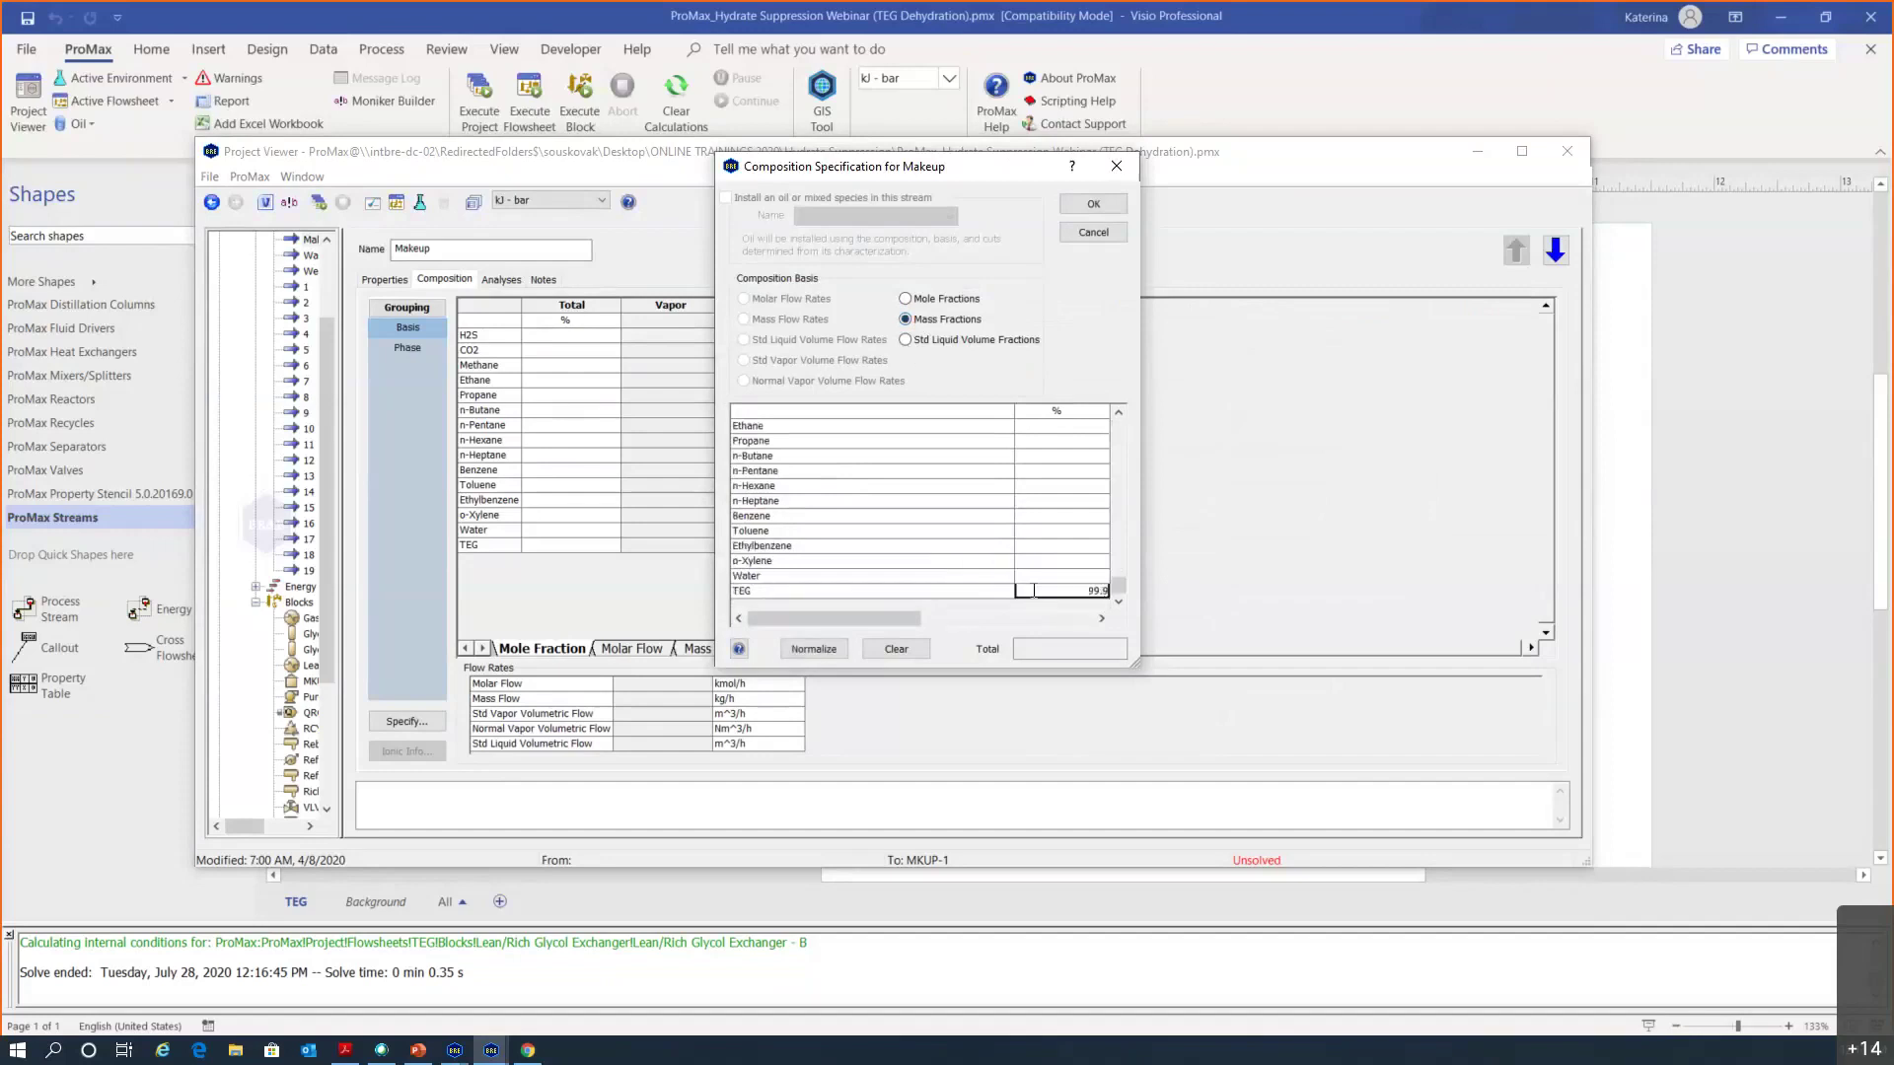
{"action": "key", "text": "Return"}
{"action": "left_click", "coordinate": [1055, 578]}
{"action": "type", "text": "0.1"}
{"action": "key", "text": "Return"}
{"action": "left_click", "coordinate": [1093, 208]}
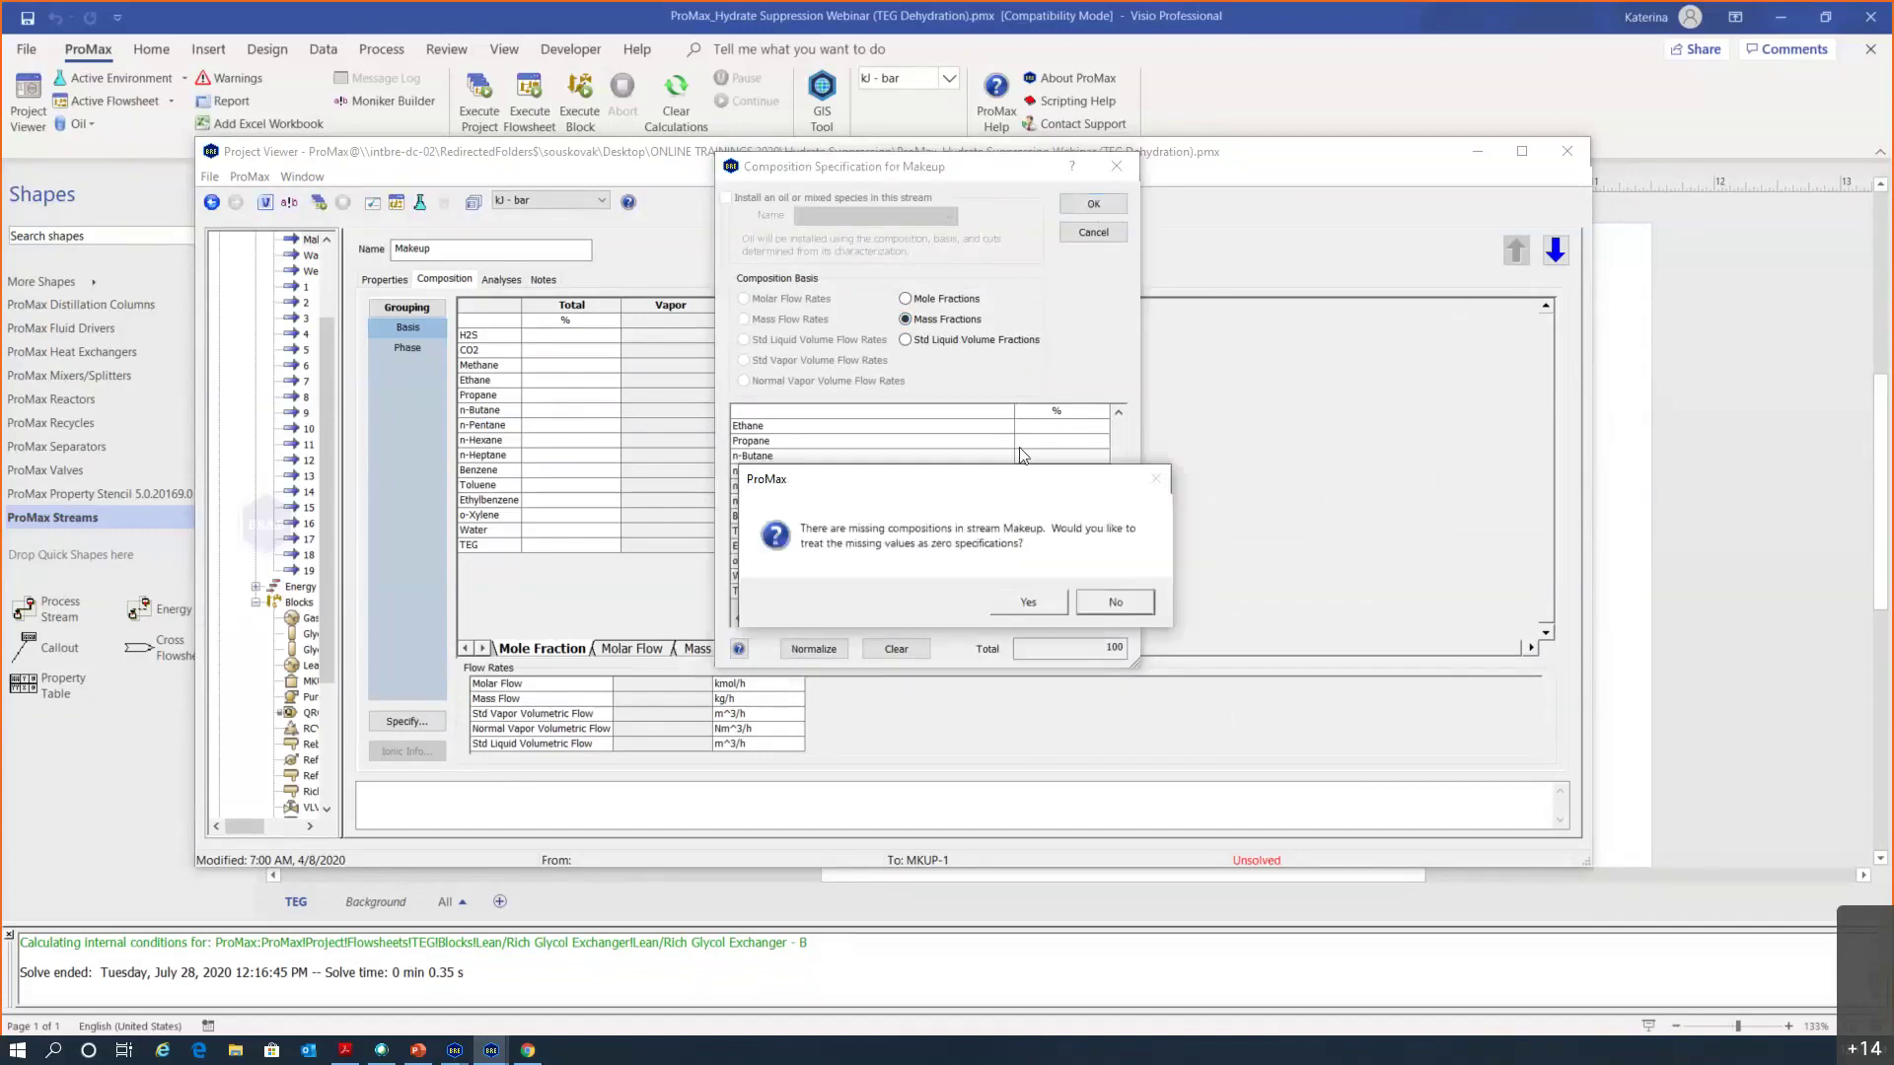
{"action": "left_click", "coordinate": [1020, 602]}
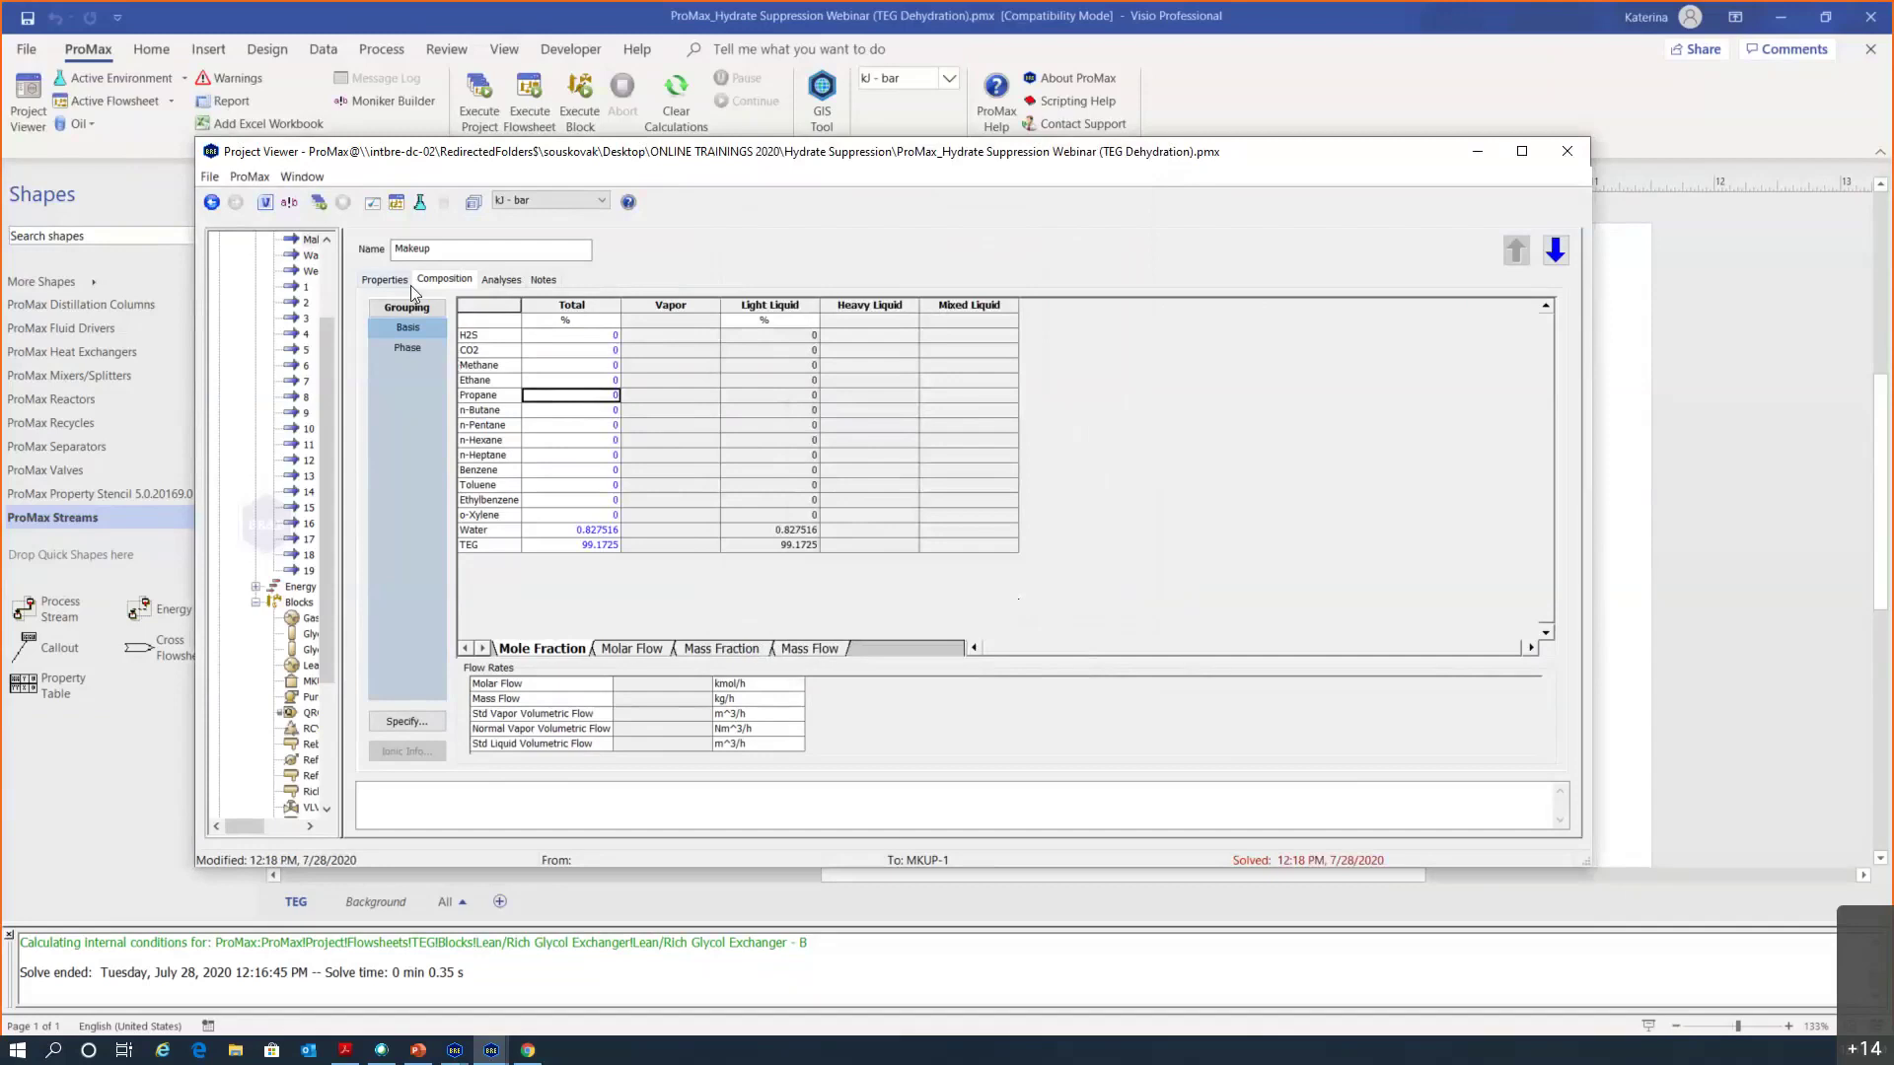
{"action": "left_click", "coordinate": [381, 280]}
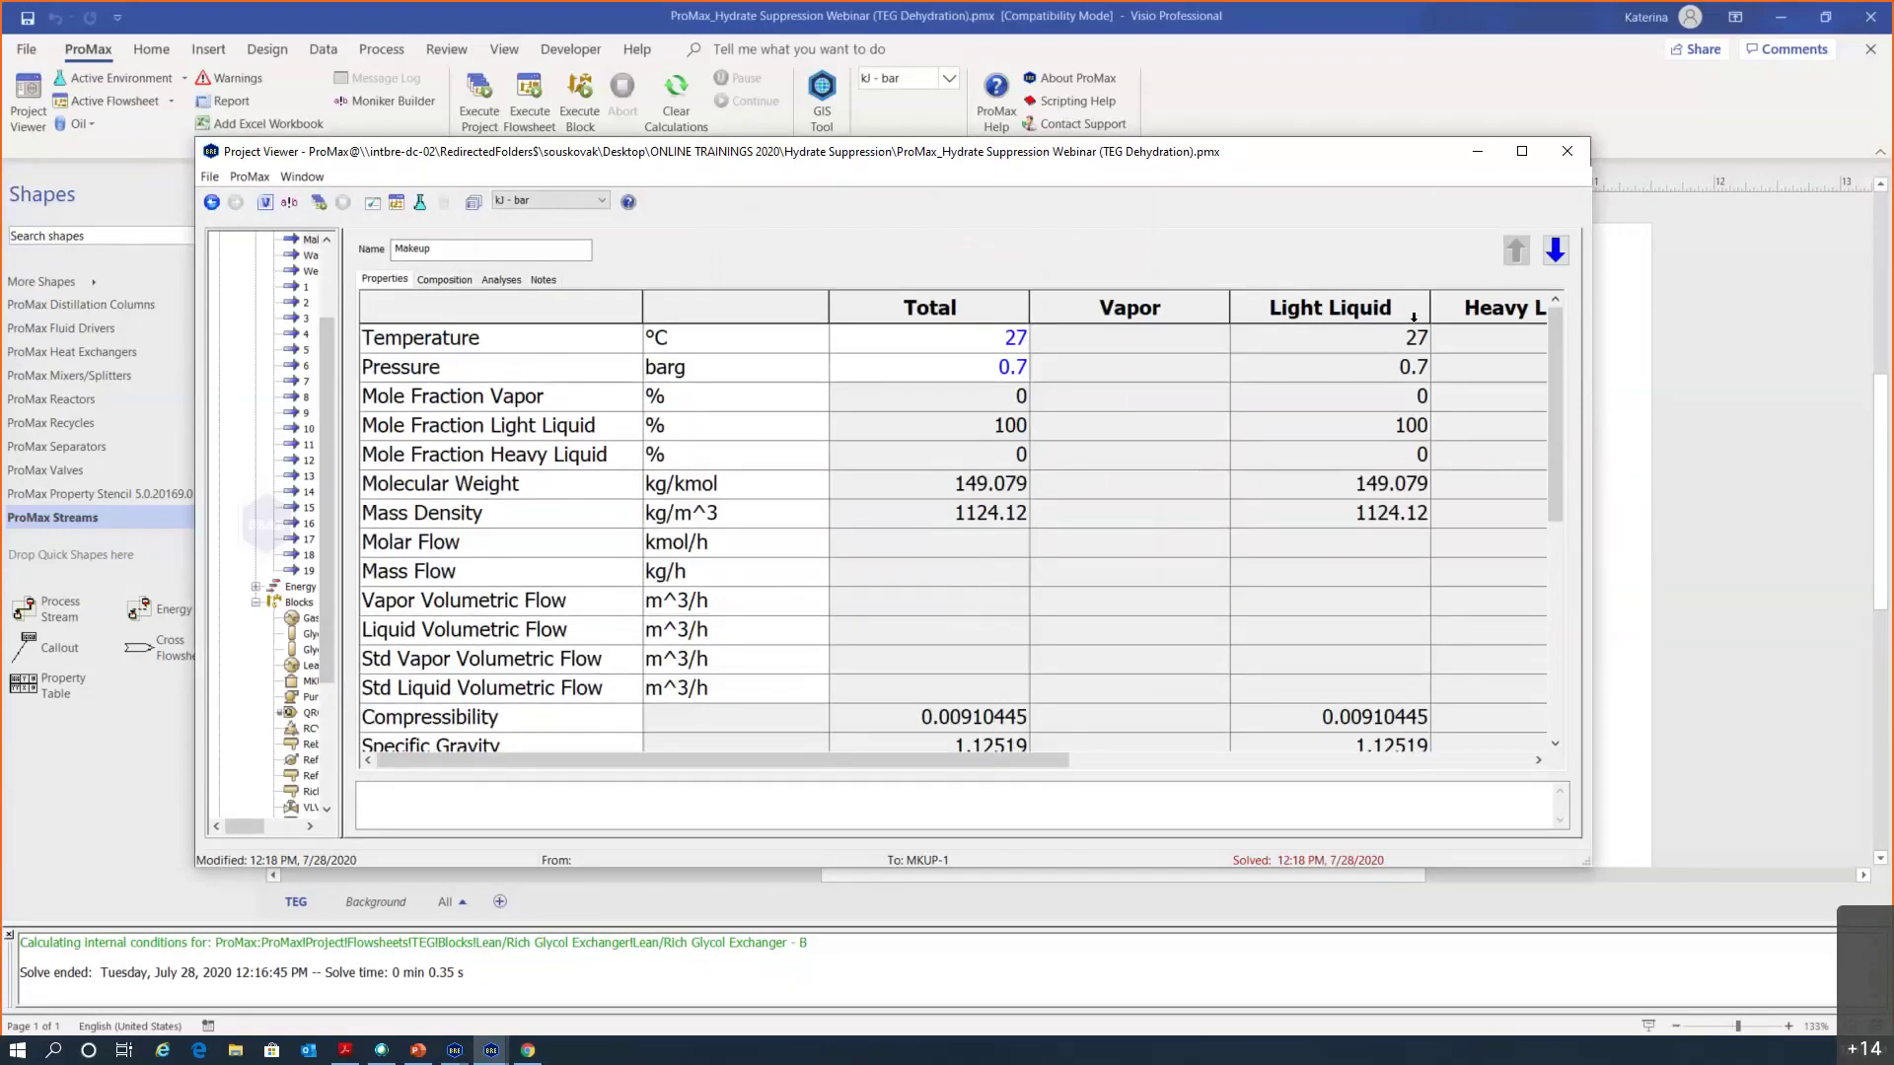
{"action": "left_click", "coordinate": [1567, 154]}
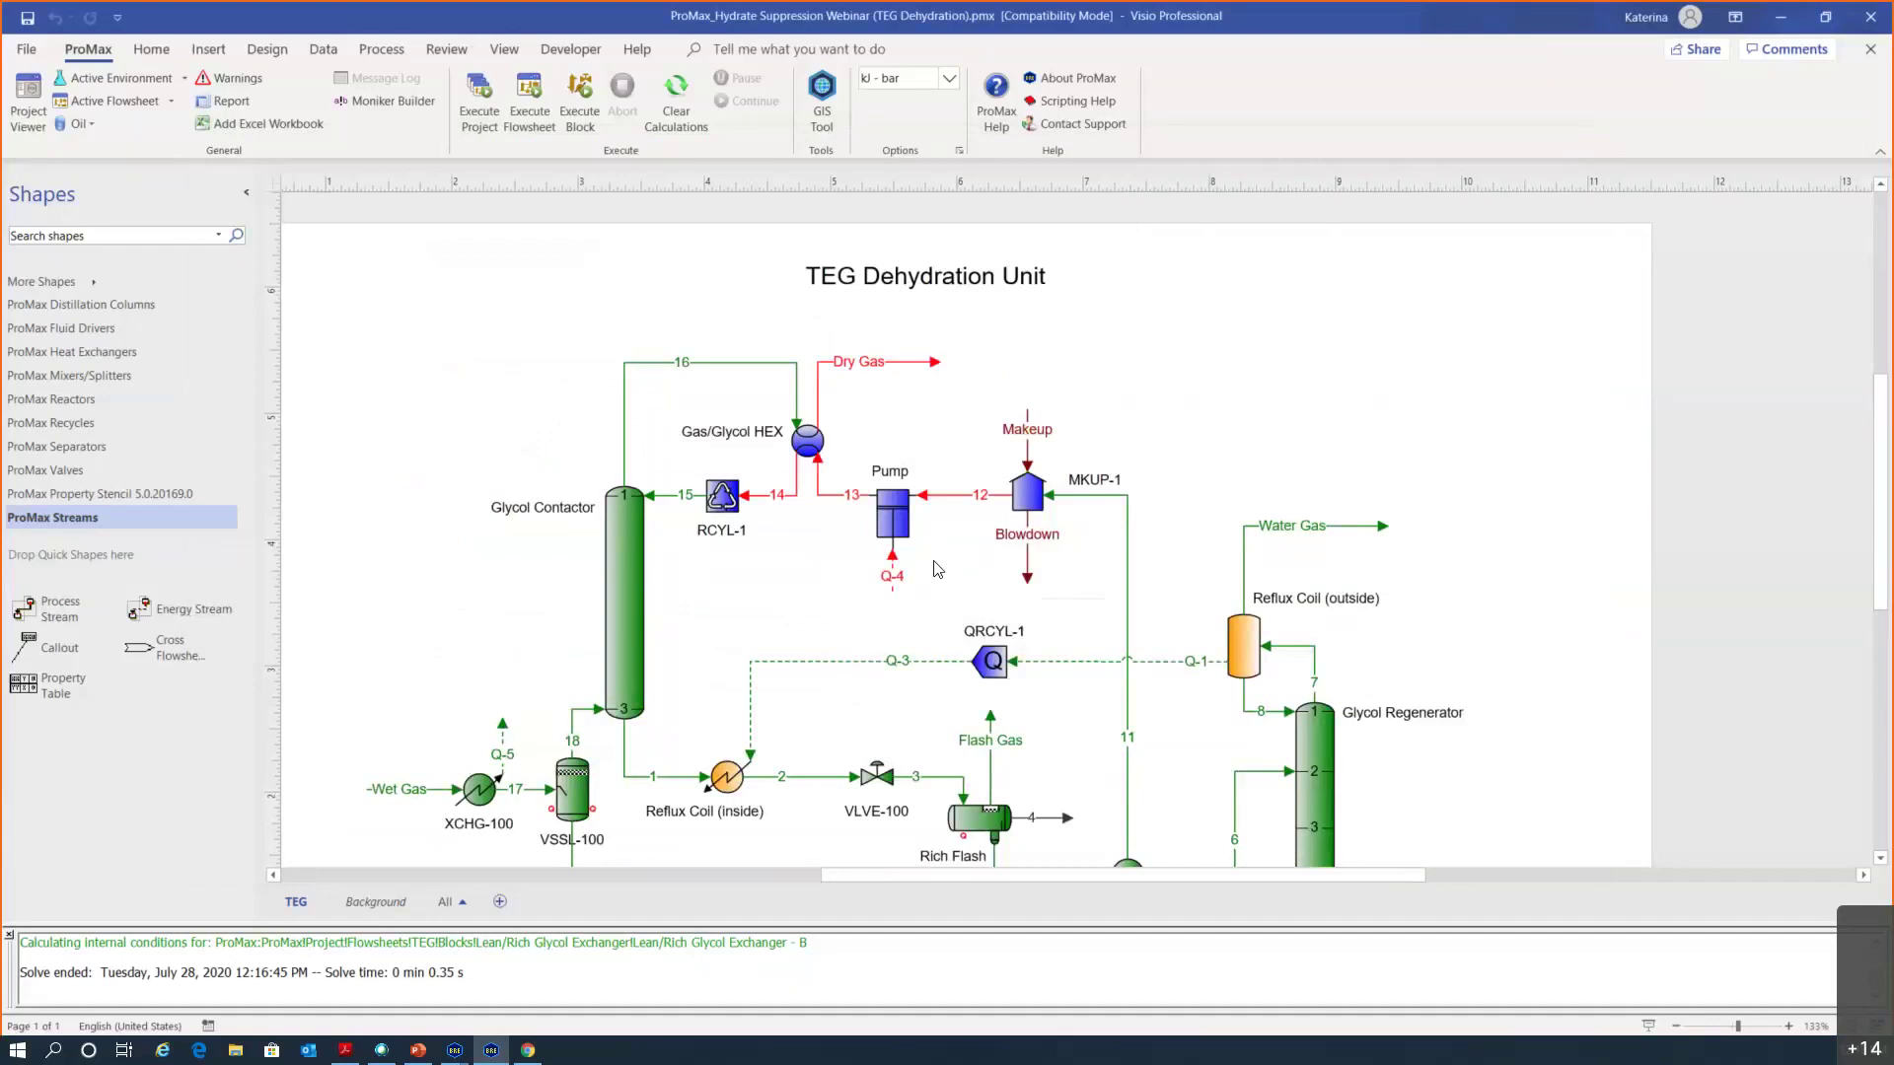
Check the properties of stream 12 and launch the Calculator for the glycol circulation rate
{"action": "double_click", "coordinate": [959, 498]}
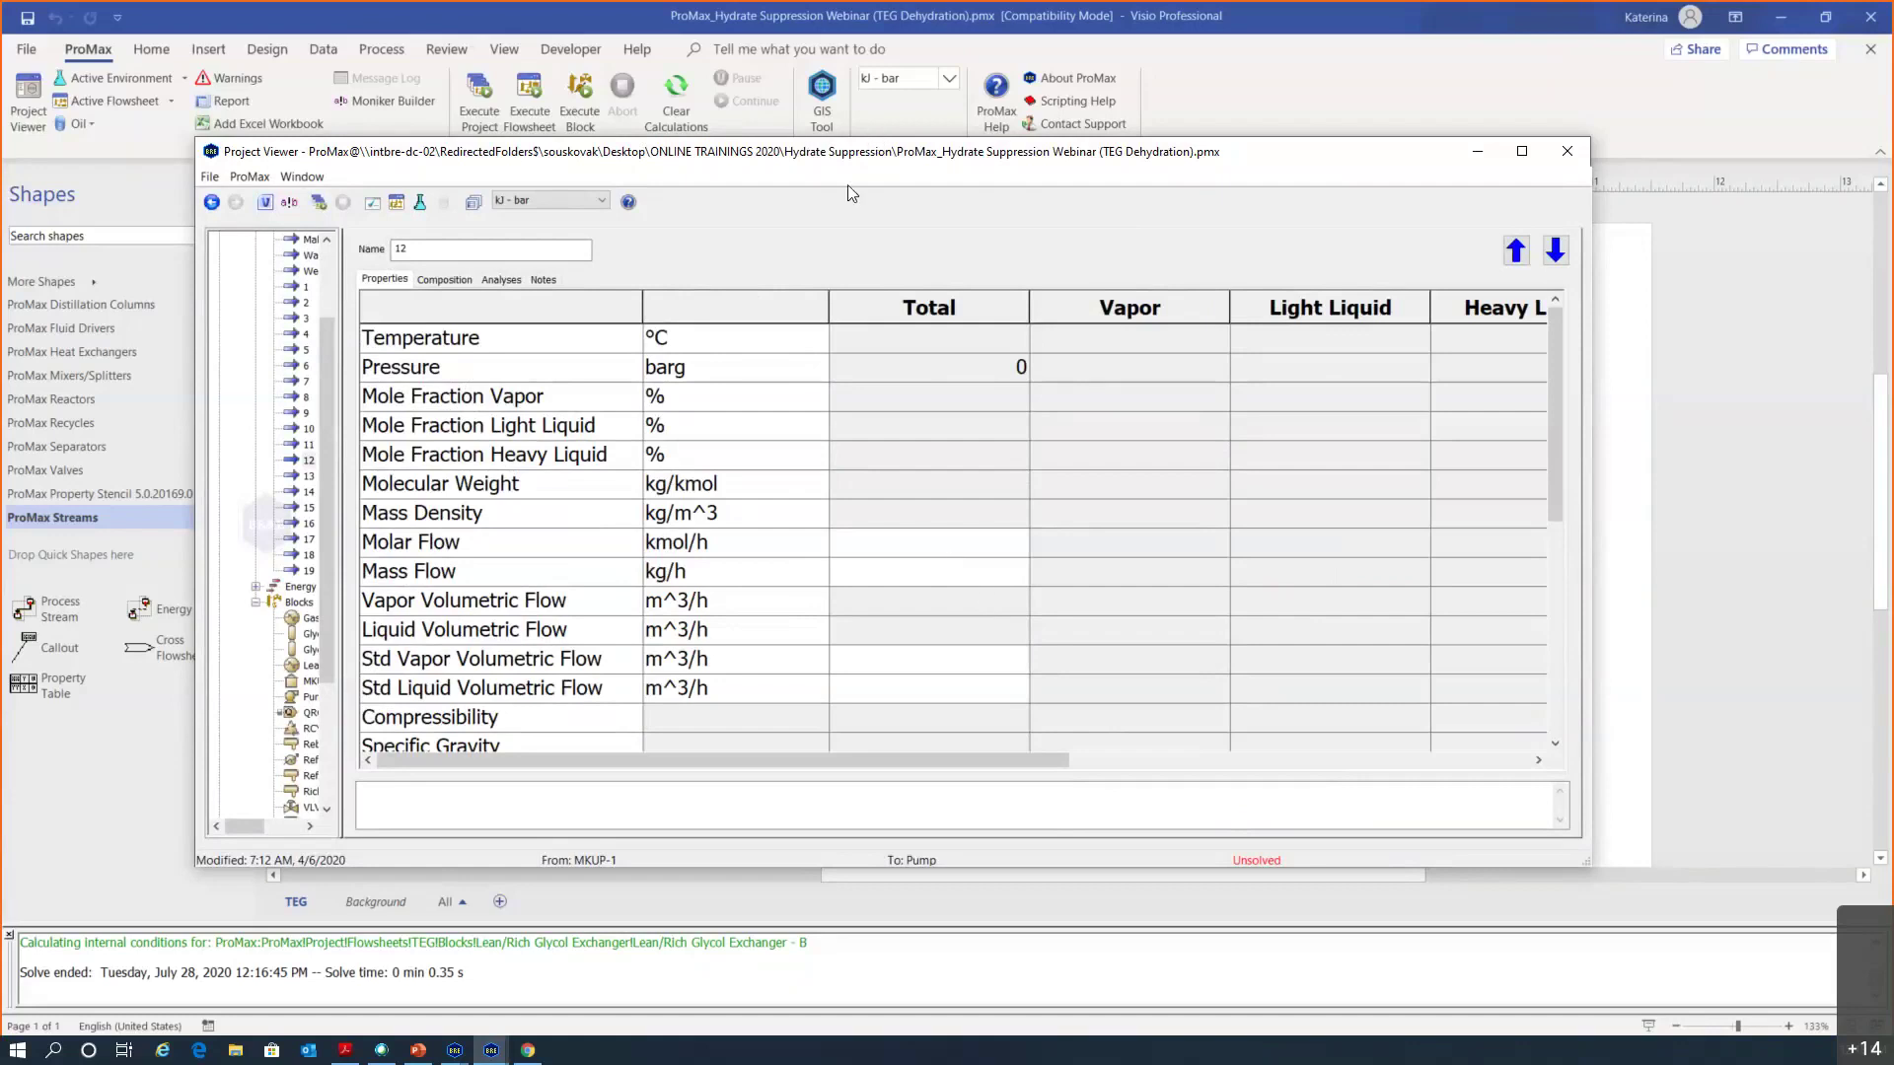
{"action": "left_click_drag", "start_coordinate": [849, 151], "coordinate": [832, 128]}
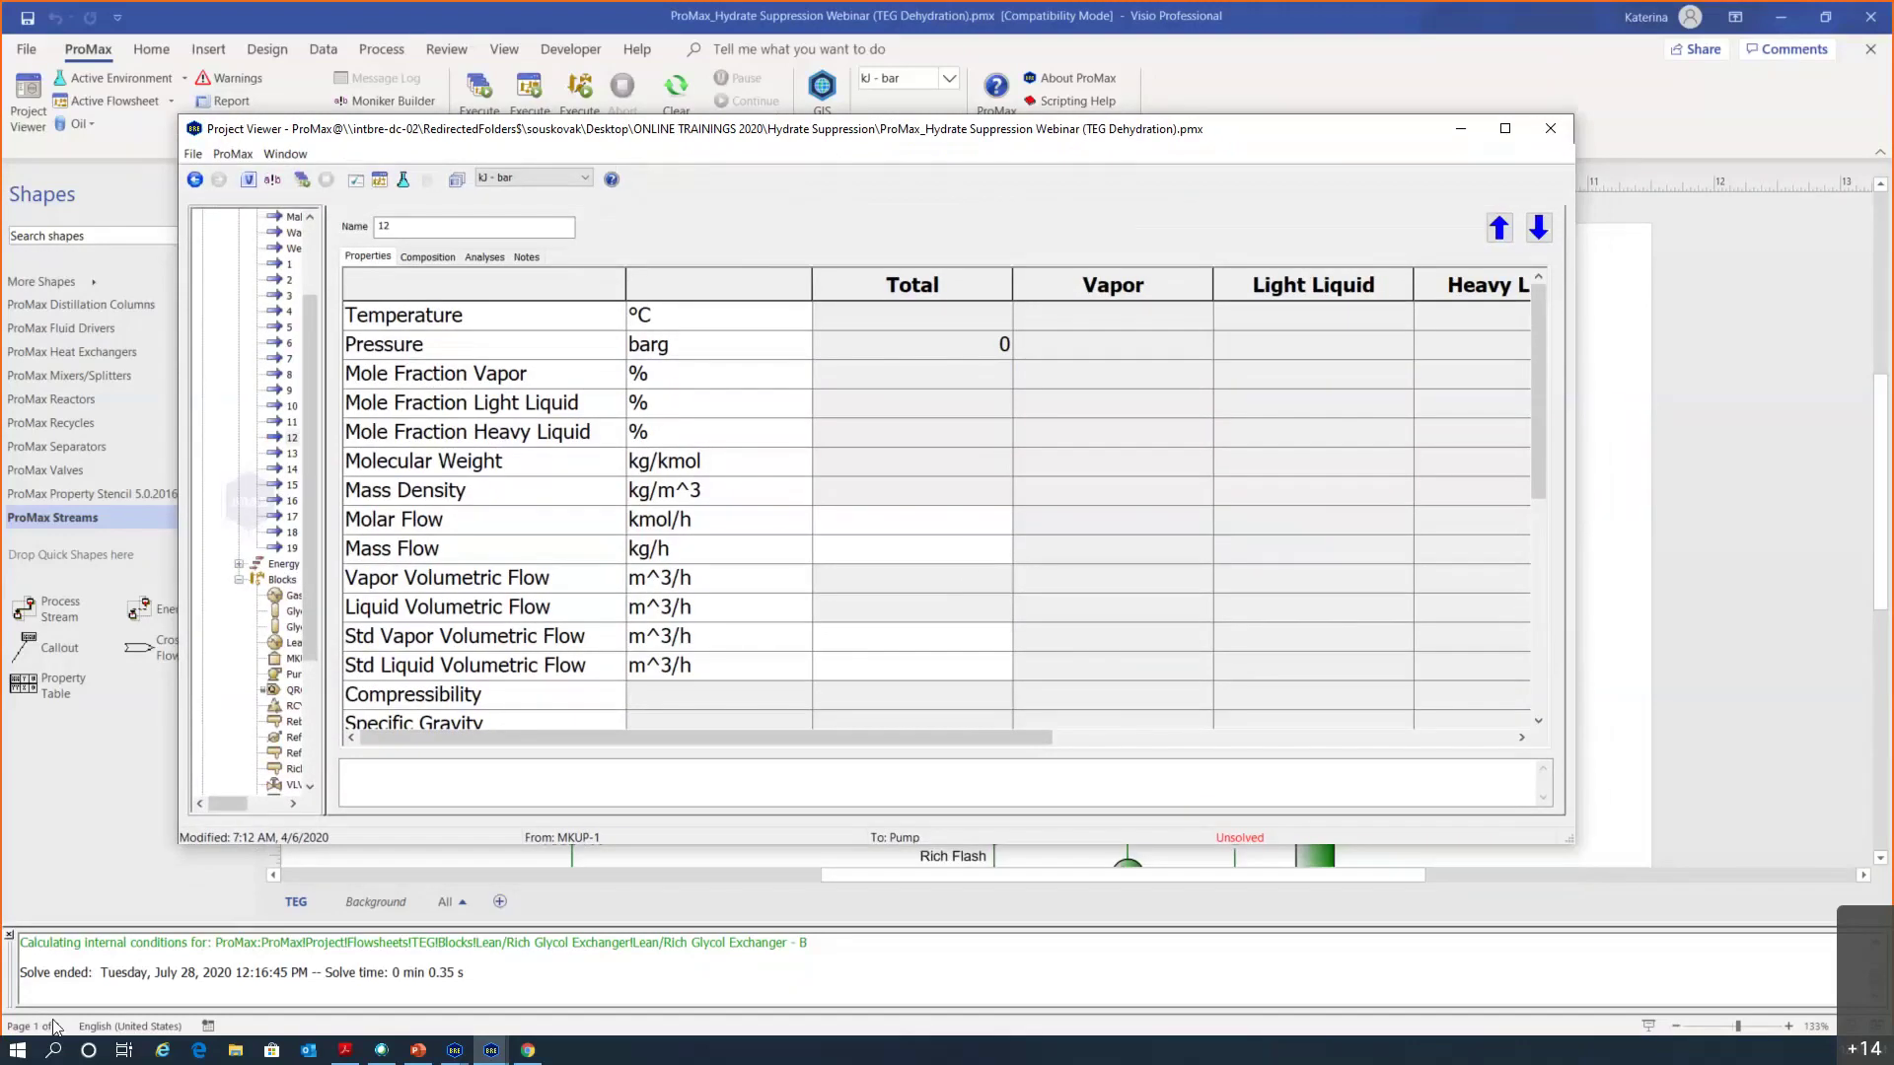
{"action": "left_click", "coordinate": [18, 1049]}
{"action": "type", "text": "calc"}
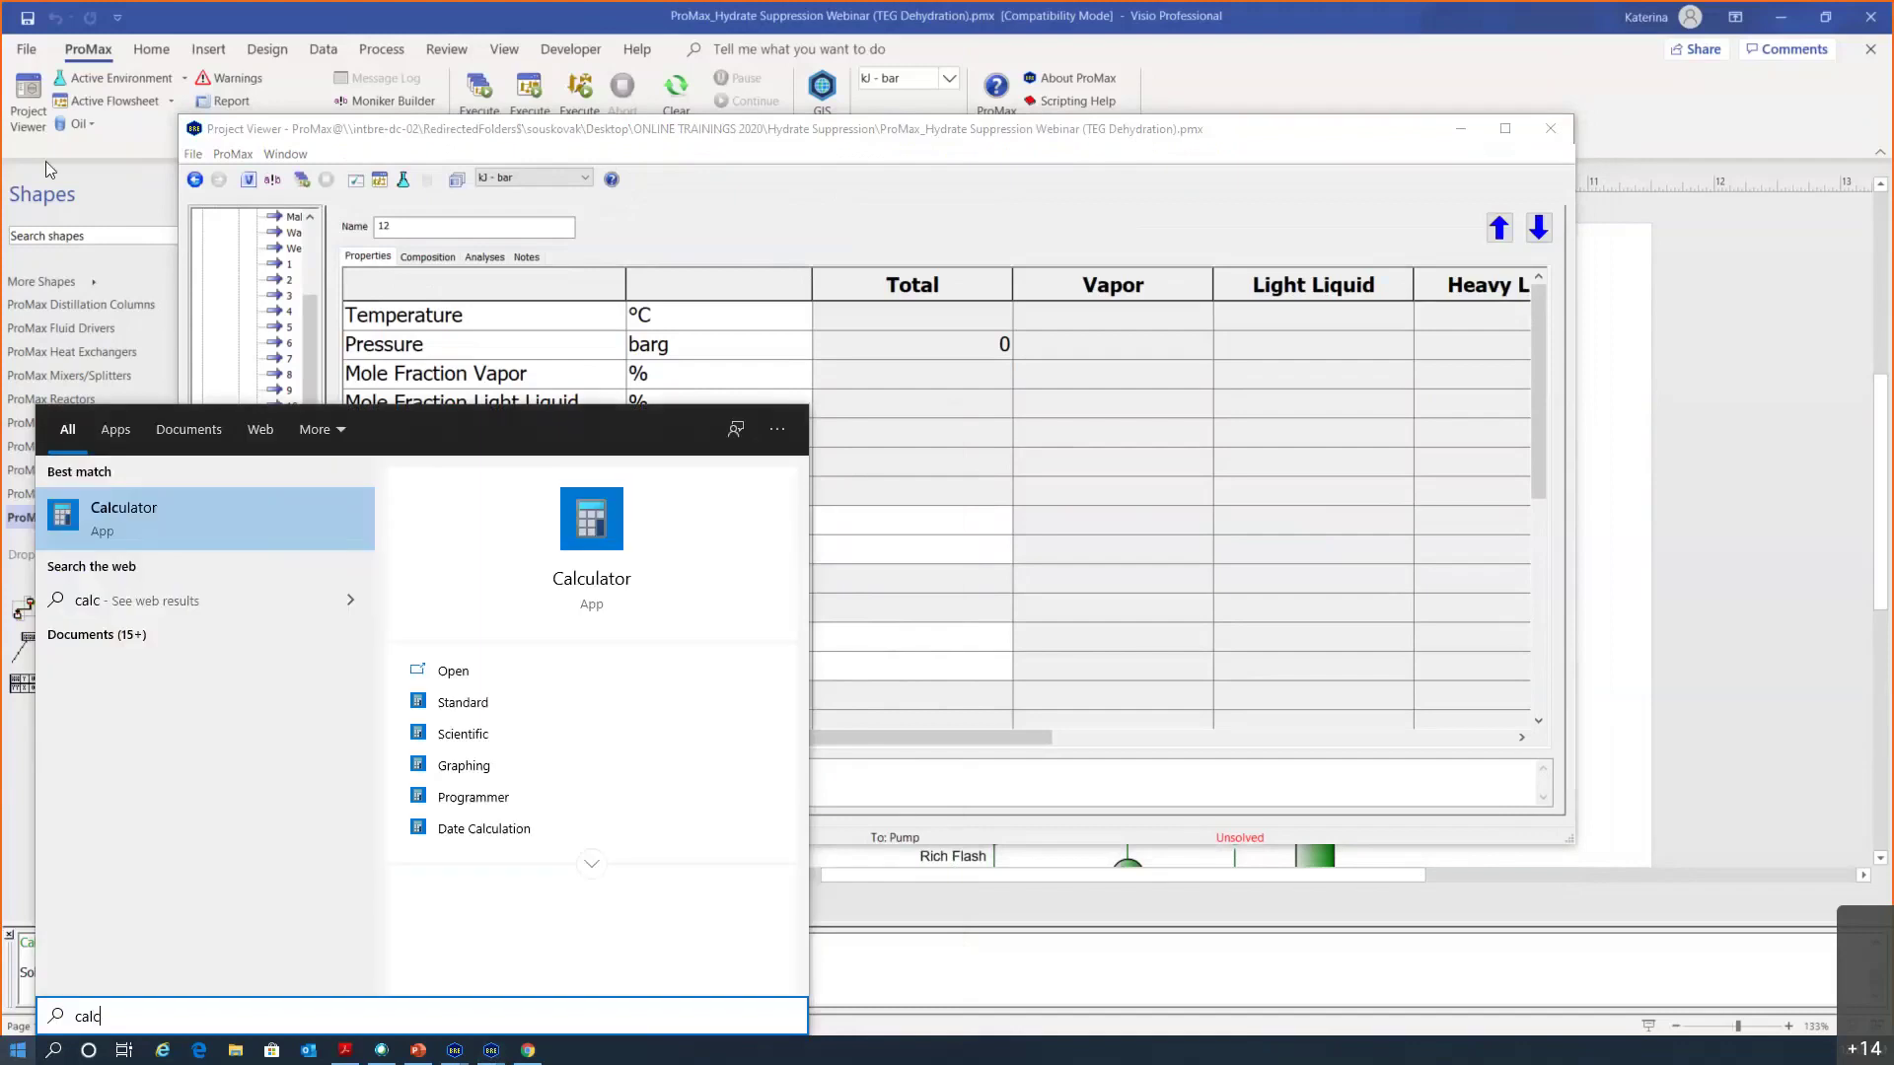
{"action": "key", "text": "Return"}
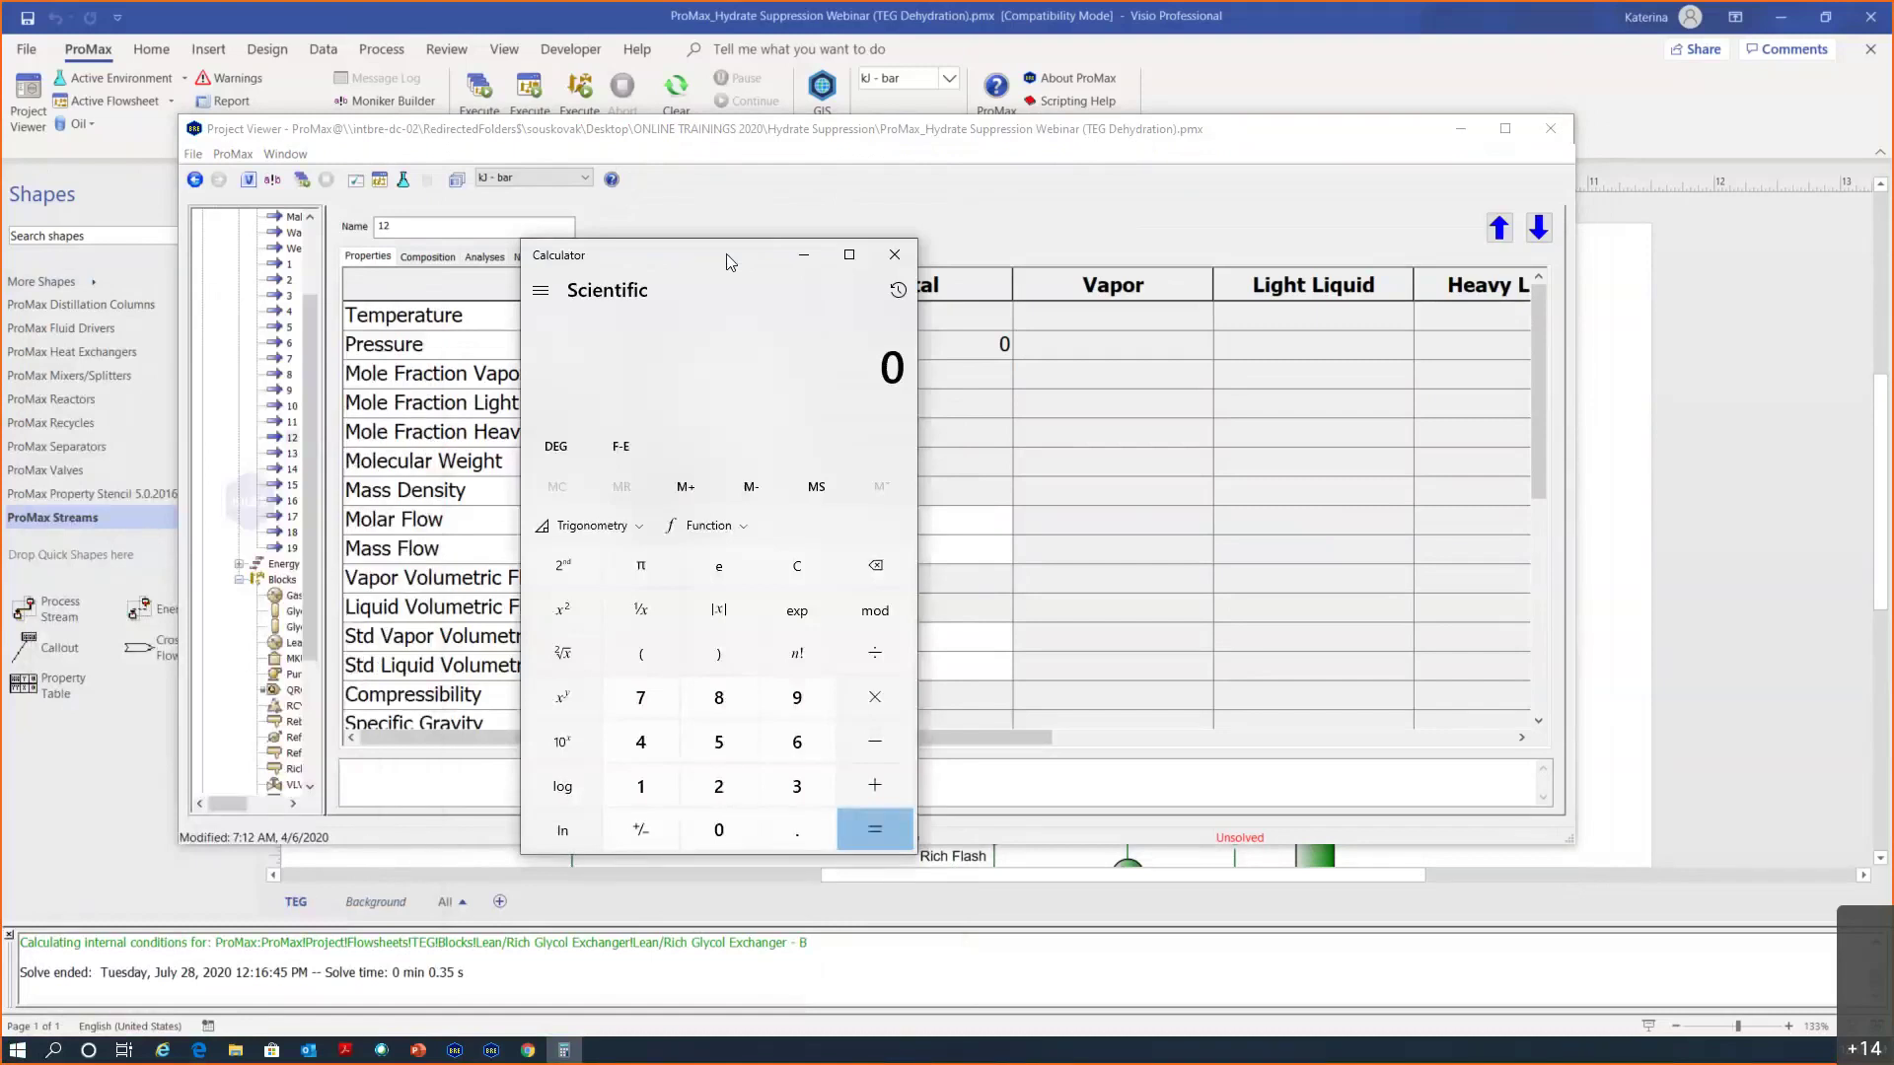
{"action": "left_click", "coordinate": [804, 254]}
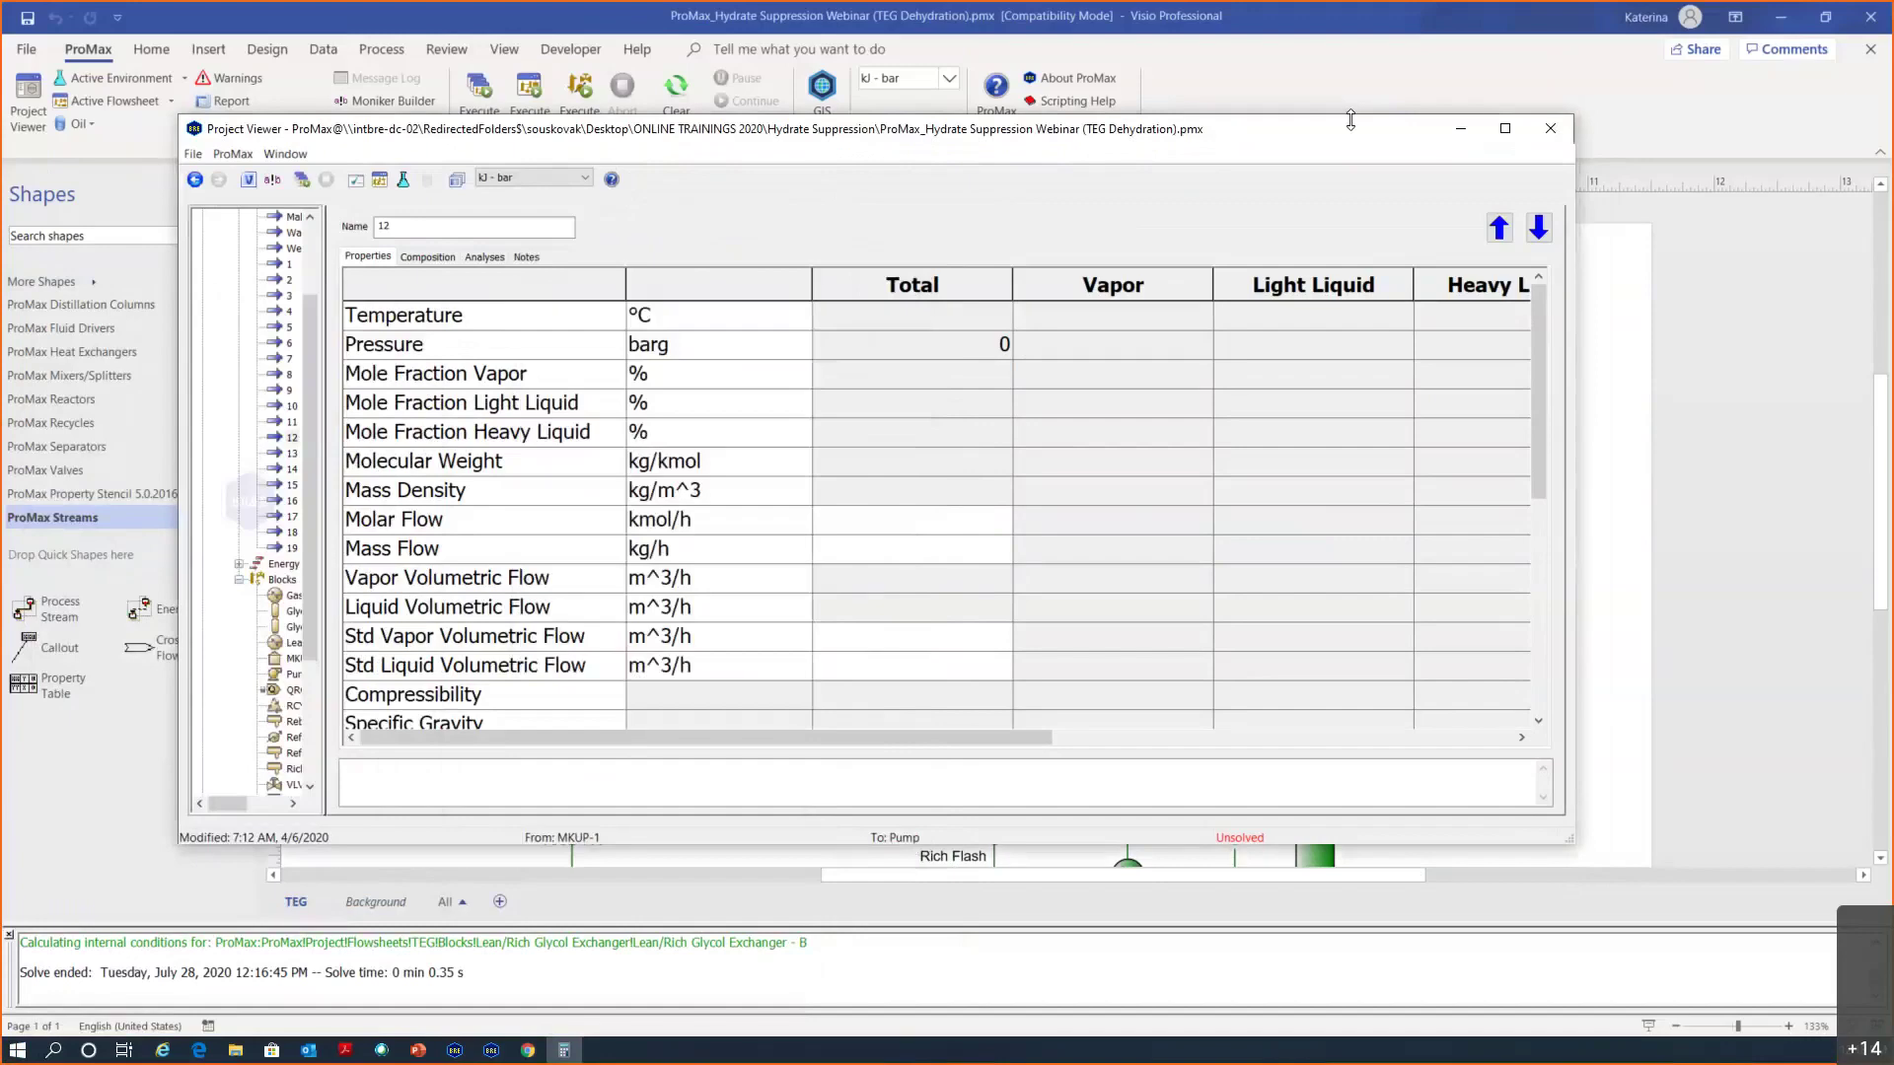
{"action": "key", "text": "Escape"}
Look up the water mass flow in the composition of stream 18 entering the Glycol Contactor
{"action": "scroll", "coordinate": [571, 631], "scroll_direction": "down", "scroll_amount": 2}
{"action": "double_click", "coordinate": [570, 631]}
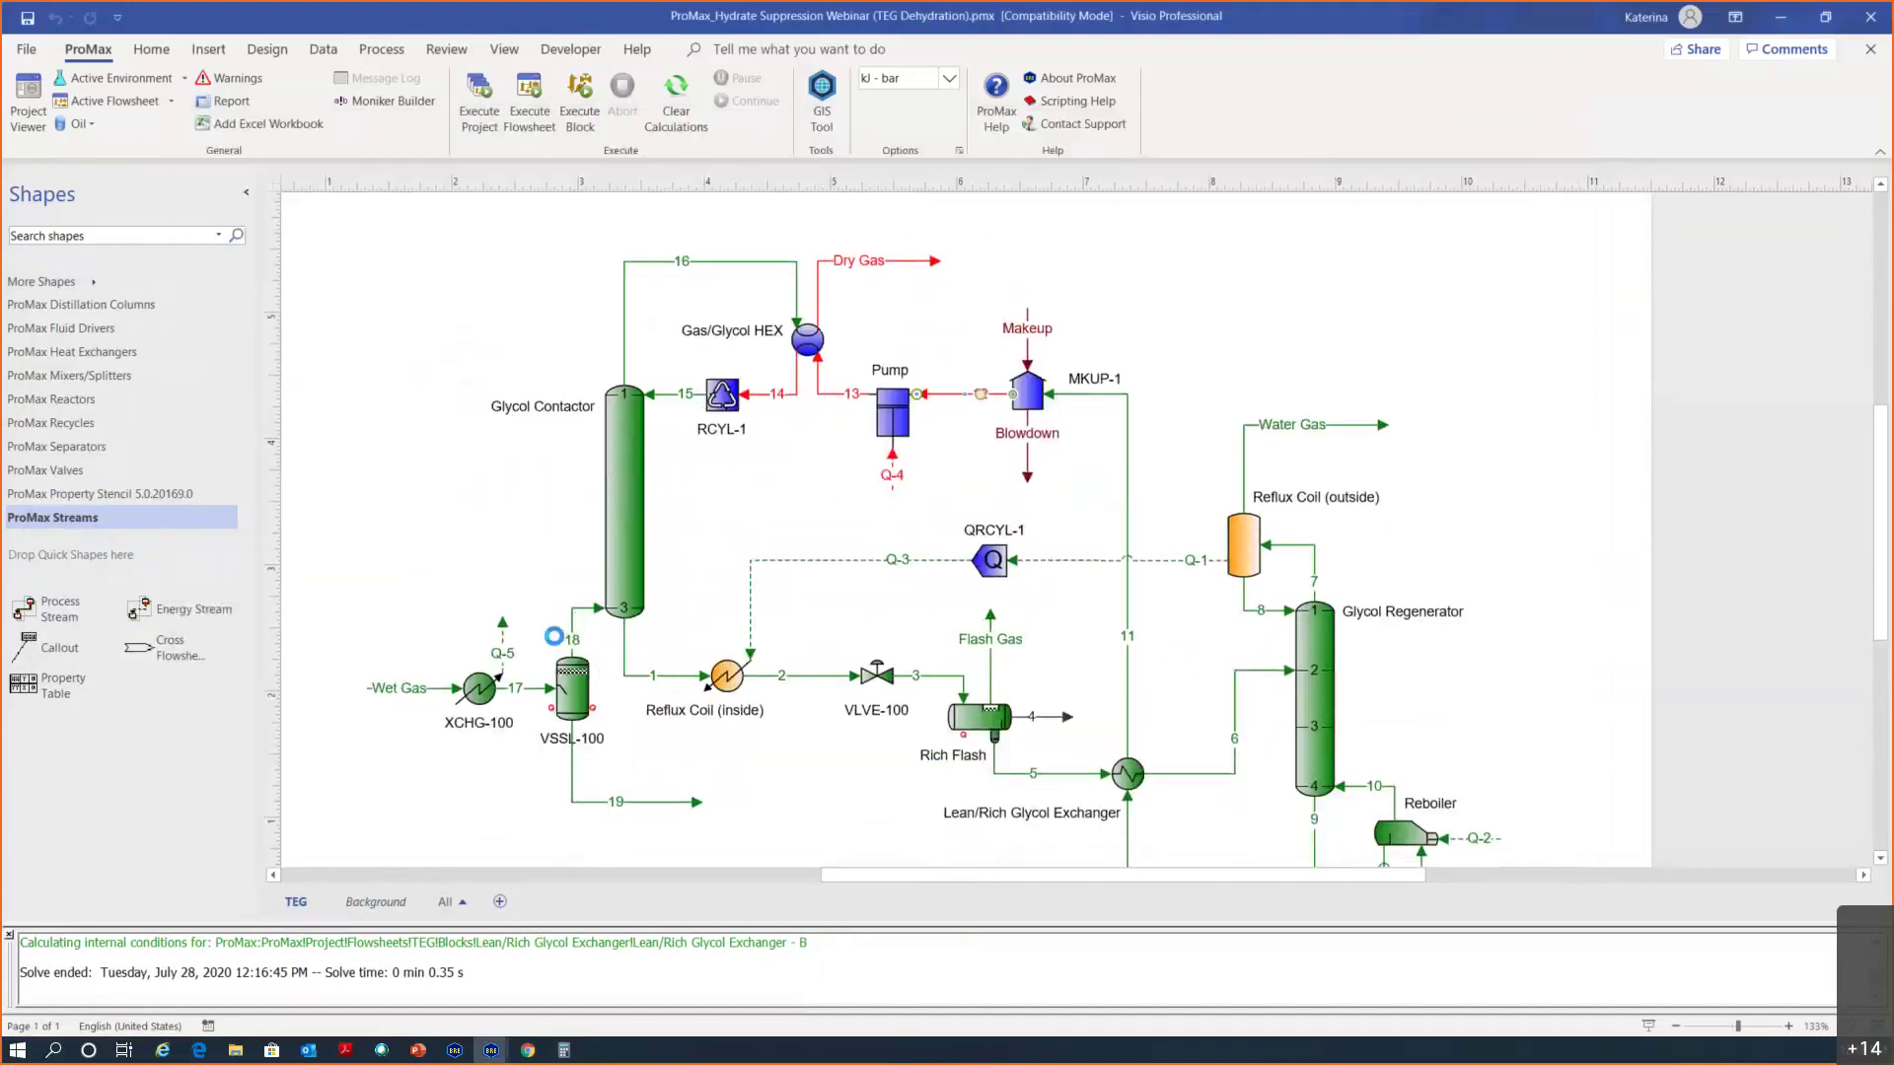
{"action": "double_click", "coordinate": [569, 625]}
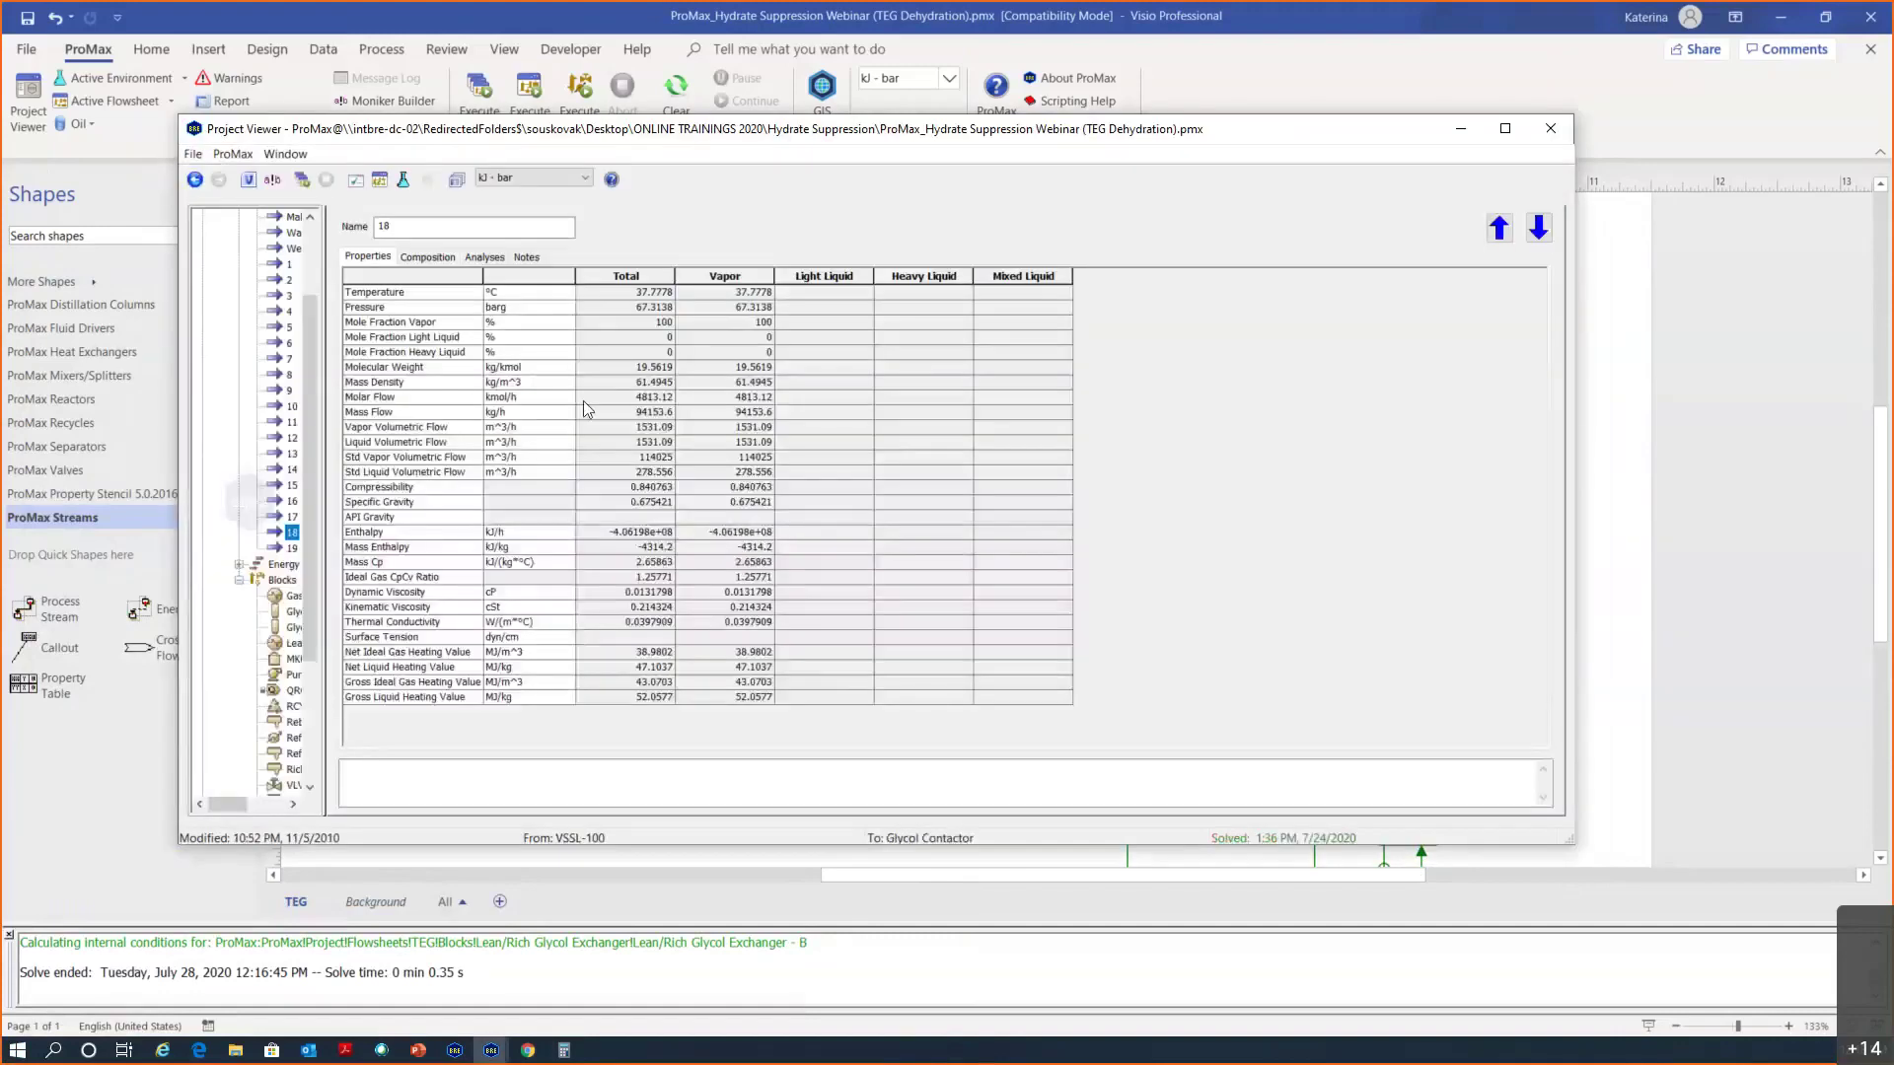
{"action": "left_click", "coordinate": [430, 257]}
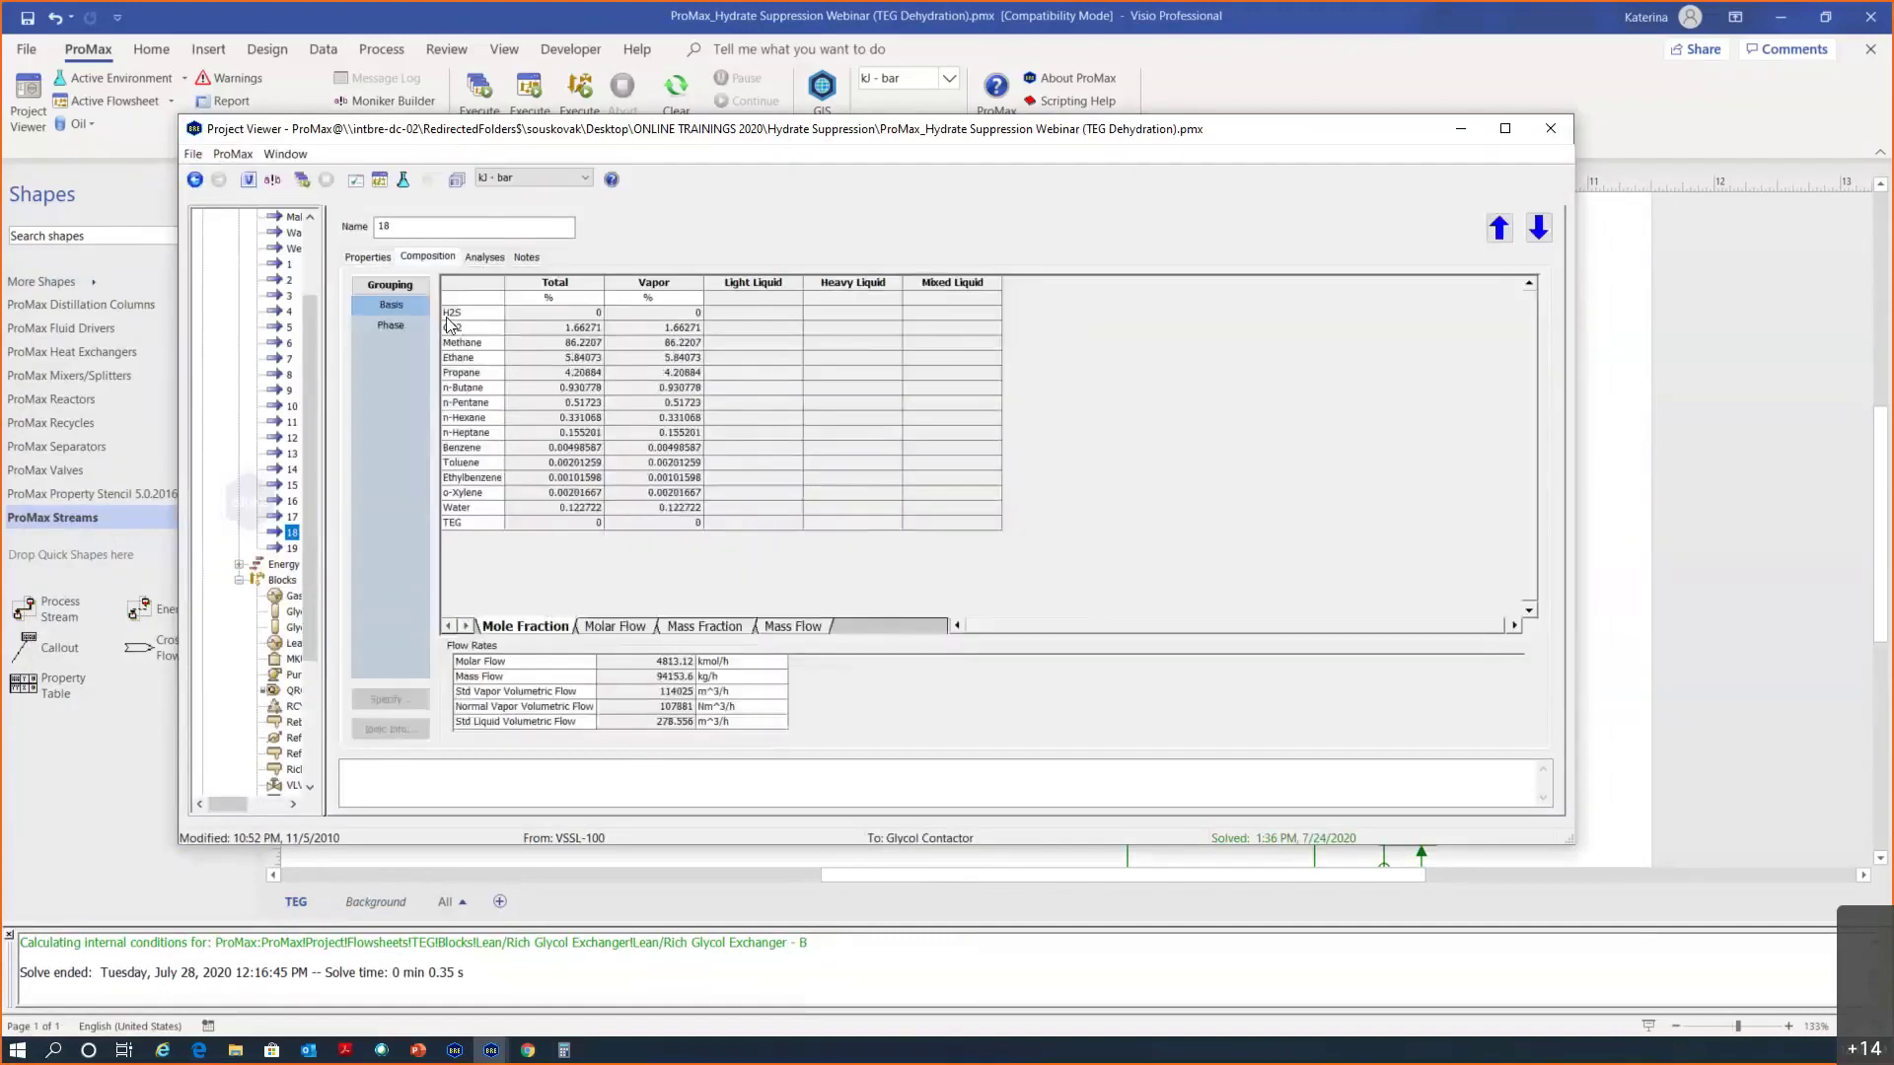
{"action": "left_click", "coordinate": [794, 627]}
{"action": "left_click", "coordinate": [583, 509]}
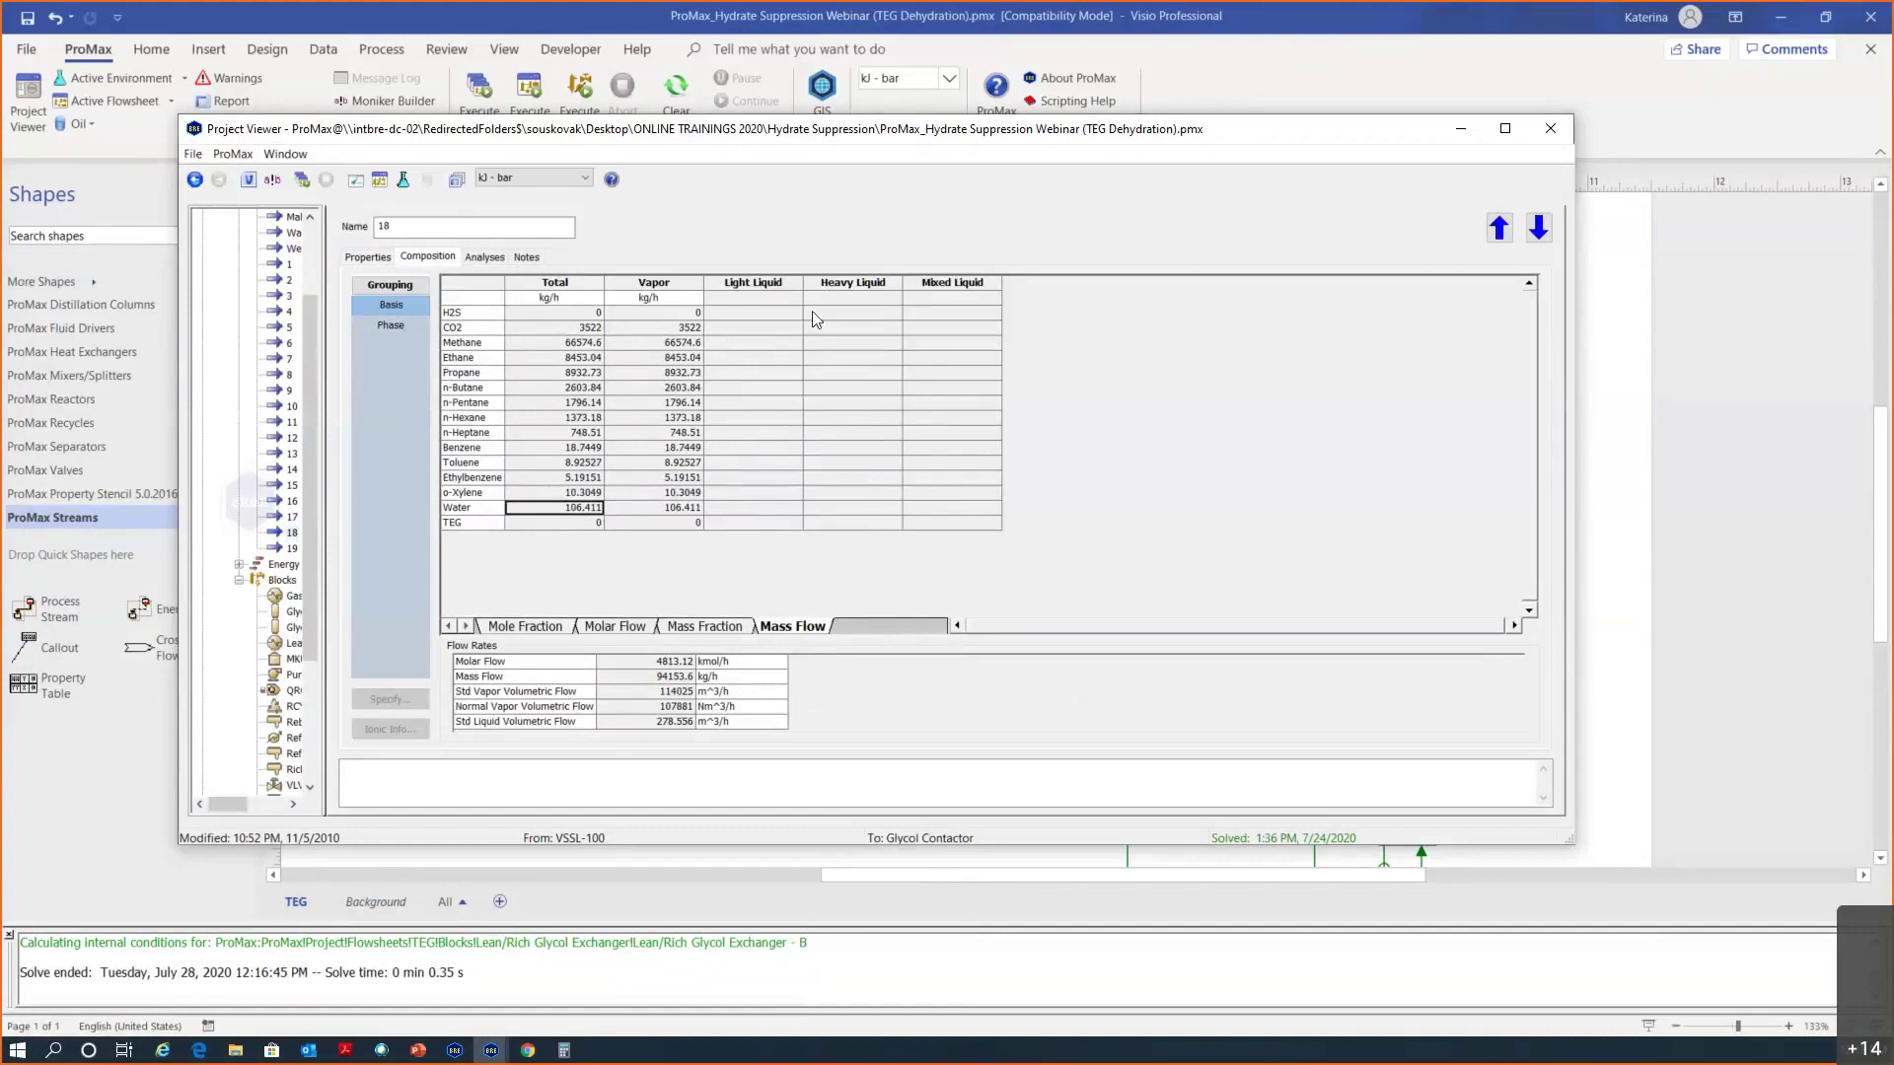
{"action": "left_click", "coordinate": [1549, 129]}
Switch to the Calculator and multiply 106 by 20 to get the glycol circulation rate
{"action": "left_click", "coordinate": [563, 1049]}
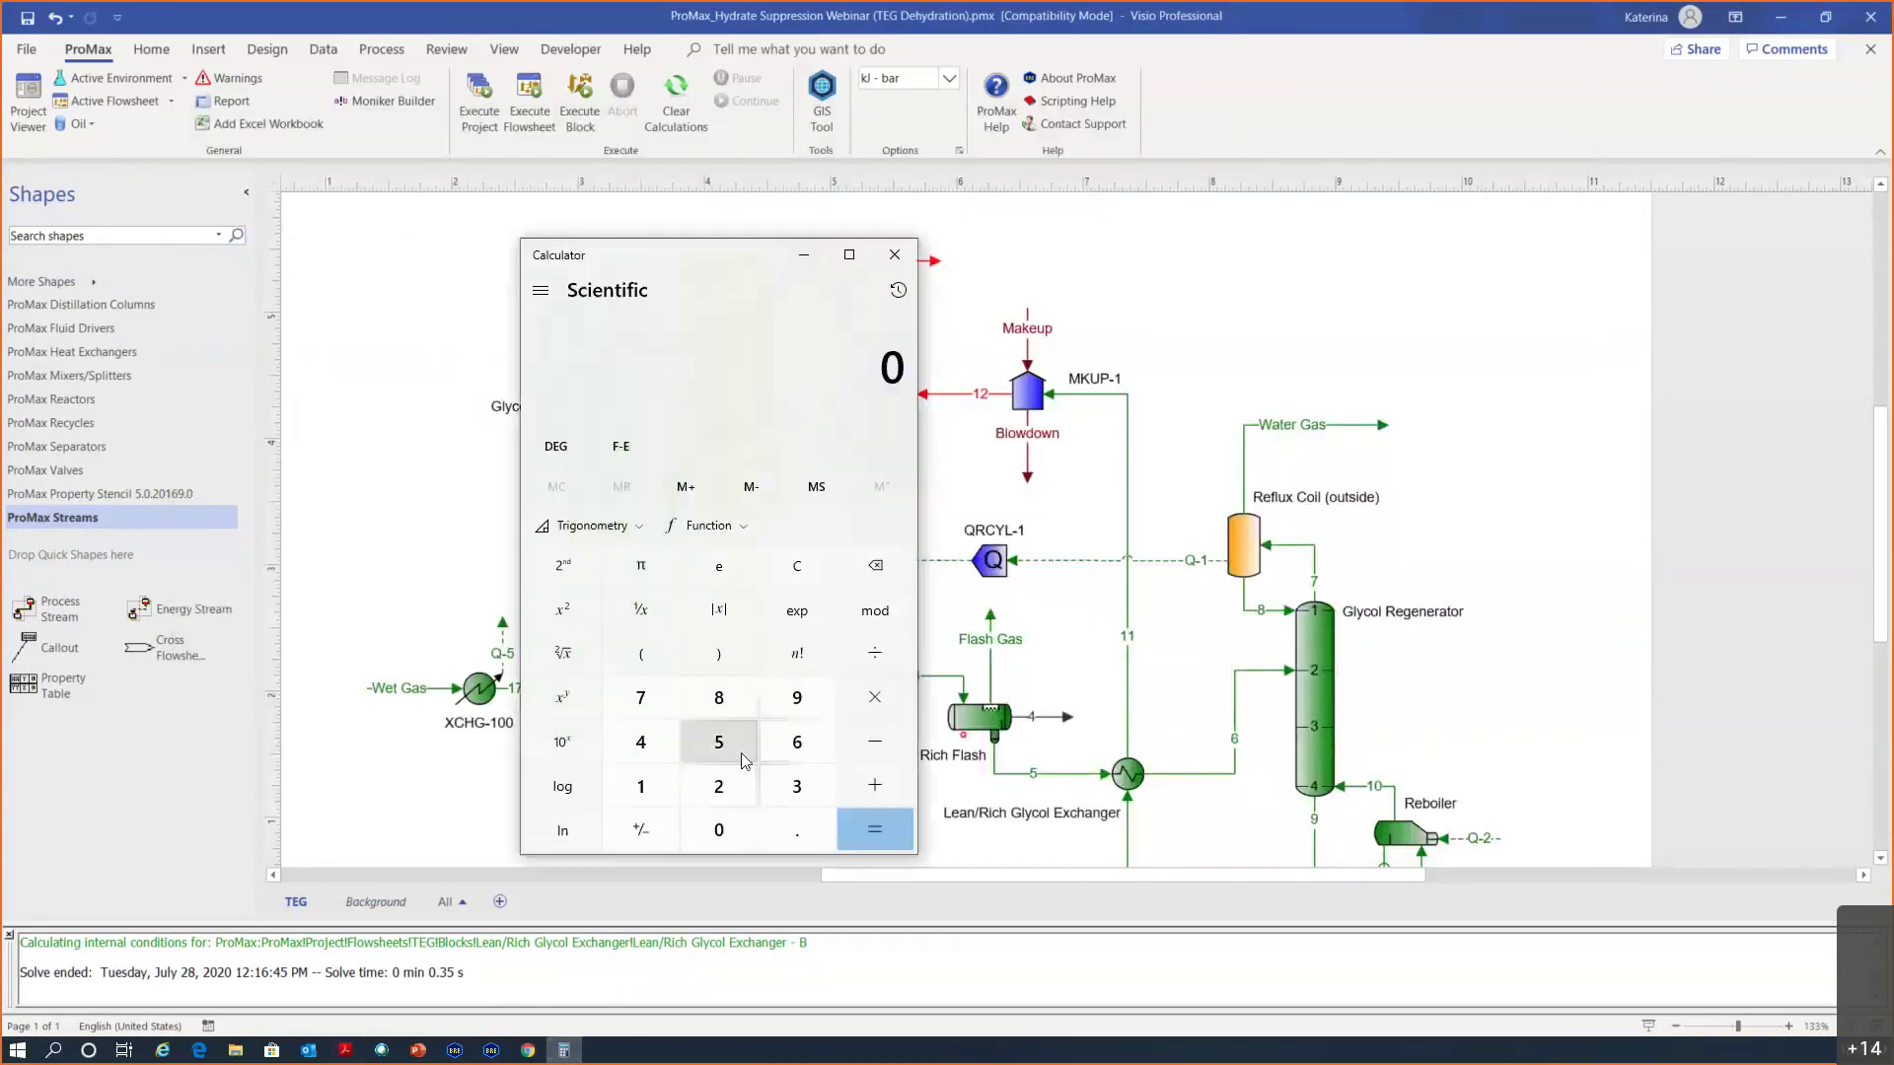
{"action": "type", "text": "106"}
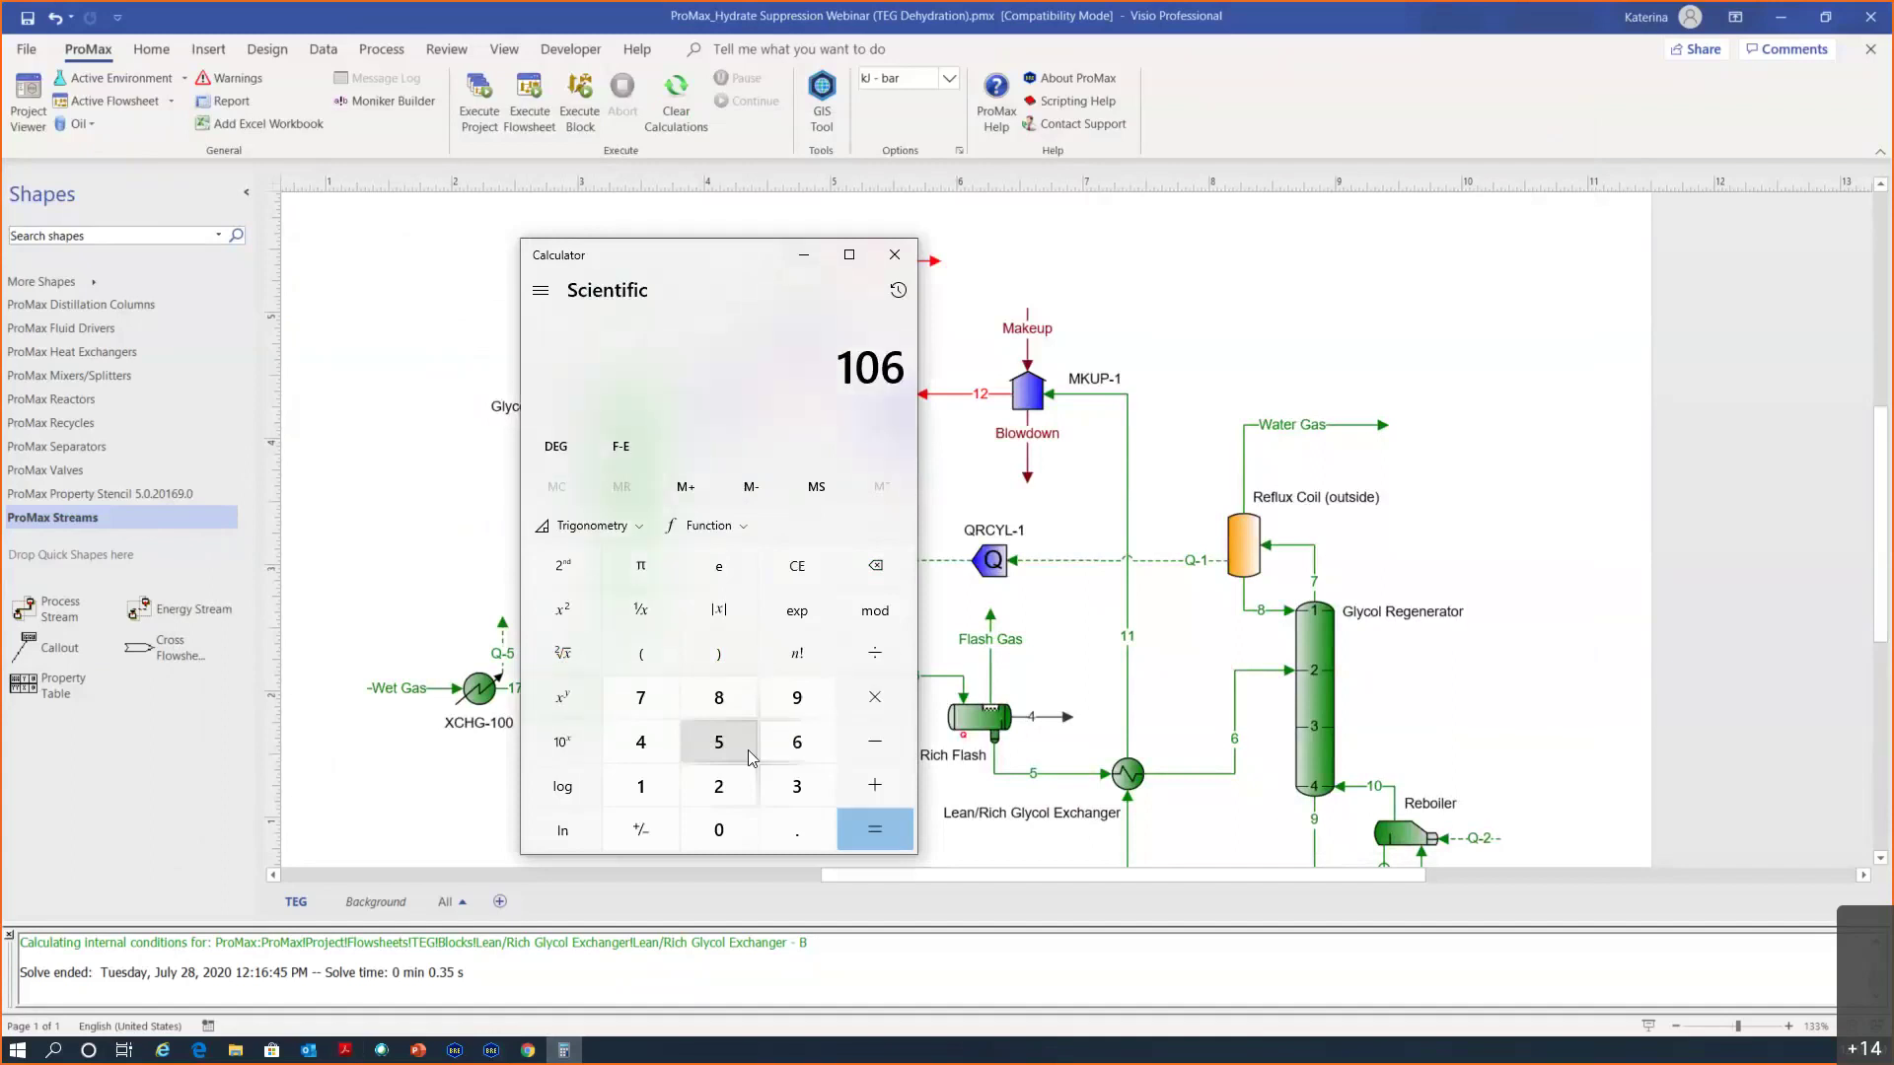
{"action": "type", "text": "*"}
{"action": "type", "text": "20"}
{"action": "key", "text": "Return"}
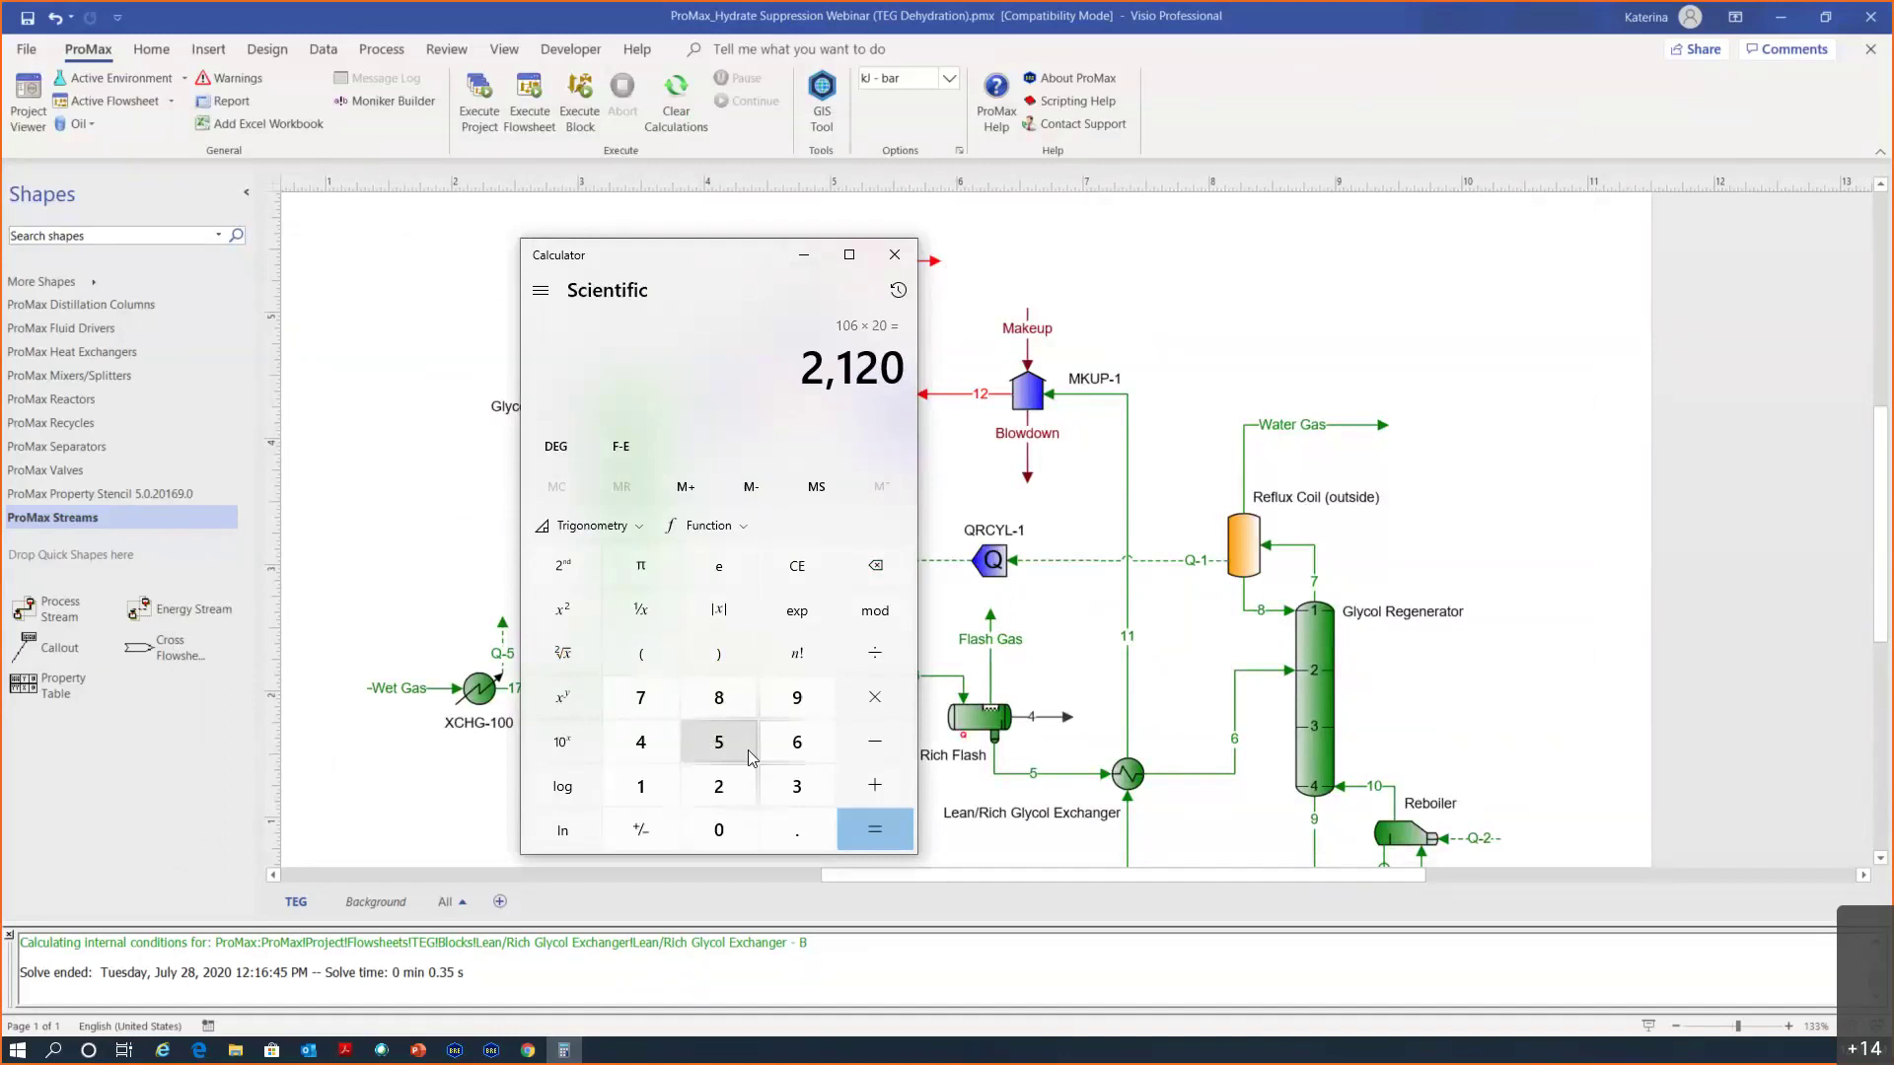
{"action": "left_click", "coordinate": [894, 255]}
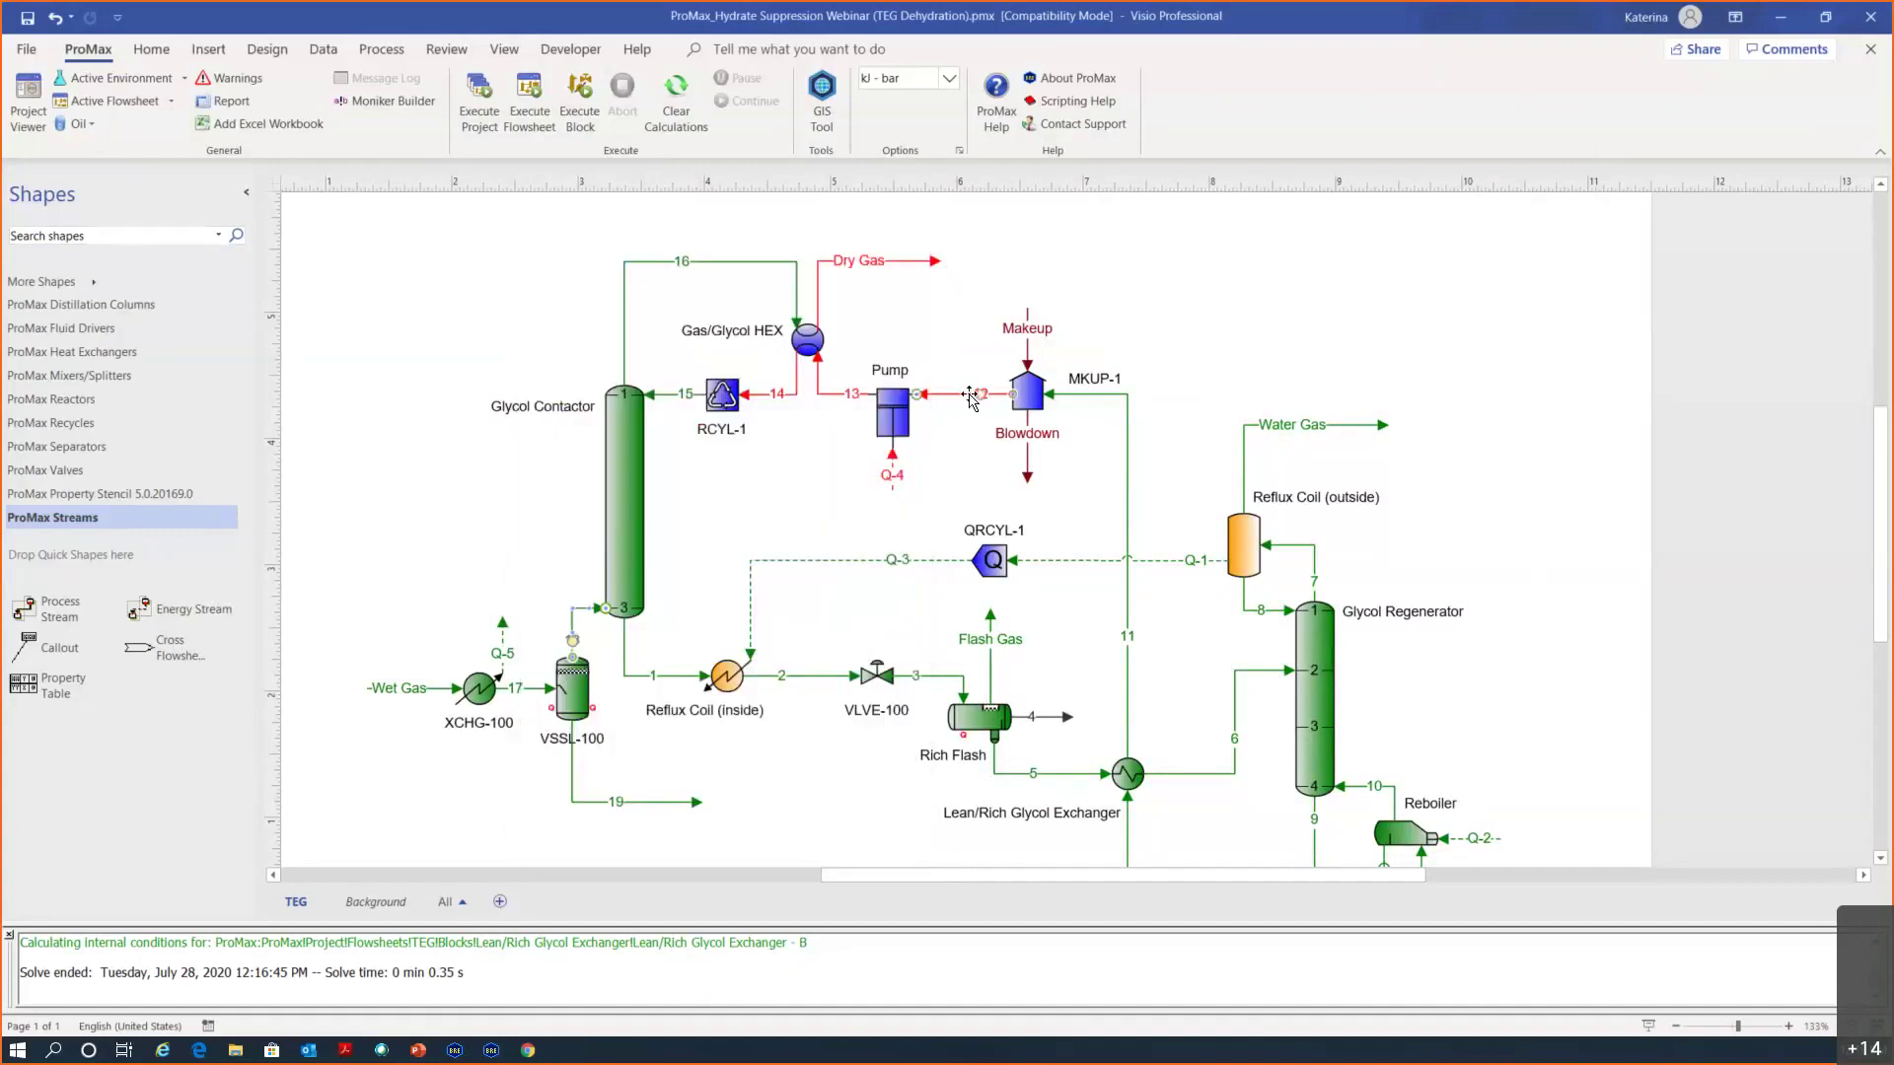
Set the standard liquid volumetric flow of stream 12 to 2120 l/h
{"action": "double_click", "coordinate": [970, 396]}
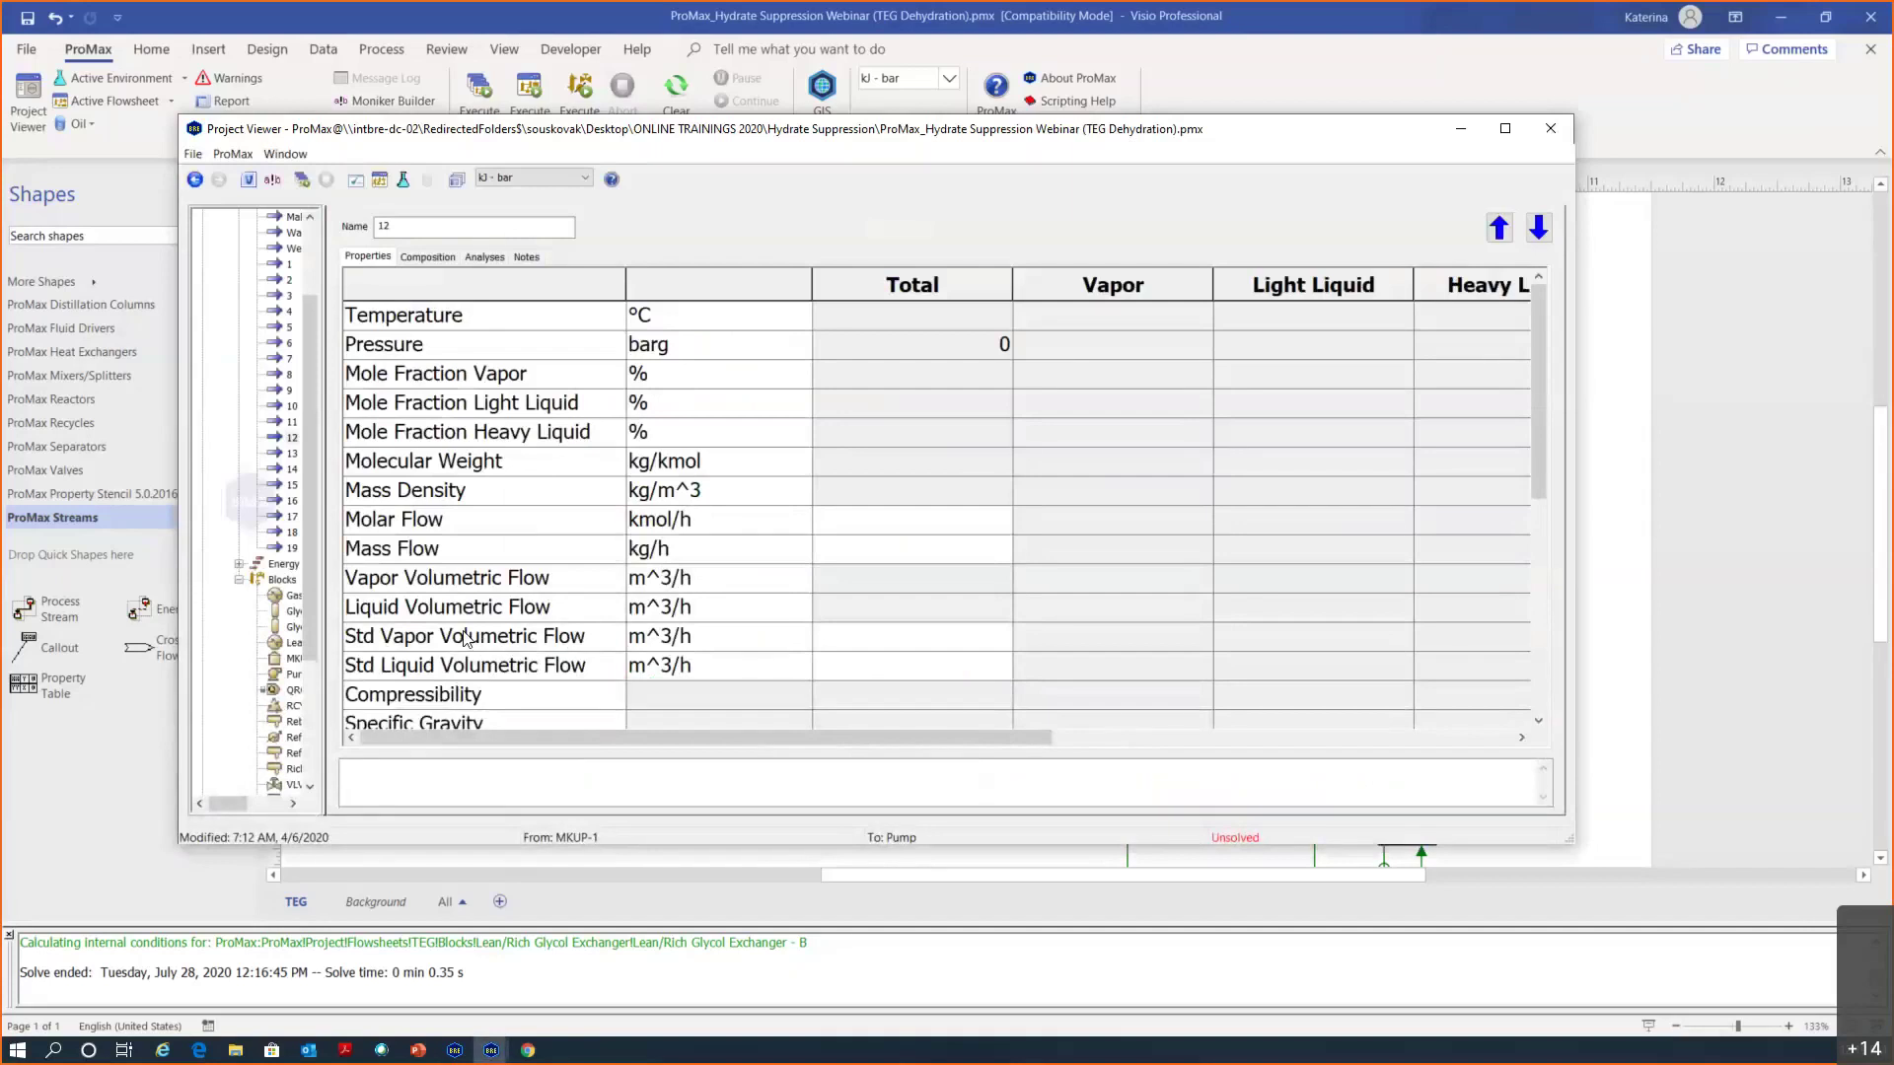
{"action": "scroll", "coordinate": [464, 638], "scroll_direction": "down", "scroll_amount": 1}
{"action": "left_click", "coordinate": [592, 582]}
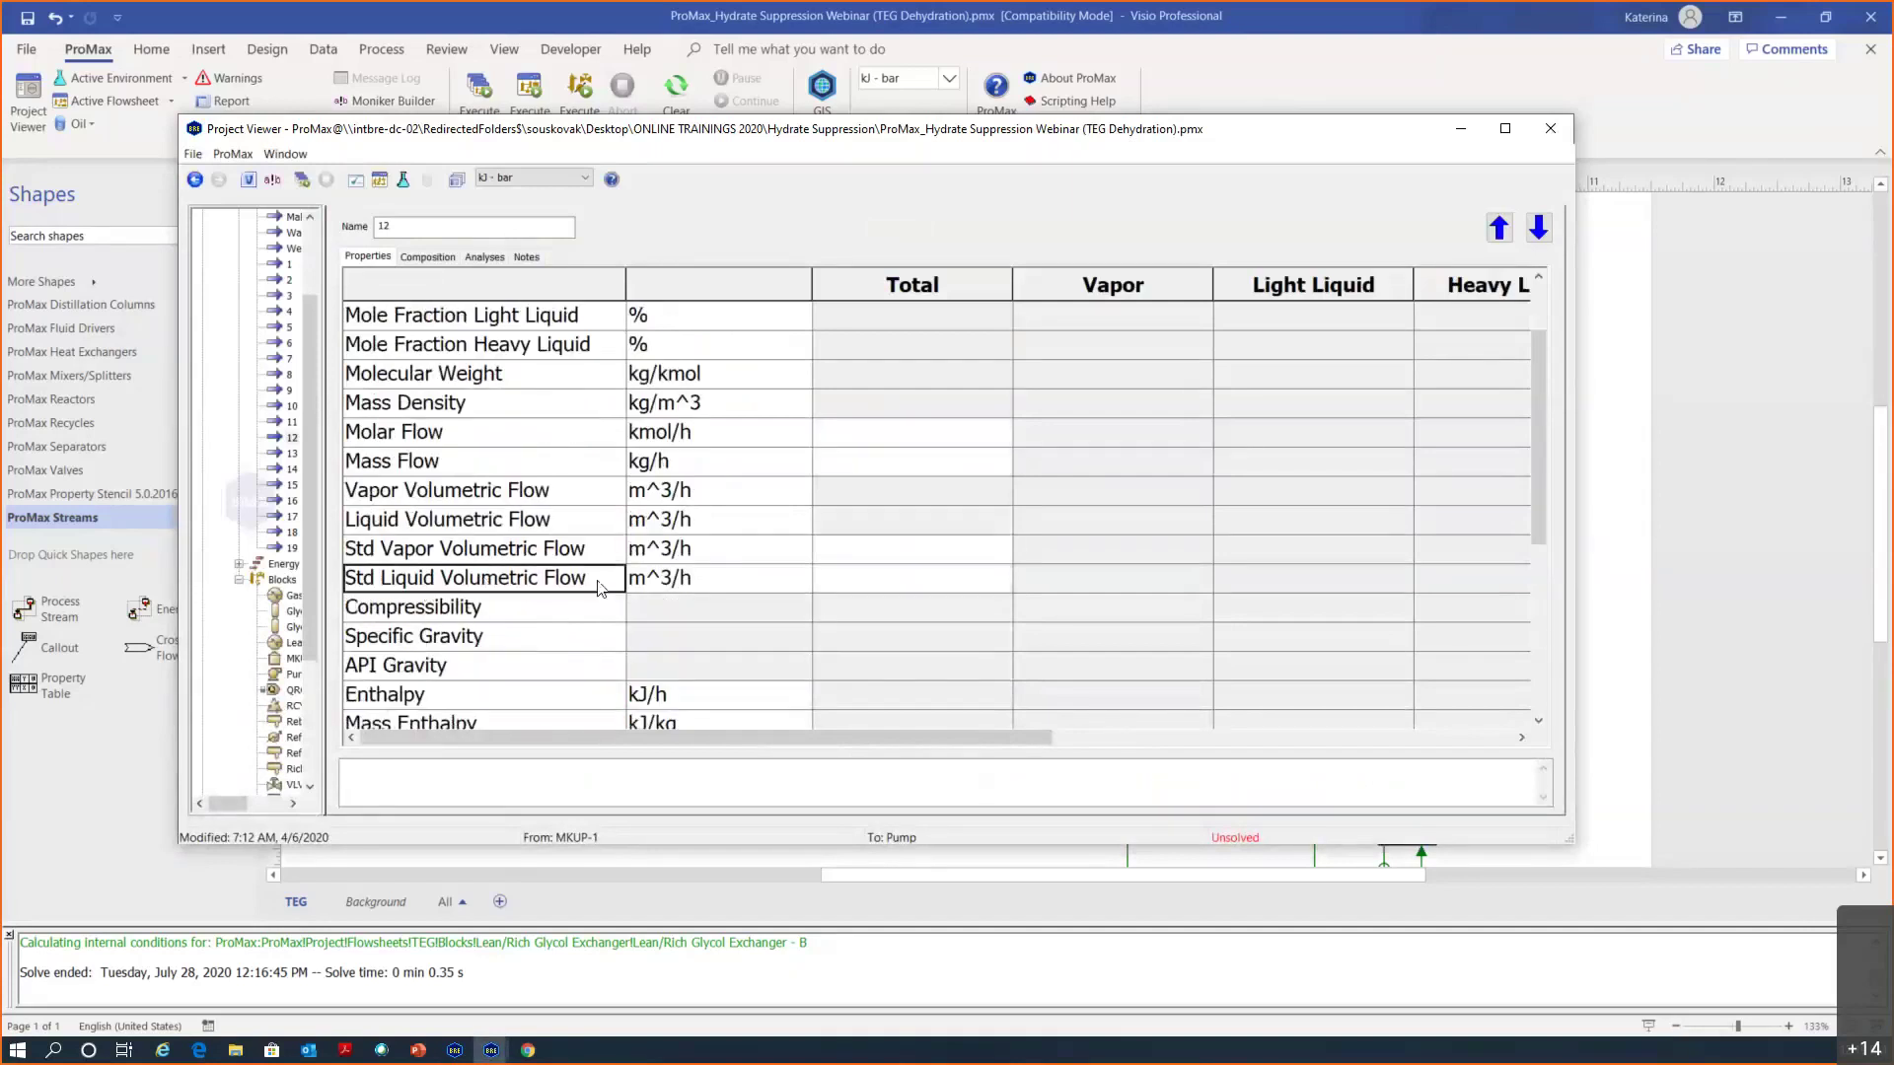
{"action": "left_click", "coordinate": [919, 591]}
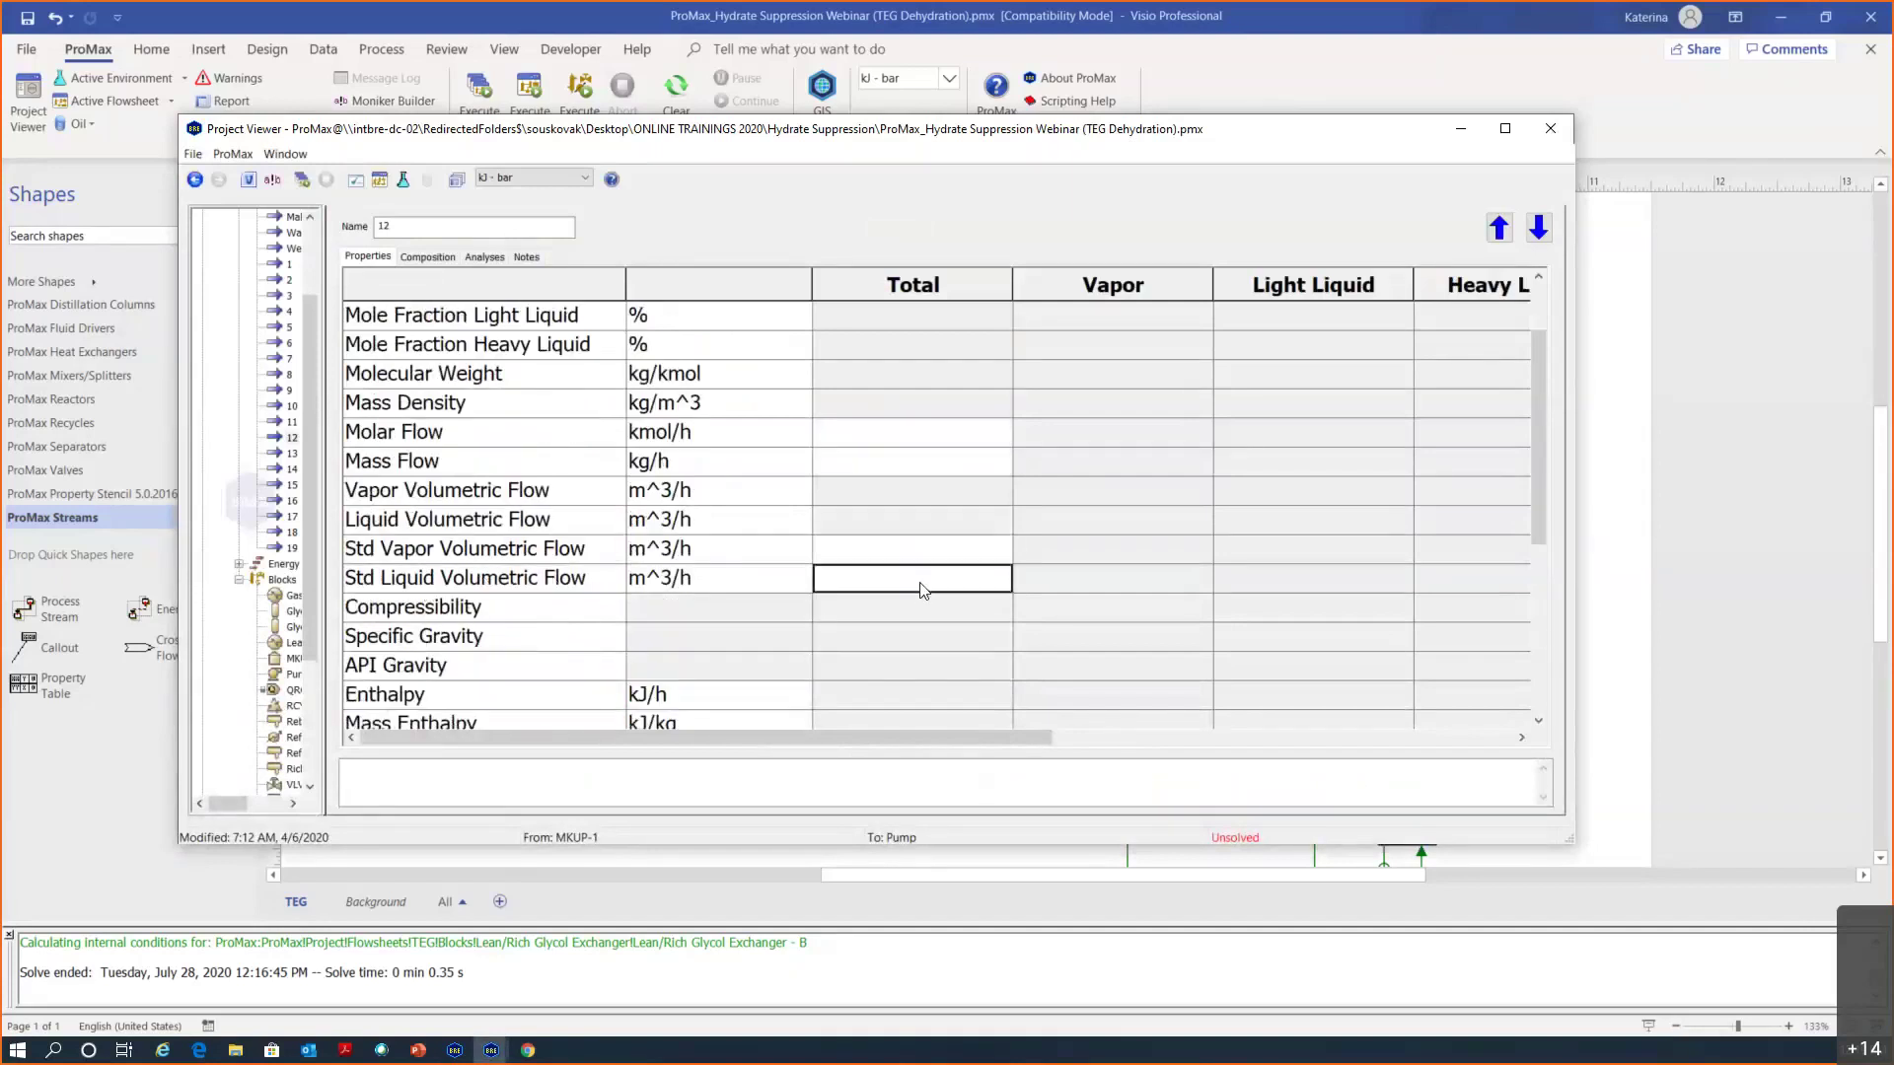
{"action": "type", "text": "2120"}
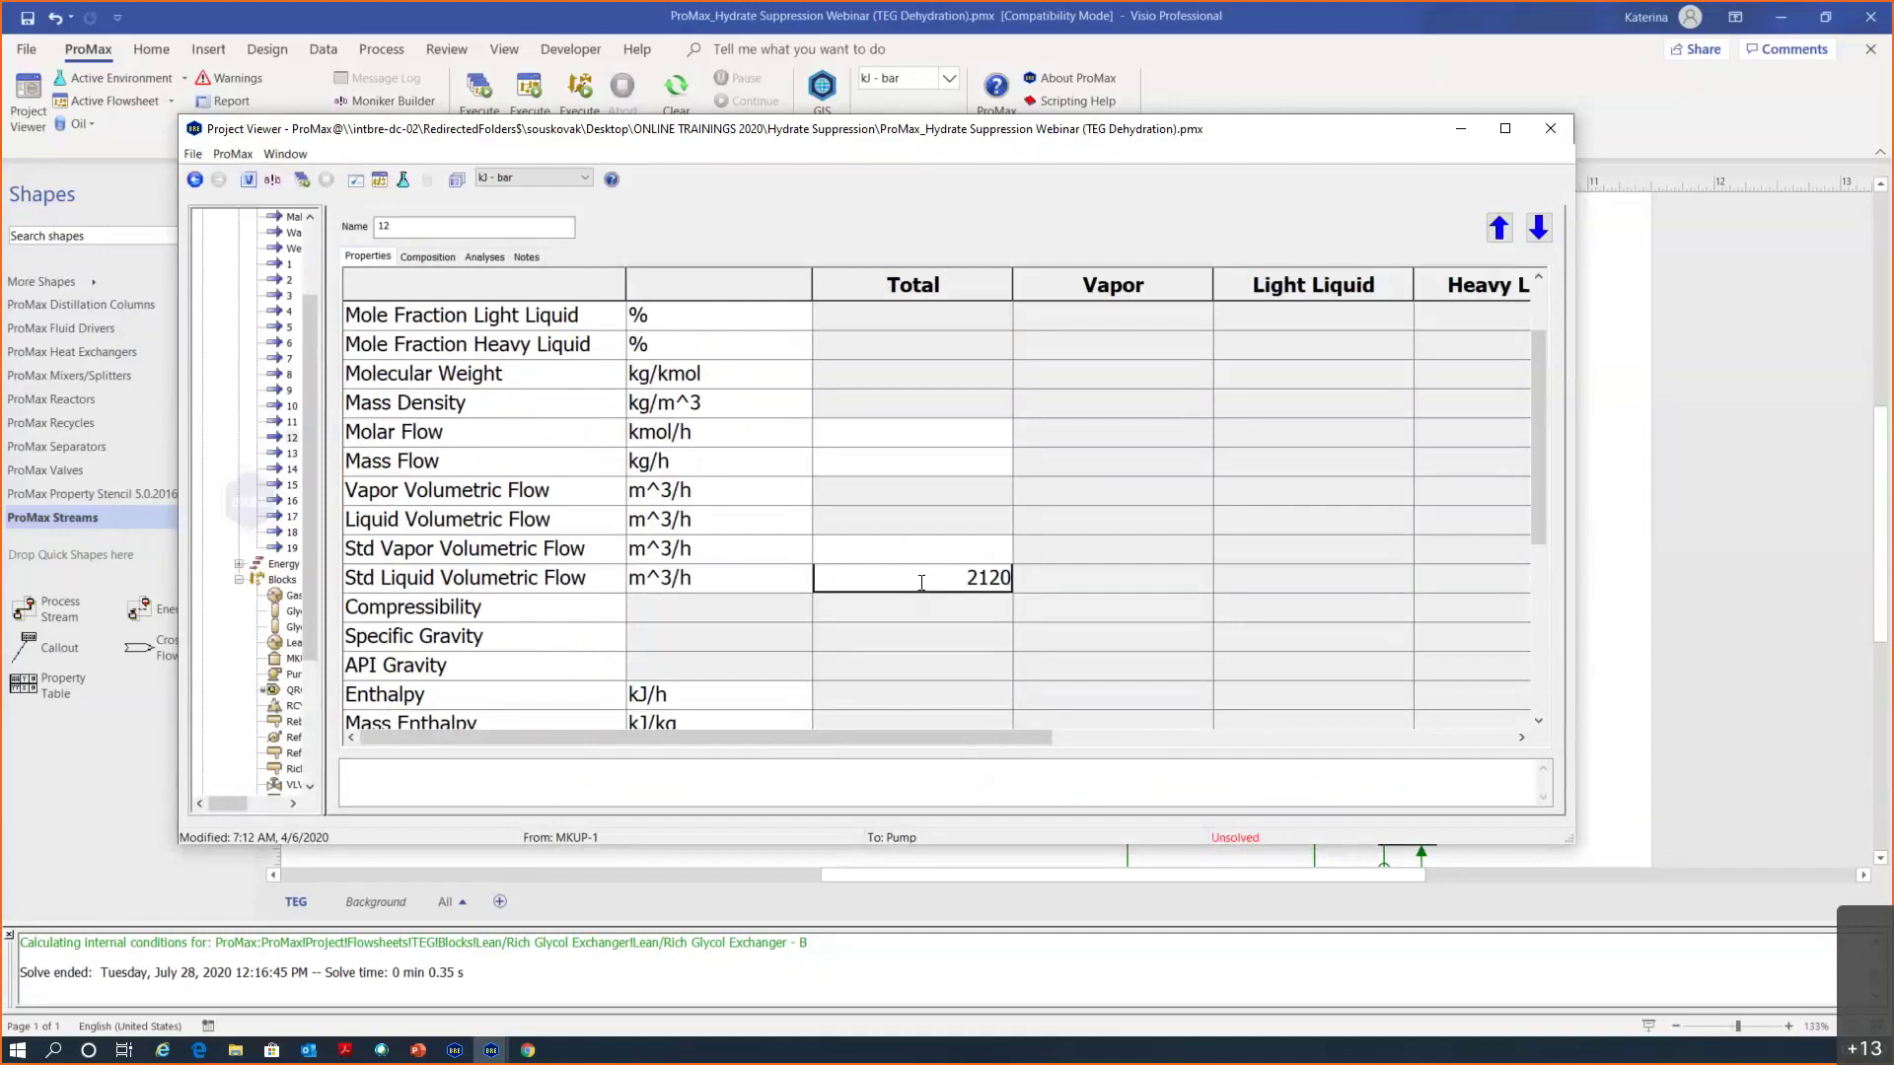
{"action": "type", "text": "l/h"}
{"action": "key", "text": "Return"}
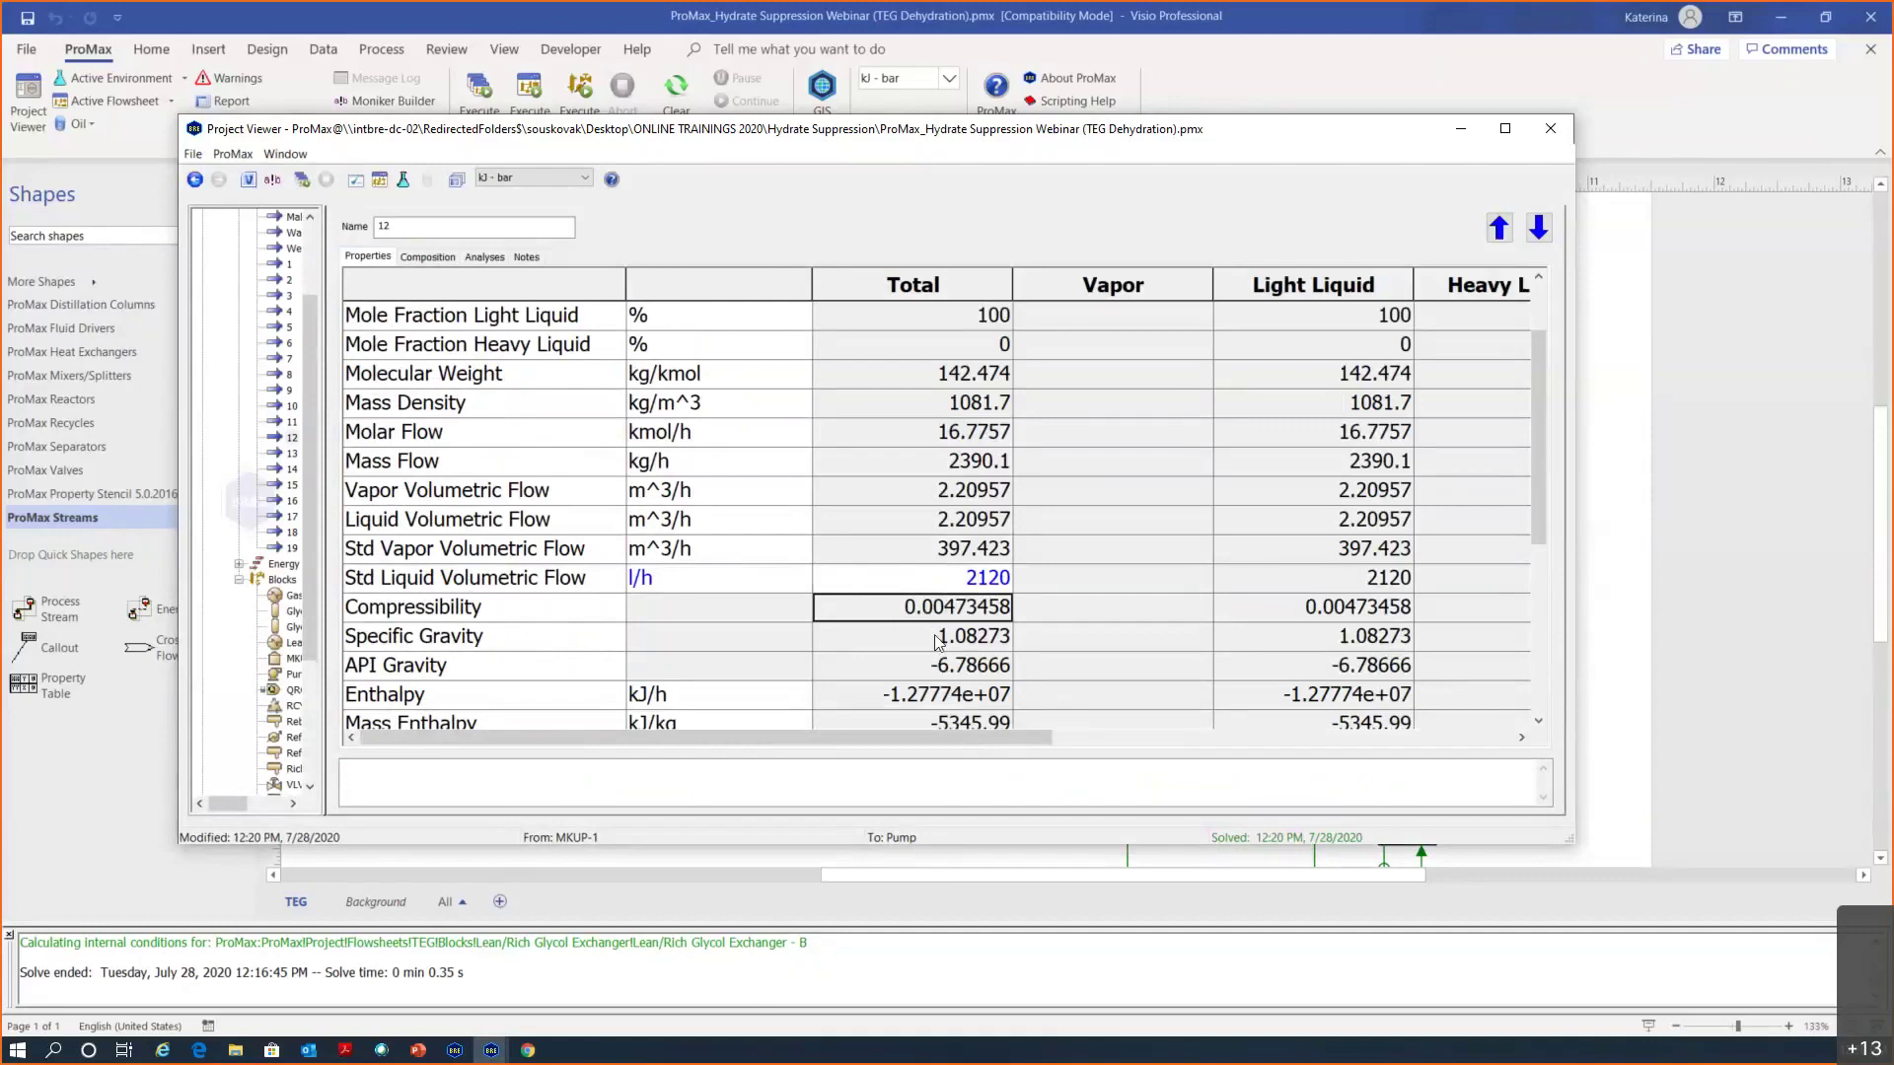
{"action": "left_click", "coordinate": [1549, 129]}
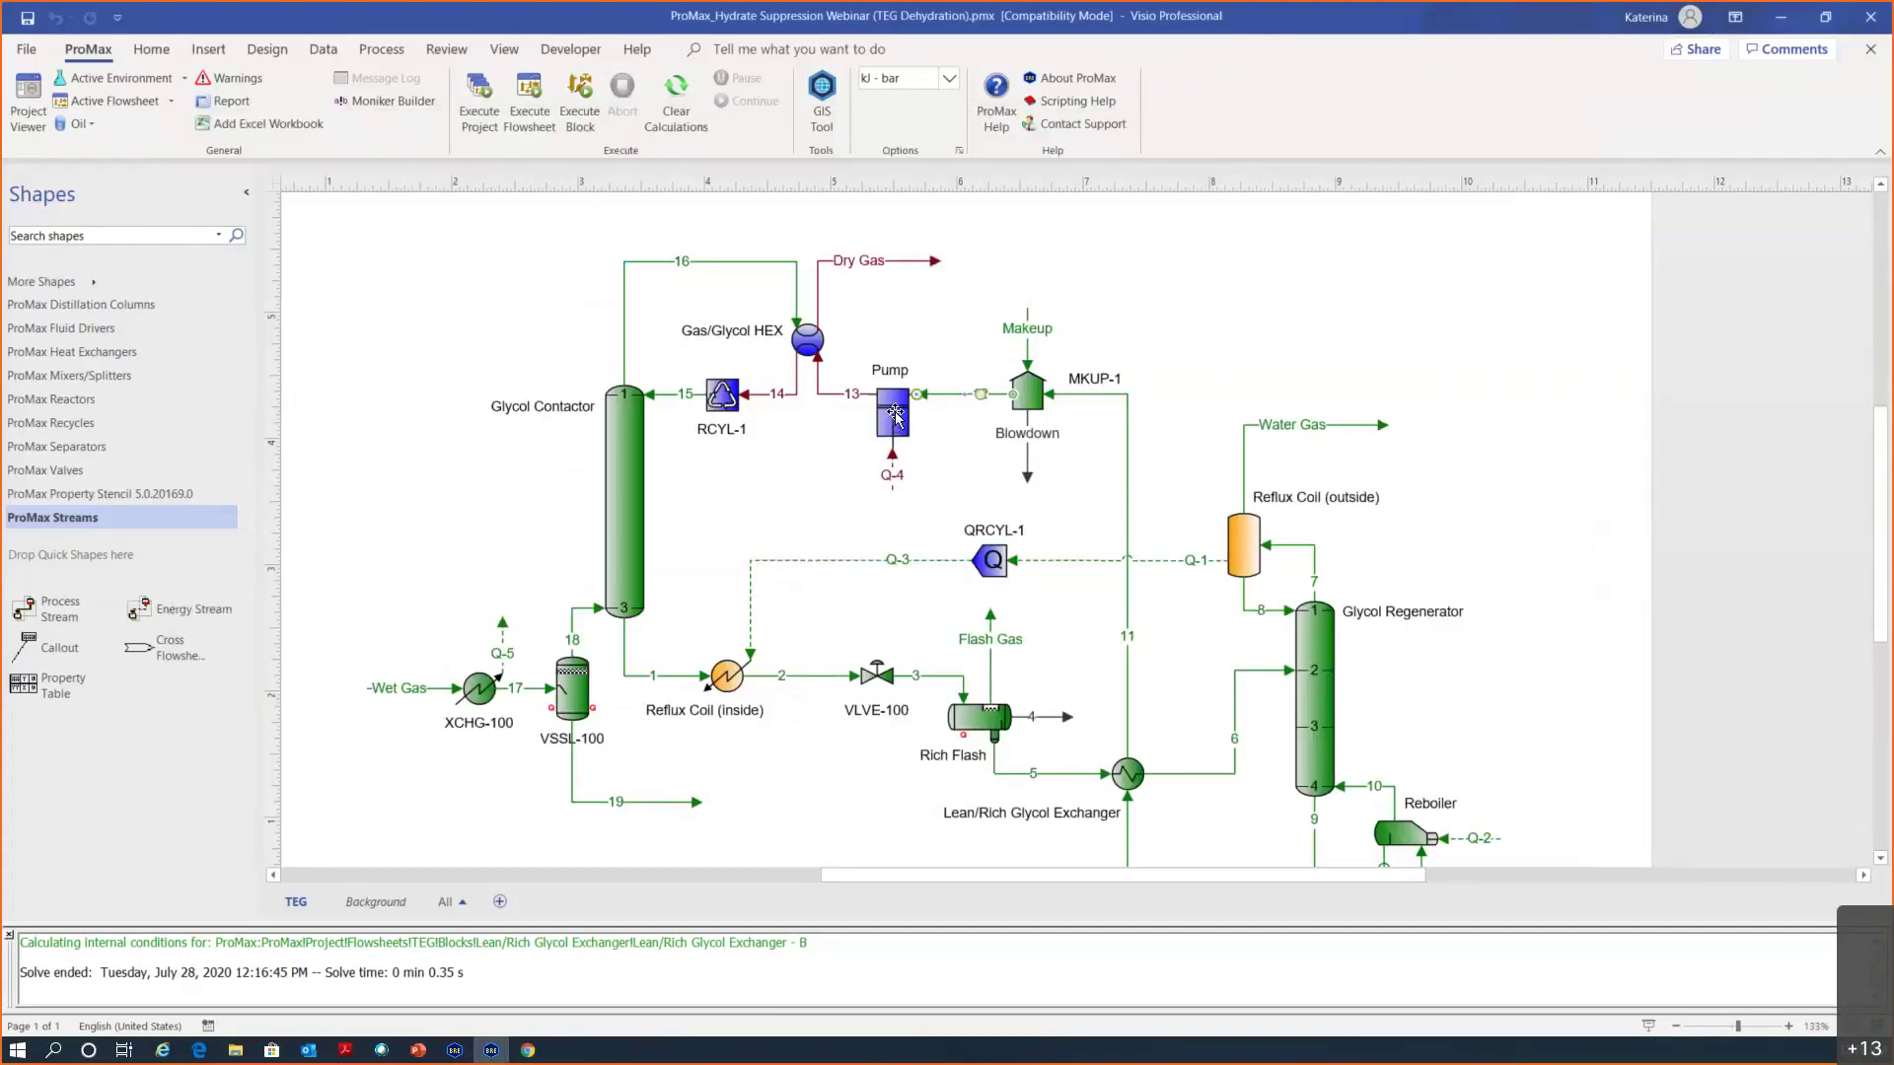
Execute the TEG flowsheet to solve the pump, gas/glycol exchanger, recycle and dry gas stream
{"action": "mouse_move", "coordinate": [895, 415]}
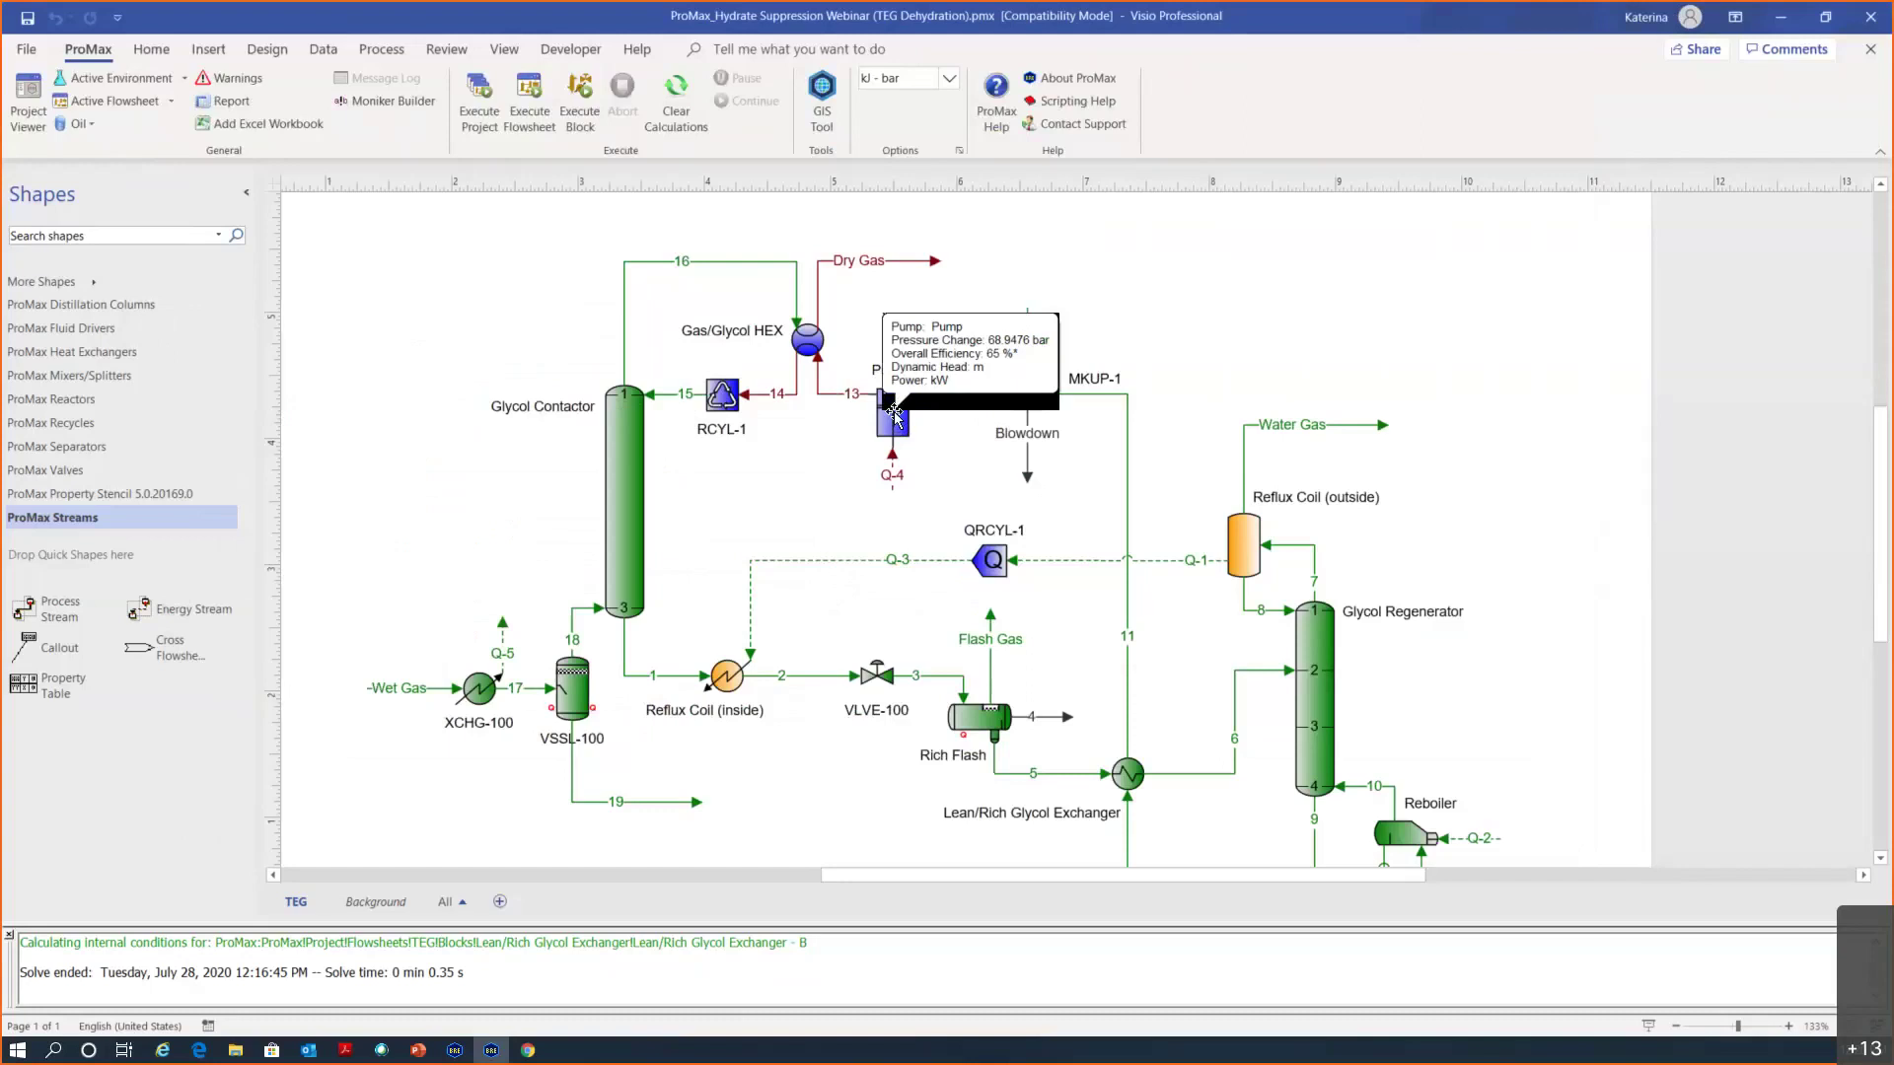
{"action": "mouse_move", "coordinate": [837, 395]}
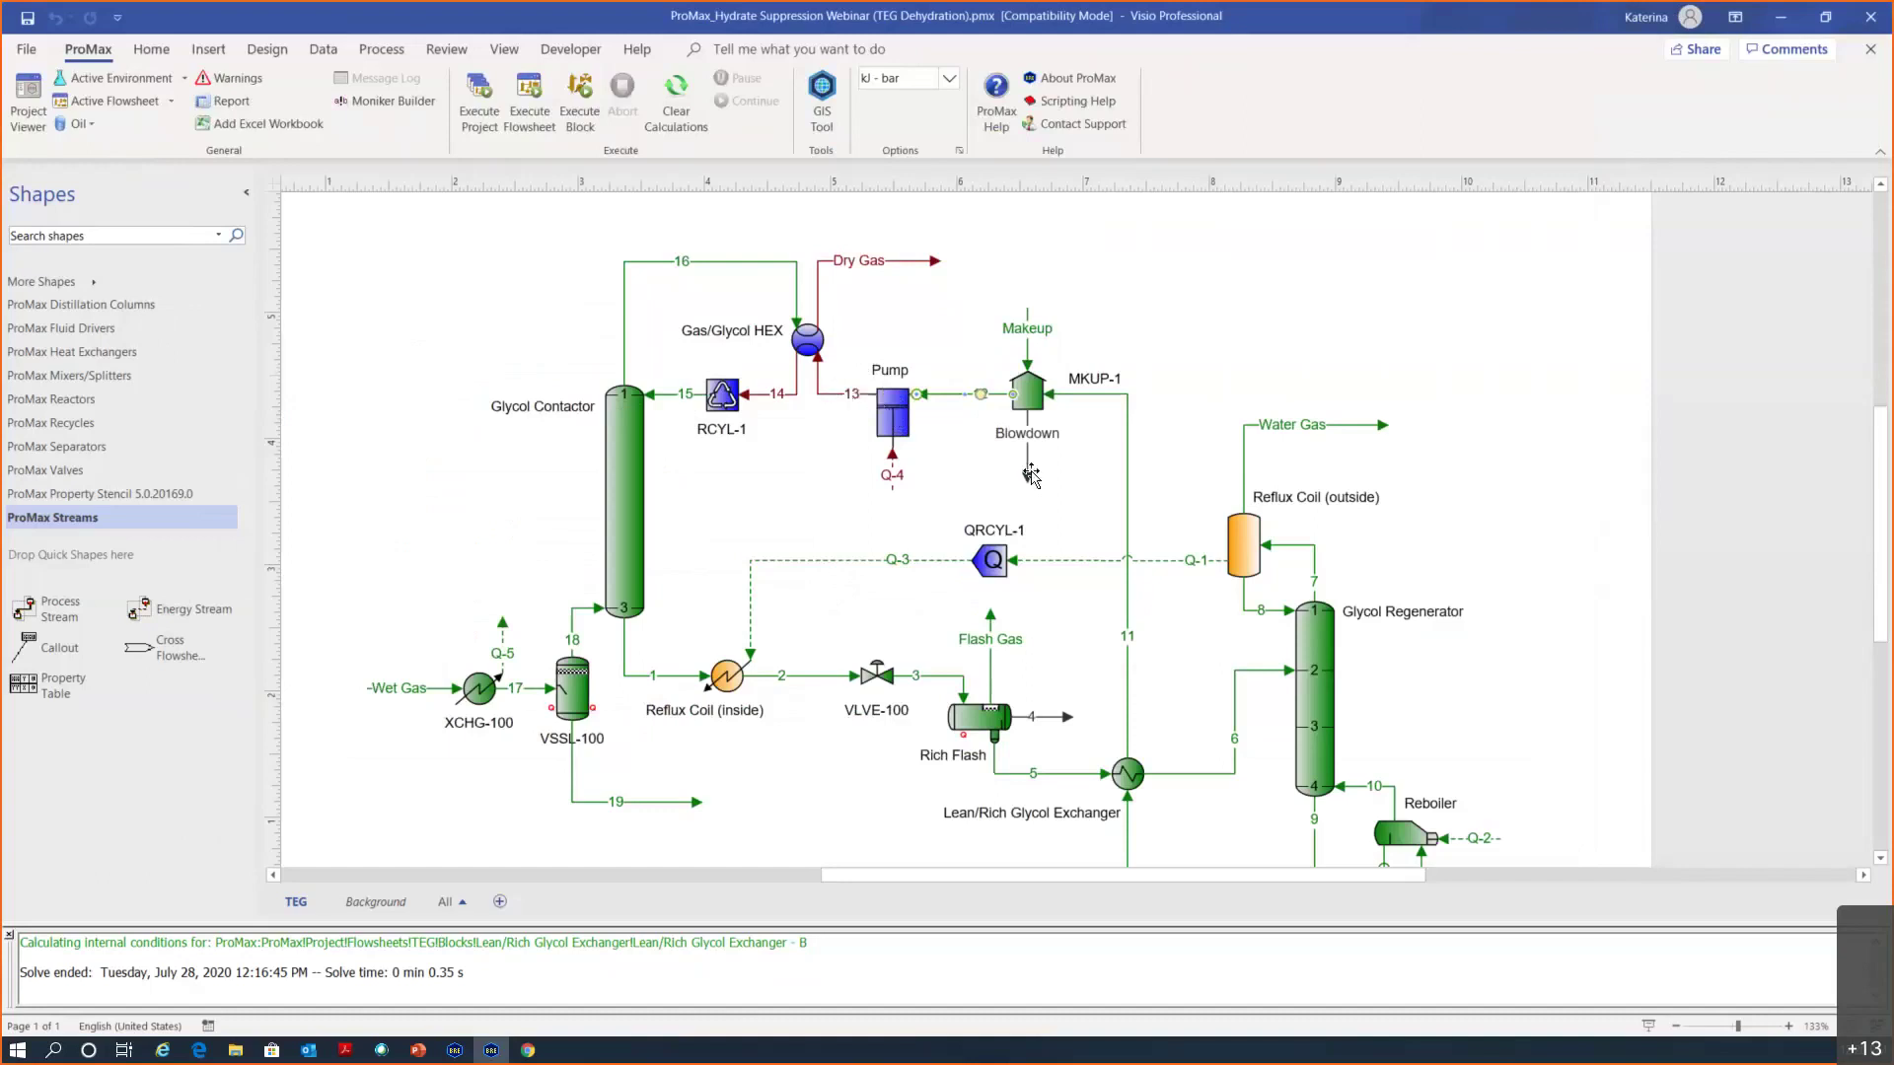
{"action": "scroll", "coordinate": [1027, 476], "scroll_direction": "down", "scroll_amount": 1}
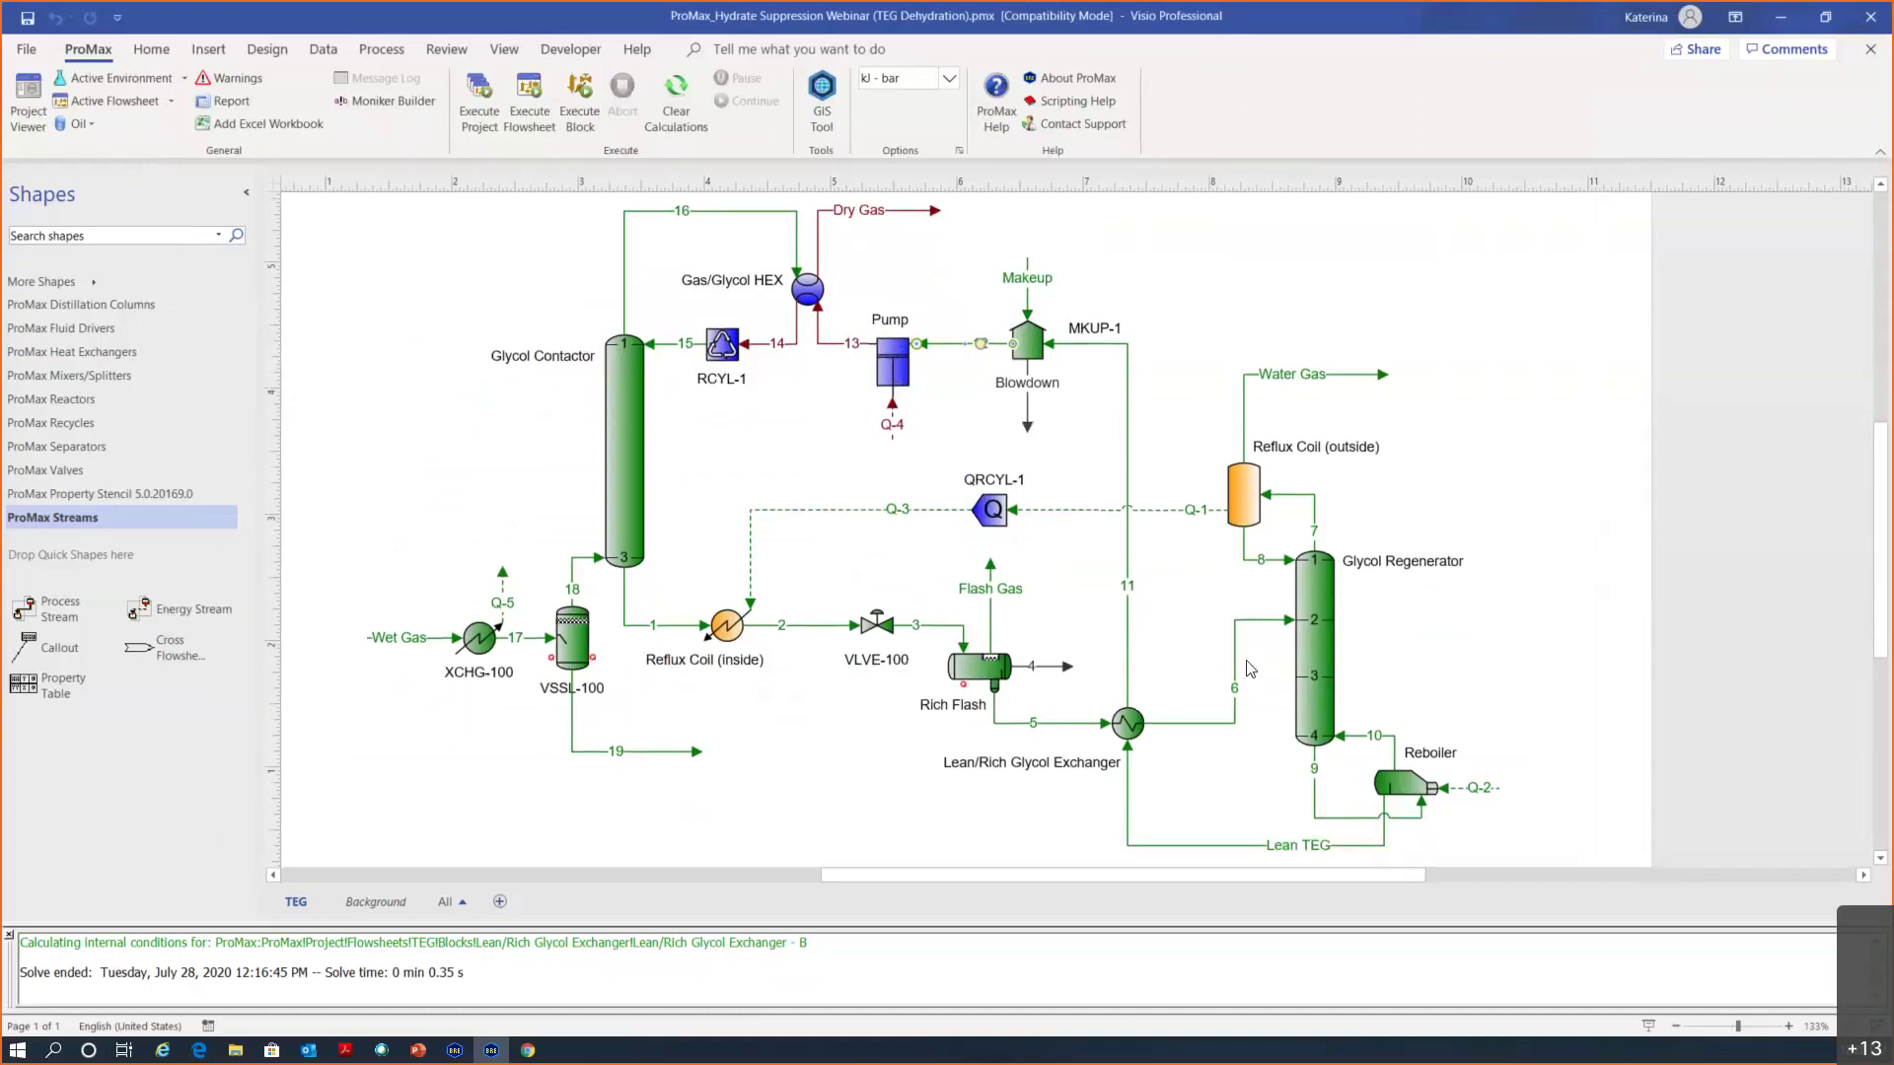
{"action": "left_click", "coordinate": [541, 118]}
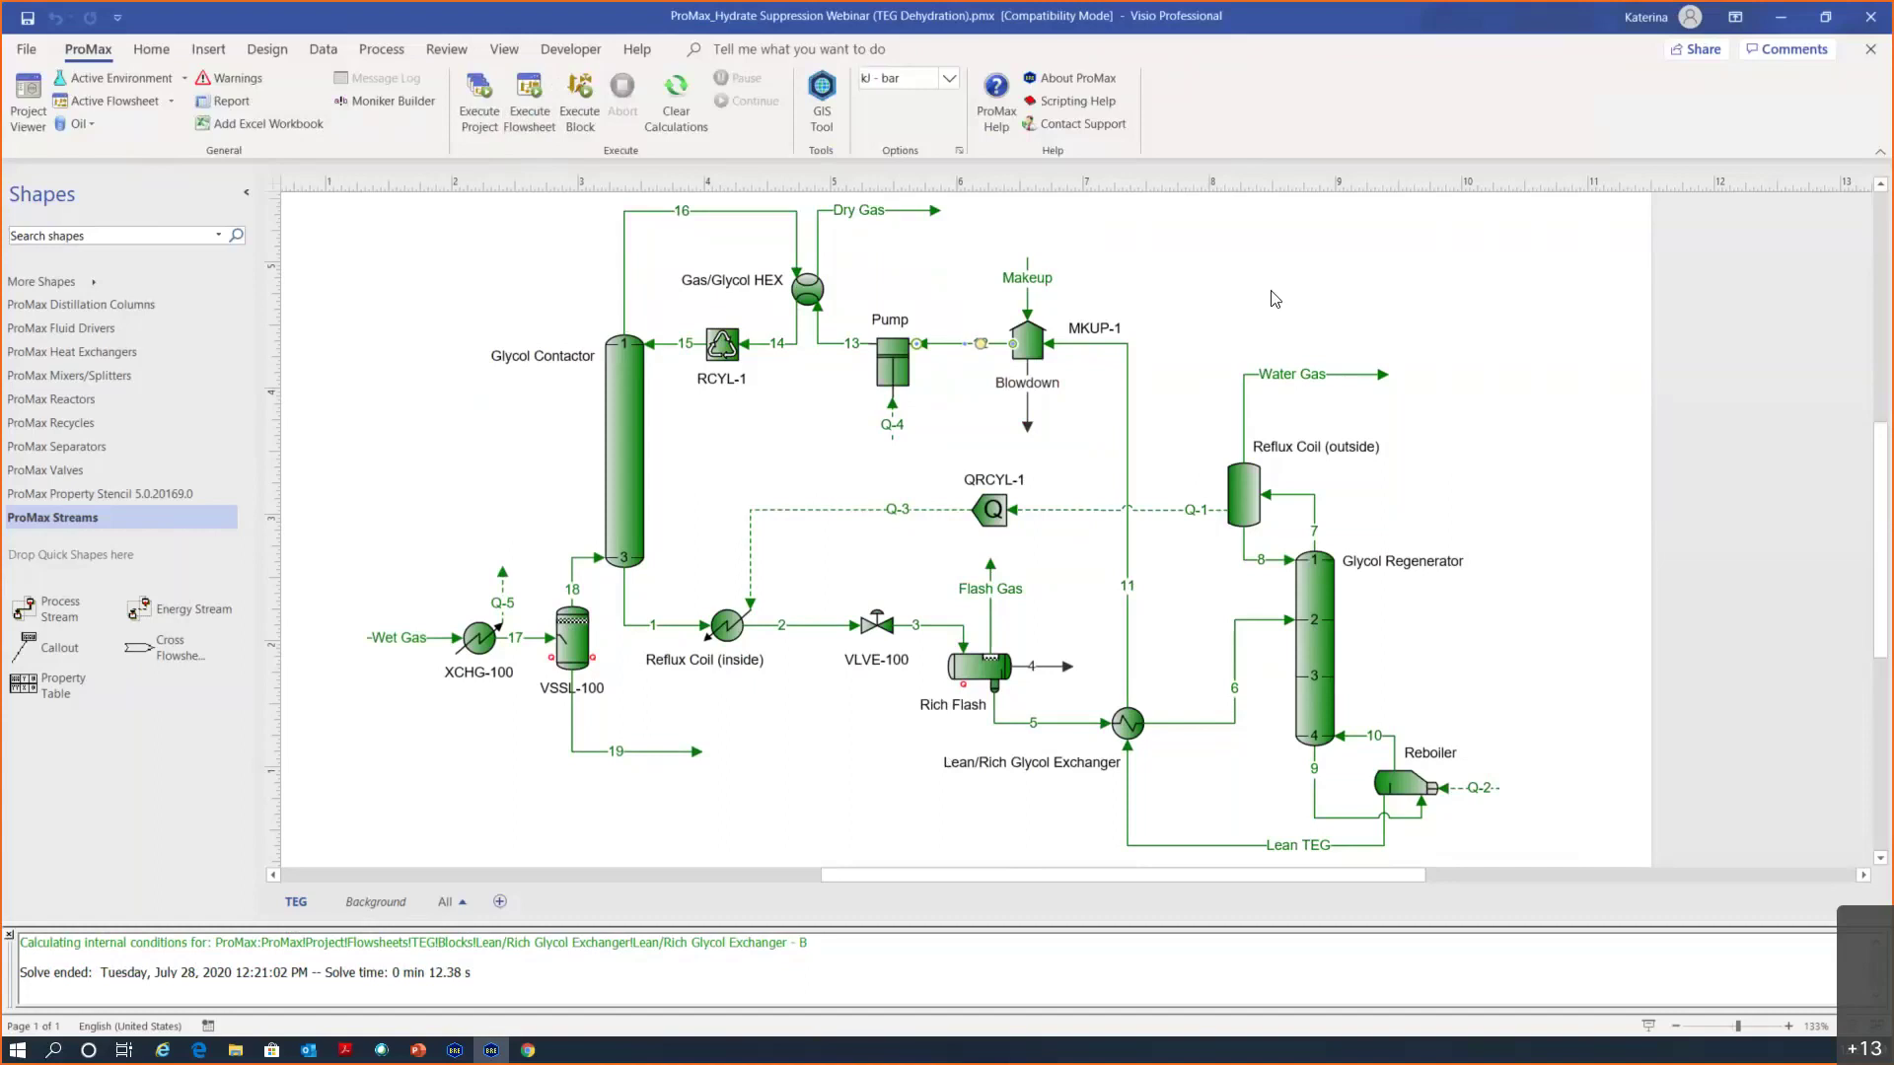
Check the project's warnings list for the solved flowsheet and close the Project Viewer
{"action": "scroll", "coordinate": [1050, 874], "scroll_direction": "right", "scroll_amount": 2}
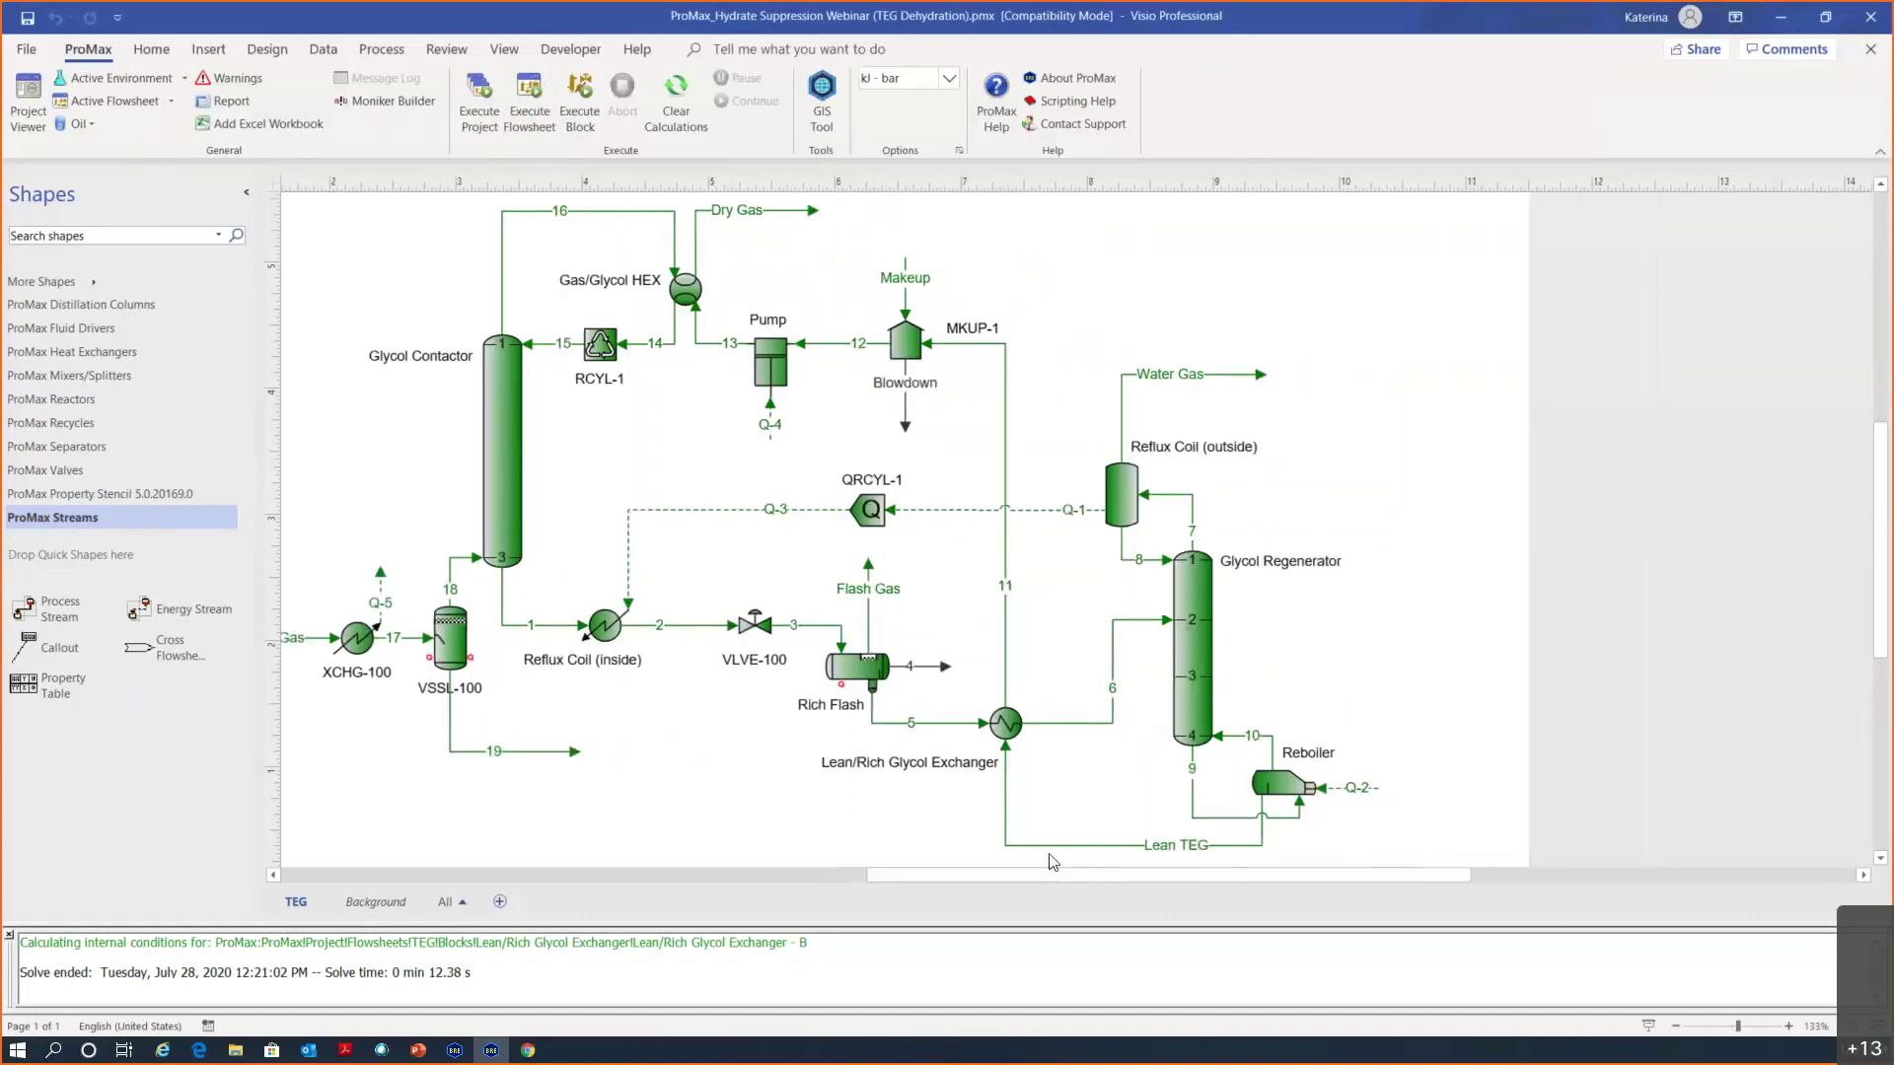
{"action": "left_click", "coordinate": [251, 77]}
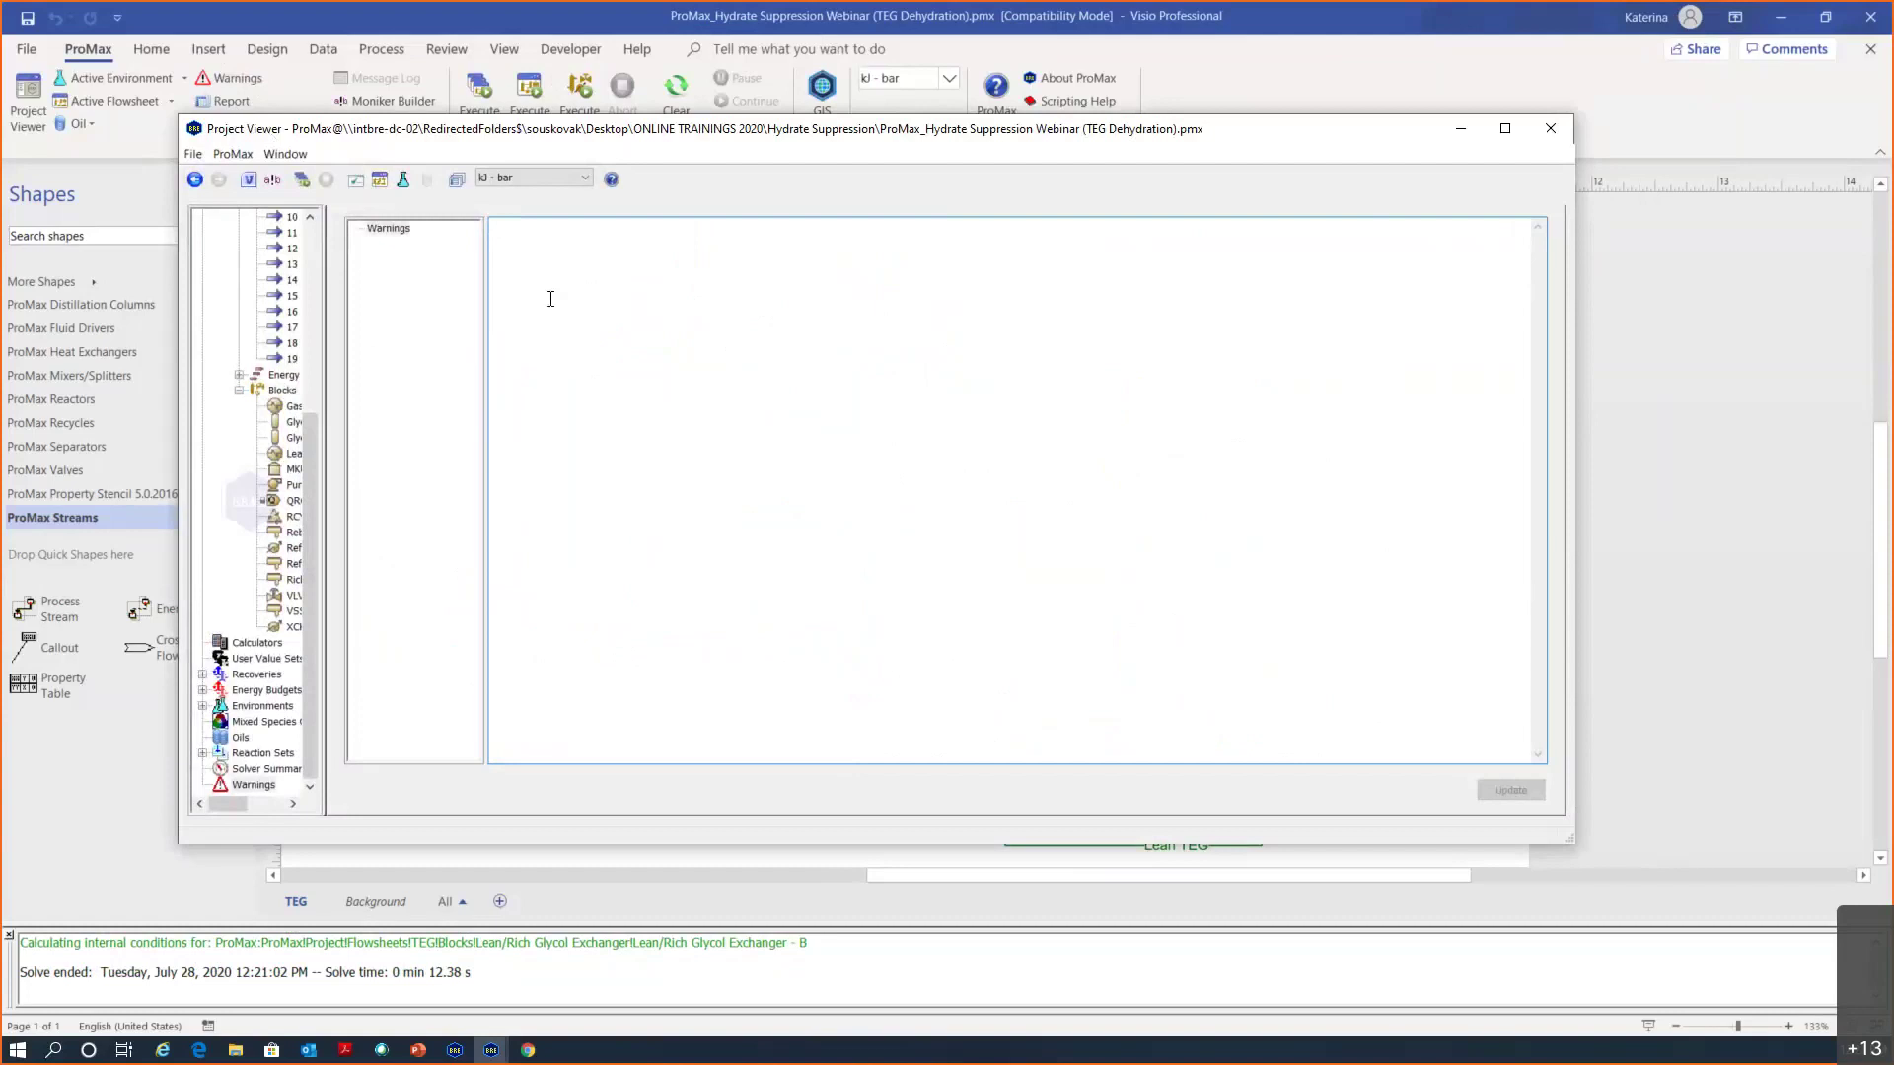
{"action": "left_click", "coordinate": [1549, 128]}
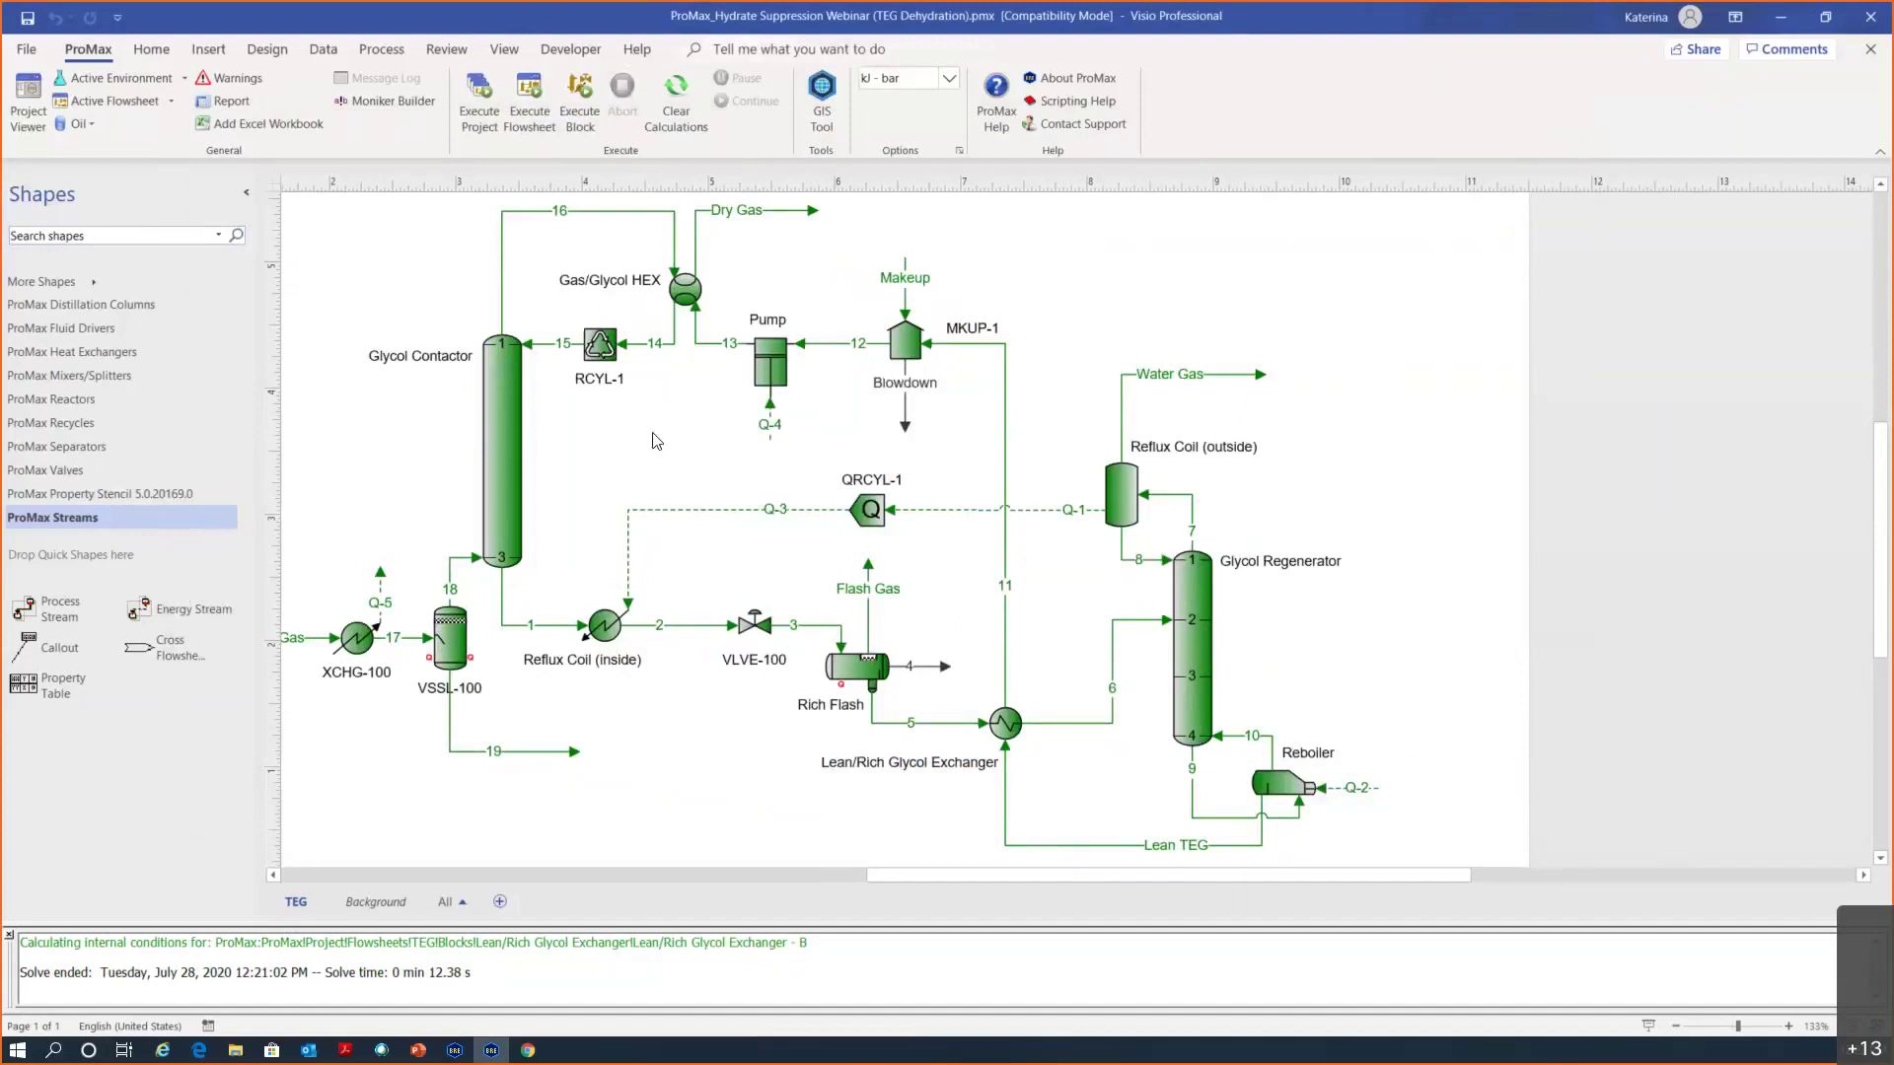
Look up the water mole fraction in the composition of the Dry Gas stream
{"action": "scroll", "coordinate": [654, 440], "scroll_direction": "up", "scroll_amount": 2}
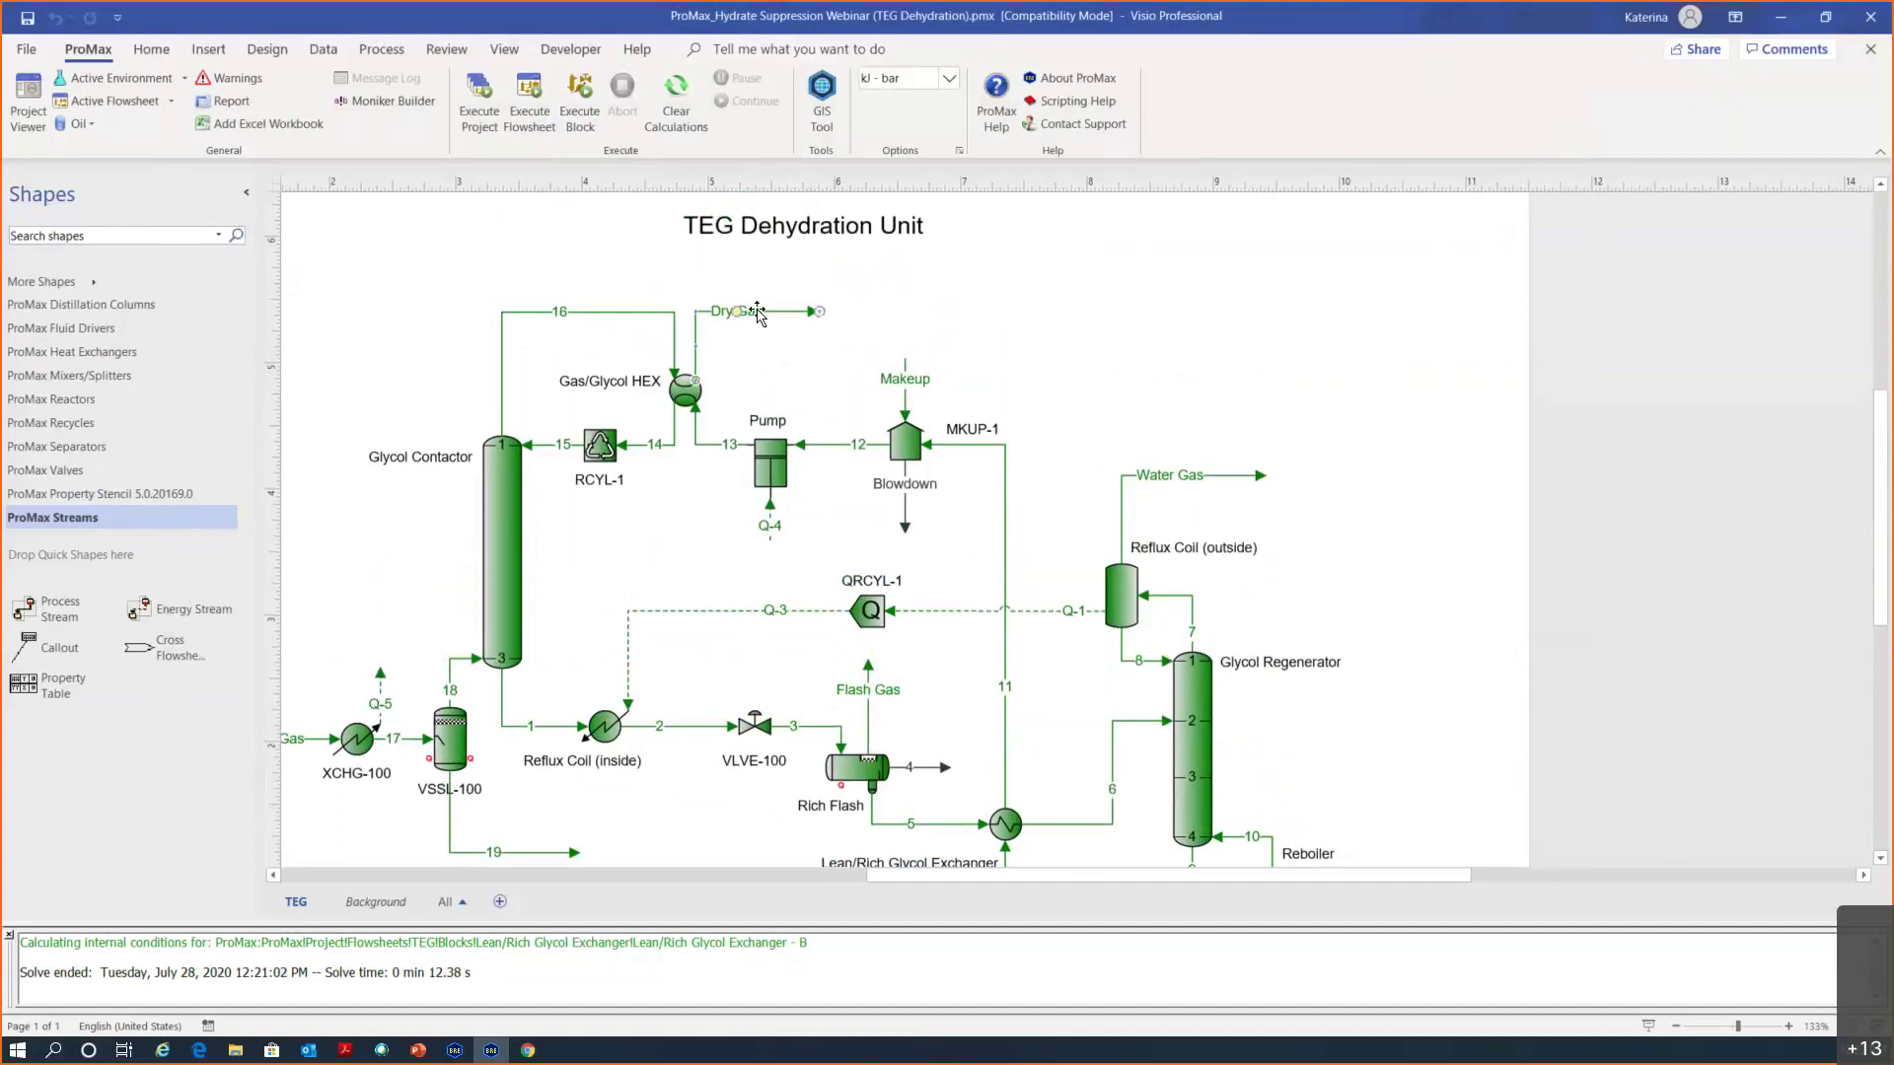
{"action": "double_click", "coordinate": [758, 314]}
{"action": "mouse_move", "coordinate": [754, 318]}
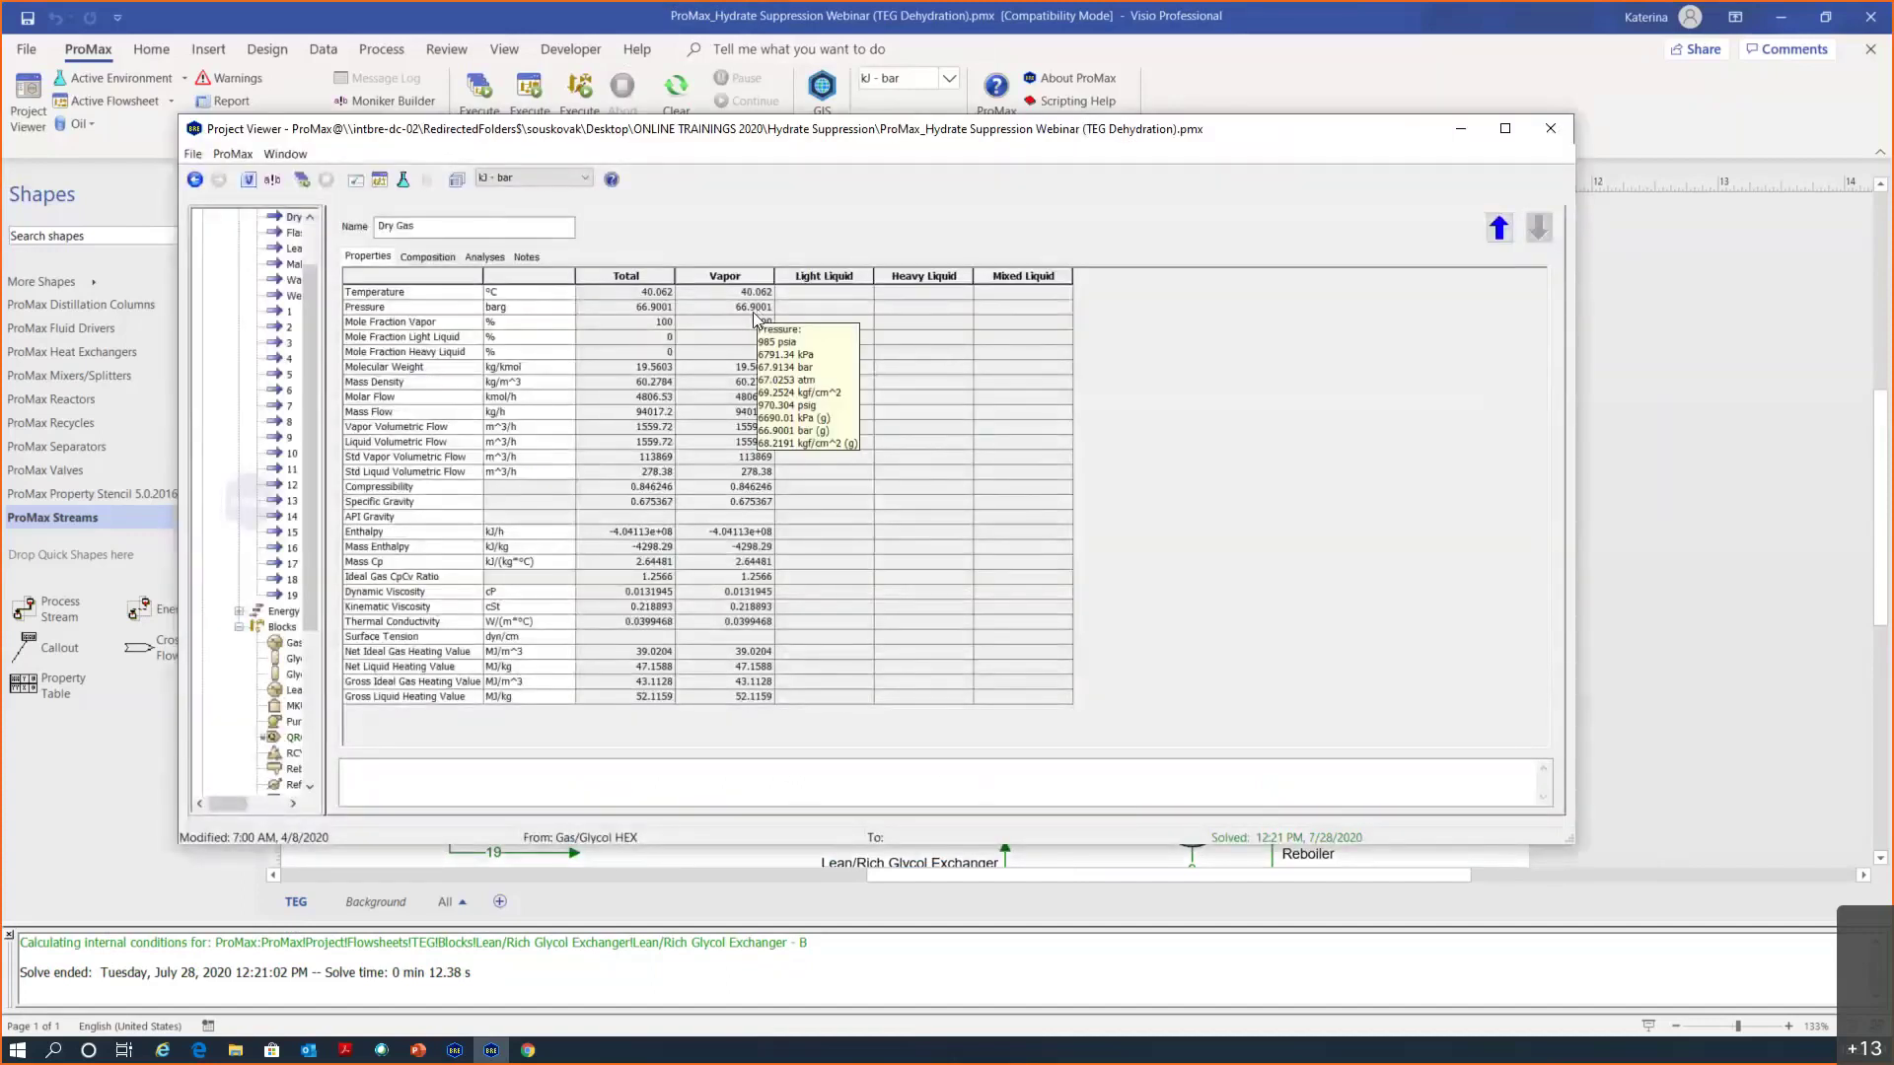
{"action": "left_click", "coordinate": [427, 256]}
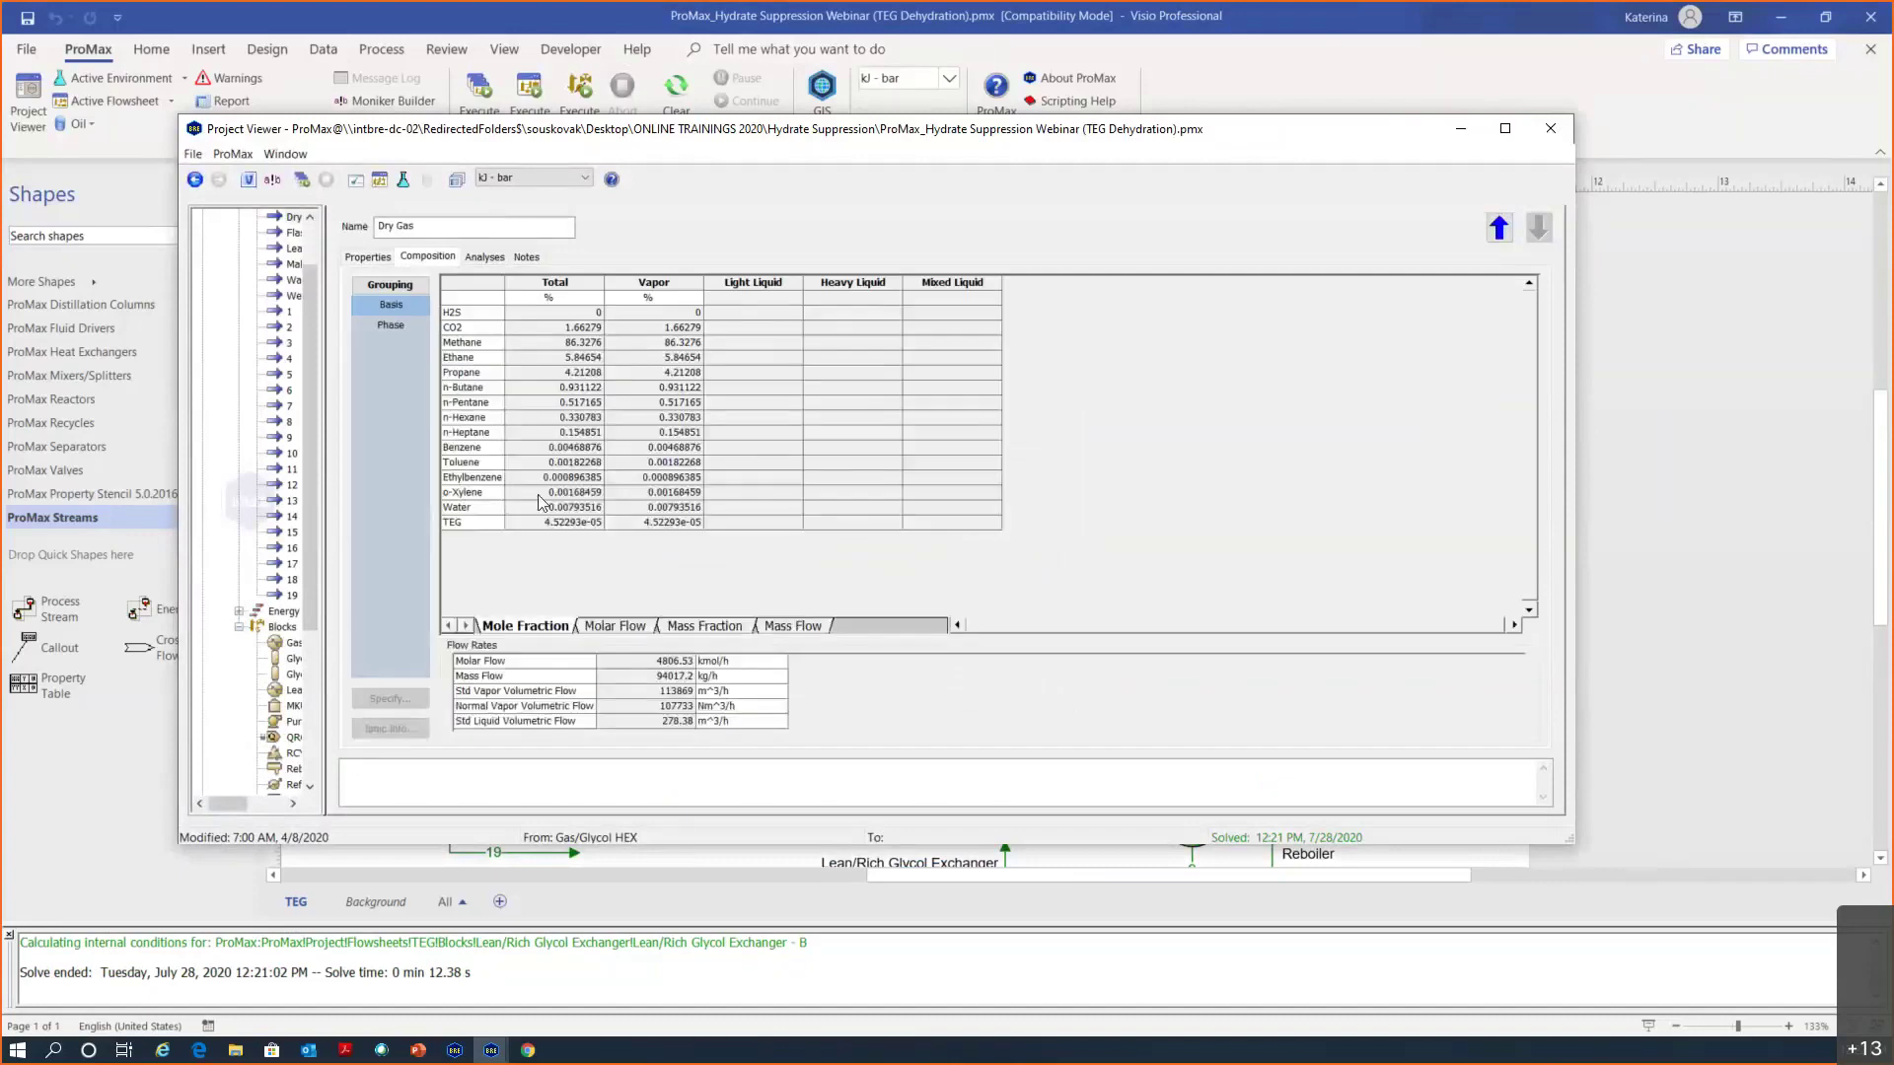
{"action": "left_click", "coordinate": [567, 510]}
Add a Freeze Out, Hydrate, H2O Dew Point analysis to the Dry Gas stream and solve it
{"action": "left_click", "coordinate": [498, 258]}
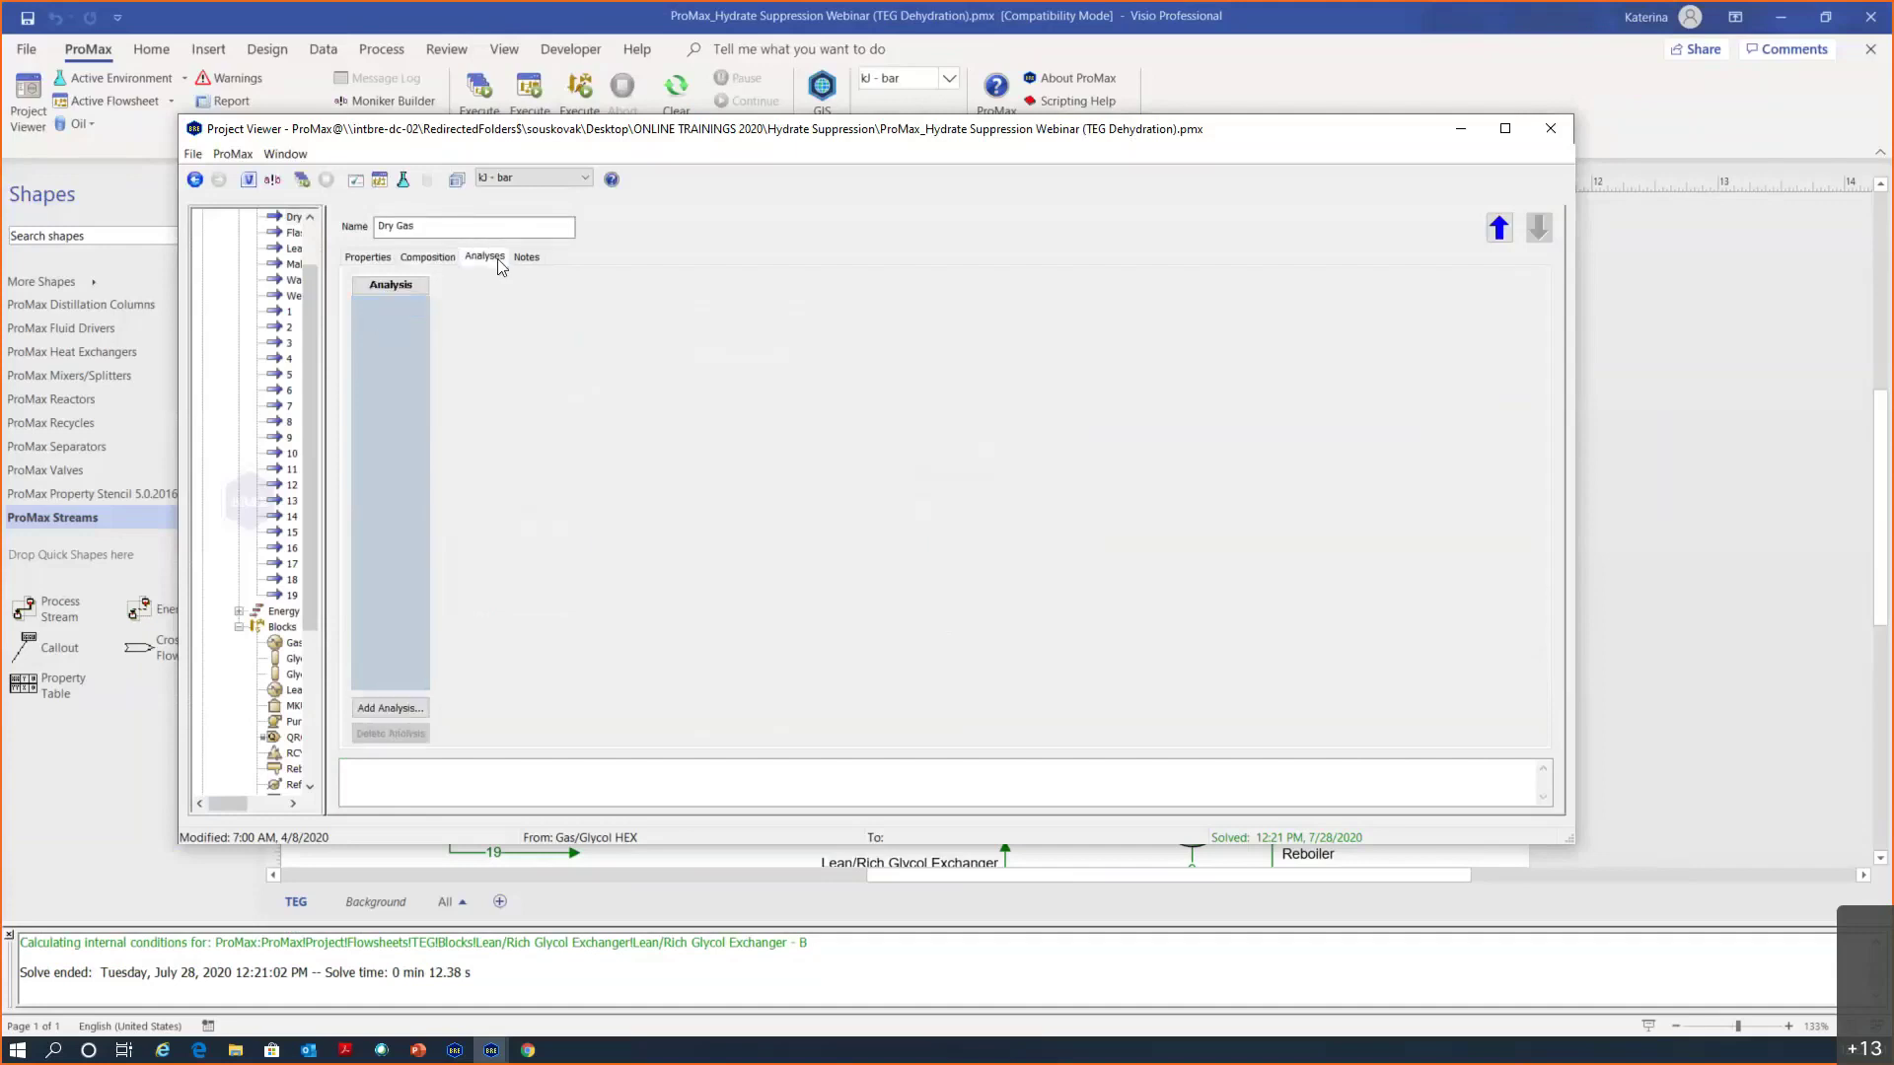
{"action": "left_click", "coordinate": [412, 707]}
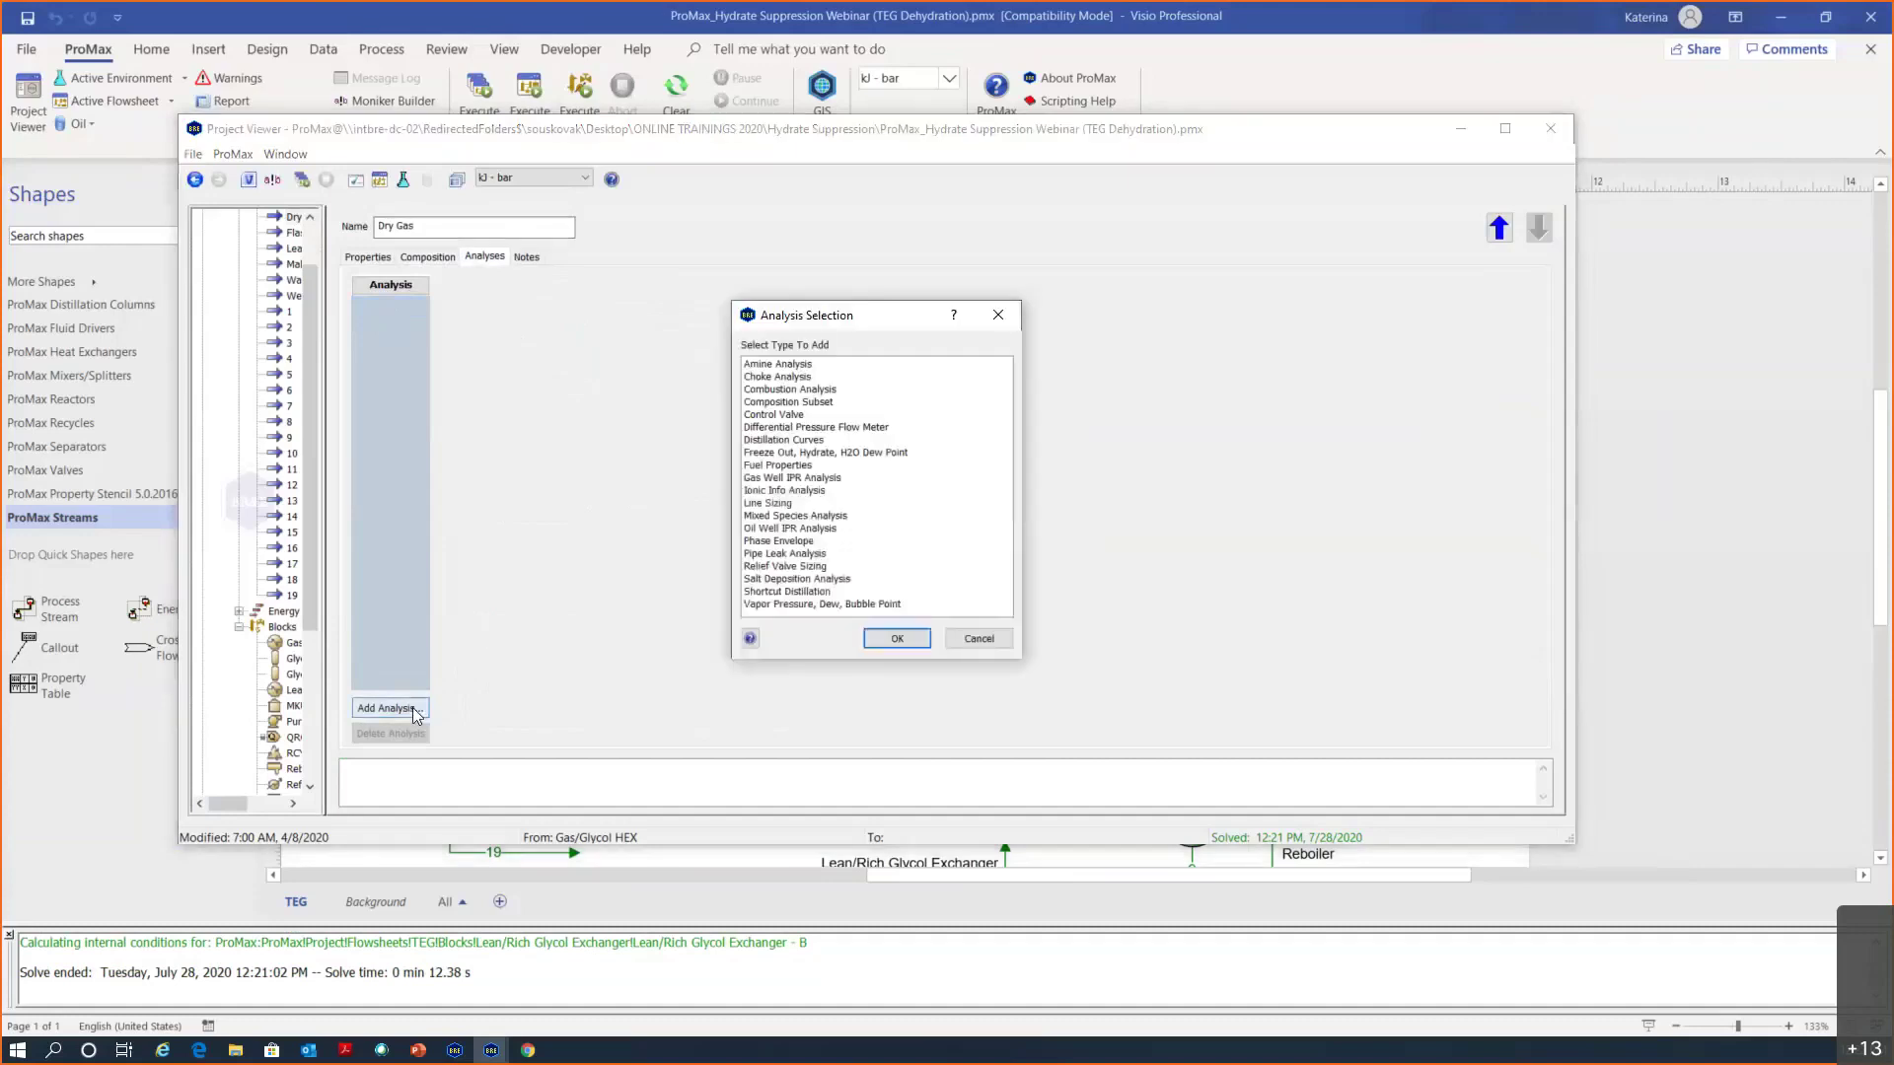
{"action": "left_click", "coordinate": [773, 453]}
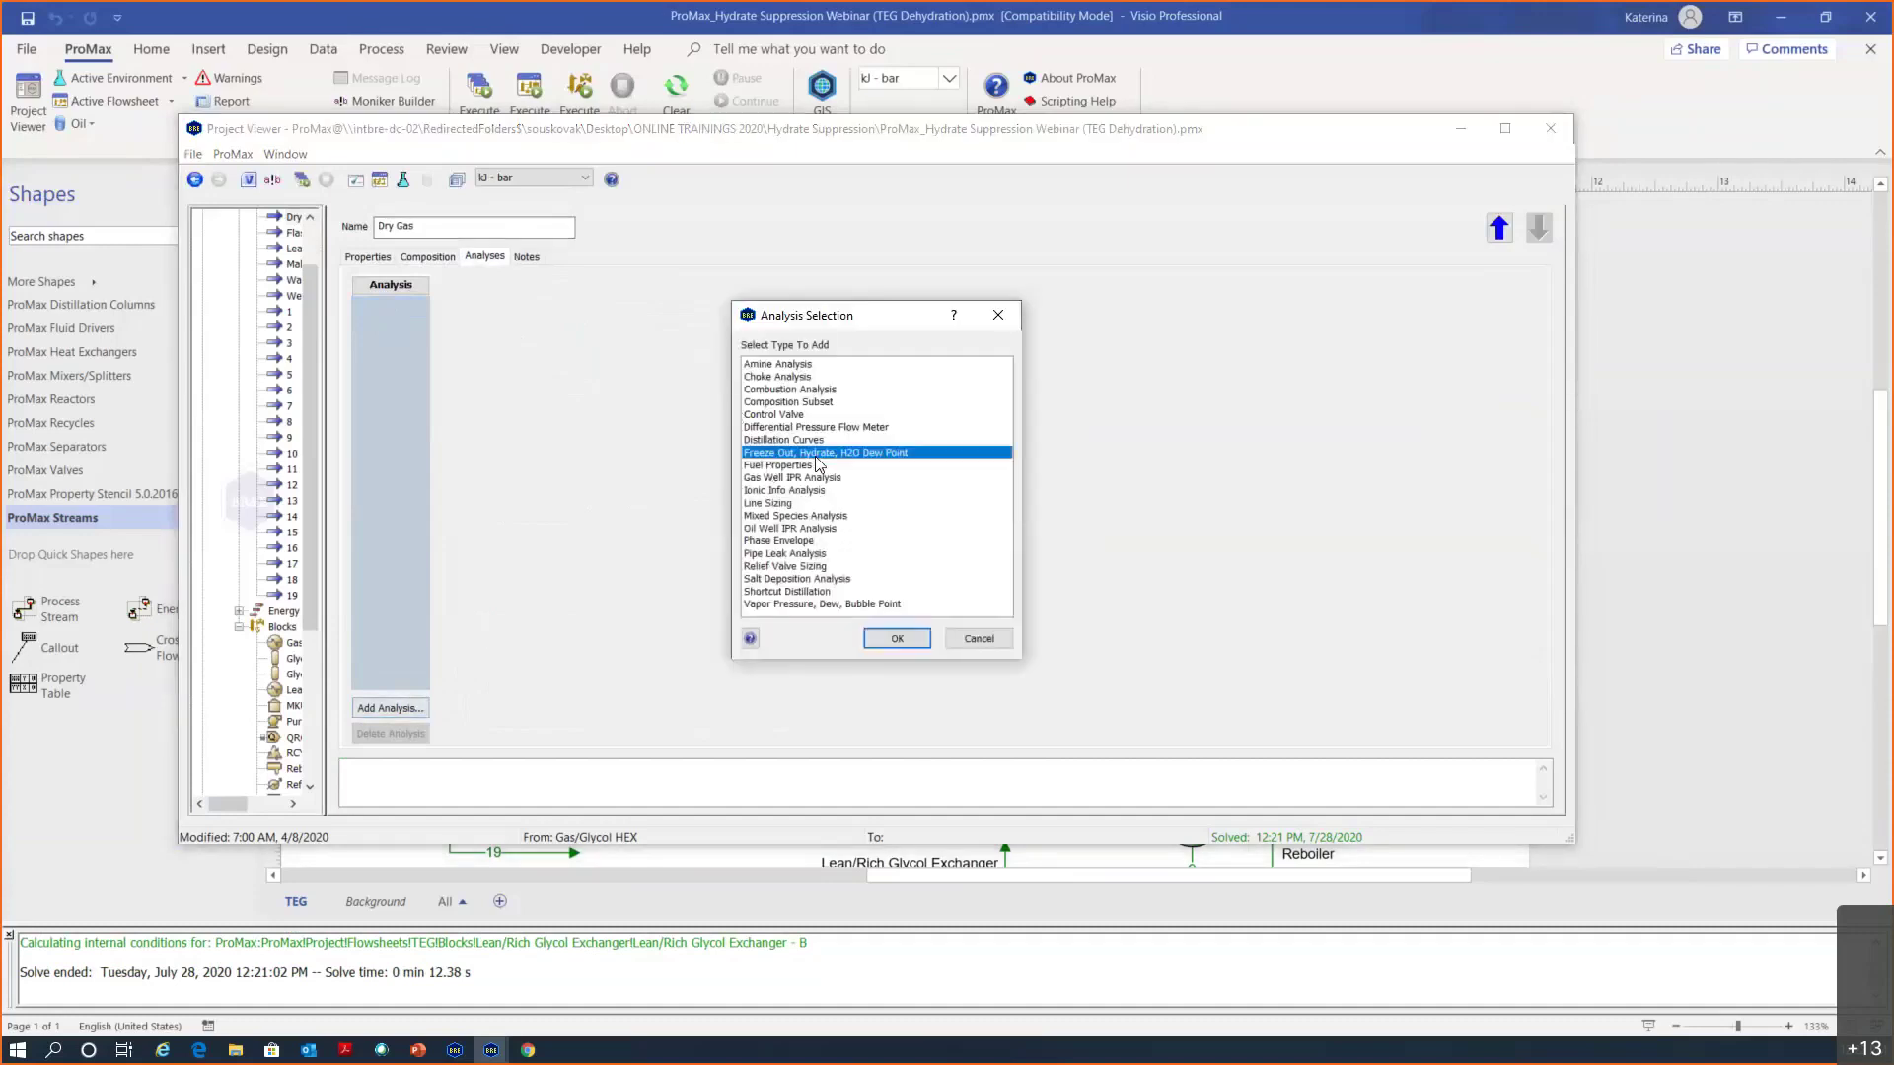
{"action": "left_click", "coordinate": [898, 638]}
{"action": "left_click", "coordinate": [1517, 288]}
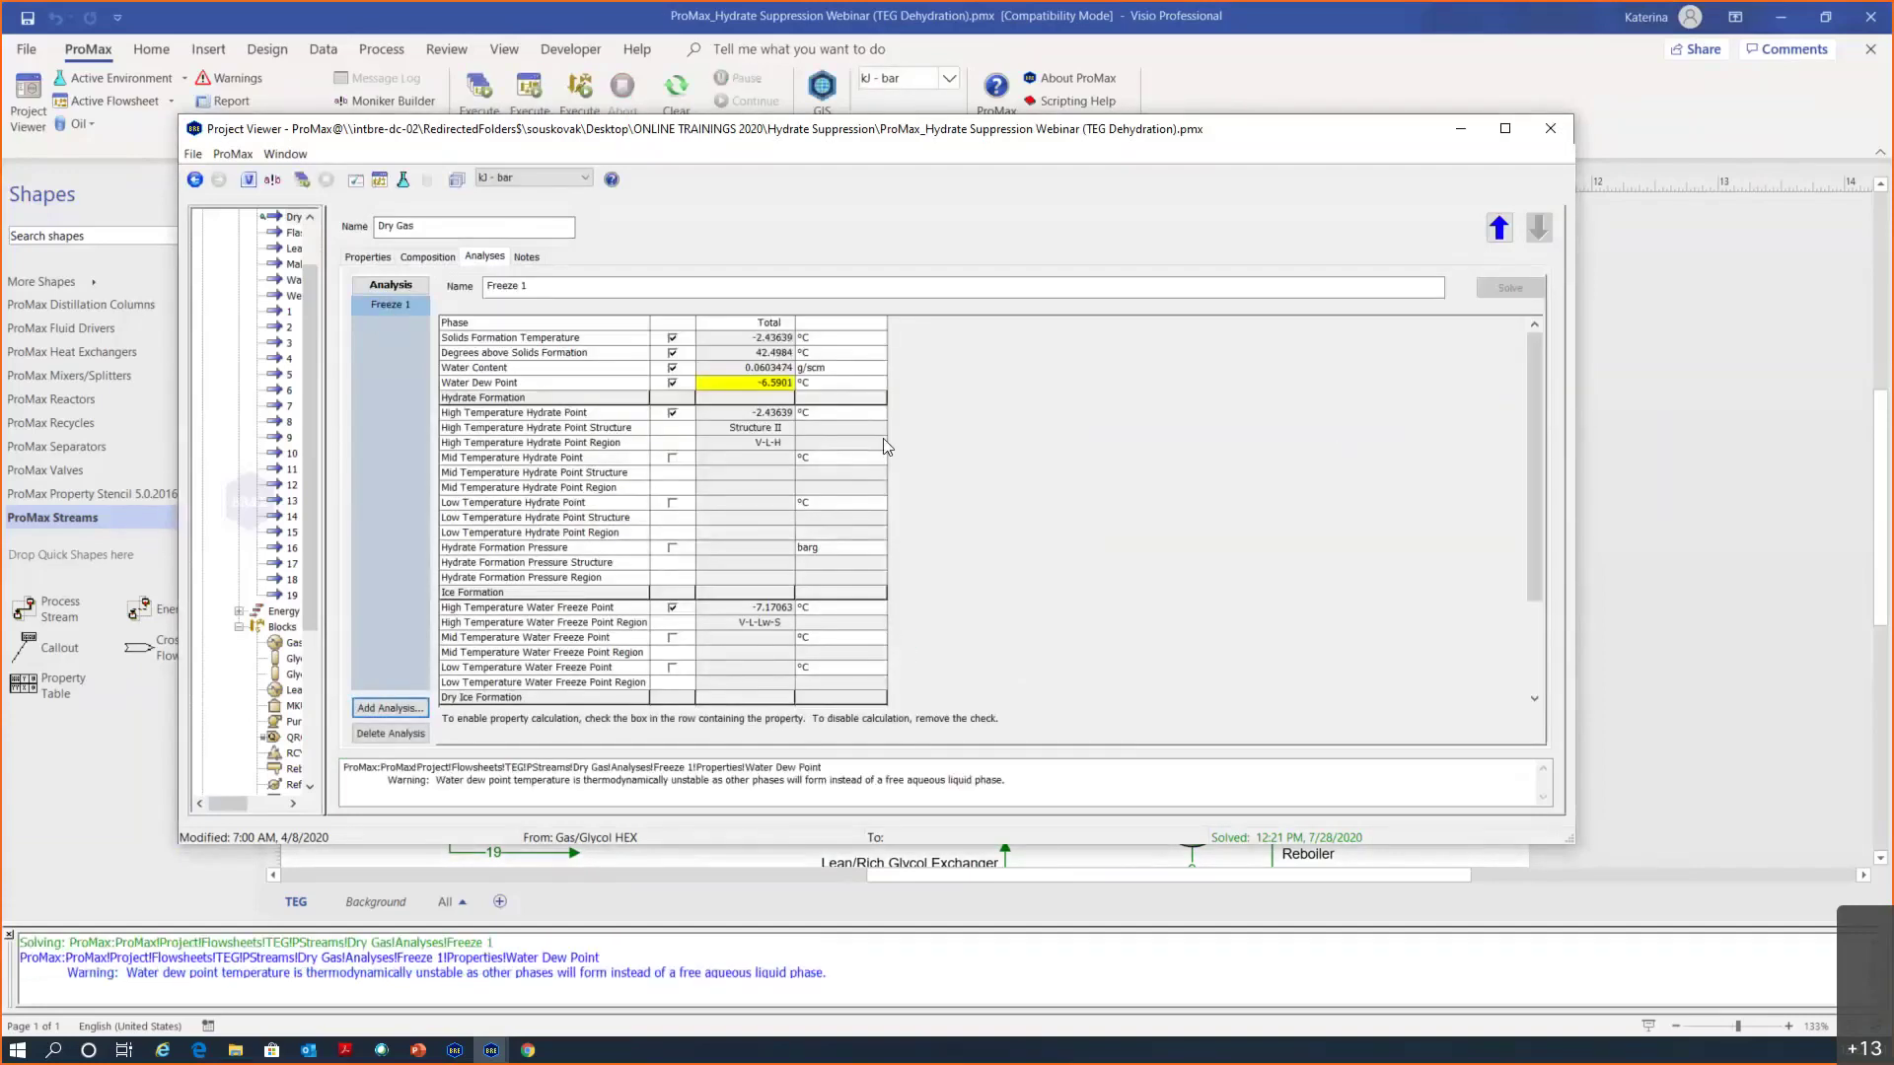
Read the dry gas water content and solids formation temperature in the freeze analysis, and close the Project Viewer
{"action": "scroll", "coordinate": [883, 438], "scroll_direction": "up", "scroll_amount": 3}
{"action": "left_click", "coordinate": [701, 408]}
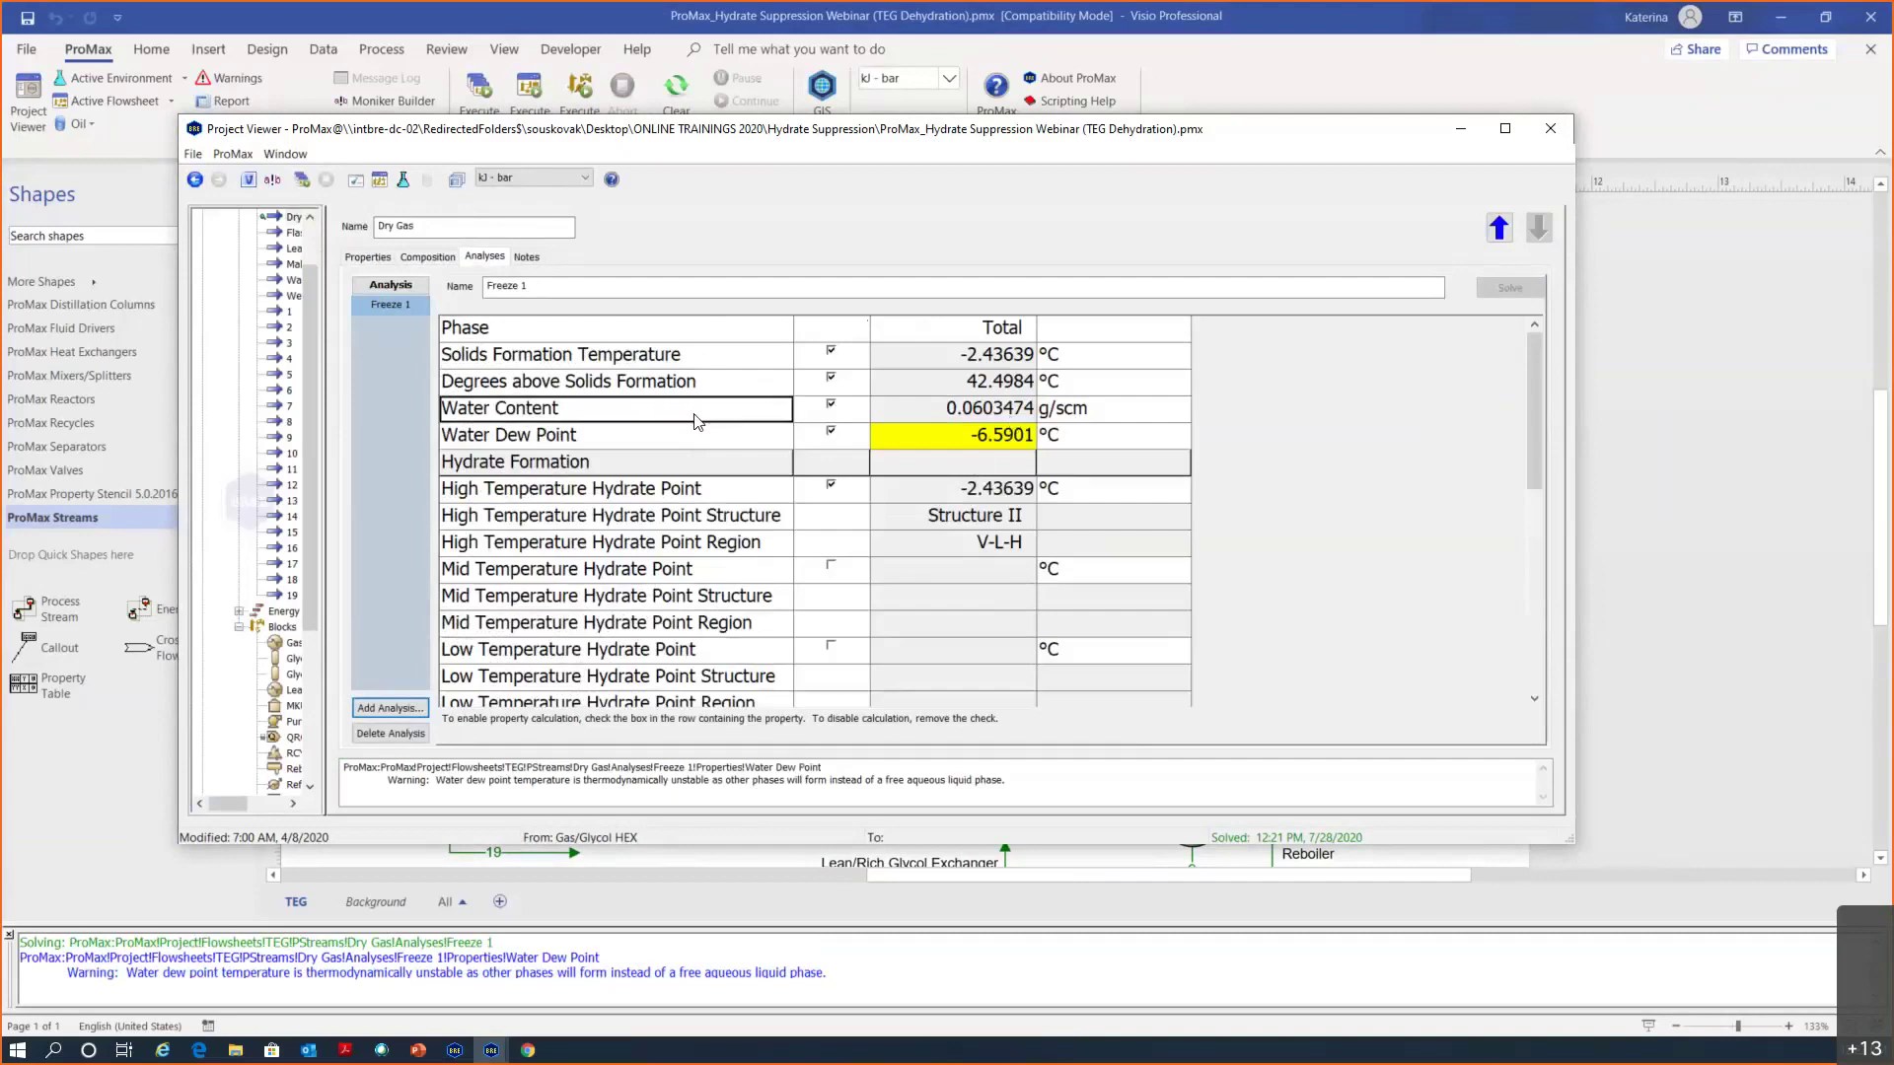
{"action": "left_click", "coordinate": [1008, 412]}
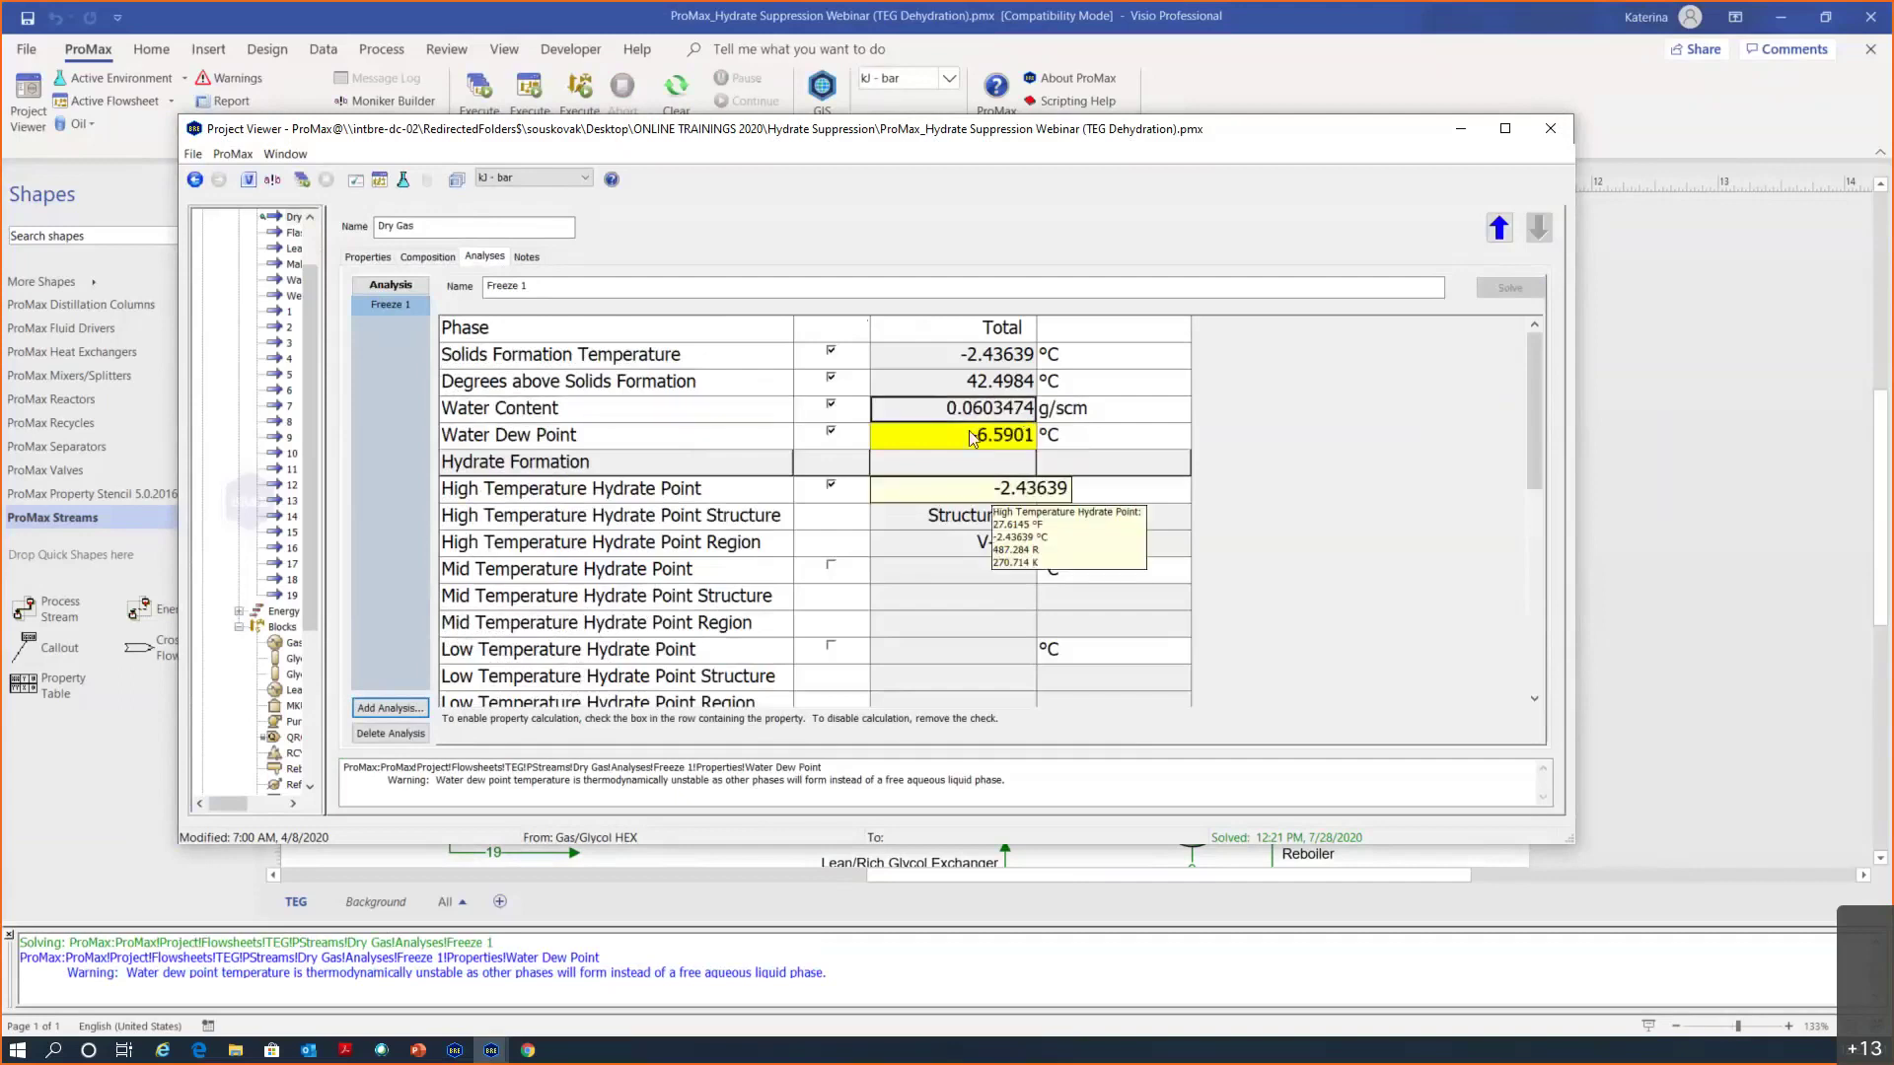
{"action": "left_click", "coordinate": [601, 357]}
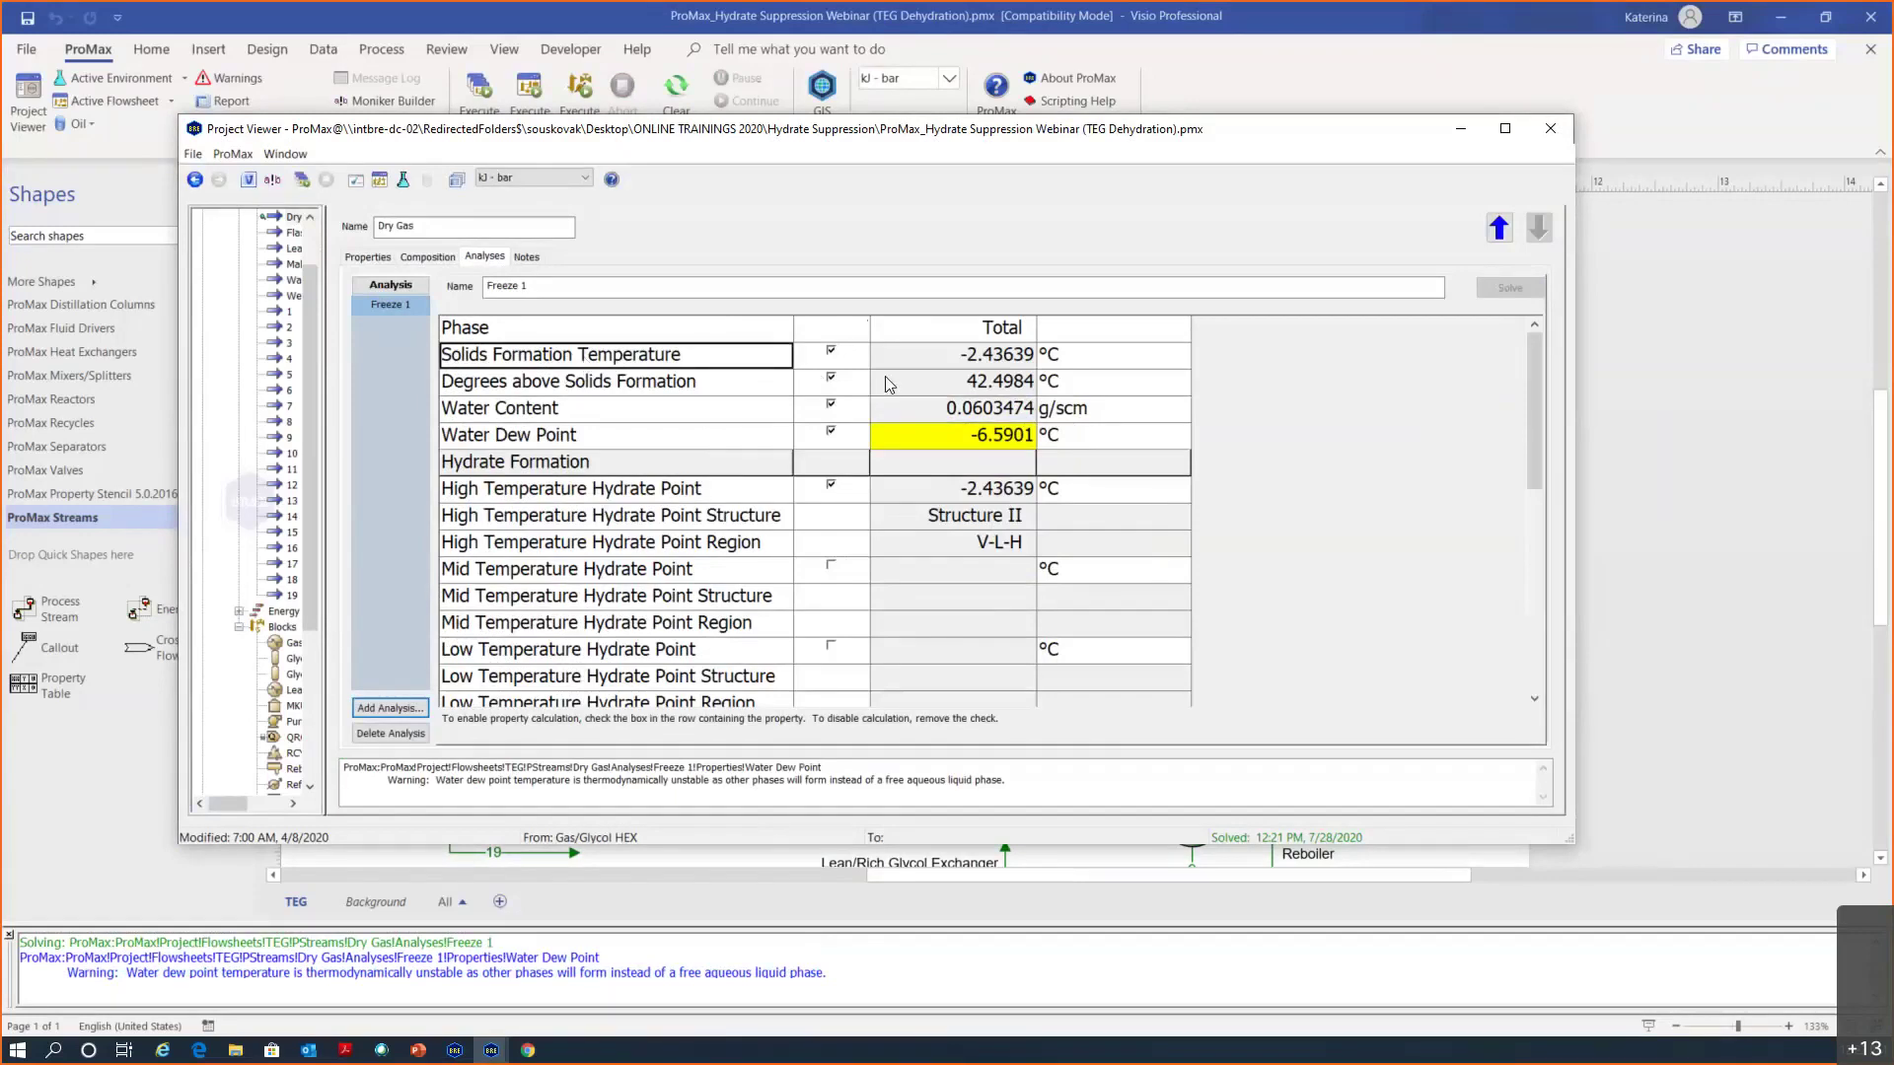
{"action": "left_click", "coordinate": [1011, 367]}
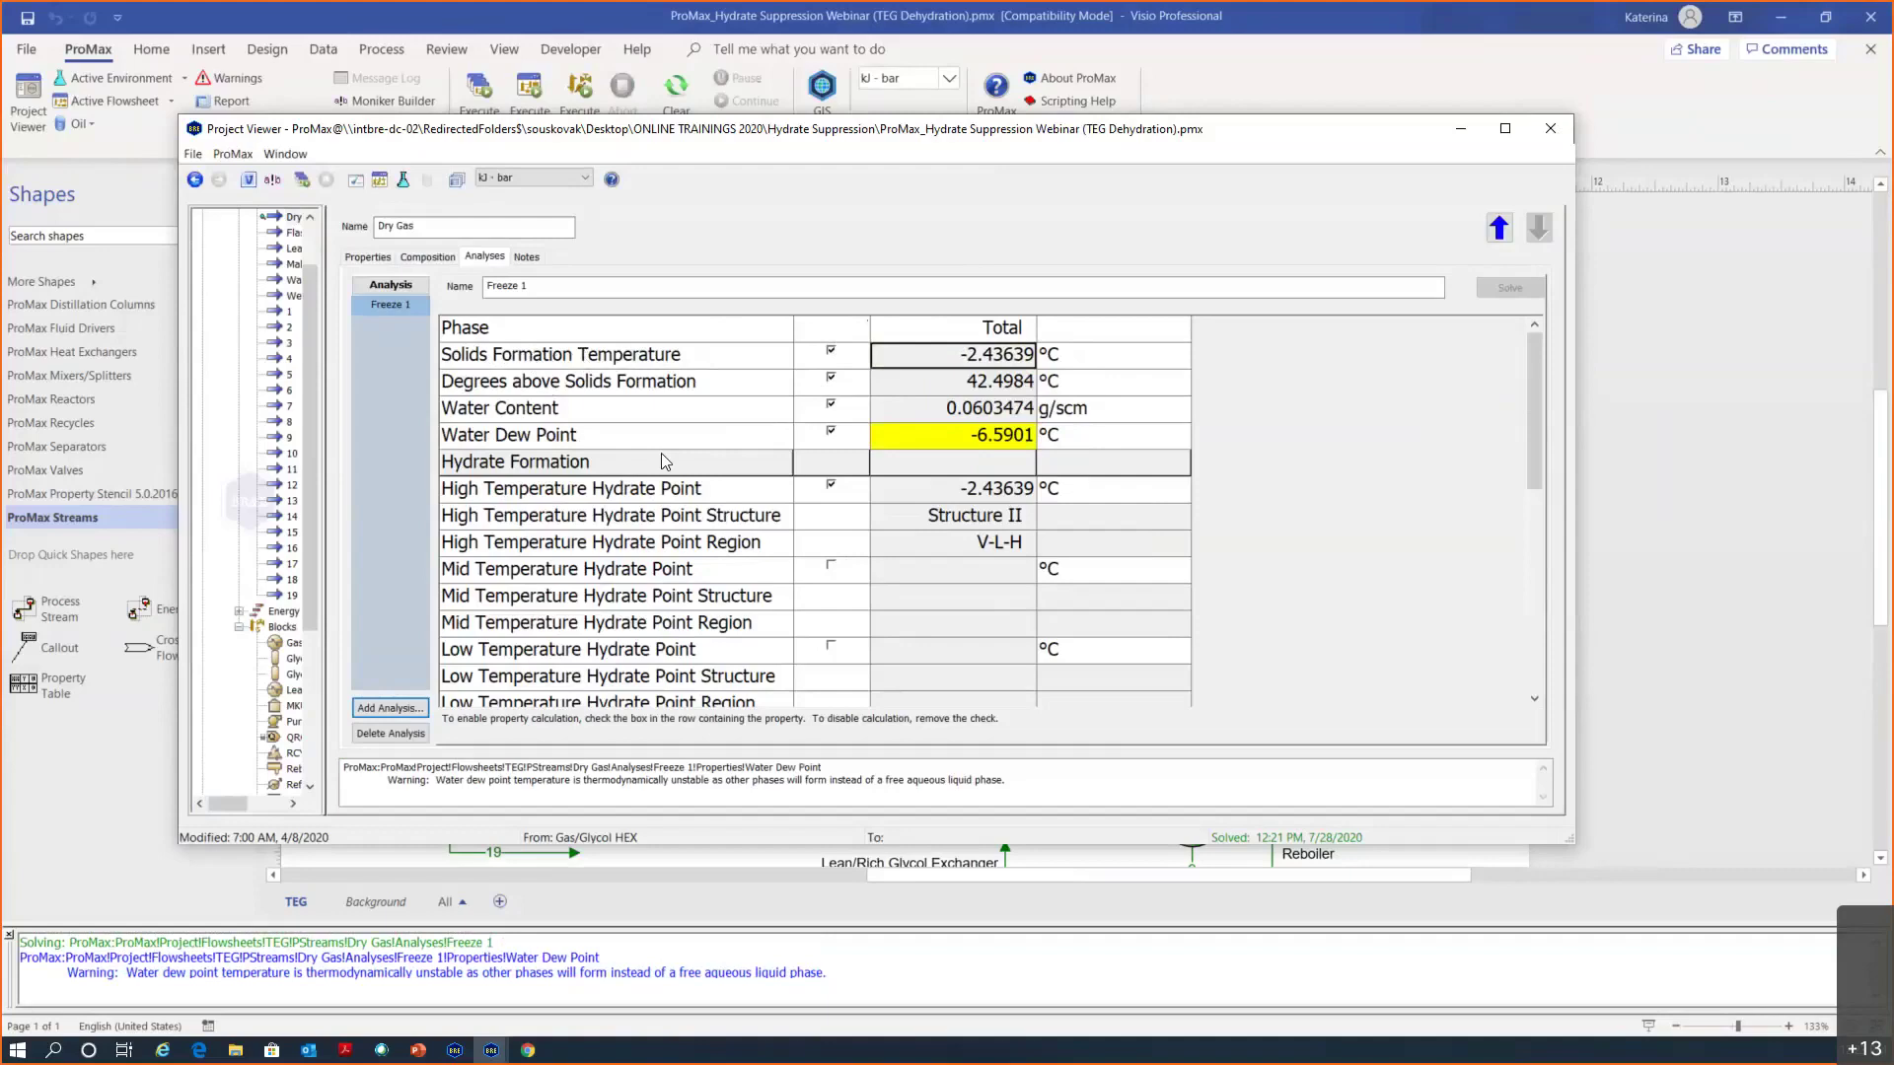
{"action": "left_click", "coordinate": [1566, 135]}
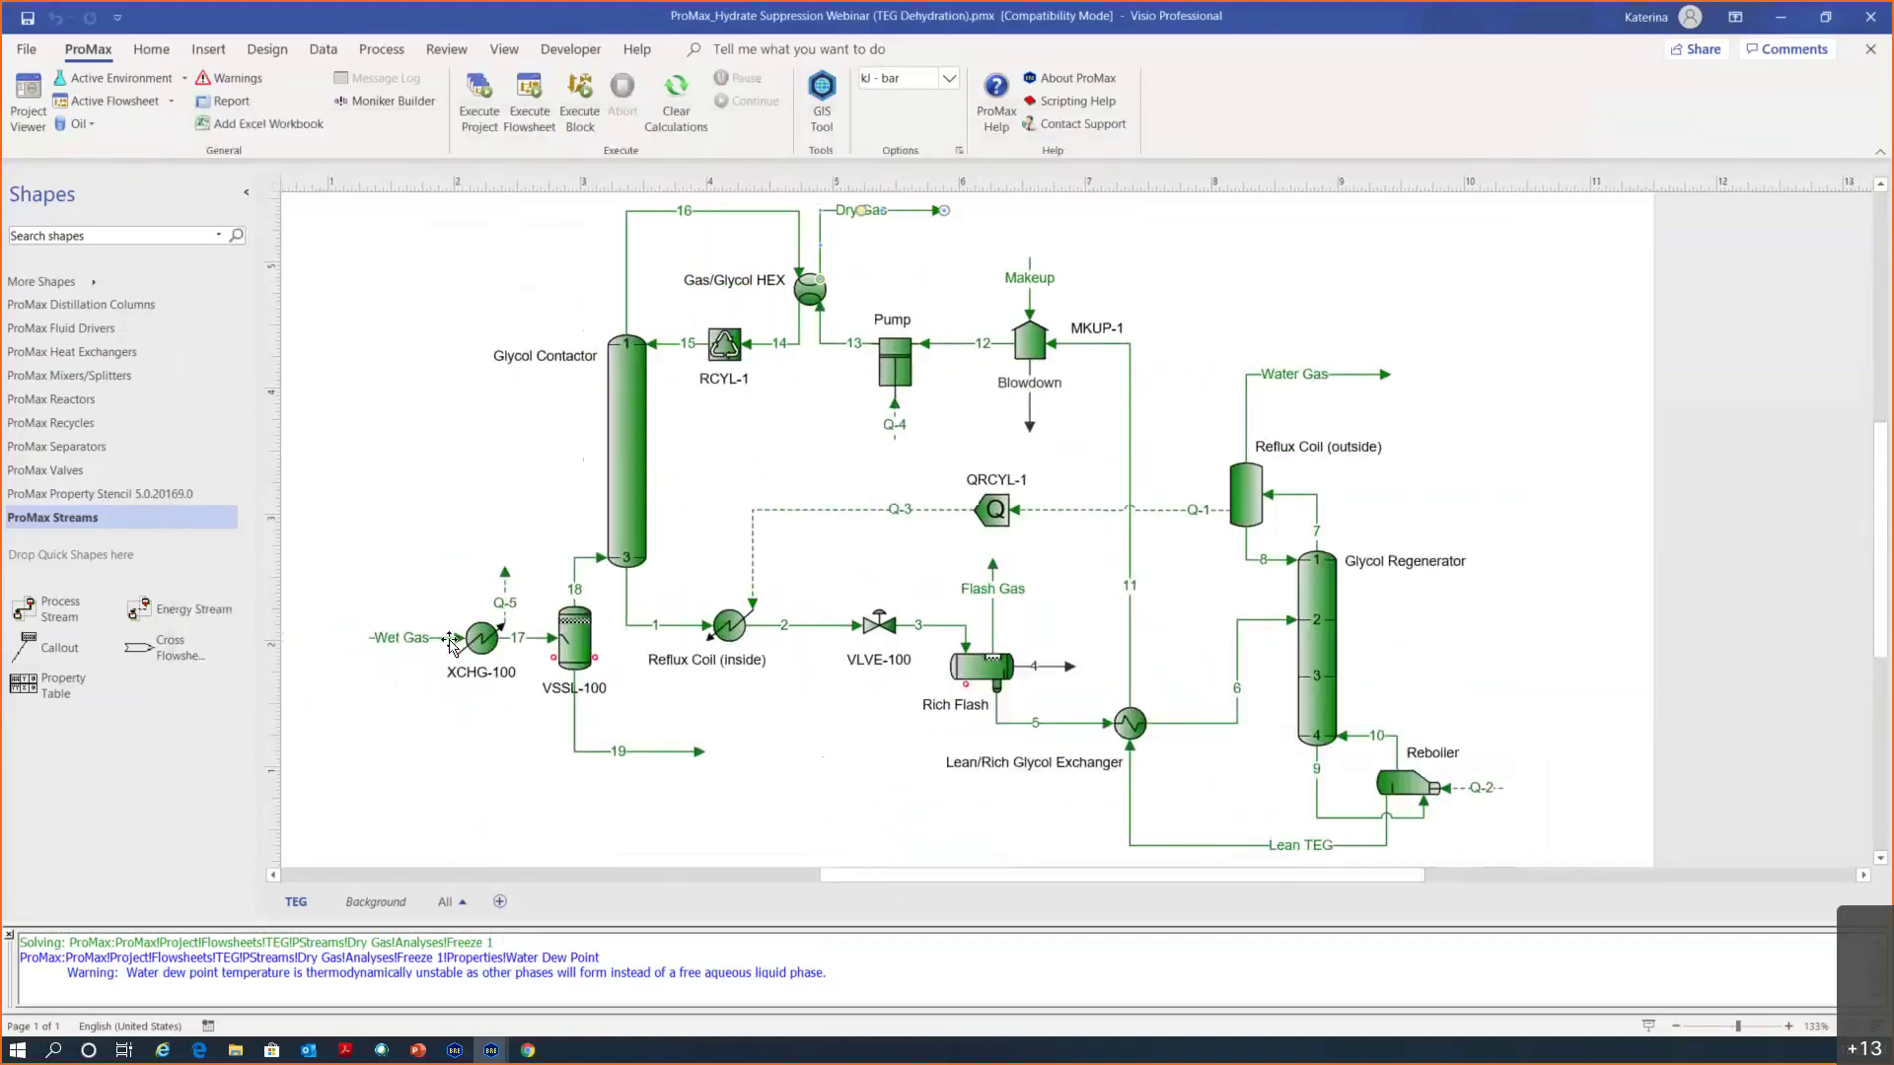
Add a Freeze Out, Hydrate, H2O Dew Point analysis to the Wet Gas stream and solve it
{"action": "double_click", "coordinate": [398, 642]}
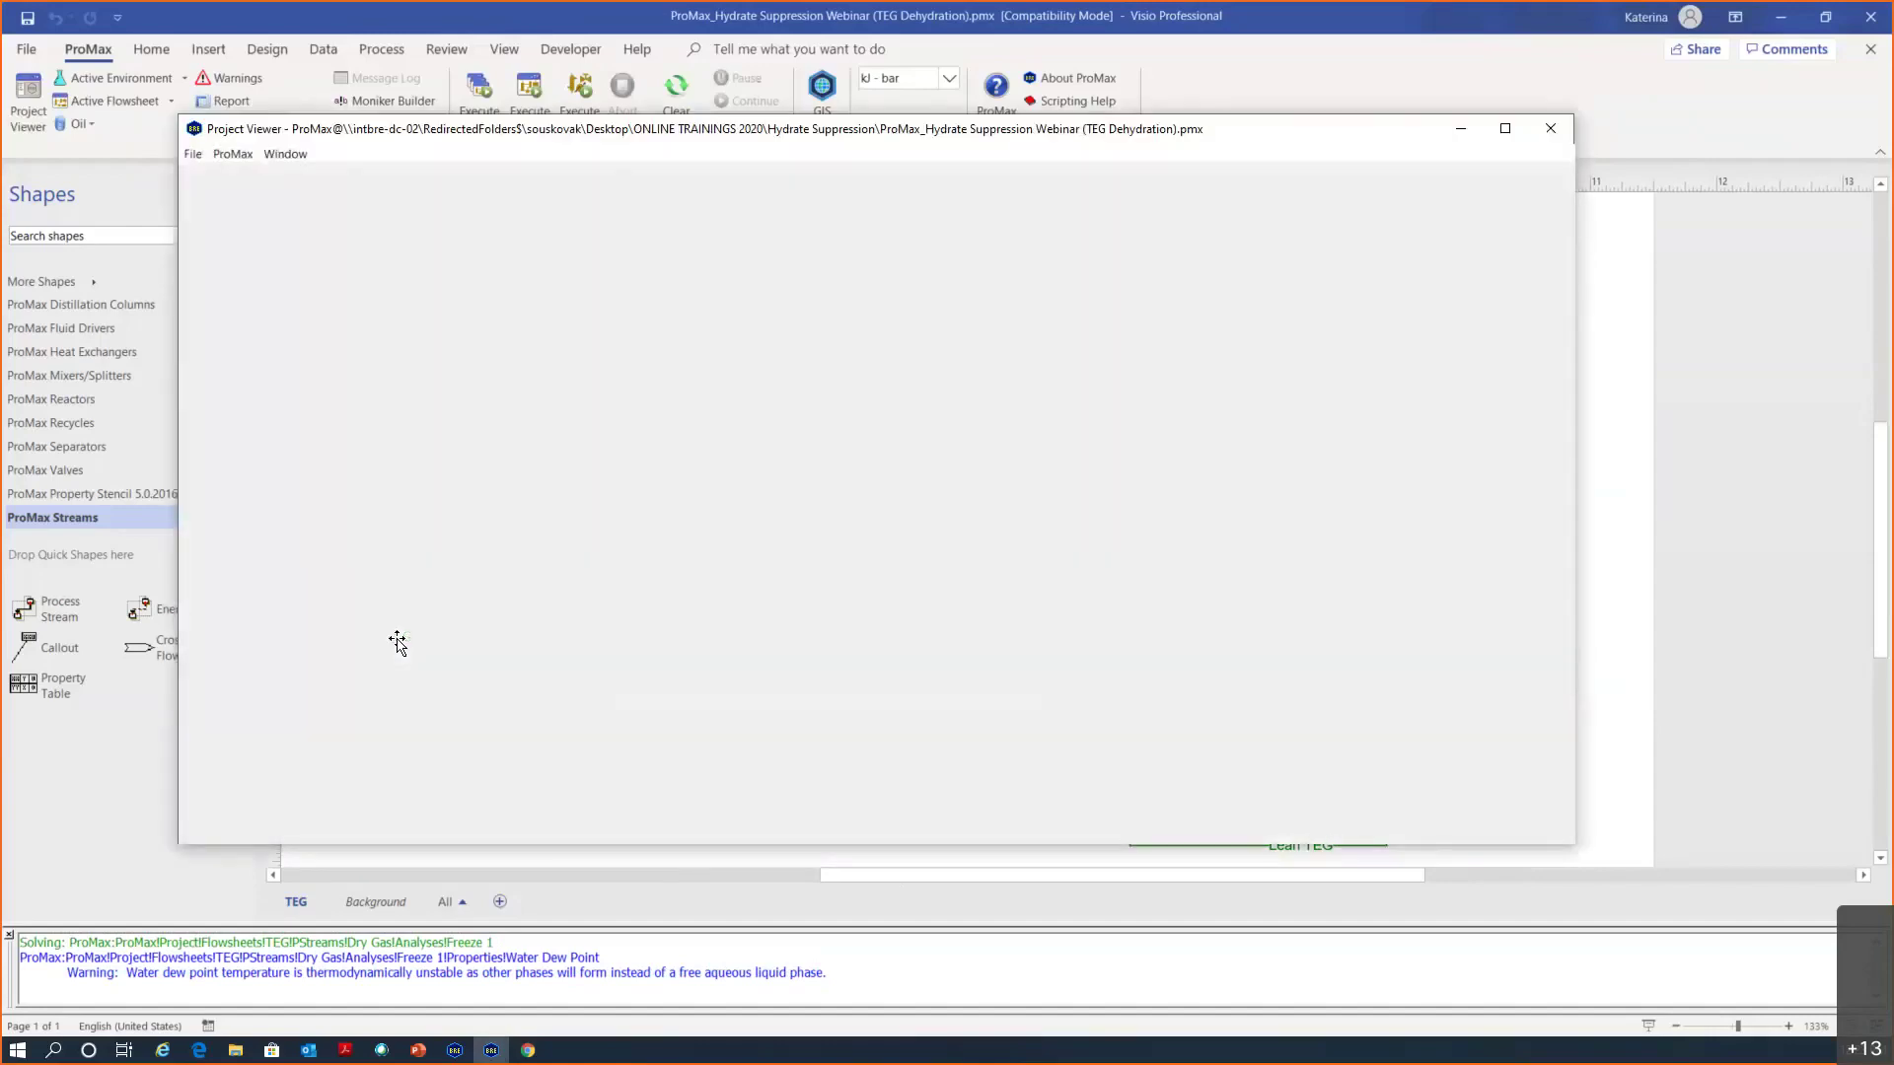
{"action": "left_click", "coordinate": [499, 252]}
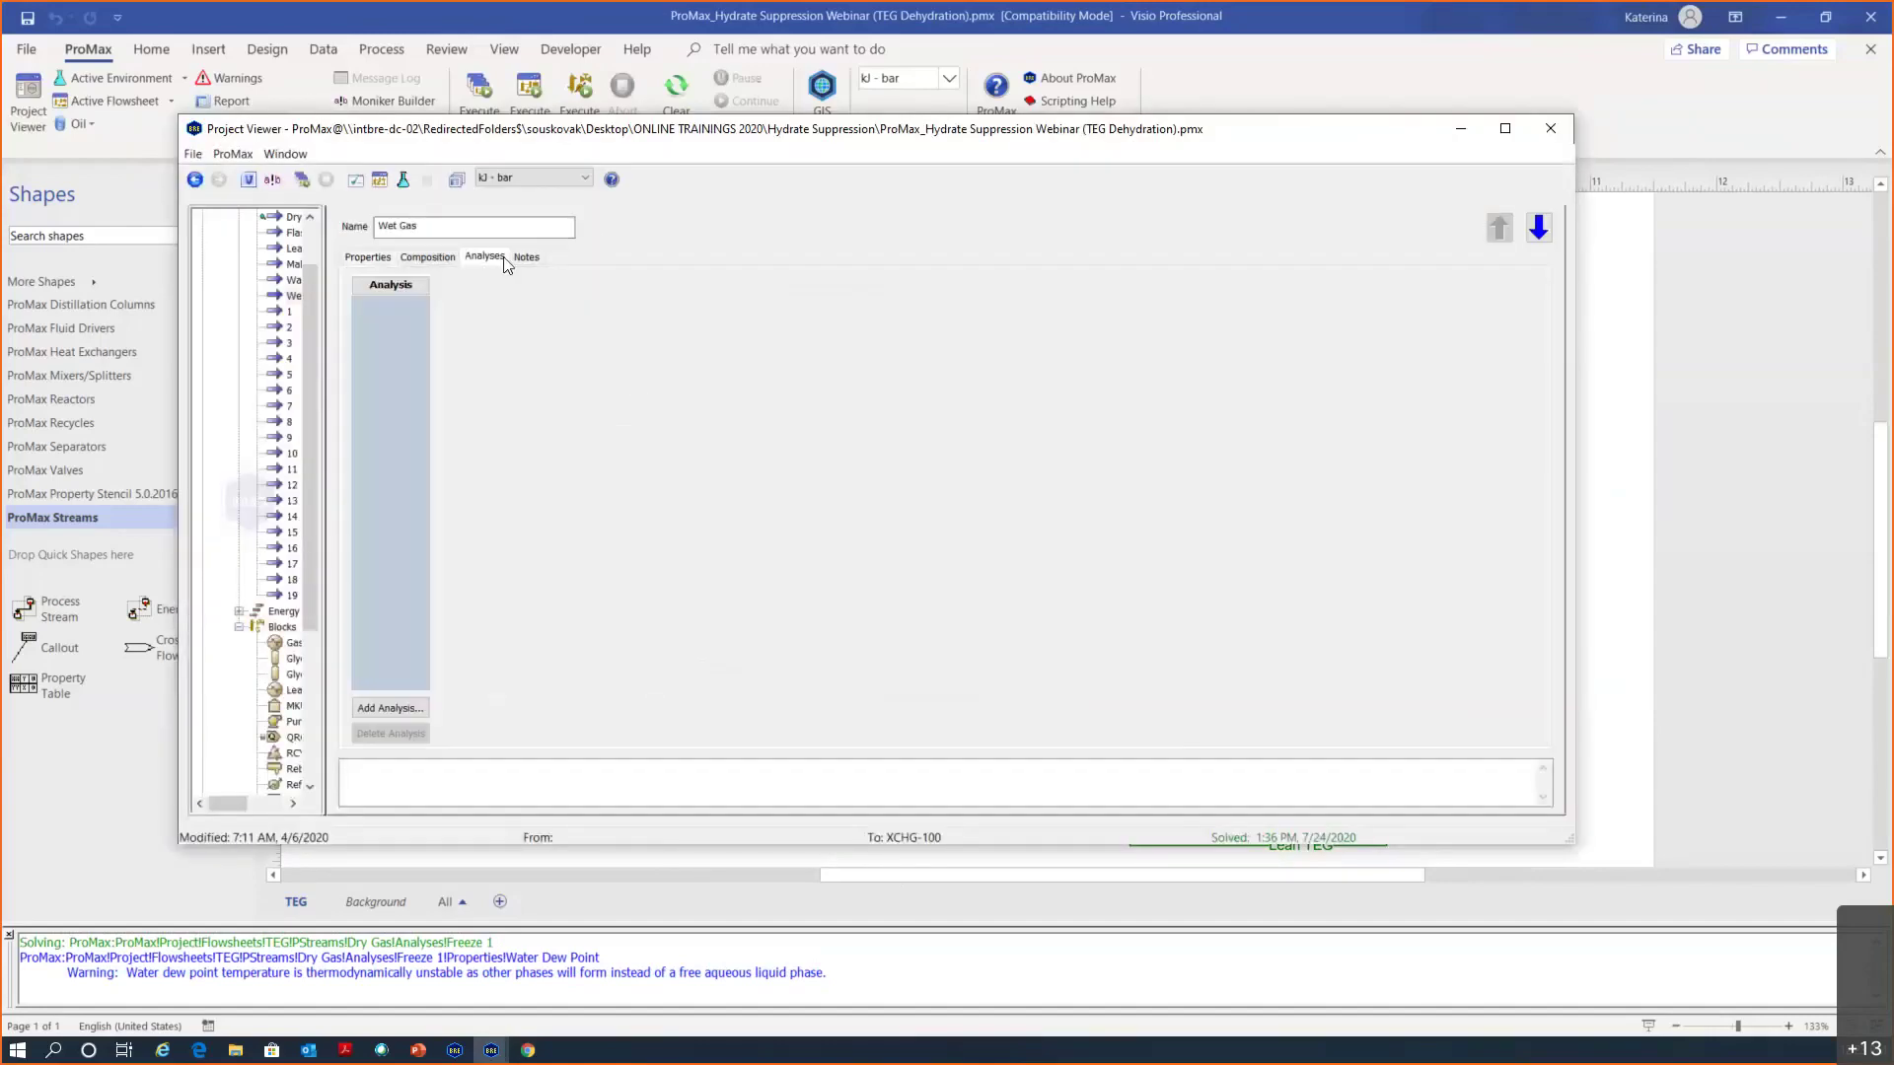
{"action": "left_click", "coordinate": [396, 712]}
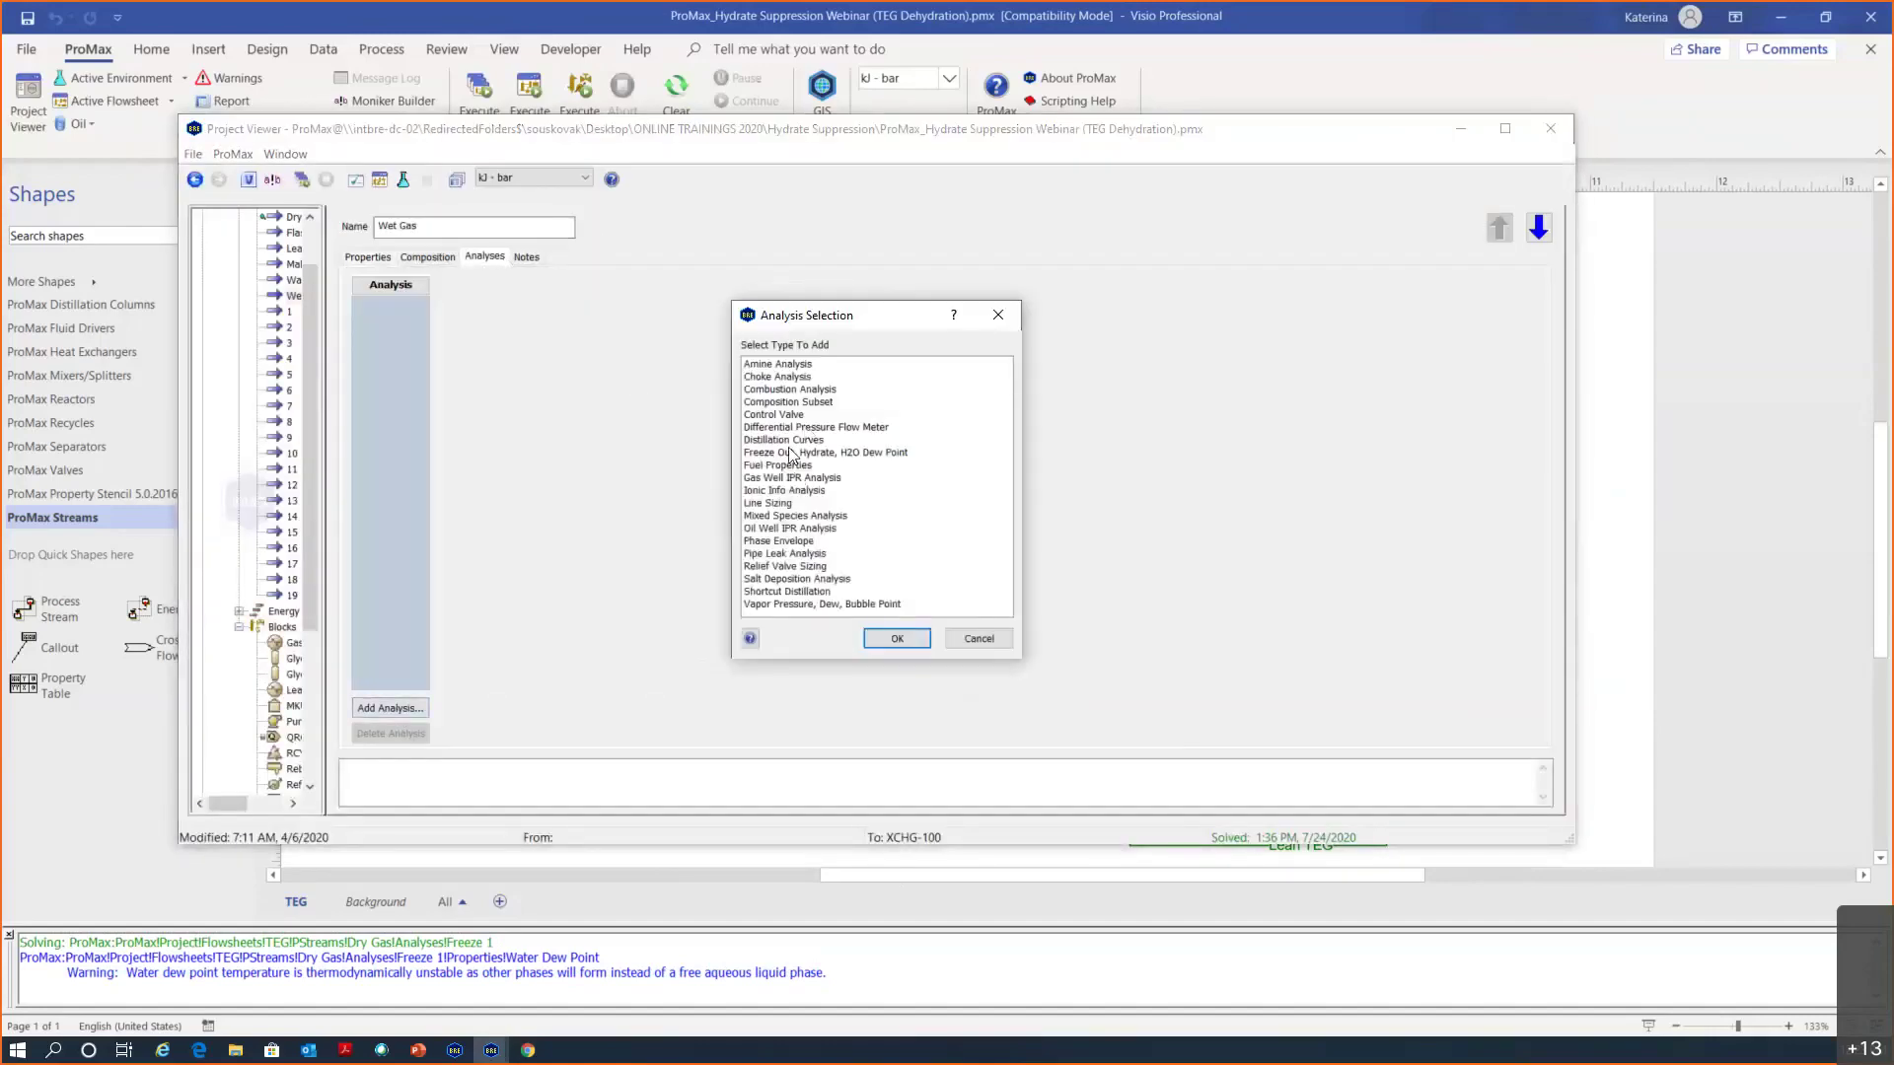
{"action": "left_click", "coordinate": [790, 454]}
{"action": "left_click", "coordinate": [890, 637]}
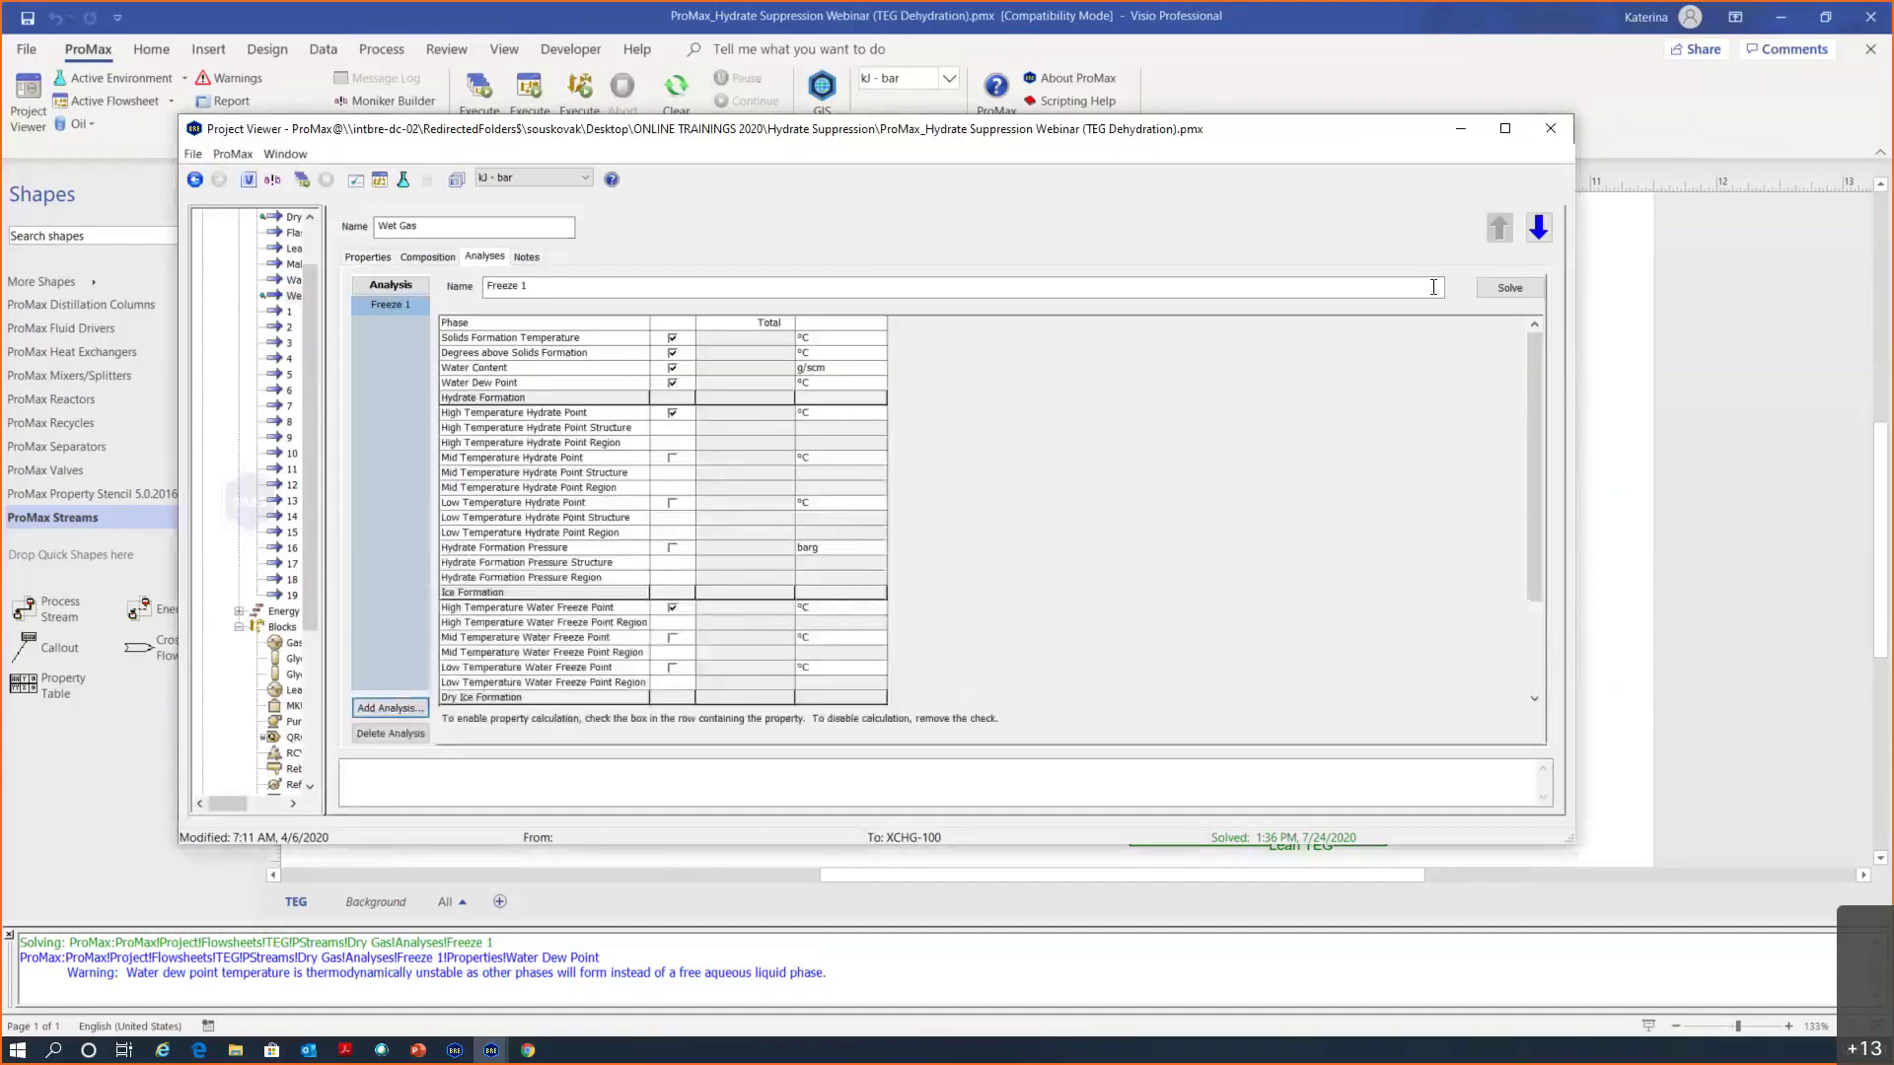
{"action": "left_click", "coordinate": [1523, 294]}
Check the wet gas solids formation temperature and water content for comparison with the dry gas, and close the Project Viewer
{"action": "scroll", "coordinate": [851, 476], "scroll_direction": "up", "scroll_amount": 3, "text": "ctrl"}
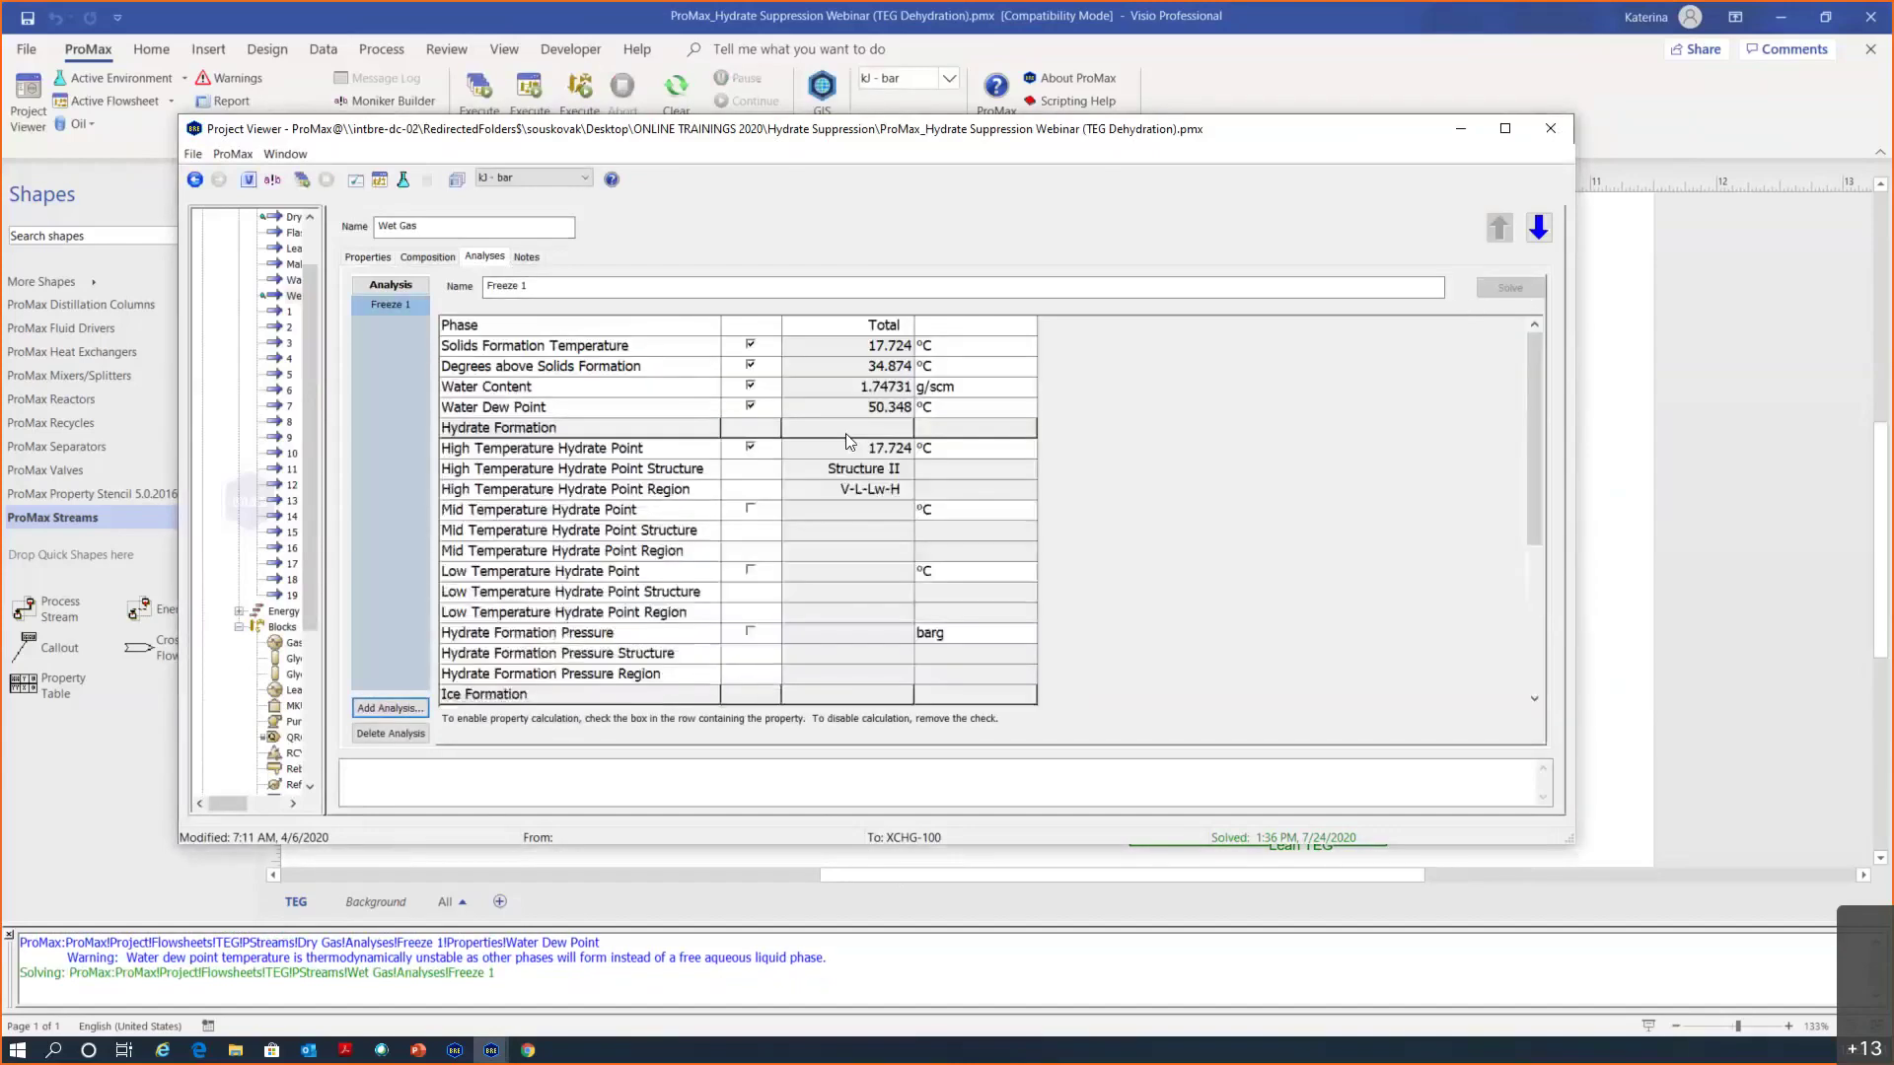
{"action": "left_click", "coordinate": [997, 348]}
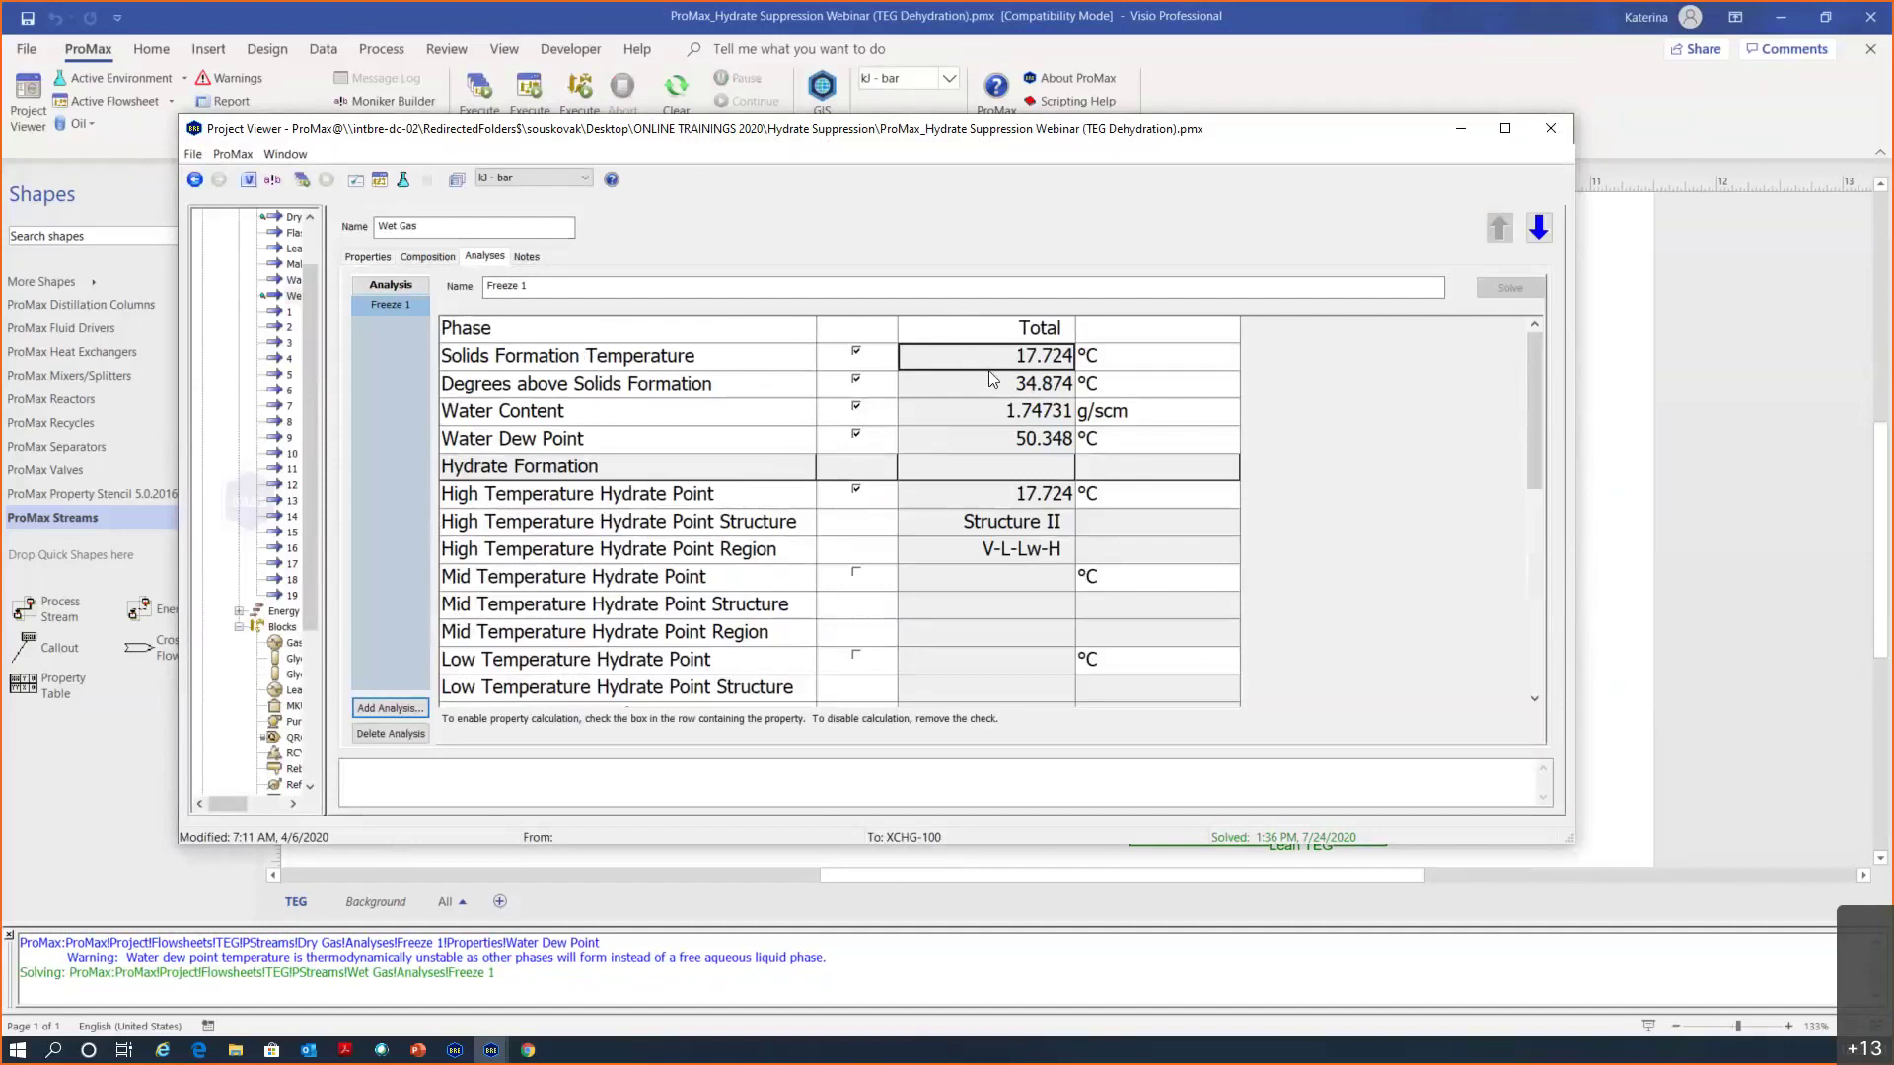
{"action": "mouse_move", "coordinate": [991, 362]}
{"action": "mouse_move", "coordinate": [1038, 422]}
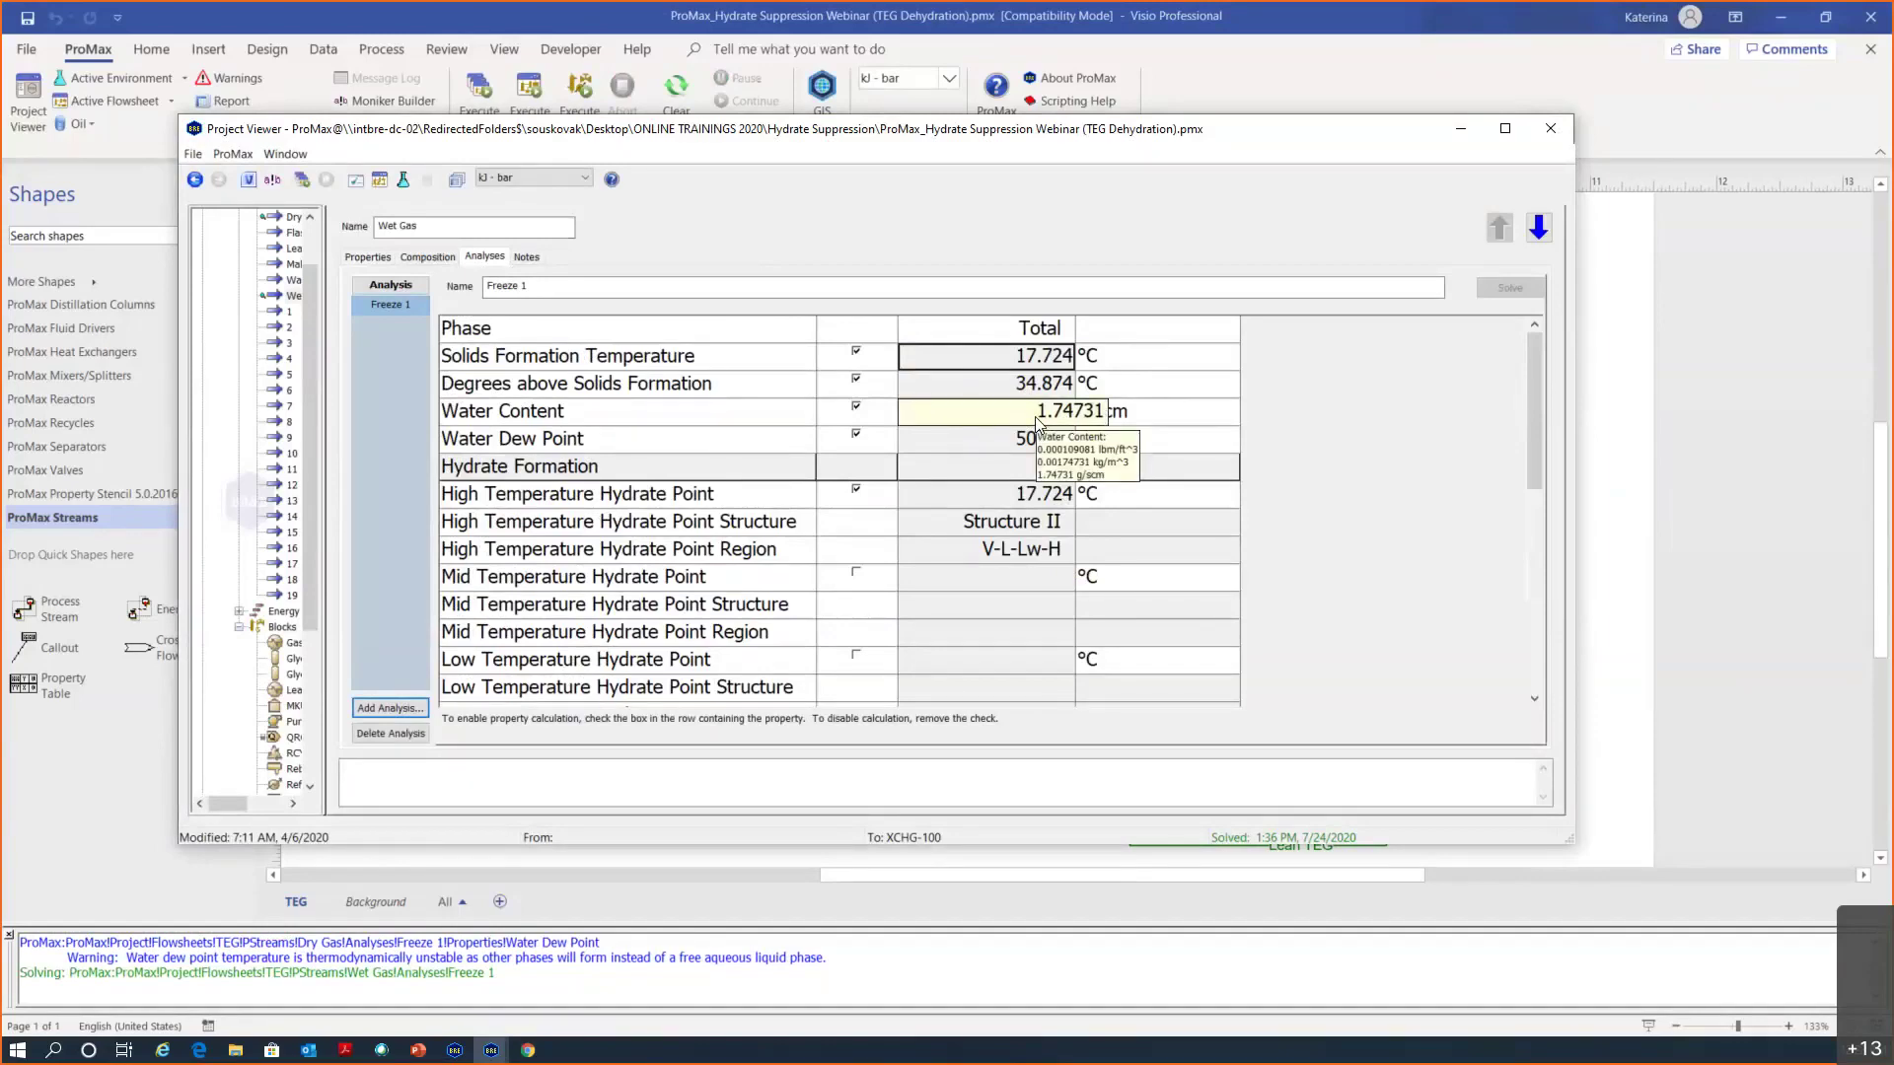
{"action": "key", "text": "alt+F4"}
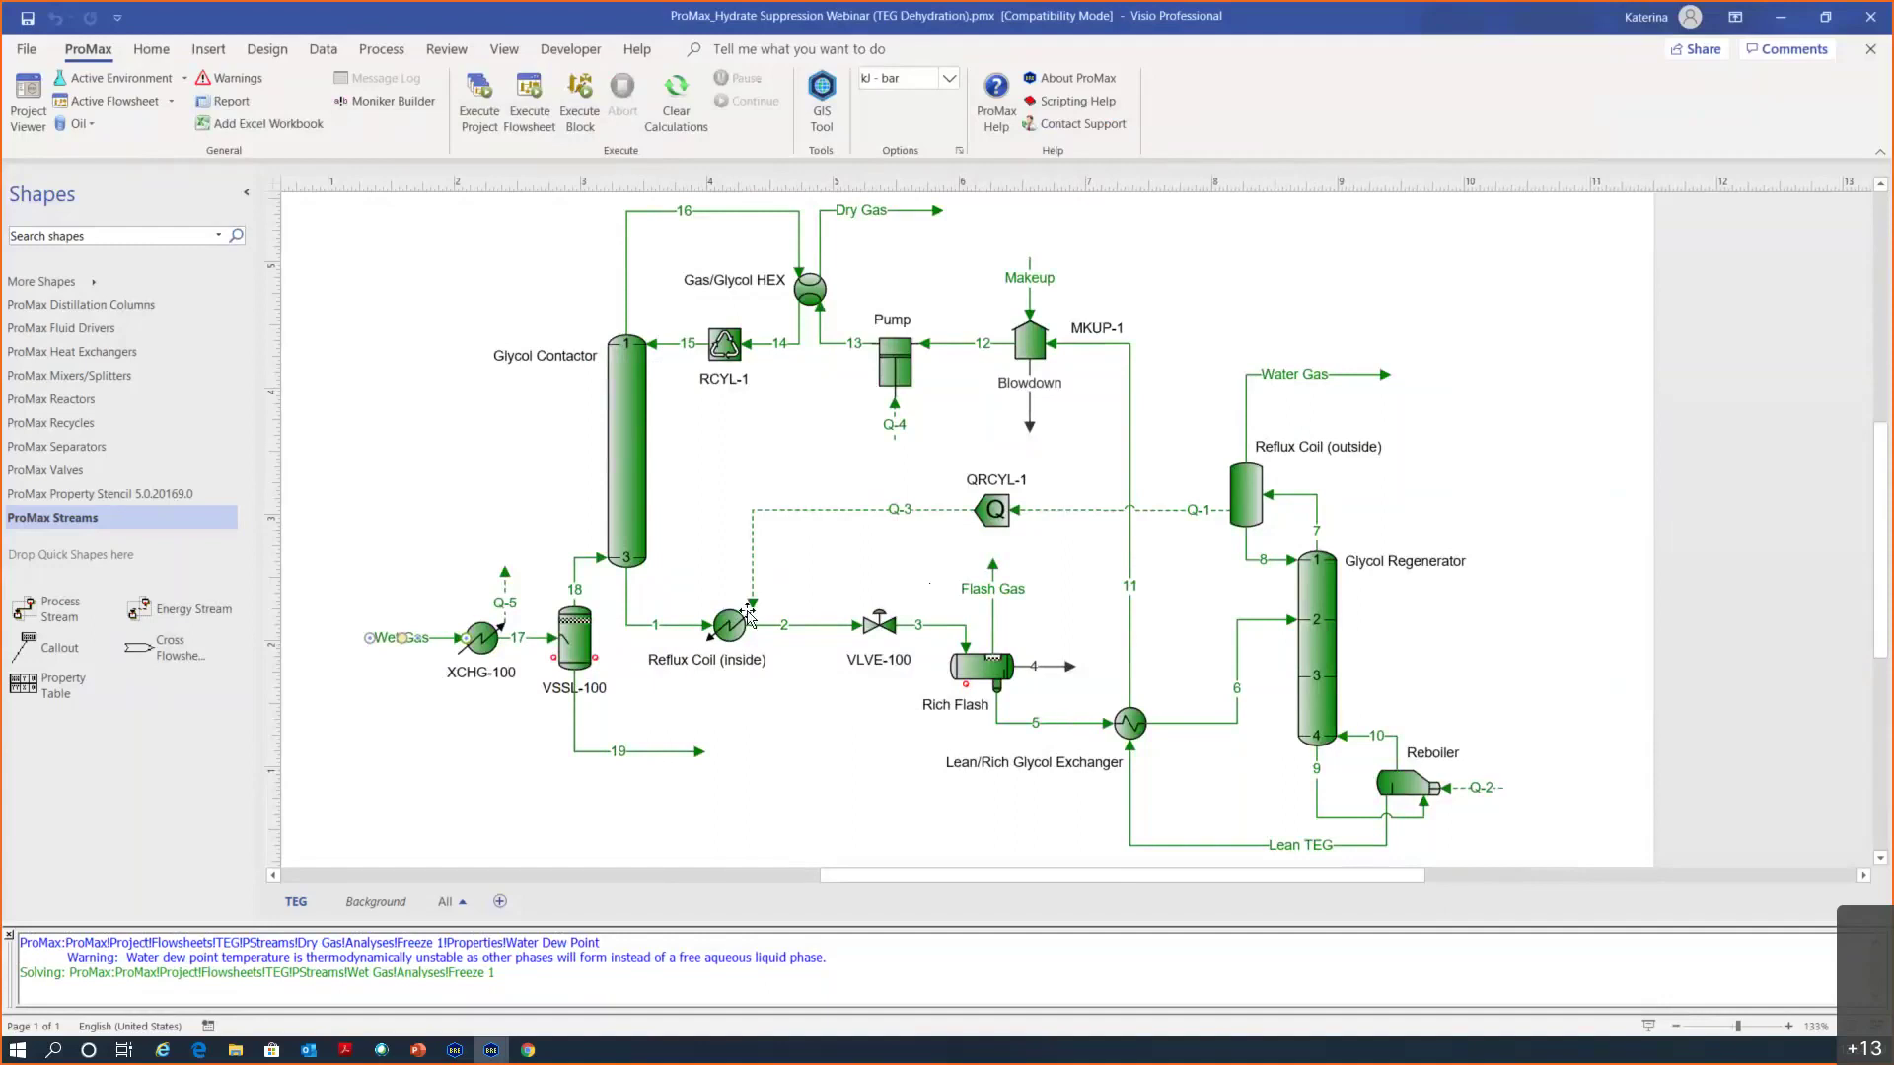
Display the component recoveries in the Glycol Contactor's process data results
{"action": "mouse_move", "coordinate": [627, 569]}
{"action": "double_click", "coordinate": [625, 396]}
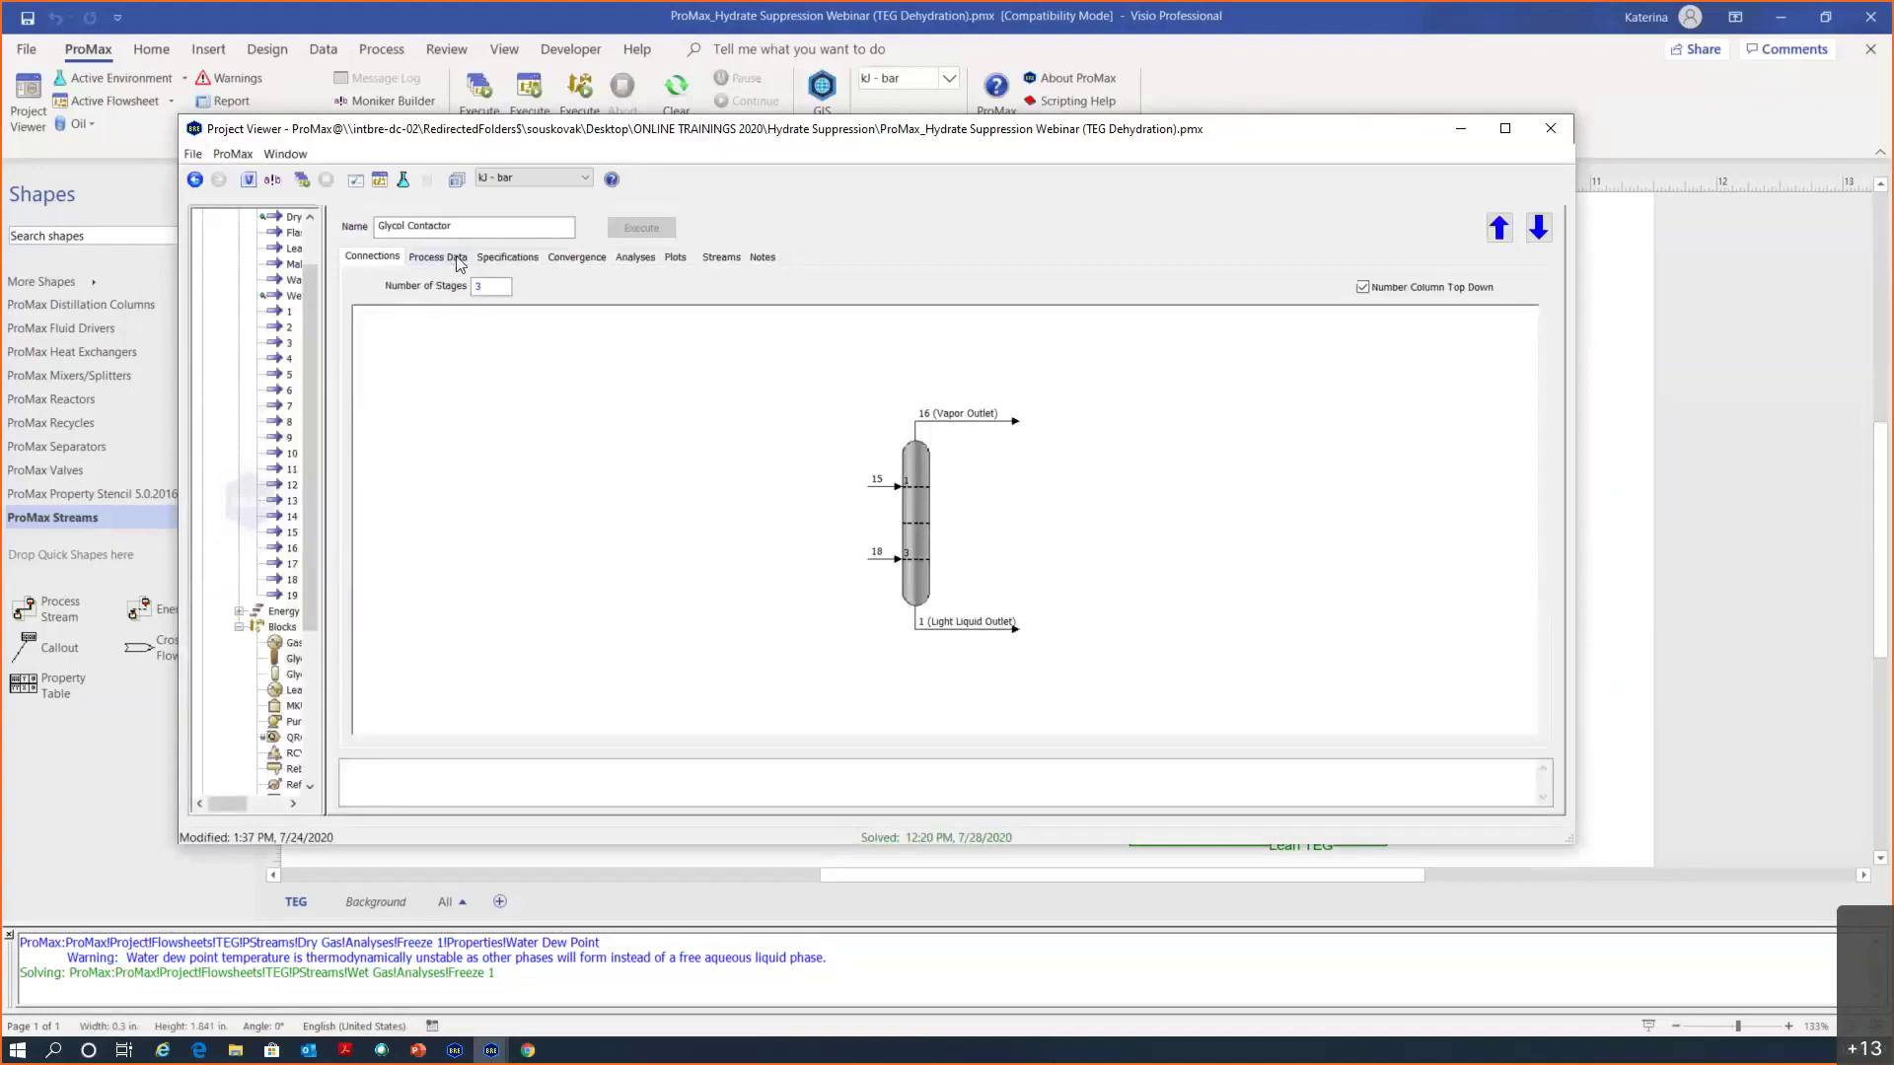
{"action": "left_click", "coordinate": [440, 258]}
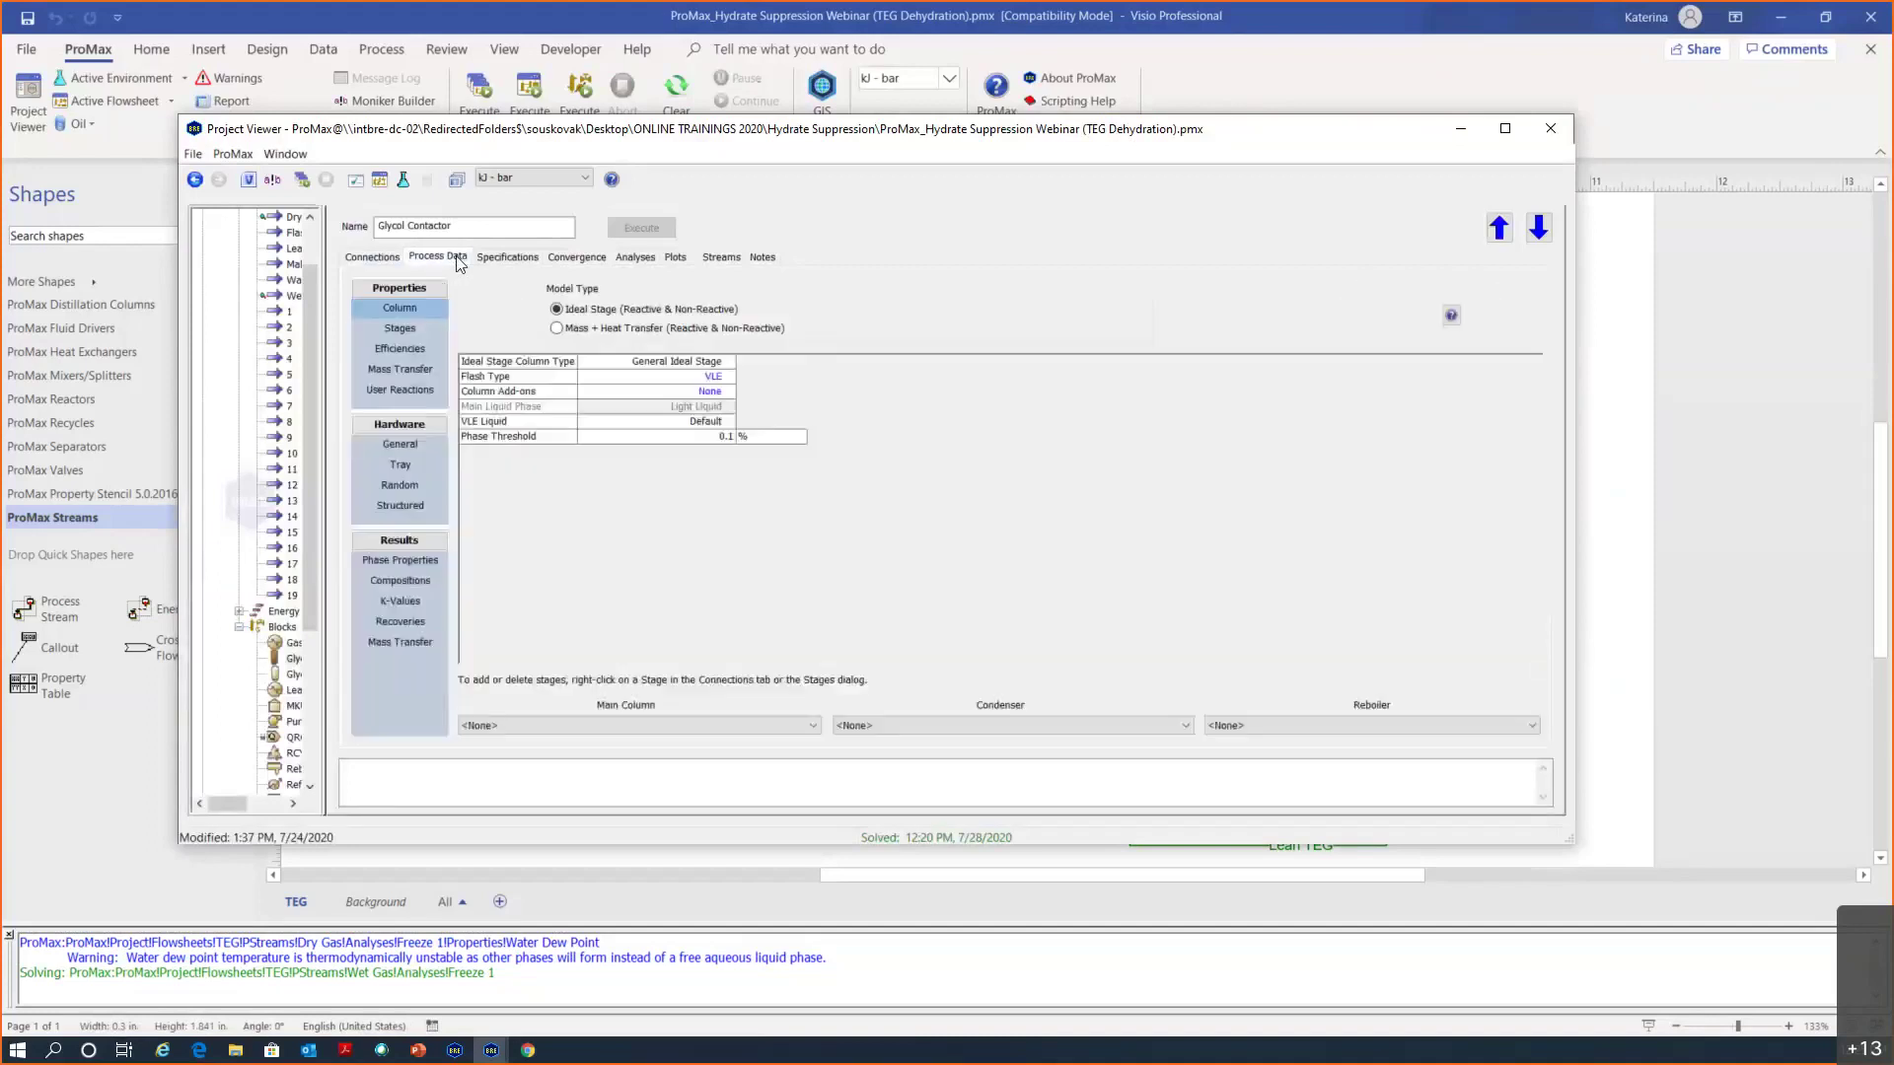
{"action": "left_click", "coordinate": [398, 623]}
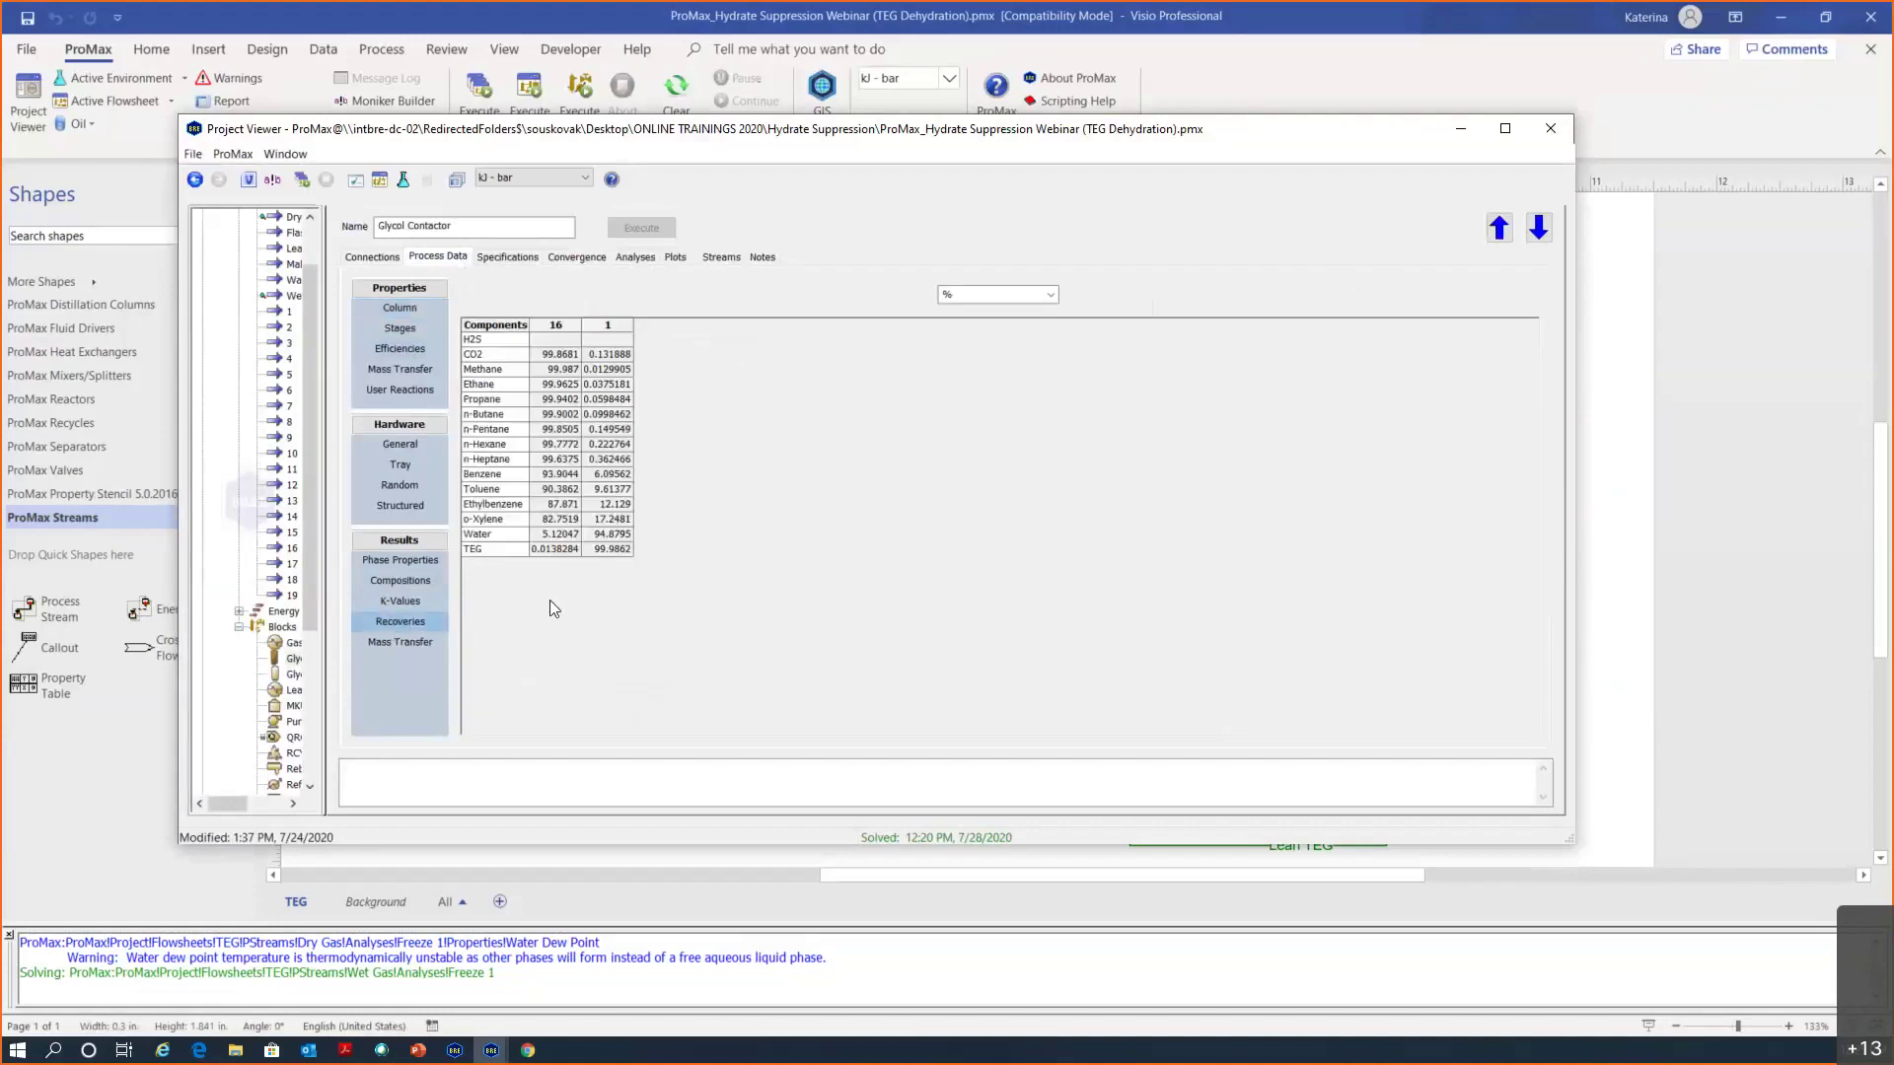
{"action": "scroll", "coordinate": [698, 551], "scroll_direction": "up", "scroll_amount": 3}
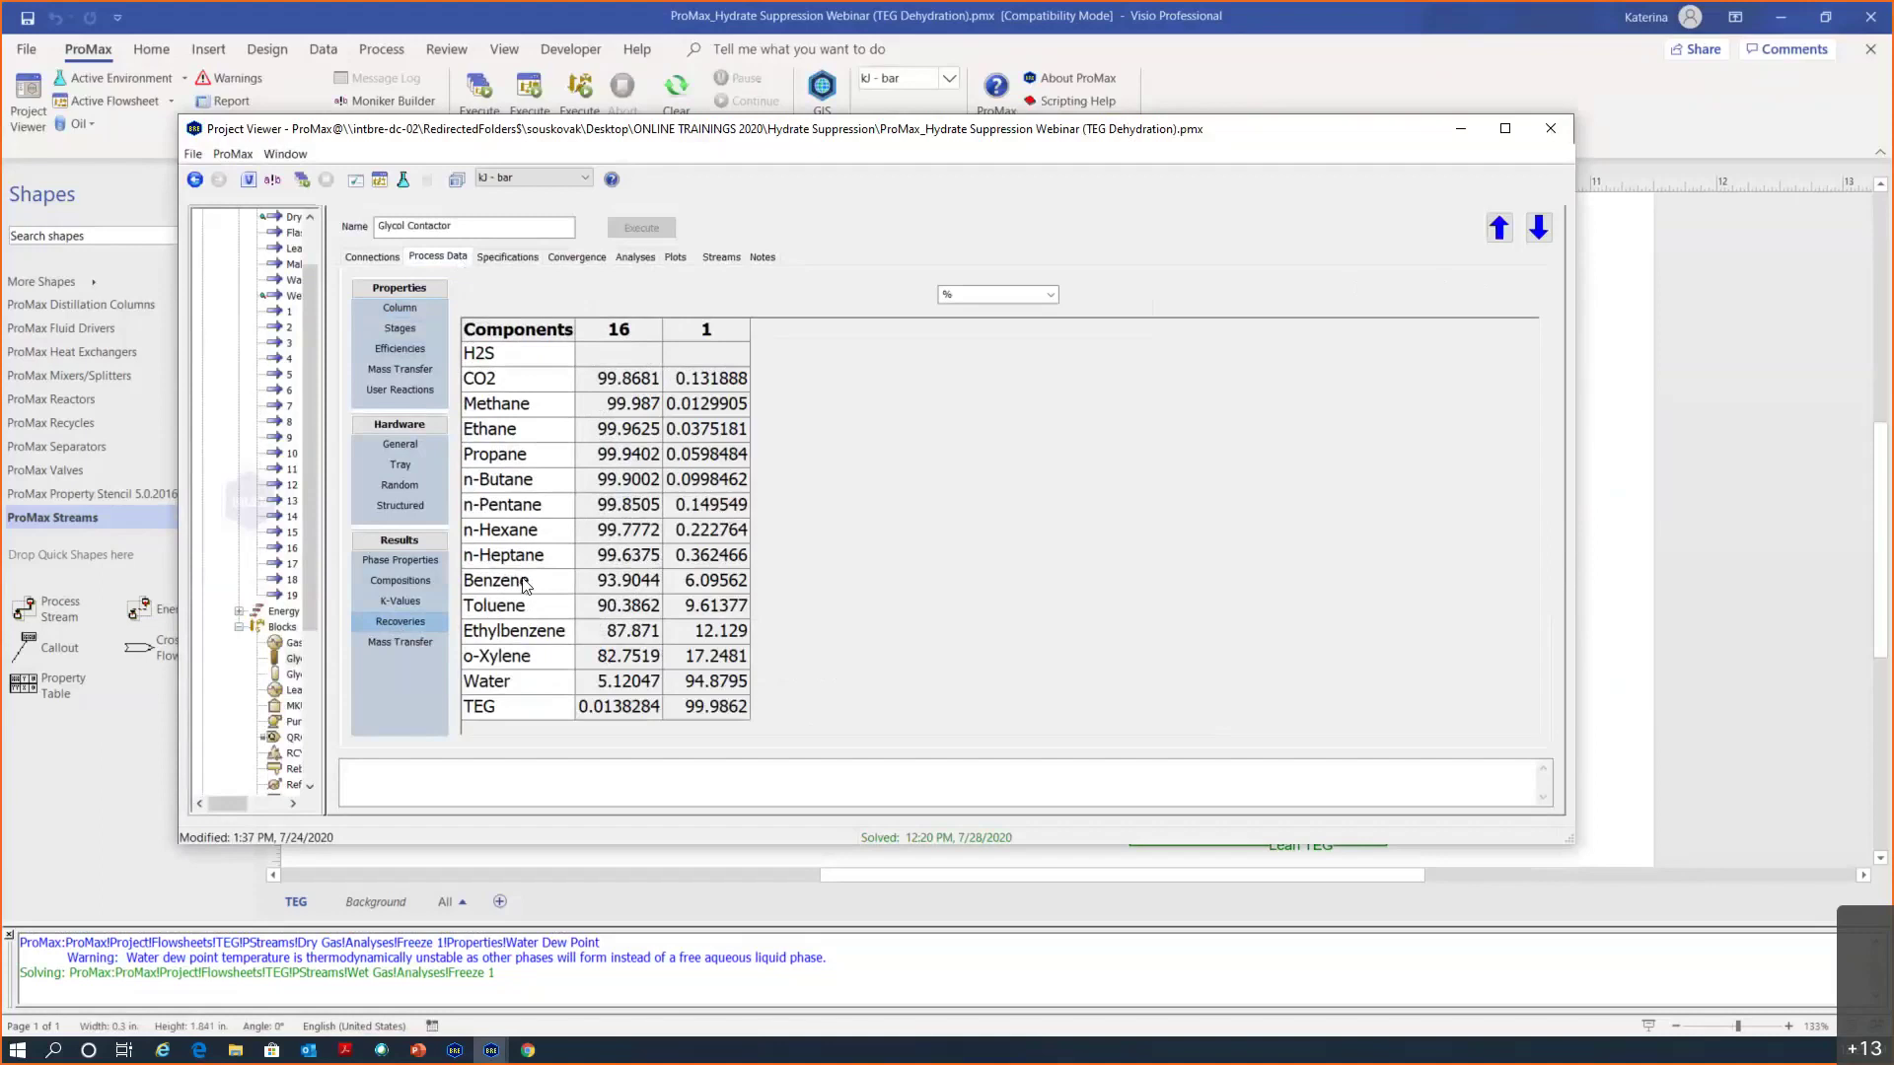
Compare the recoveries of benzene, toluene, ethylbenzene and o-xylene in stream 1 with that of n-heptane
{"action": "left_click", "coordinate": [553, 582]}
{"action": "left_click_drag", "start_coordinate": [712, 597], "coordinate": [710, 655]}
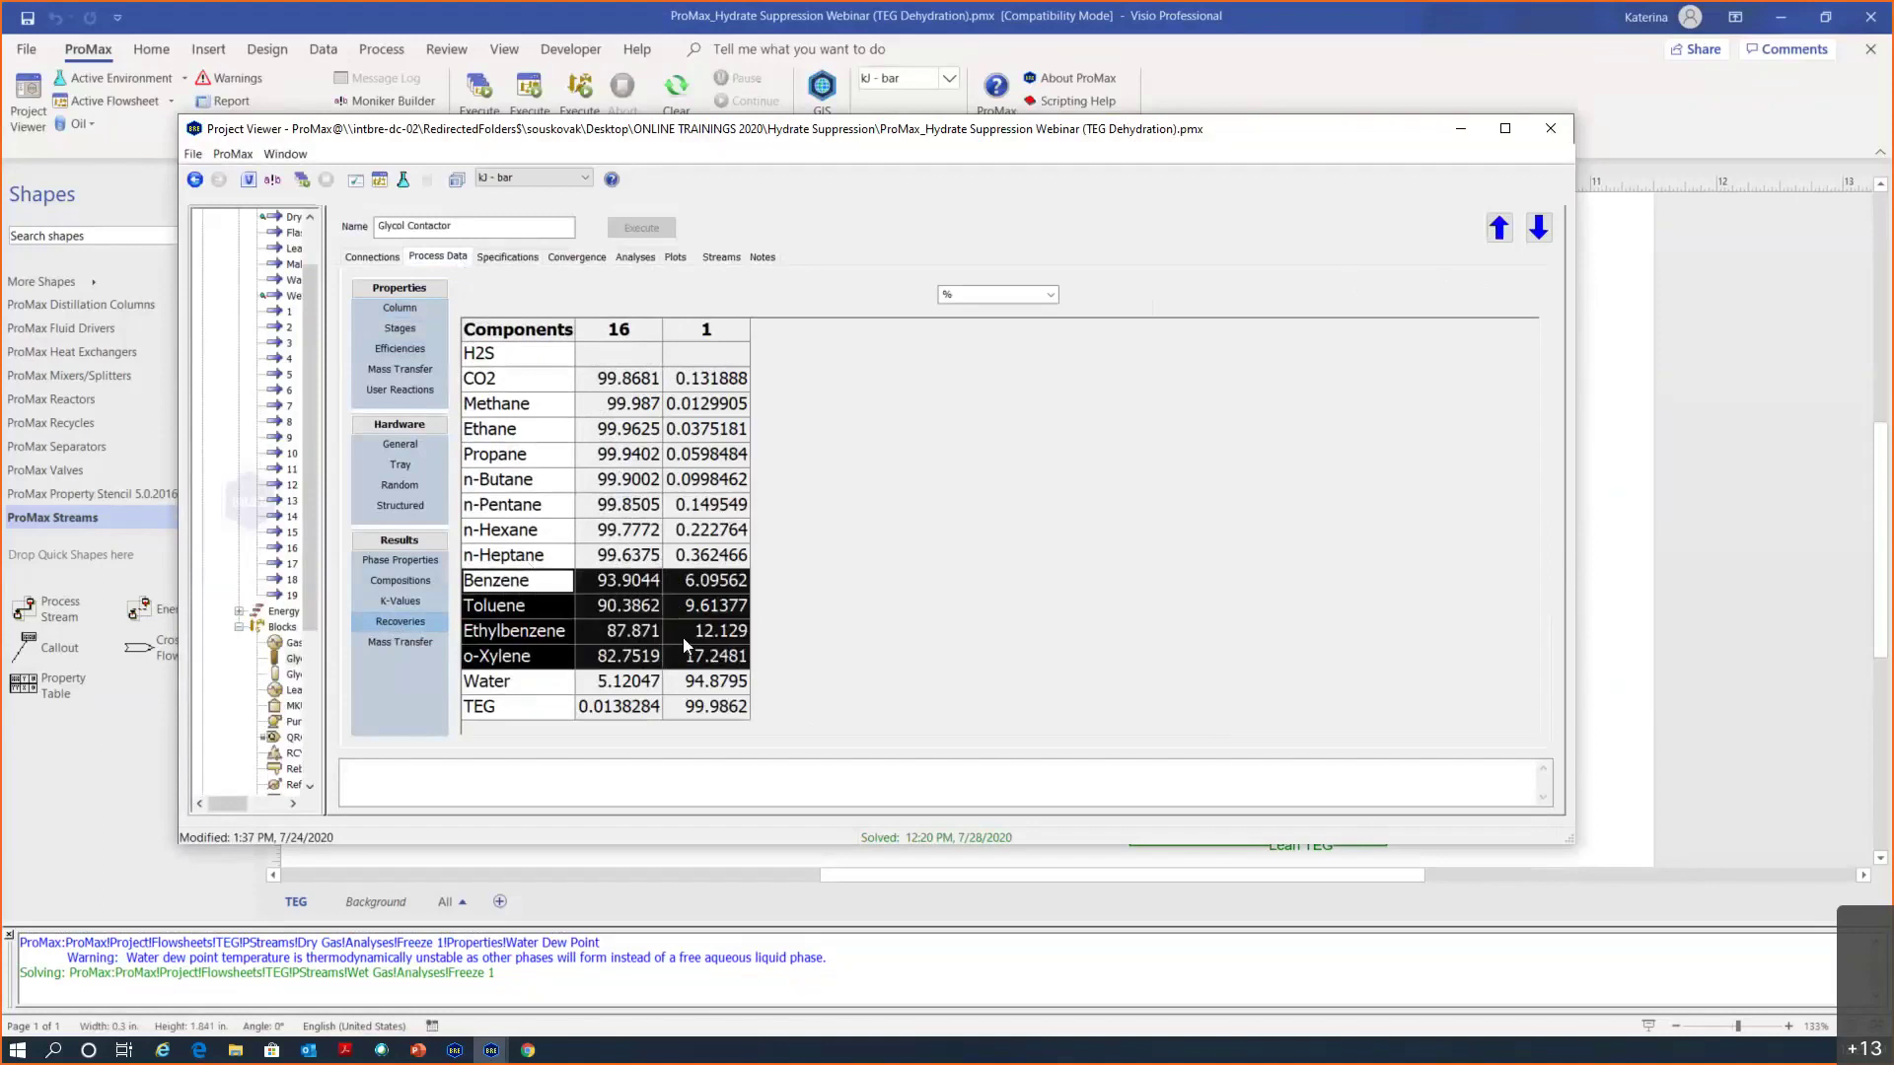
{"action": "left_click", "coordinate": [572, 584]}
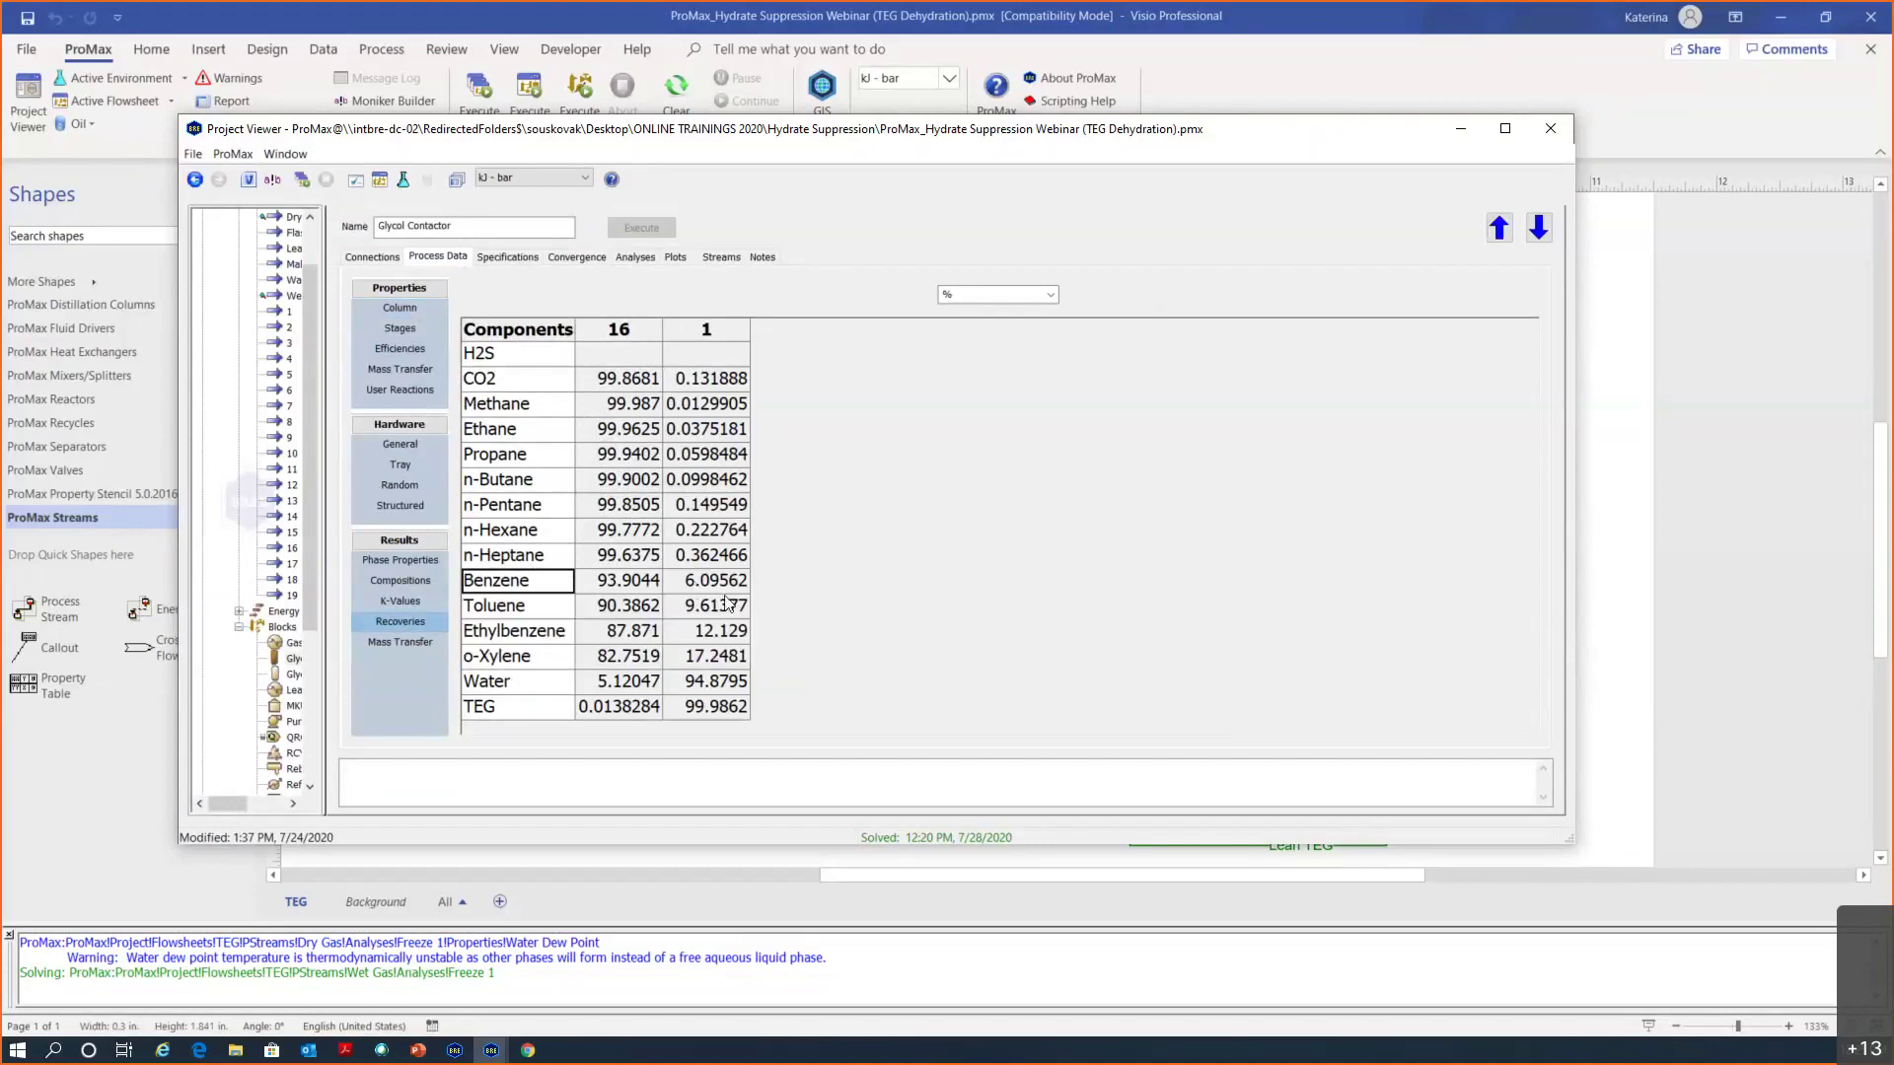
{"action": "left_click_drag", "start_coordinate": [712, 582], "coordinate": [737, 665]}
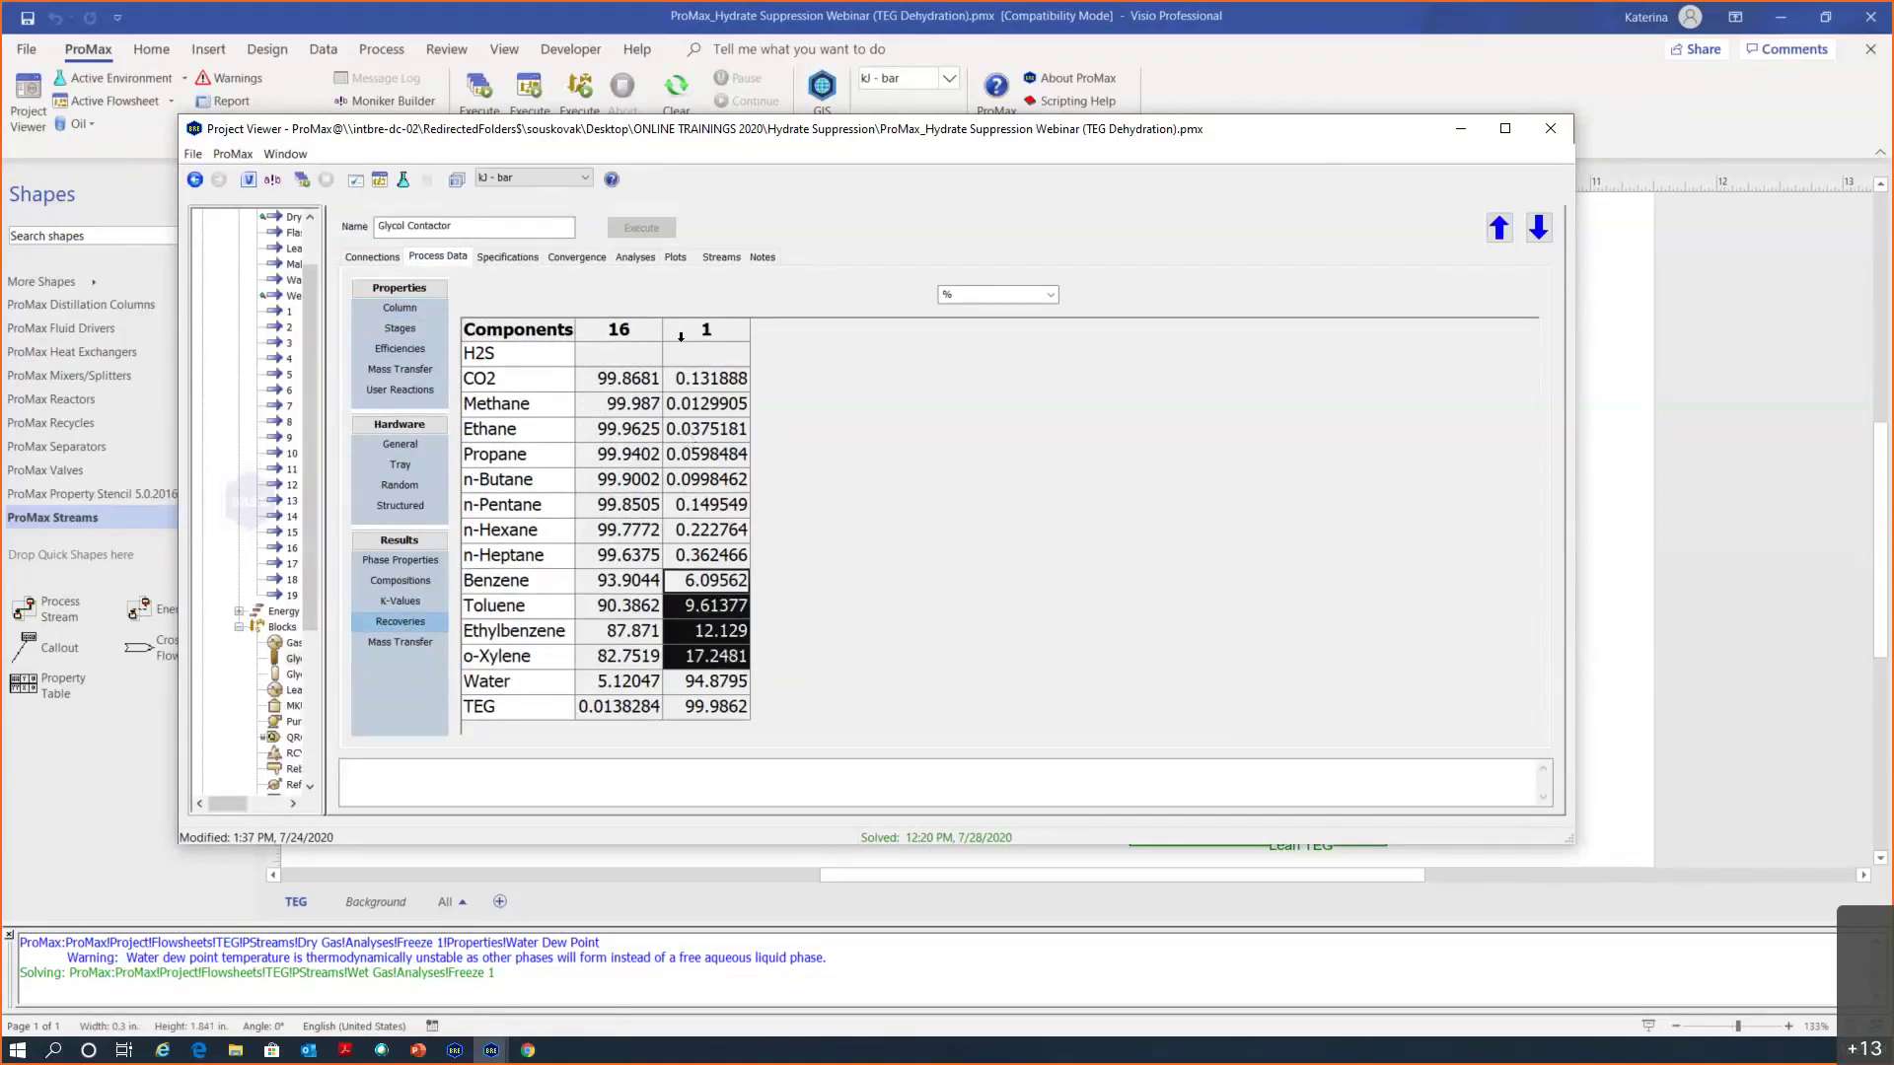
{"action": "left_click", "coordinate": [513, 557]}
{"action": "left_click", "coordinate": [672, 560]}
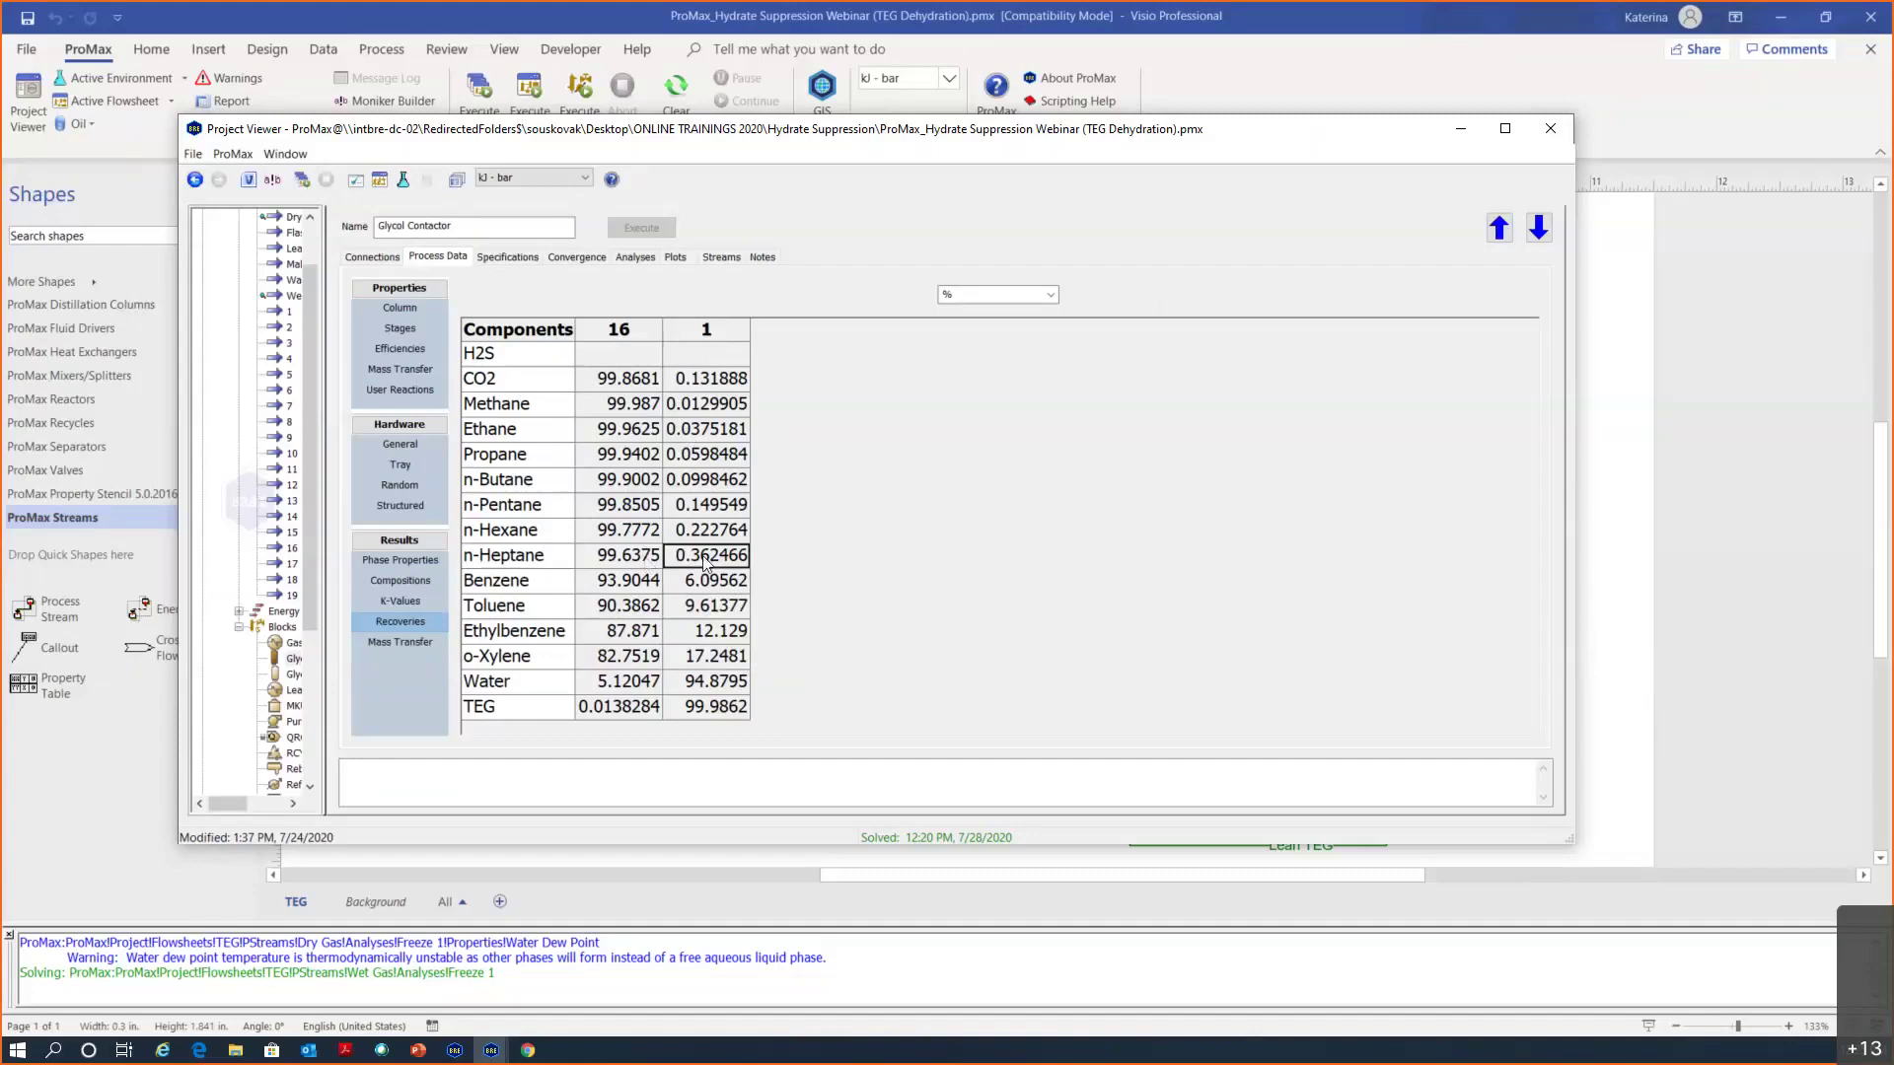
Close the Glycol Contactor results and look over the properties of the Water Gas stream
{"action": "left_click", "coordinate": [700, 582]}
{"action": "left_click", "coordinate": [1550, 129]}
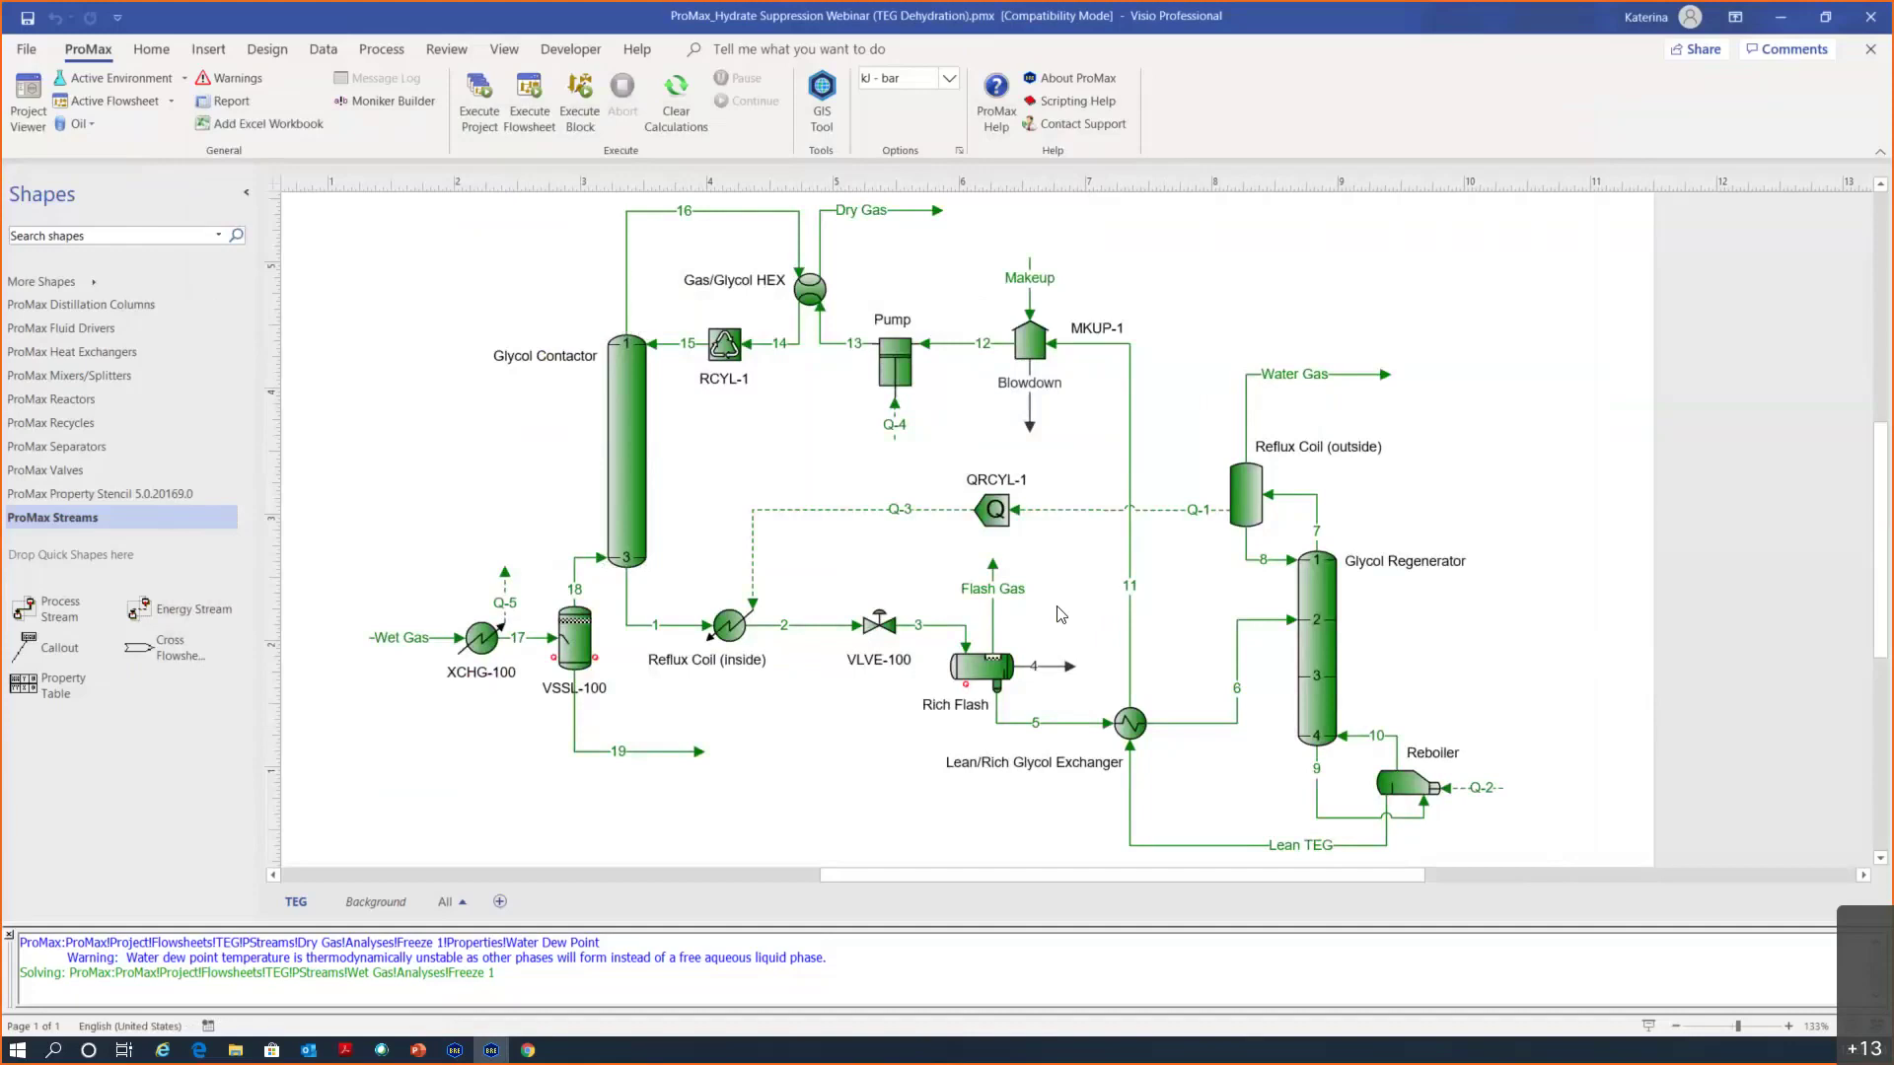
{"action": "left_click", "coordinate": [1270, 380]}
{"action": "double_click", "coordinate": [1271, 381]}
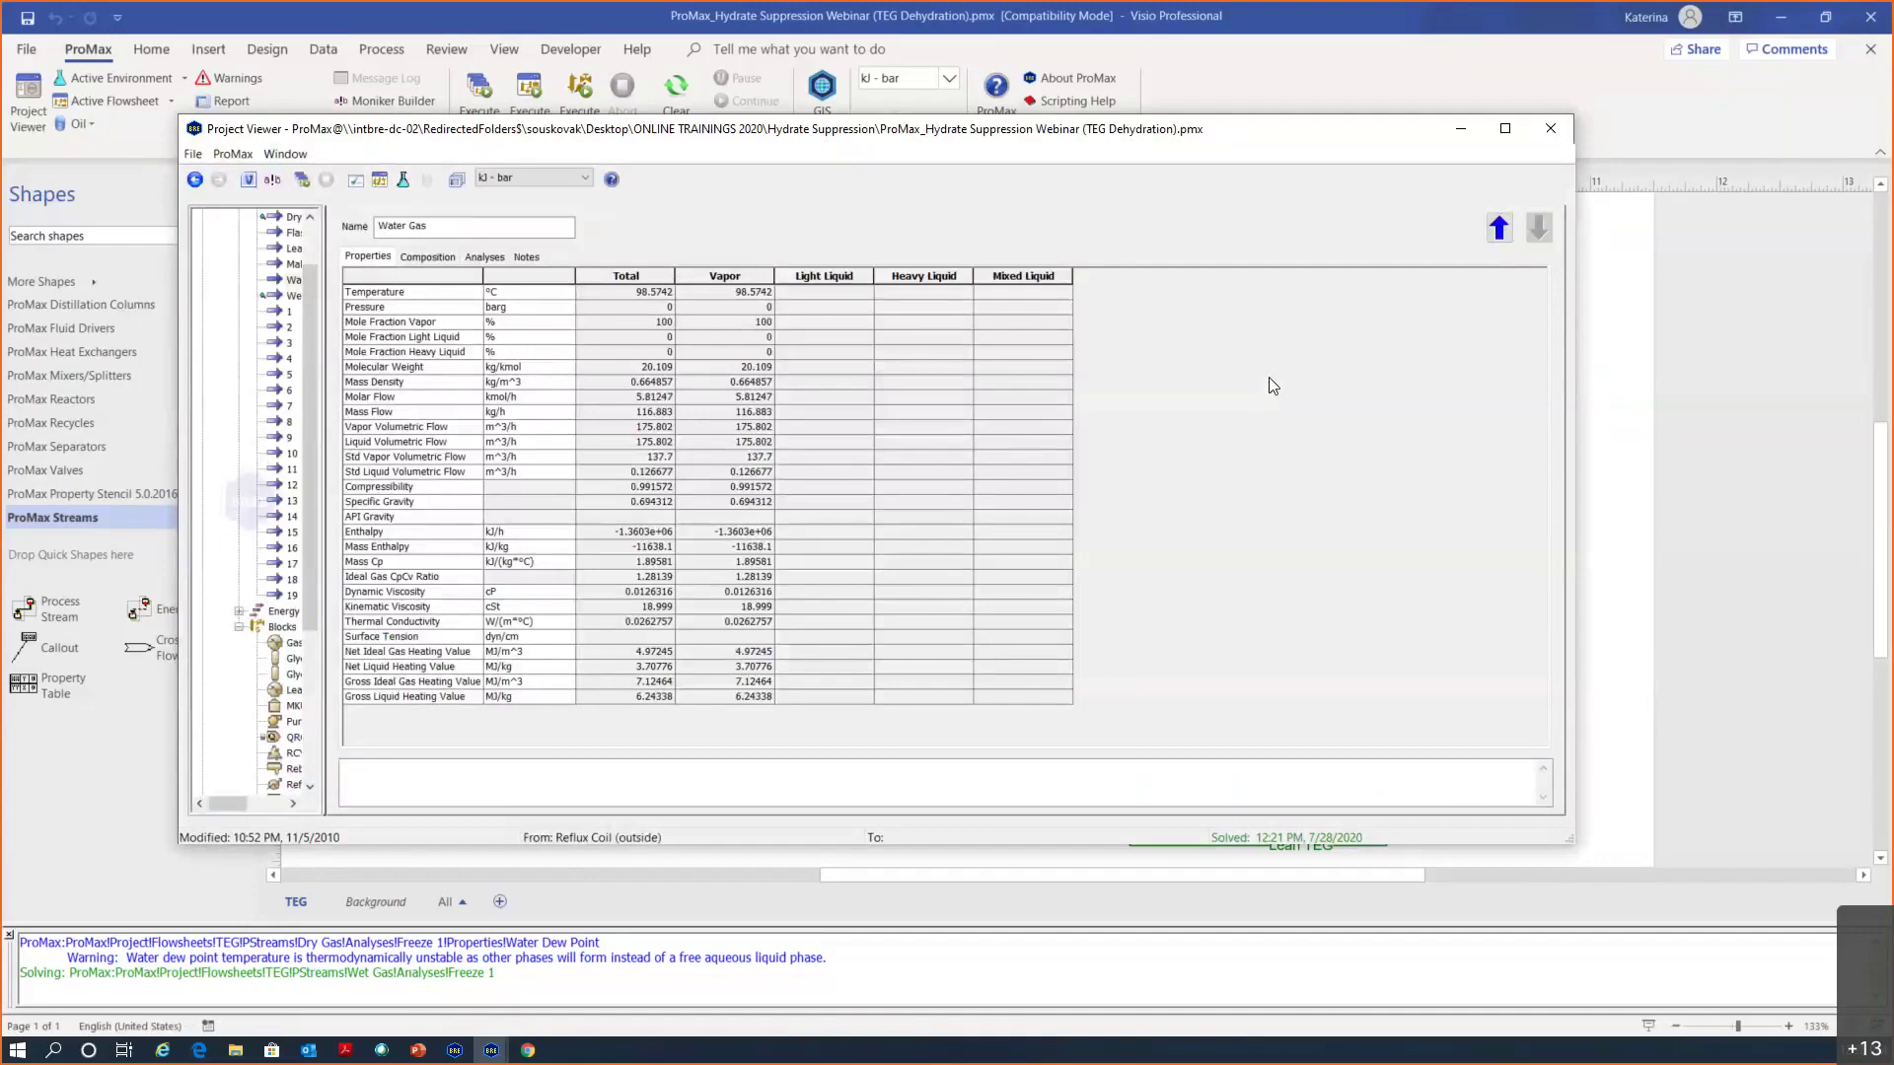
{"action": "scroll", "coordinate": [726, 434], "scroll_direction": "up", "scroll_amount": 2}
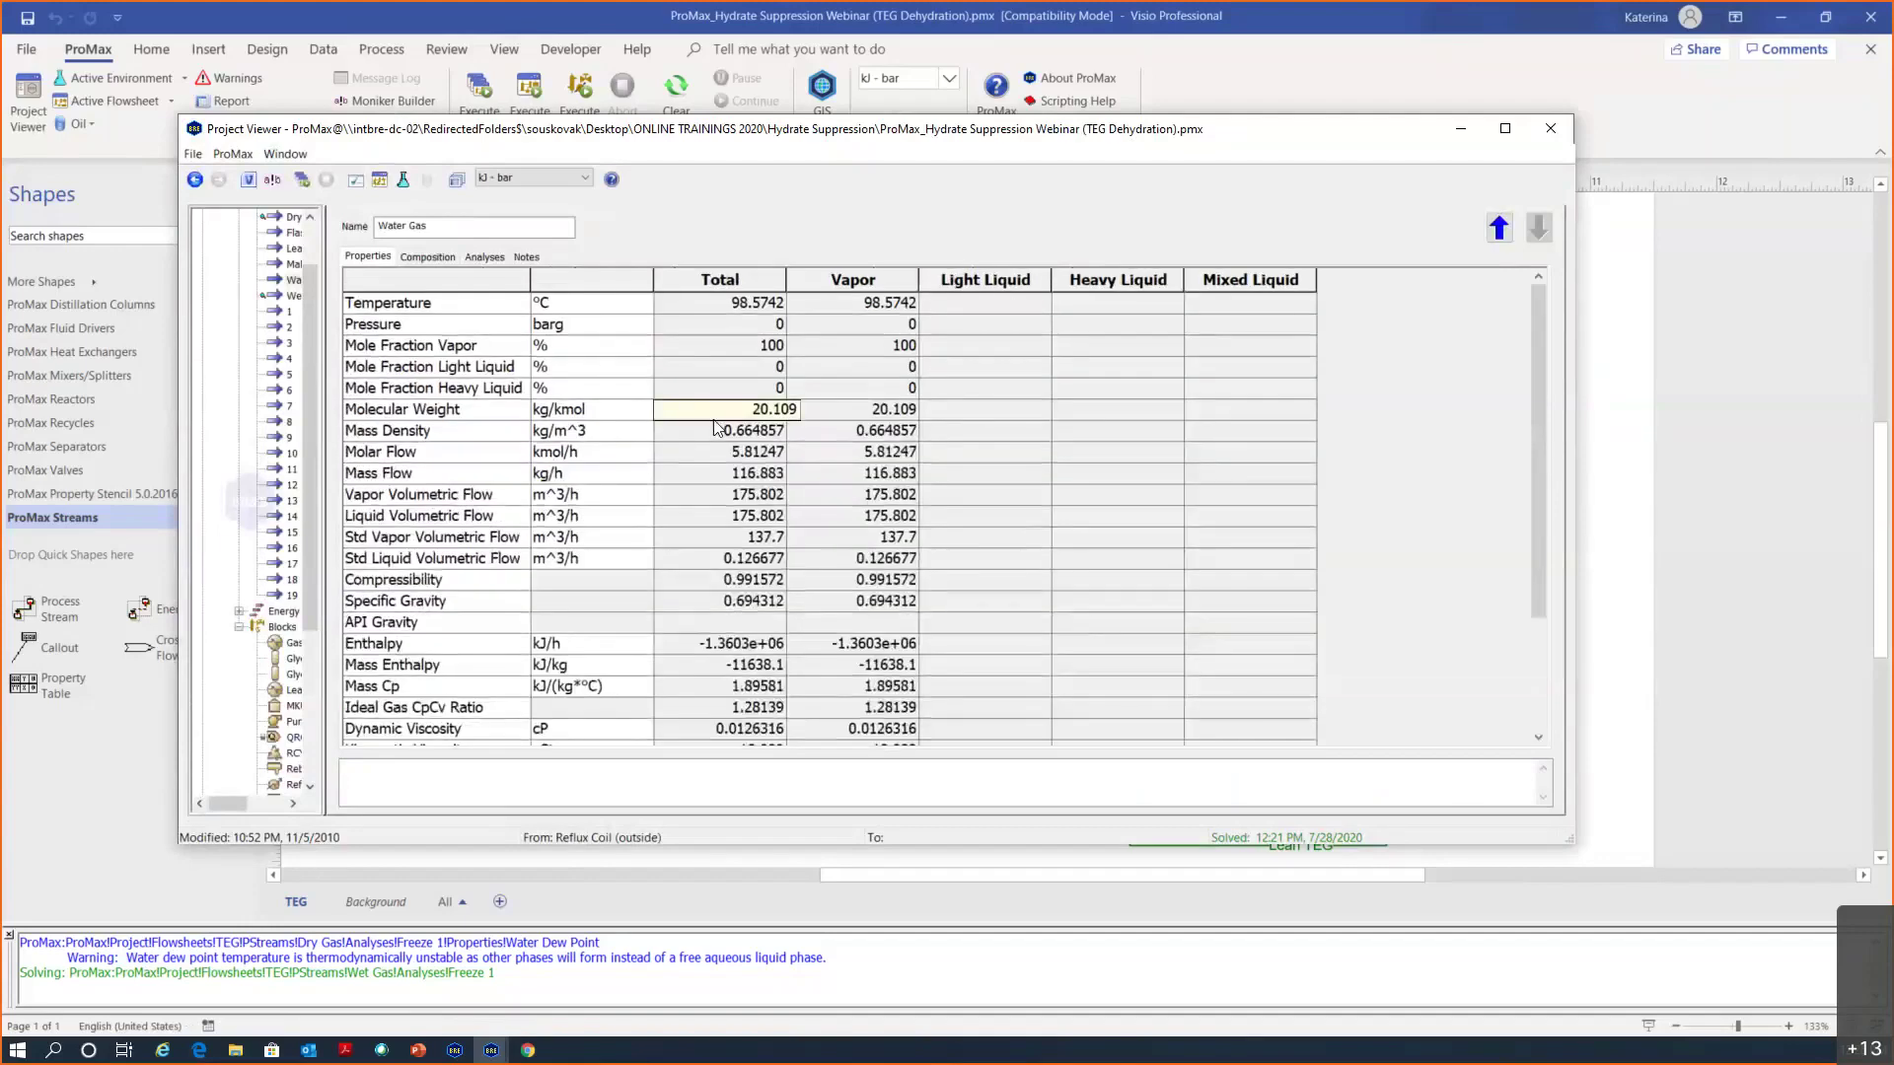
{"action": "mouse_move", "coordinate": [716, 427]}
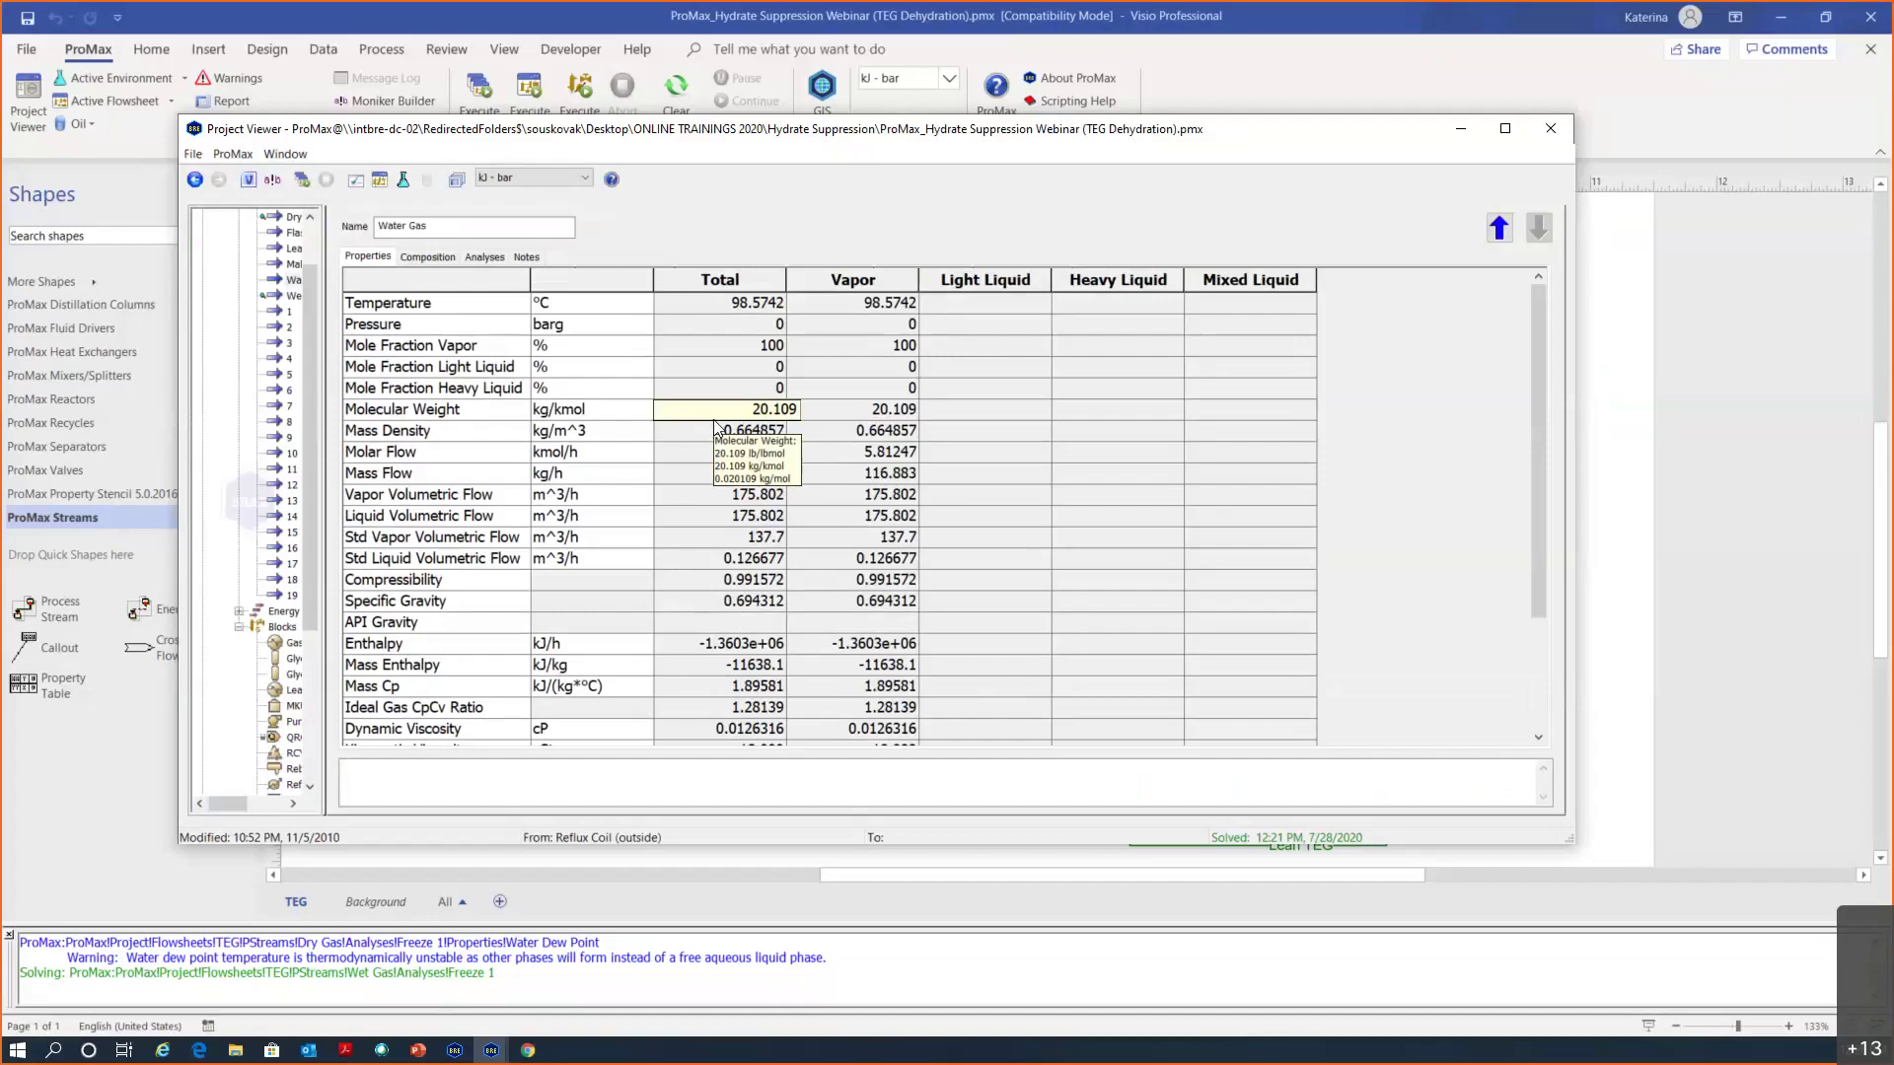
Display the Water Gas composition as mass flow and examine the benzene, toluene, ethylbenzene and o-xylene values
{"action": "left_click", "coordinate": [427, 256]}
{"action": "left_click", "coordinate": [795, 626]}
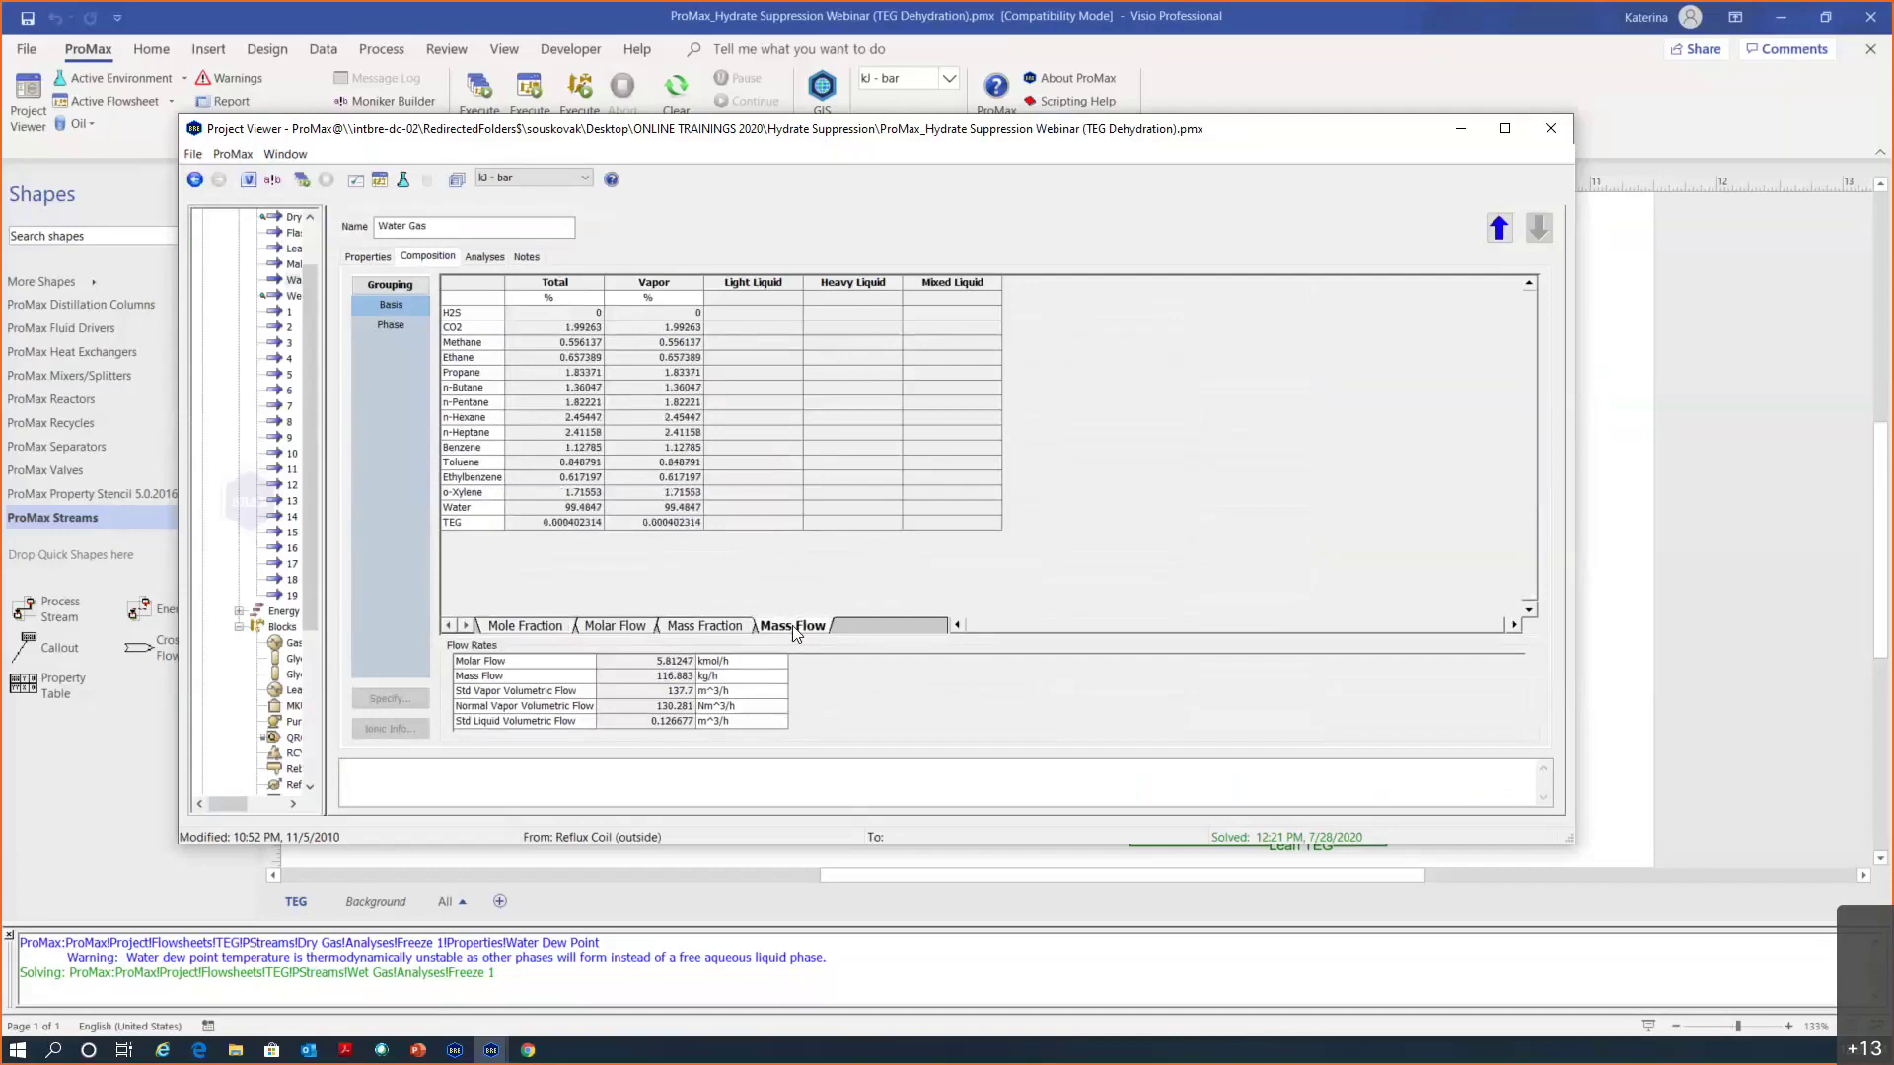
{"action": "scroll", "coordinate": [590, 495], "scroll_direction": "up", "scroll_amount": 2}
{"action": "left_click", "coordinate": [589, 490]}
{"action": "double_click", "coordinate": [600, 491]}
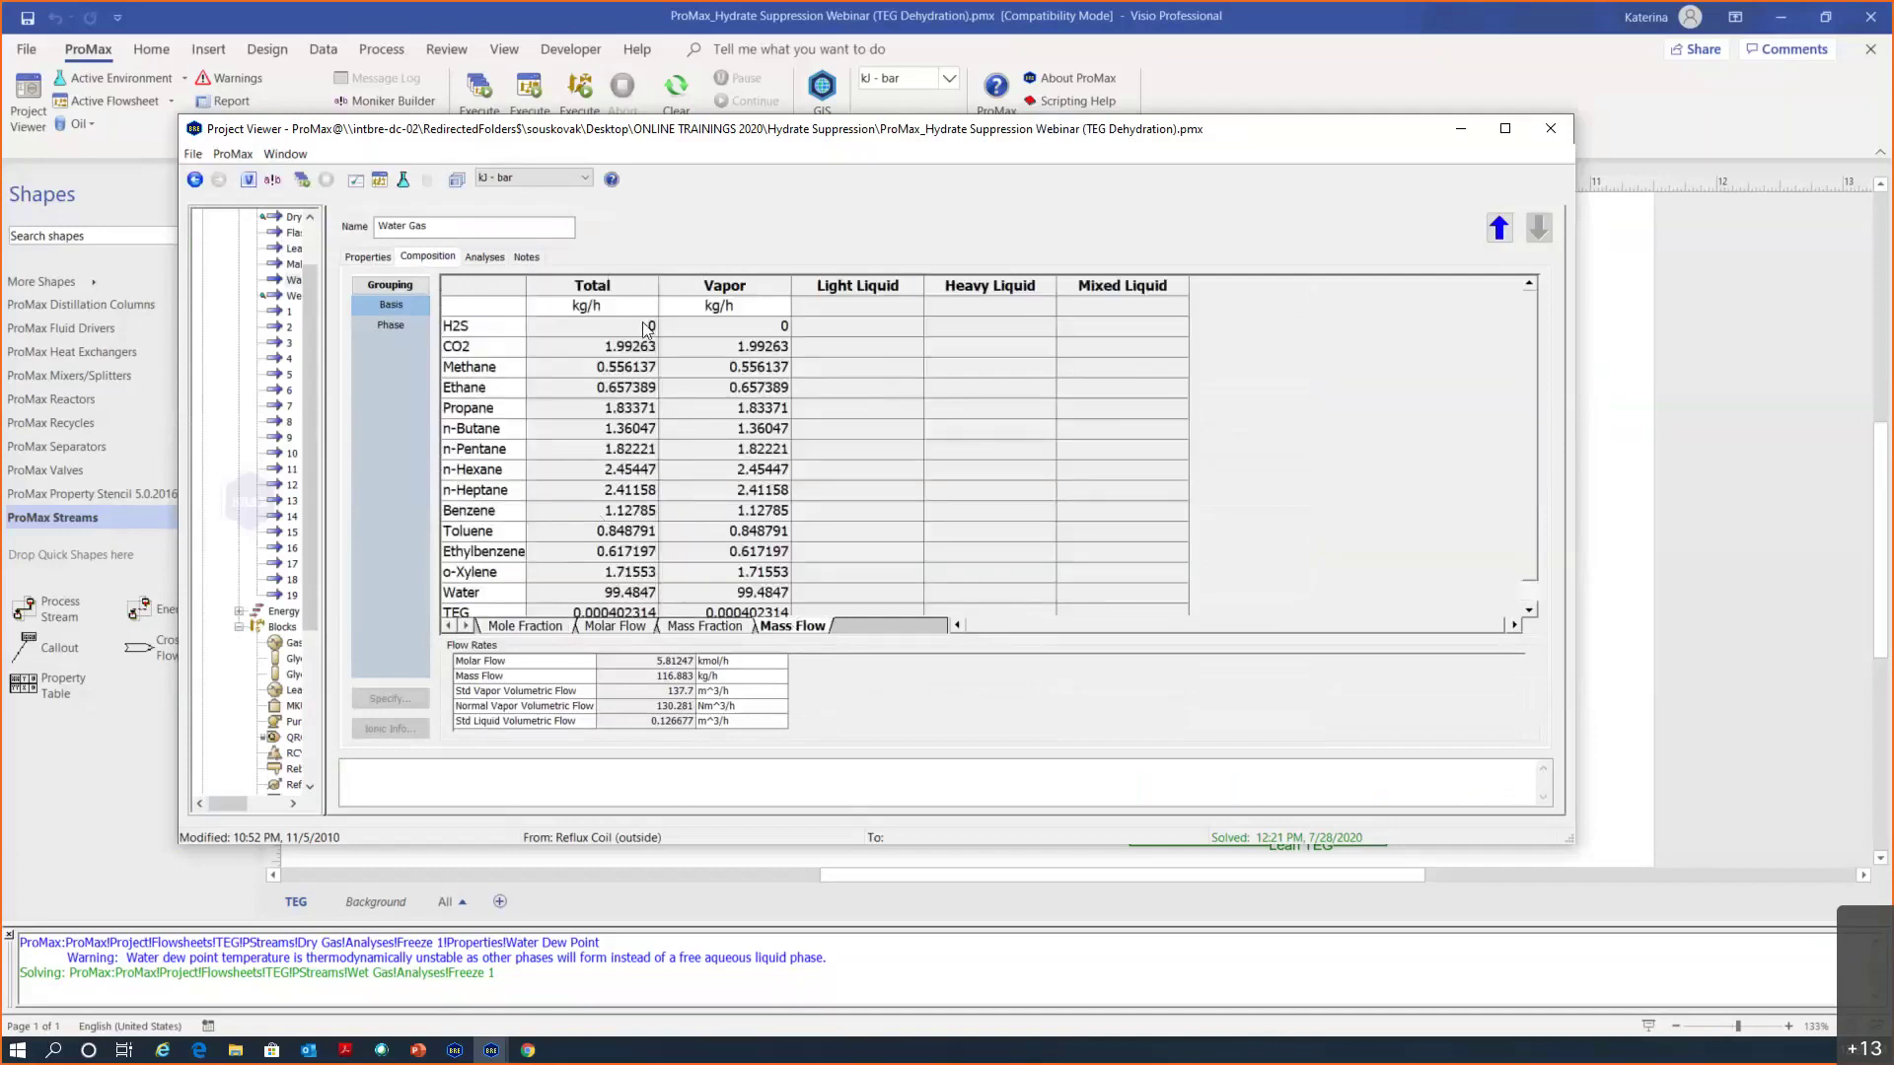
{"action": "left_click", "coordinate": [623, 508]}
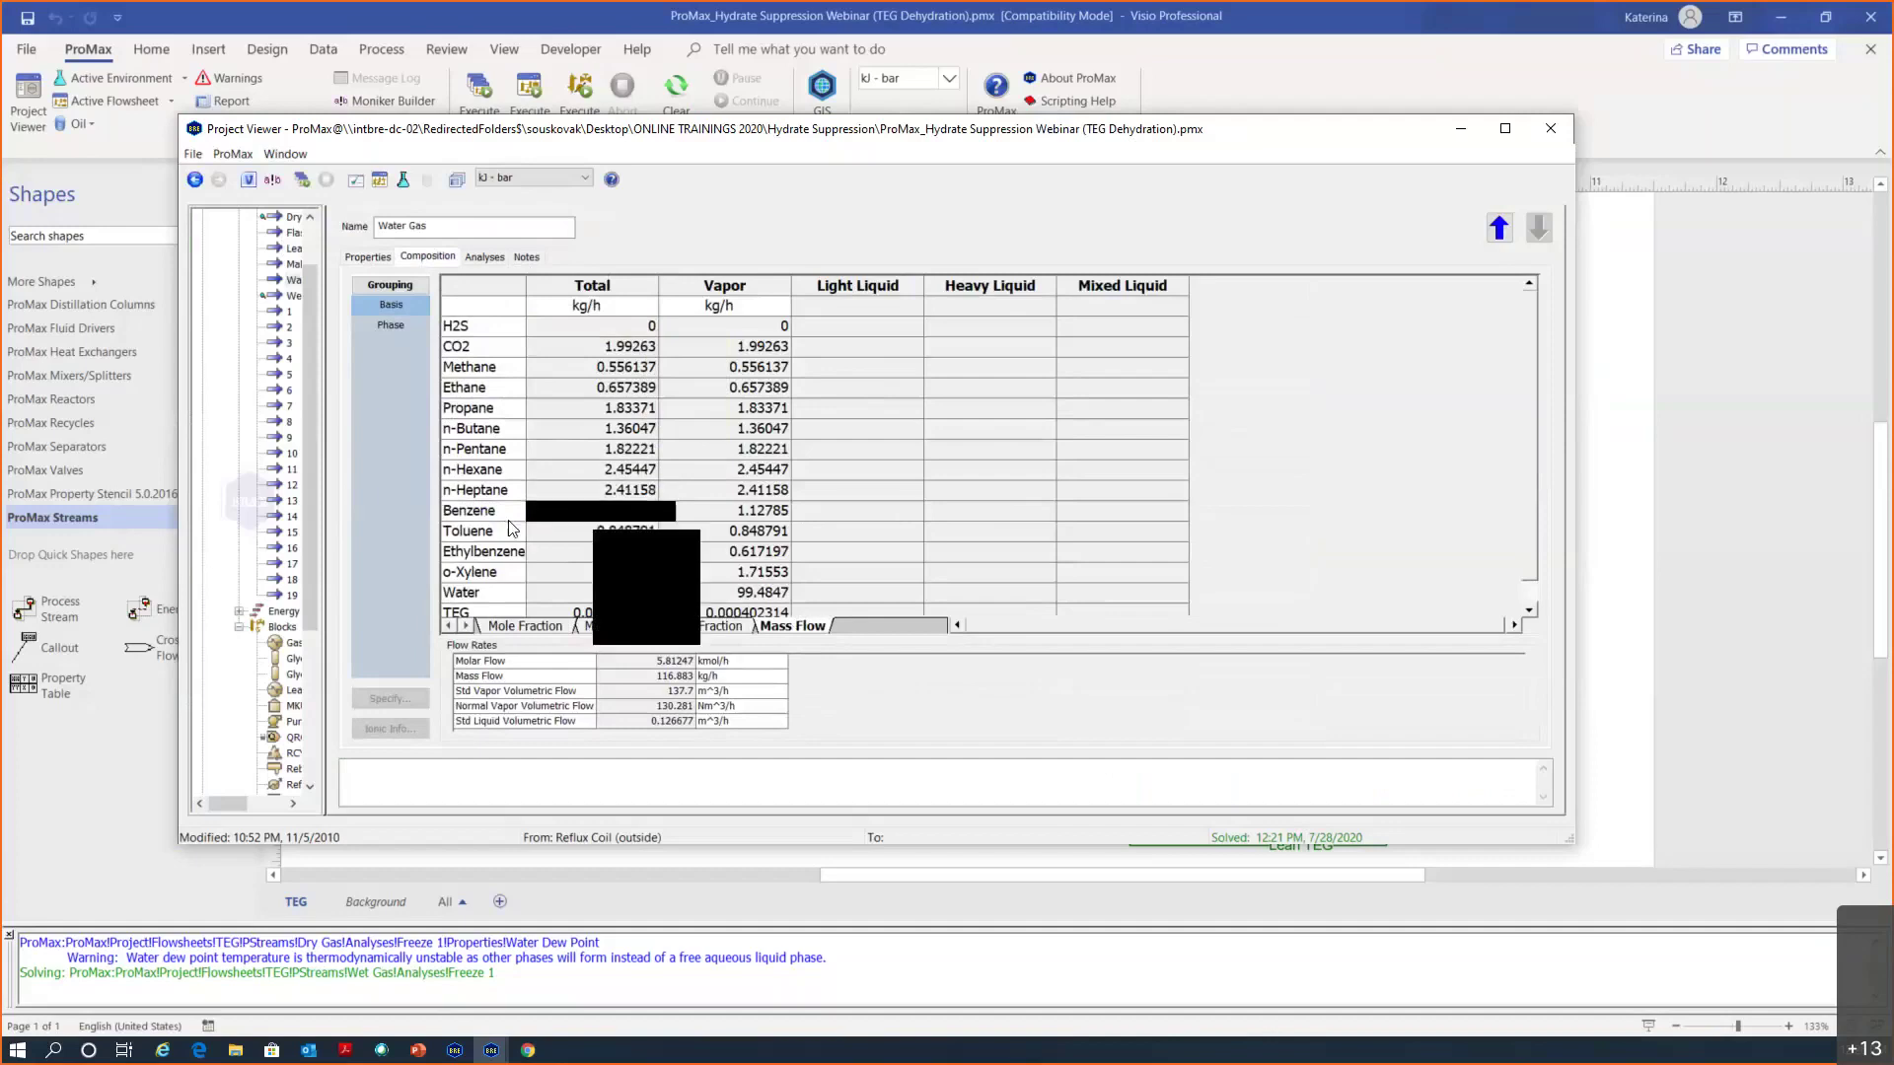
{"action": "left_click_drag", "start_coordinate": [641, 520], "coordinate": [629, 580]}
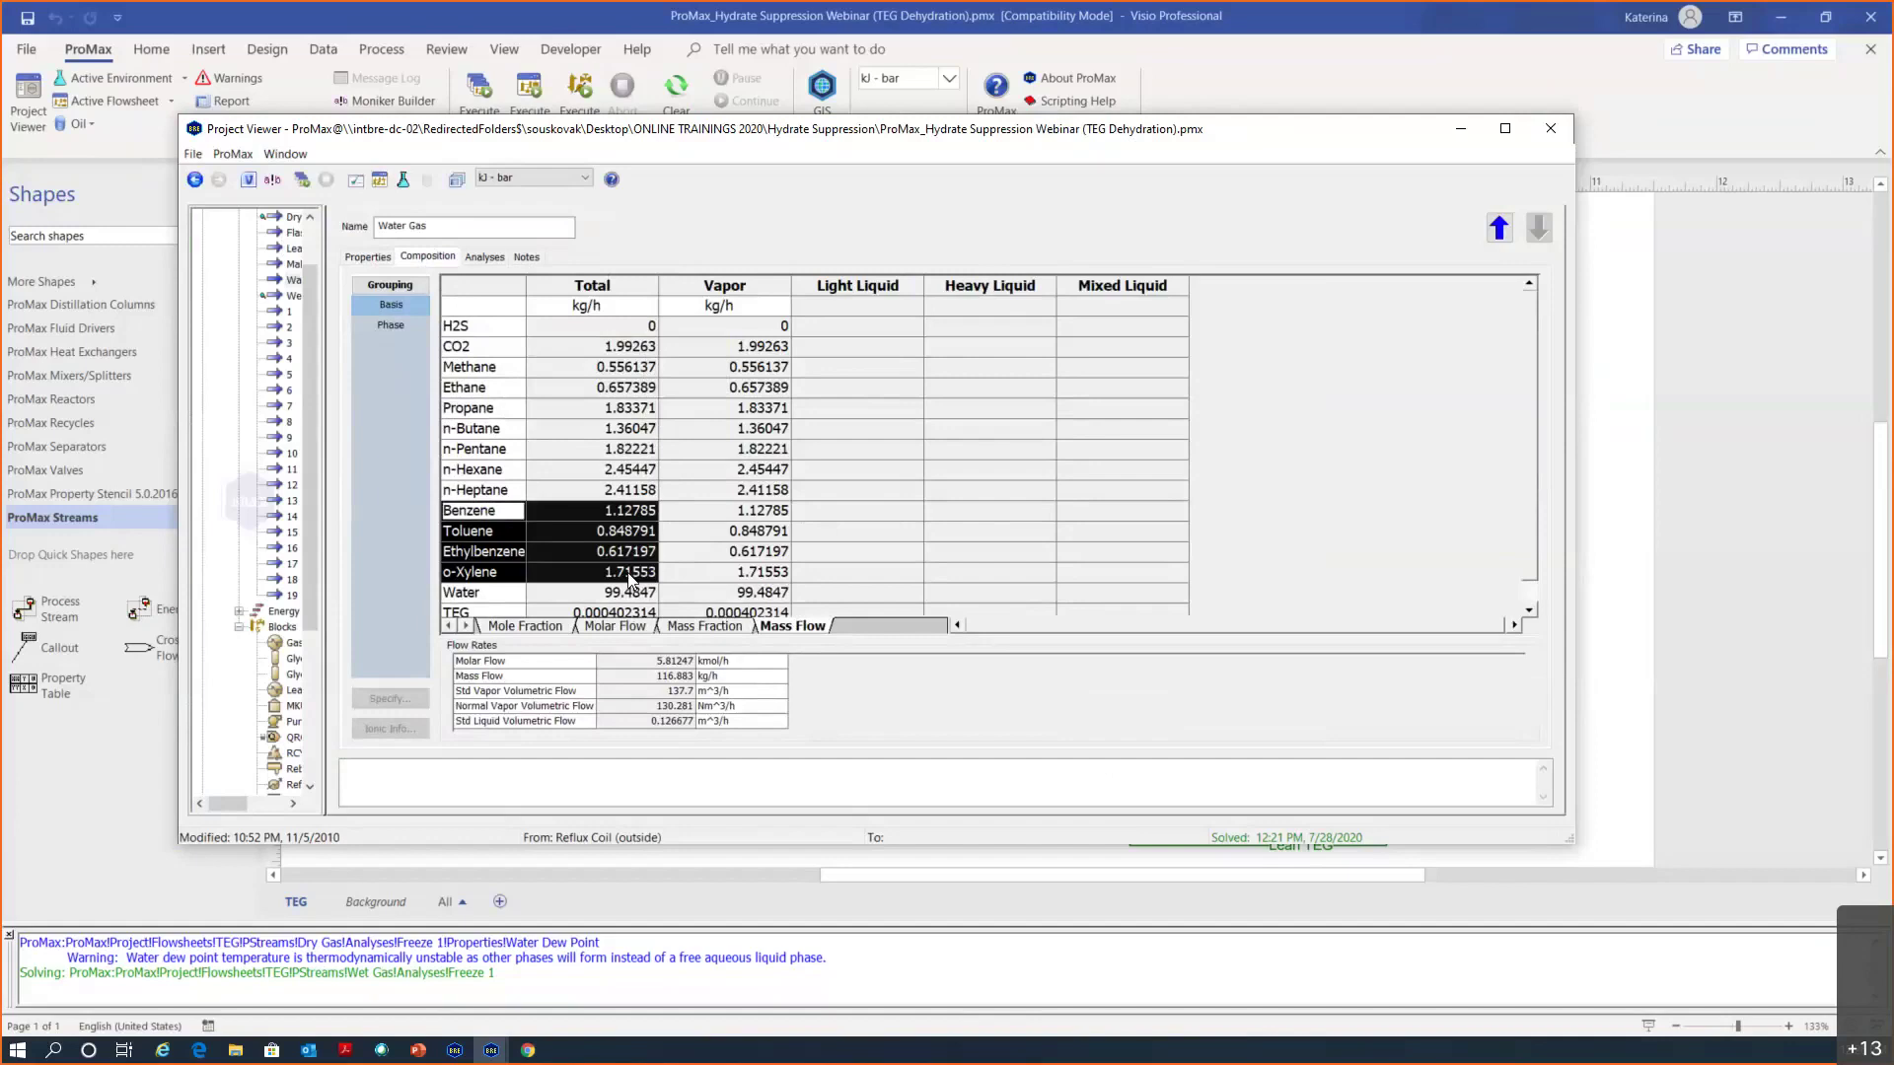
Add a Composition Subset analysis to the Water Gas stream, limit it to BTEX Only and solve it
{"action": "left_click", "coordinate": [495, 257]}
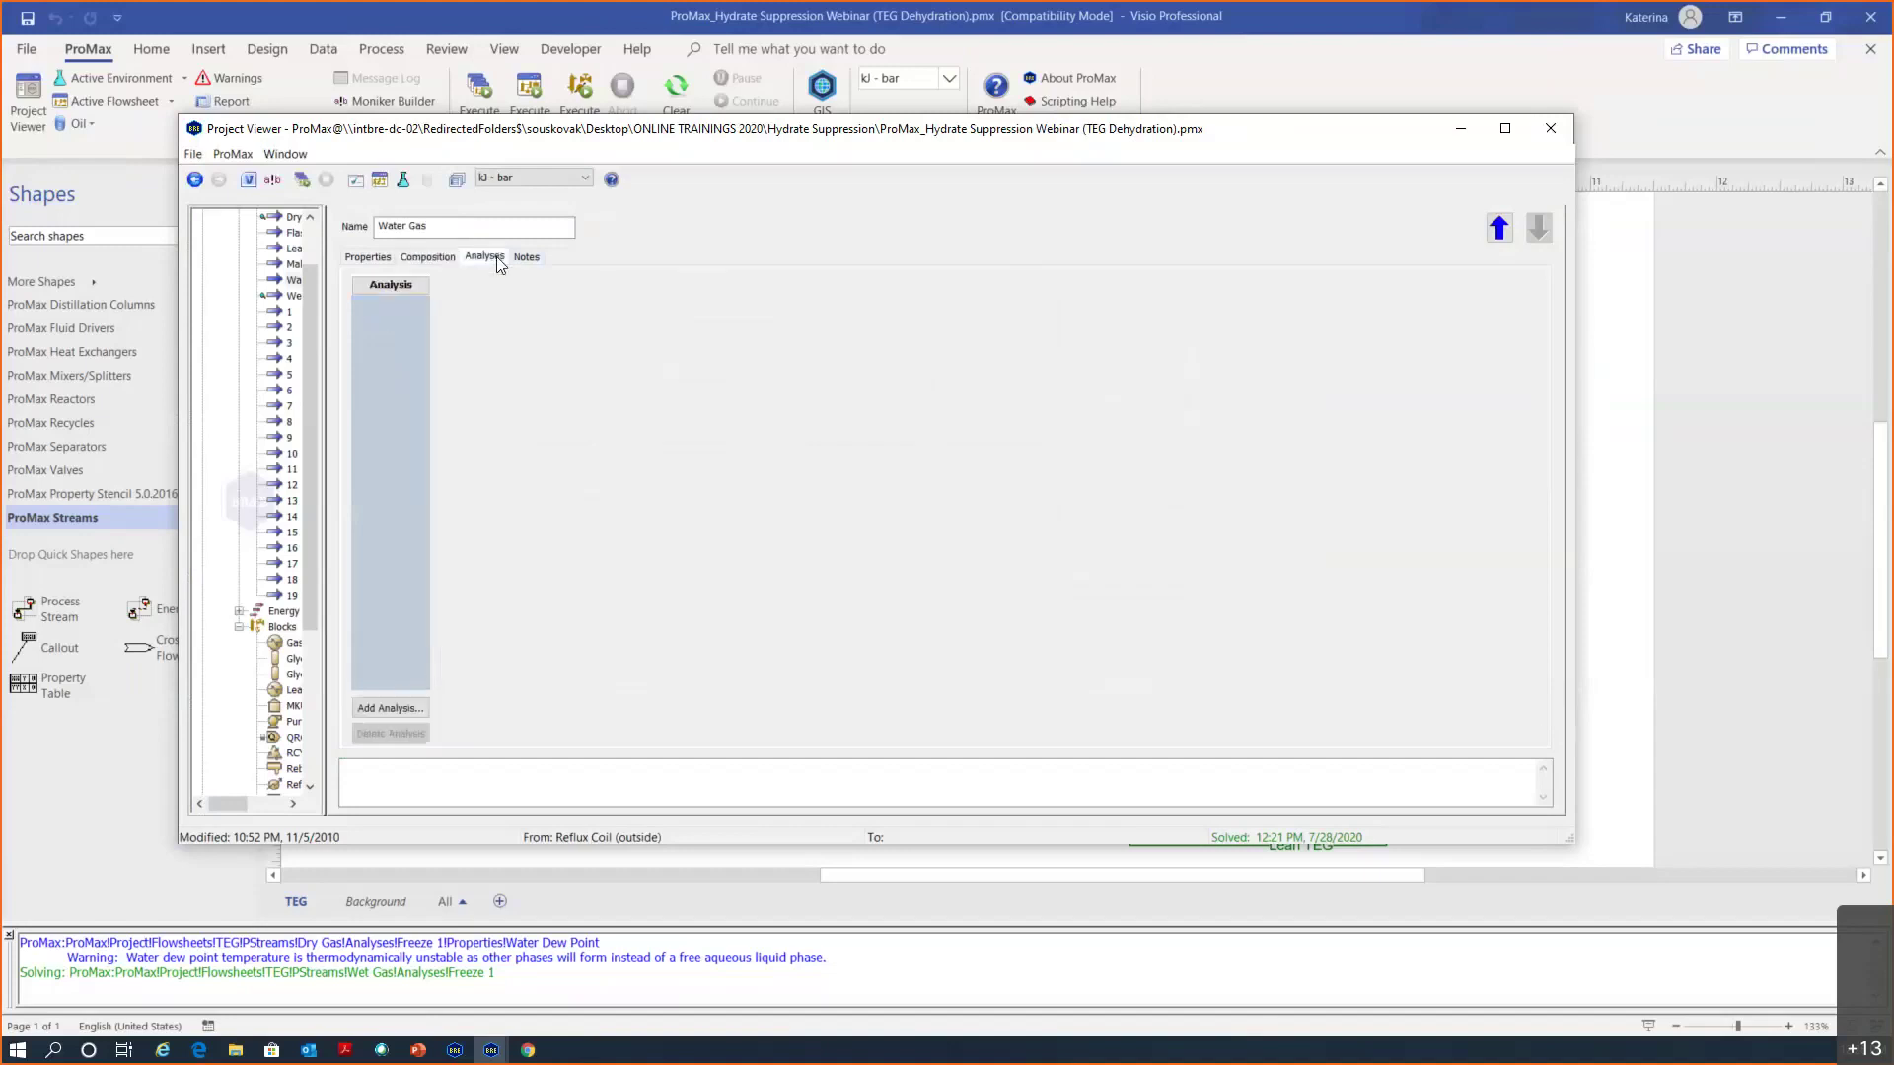
{"action": "left_click", "coordinate": [398, 707]}
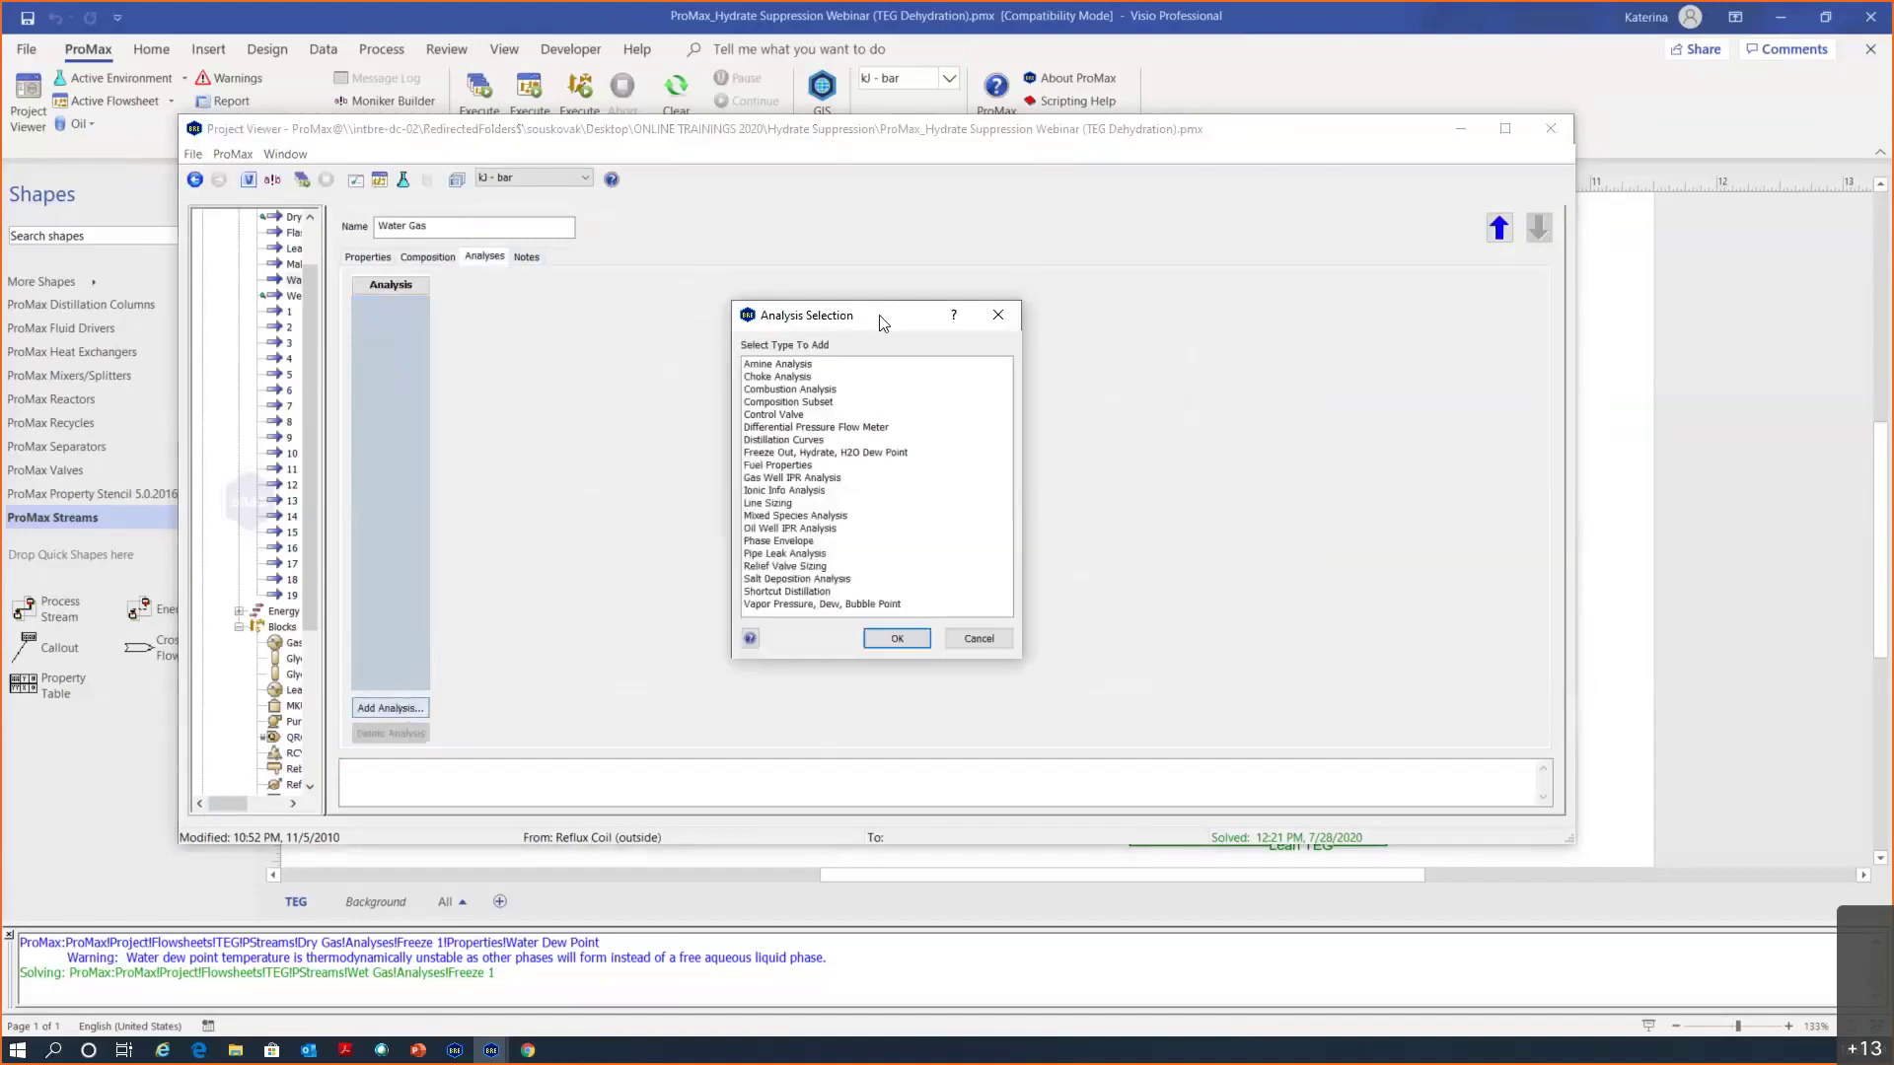
{"action": "left_click", "coordinate": [768, 403]}
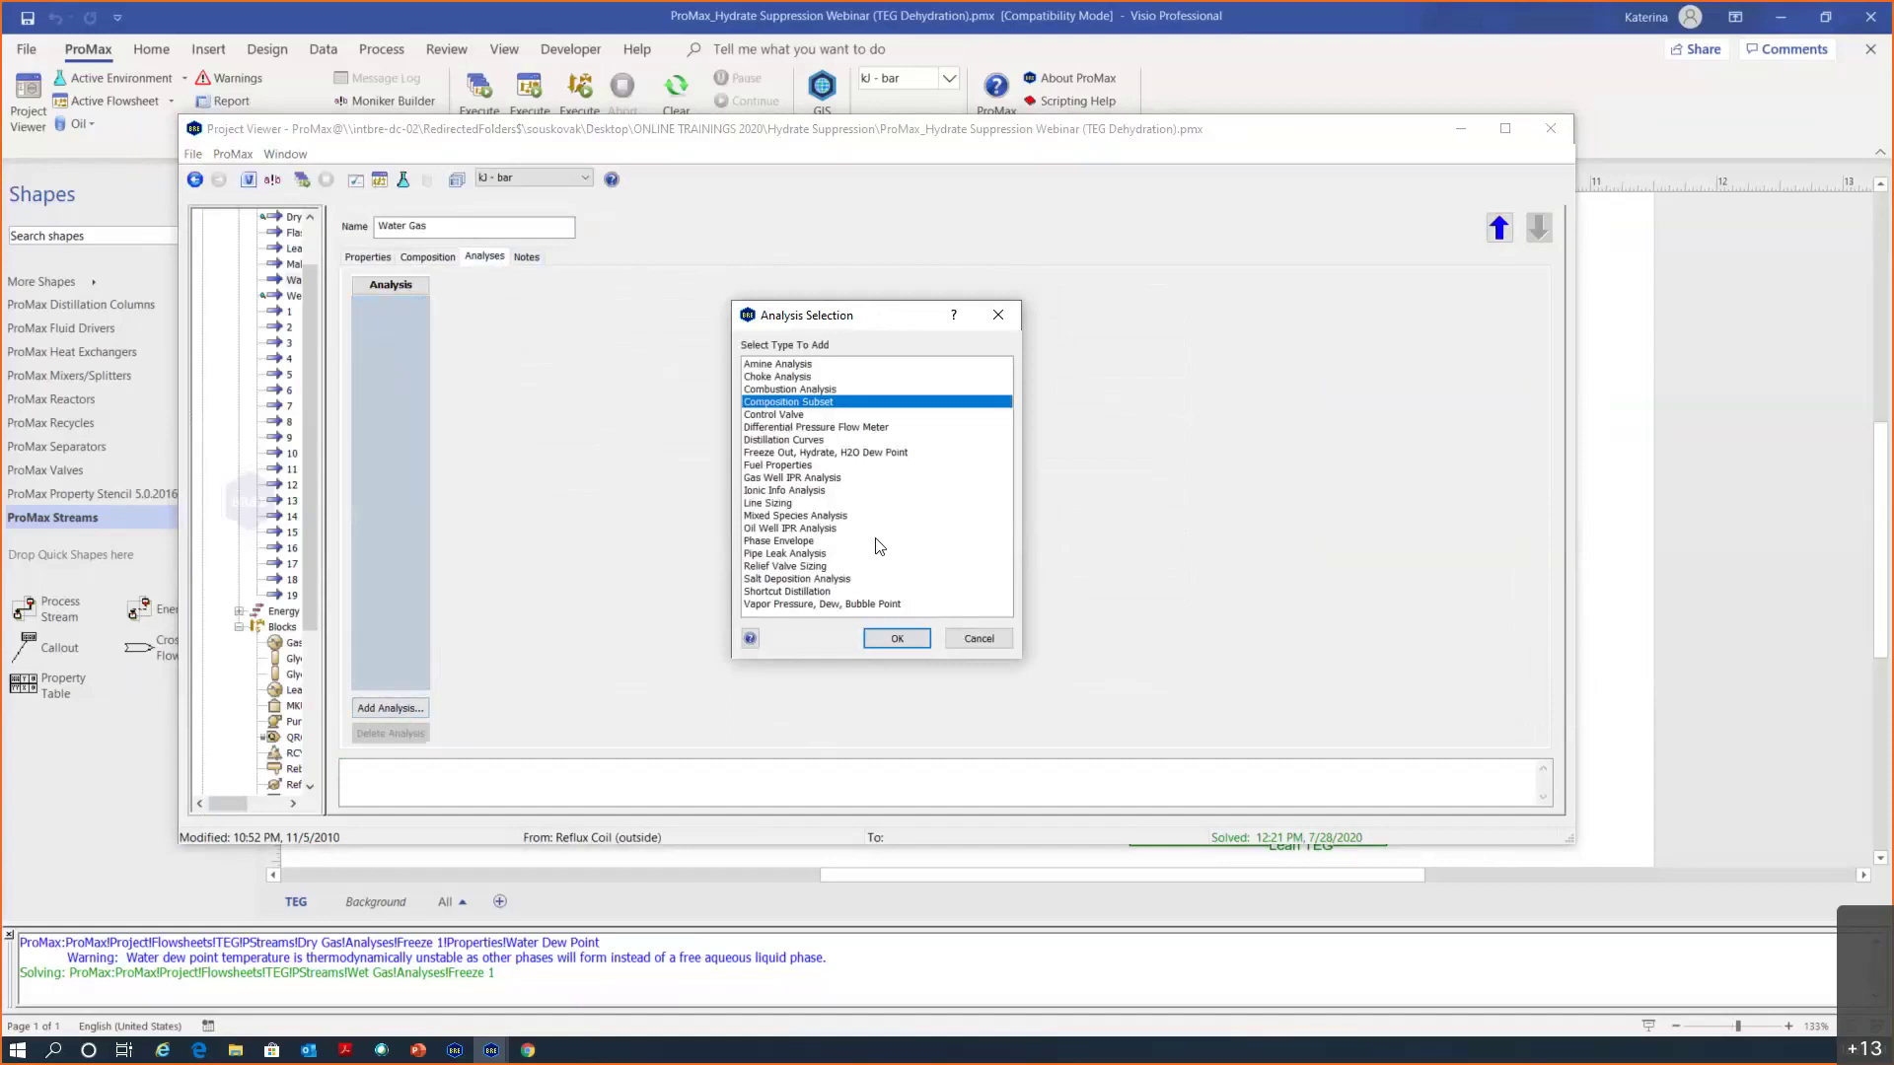
{"action": "left_click", "coordinate": [893, 639]}
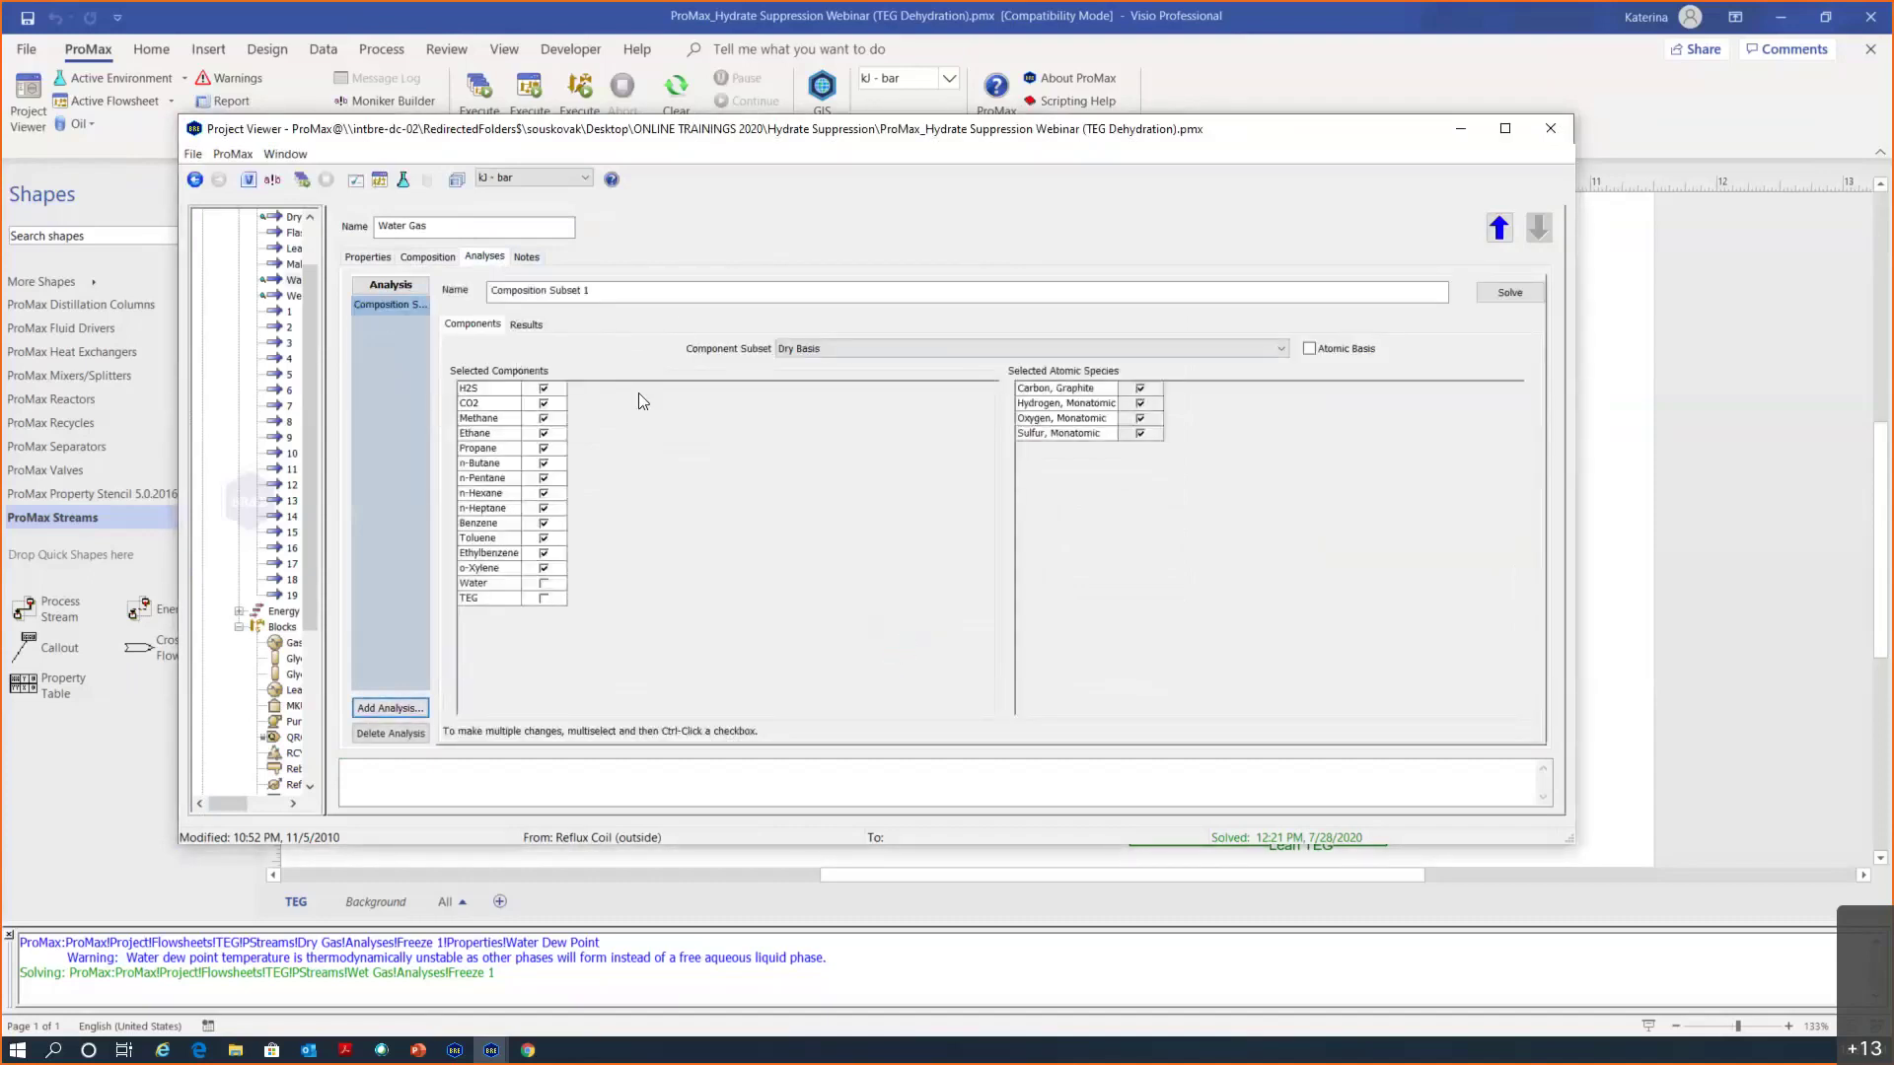
{"action": "left_click", "coordinate": [789, 351]}
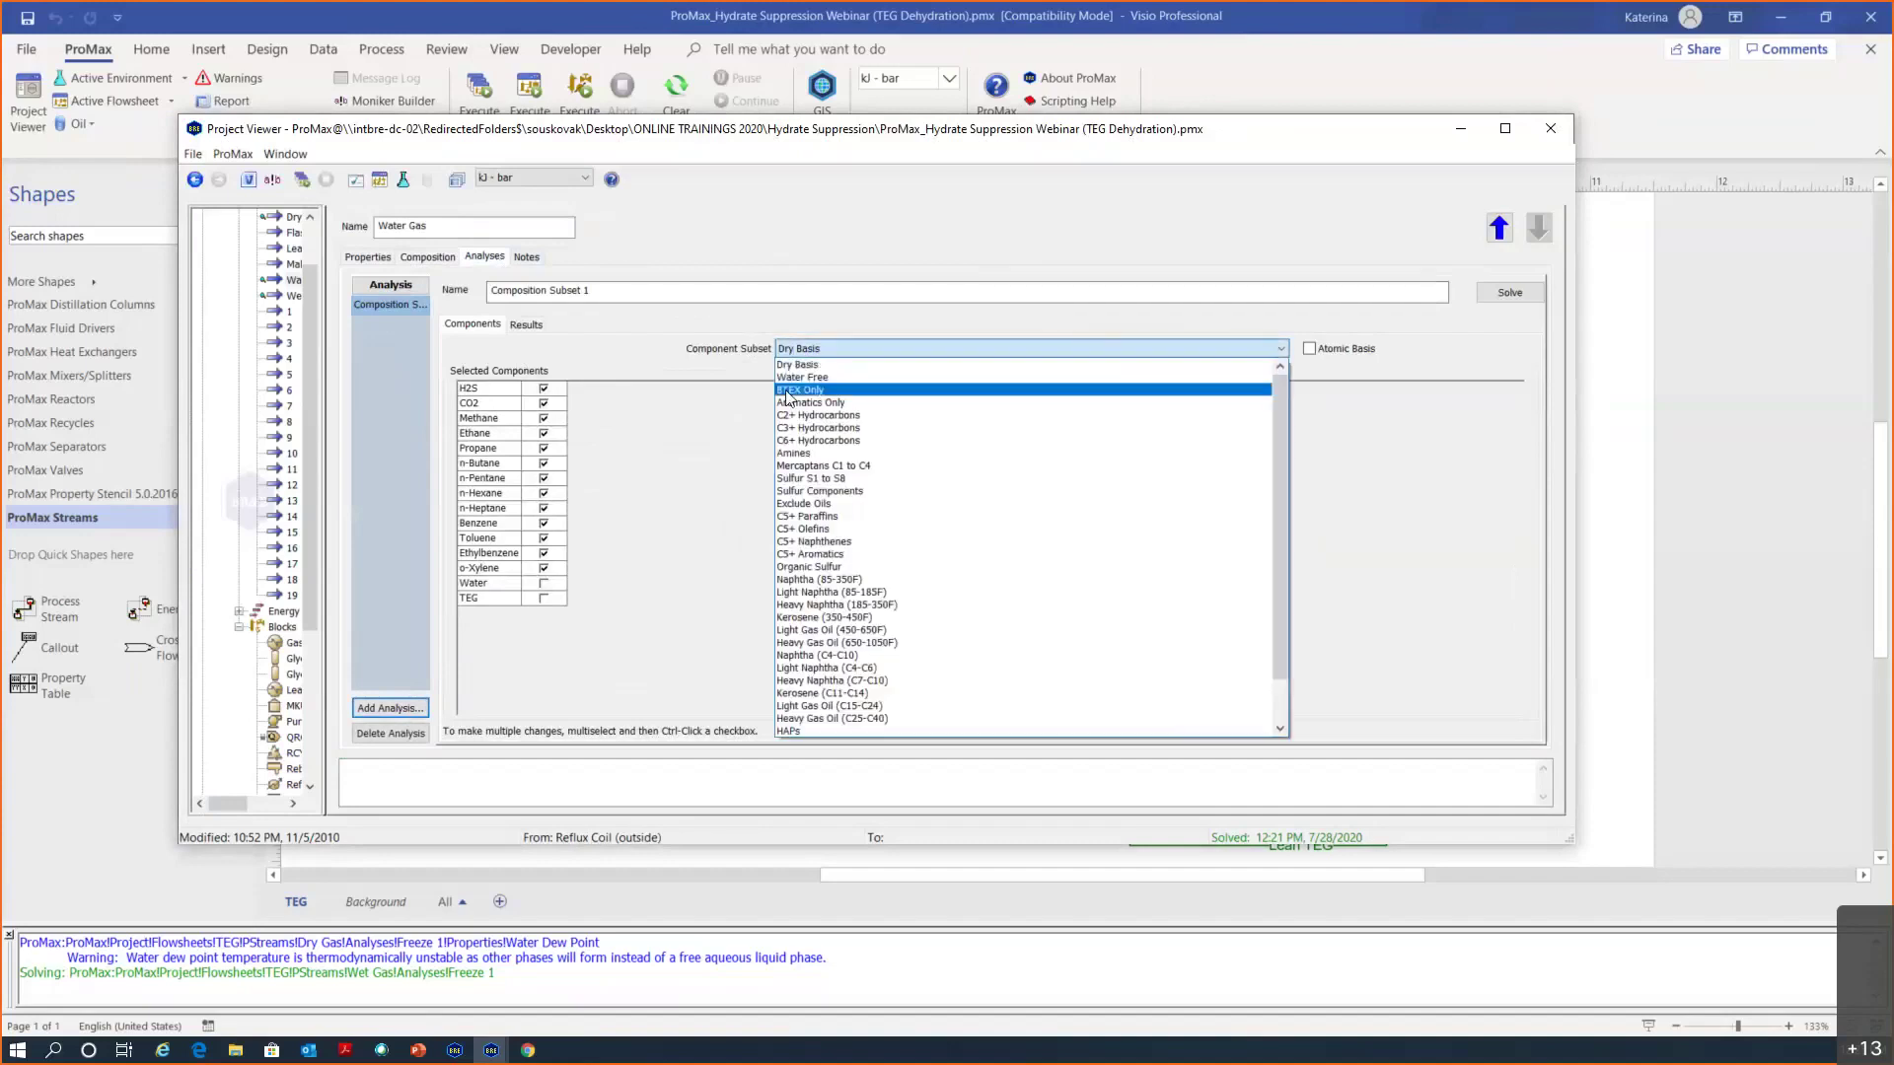
{"action": "left_click", "coordinate": [789, 390]}
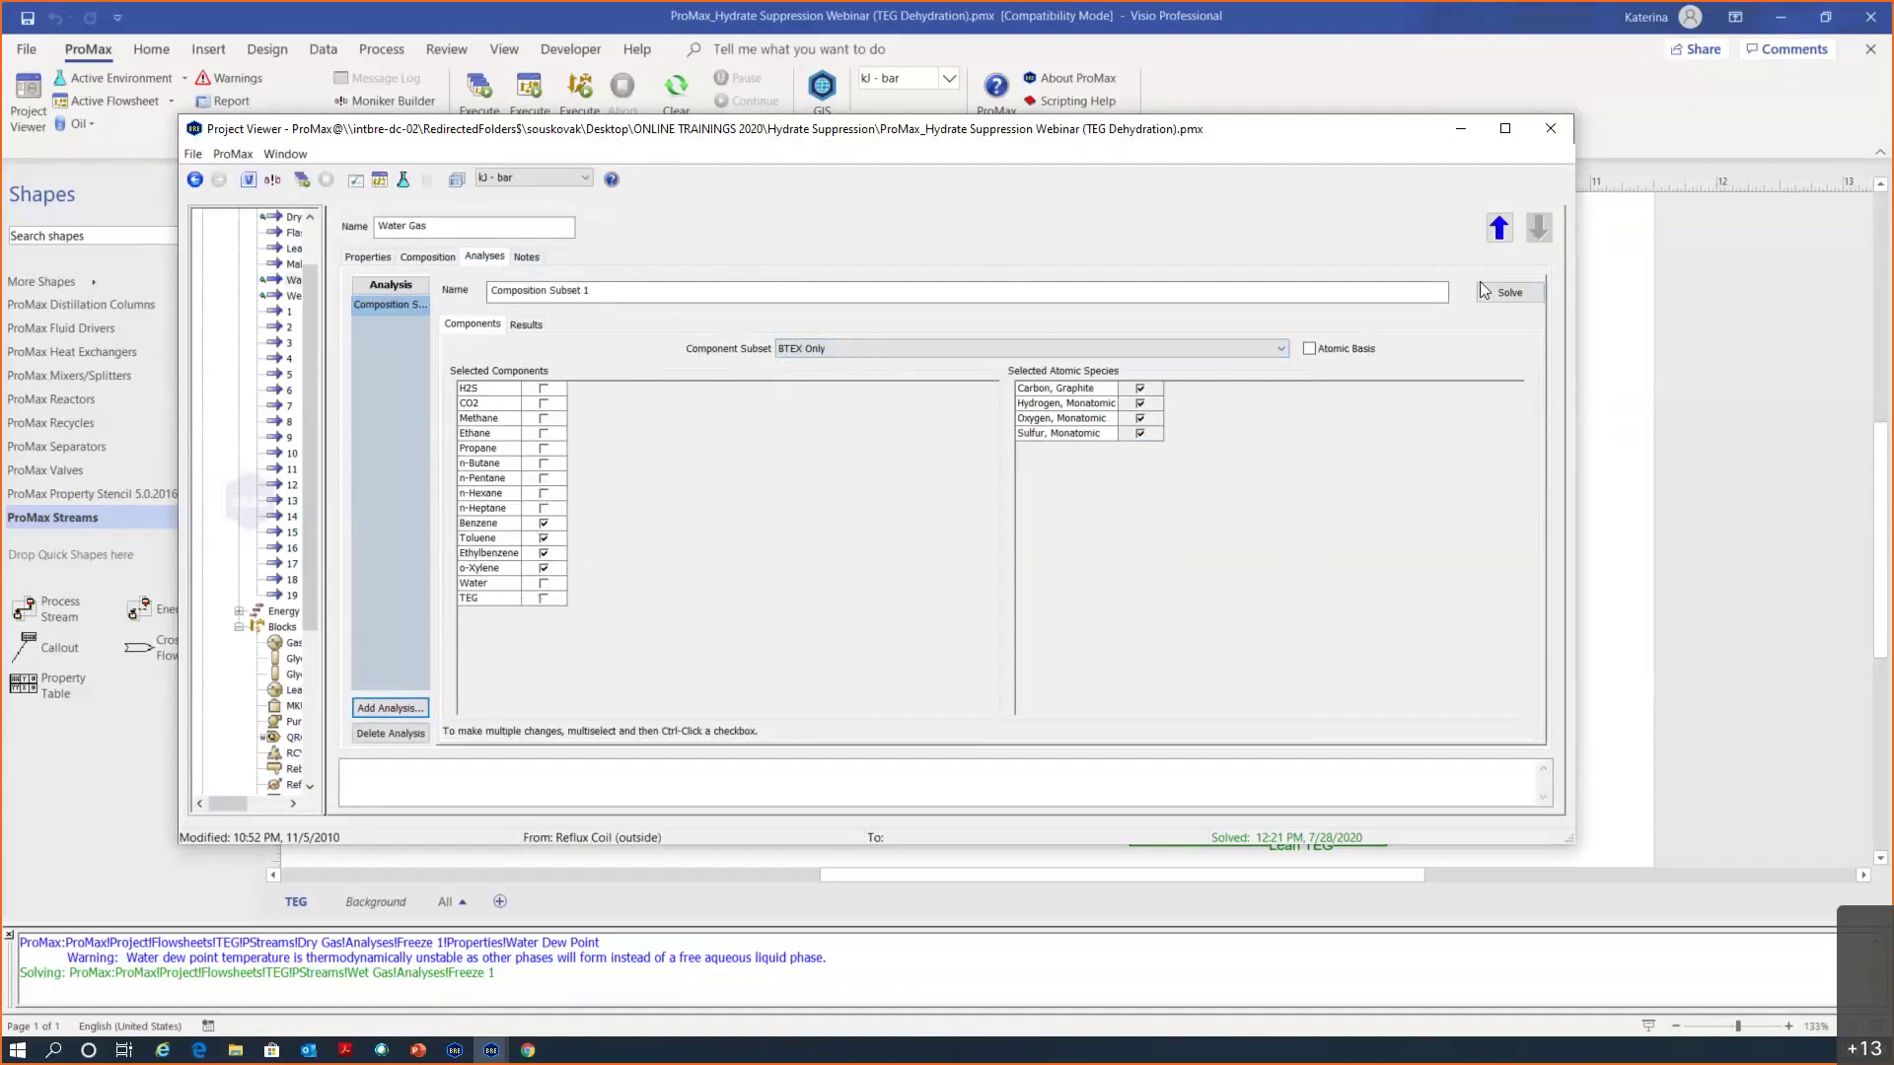
{"action": "left_click", "coordinate": [1509, 293]}
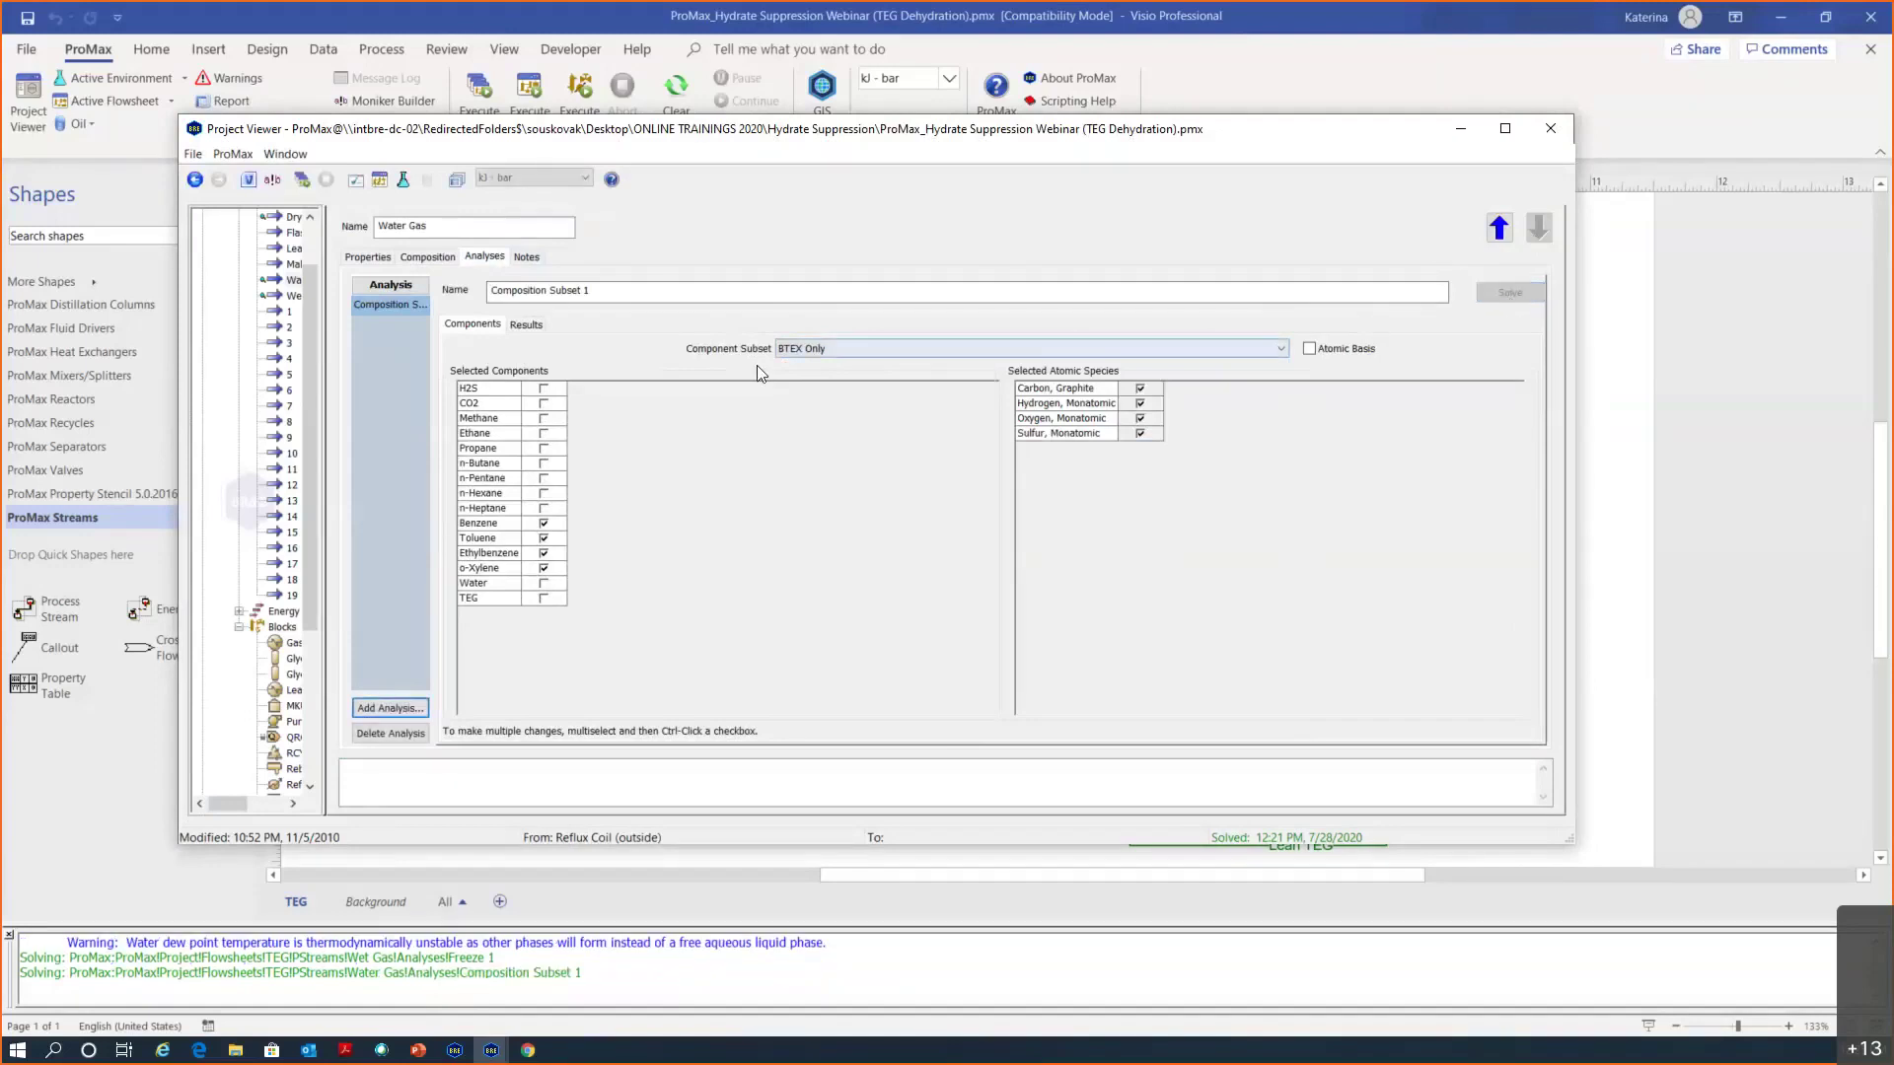
Set the mass flow unit in the BTEX subset results to tonne/yr
{"action": "left_click", "coordinate": [523, 324]}
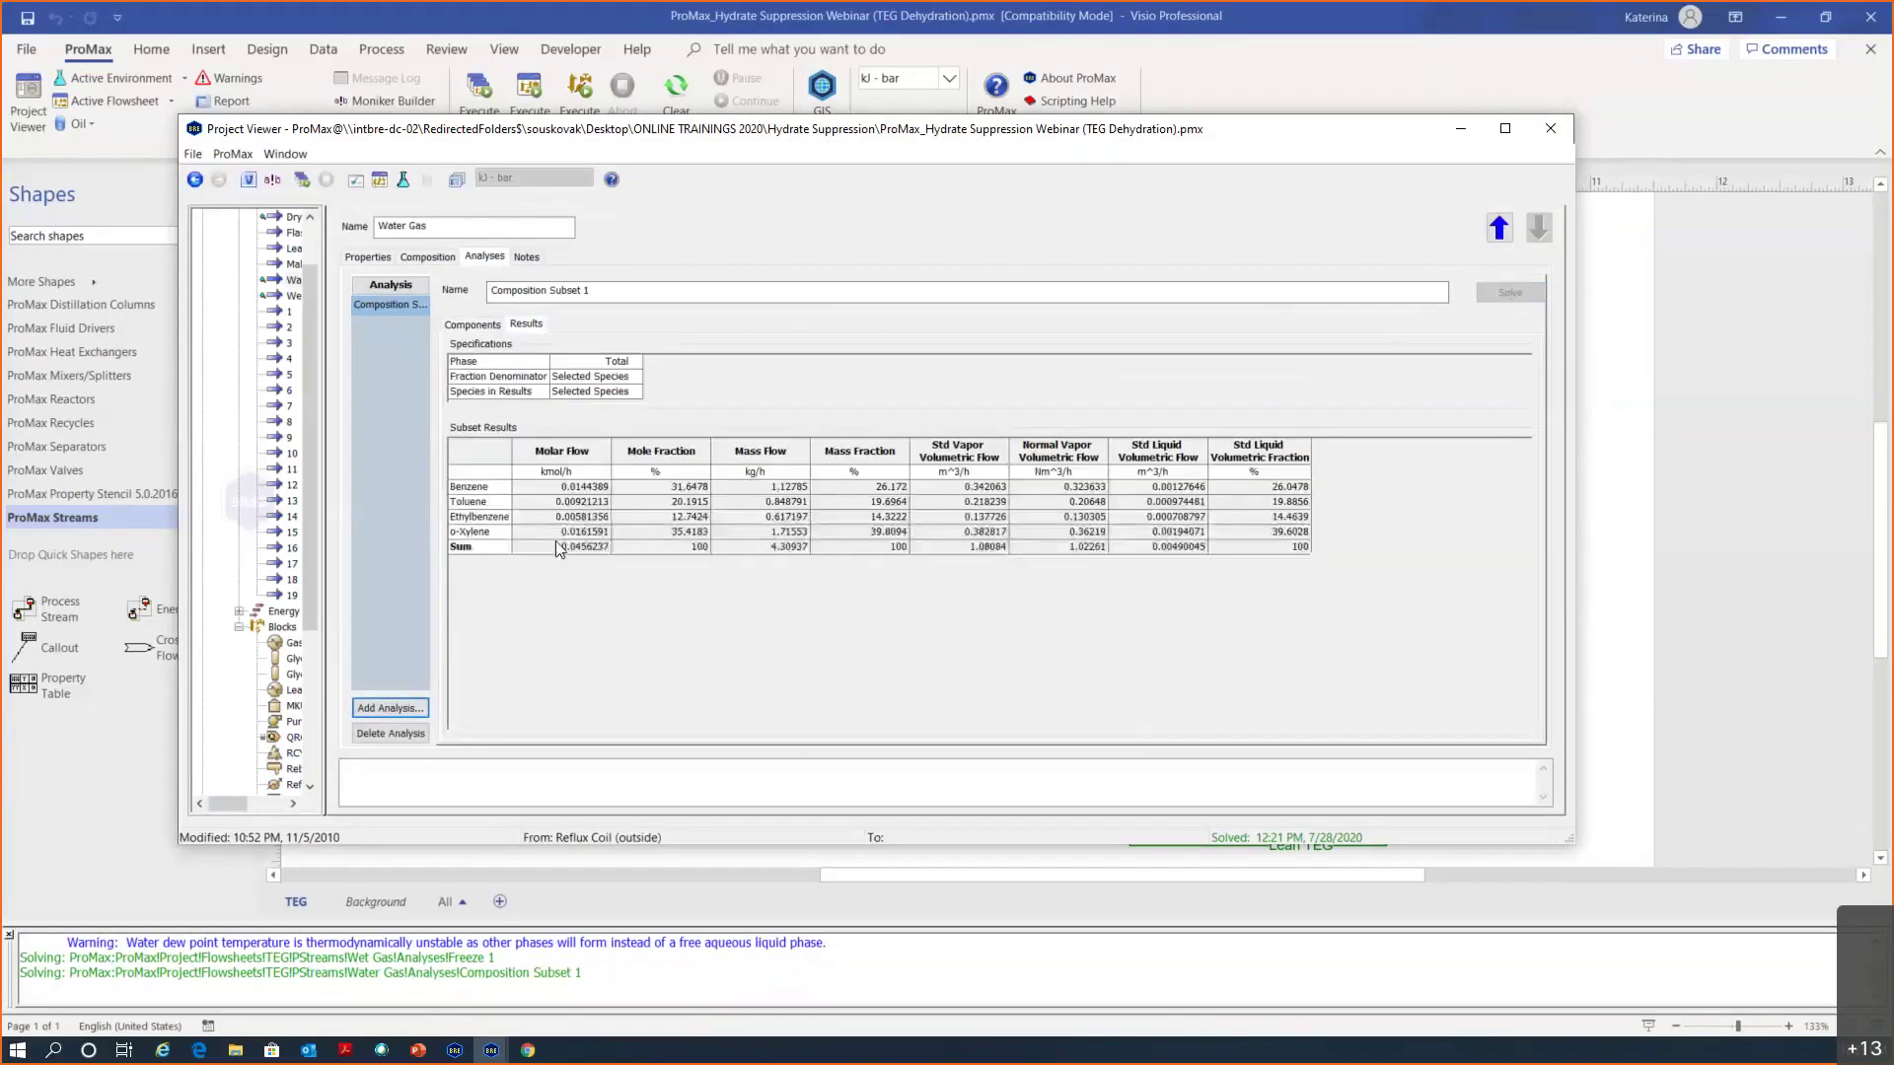
{"action": "left_click", "coordinate": [501, 549]}
{"action": "left_click", "coordinate": [785, 547]}
{"action": "left_click", "coordinate": [779, 473]}
{"action": "left_click", "coordinate": [803, 471]}
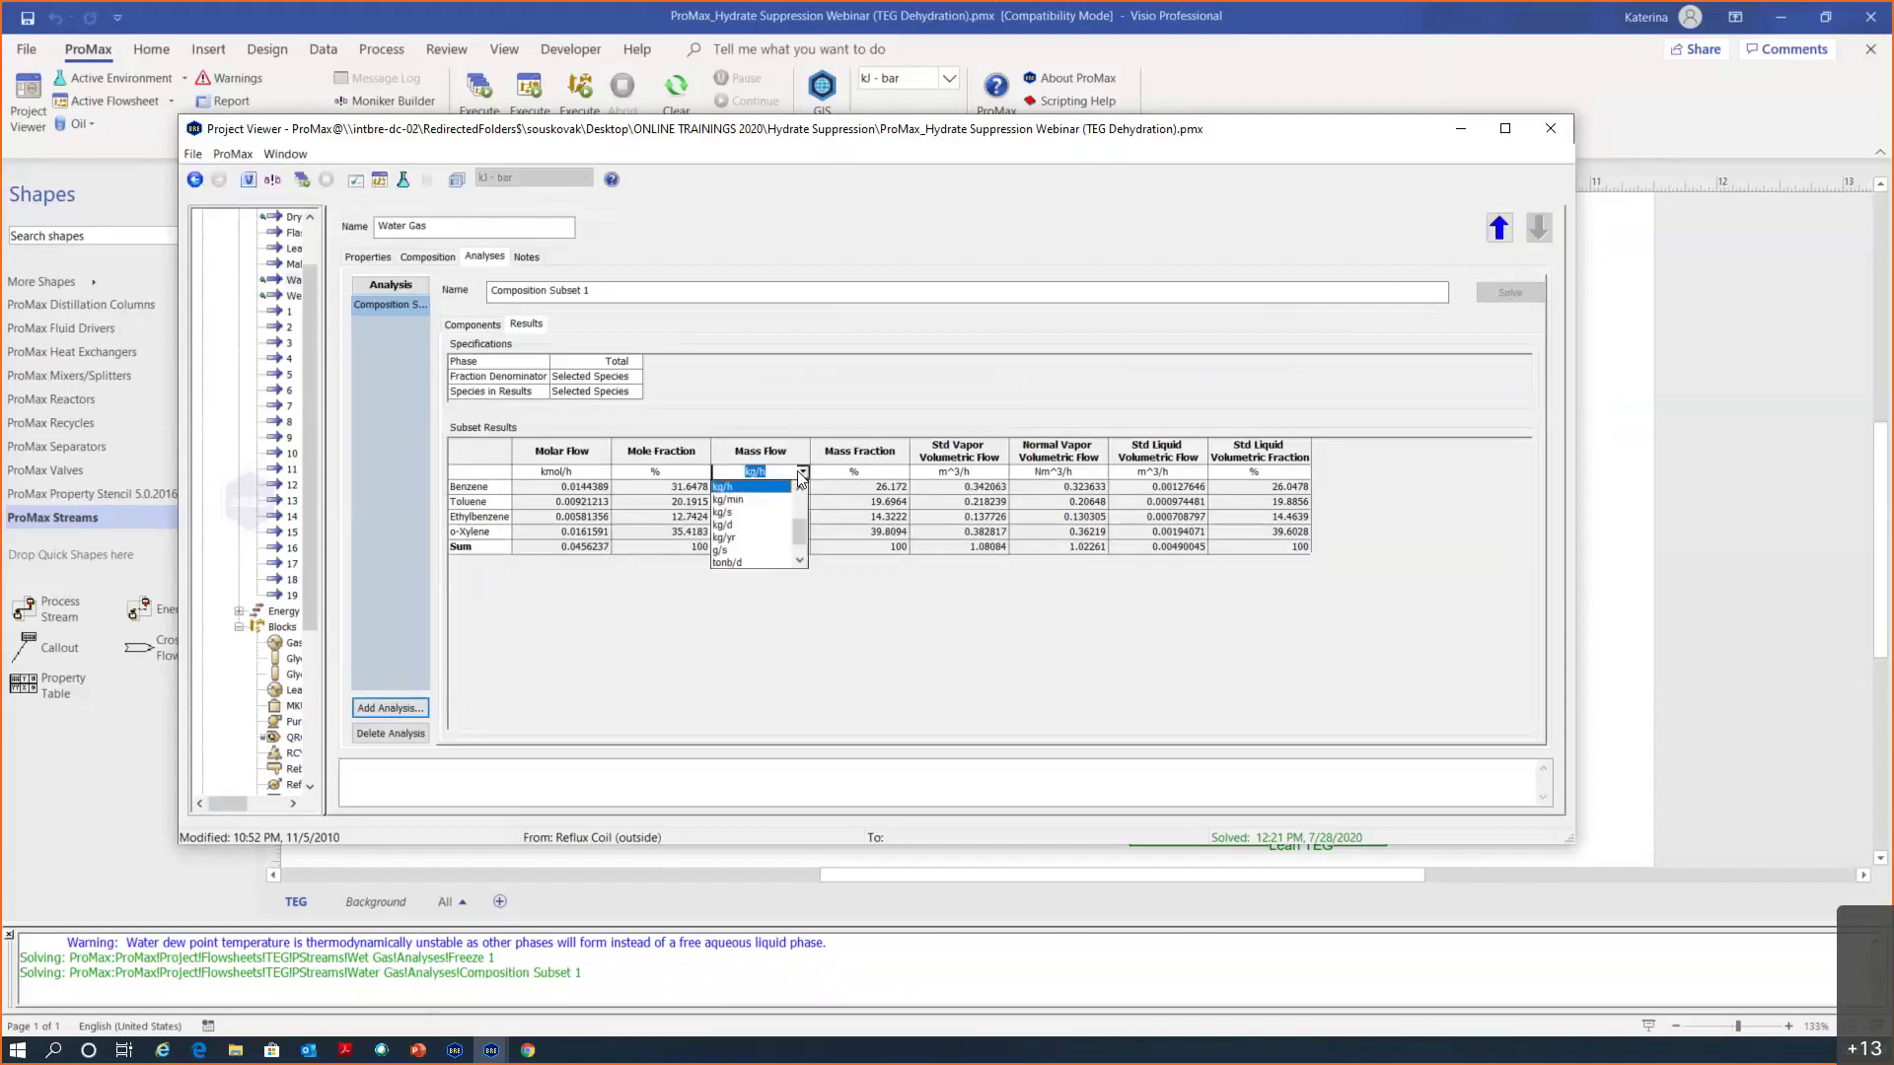
{"action": "scroll", "coordinate": [779, 508], "scroll_direction": "down", "scroll_amount": 1}
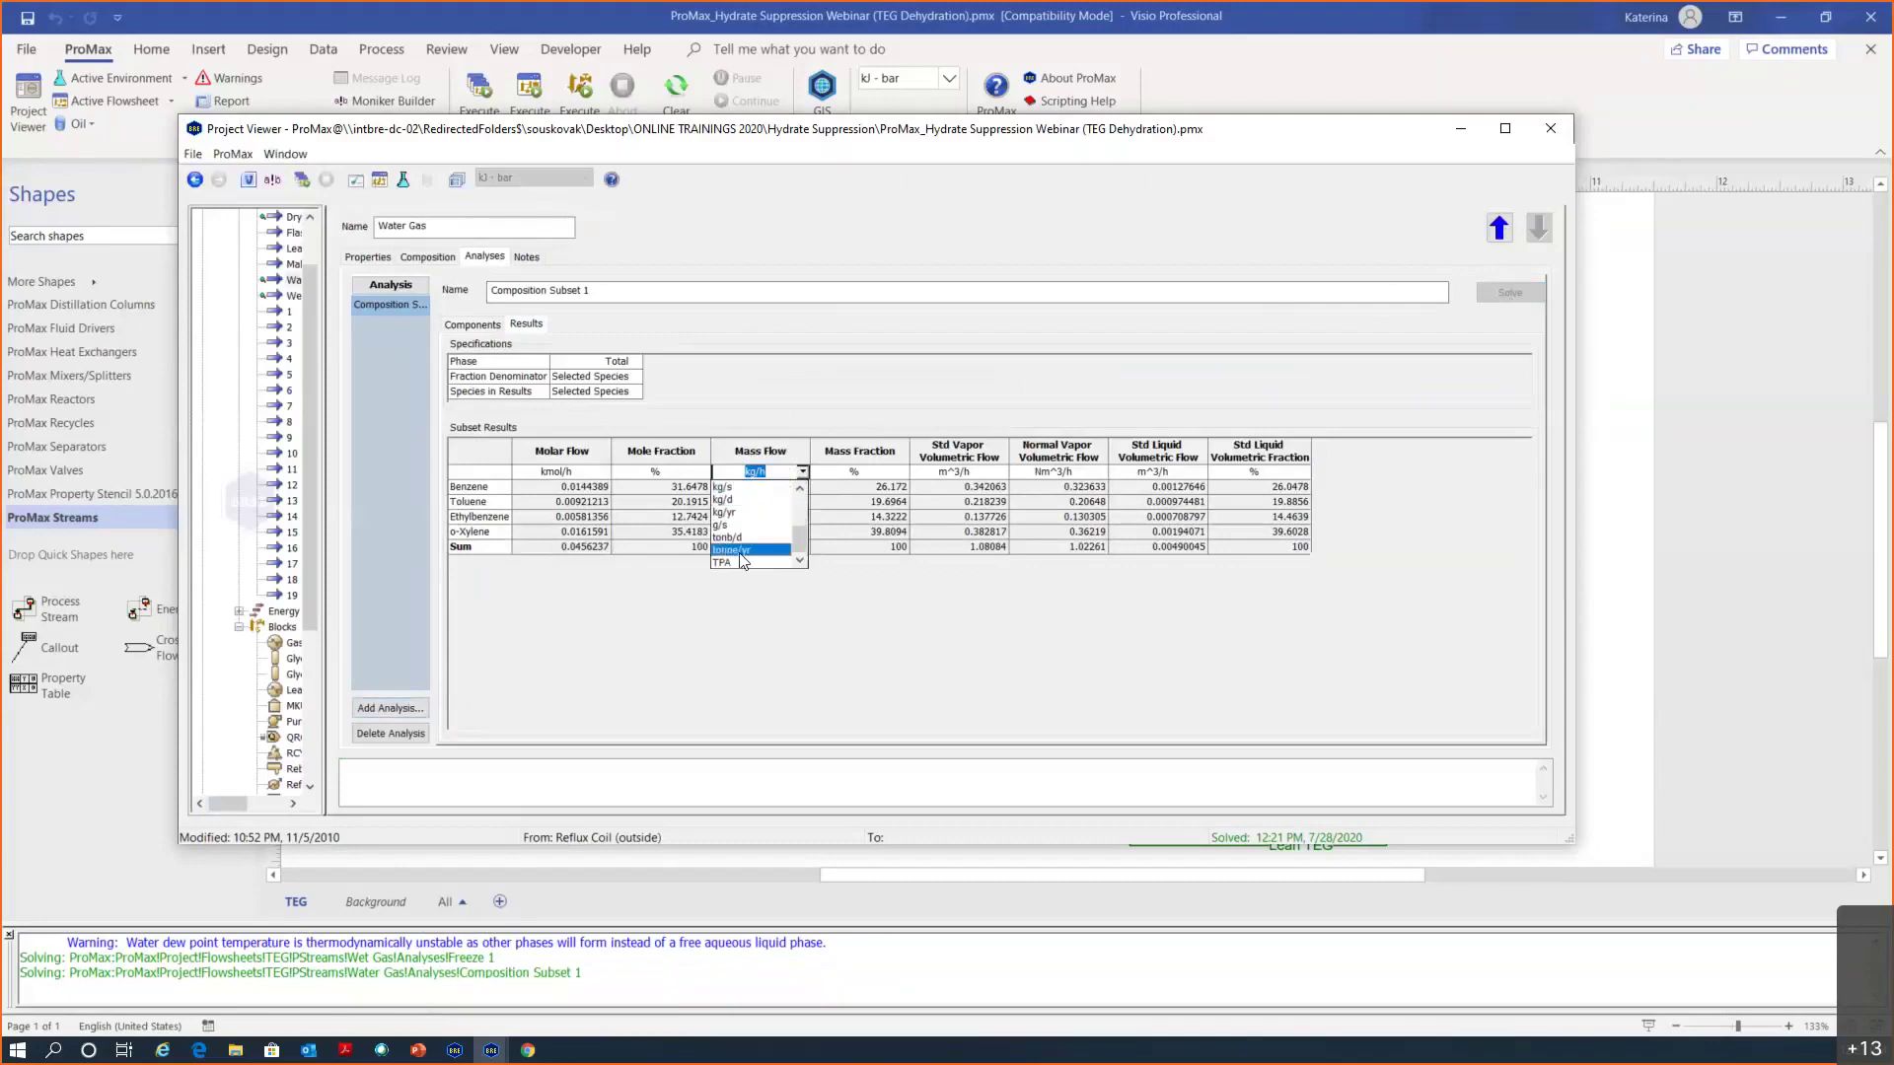
{"action": "left_click", "coordinate": [742, 558]}
Check the summed BTEX mass flow of the Water Gas stream and close the Project Viewer
{"action": "left_click", "coordinate": [795, 549]}
{"action": "scroll", "coordinate": [797, 578], "scroll_direction": "up", "scroll_amount": 3}
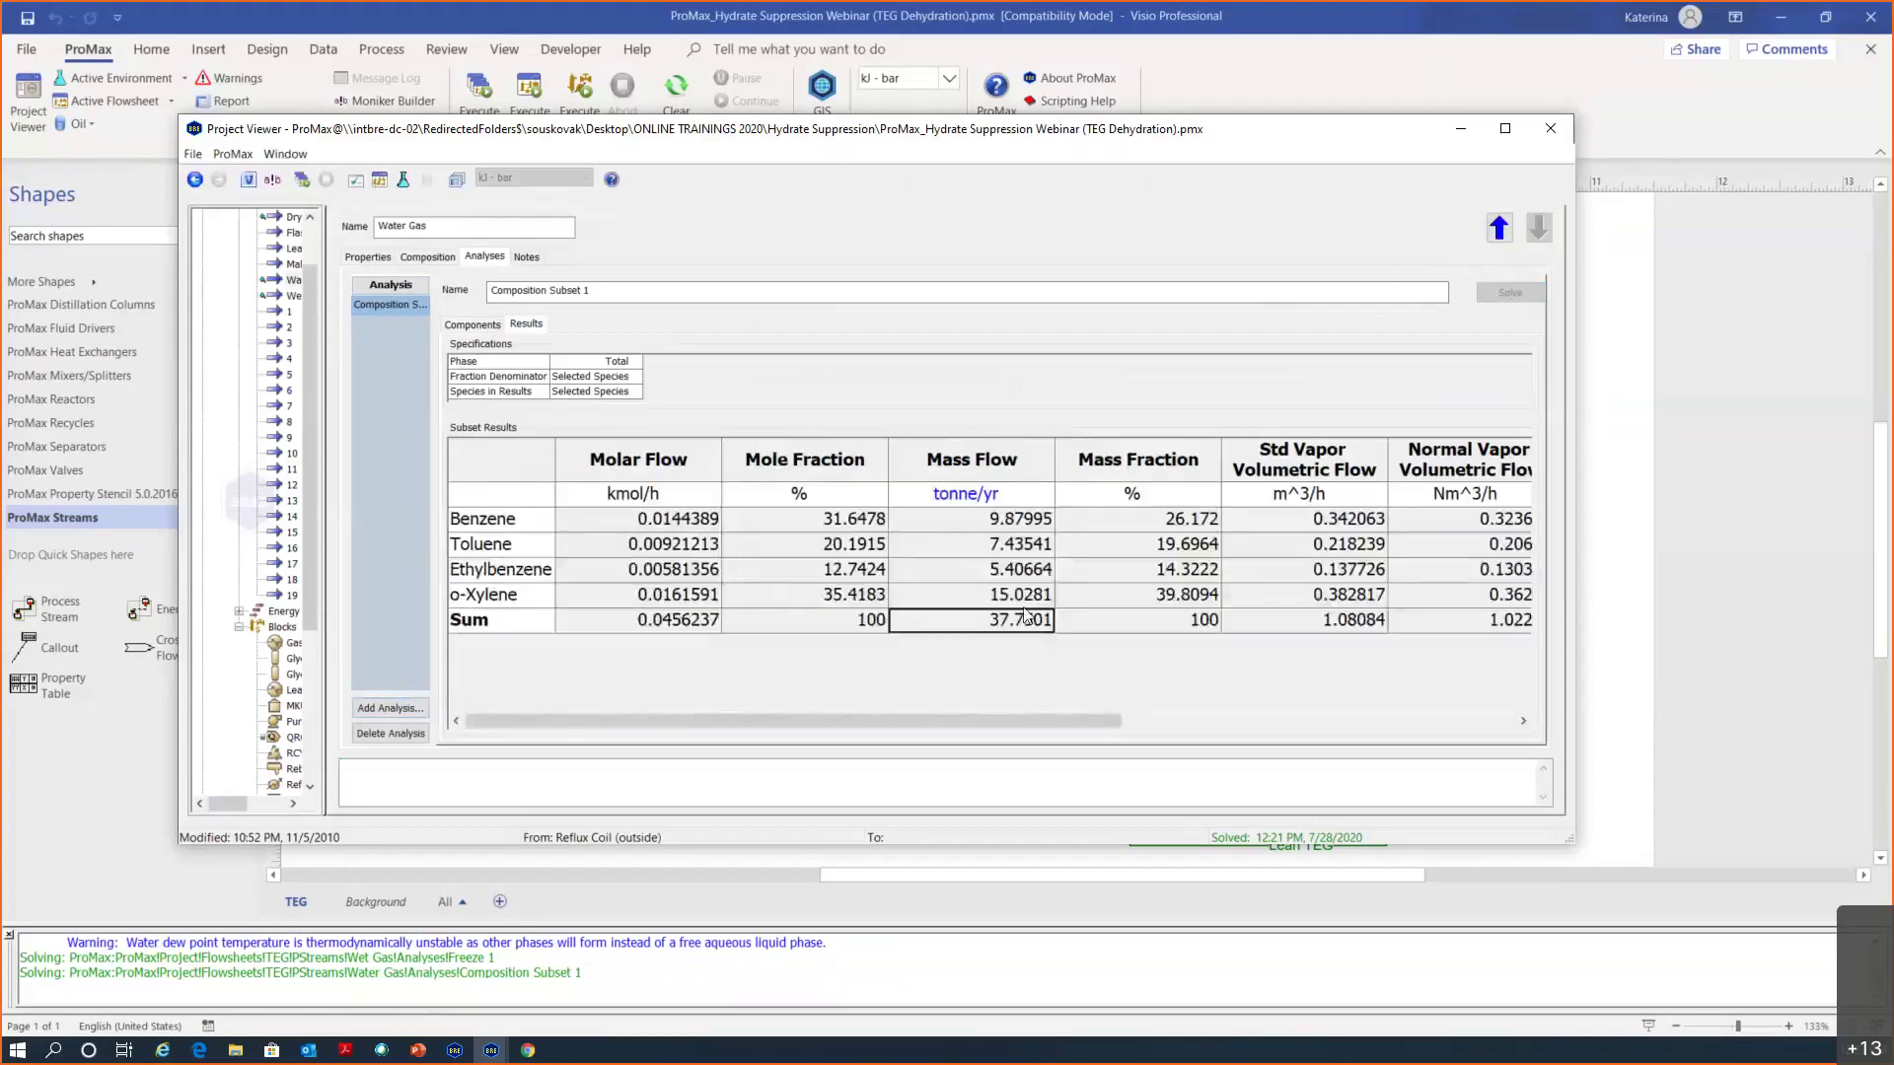
{"action": "scroll", "coordinate": [1173, 438], "scroll_direction": "up", "scroll_amount": 1}
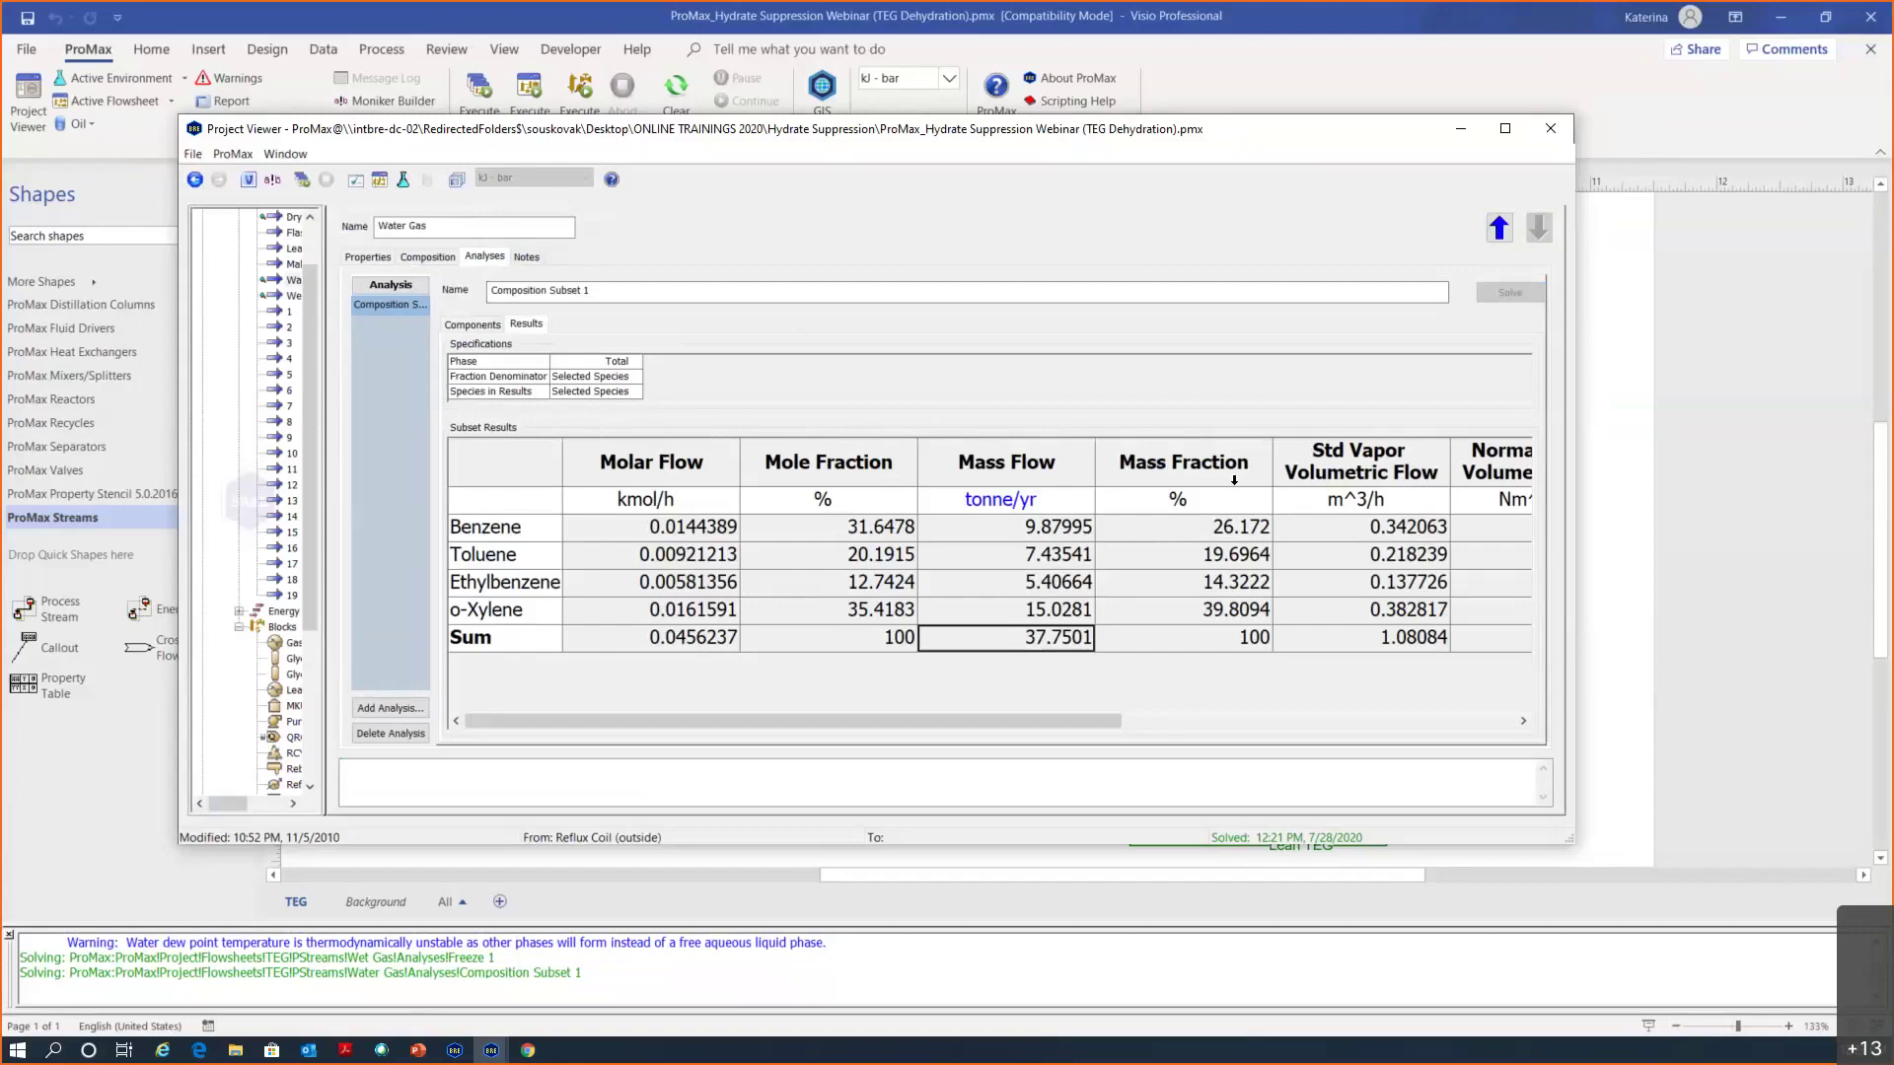
{"action": "left_click", "coordinate": [1550, 129]}
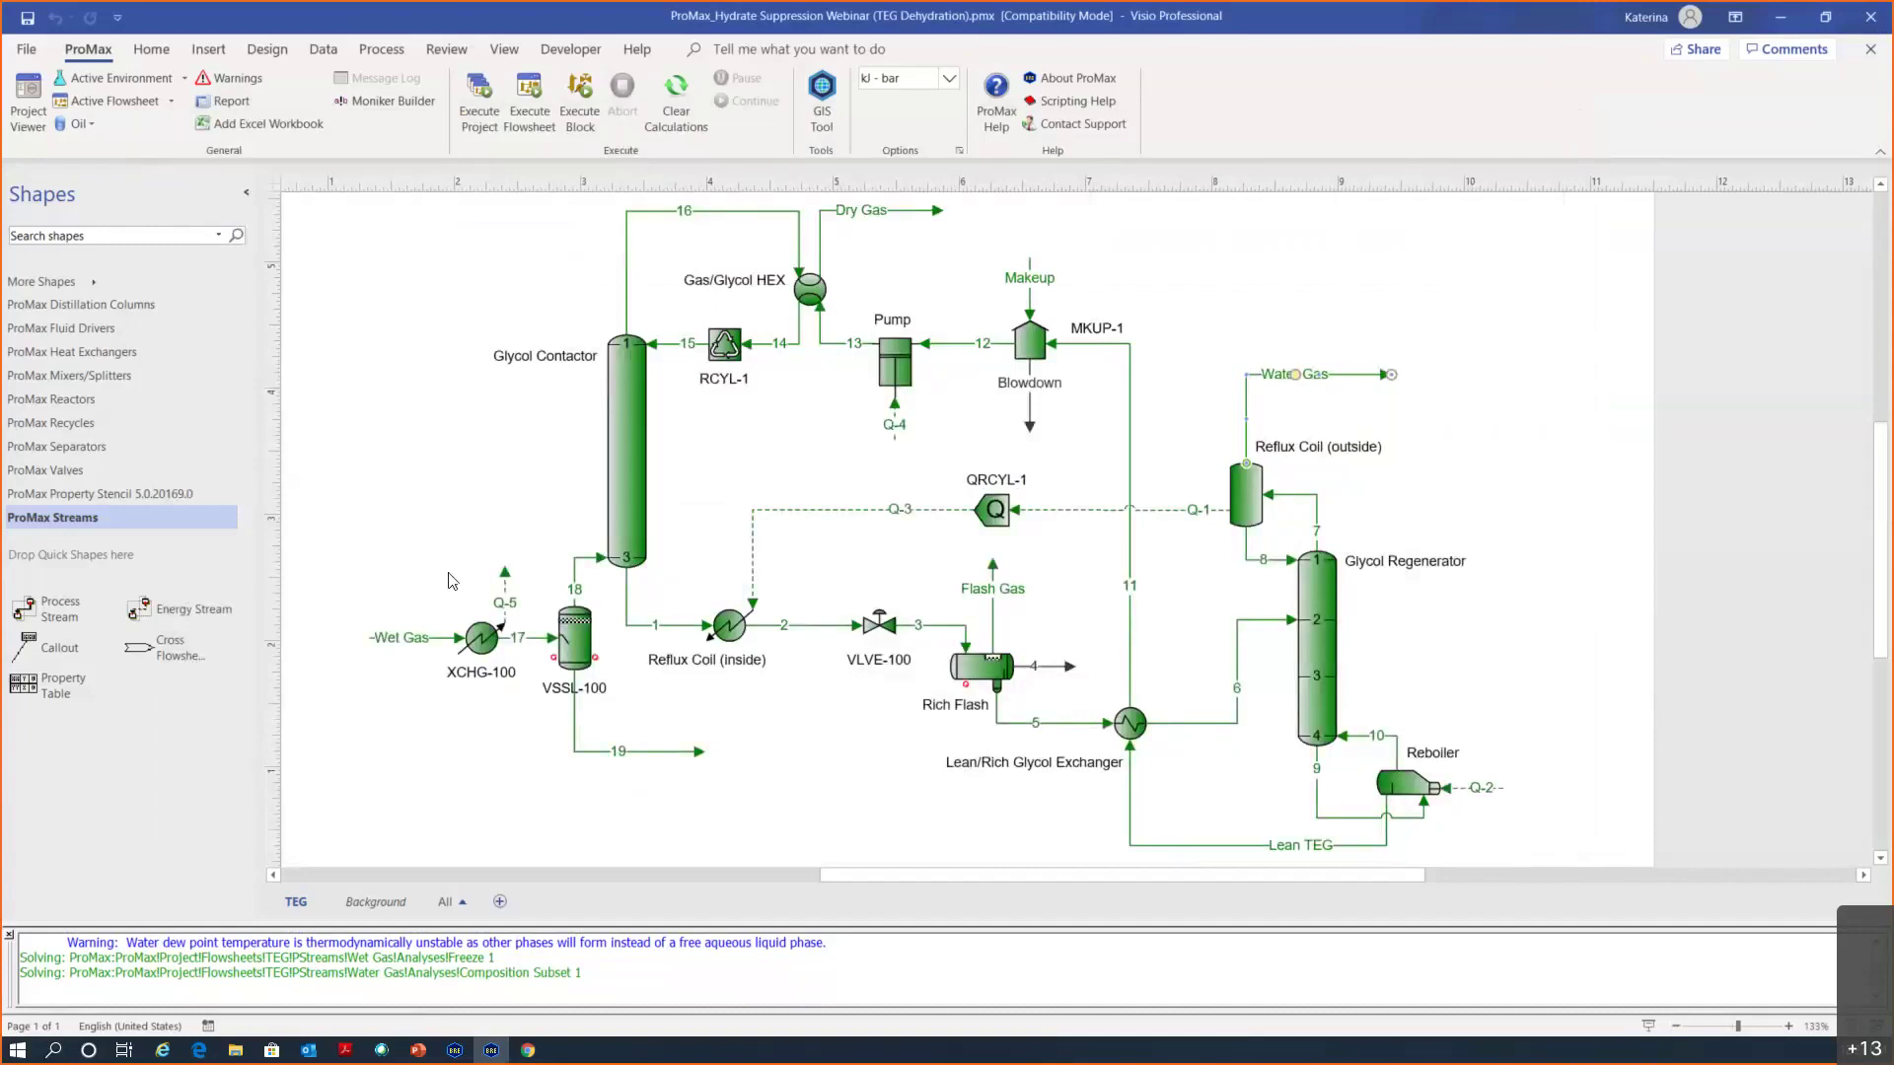
Place a Sum Components shape from the ProMax Property Stencil above the Water Gas stream and assign it to Water Gas
{"action": "left_click", "coordinate": [122, 493]}
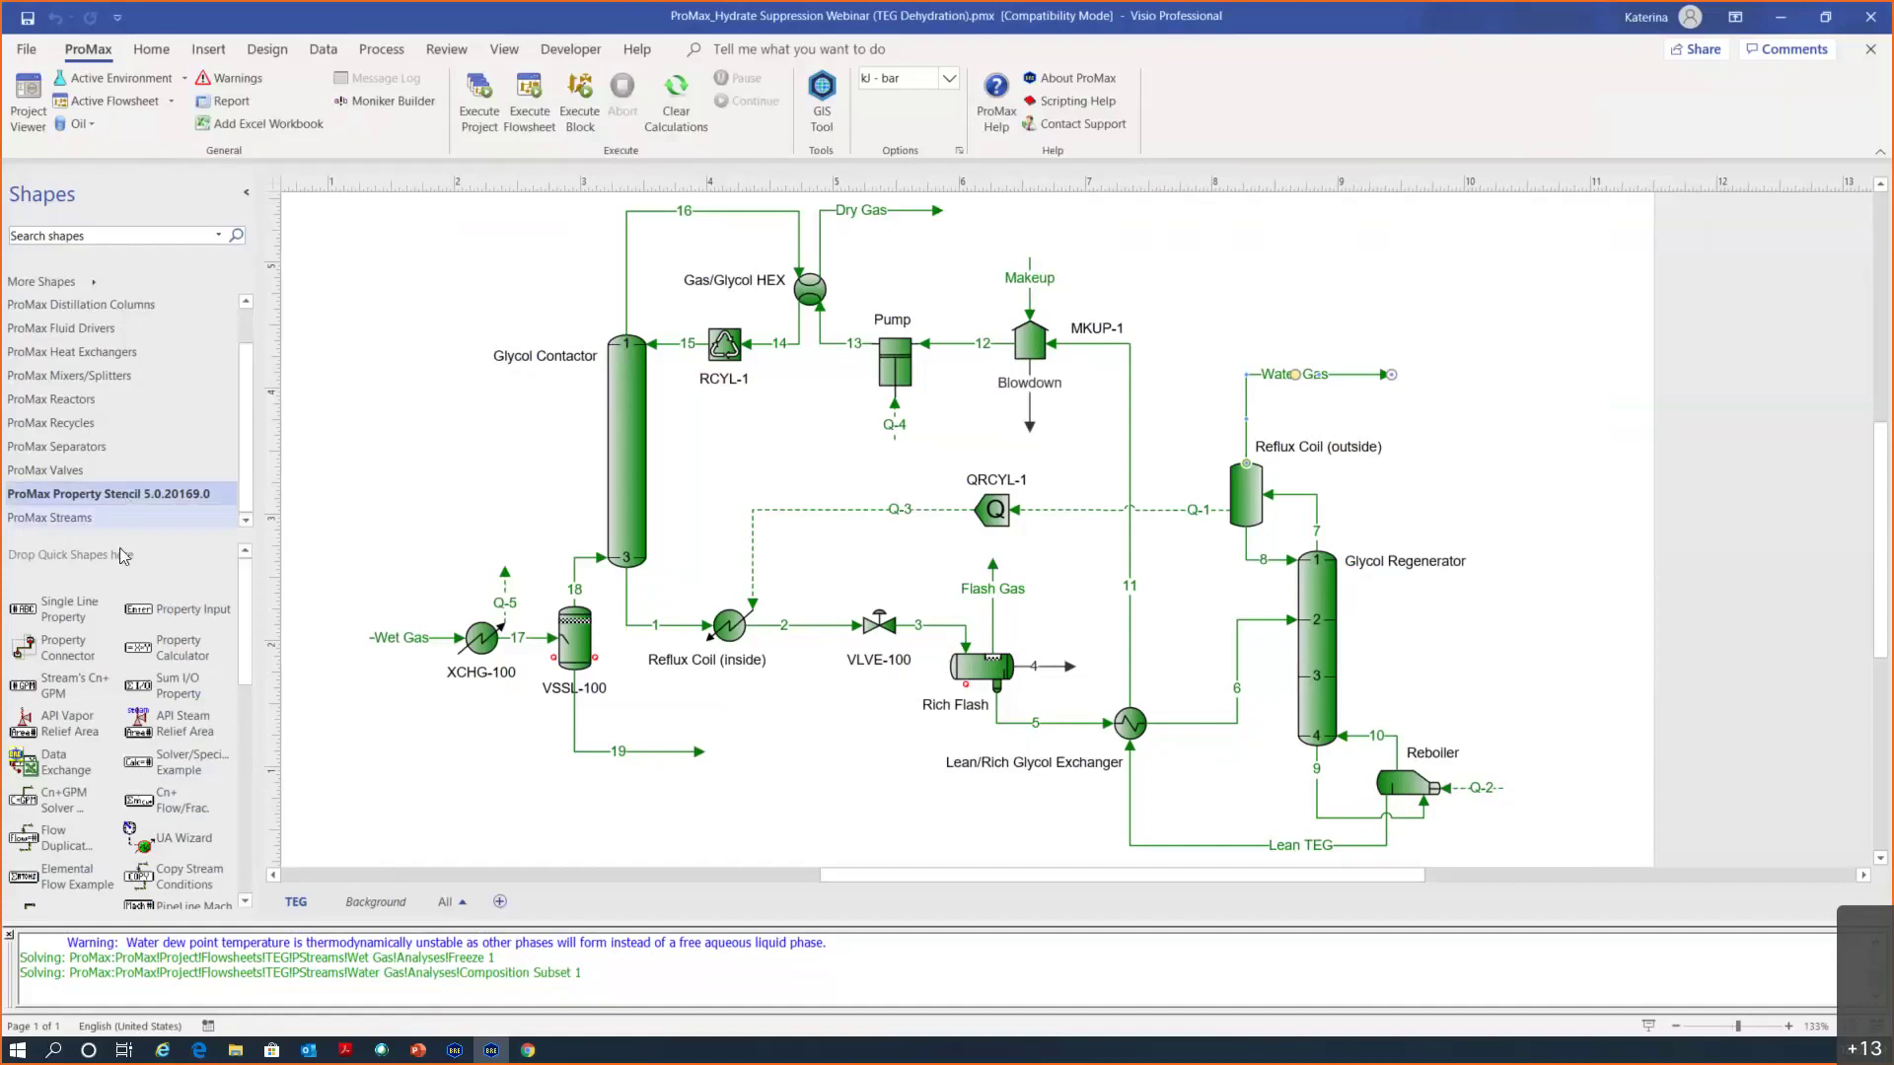
{"action": "scroll", "coordinate": [137, 669], "scroll_direction": "down", "scroll_amount": 4}
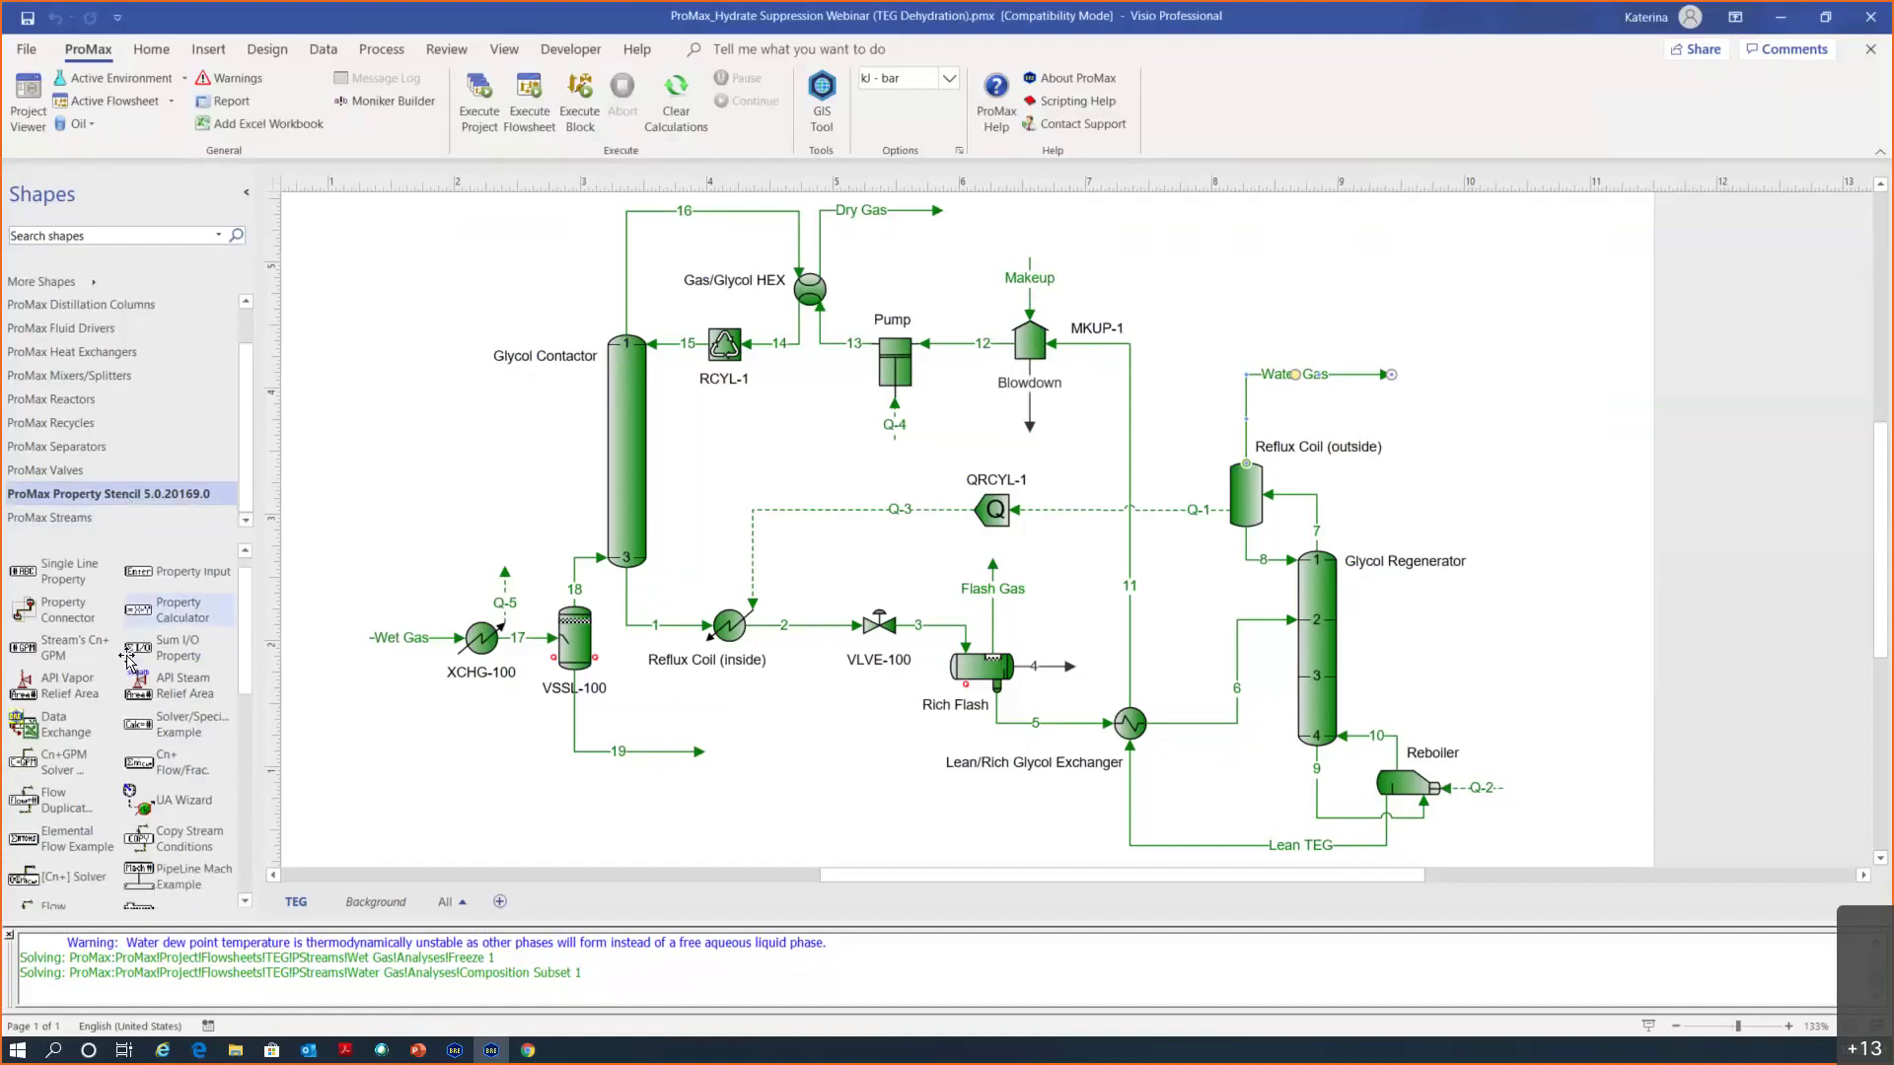
{"action": "scroll", "coordinate": [128, 666], "scroll_direction": "down", "scroll_amount": 4}
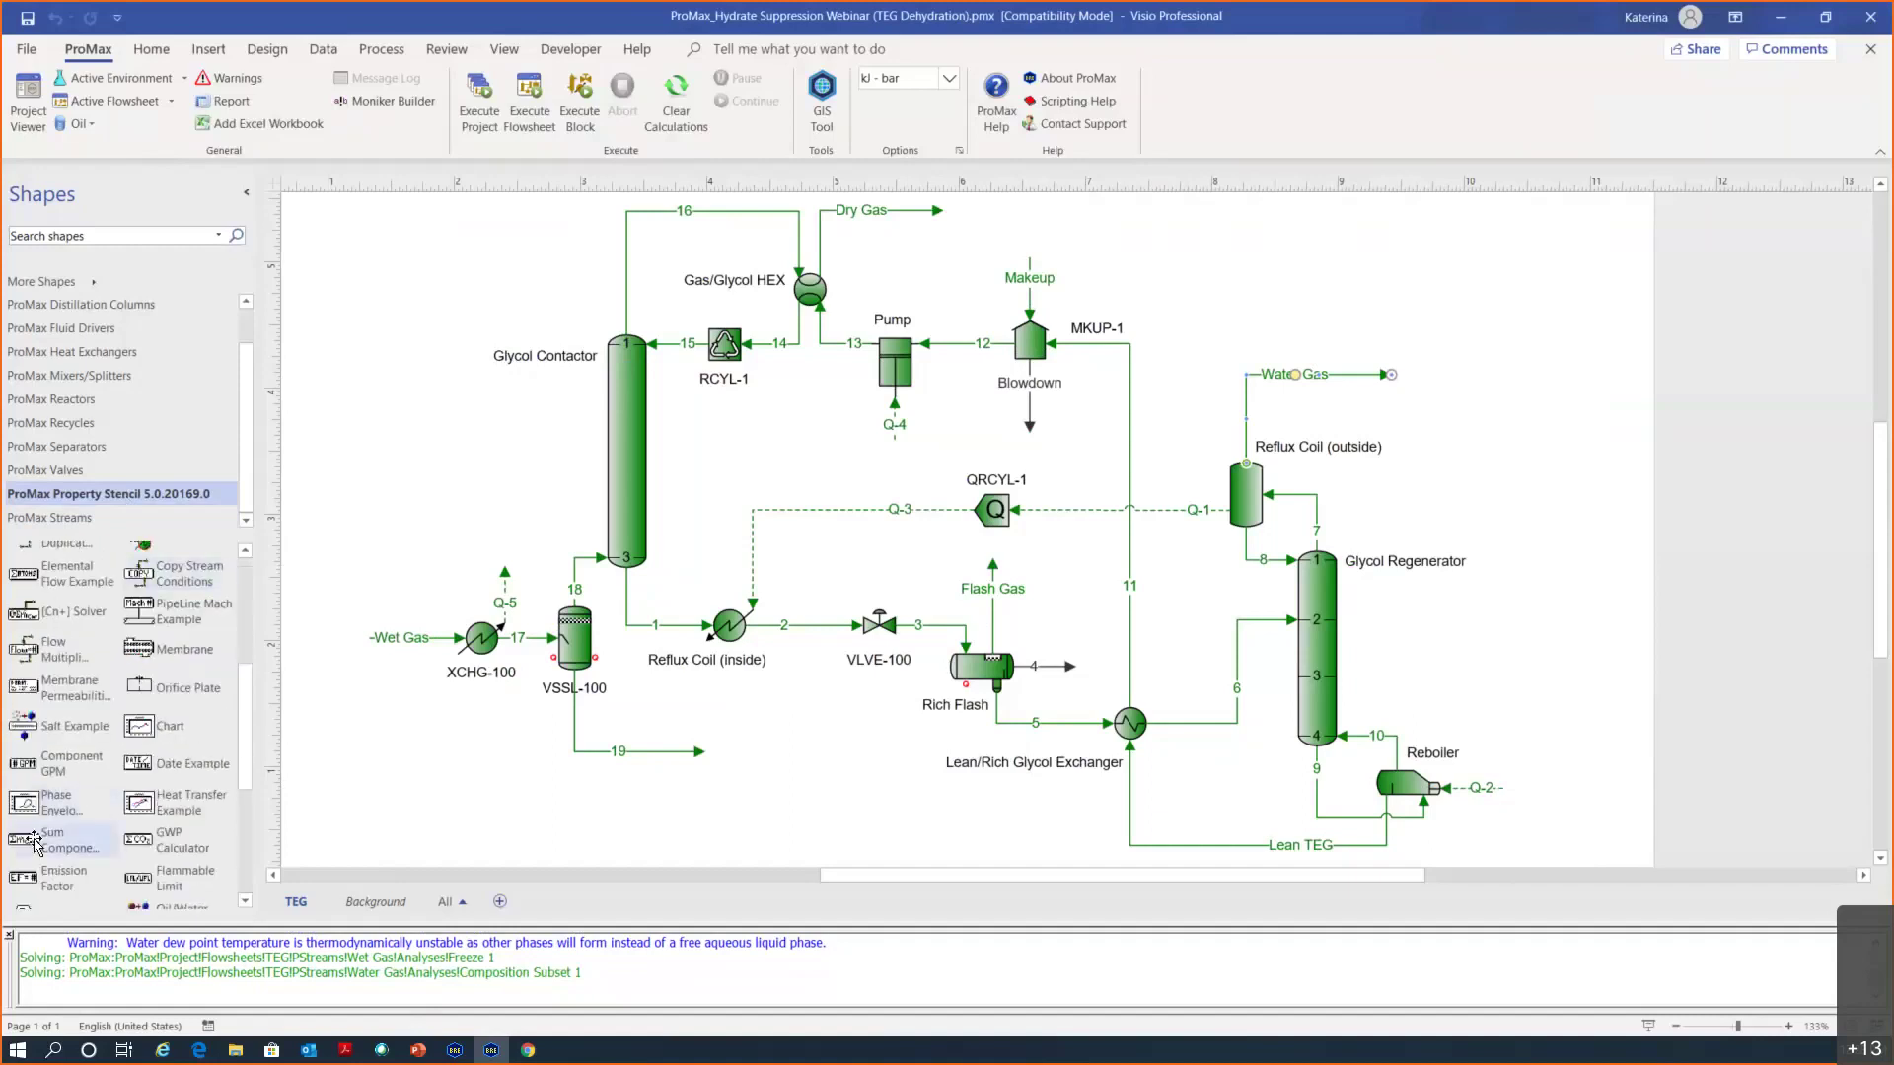
{"action": "left_click_drag", "start_coordinate": [43, 845], "coordinate": [1304, 283]}
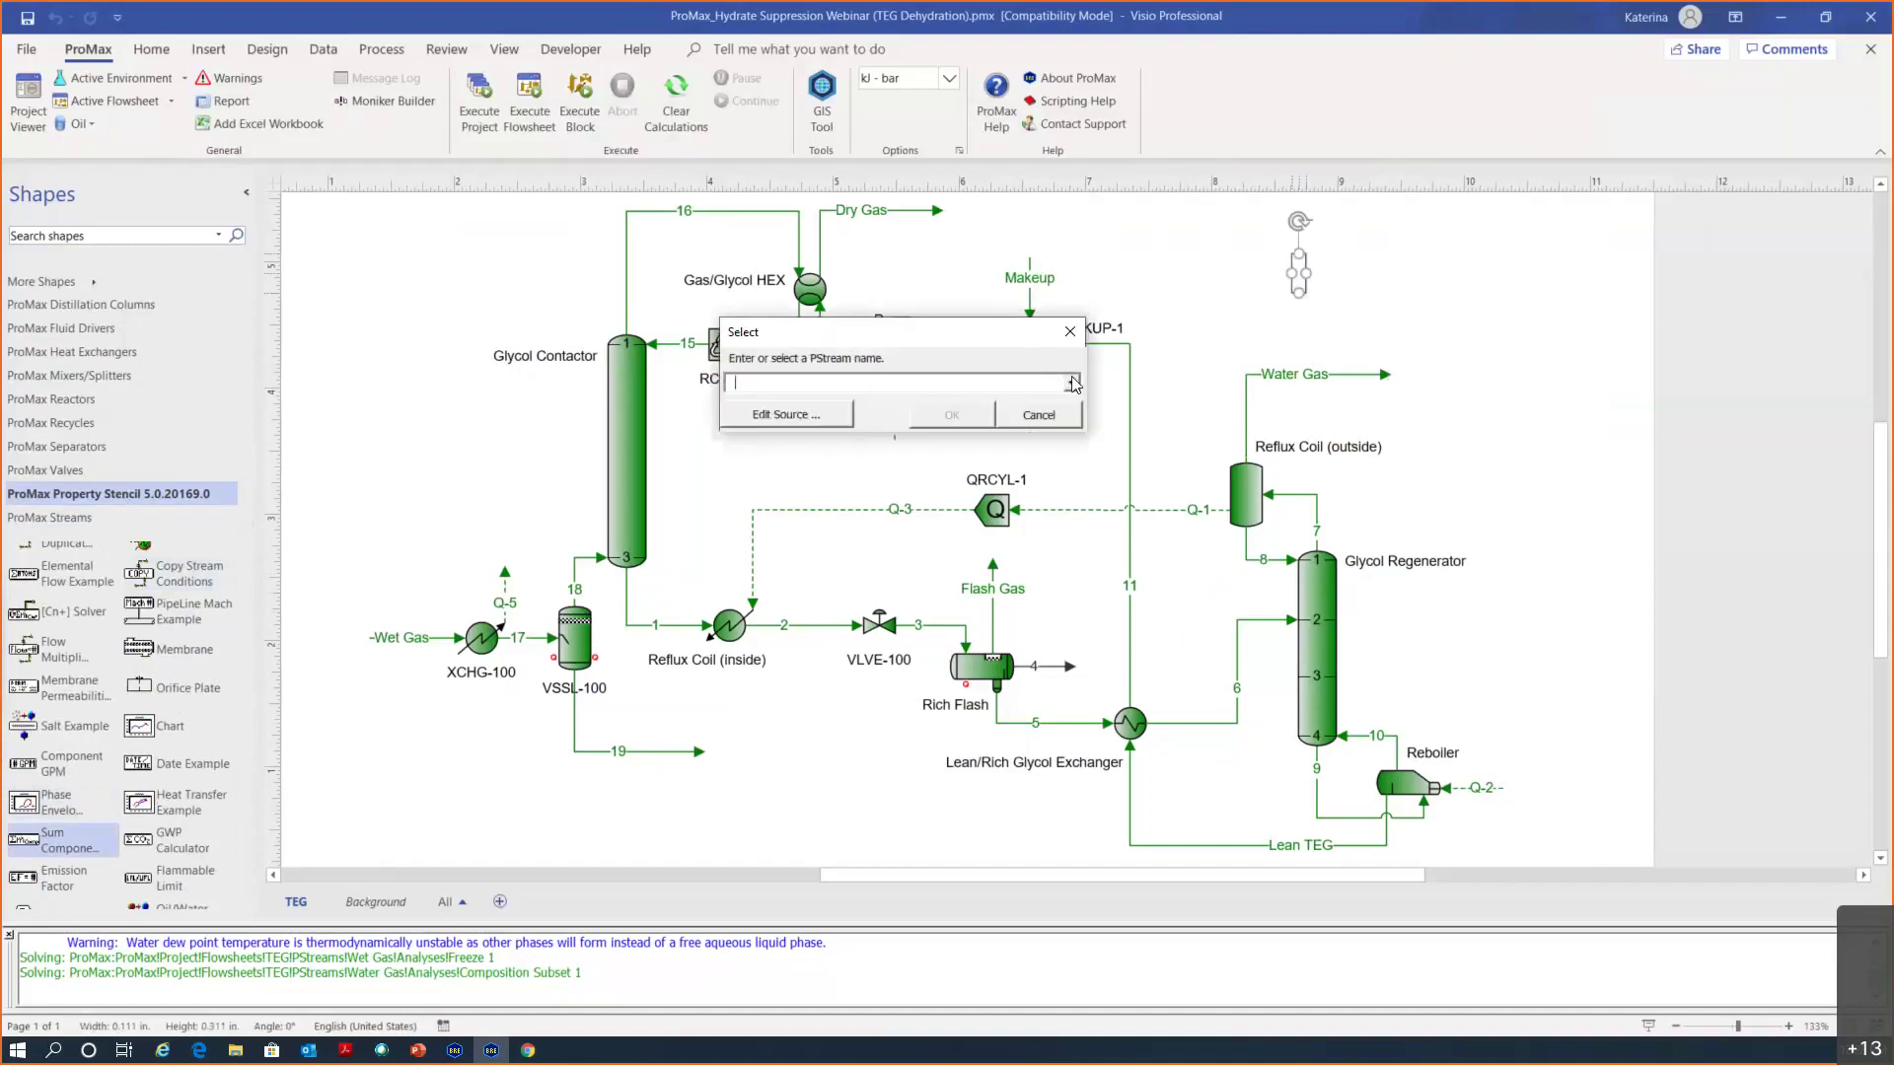
{"action": "left_click", "coordinate": [1072, 383]}
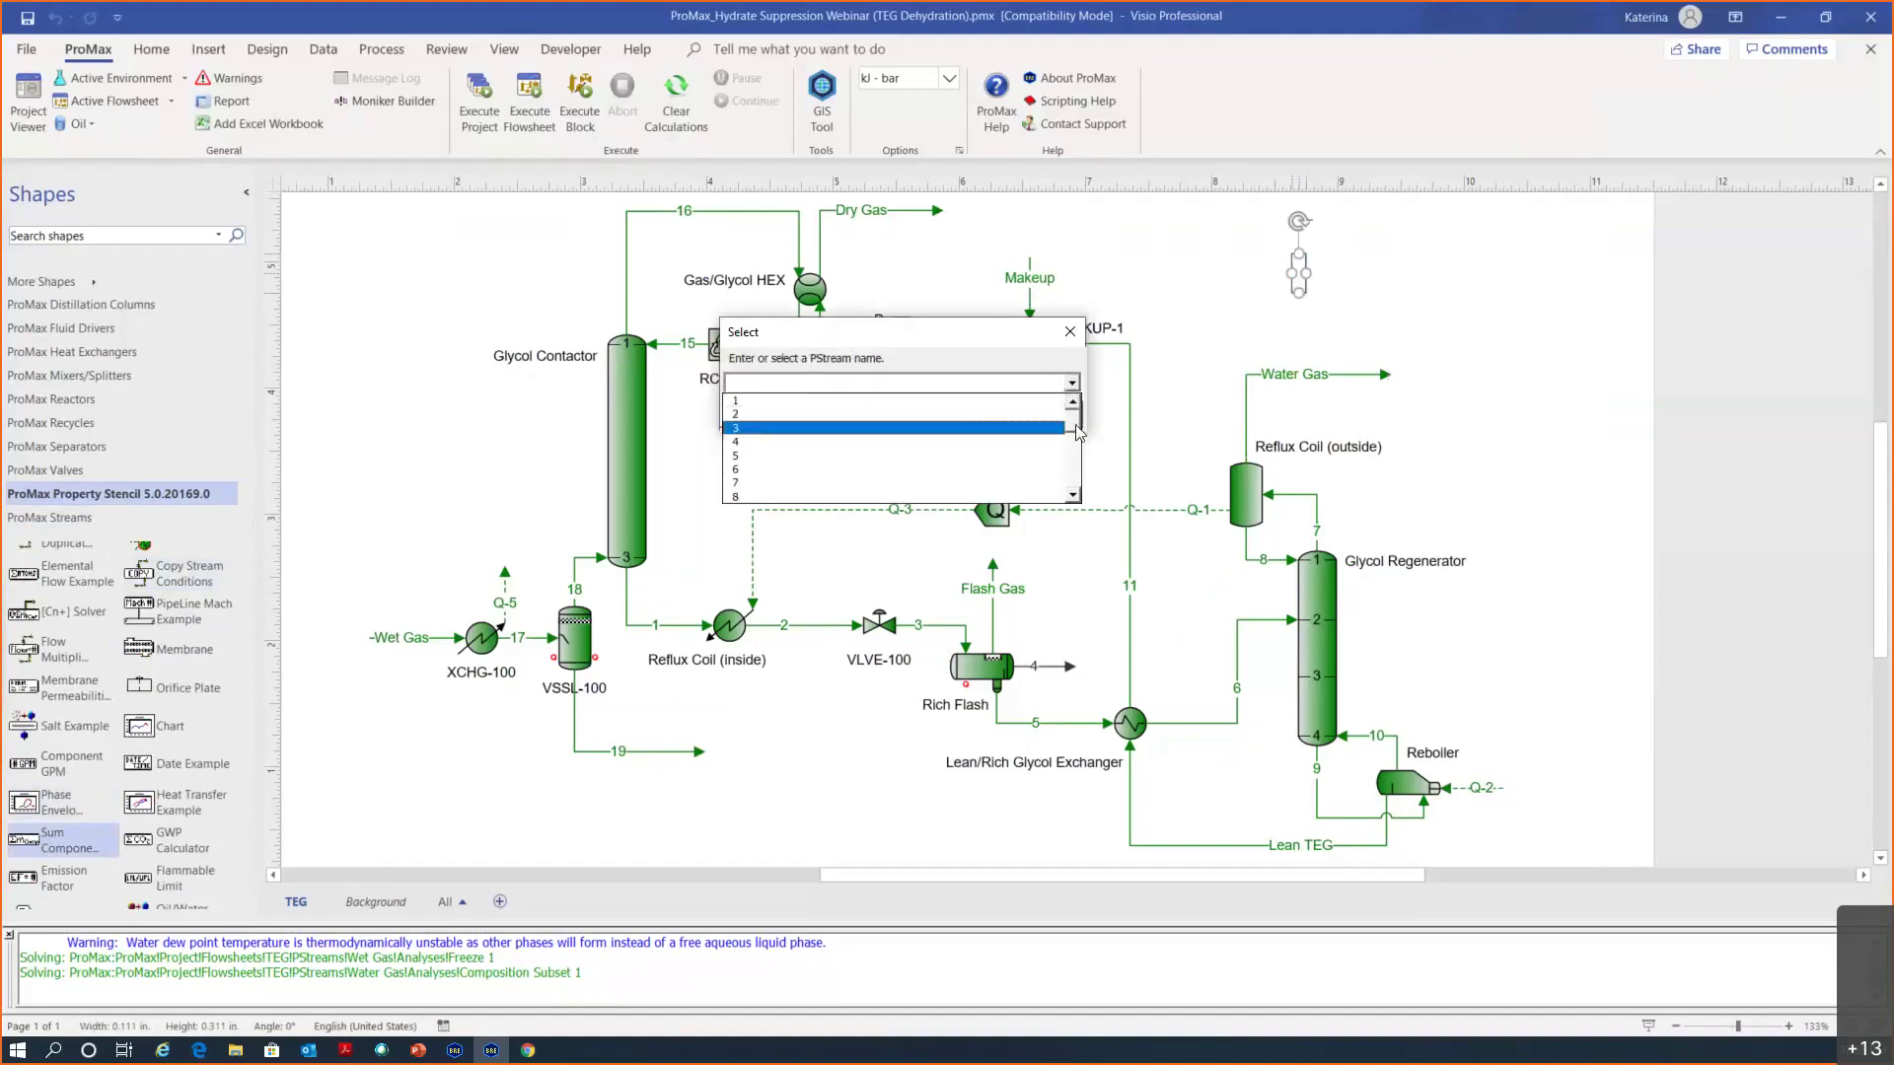
{"action": "scroll", "coordinate": [1070, 445], "scroll_direction": "down", "scroll_amount": 5}
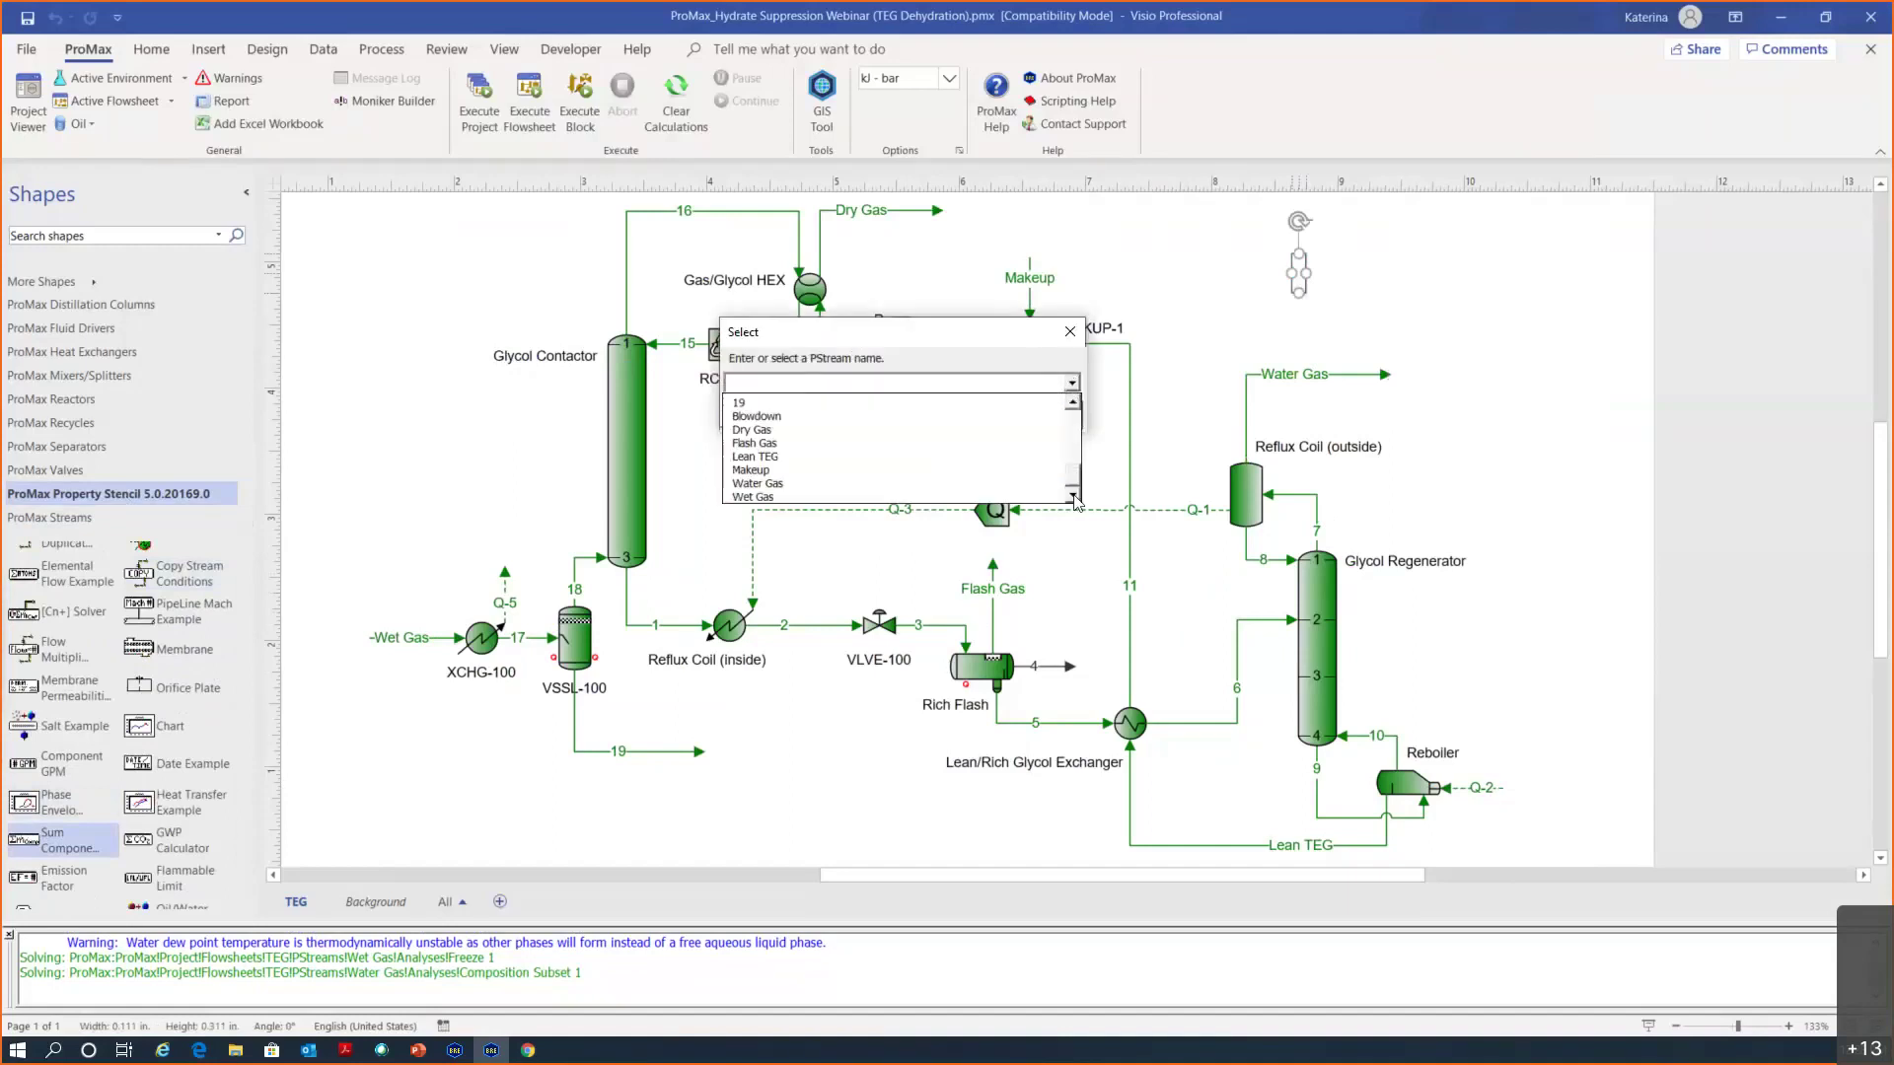
{"action": "left_click", "coordinate": [789, 495]}
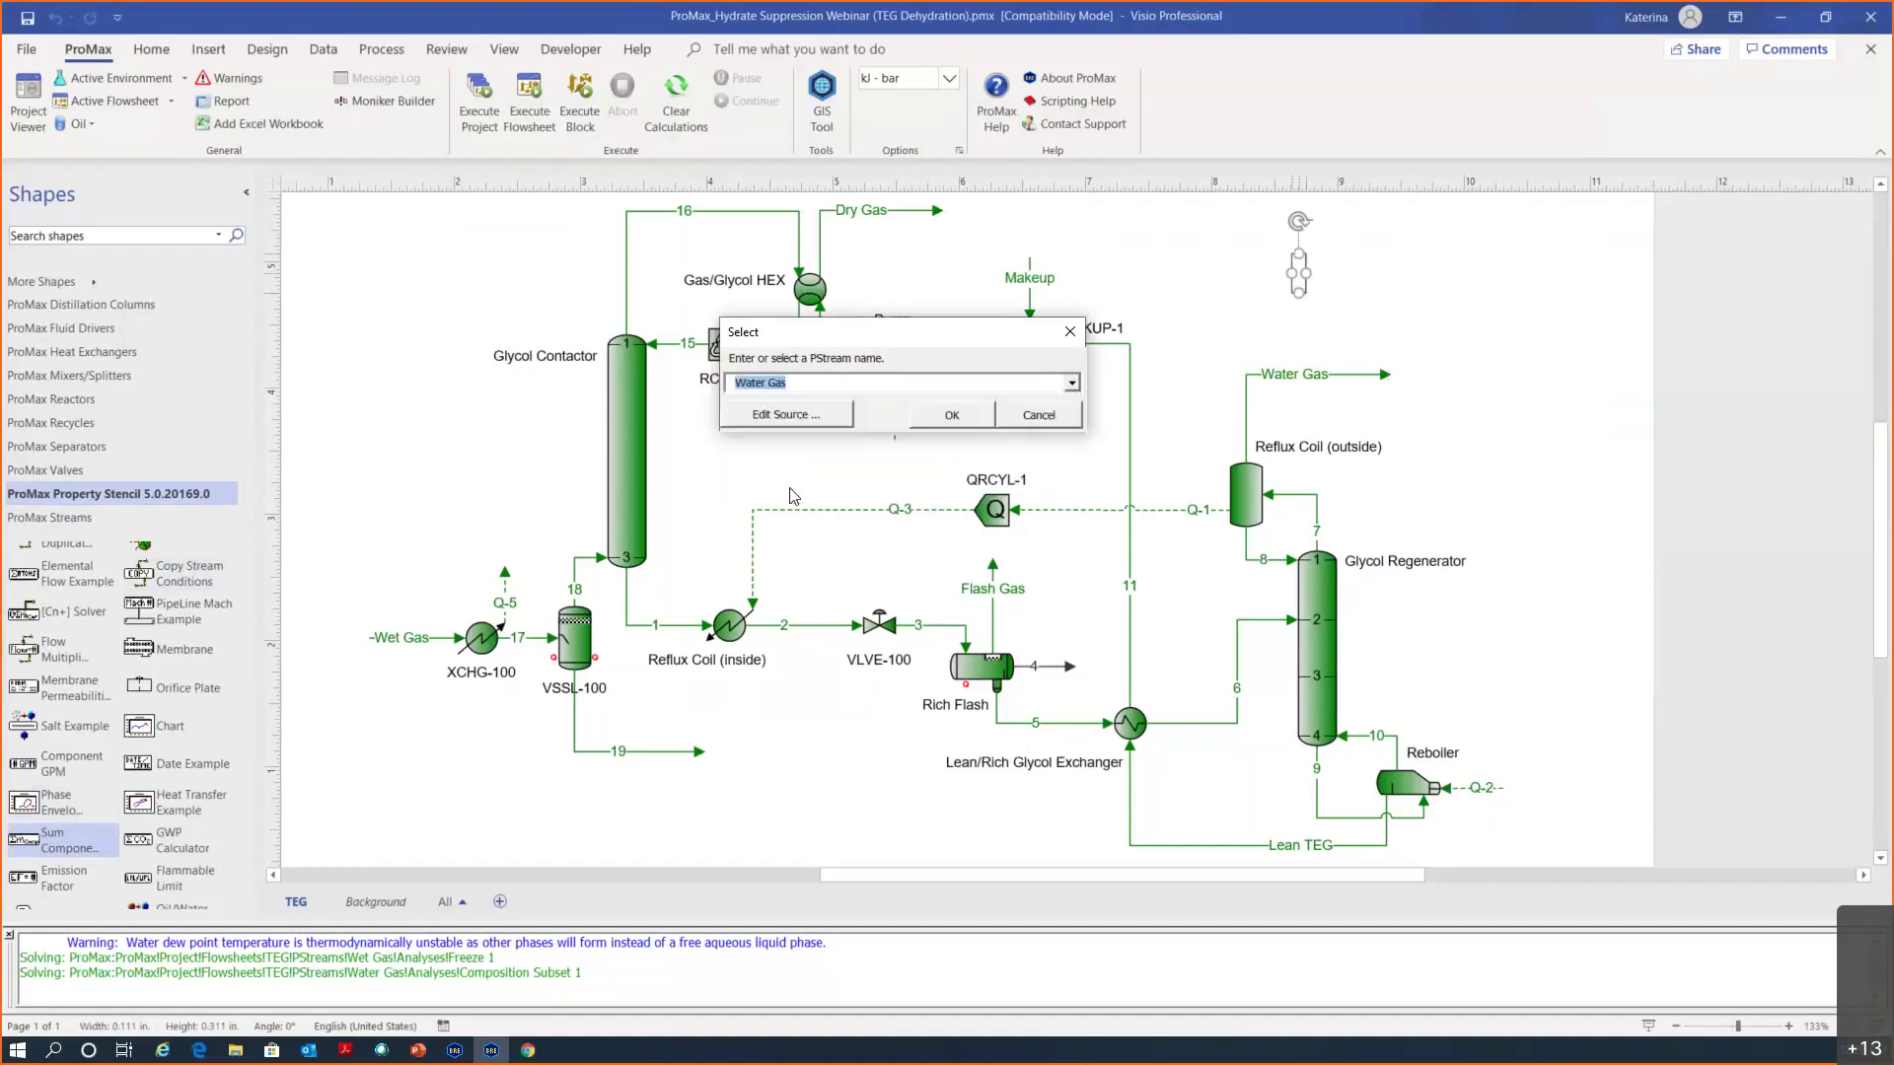
{"action": "left_click", "coordinate": [947, 416]}
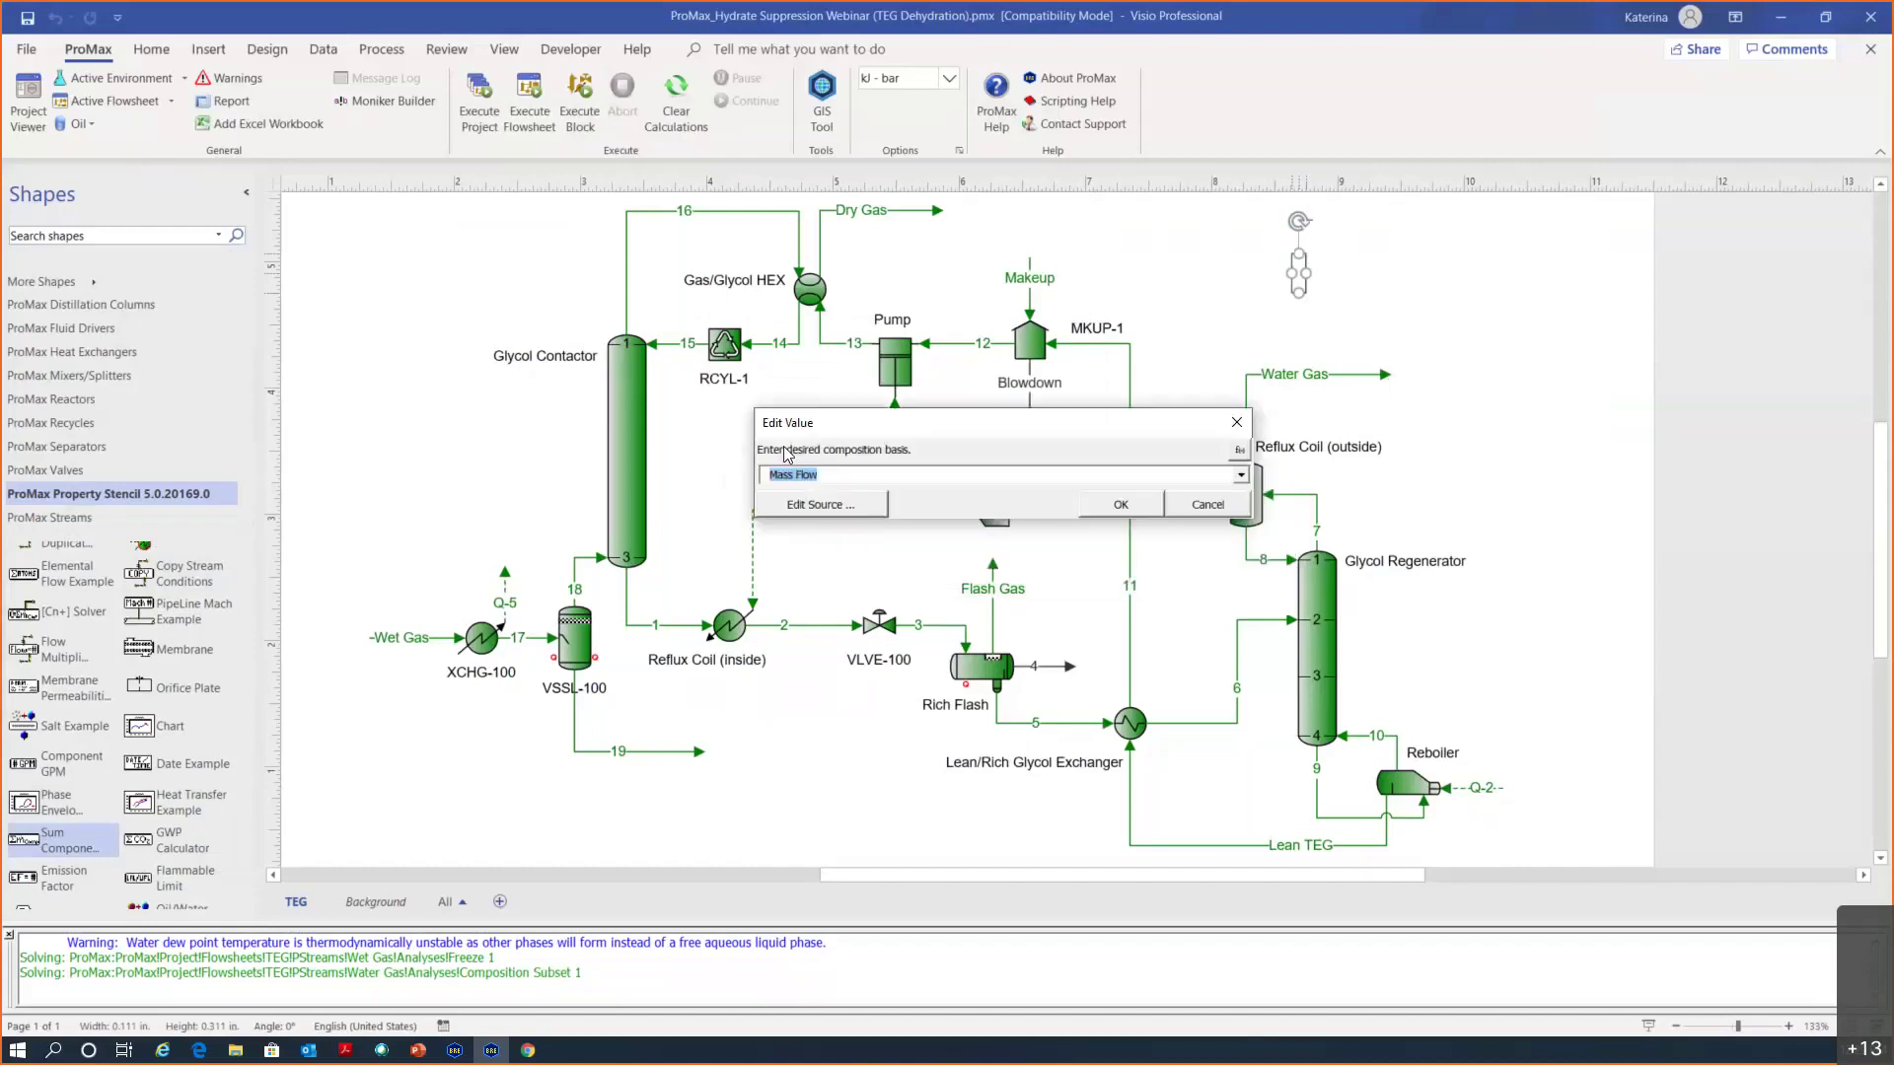
Accept Mass Flow as the composition basis of the component sum and set its units to tonne/yr
{"action": "left_click", "coordinate": [1109, 507]}
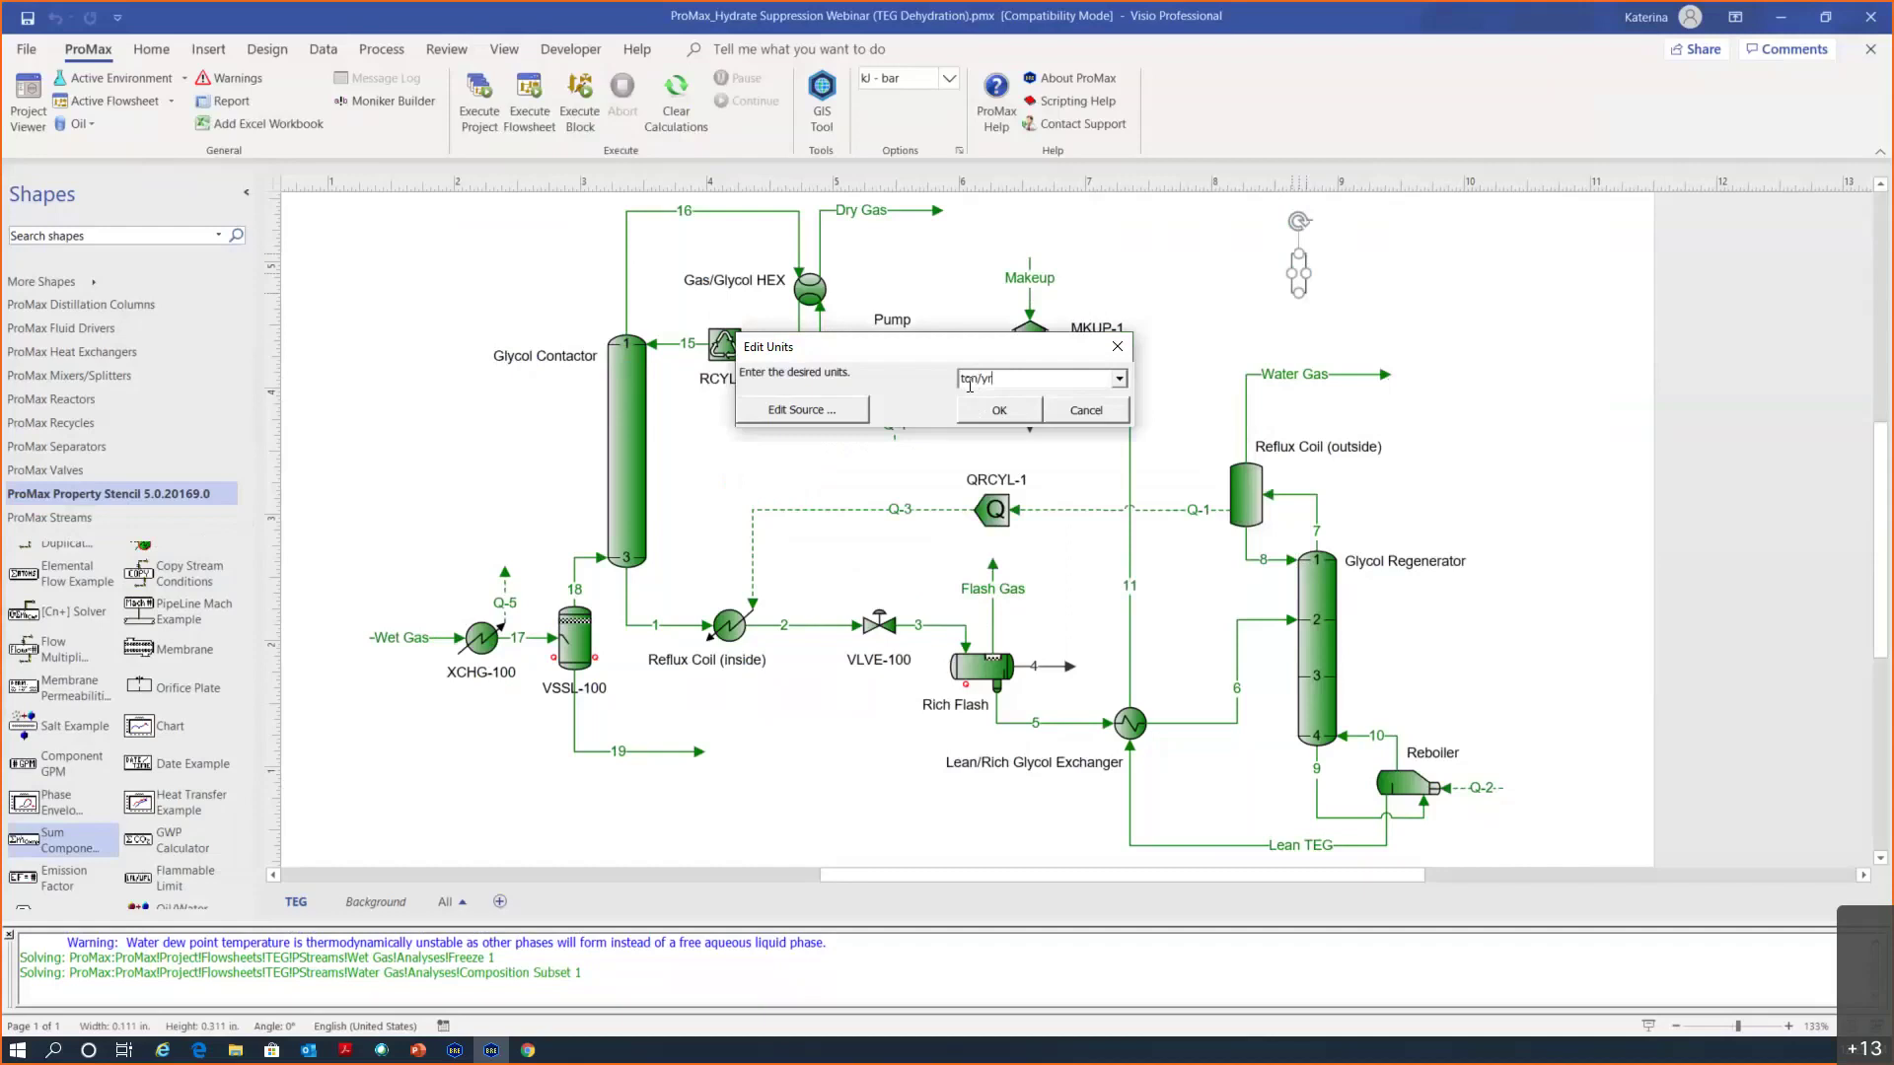
{"action": "left_click", "coordinate": [969, 385]}
{"action": "type", "text": "ne"}
{"action": "left_click", "coordinate": [979, 417]}
Choose BTEX as the component group to sum and finish the flowsheet callout
{"action": "left_click_drag", "start_coordinate": [966, 424], "coordinate": [904, 324]}
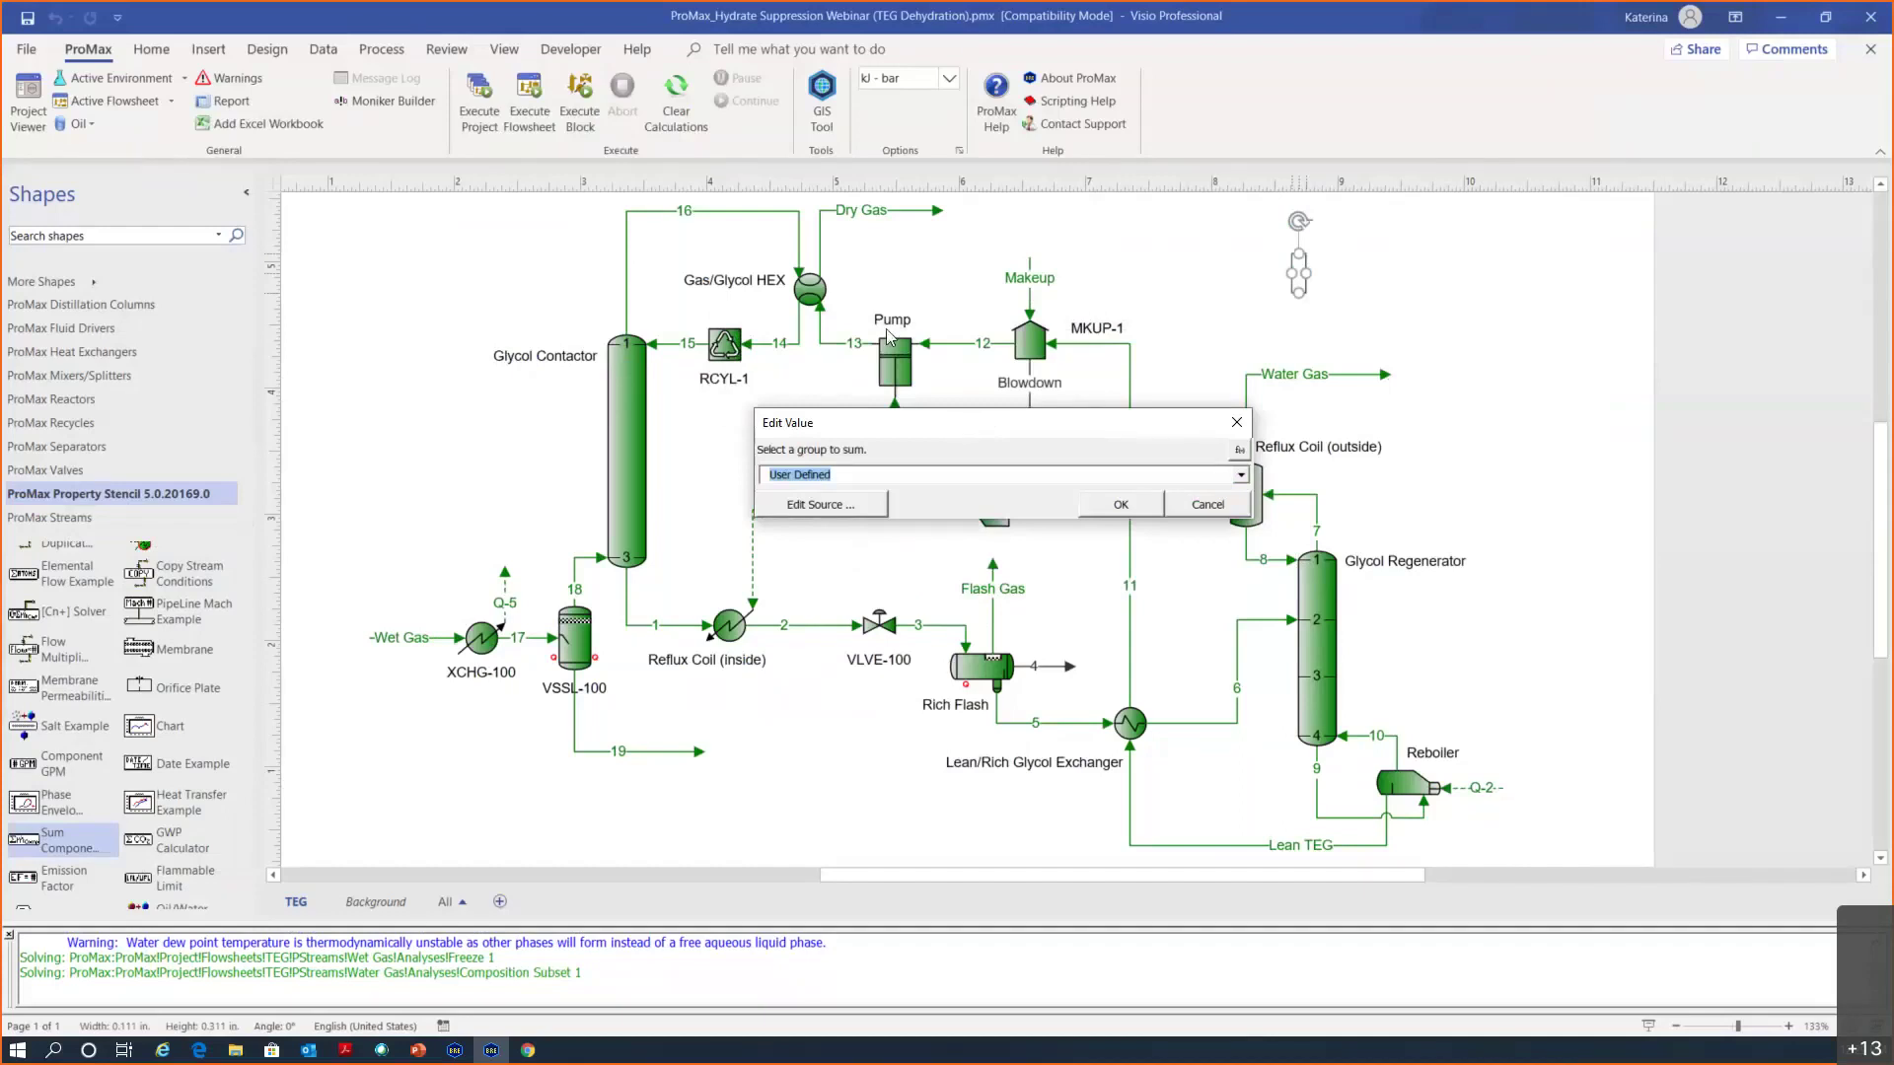
{"action": "left_click", "coordinate": [1177, 376]}
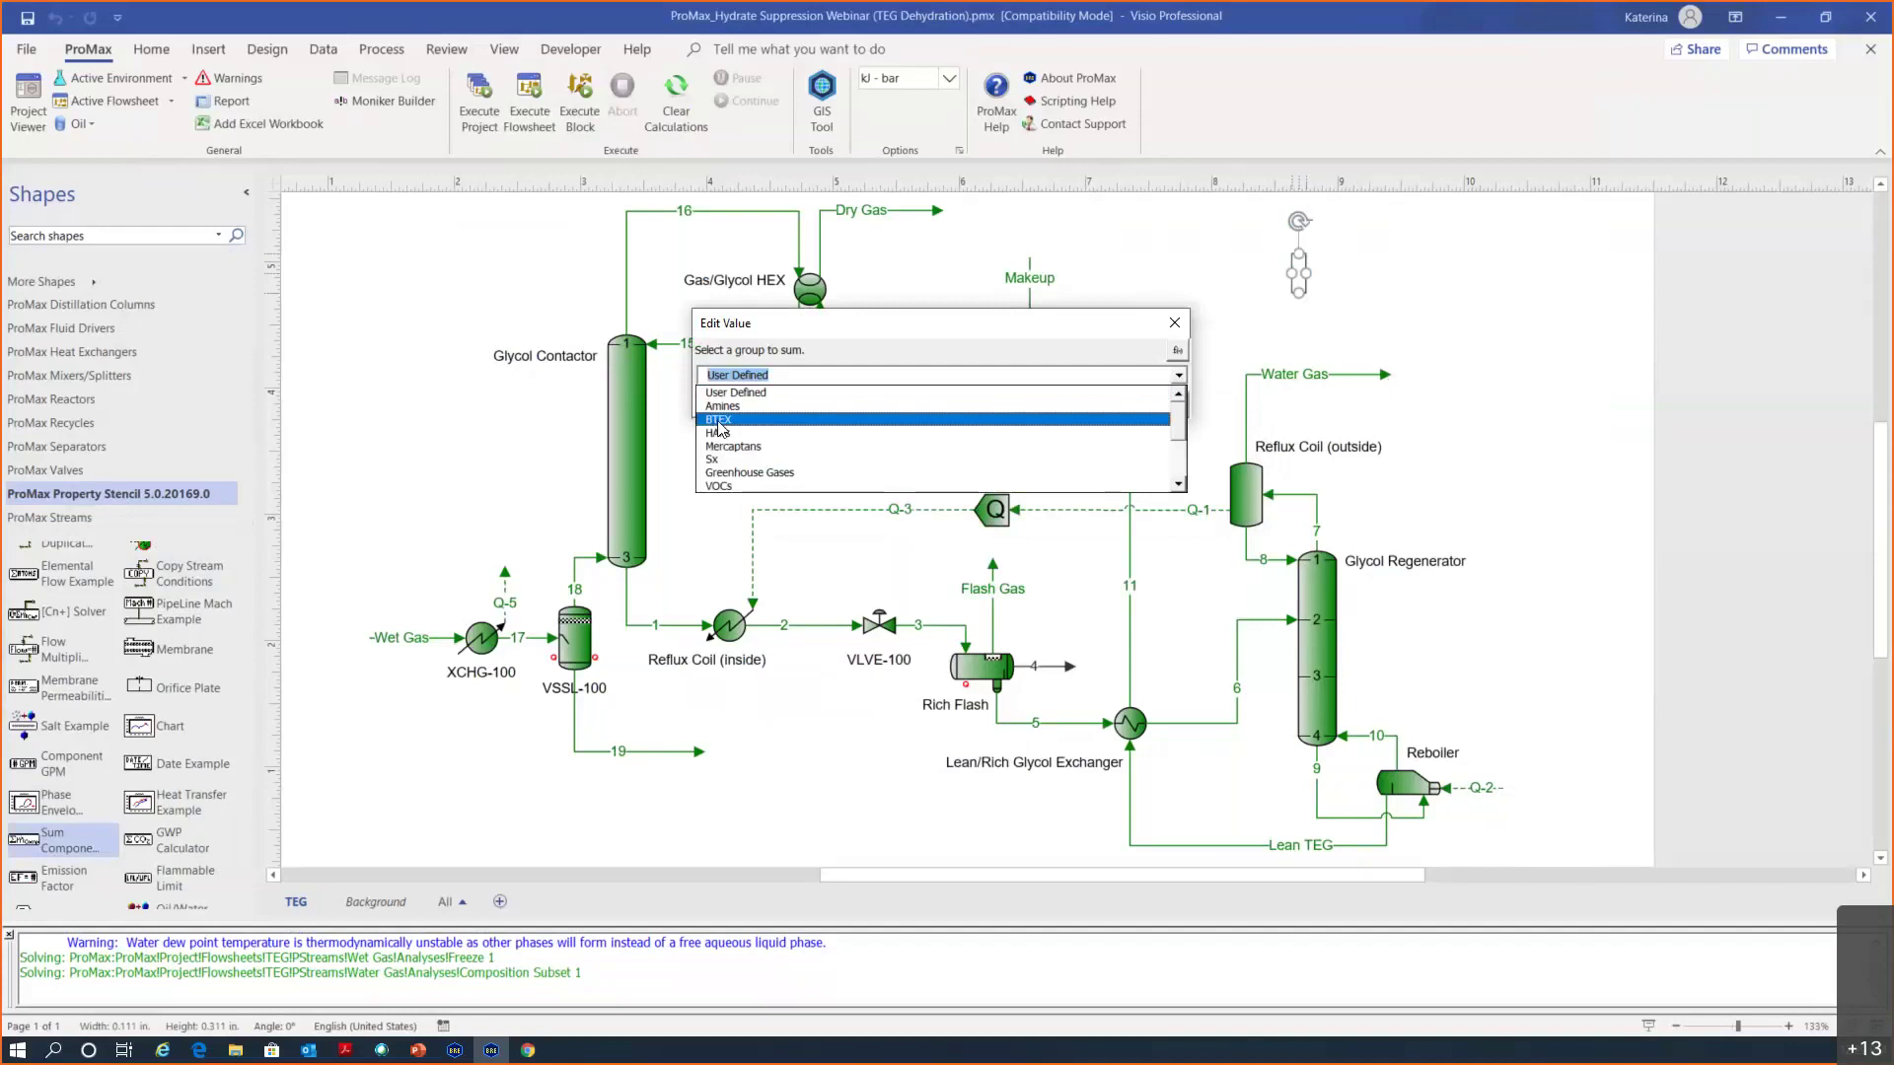
{"action": "left_click", "coordinate": [1176, 428]}
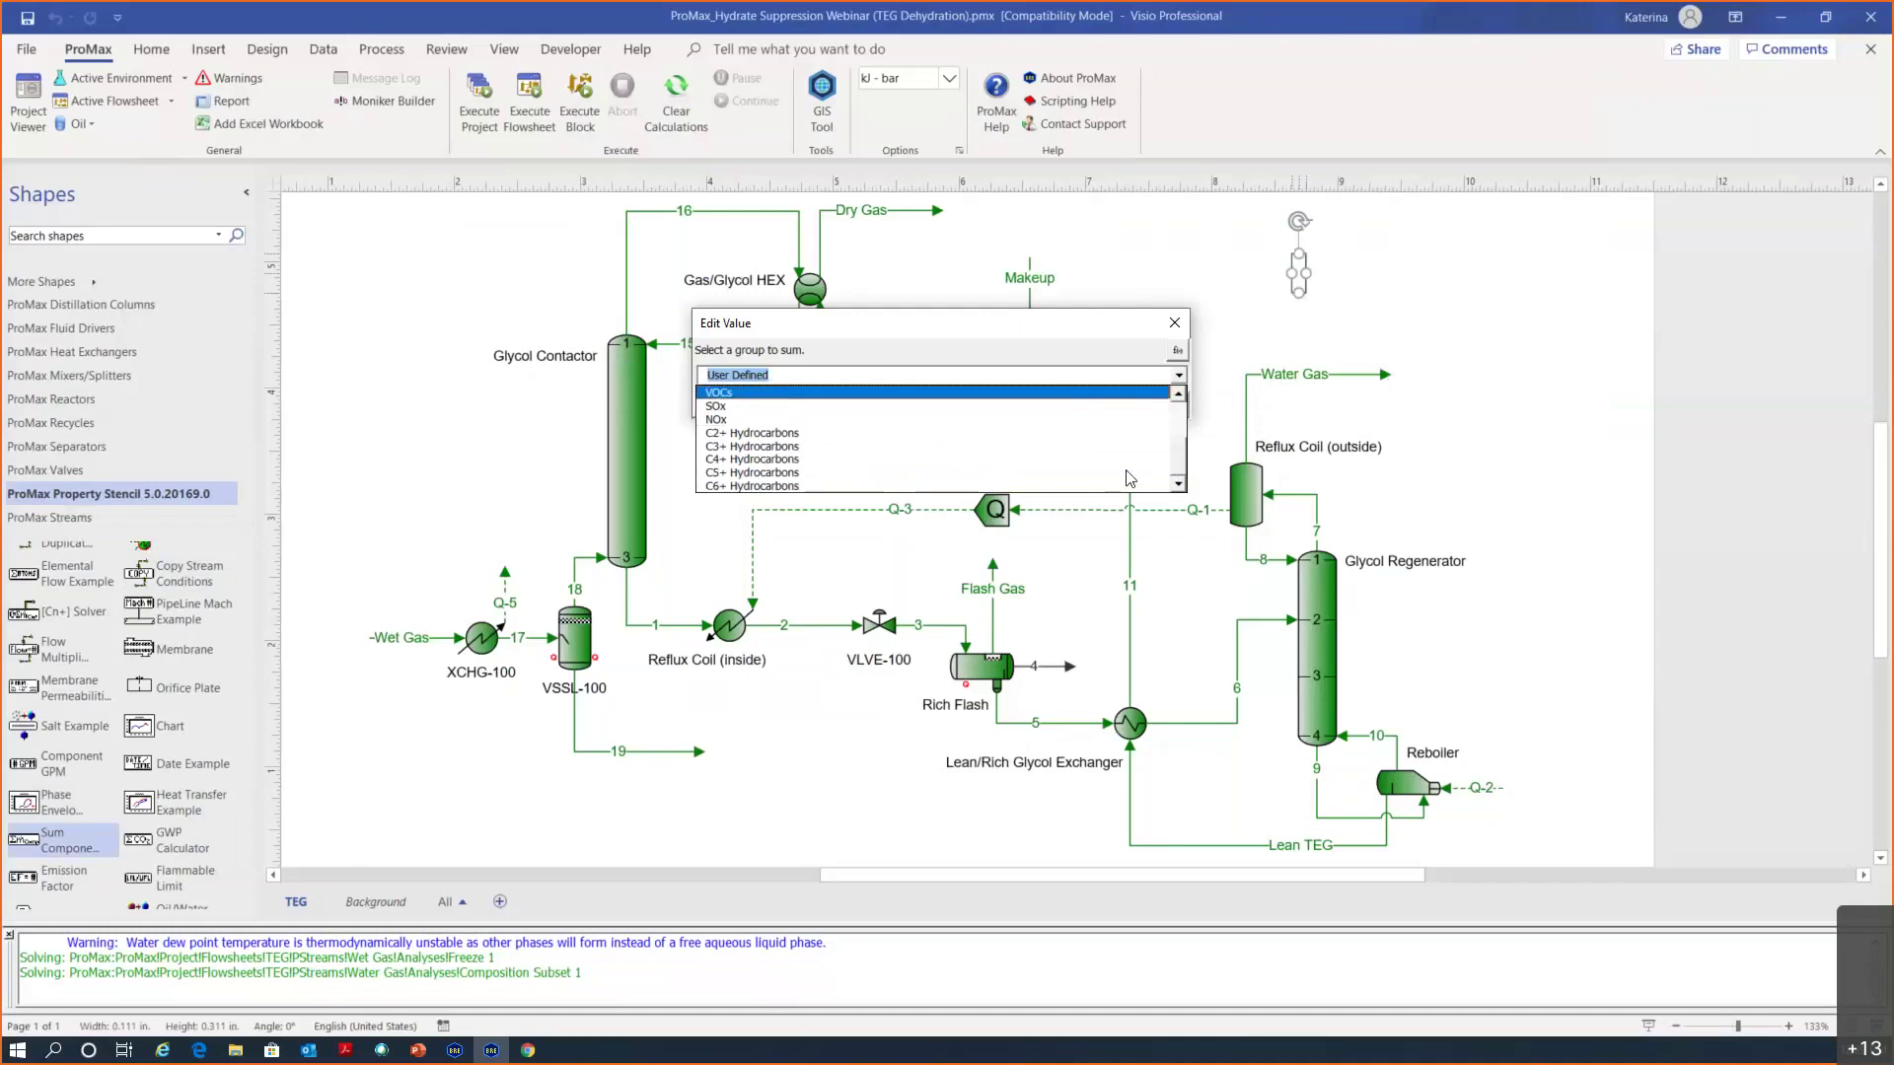
{"action": "scroll", "coordinate": [1085, 454], "scroll_direction": "up", "scroll_amount": 3}
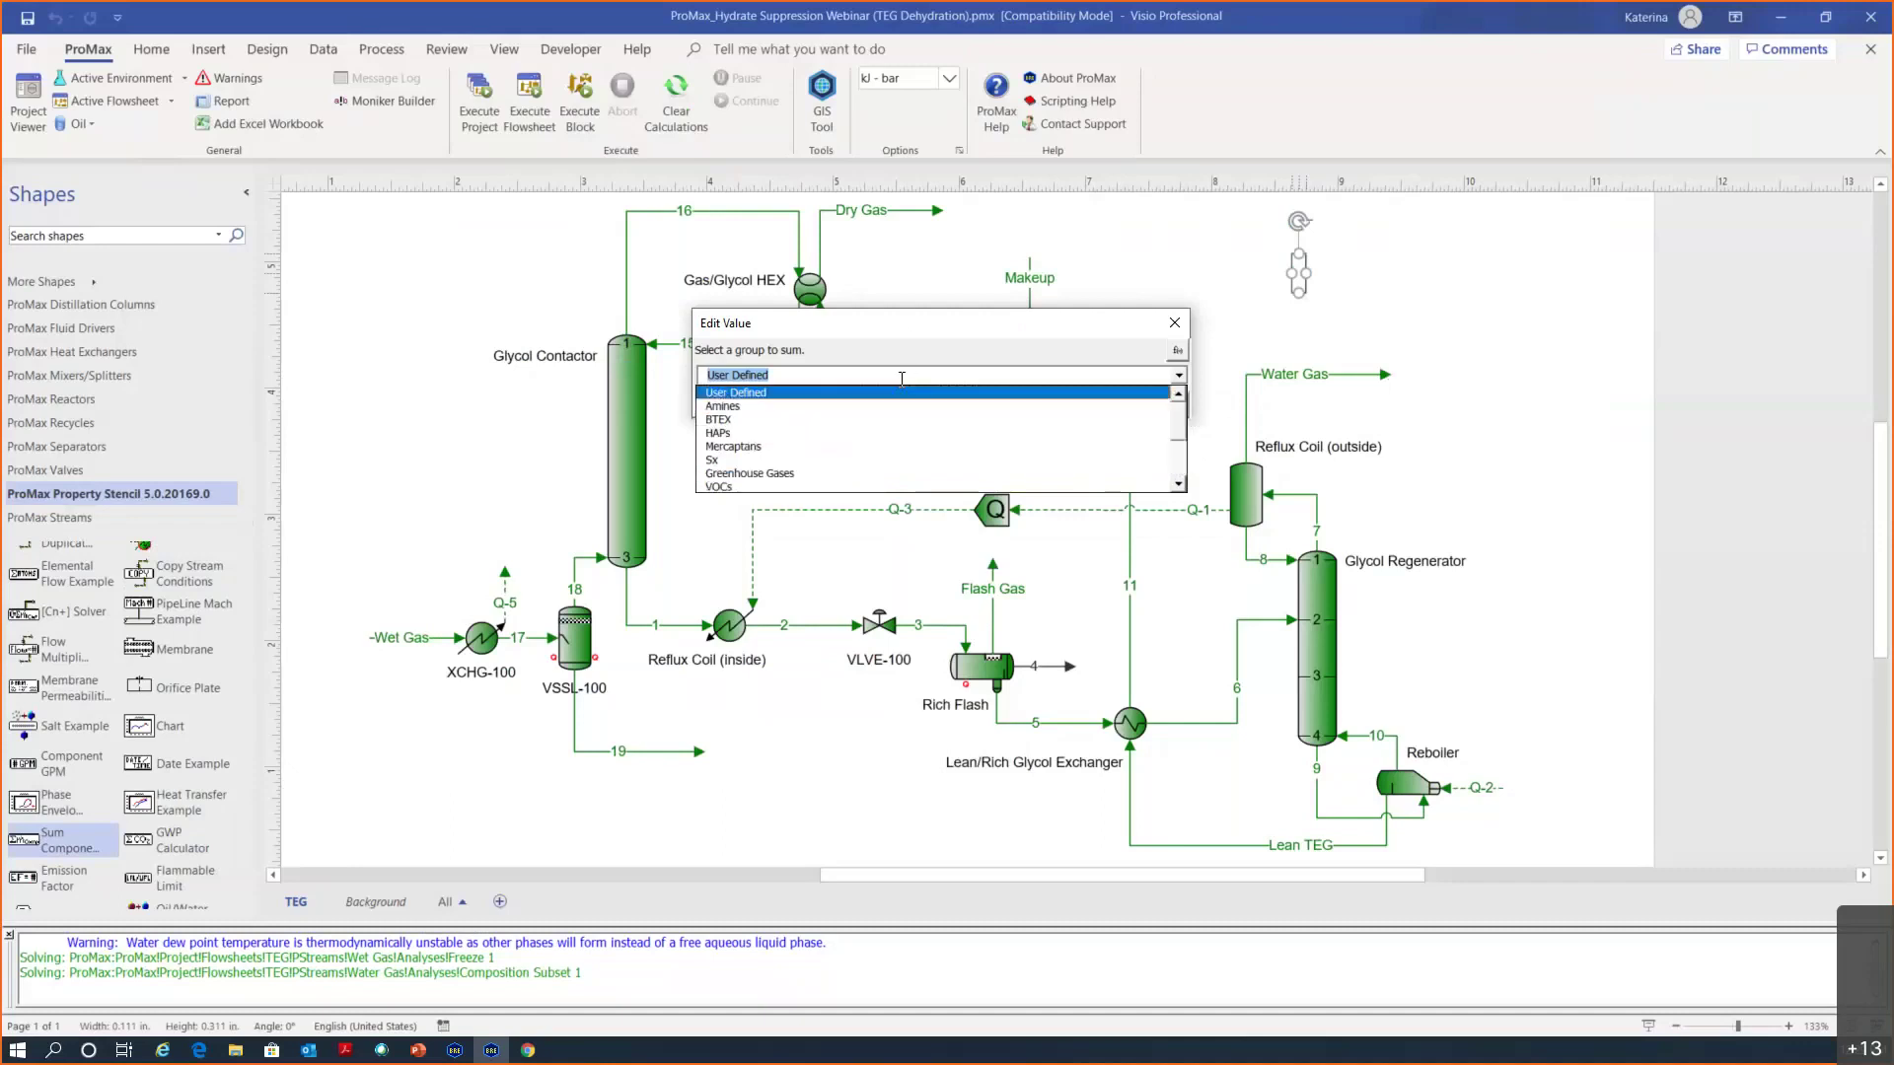
{"action": "left_click", "coordinate": [767, 418]}
{"action": "left_click", "coordinate": [1033, 406]}
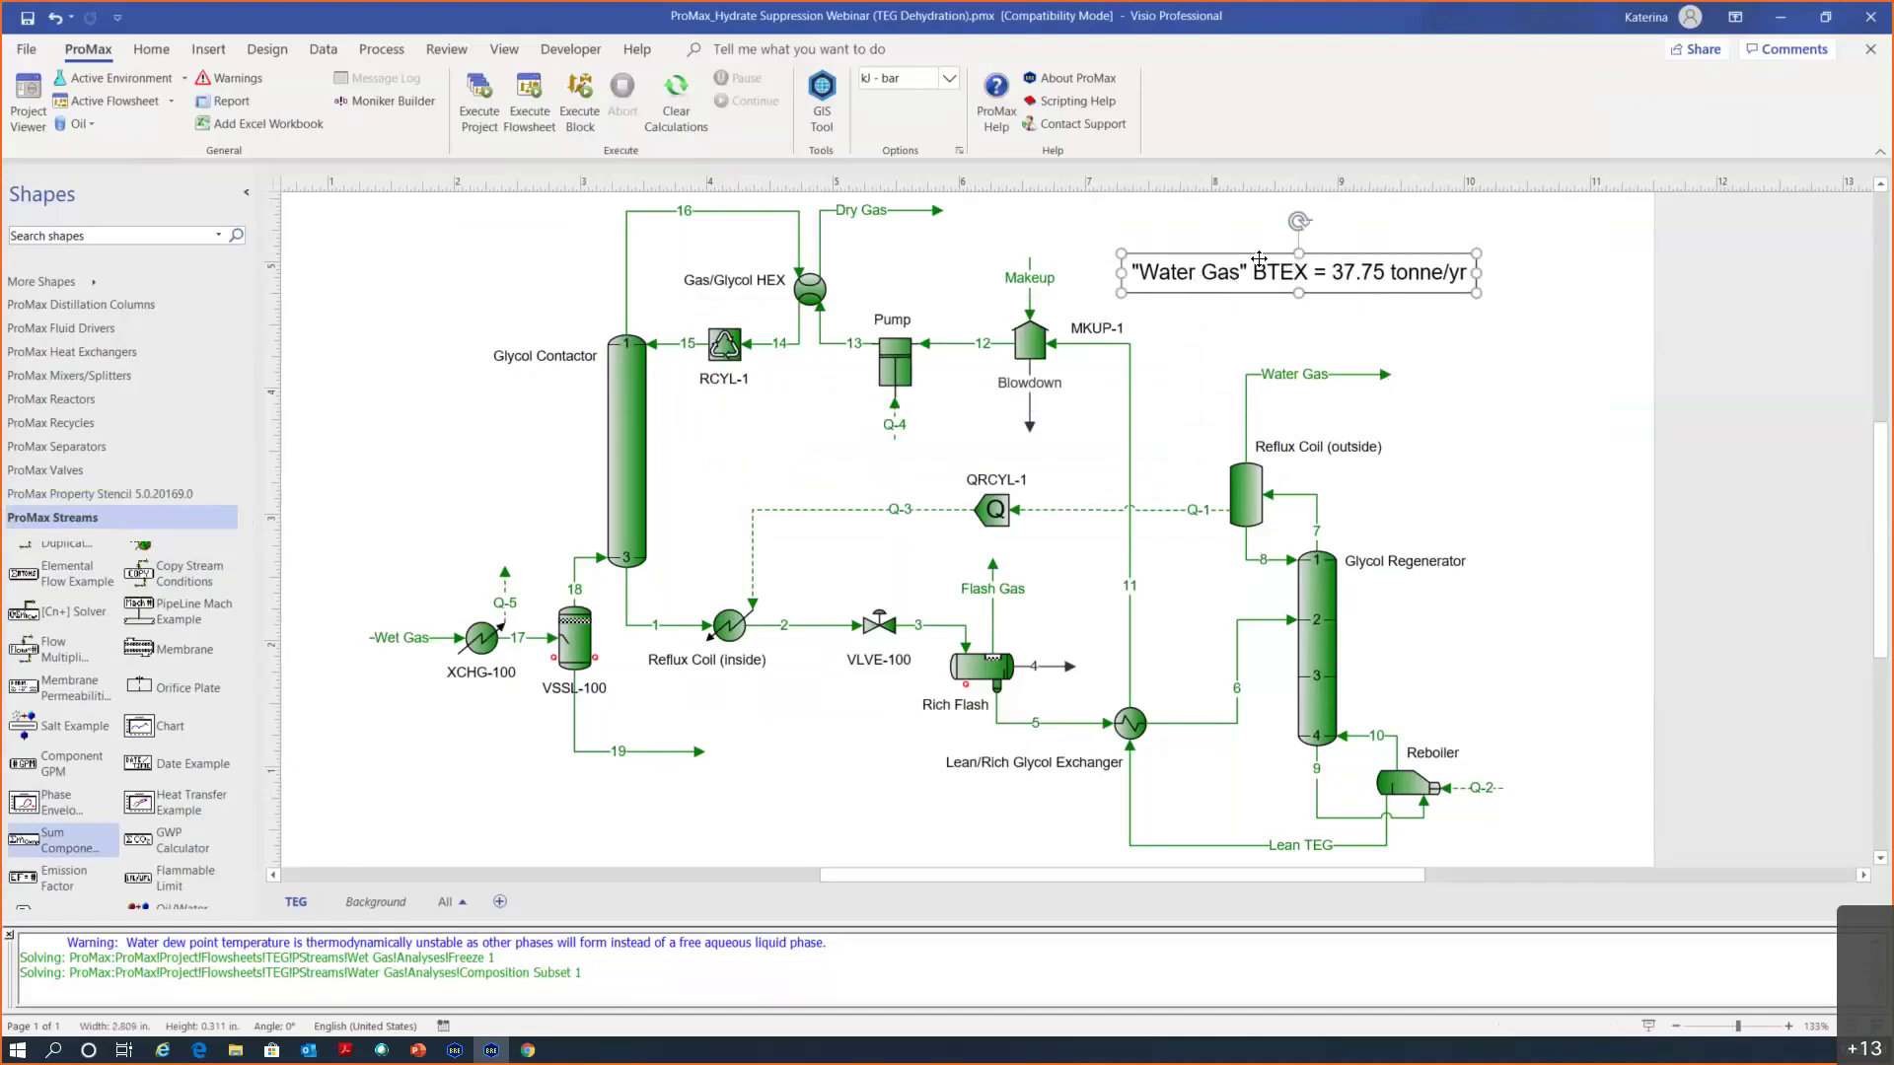
Reposition the Water Gas BTEX callout slightly in the empty area above the Water Gas stream
{"action": "left_click_drag", "start_coordinate": [1163, 286], "coordinate": [1185, 294]}
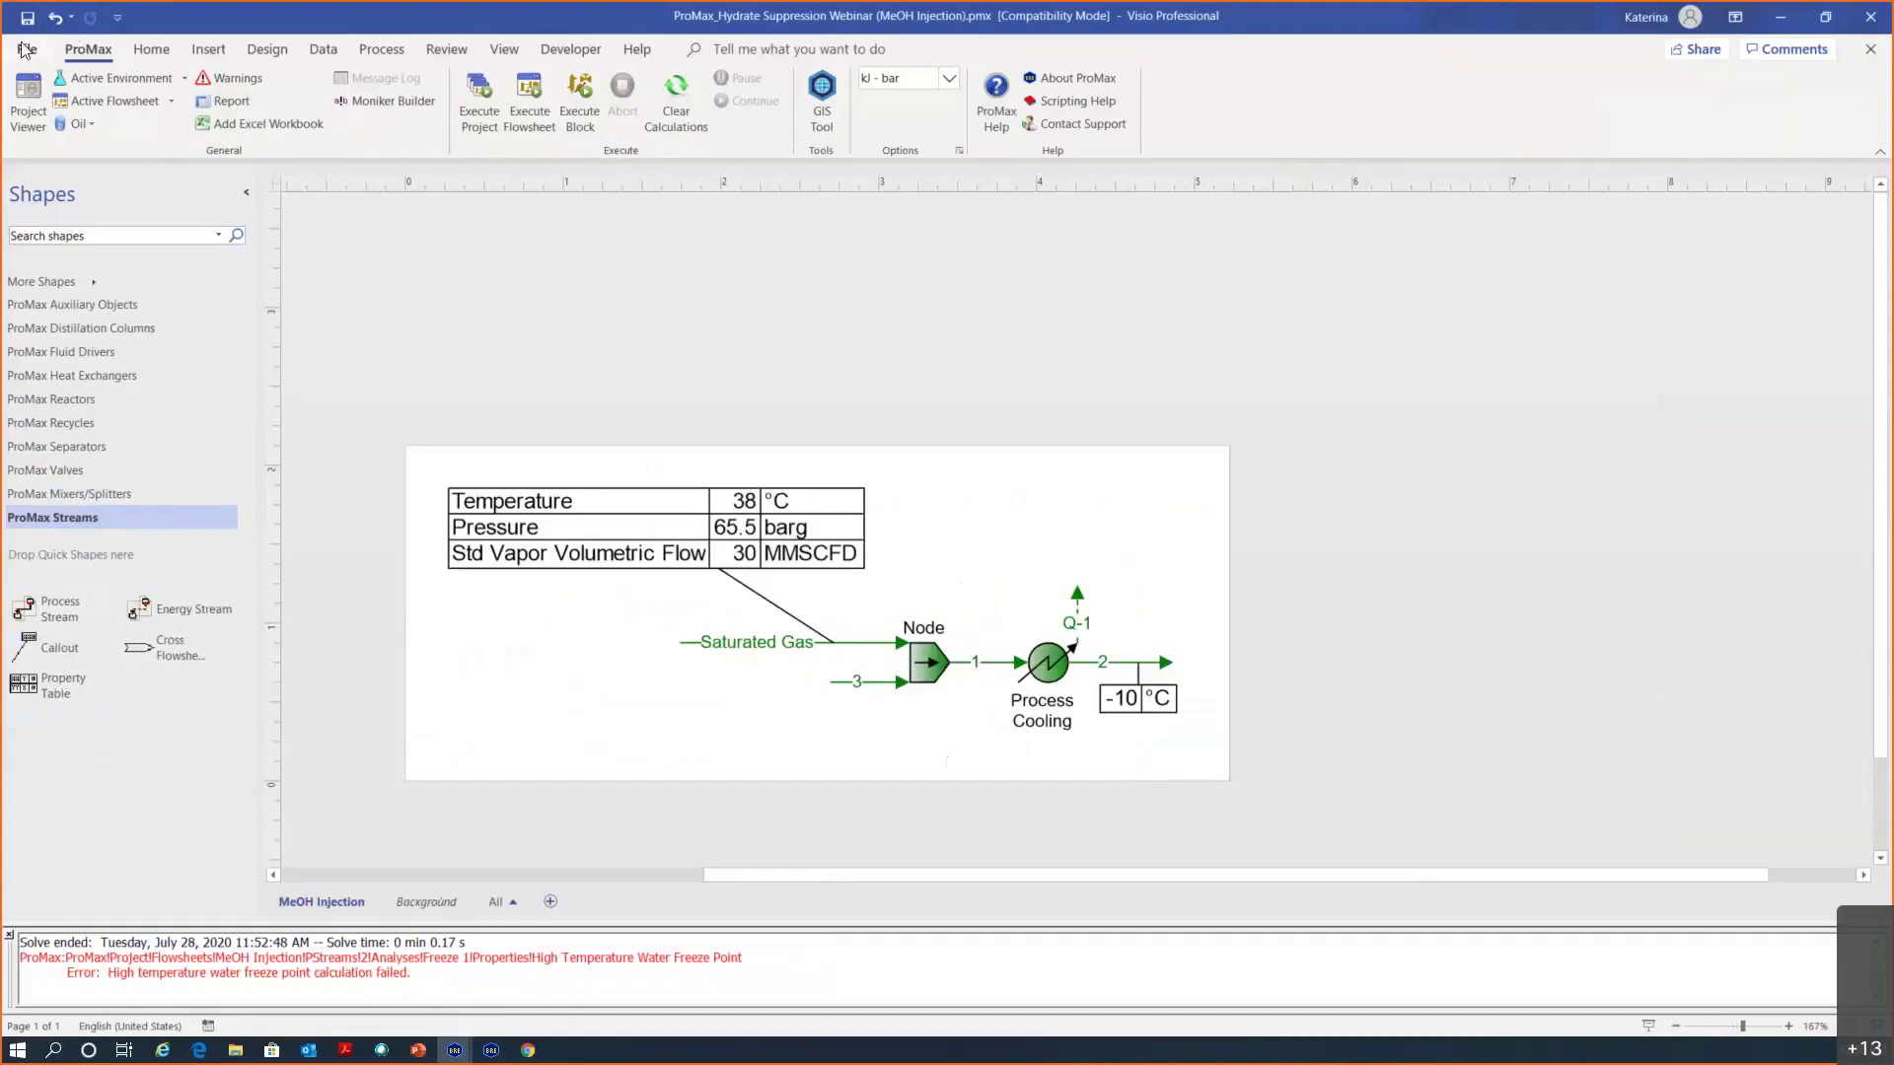
From the MeOH Injection project, open the supplied example project Dehydration Unit with Stahl Column from the Midstream Dehydration examples
{"action": "left_click", "coordinate": [25, 50]}
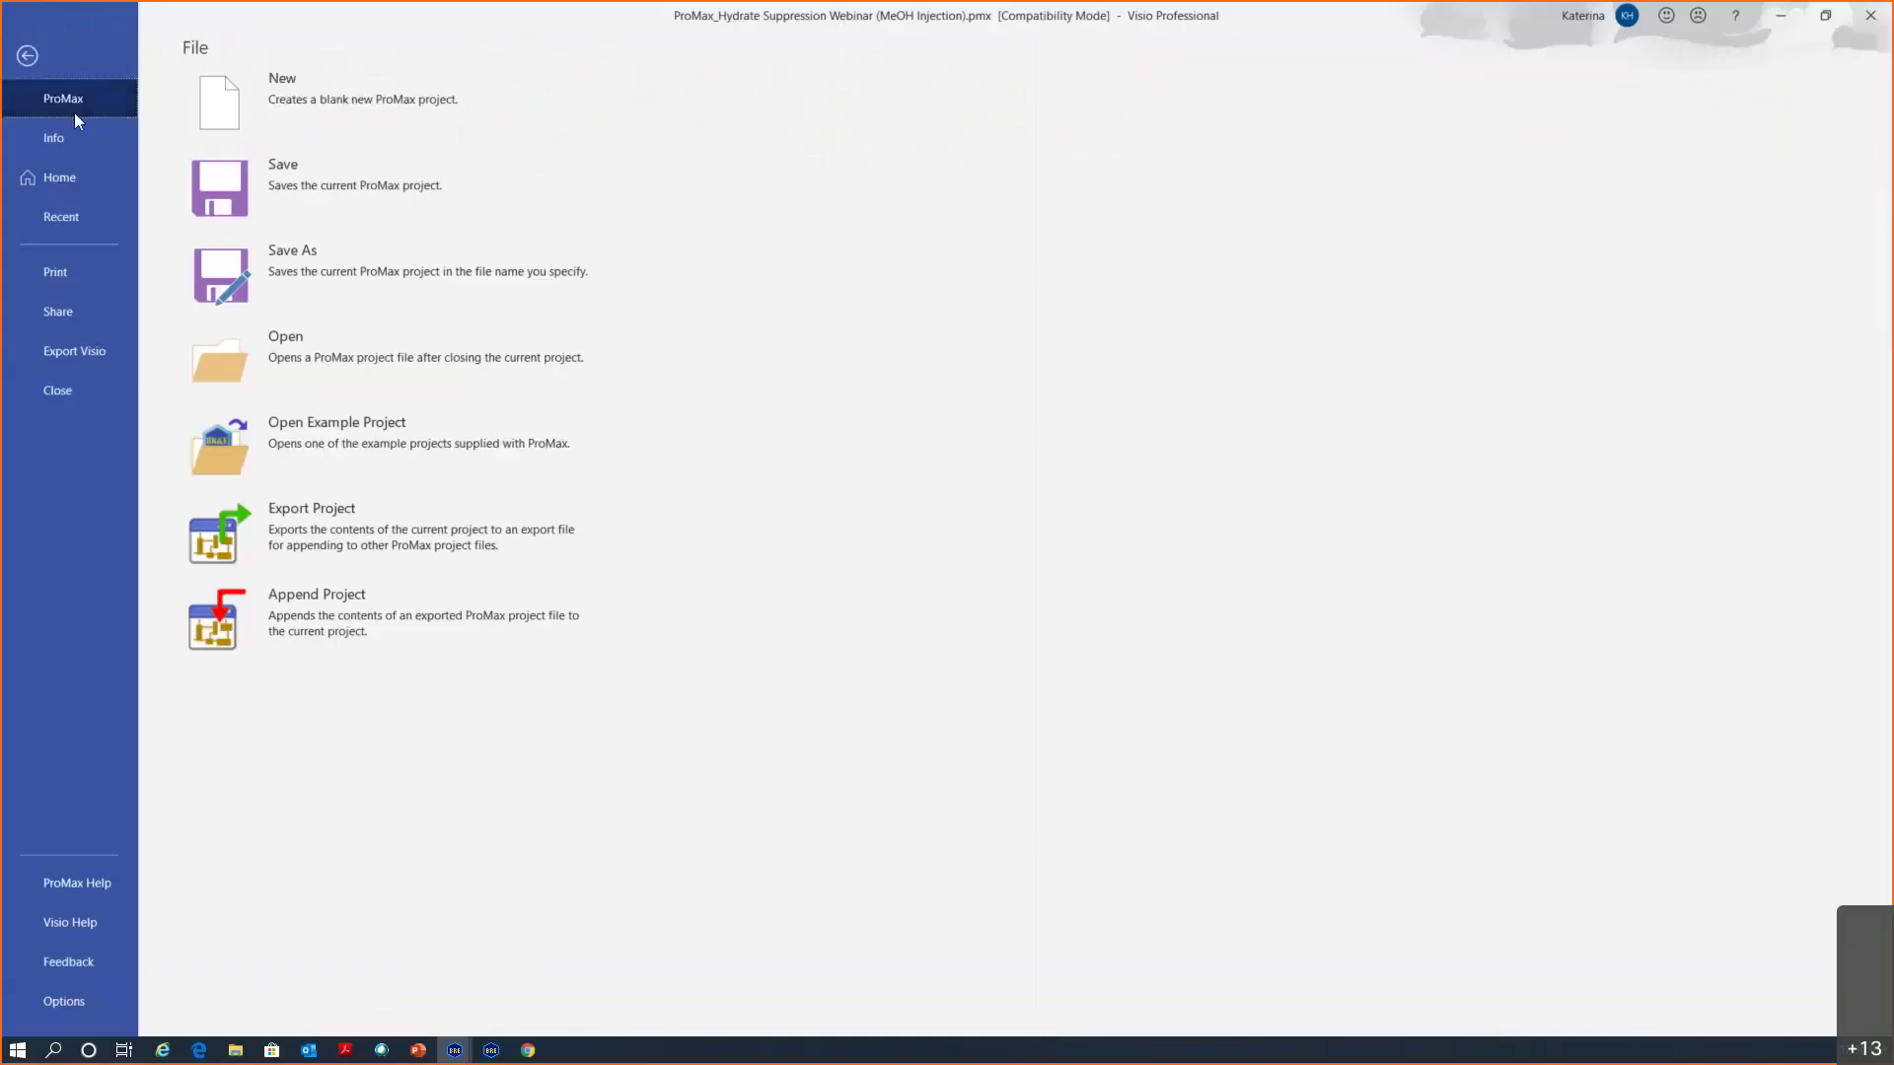
{"action": "left_click", "coordinate": [323, 440]}
{"action": "left_click", "coordinate": [1022, 601]}
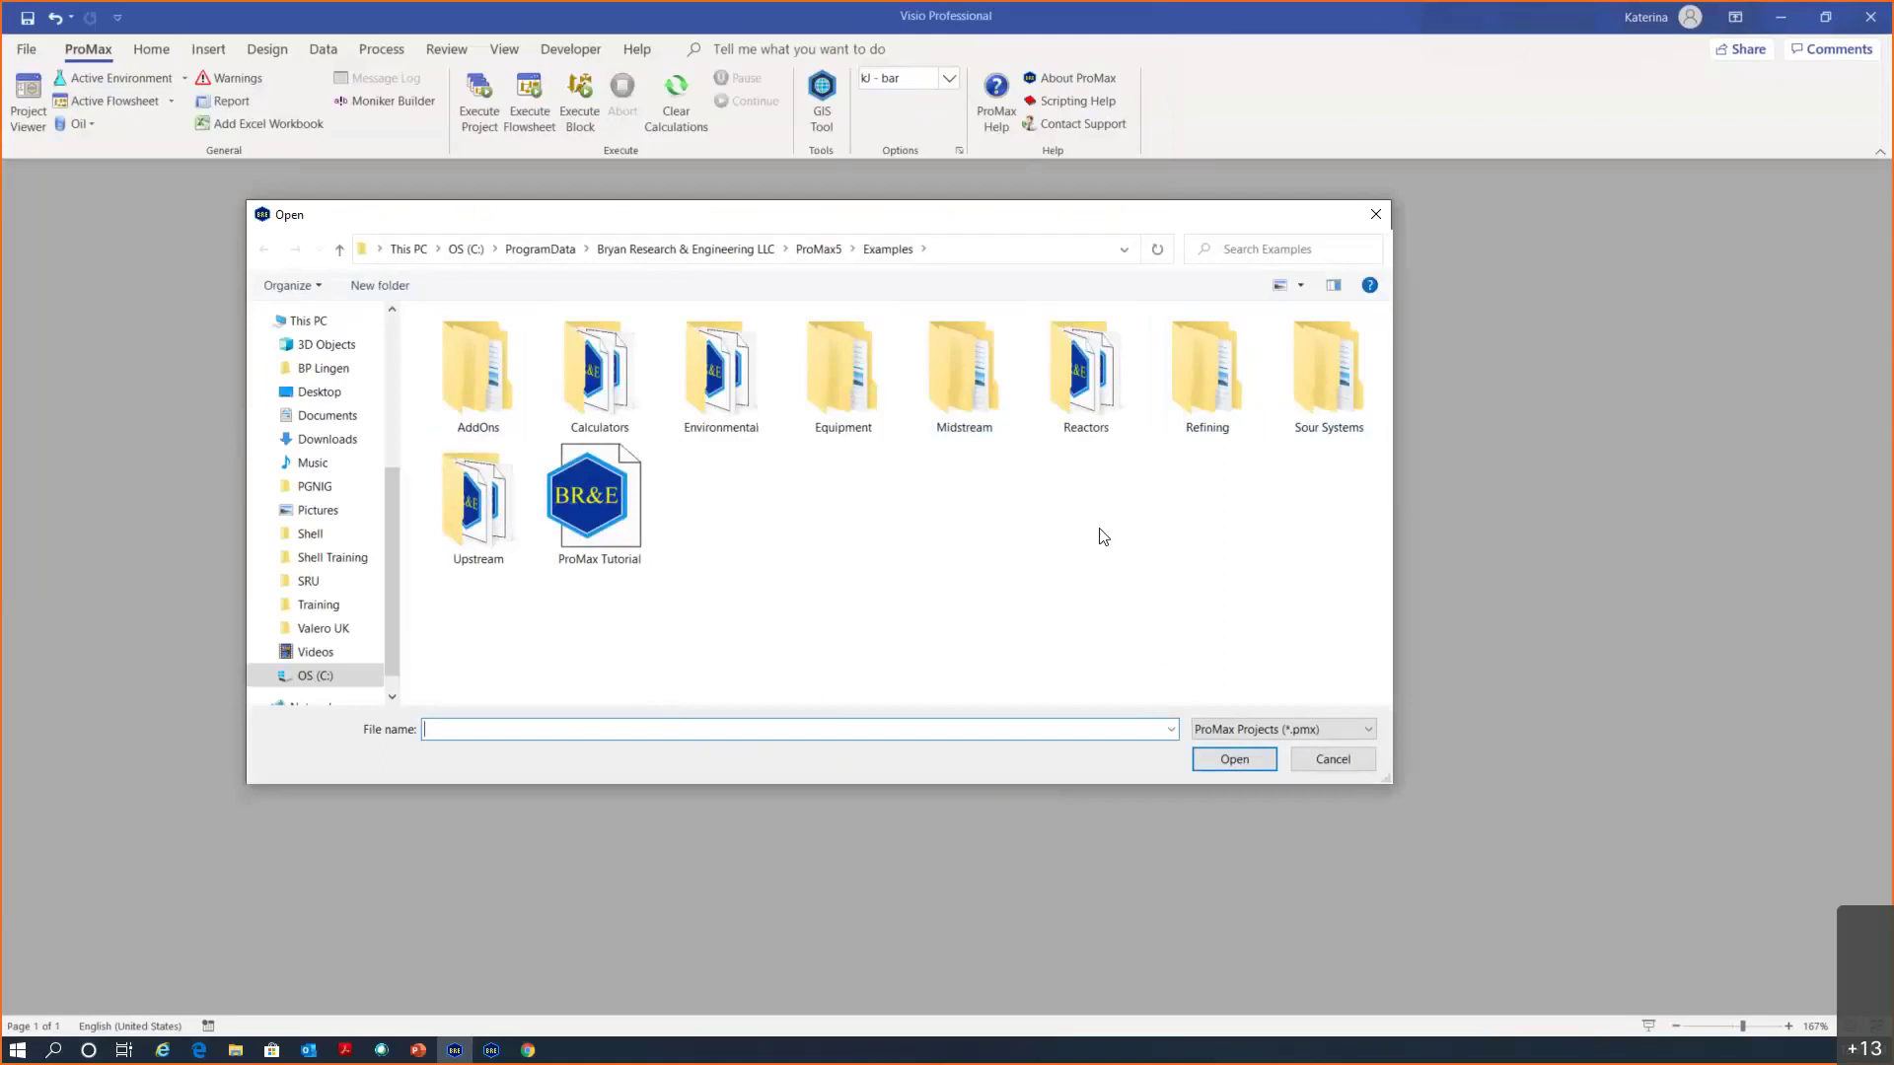
{"action": "double_click", "coordinate": [977, 373]}
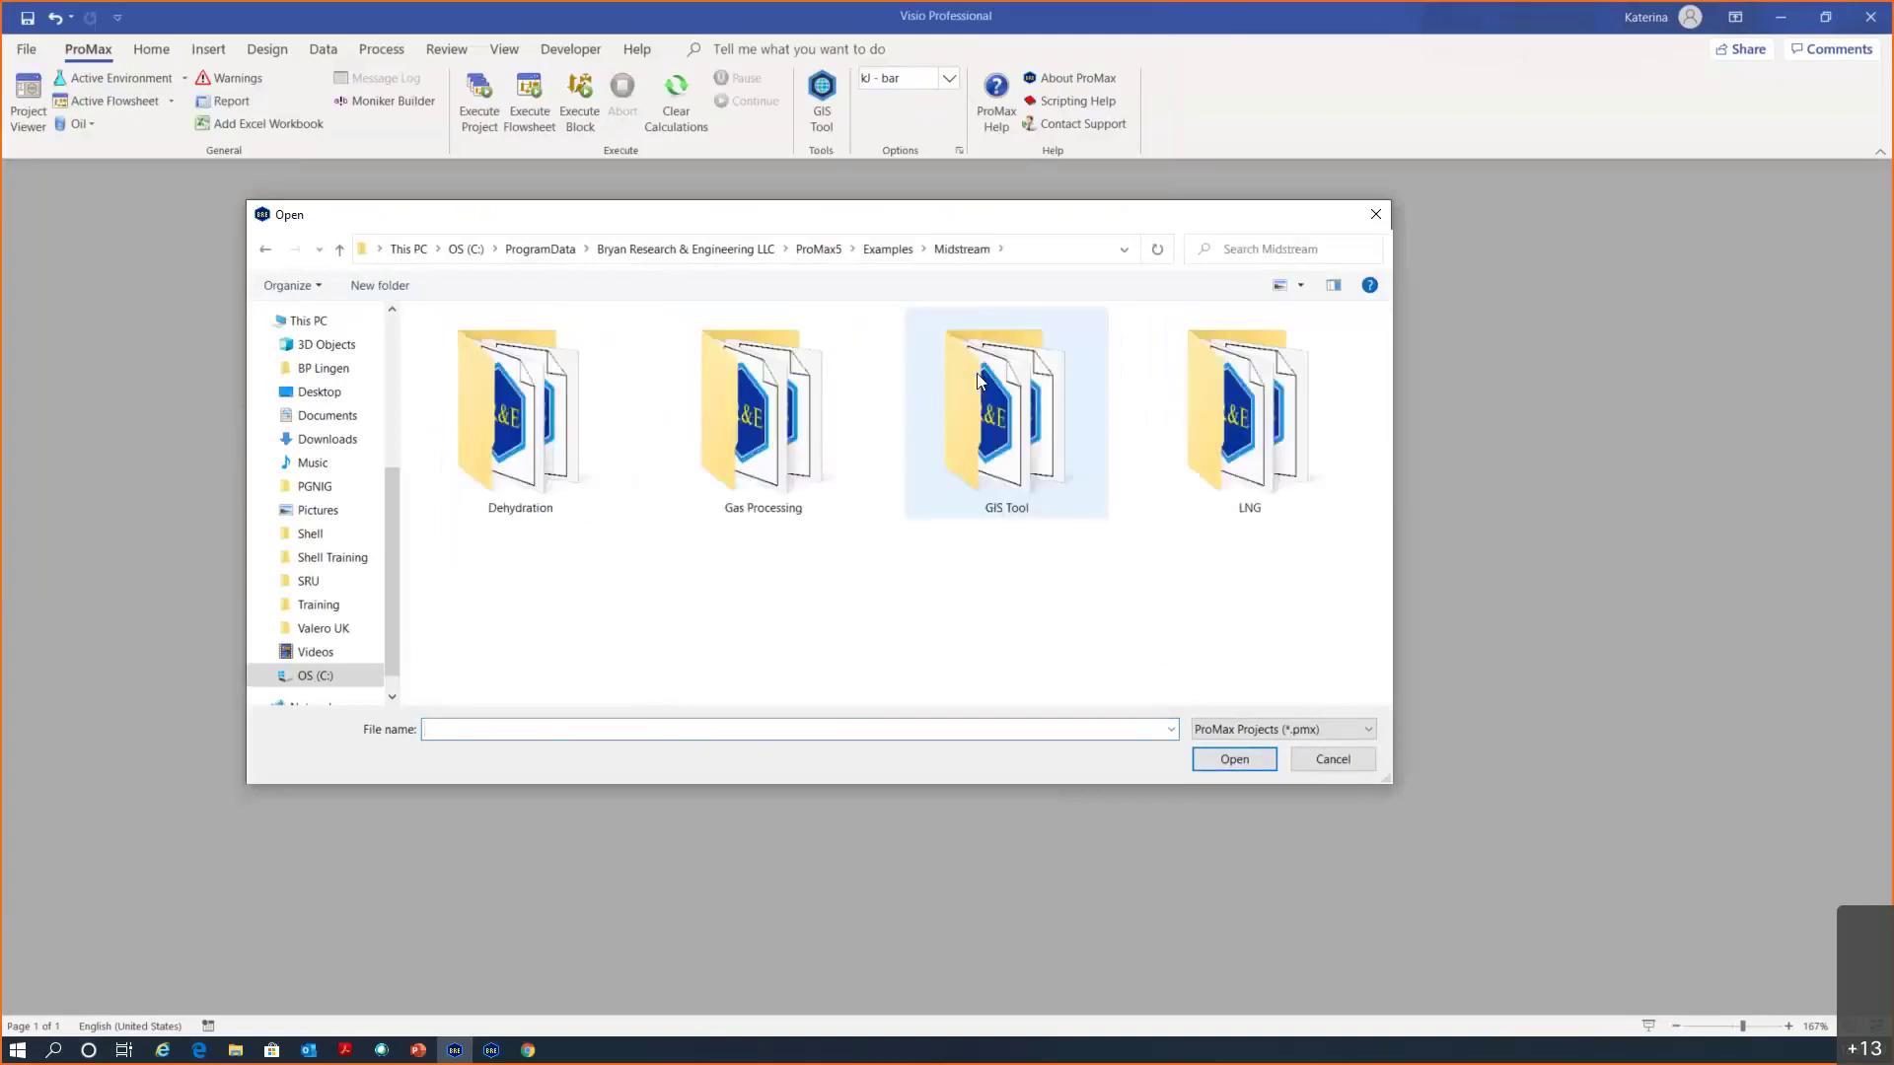
{"action": "left_click", "coordinate": [503, 426]}
{"action": "double_click", "coordinate": [503, 426]}
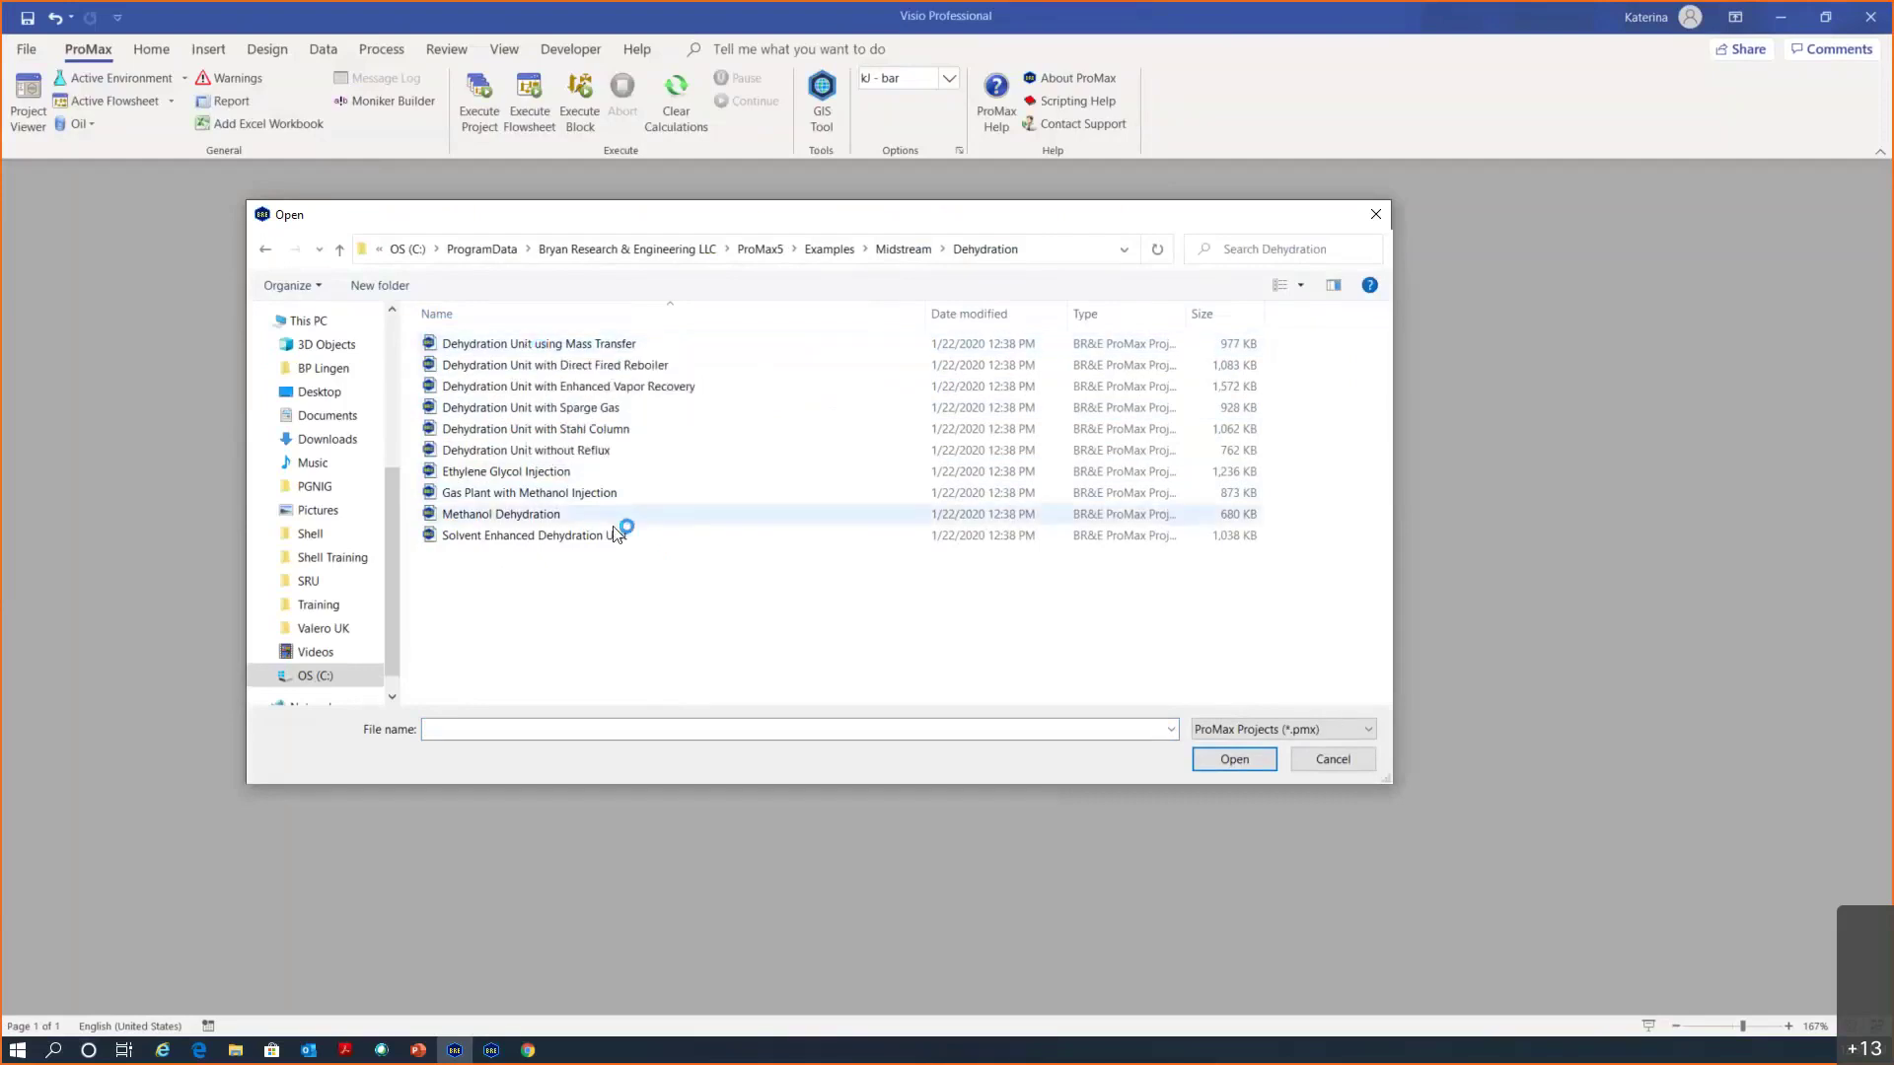
{"action": "left_click", "coordinate": [569, 427]}
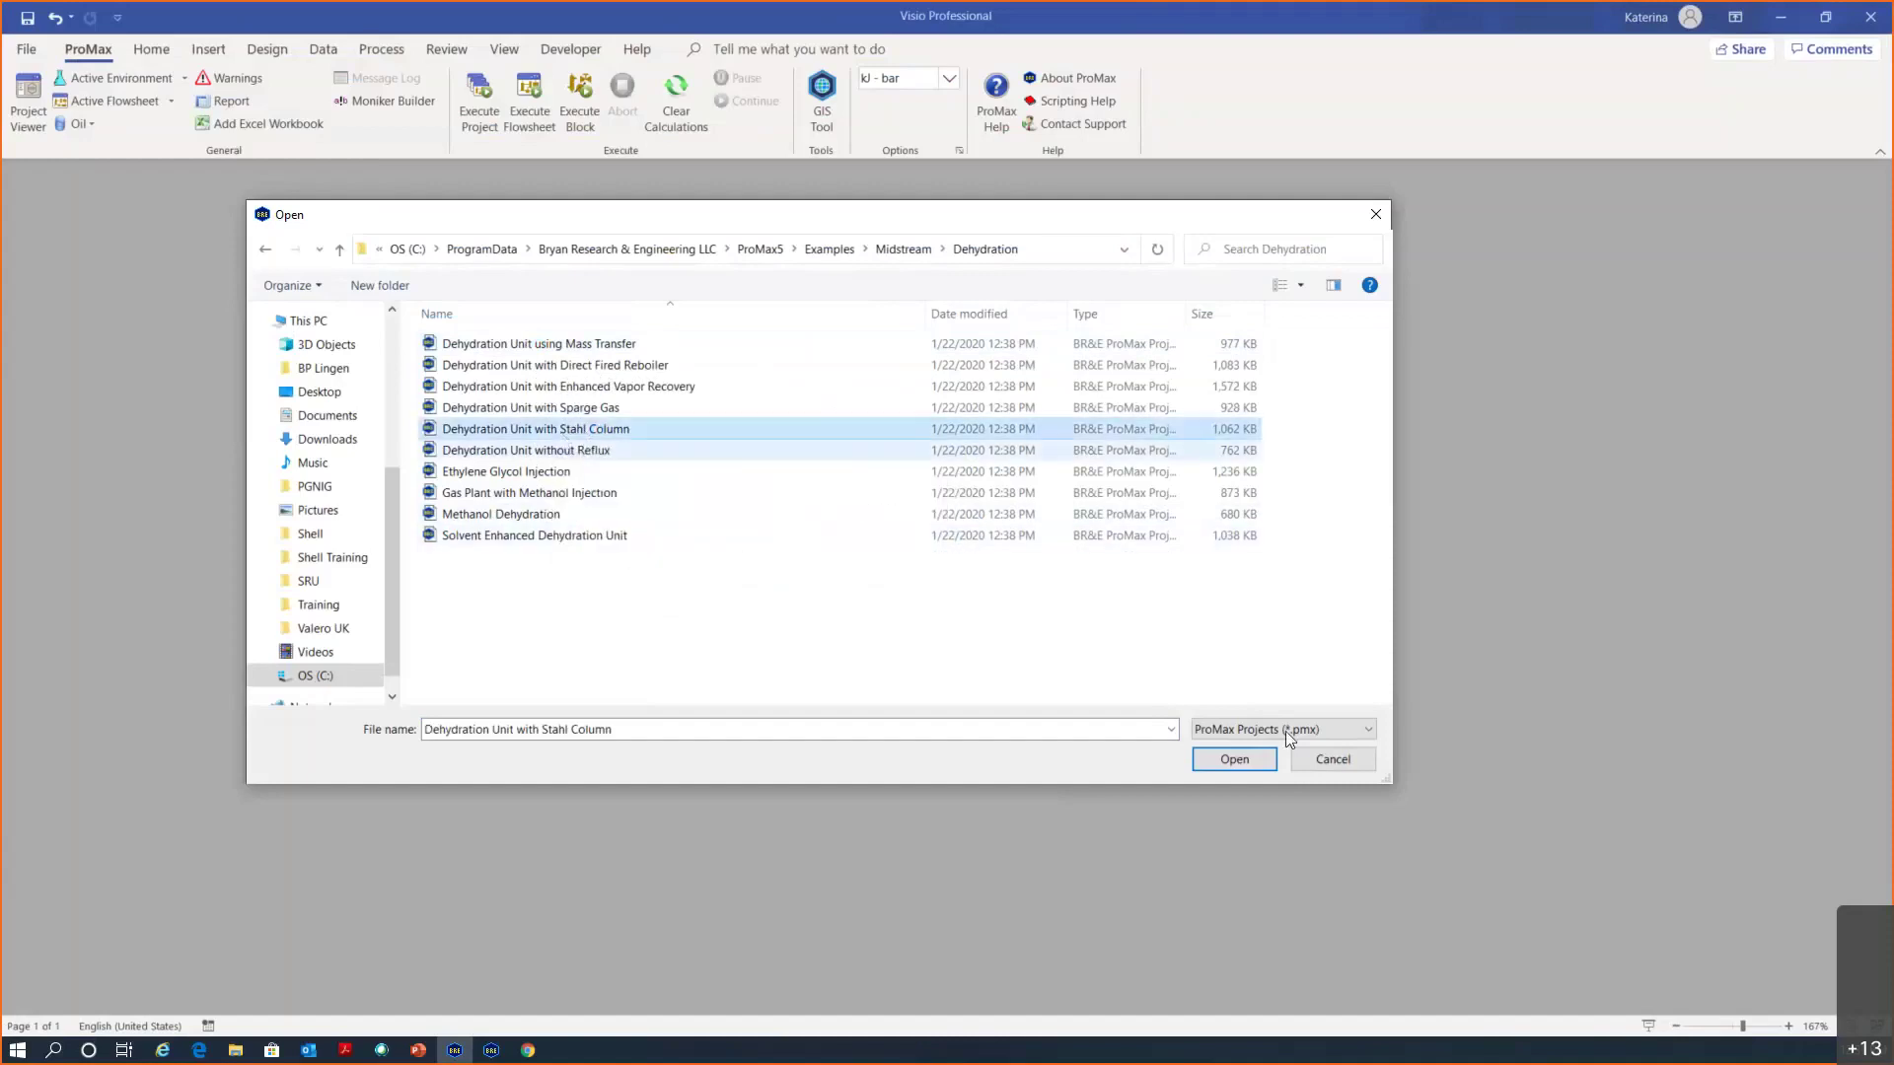
{"action": "left_click", "coordinate": [1234, 759]}
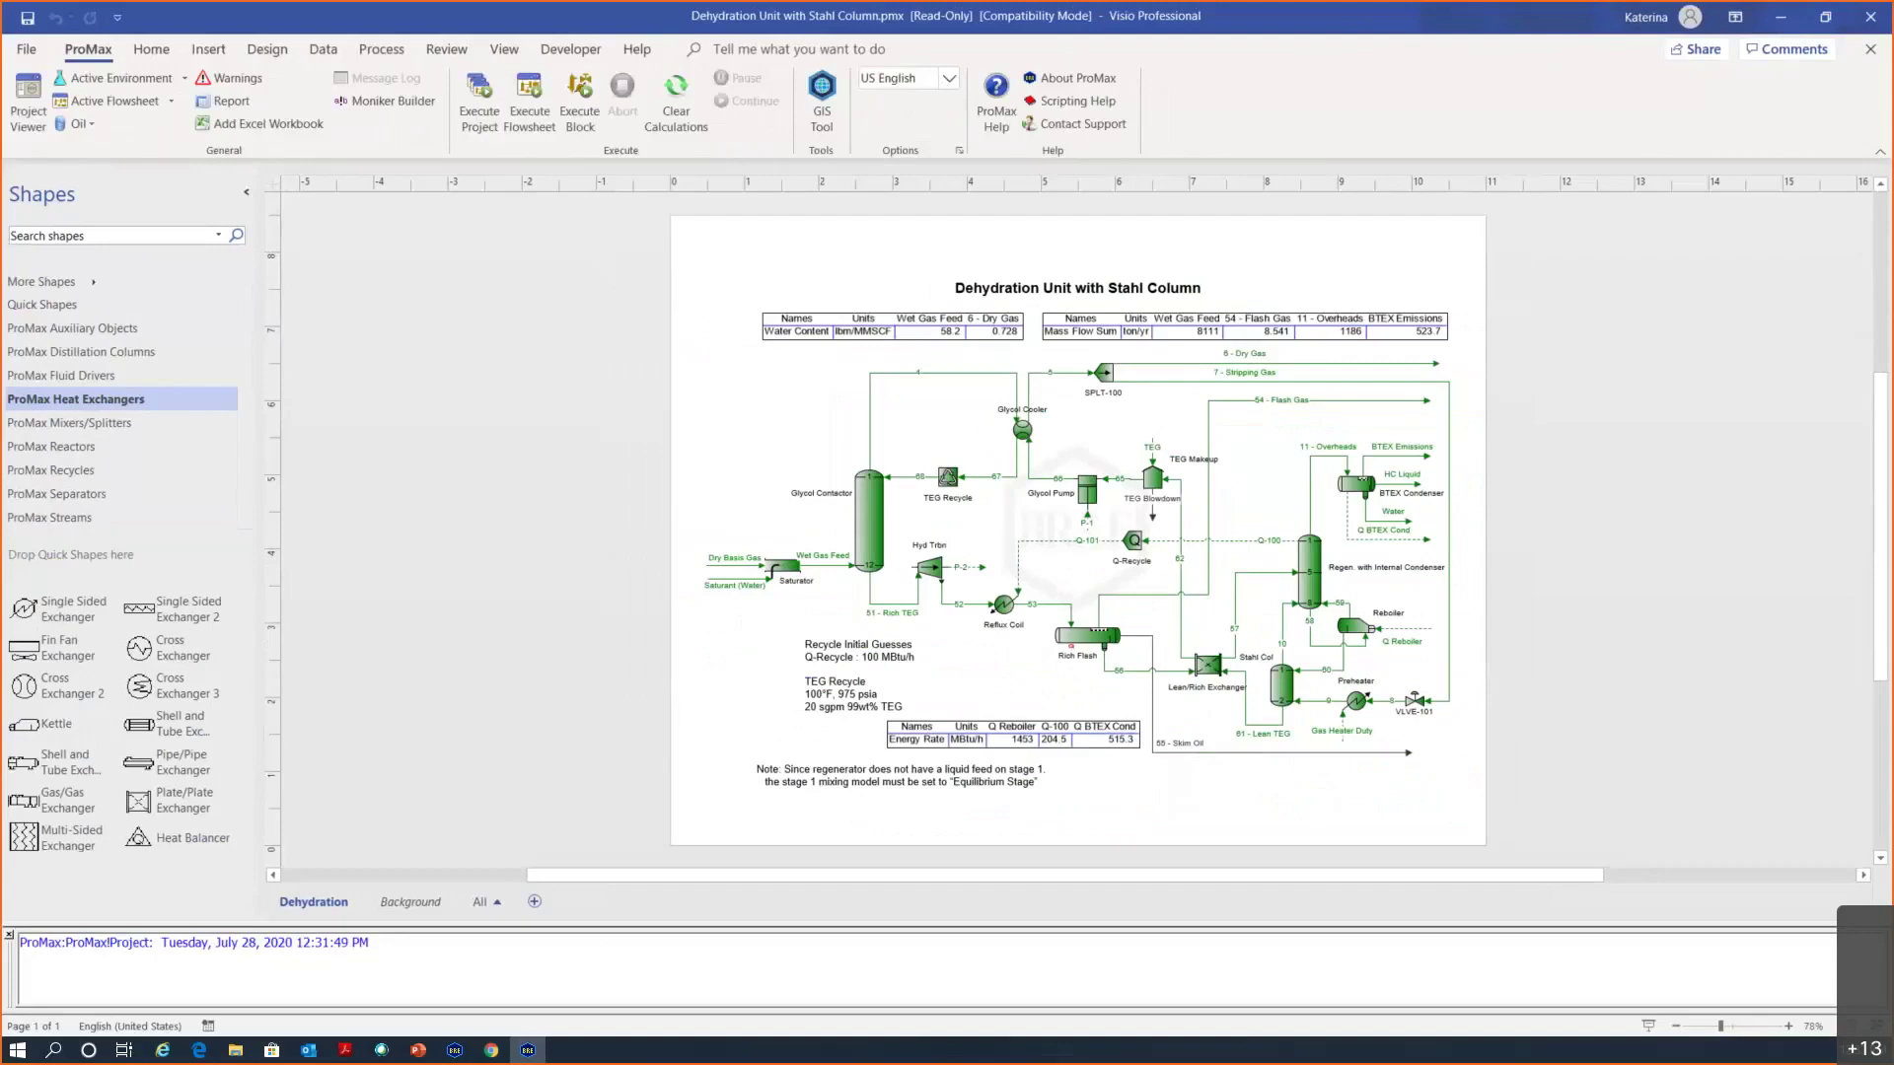
Switch to the Chrome window with the BR&E Tutorials page and look through the tutorials for the Dehydration process
{"action": "key", "text": "alt+Tab"}
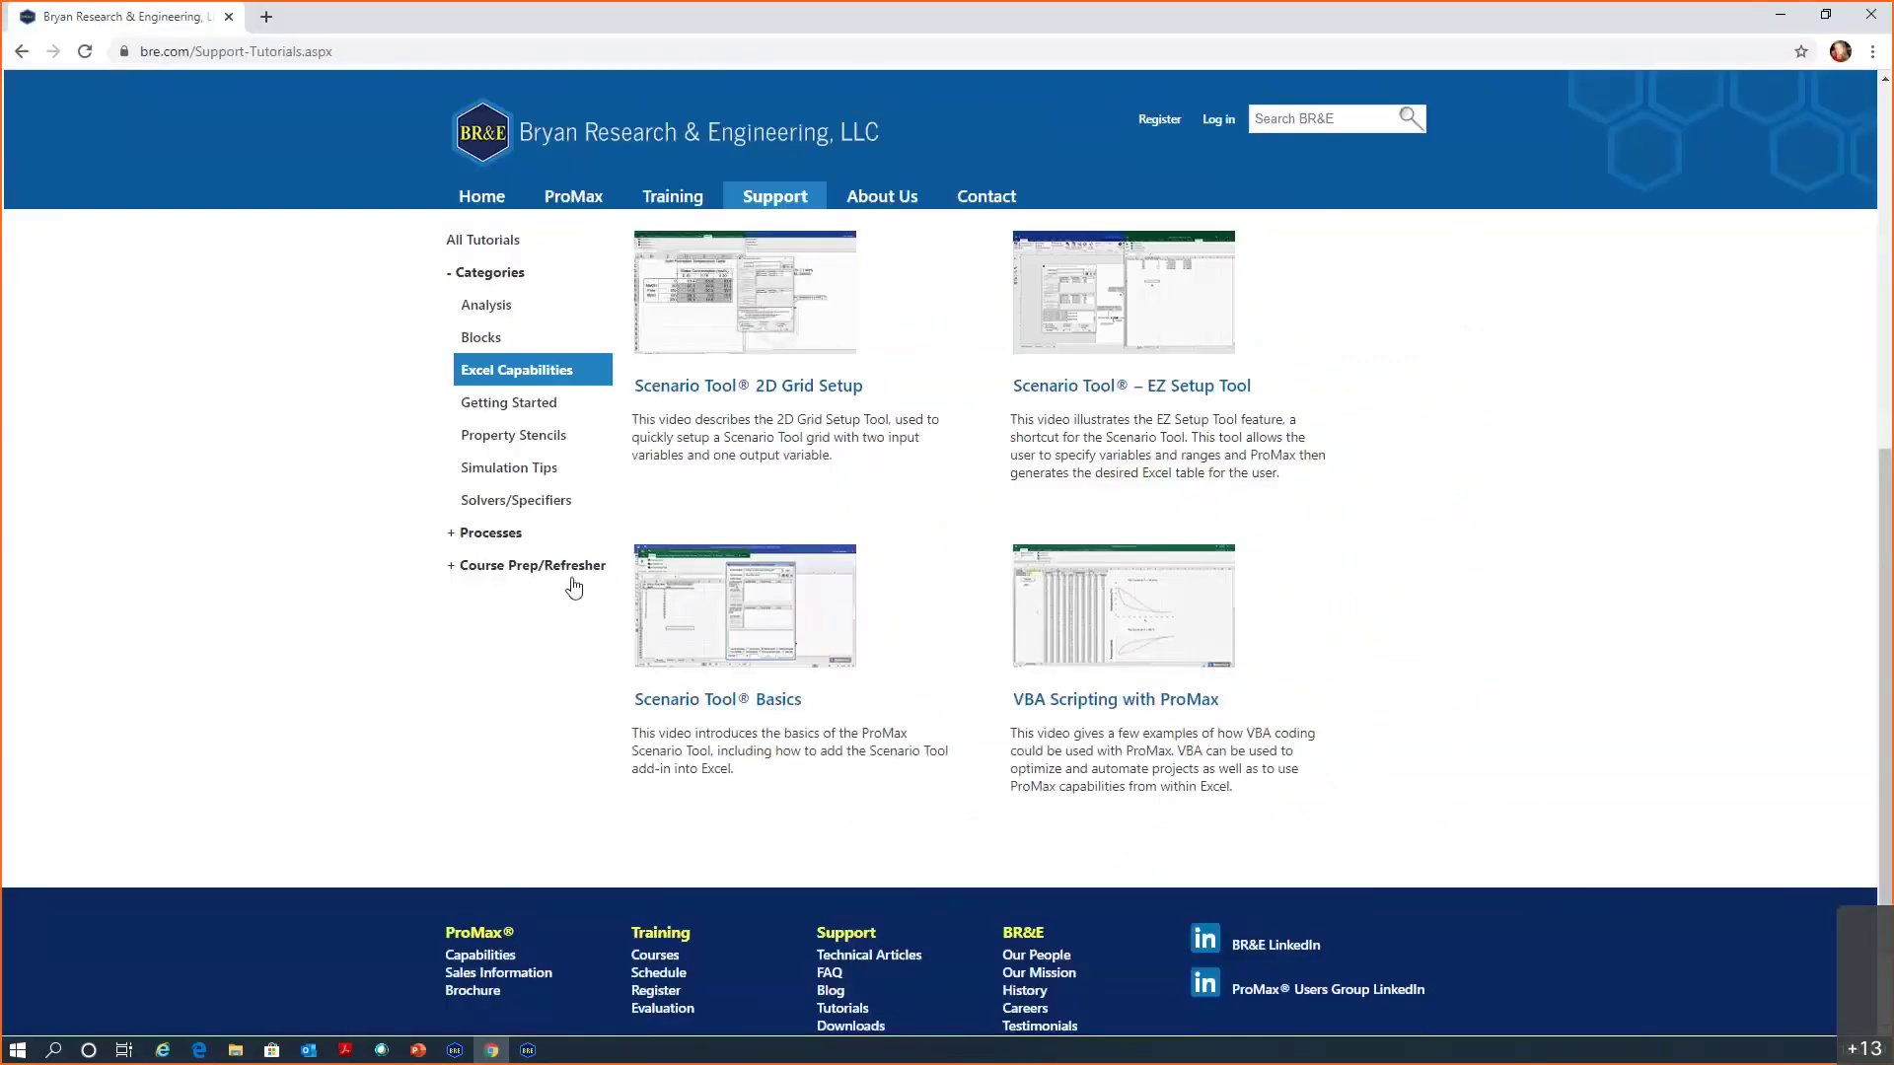
{"action": "mouse_move", "coordinate": [801, 195]}
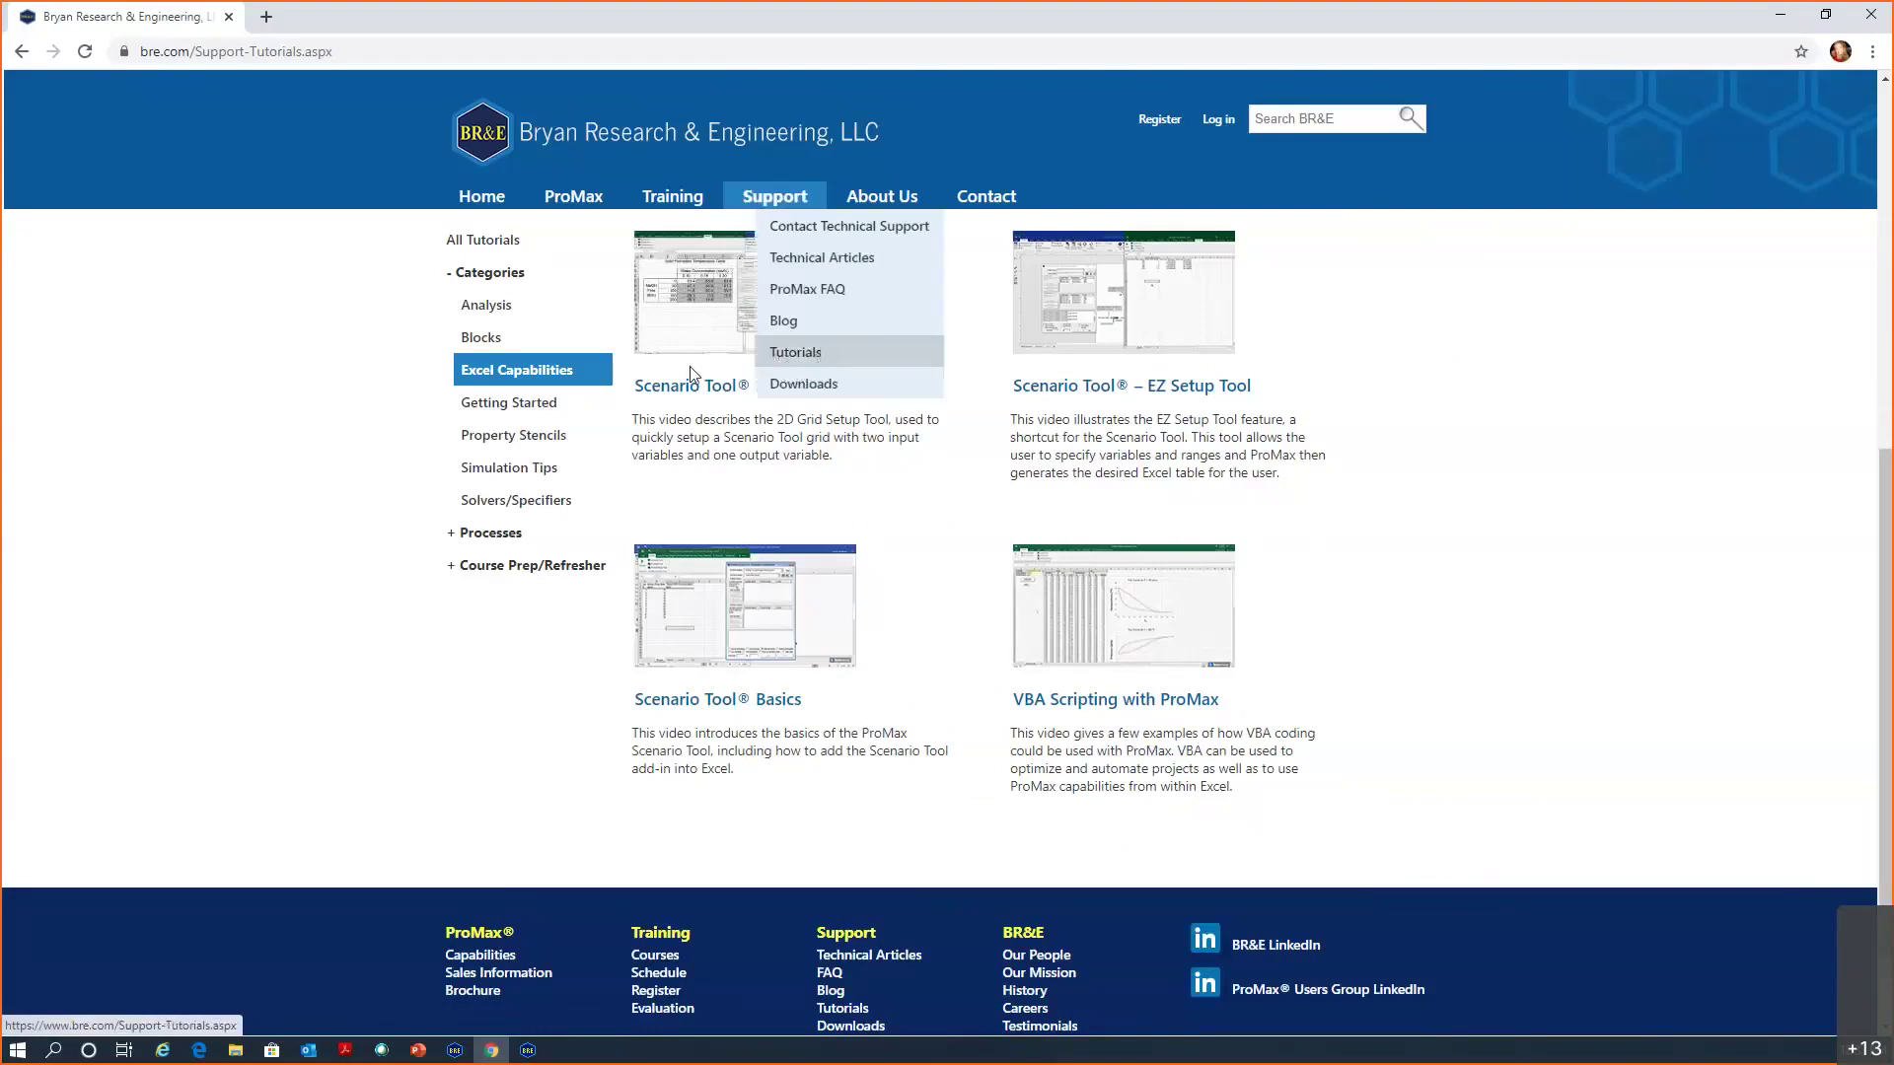
{"action": "left_click", "coordinate": [490, 533]}
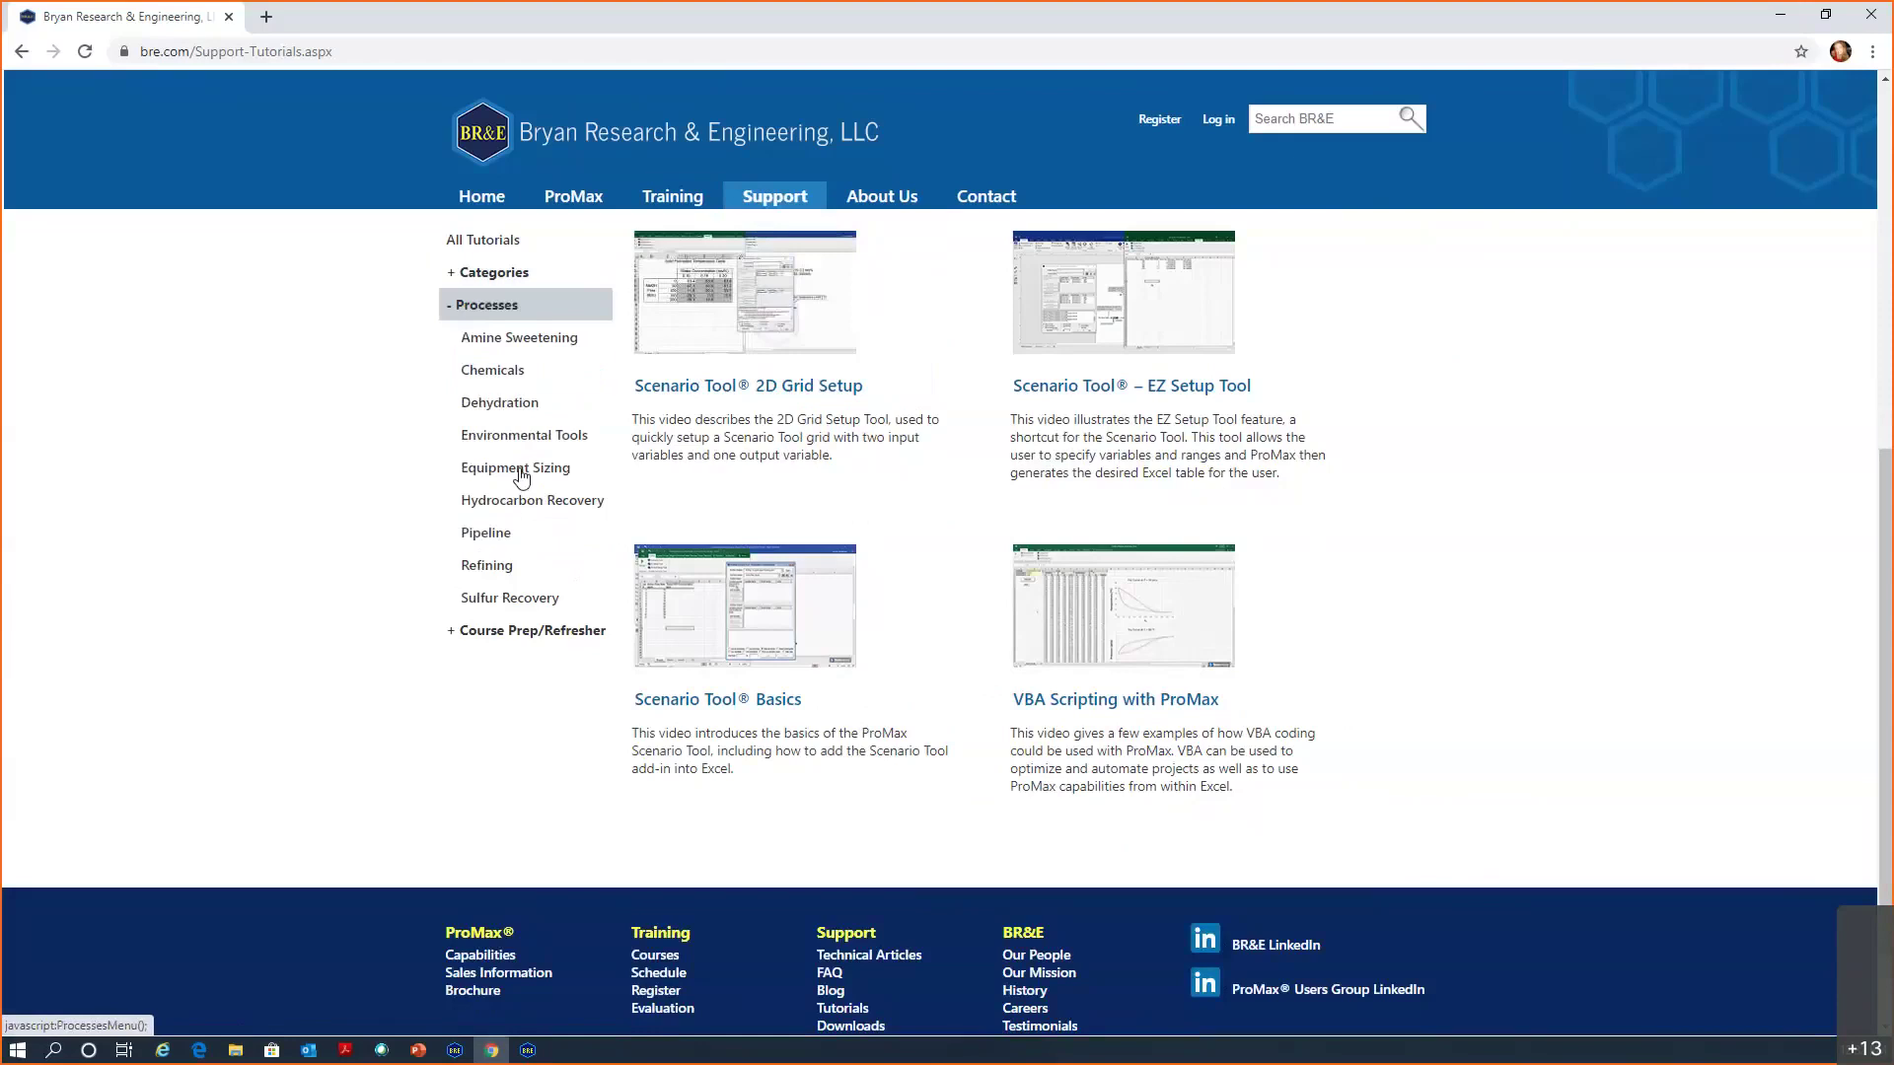
{"action": "left_click", "coordinate": [493, 413]}
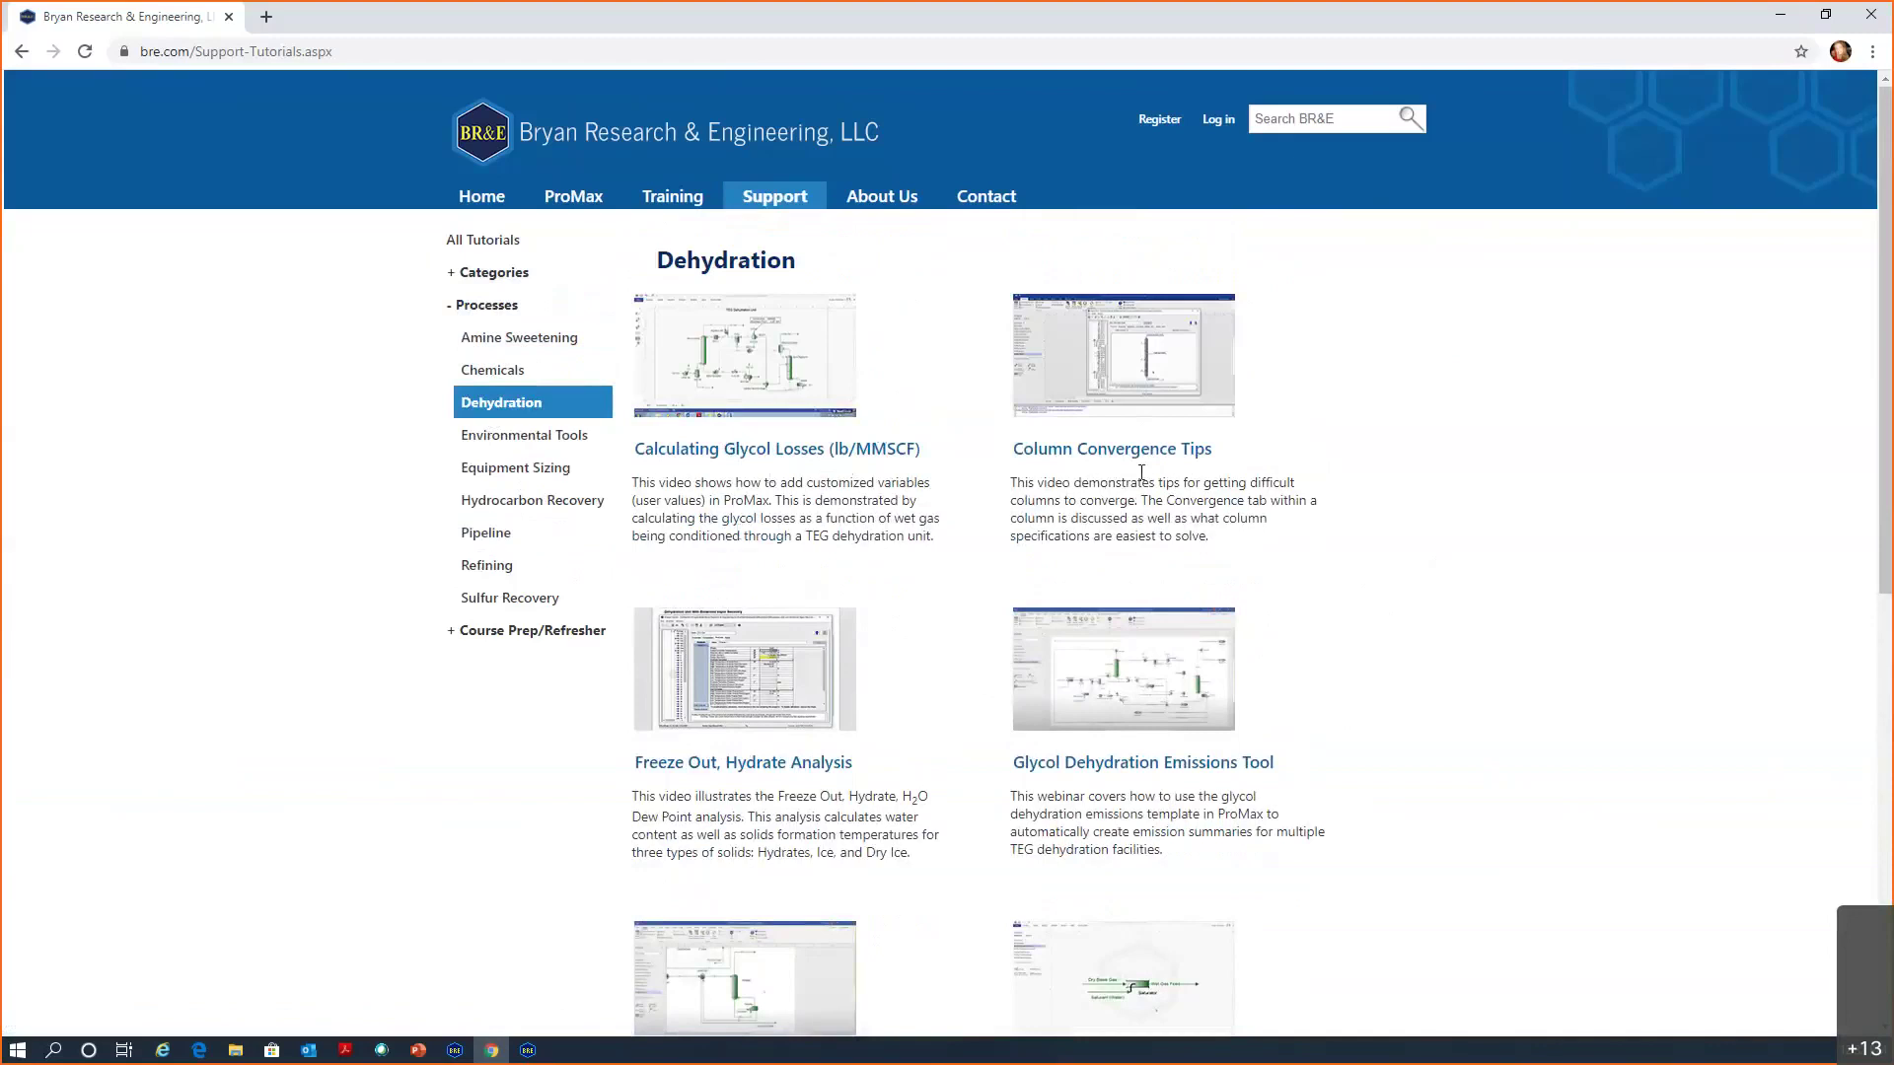
{"action": "scroll", "coordinate": [706, 546], "scroll_direction": "down", "scroll_amount": 1}
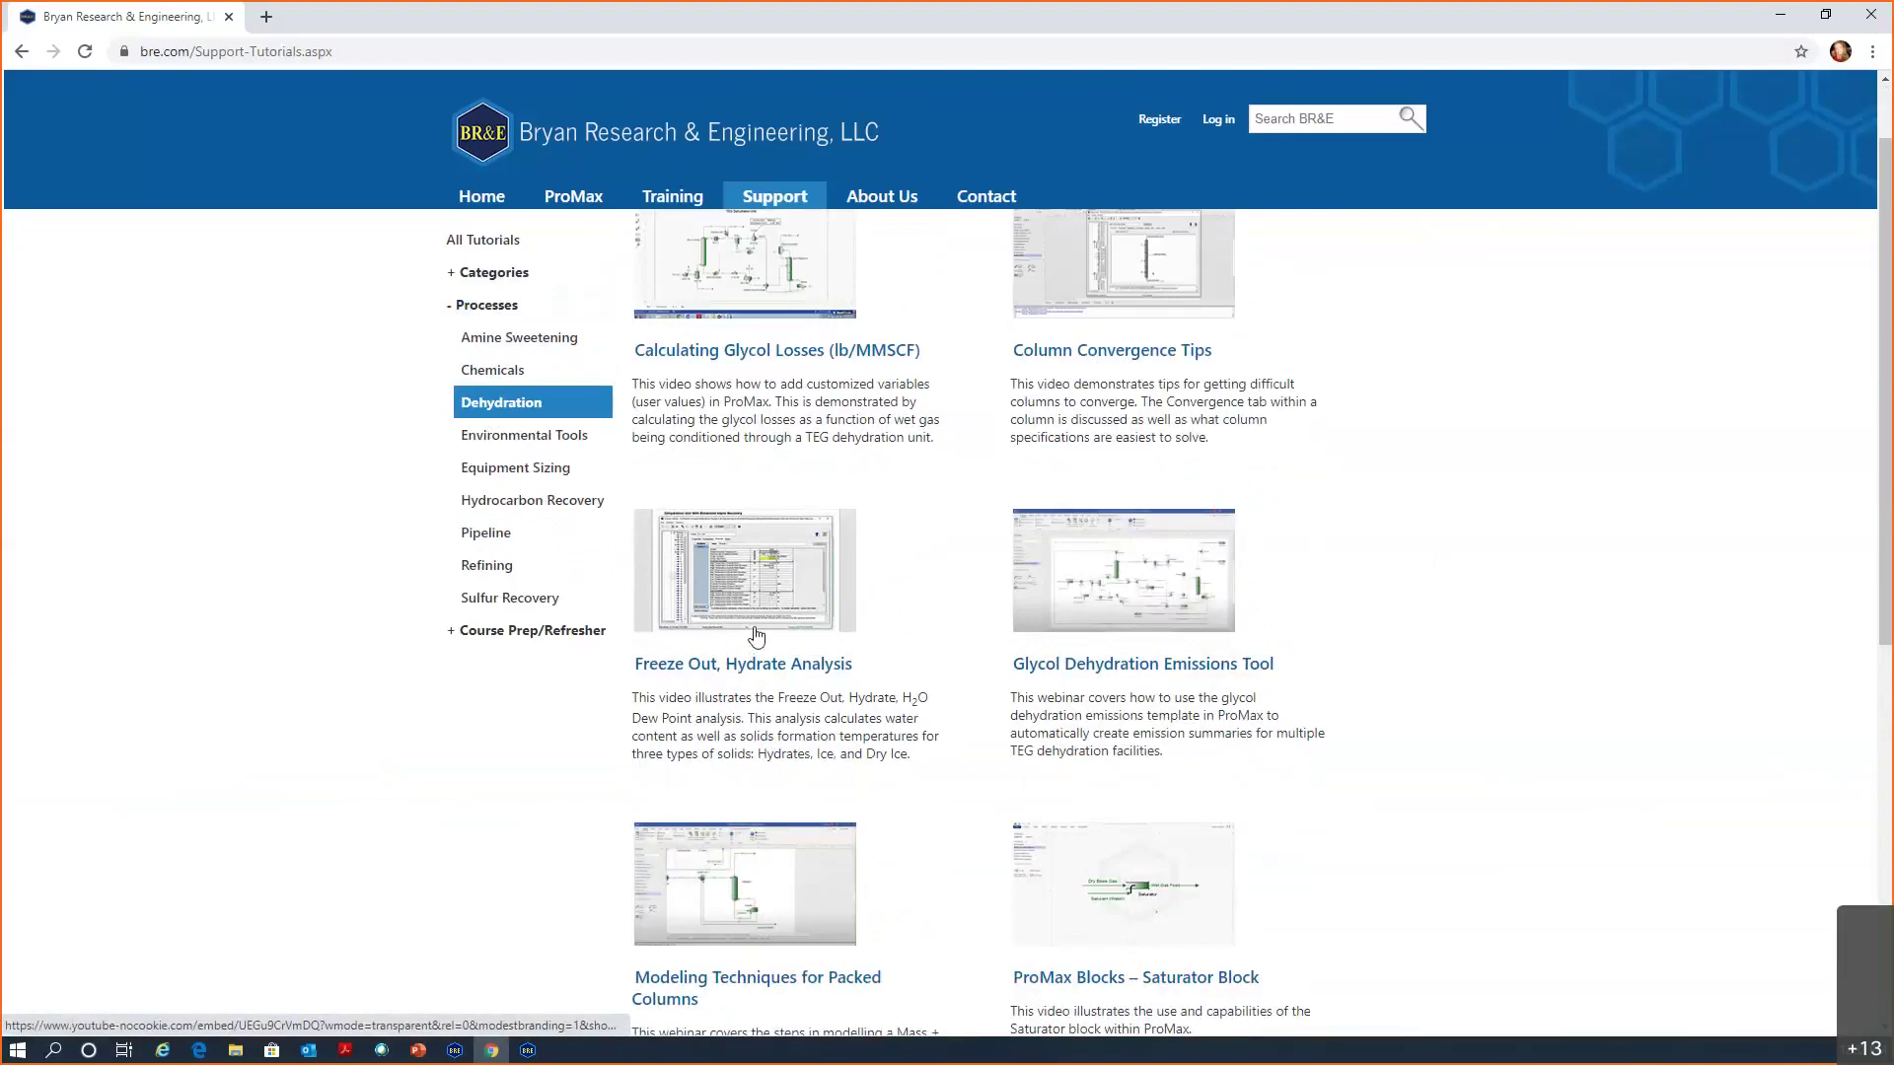
{"action": "scroll", "coordinate": [1289, 726], "scroll_direction": "down", "scroll_amount": 2}
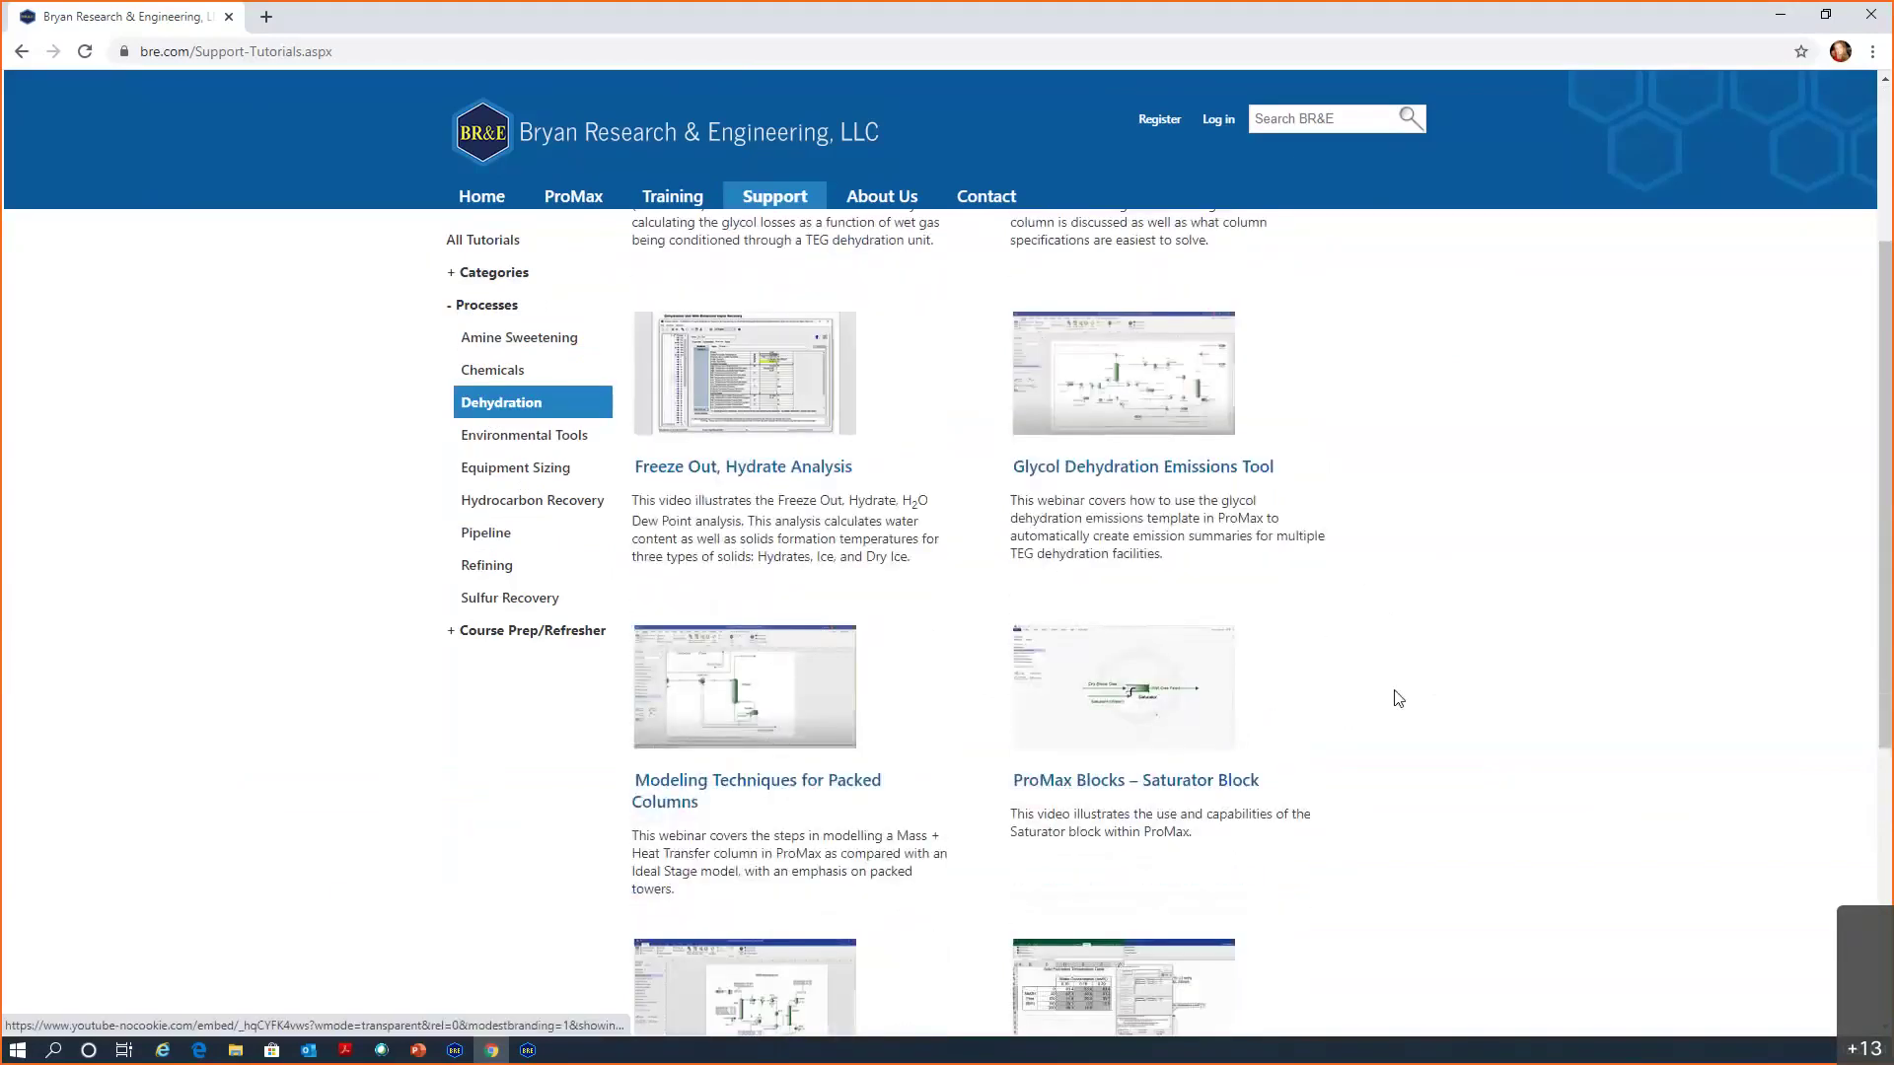
{"action": "scroll", "coordinate": [1454, 698], "scroll_direction": "down", "scroll_amount": 1}
{"action": "scroll", "coordinate": [1454, 699], "scroll_direction": "down", "scroll_amount": 2}
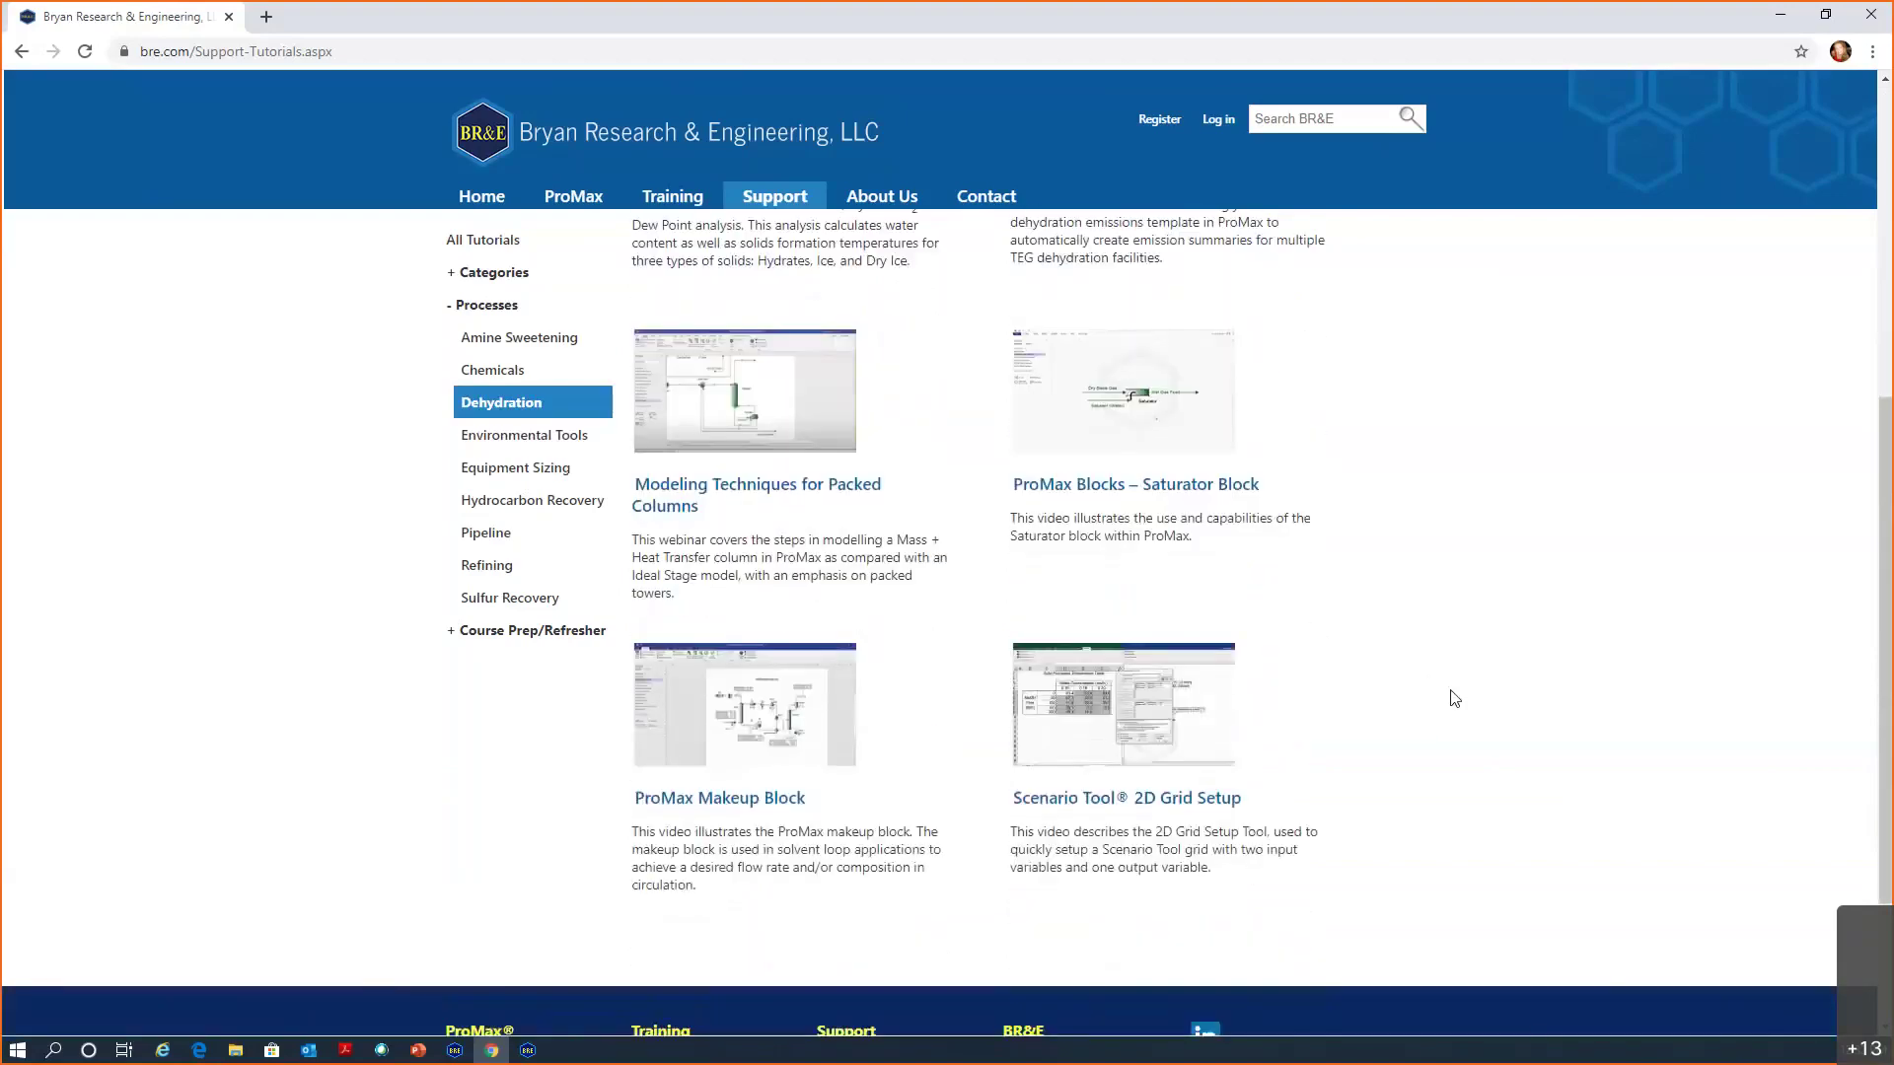